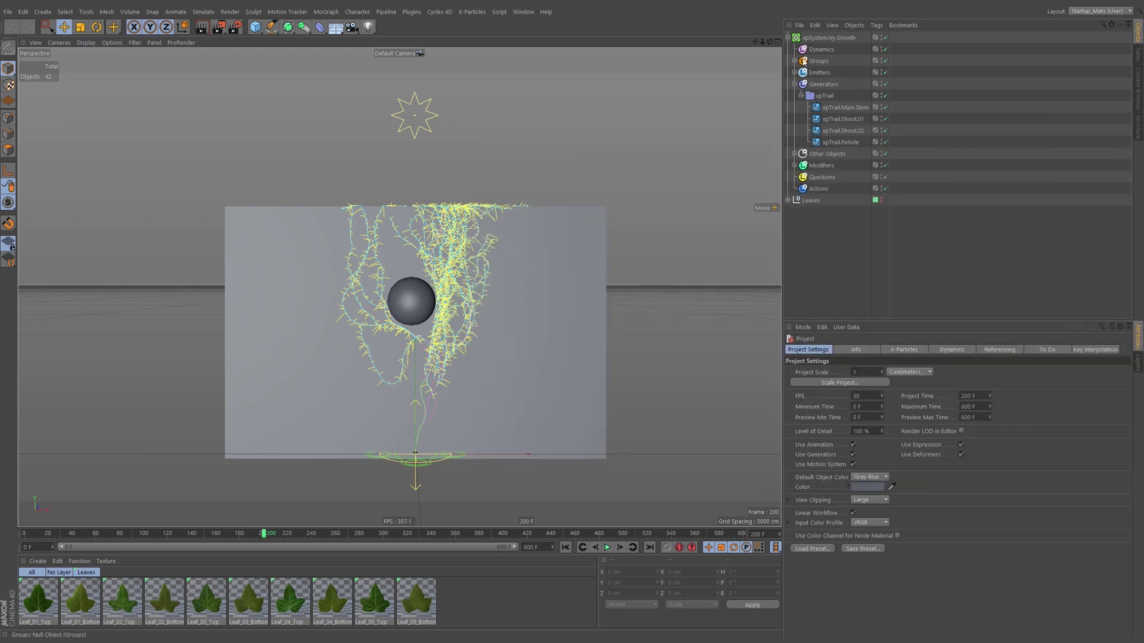
Hide and disable the xpSystem.Ivy.Growth system and place it below the Leaves null in the object hierarchy.
click(787, 37)
click(871, 38)
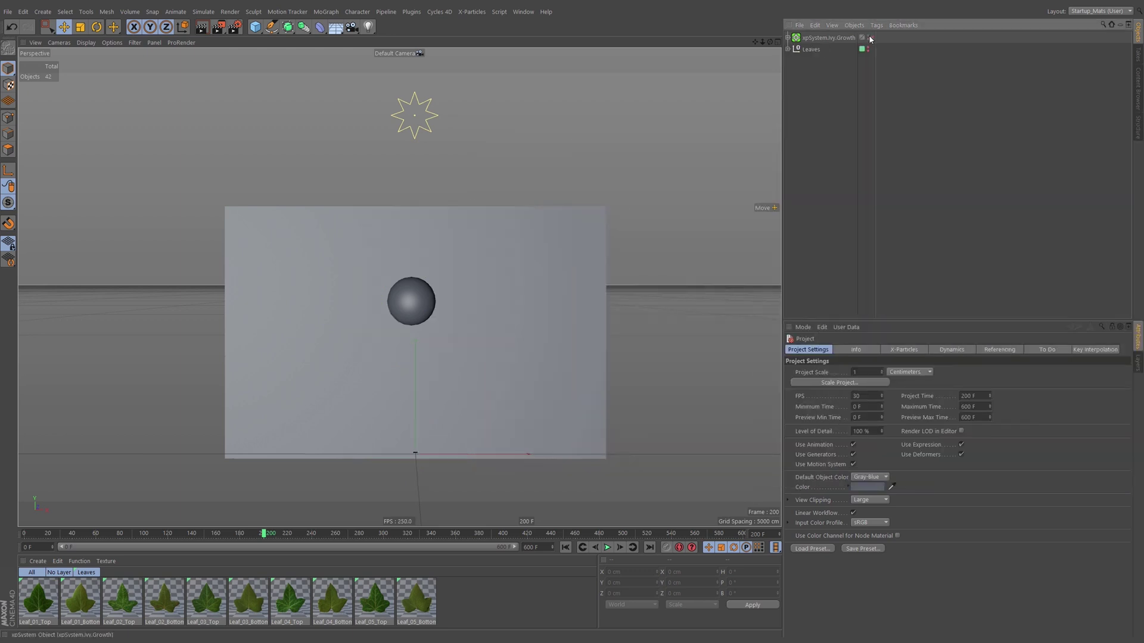
drag(821, 37, 817, 55)
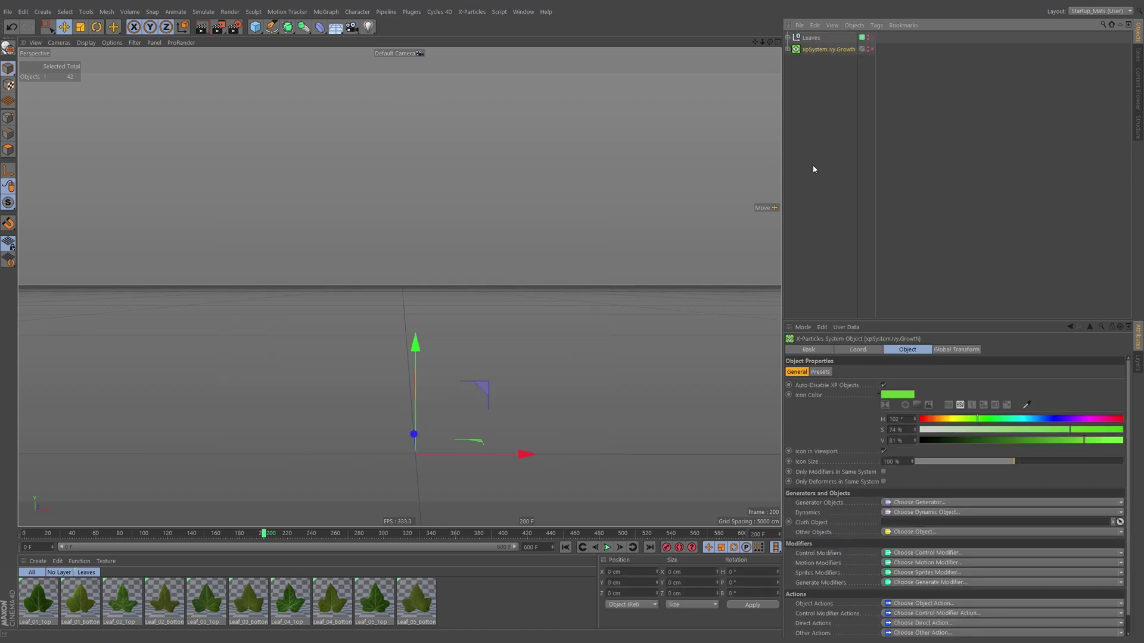
Expand the Leaves null, return to frame 0 and show its five leaf planes up close in the viewport.
click(788, 38)
key(shift+f)
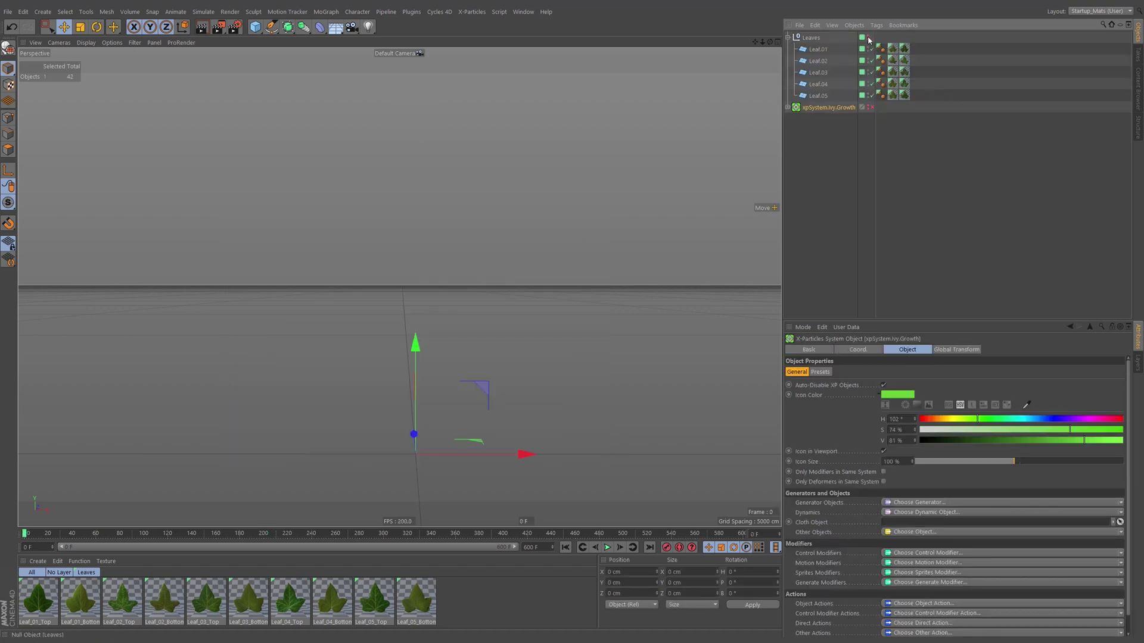
alt+drag(417, 456, 388, 477)
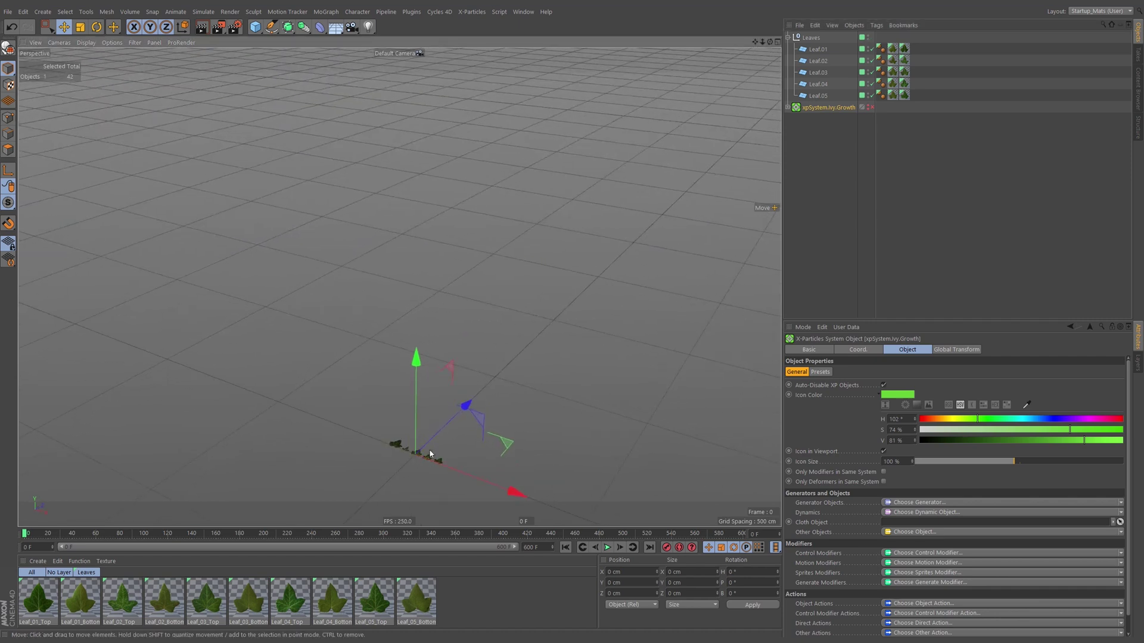
scroll(430, 454, up, 10)
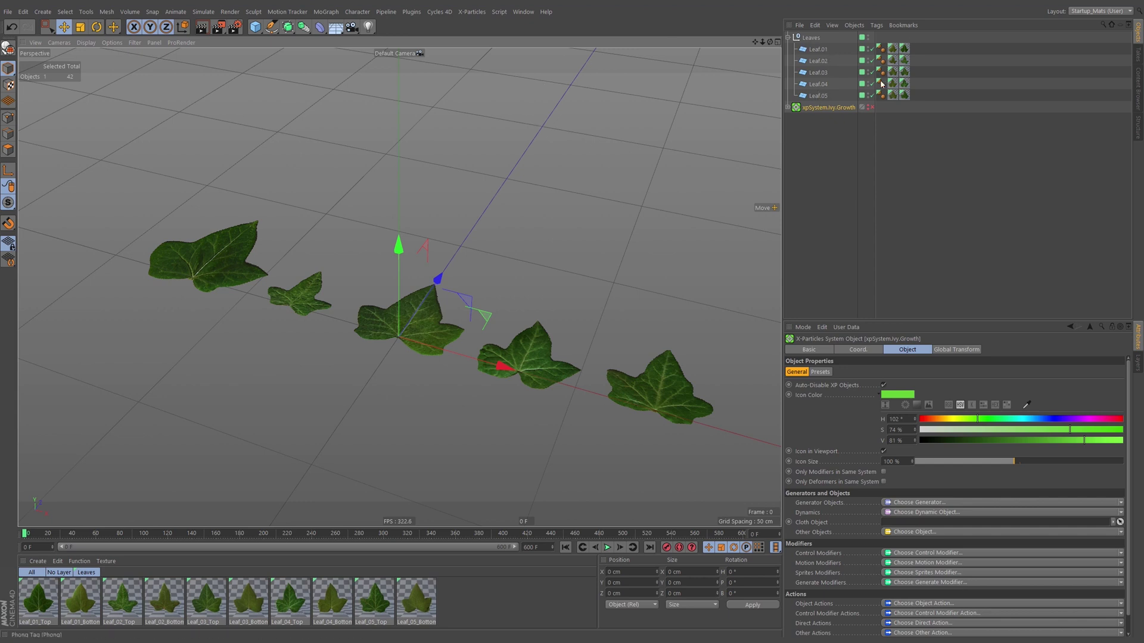
Select the Leaf.01 plane and set the viewport display to Gouraud Shading (Lines) with Wireframe.
click(201, 252)
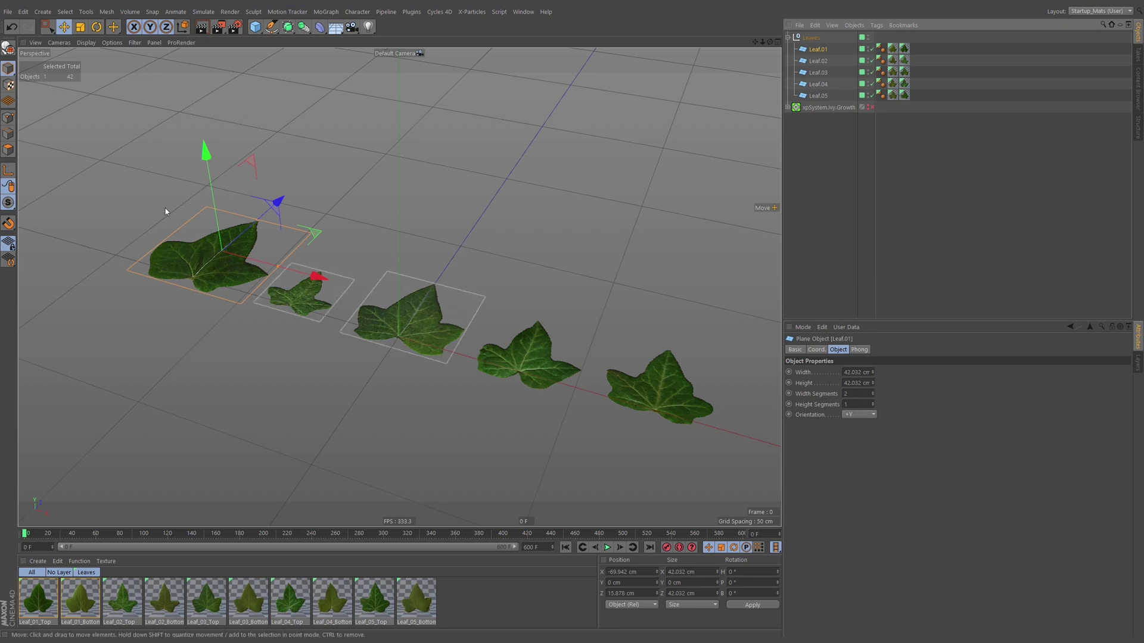
click(85, 42)
click(119, 68)
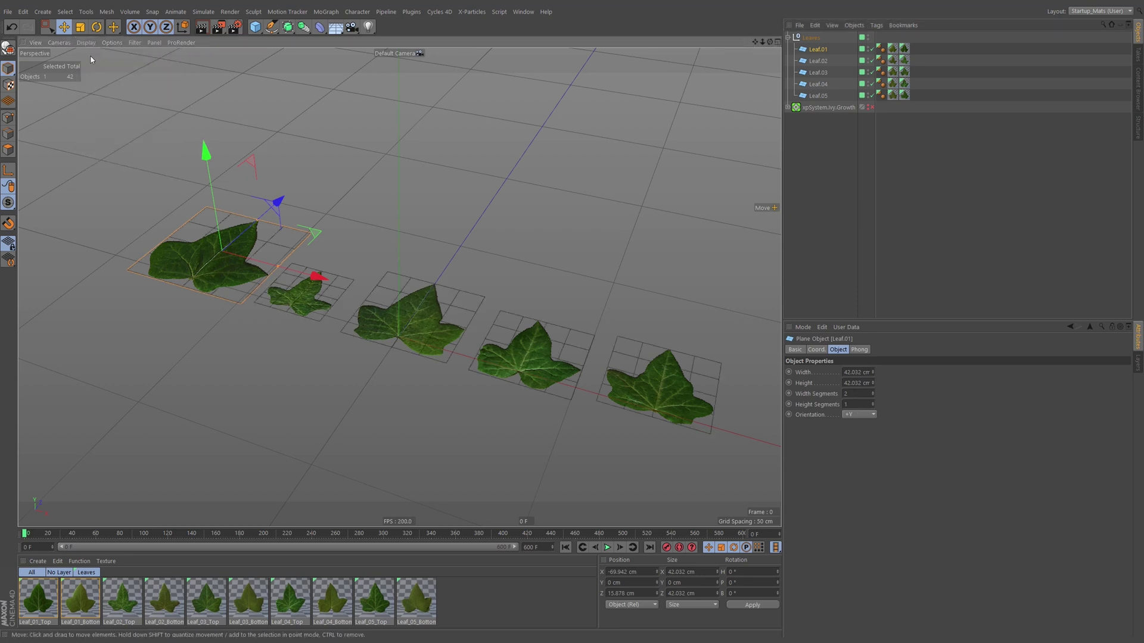
click(85, 42)
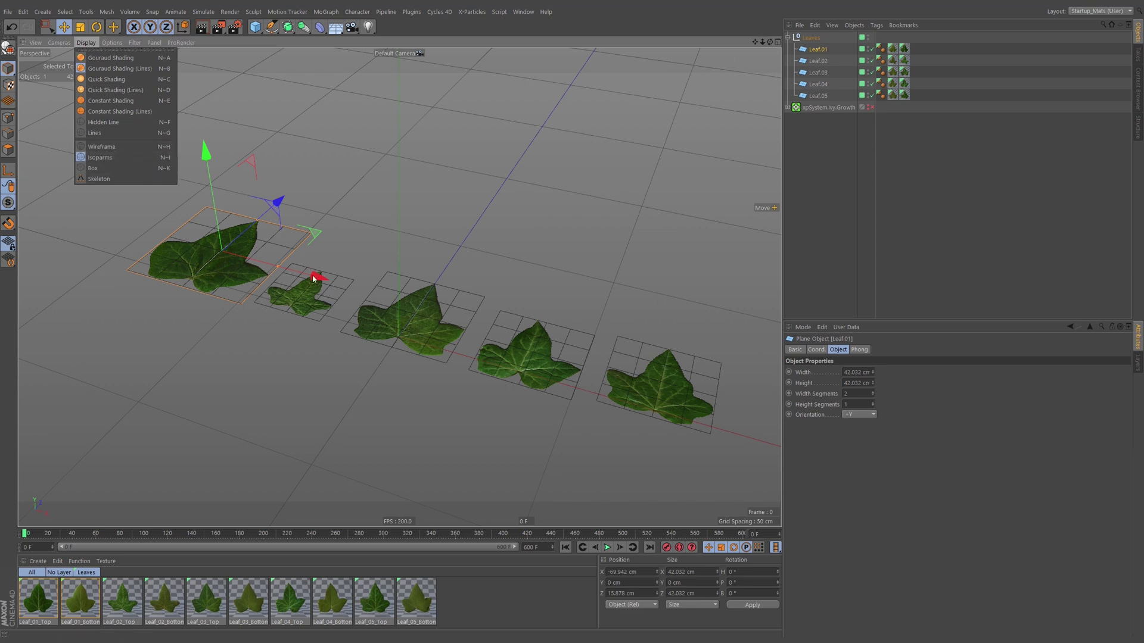
click(122, 149)
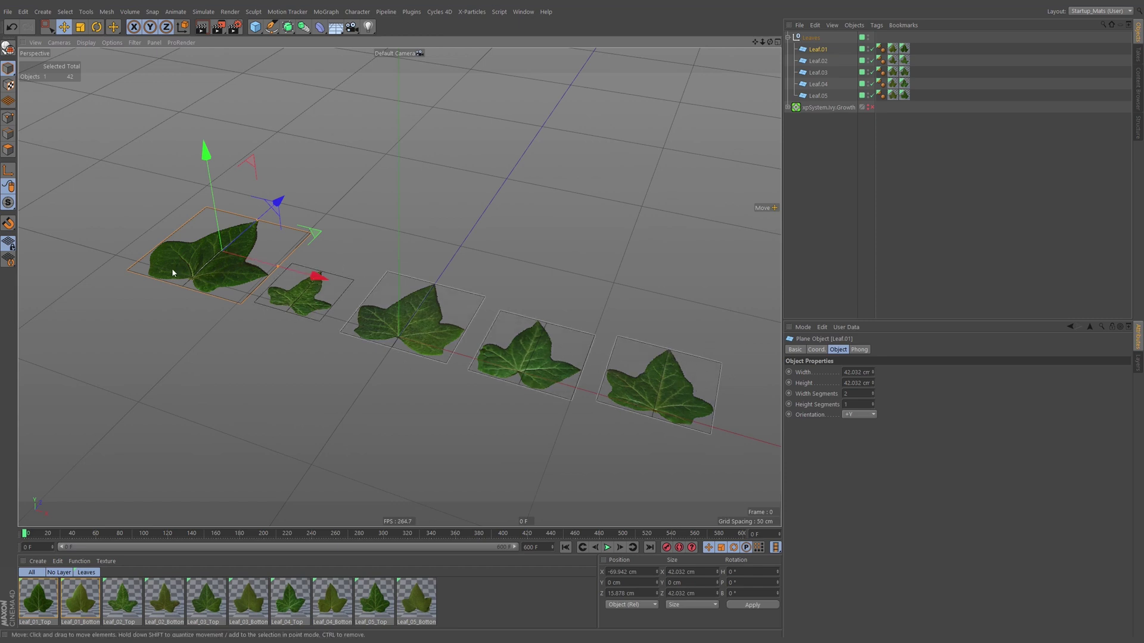
Examine Leaf.01's texture tags and the leaf planes' shape and textures from several angles.
click(903, 48)
click(893, 49)
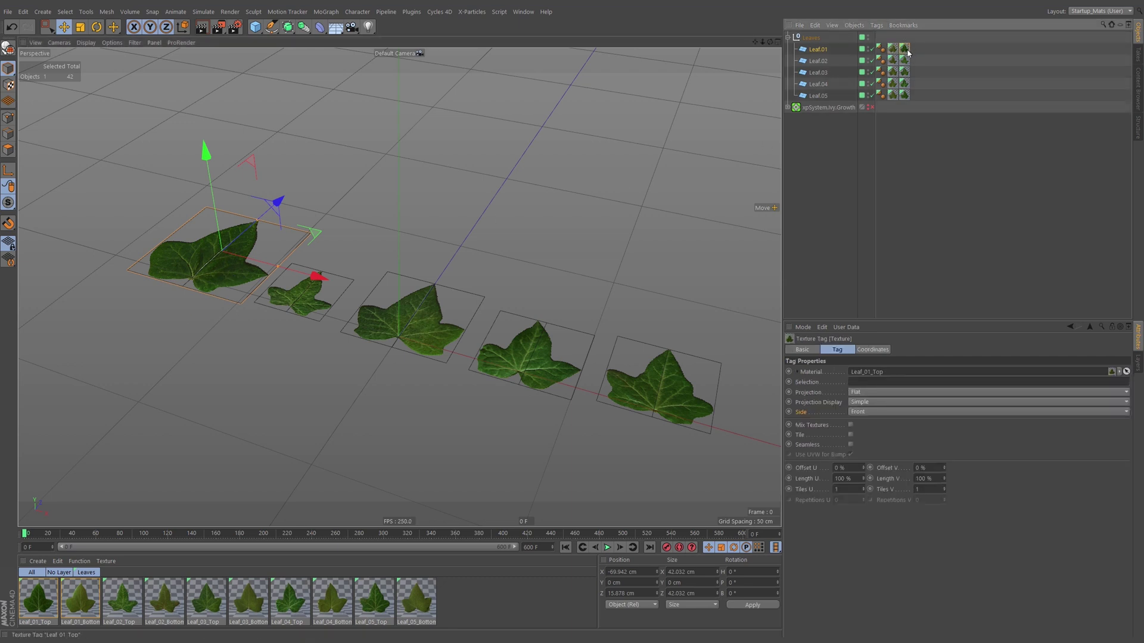
key(o)
alt+drag(484, 255, 475, 294)
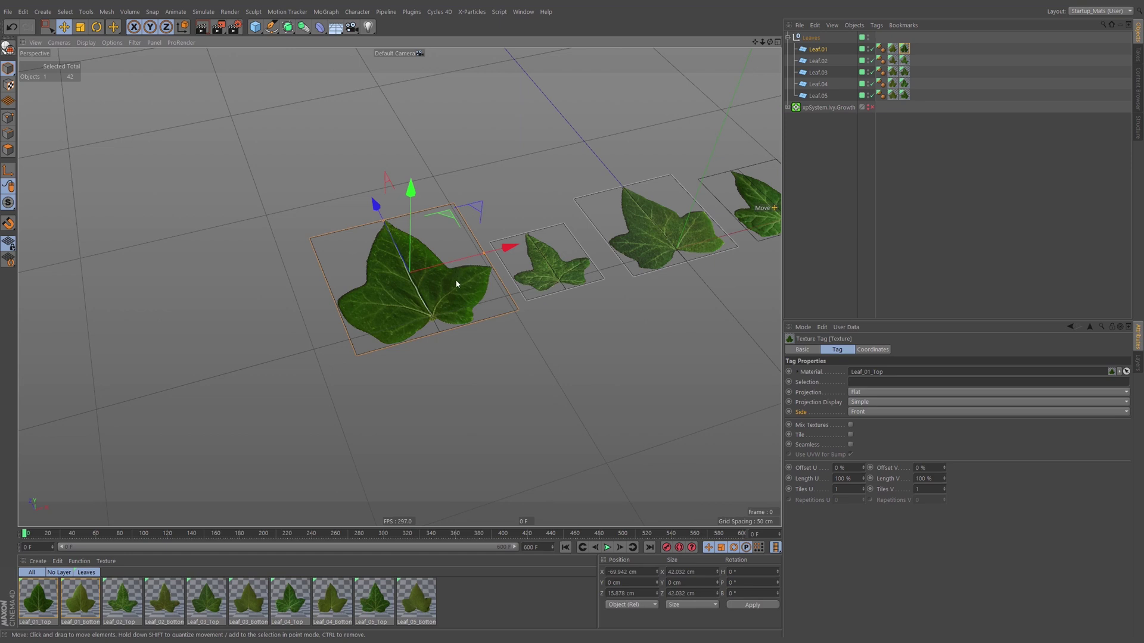
alt+drag(458, 285, 410, 302)
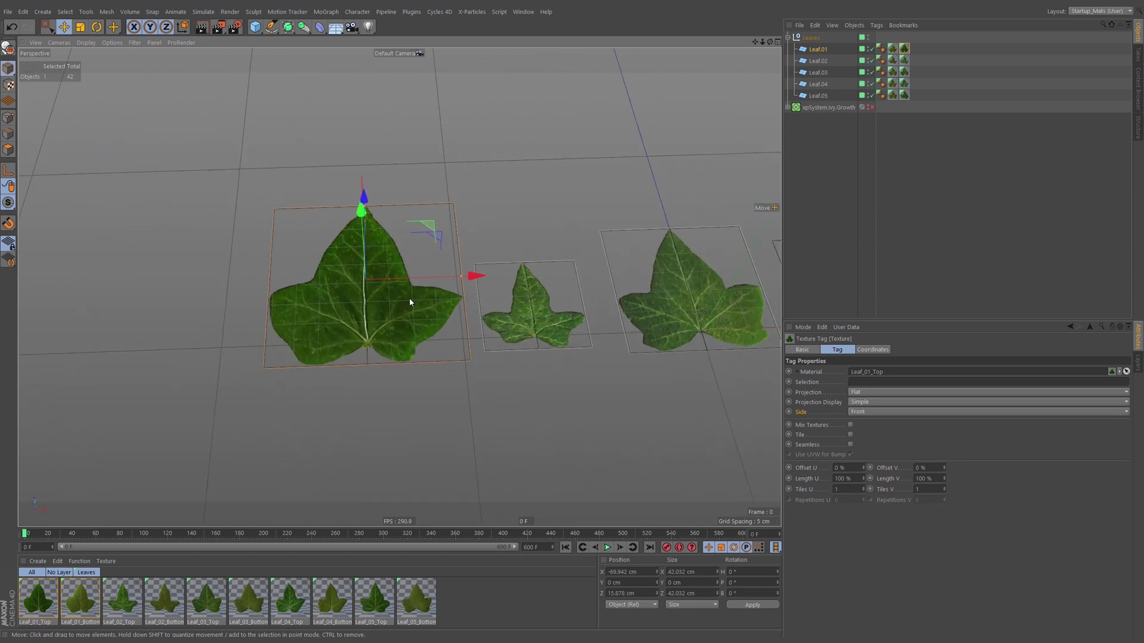
scroll(405, 301, down, 4)
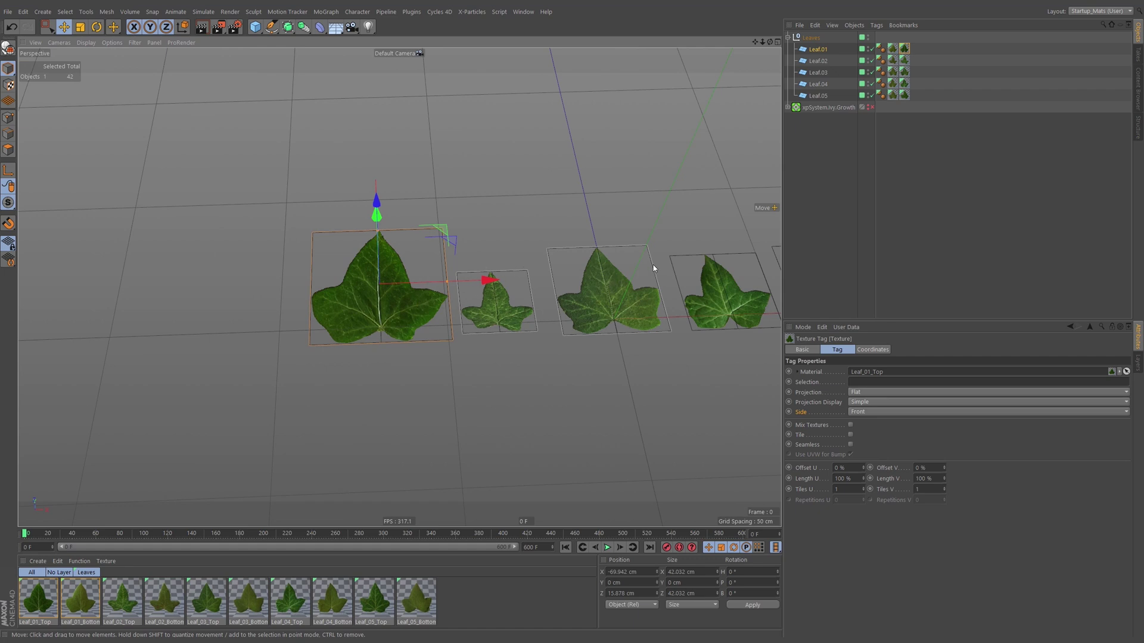
scroll(654, 268, down, 3)
alt+drag(653, 269, 742, 231)
Add an xpEmitter and move it out of the Leaves null to the top of the object hierarchy.
key(shift+c)
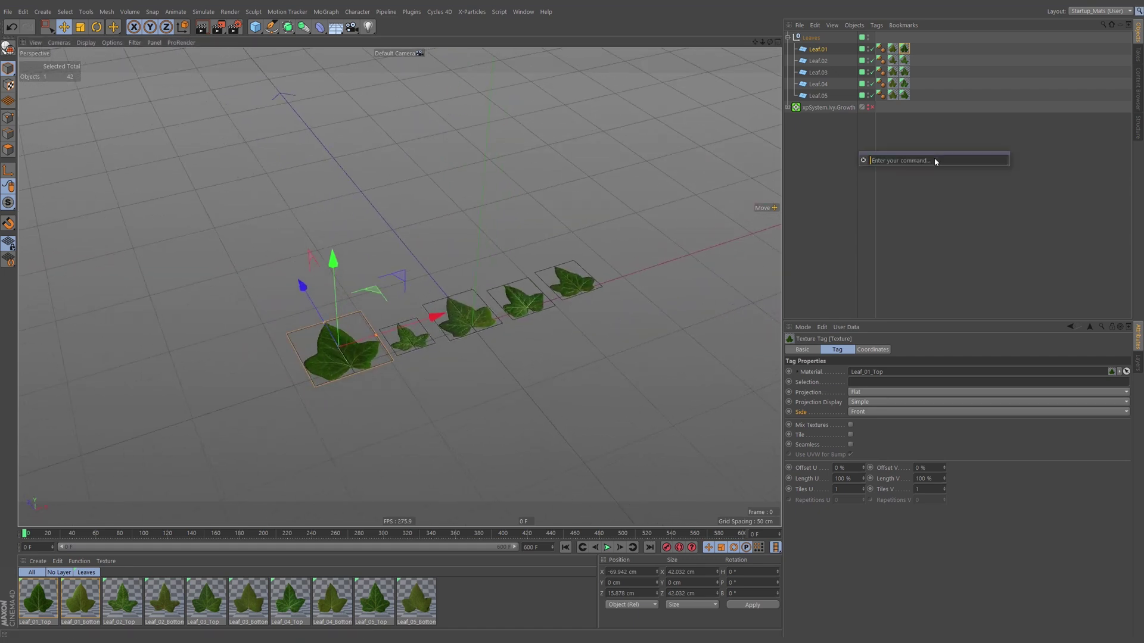
text(x)
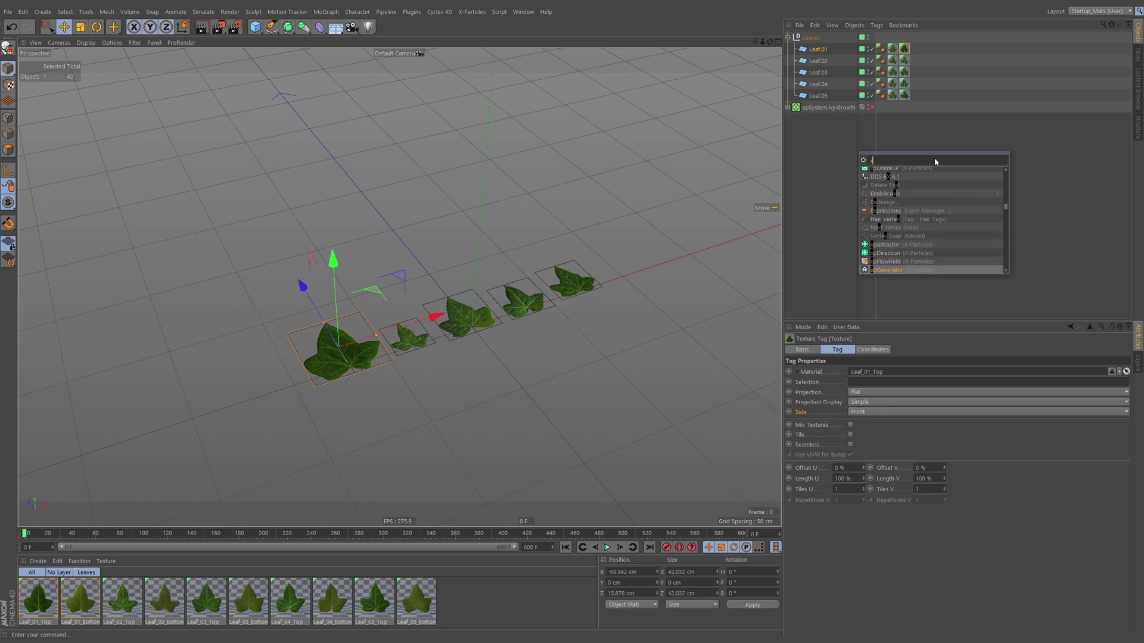
text(pem)
key(Return)
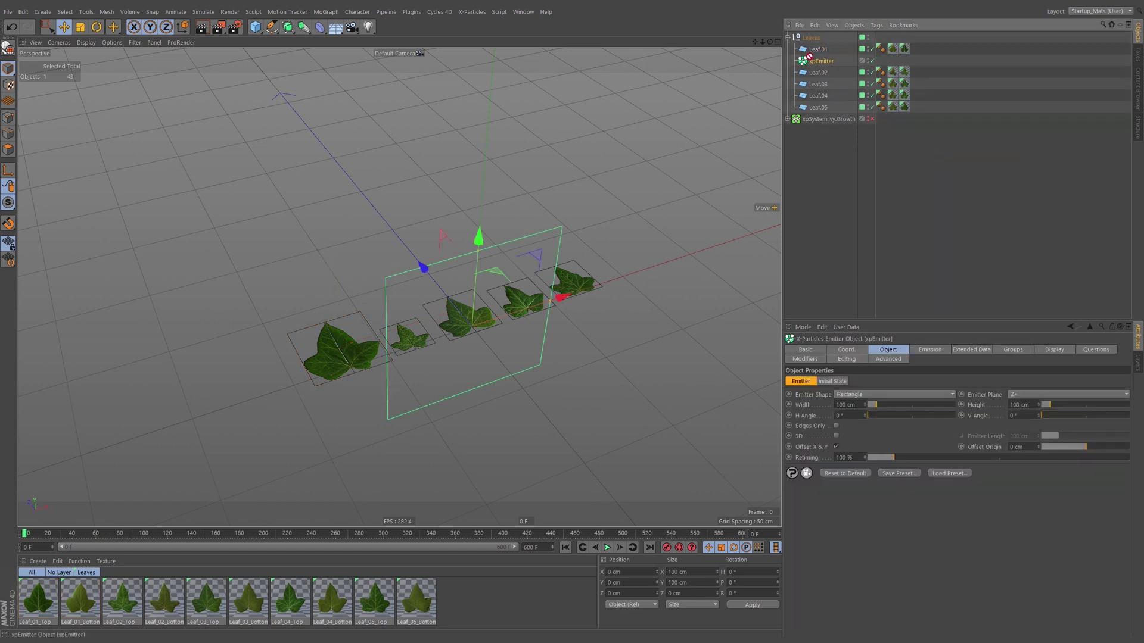
drag(806, 55, 816, 37)
Add an xpGenerator object to the scene beneath the xpEmitter.
key(shift+c)
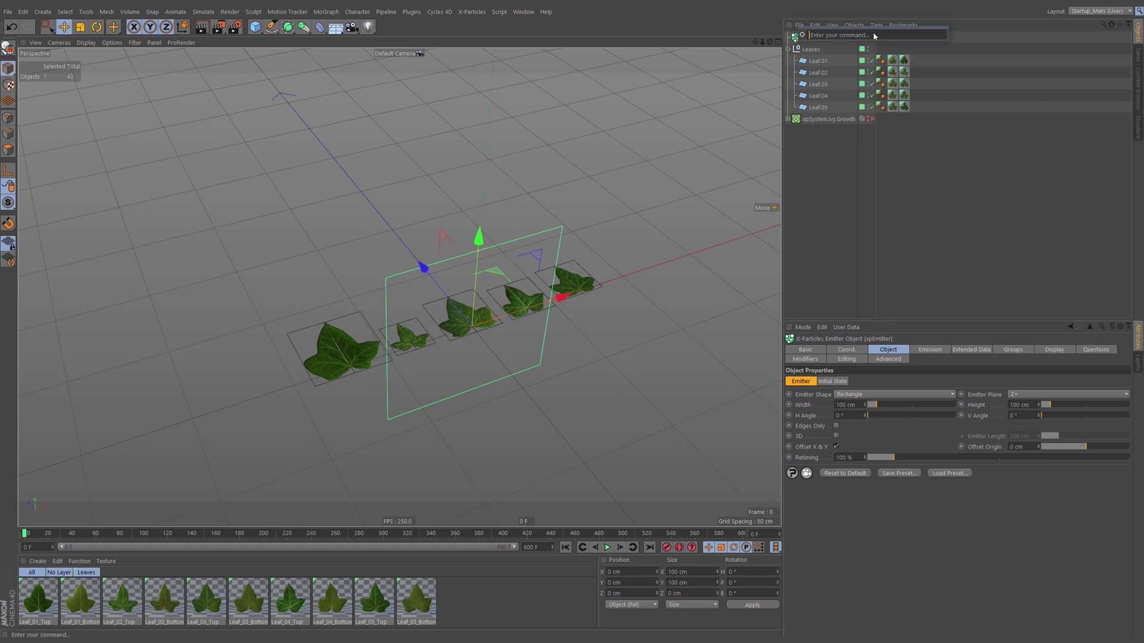
text(xpge)
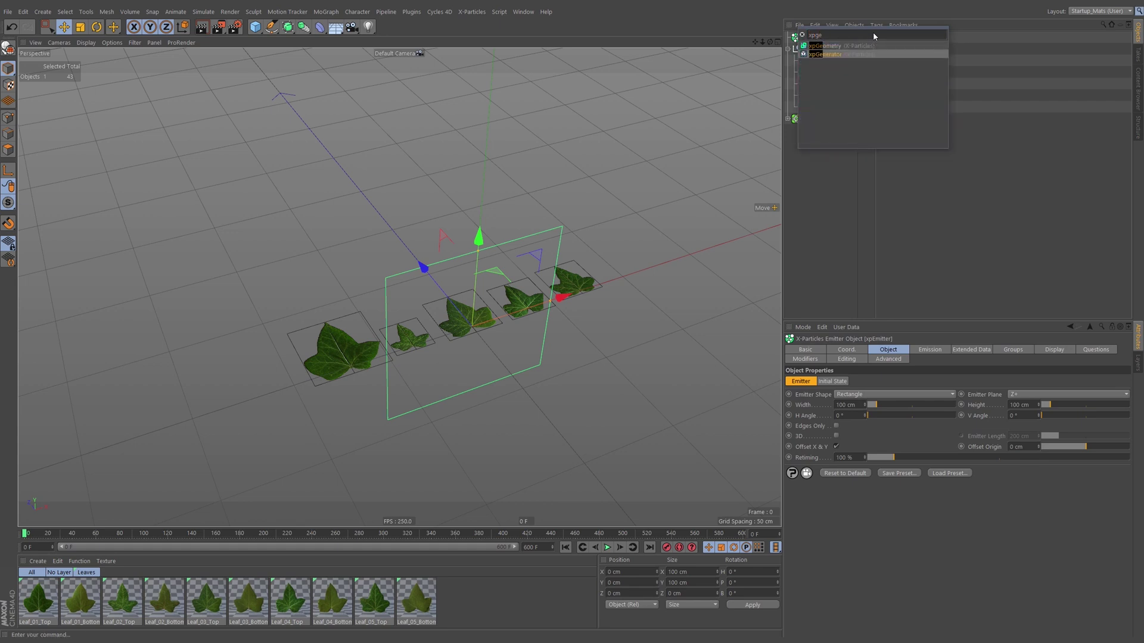
key(Return)
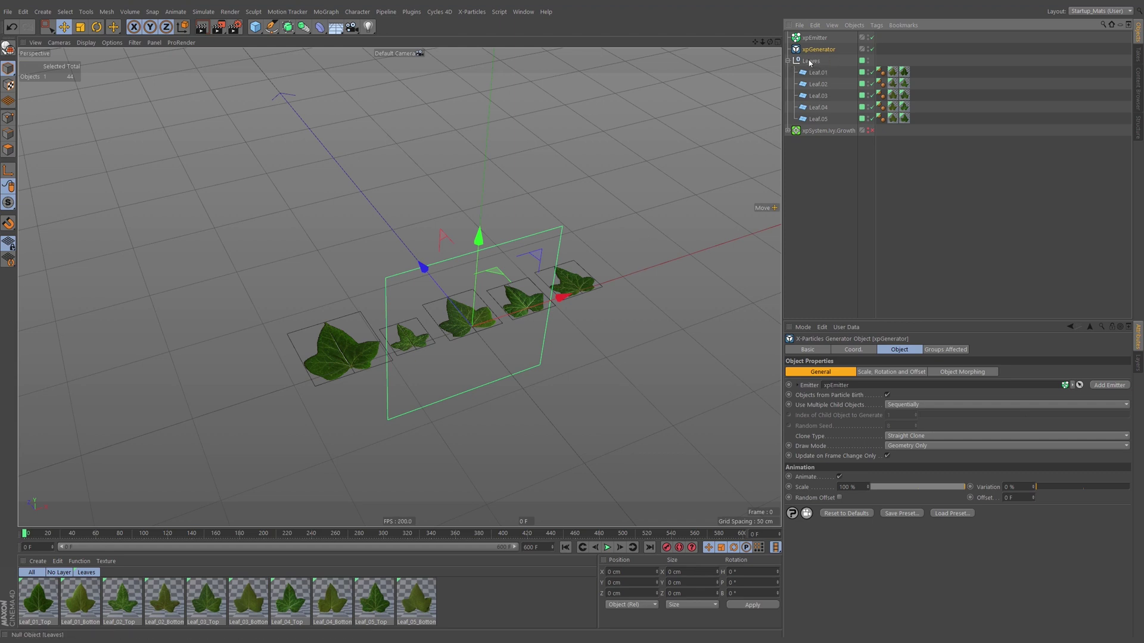
Place the Leaves null under the xpGenerator and ungroup it so the five leaves become direct children.
drag(811, 63, 819, 48)
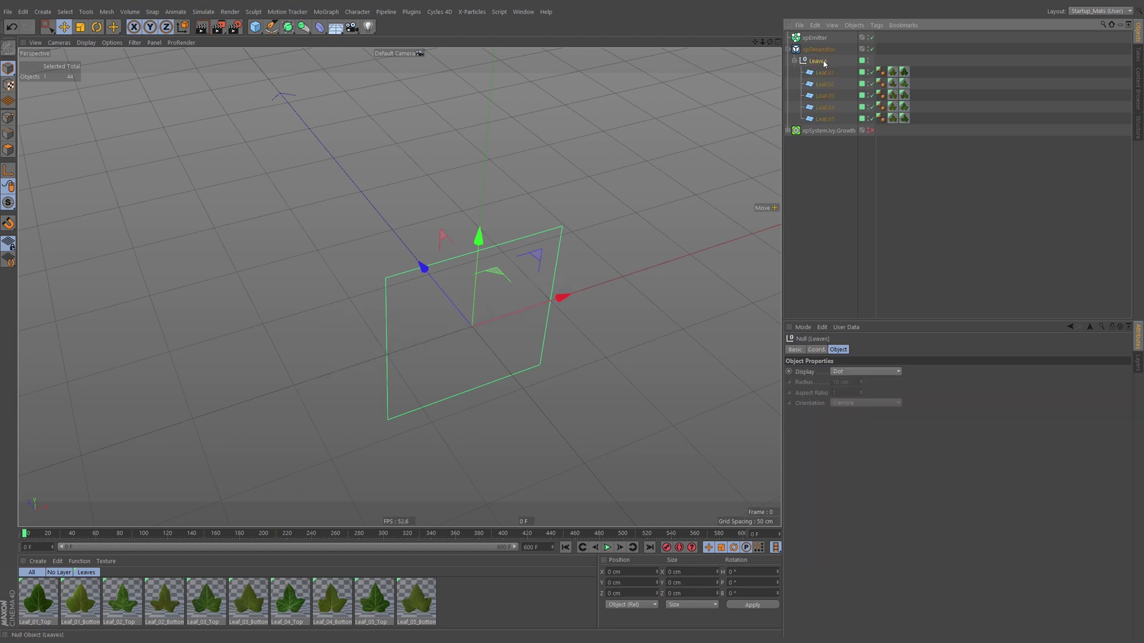
key(shift+g)
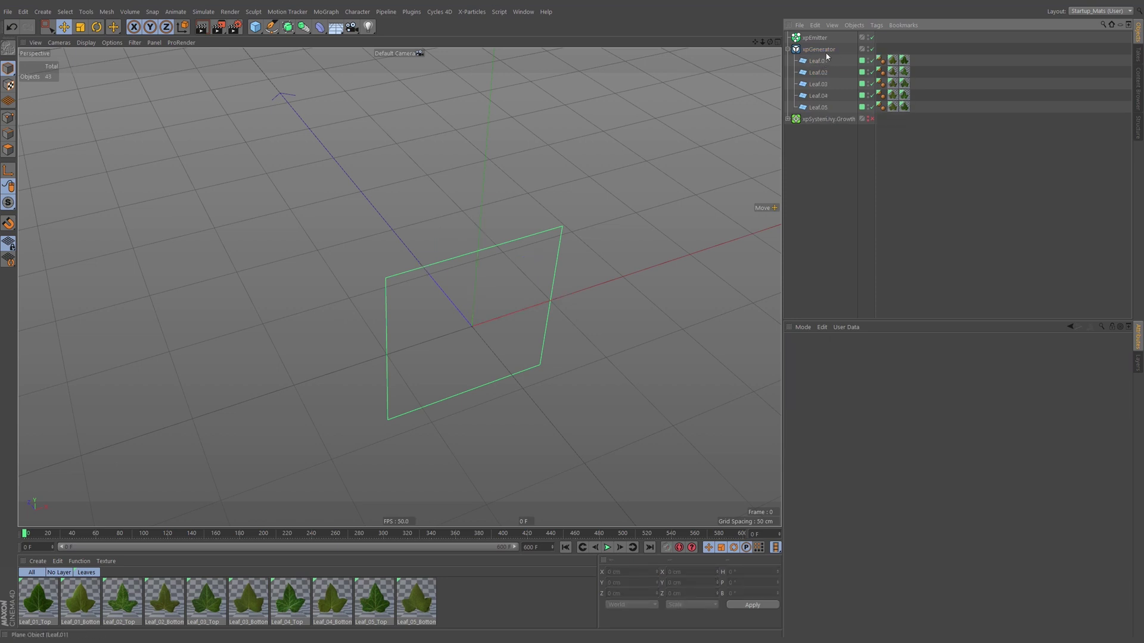
click(820, 52)
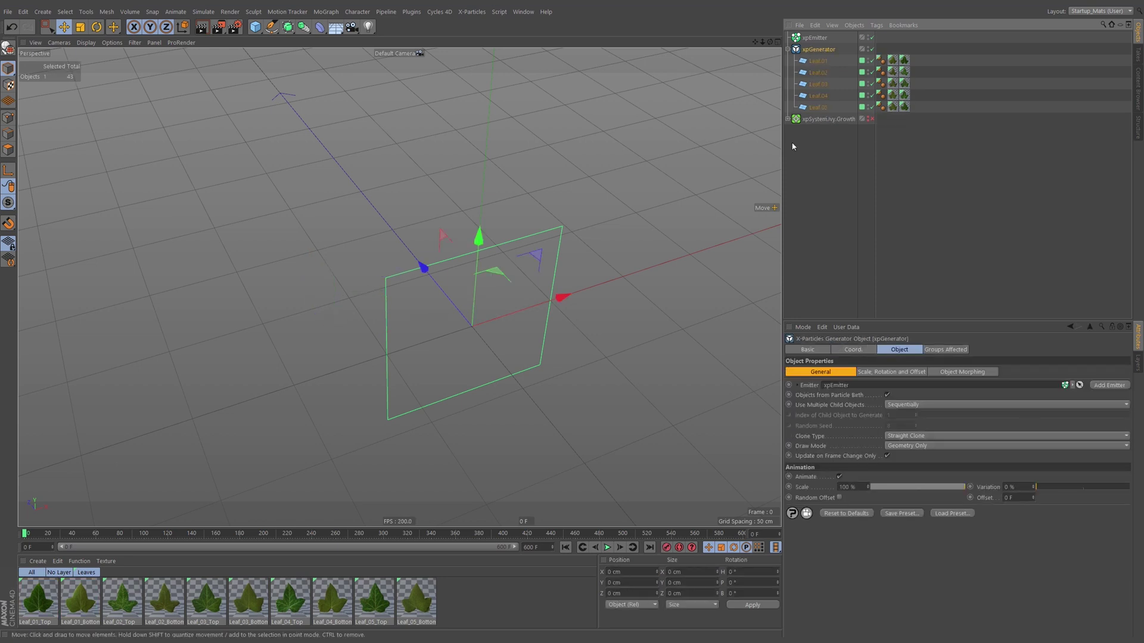
Set the xpEmitter's emitter shape to Defined Emission.
click(814, 38)
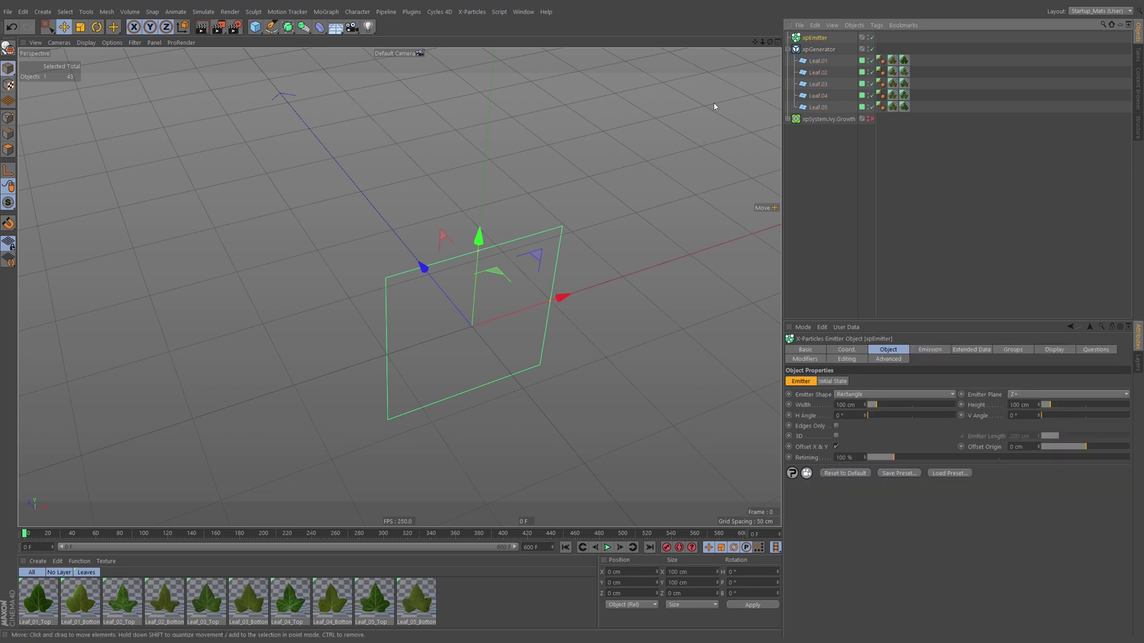
click(820, 50)
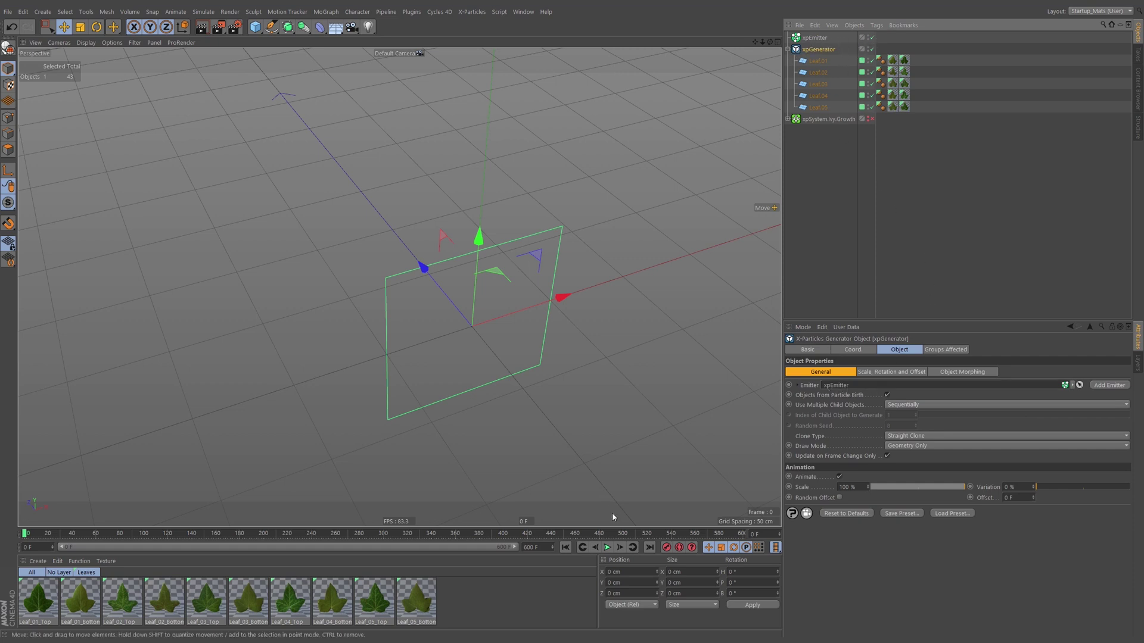
click(815, 38)
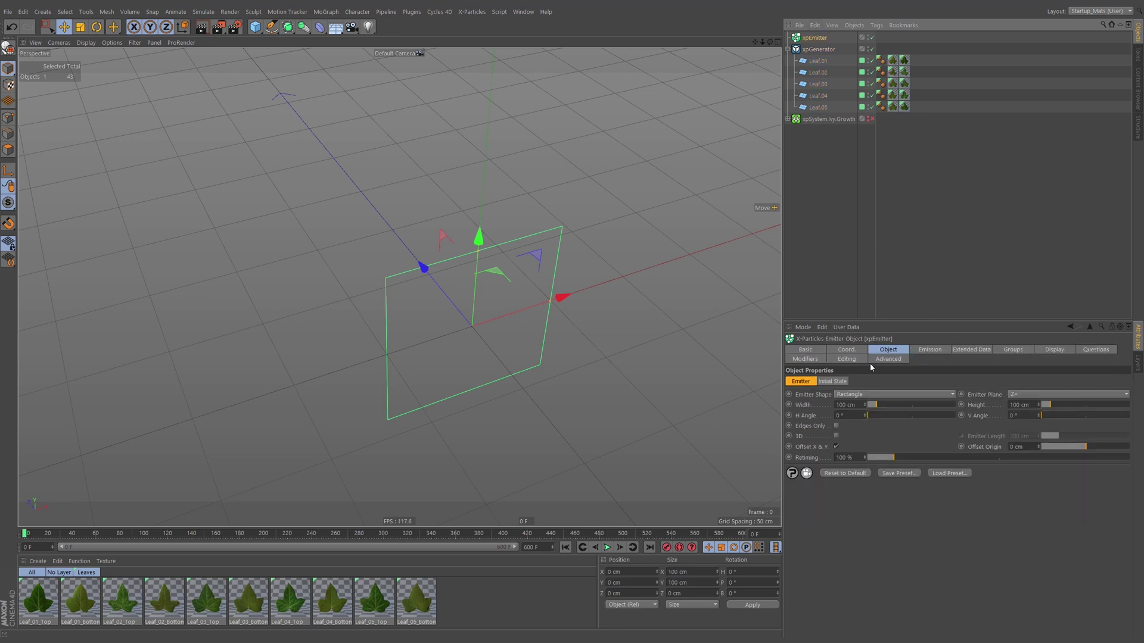
click(892, 393)
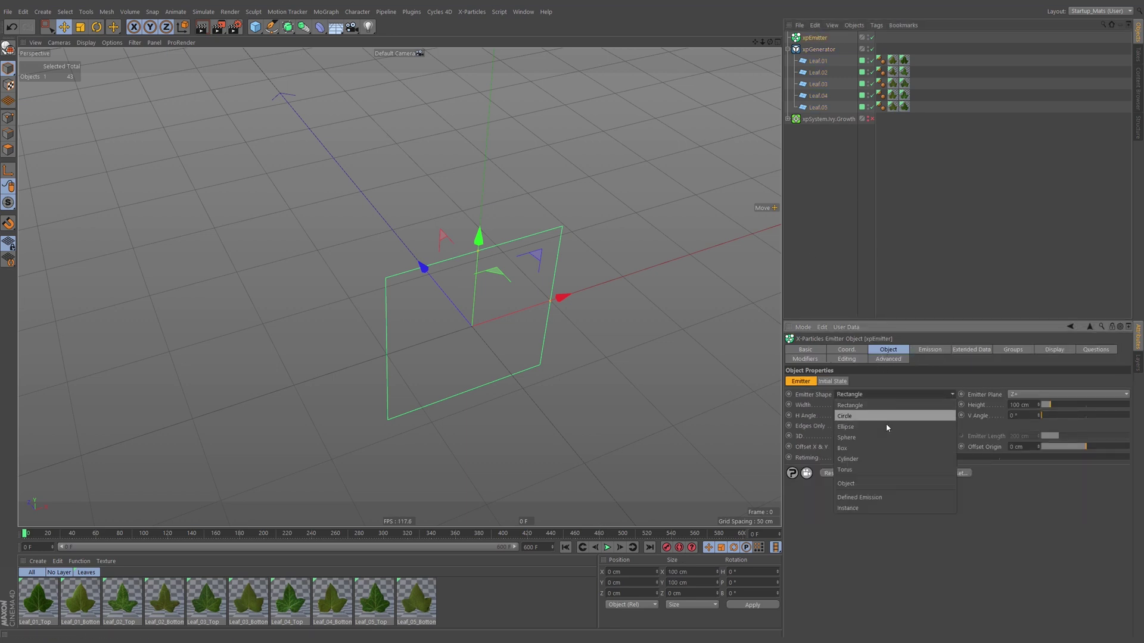
click(880, 499)
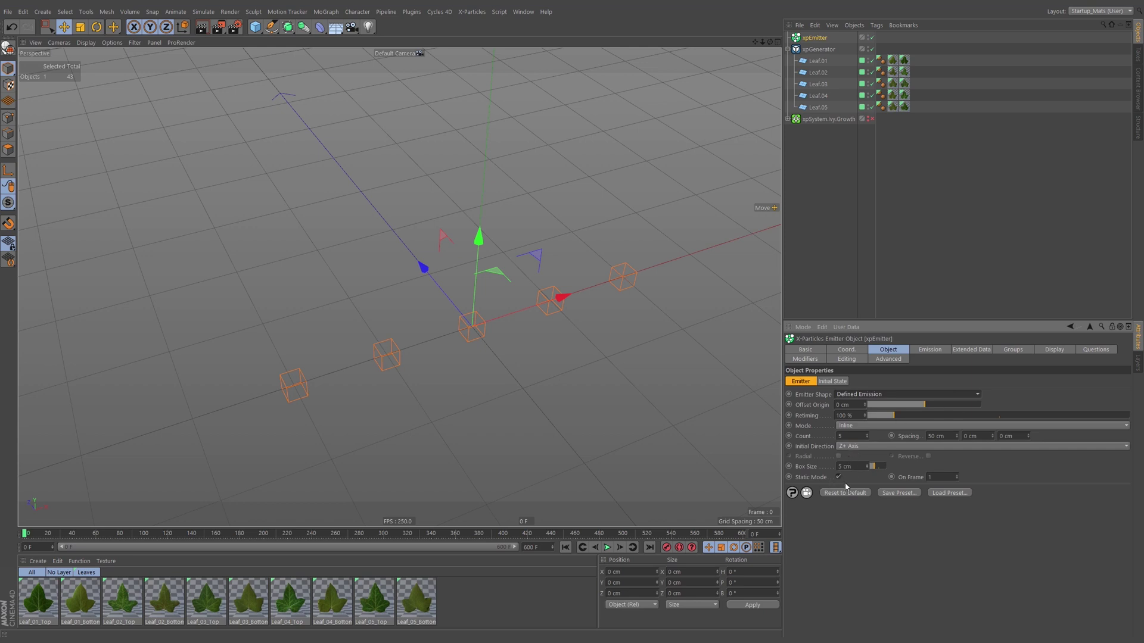
Set the box size of the xpEmitter's defined emission to 0.5 cm.
double_click(845, 467)
text(1)
key(Return)
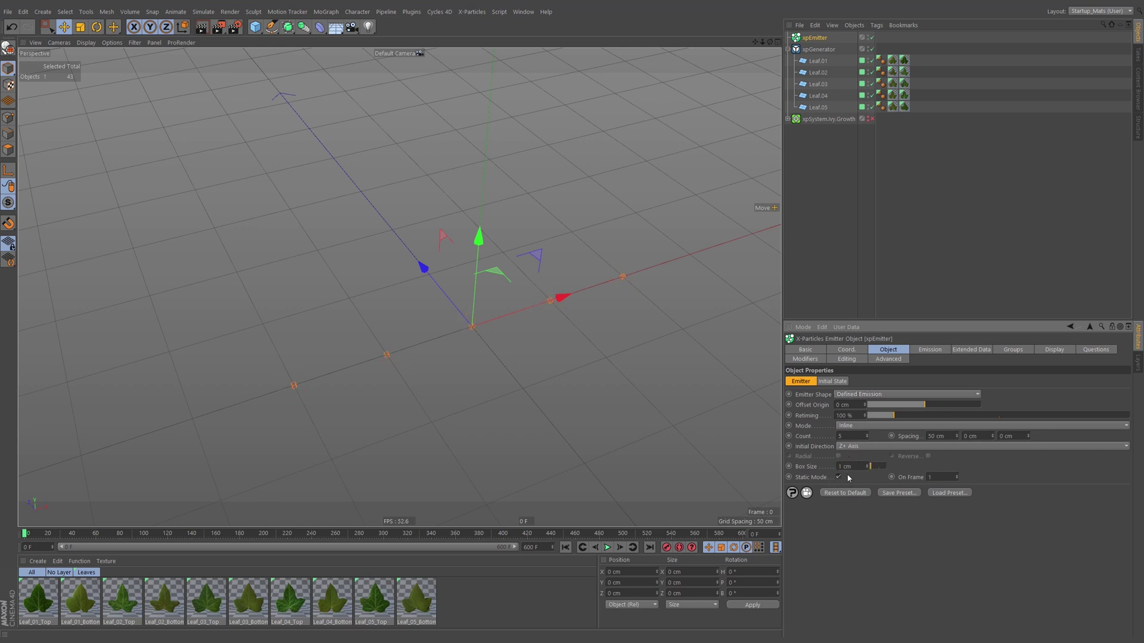
text(0.5)
key(Return)
Set the xpEmitter's particle speed to 0 cm and particle radius to 10 cm.
click(931, 349)
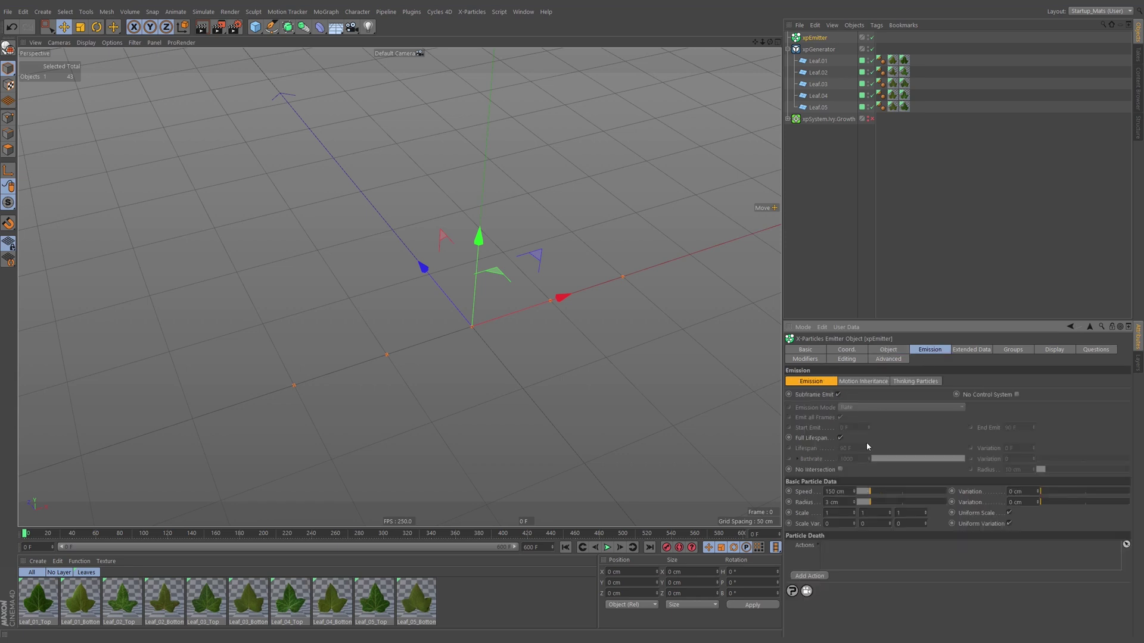
double_click(846, 492)
text(0)
key(Return)
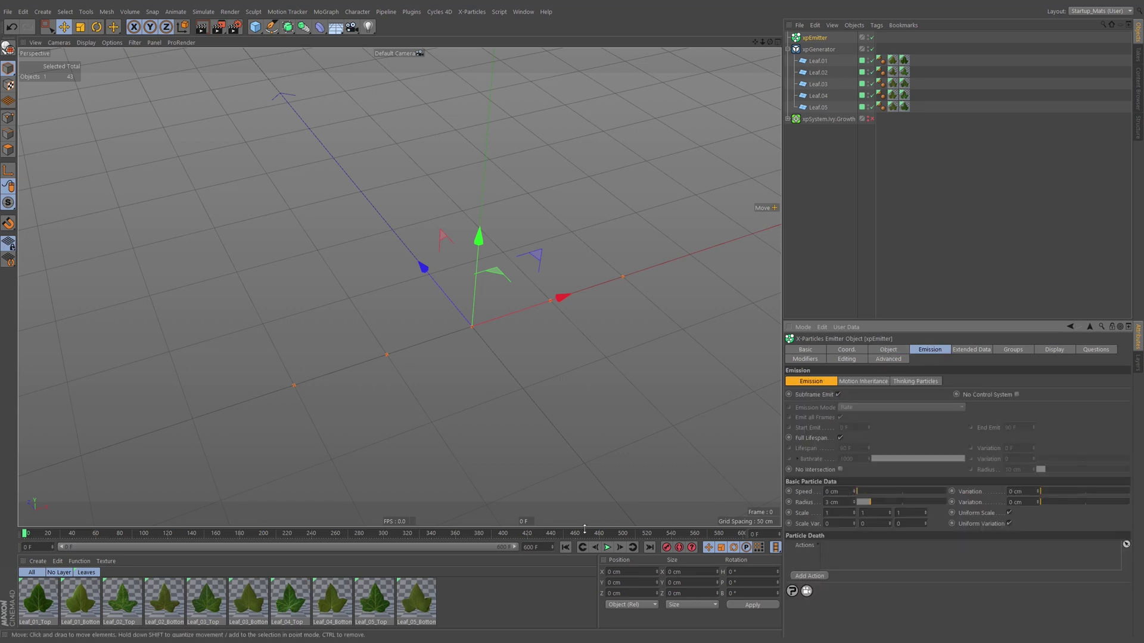
double_click(842, 502)
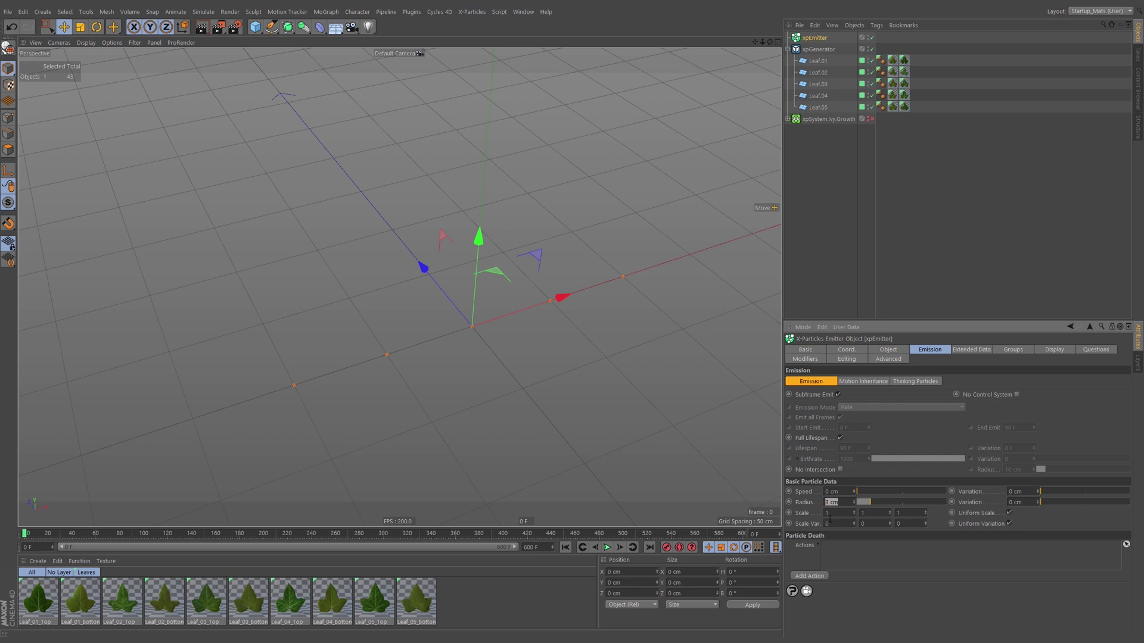
text(10)
key(Return)
Play the animation briefly to check the generated leaves and bring up the xpGenerator's general settings.
click(608, 548)
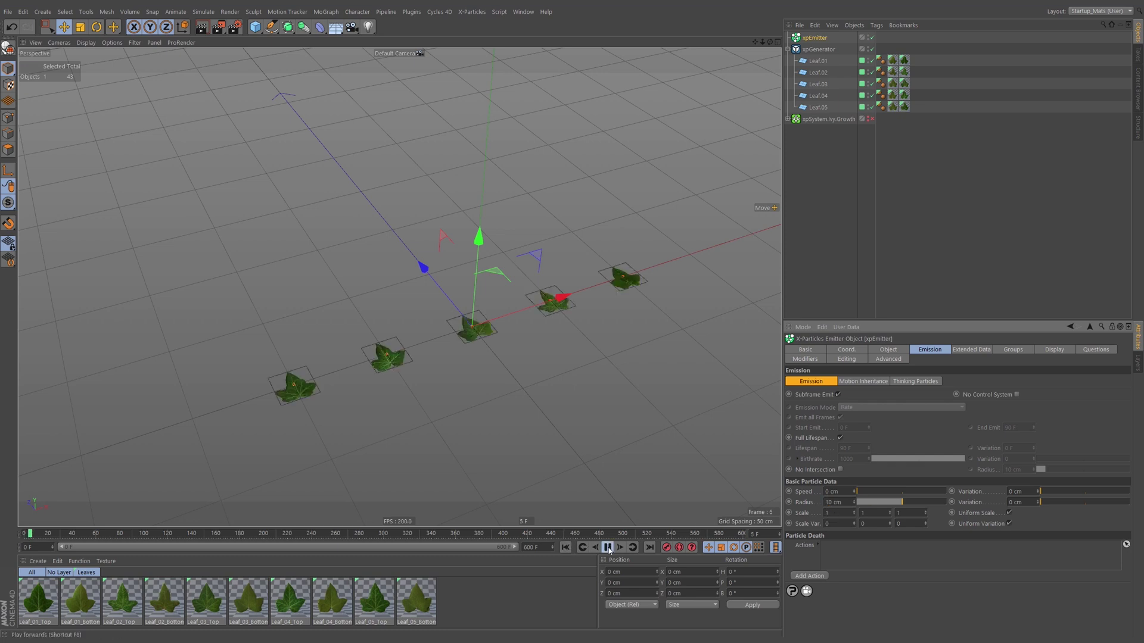
click(608, 548)
alt+drag(527, 317, 626, 299)
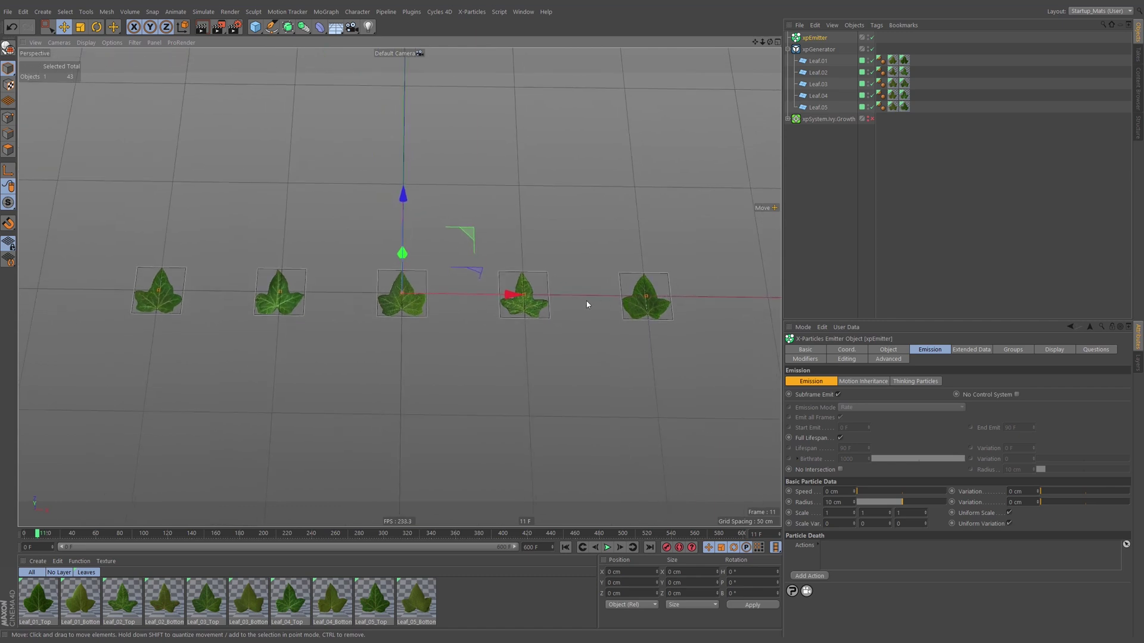
click(818, 49)
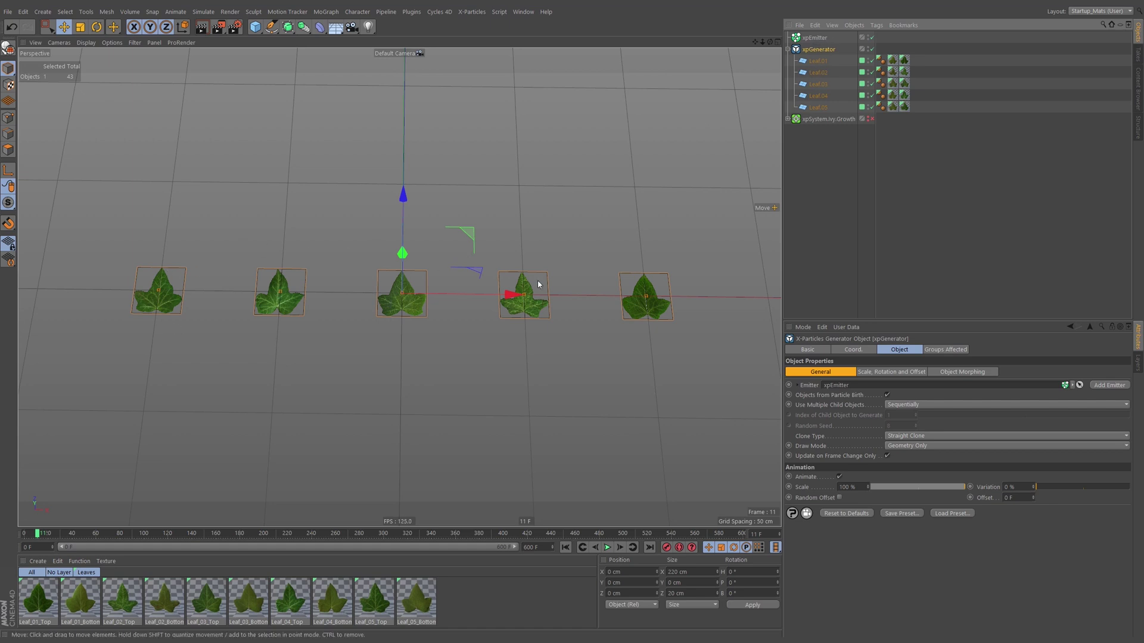
alt+middle_drag(448, 287, 452, 284)
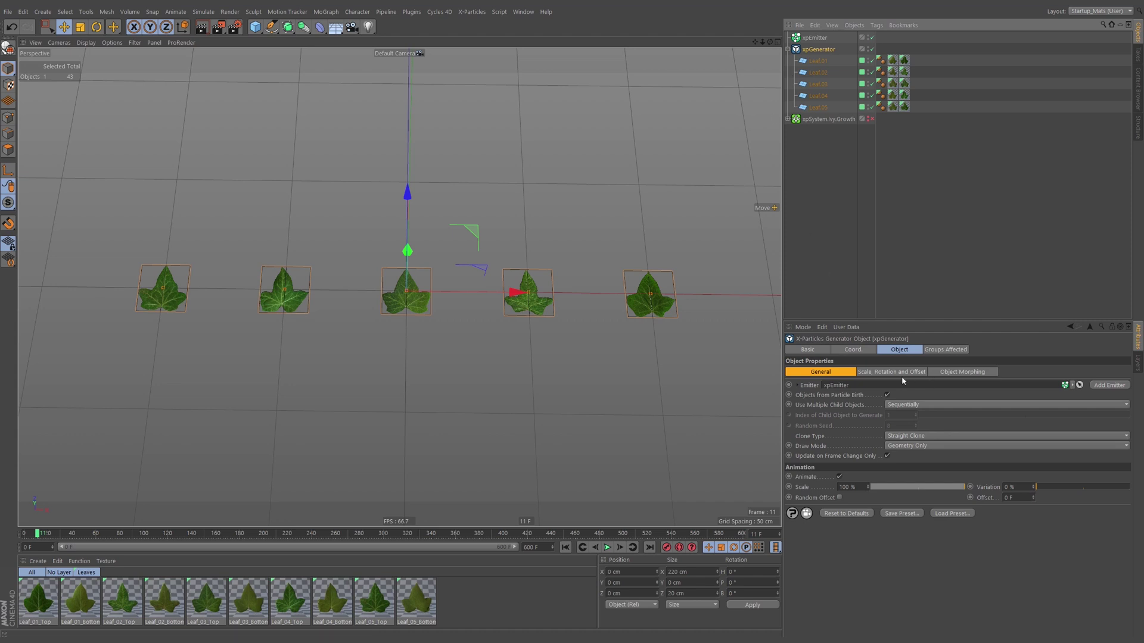
Set the xpGenerator to scale its objects using Source Object Scale and replay the animation from the start.
click(860, 375)
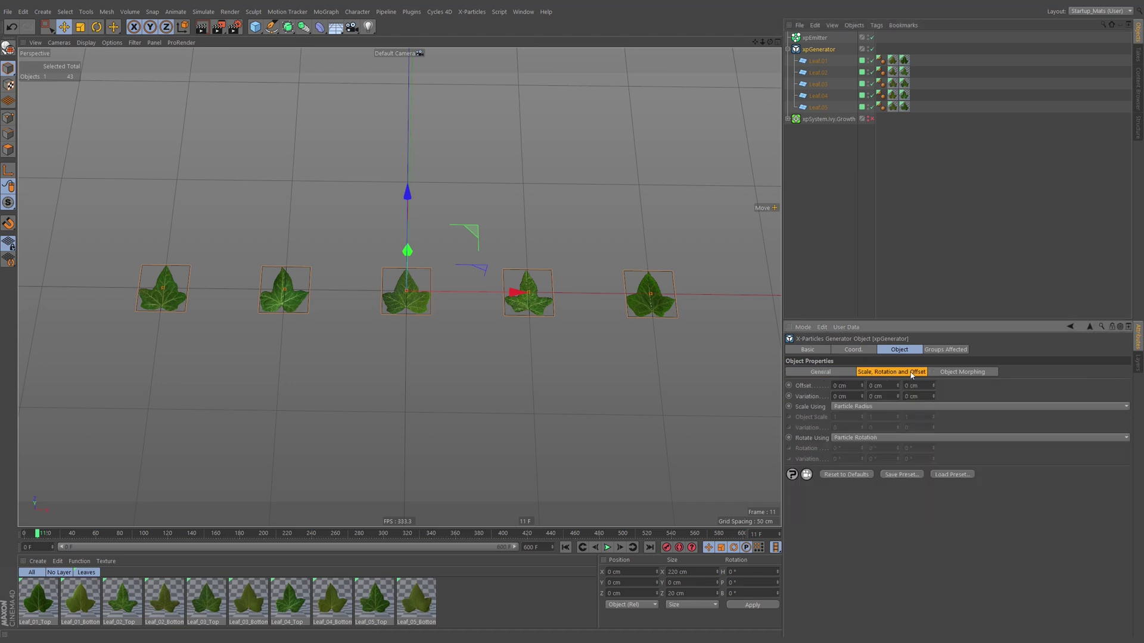
click(809, 409)
click(858, 407)
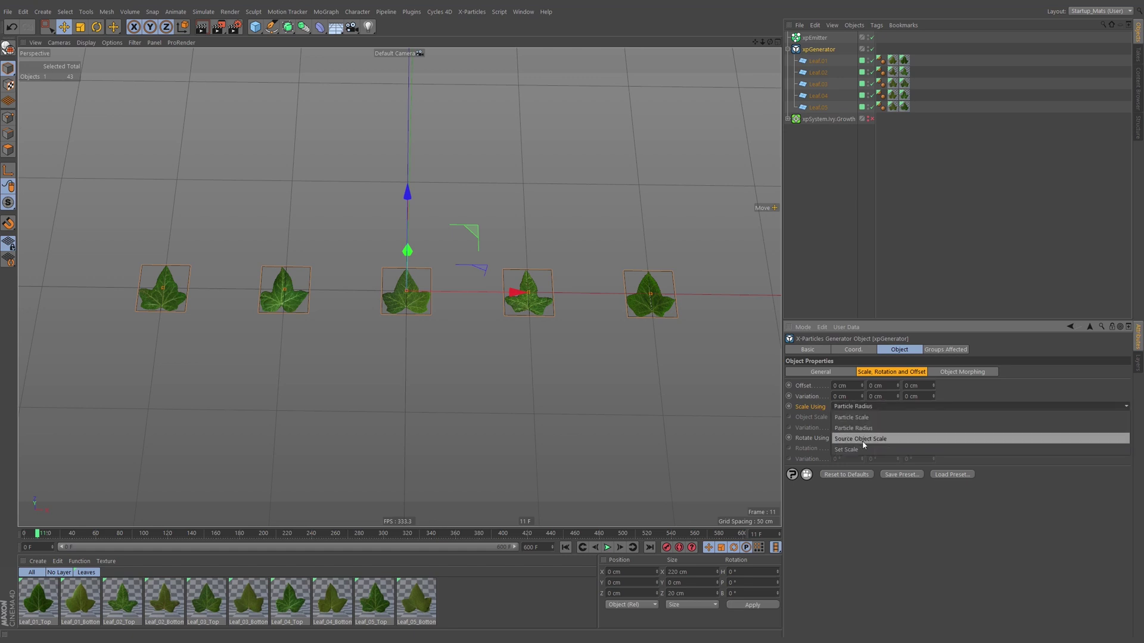
click(864, 441)
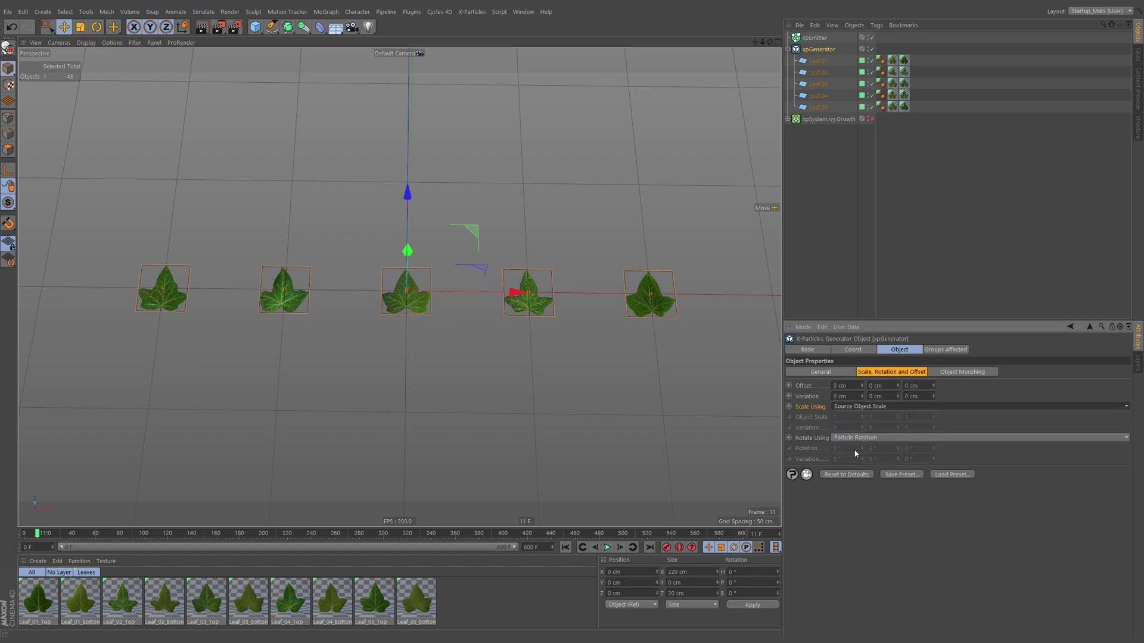
click(565, 548)
click(608, 547)
click(607, 548)
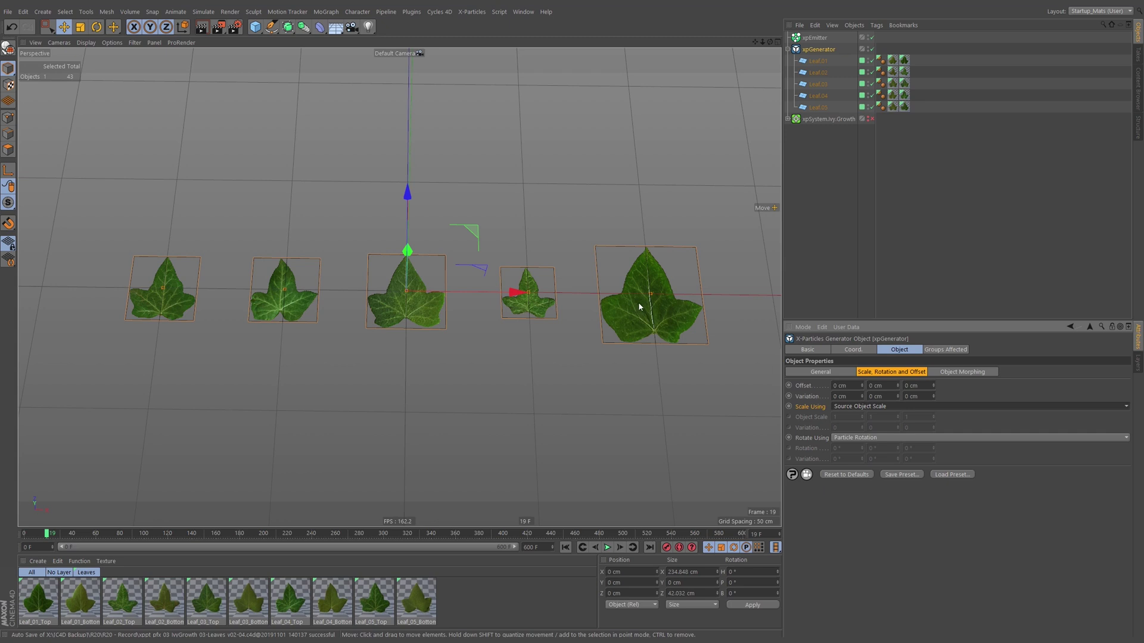
Set the xpGenerator's Scale Using option back to Particle Radius and replay the animation from the start.
click(854, 407)
click(853, 427)
click(567, 547)
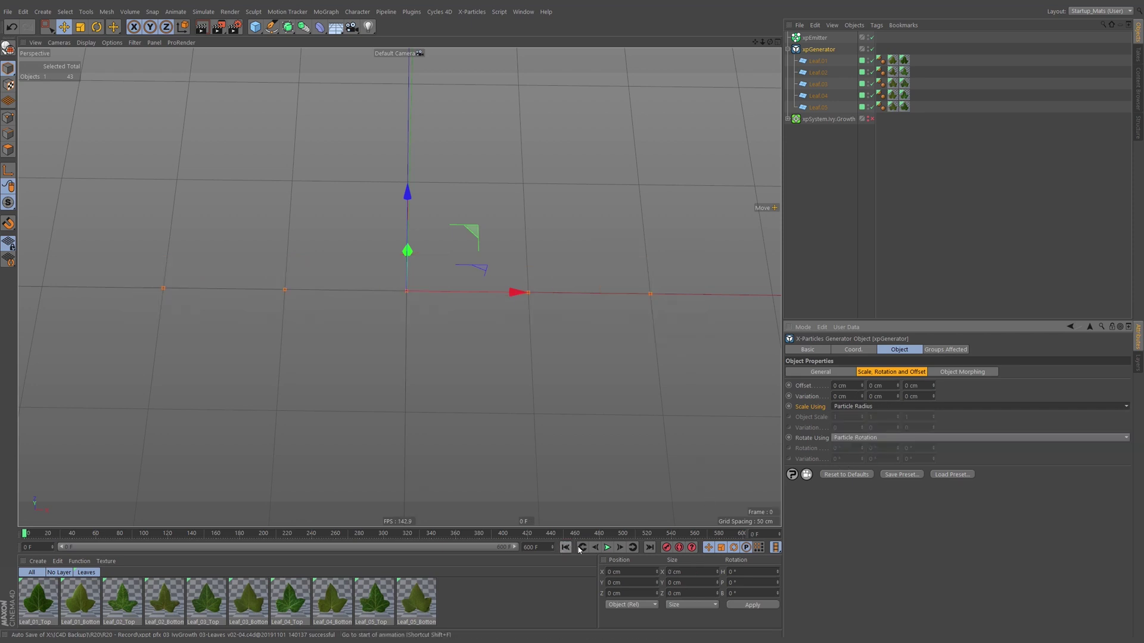
click(607, 548)
click(608, 547)
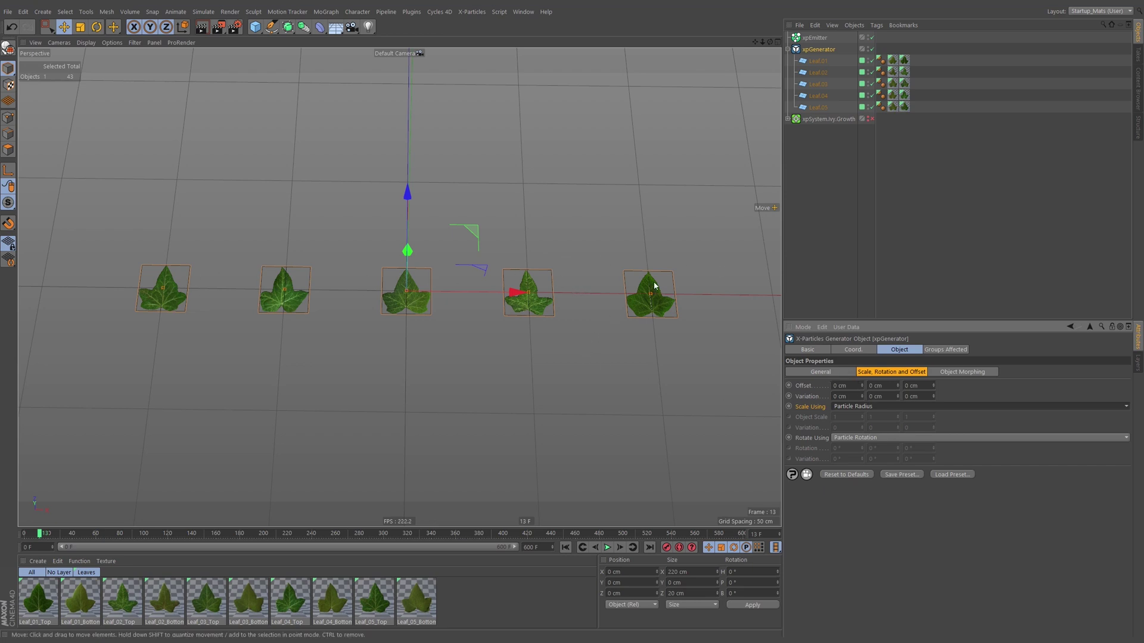
Set the xpEmitter's particle editor display to Circle and replay the animation from the start.
click(831, 373)
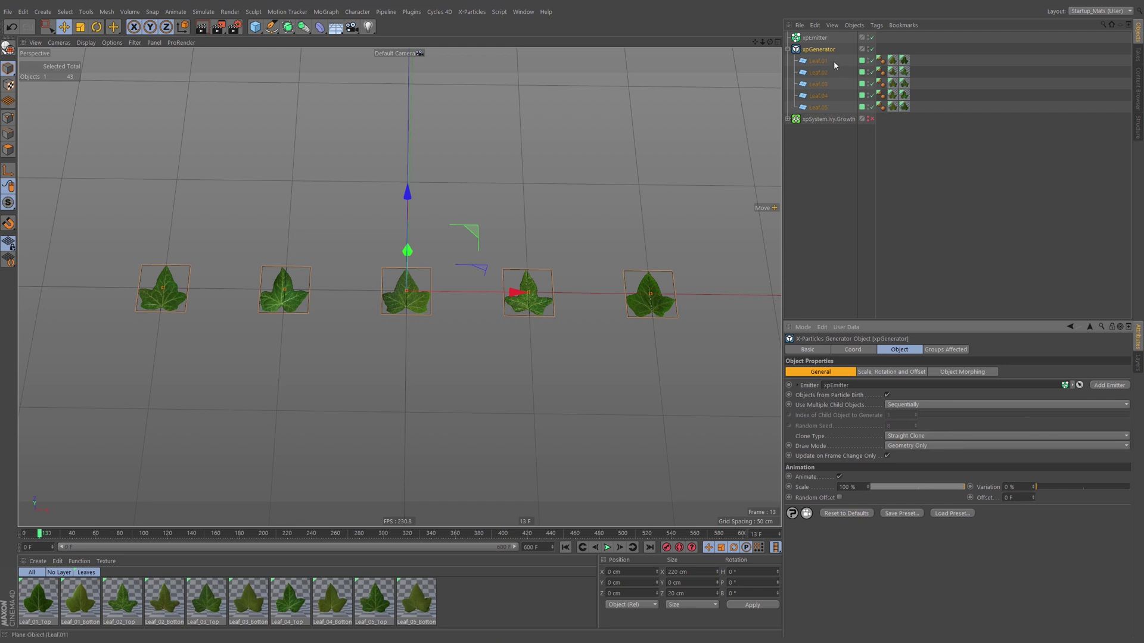
click(814, 38)
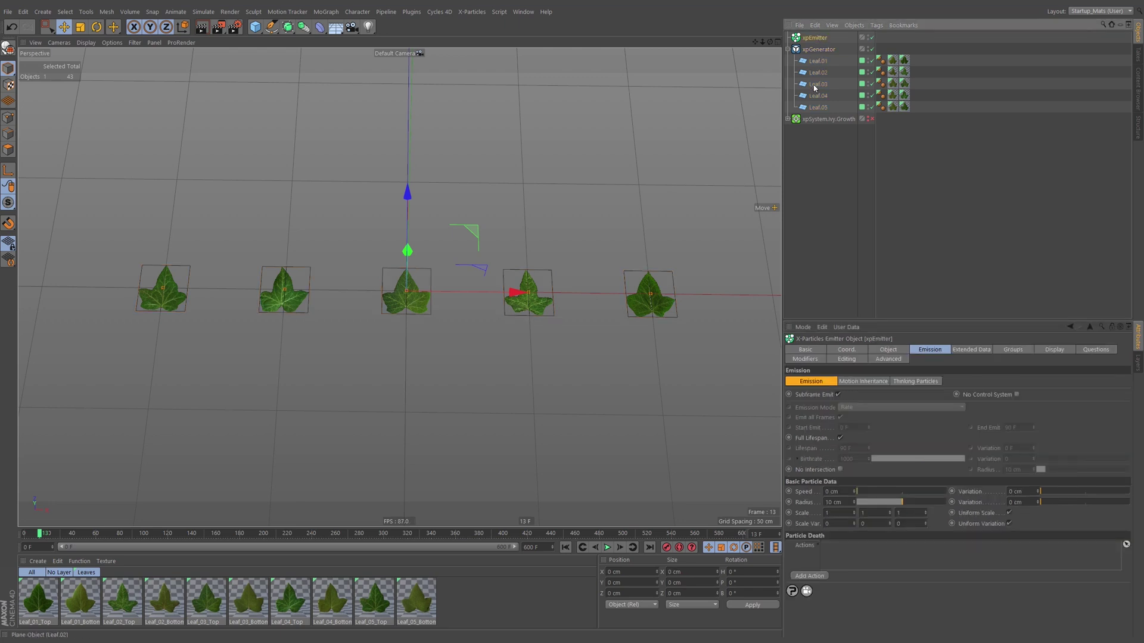
click(1054, 350)
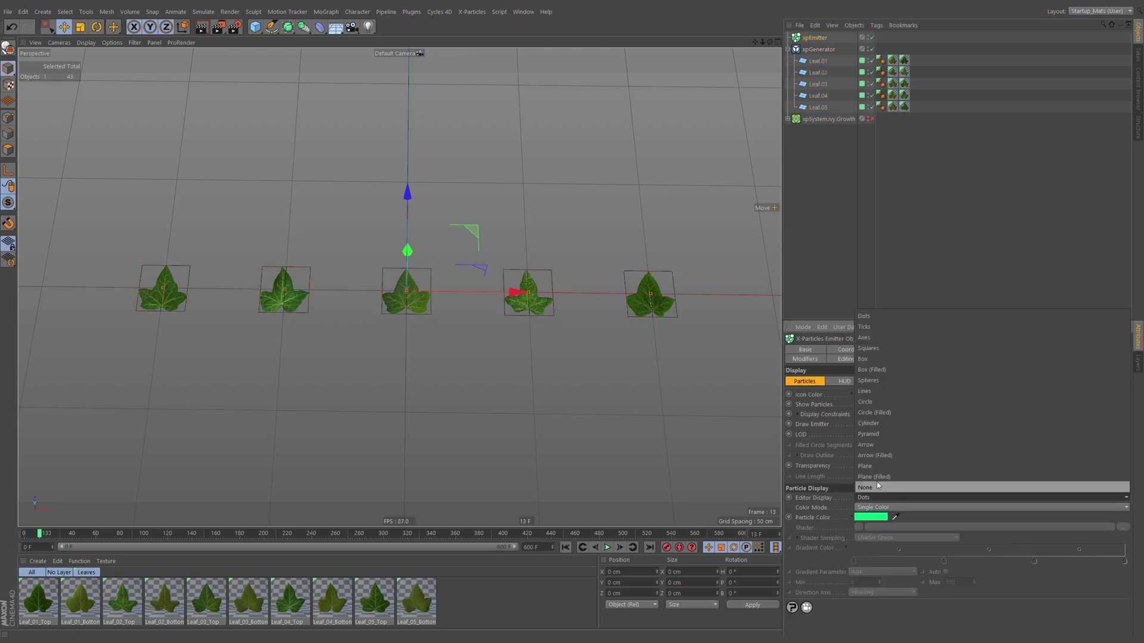
click(876, 498)
click(891, 402)
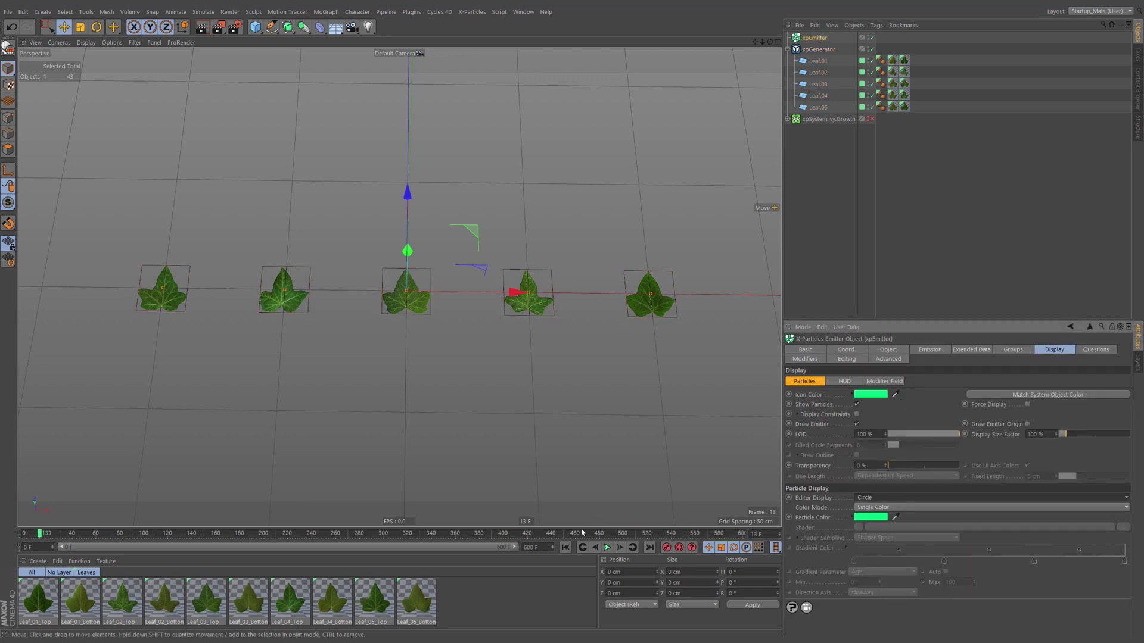
click(565, 547)
click(608, 547)
click(607, 547)
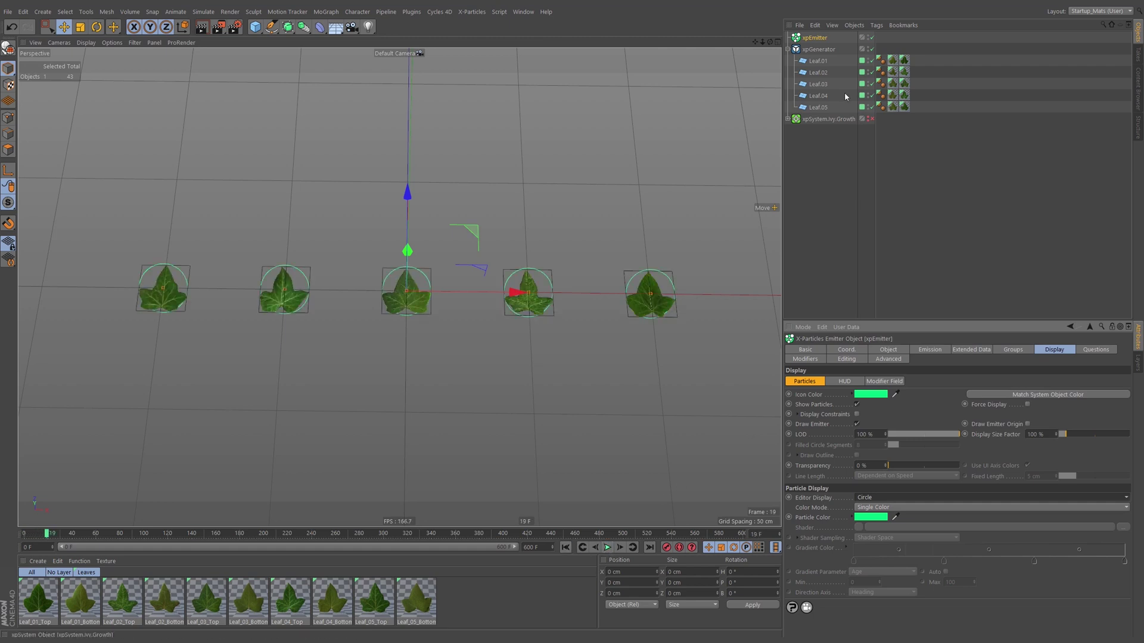
Set the xpGenerator's draw mode to Geometry and Particles and replay the animation from the start.
click(821, 50)
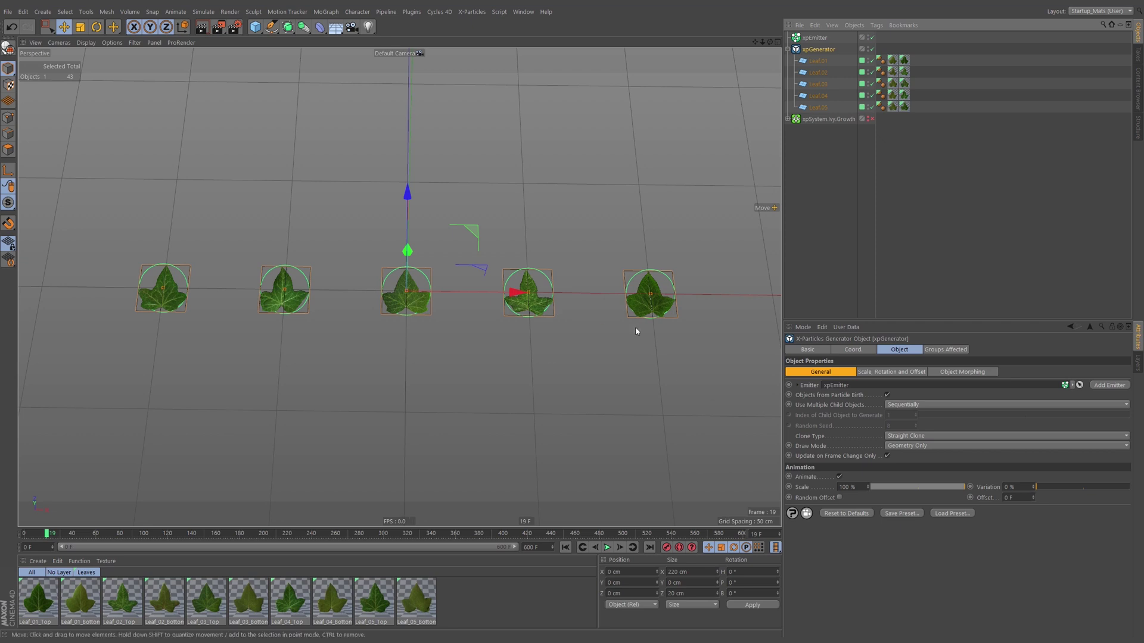
click(931, 448)
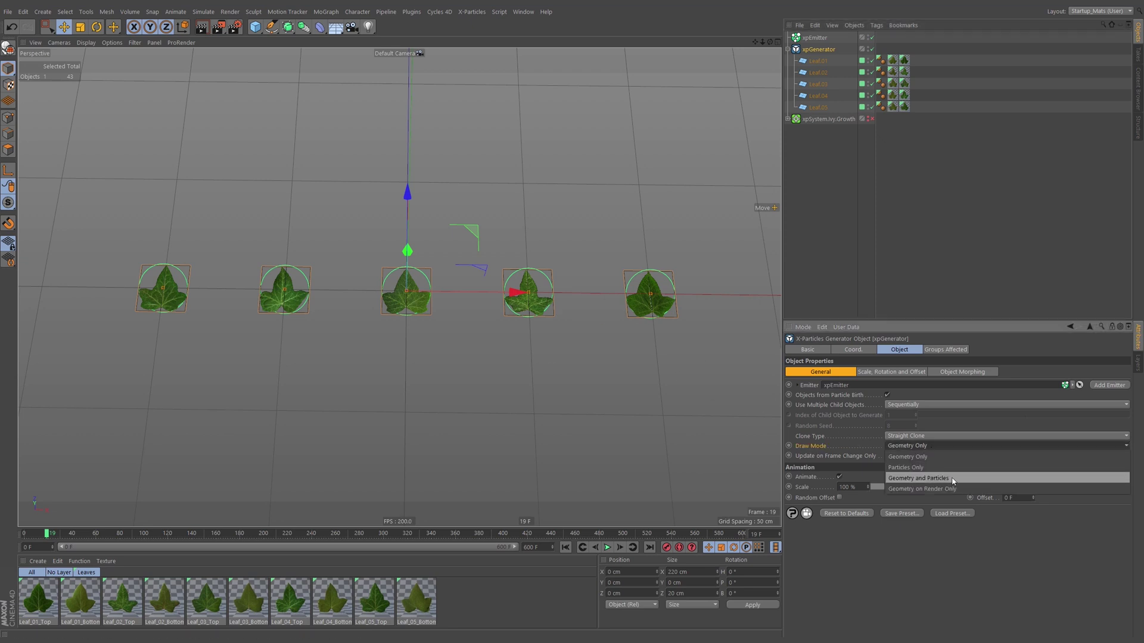
click(912, 479)
click(566, 547)
click(608, 547)
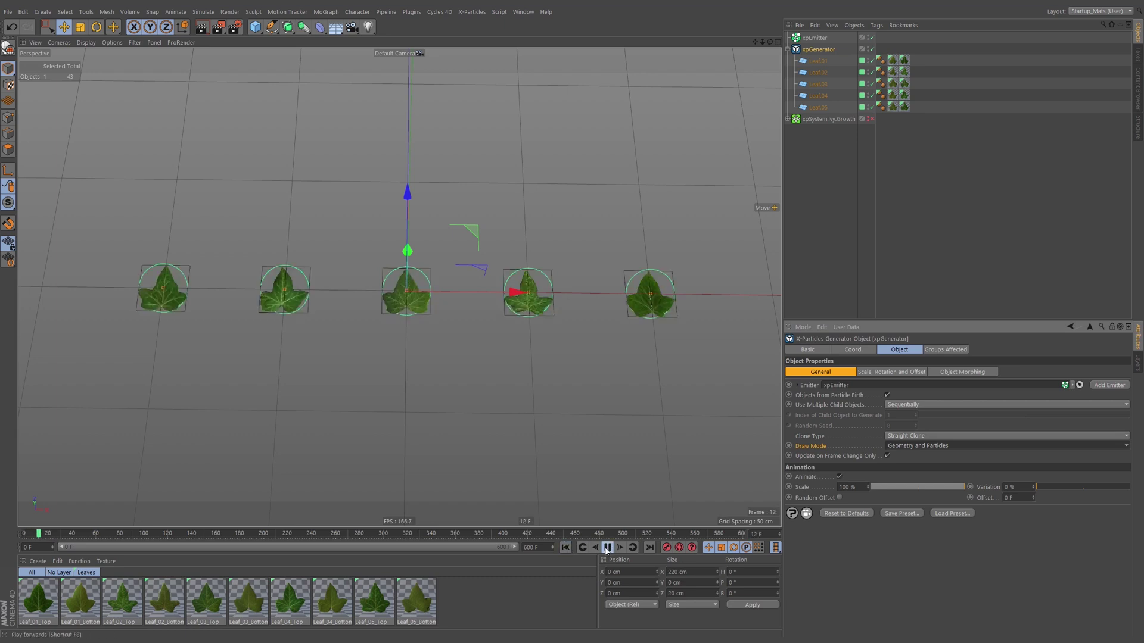
click(607, 547)
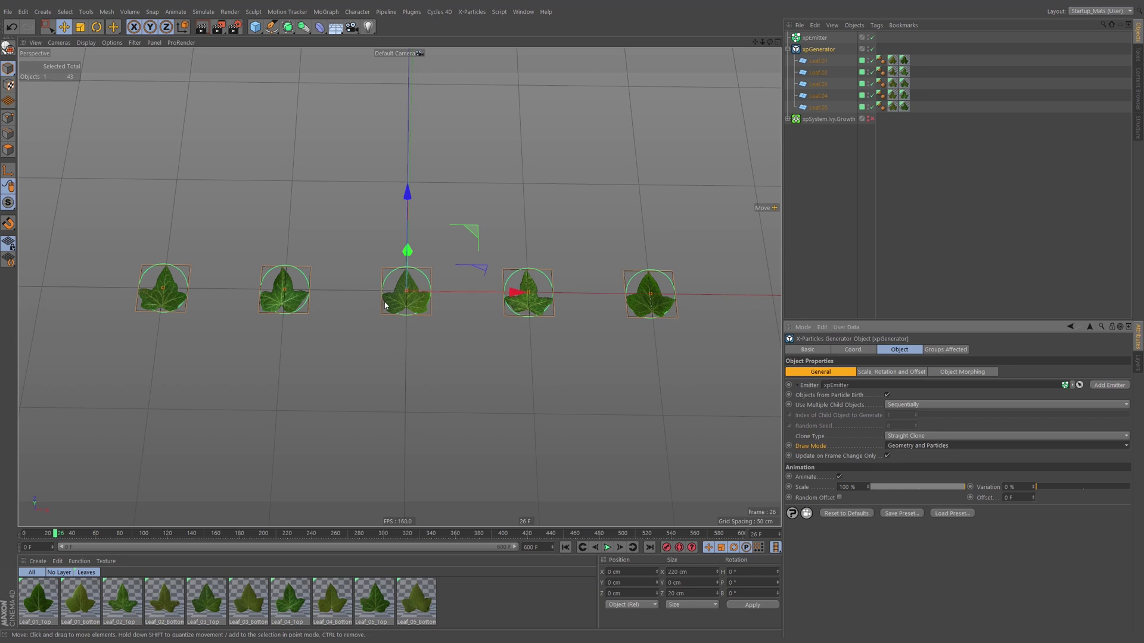
Disable the xpGenerator and add a Polygon object as a child of Leaf.01.
click(871, 49)
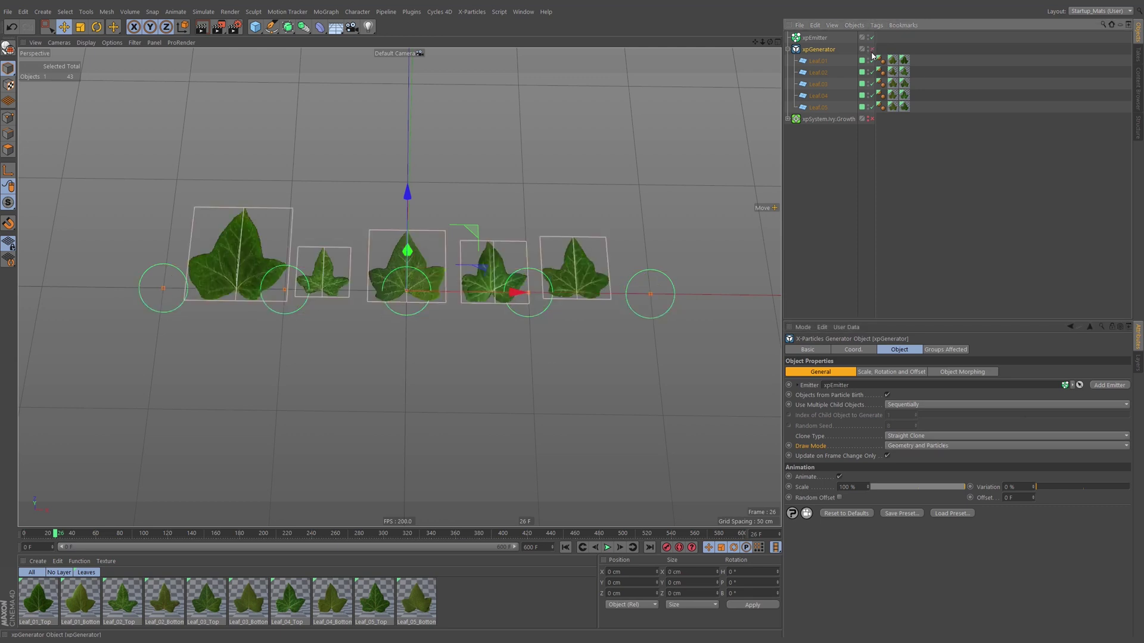
click(817, 161)
click(819, 61)
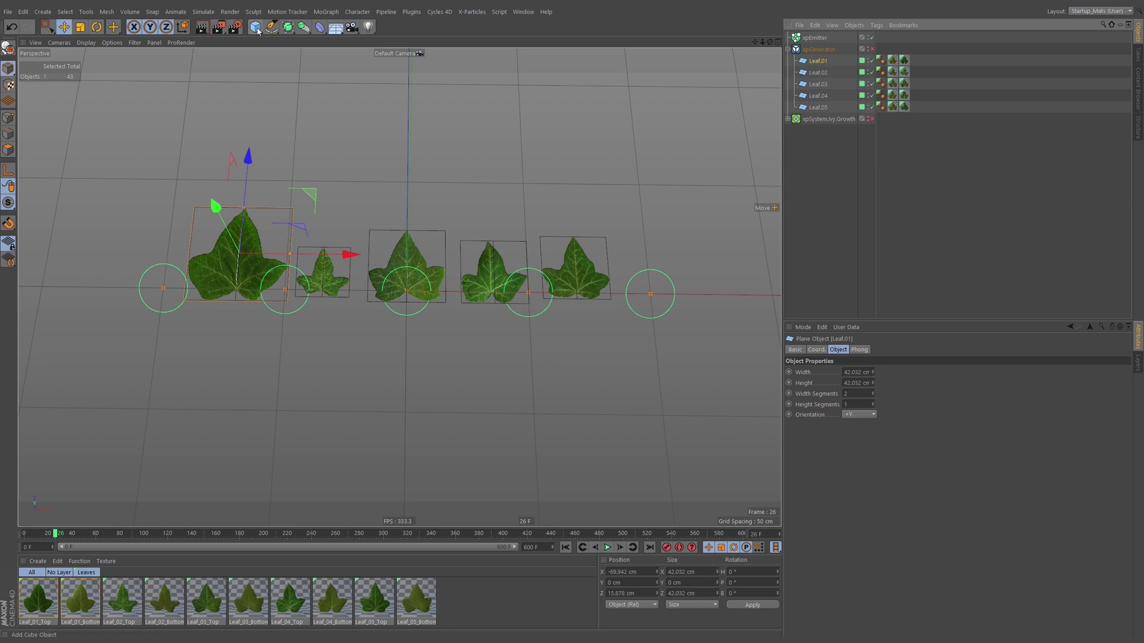
drag(255, 26, 429, 56)
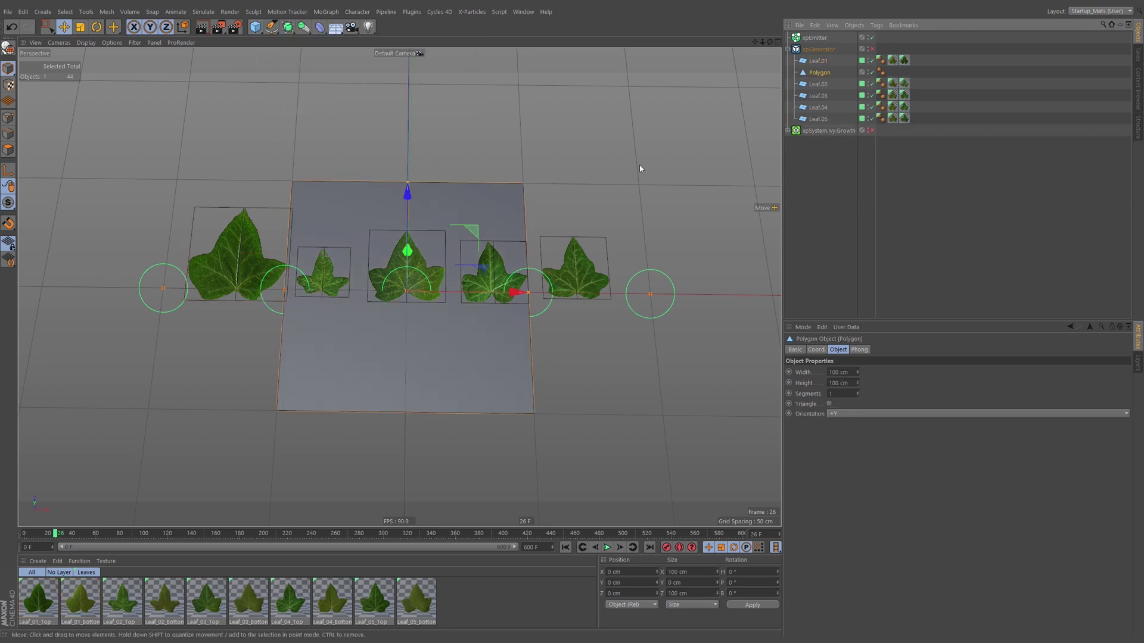
drag(819, 72, 822, 63)
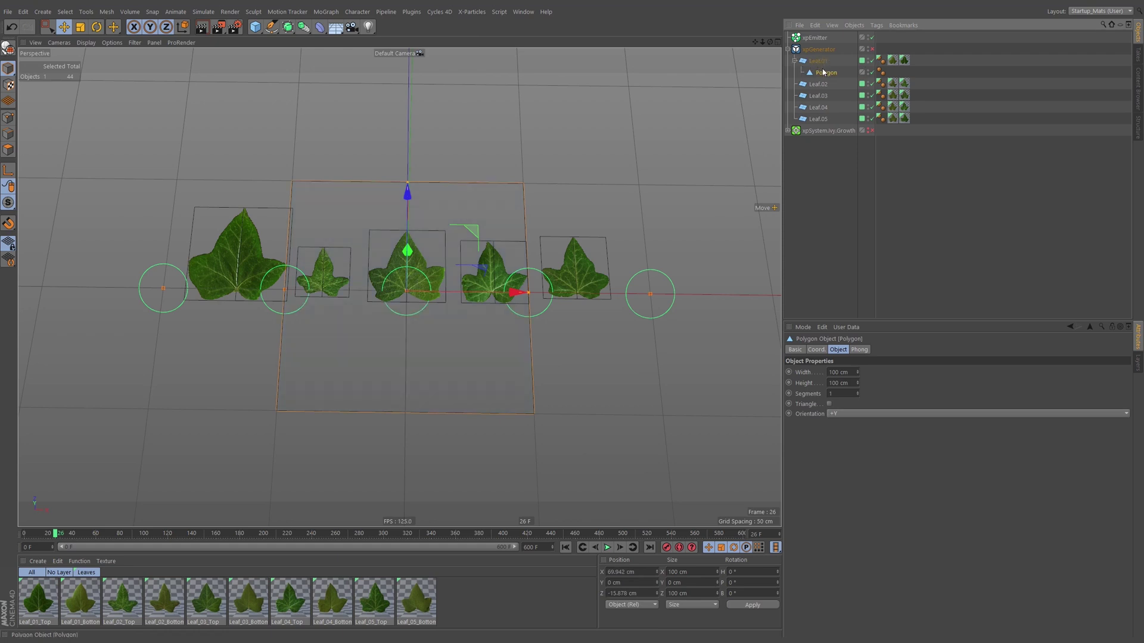
Reset the X and Z position of the Polygon under Leaf.01 to 0 cm.
click(816, 350)
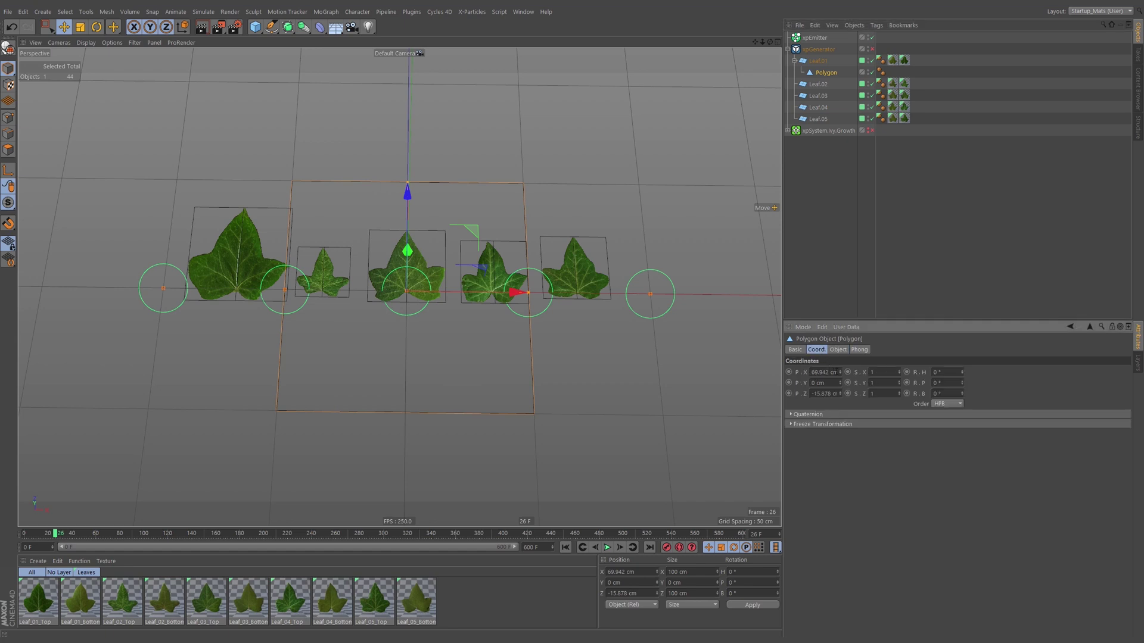
right_click(841, 373)
right_click(841, 395)
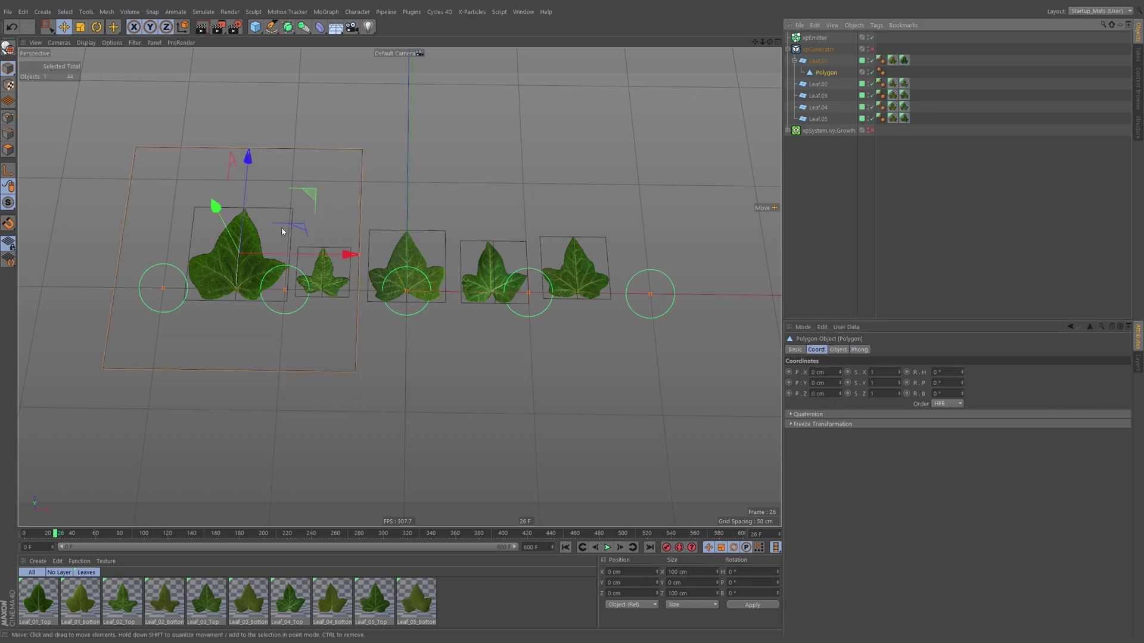
Replay the animation with the xpGenerator off and on to compare the leaves with the particle circles.
click(566, 548)
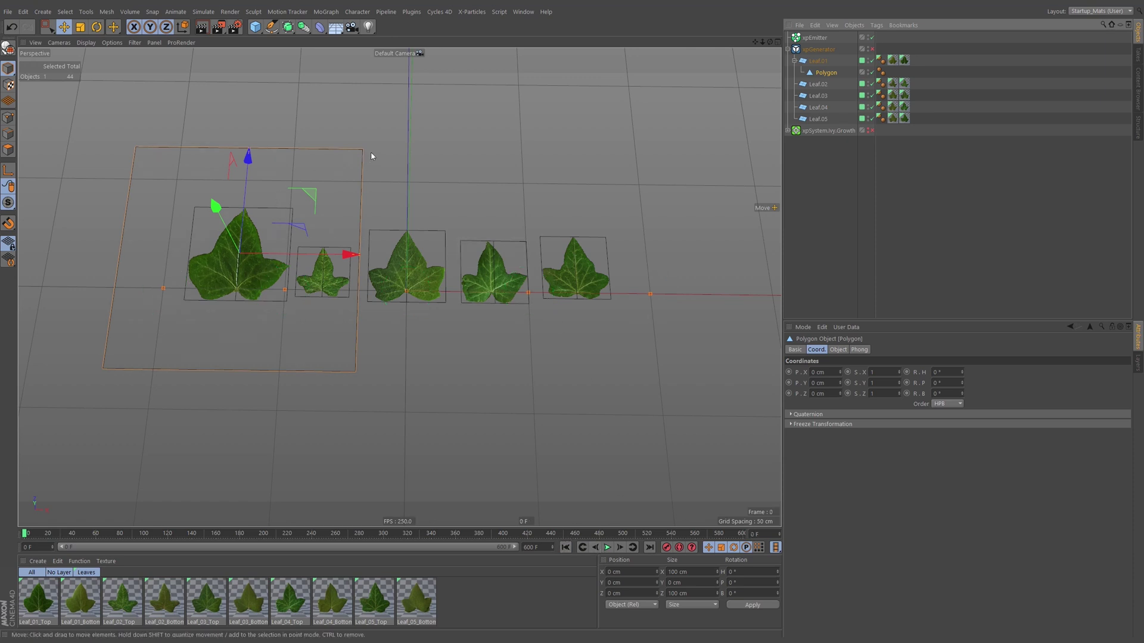
click(607, 547)
click(607, 547)
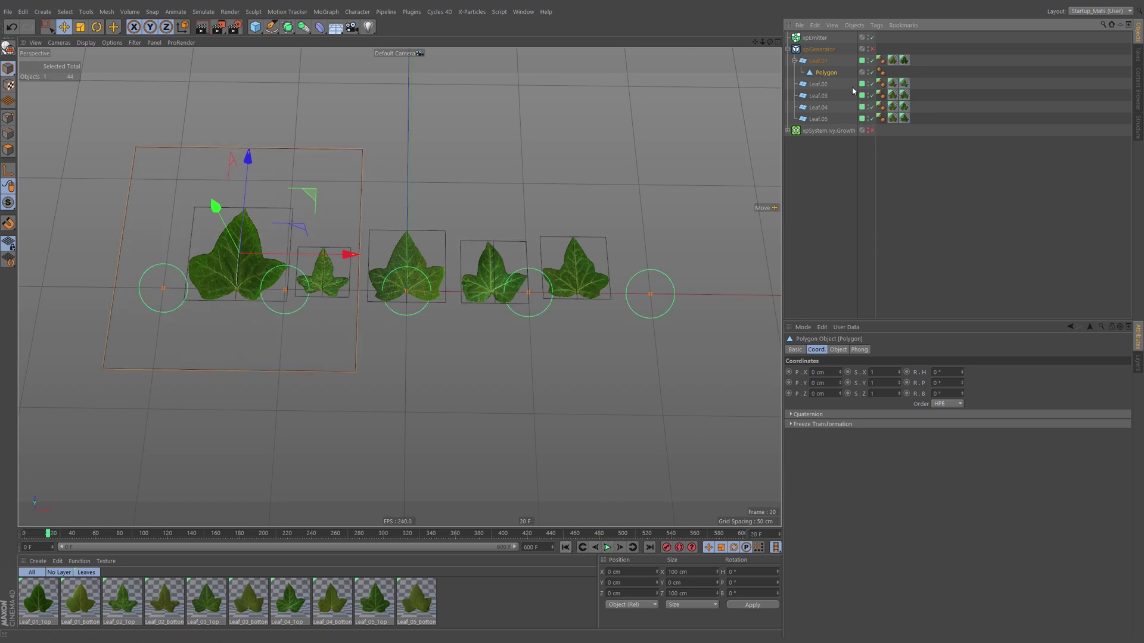
click(565, 548)
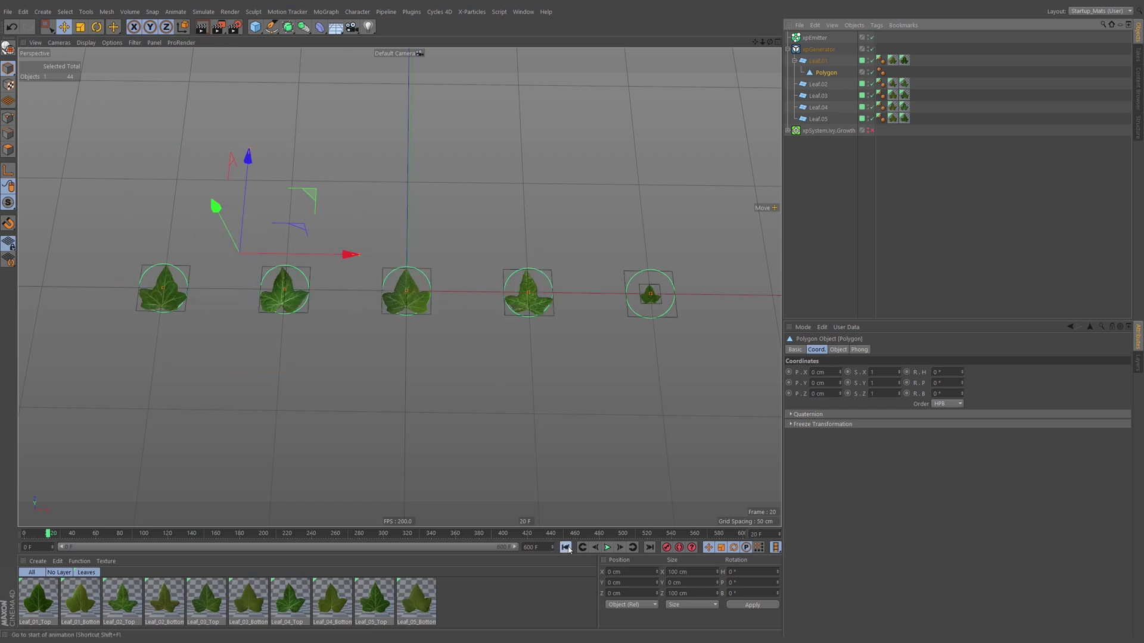
click(608, 547)
click(607, 547)
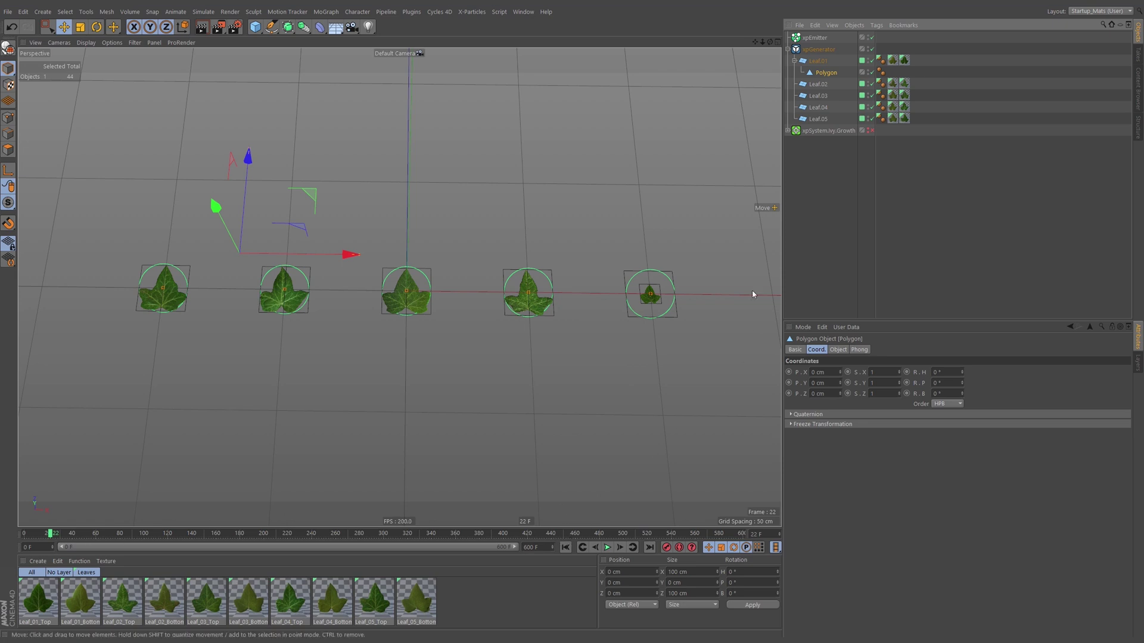
Disable the xpGenerator and check the width and height of the Leaf.01 plane against its child Polygon.
click(827, 62)
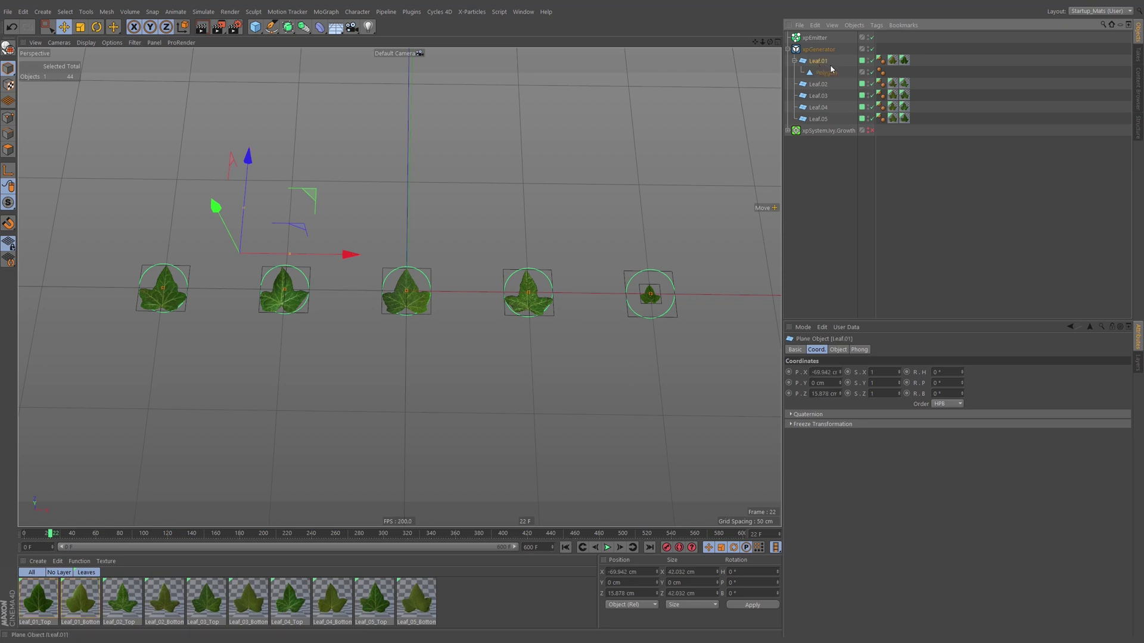
click(838, 350)
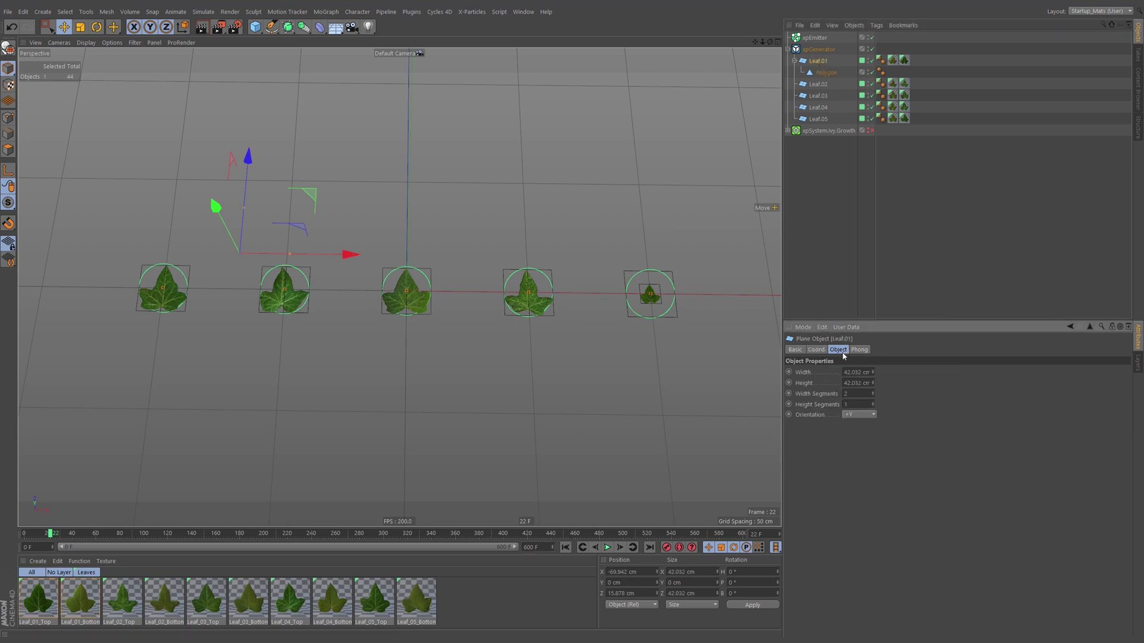
click(873, 50)
click(822, 71)
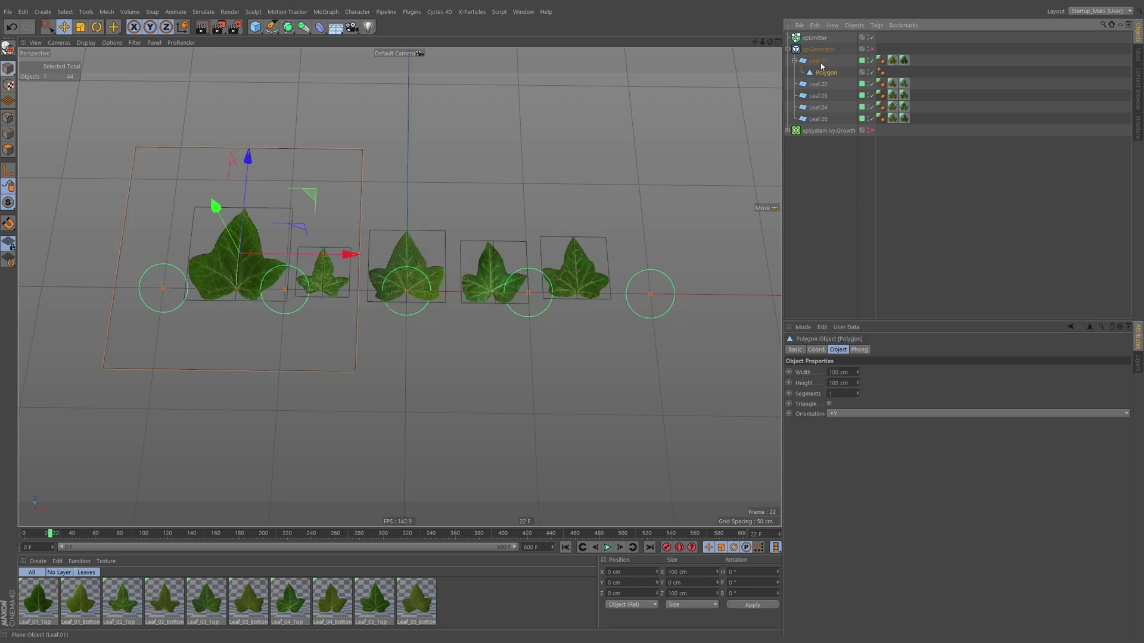
click(820, 62)
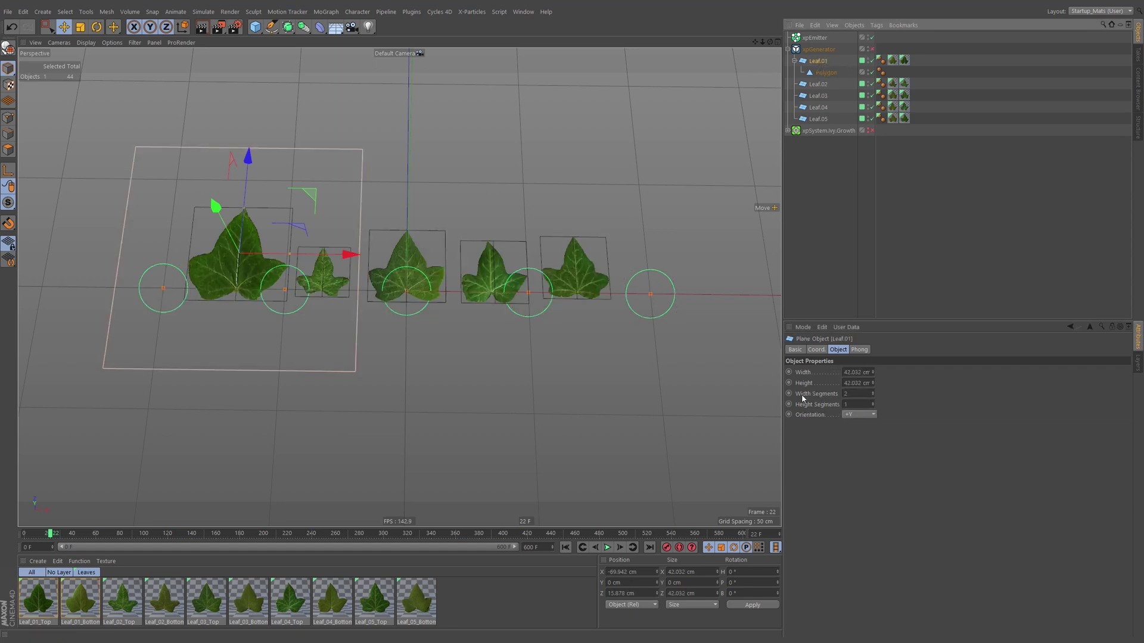
Set the width and height of the Polygon under Leaf.01 to 45 cm.
key(Down)
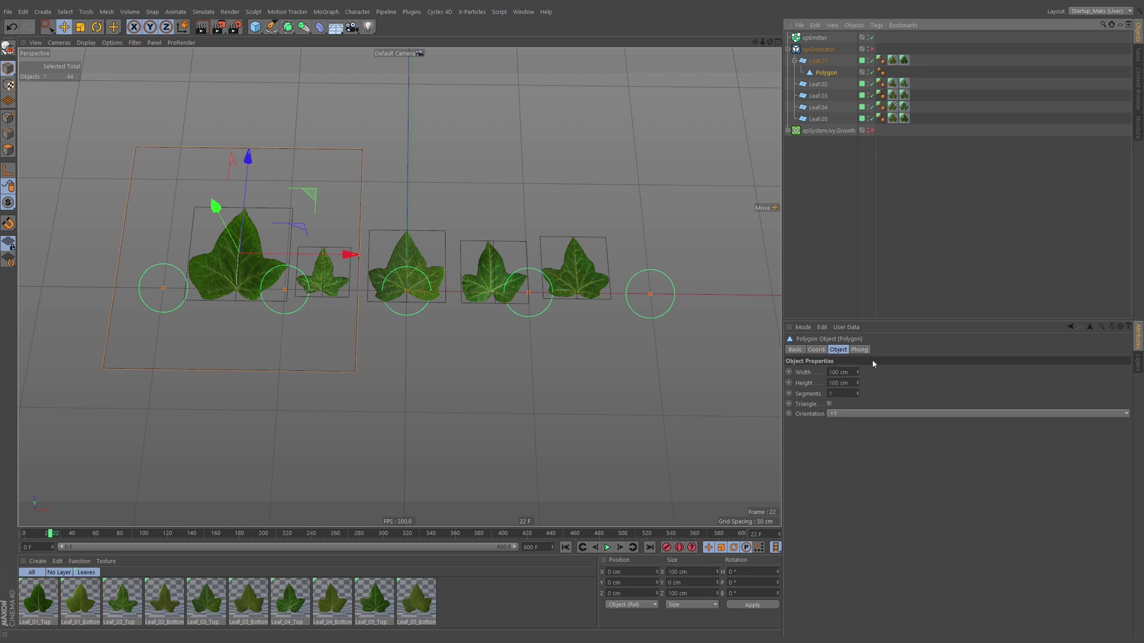
click(847, 372)
text(45)
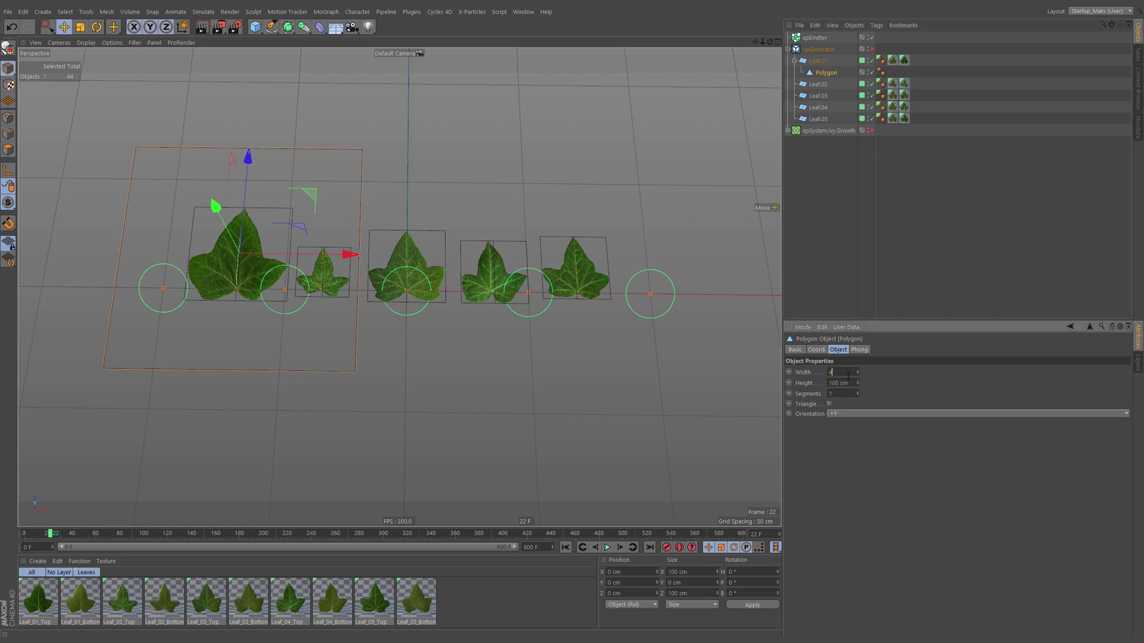
key(Tab)
text(45)
key(Return)
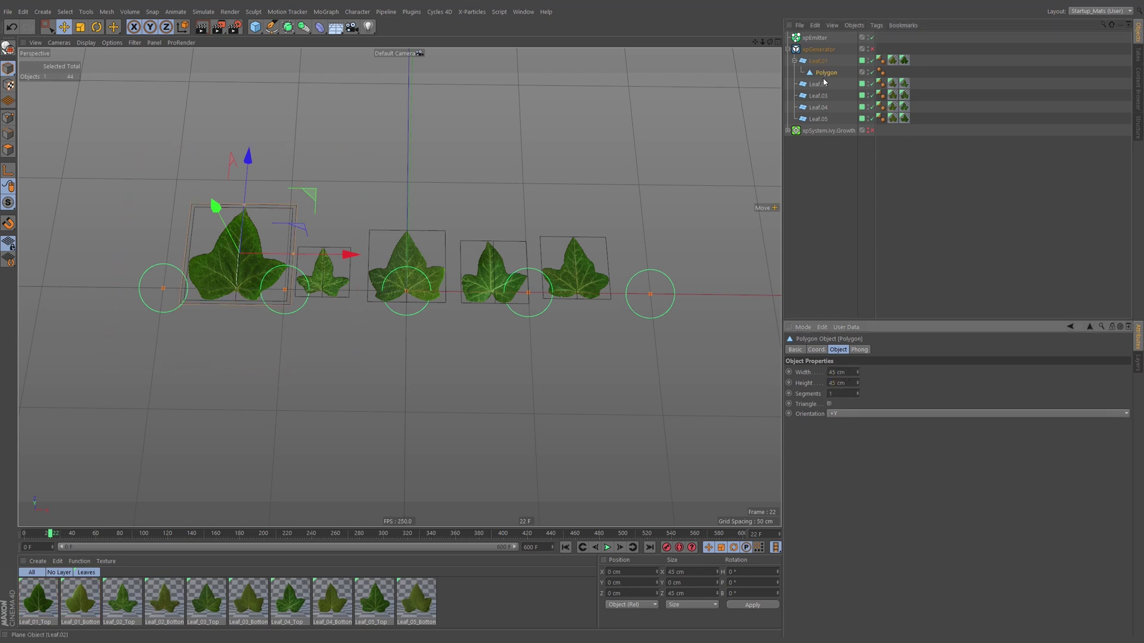
Copy the Polygon from Leaf.01 as a child of each of Leaf.02, Leaf.03, Leaf.04 and Leaf.05.
ctrl+drag(808, 77, 834, 148)
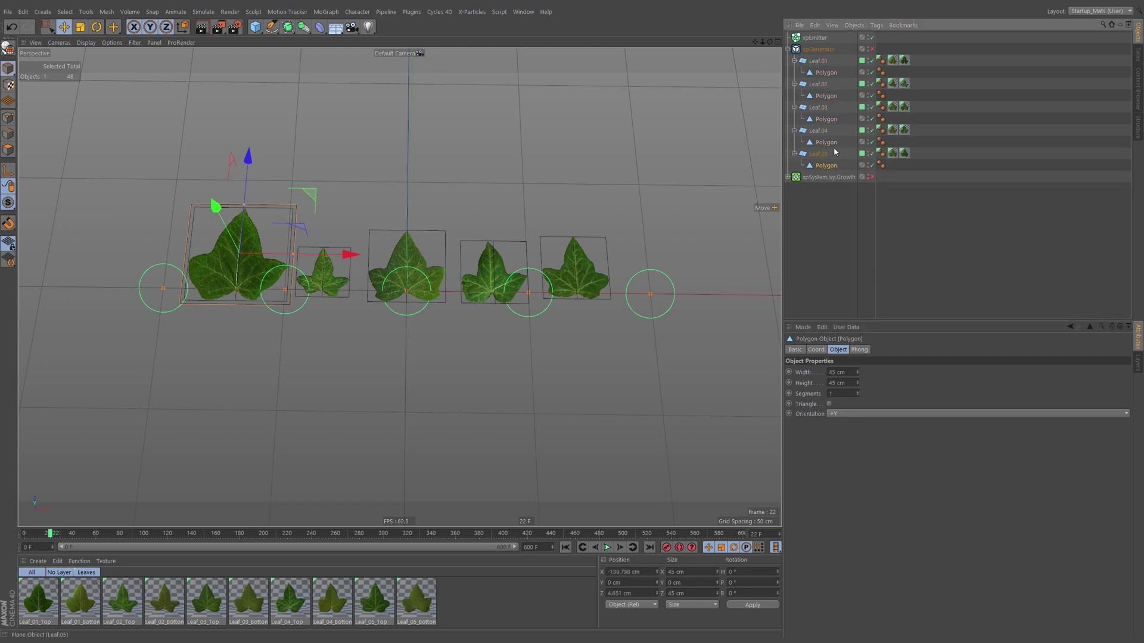
Reset the coordinates of all five child Polygons so each is positioned at 0 cm relative to its leaf plane.
ctrl+click(826, 142)
ctrl+click(827, 119)
ctrl+click(827, 96)
ctrl+click(833, 73)
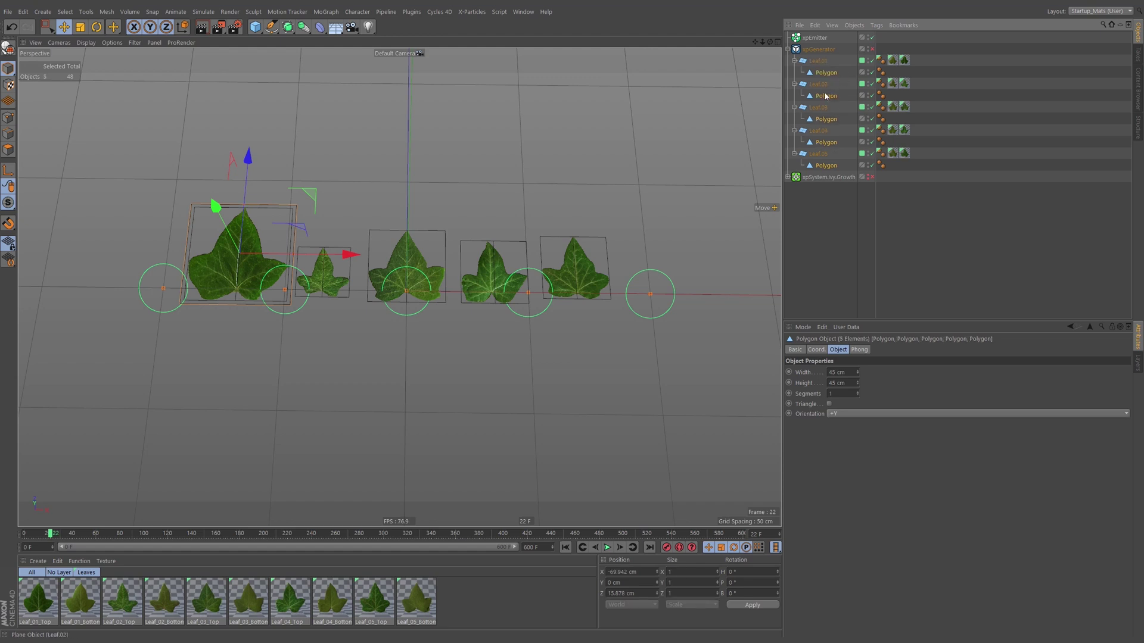
click(822, 350)
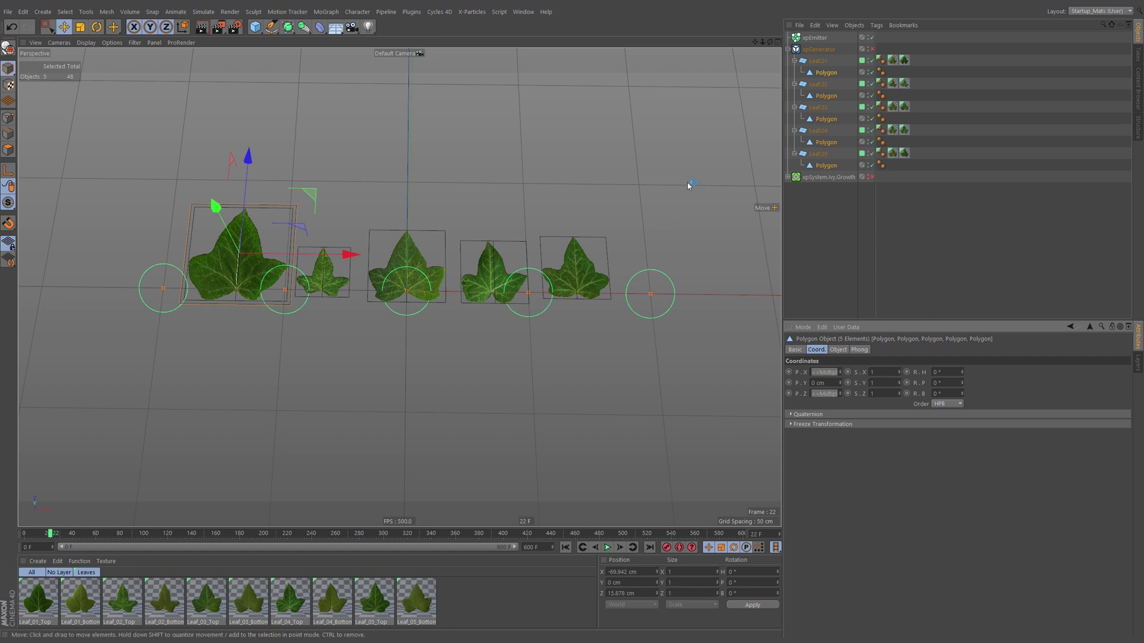
key(shift+c)
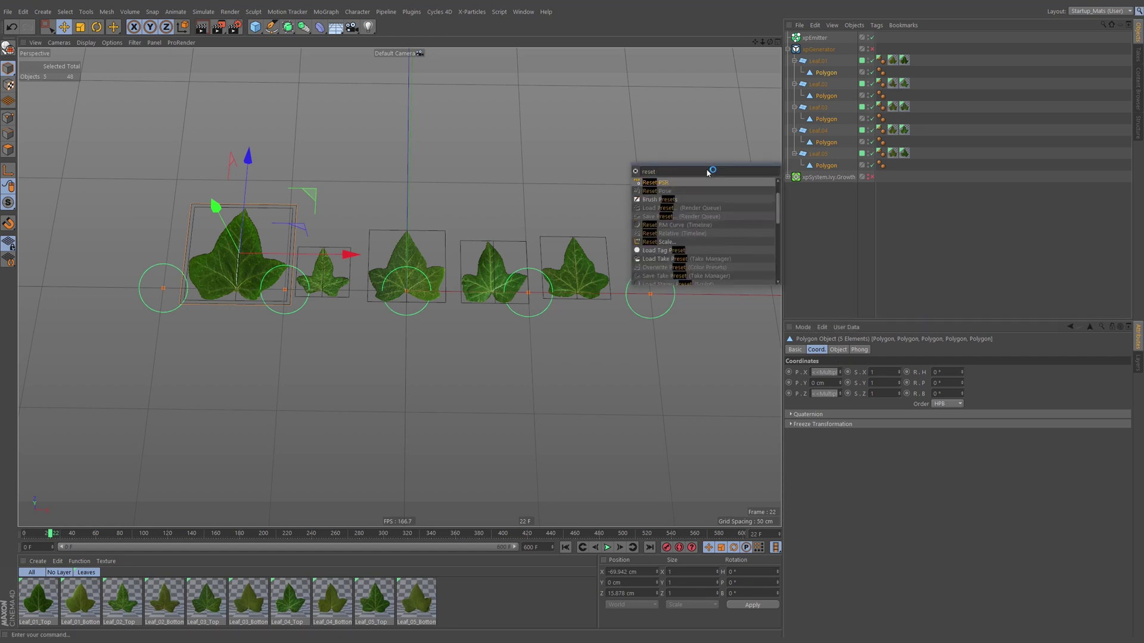
key(Escape)
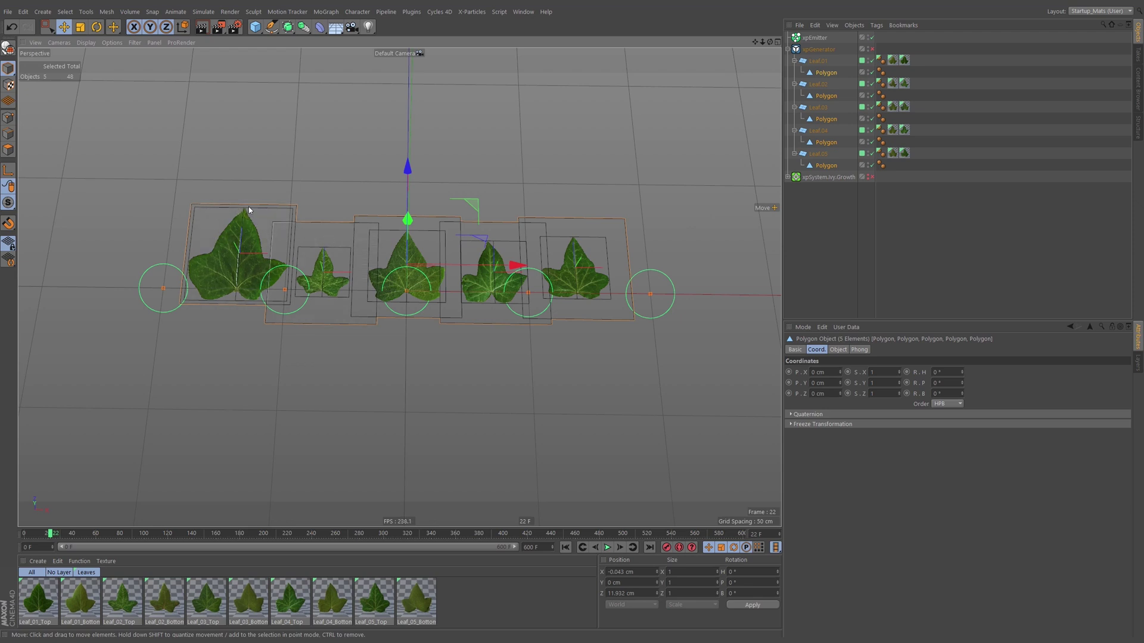
click(803, 255)
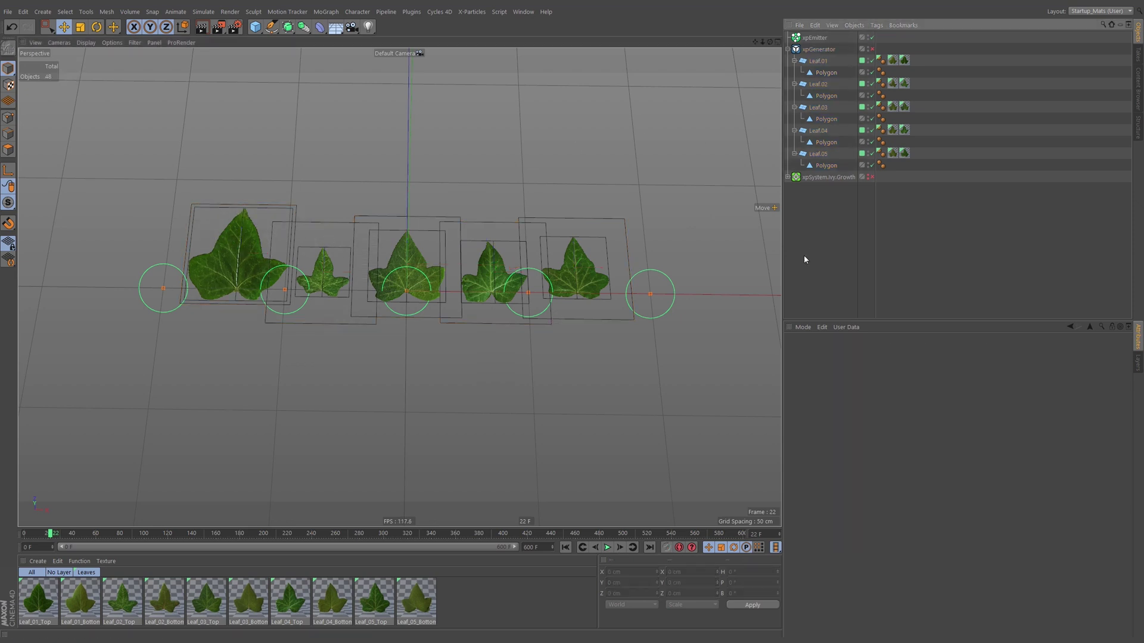
Replay the animation with the xpGenerator enabled and examine how each leaf and its Polygon fit the particle circles.
click(566, 547)
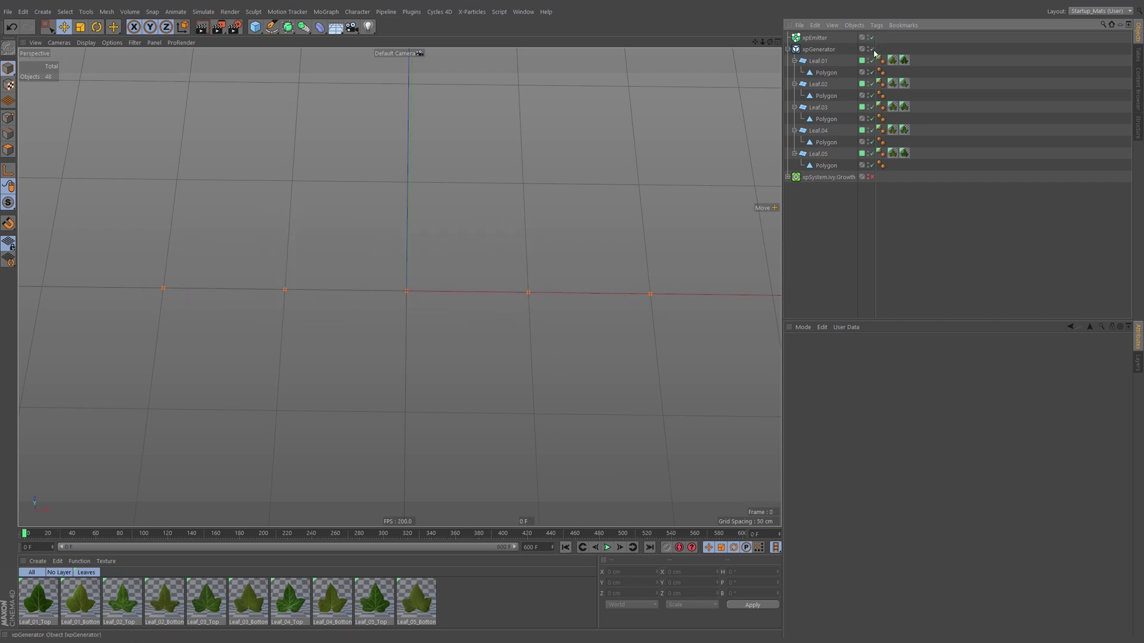
click(607, 547)
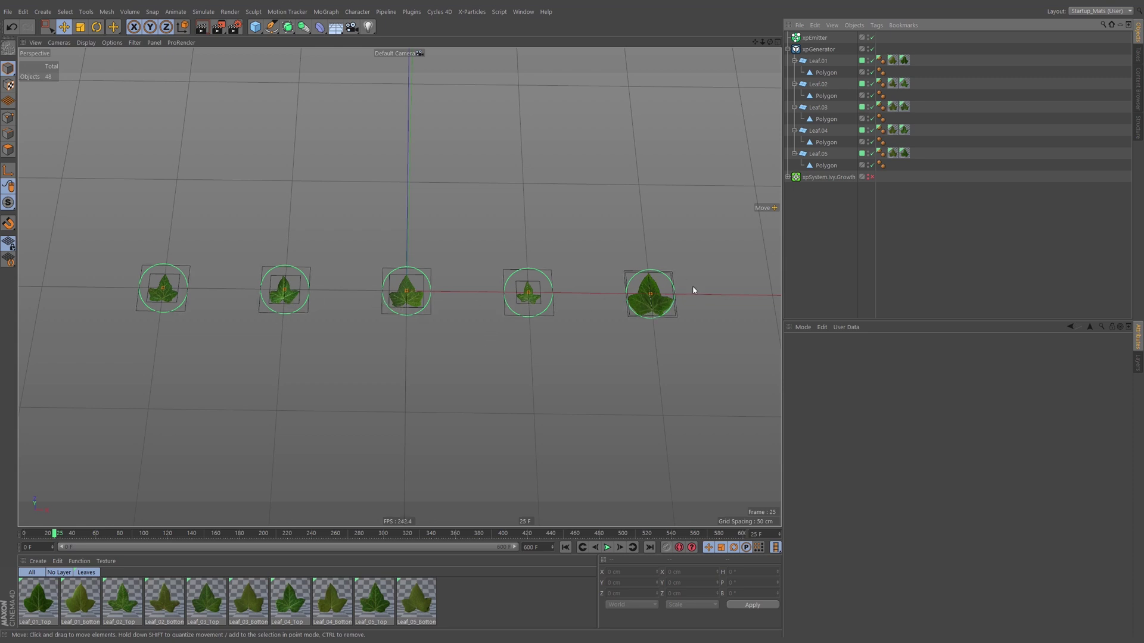
scroll(650, 293, up, 10)
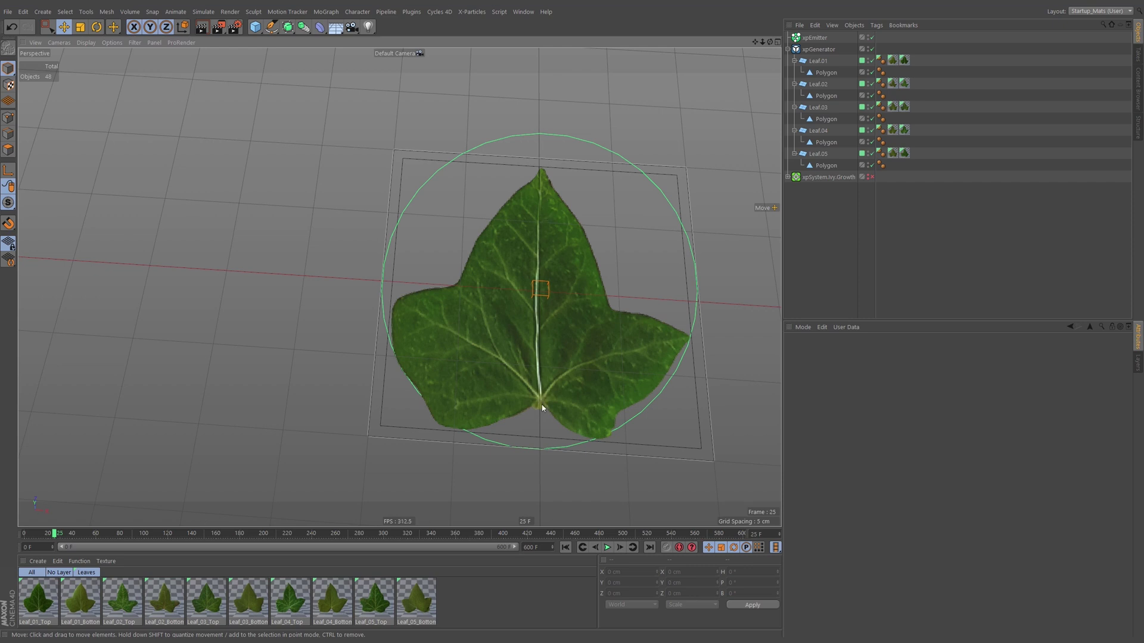
scroll(544, 263, down, 8)
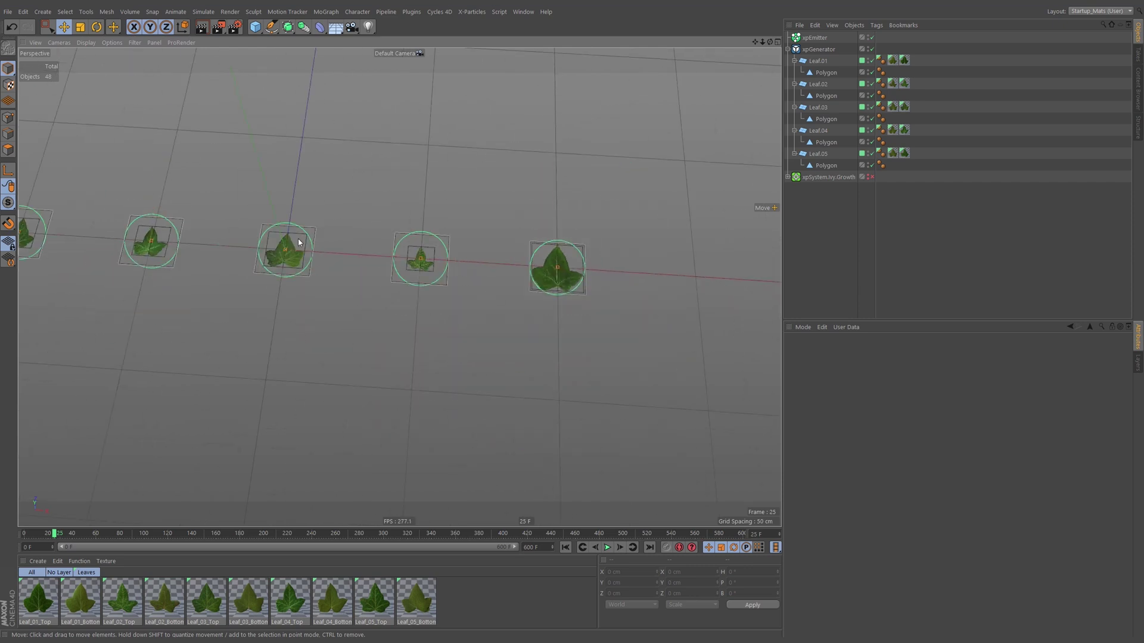
scroll(483, 286, up, 6)
scroll(470, 266, up, 3)
alt+drag(417, 298, 395, 309)
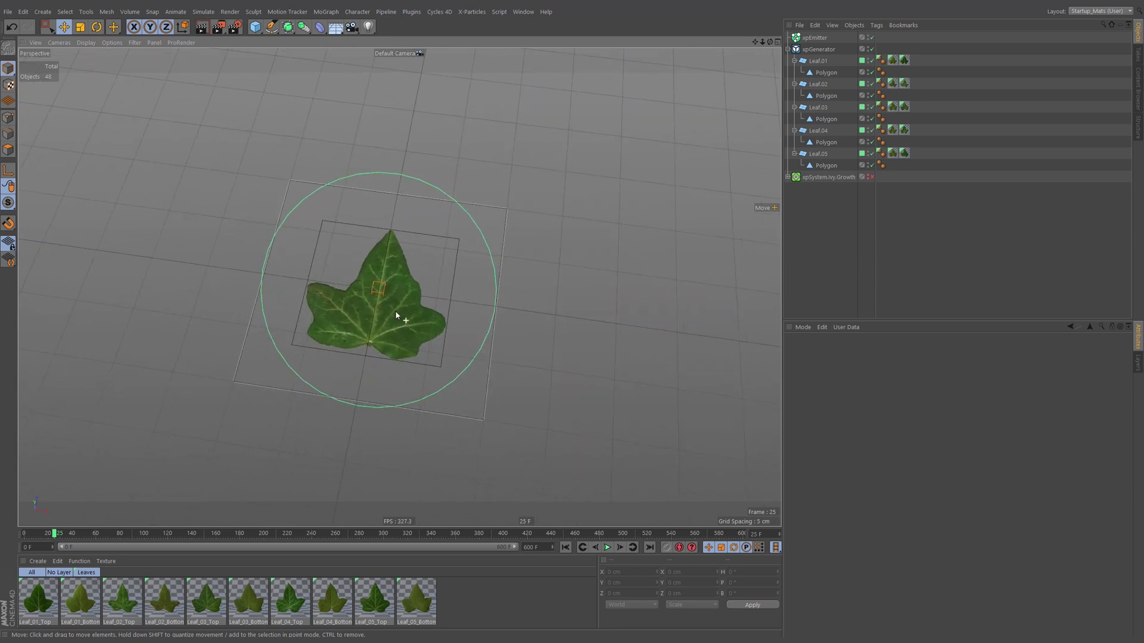
scroll(401, 299, down, 2)
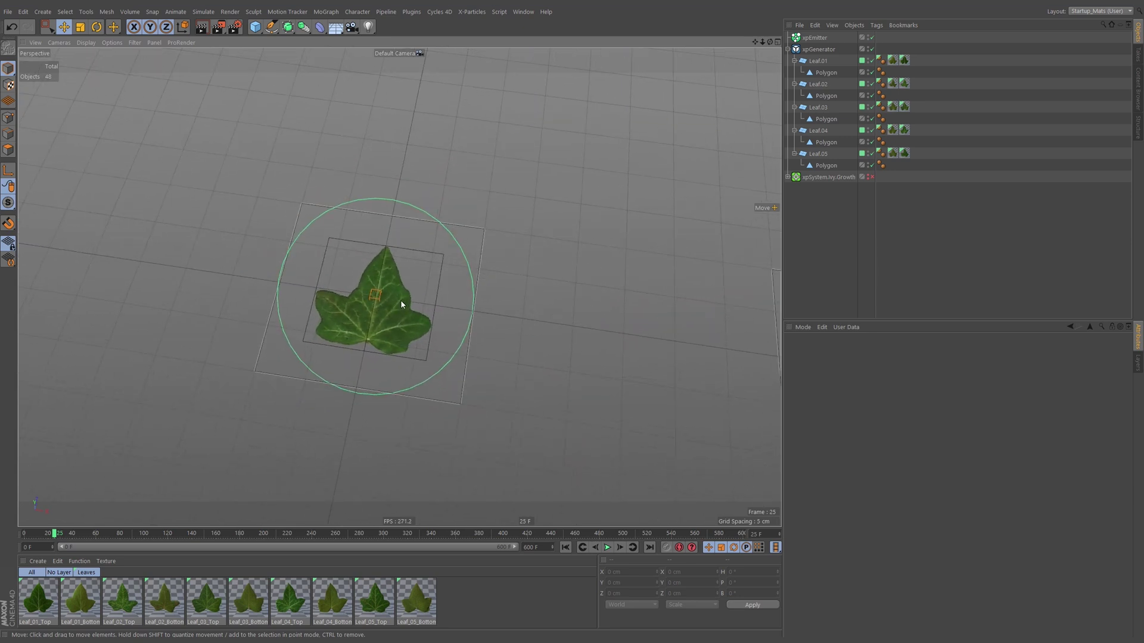
Disable the xpGenerator and collapse the hierarchies of Leaf.01 through Leaf.05.
click(872, 50)
scroll(541, 197, down, 5)
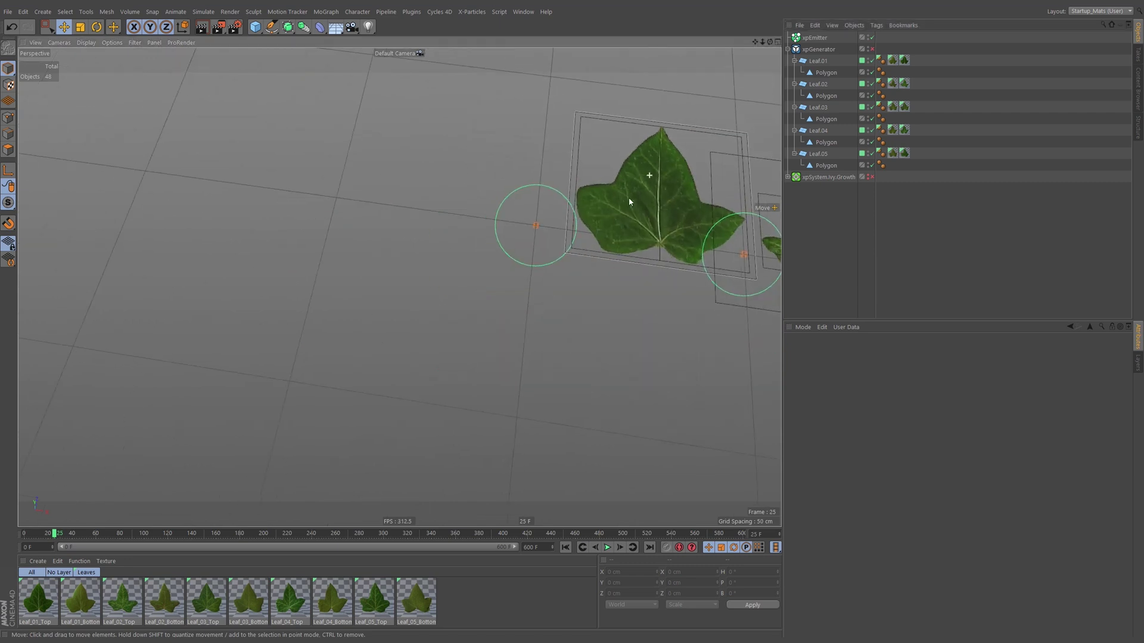
alt+middle_drag(628, 198, 432, 258)
scroll(453, 243, up, 1)
click(815, 61)
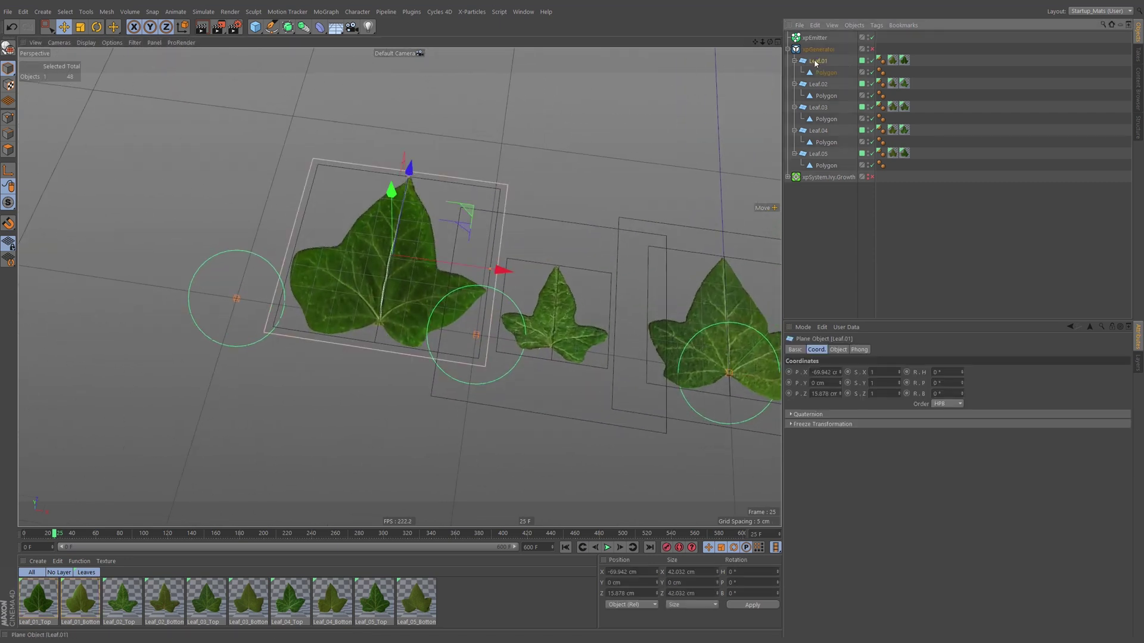
click(794, 61)
click(794, 73)
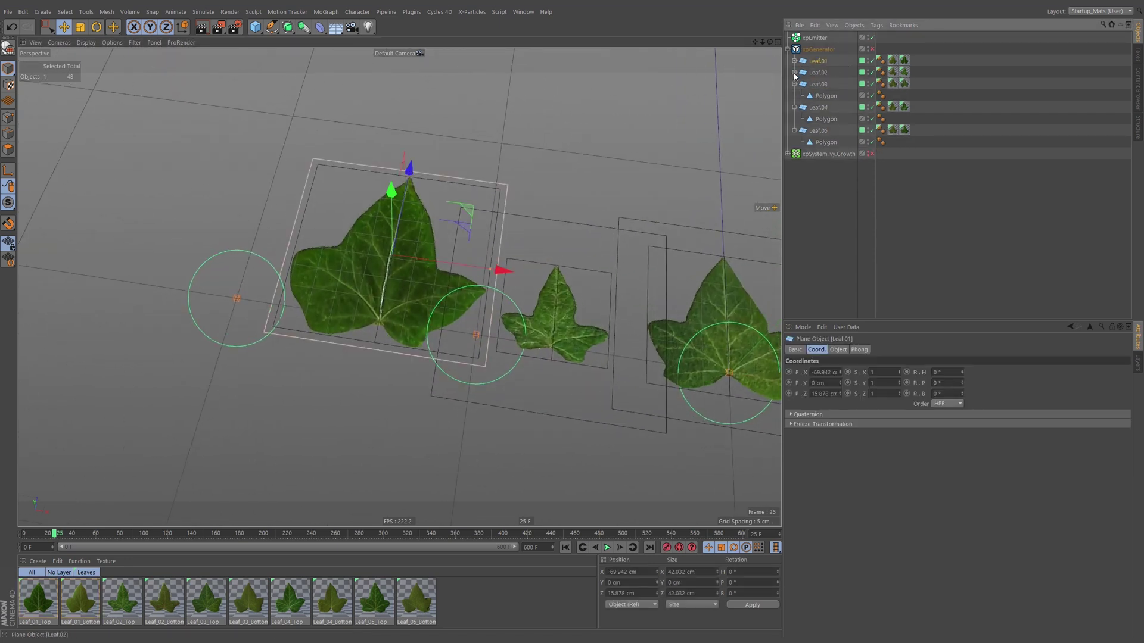
click(796, 89)
click(795, 84)
click(794, 95)
click(794, 107)
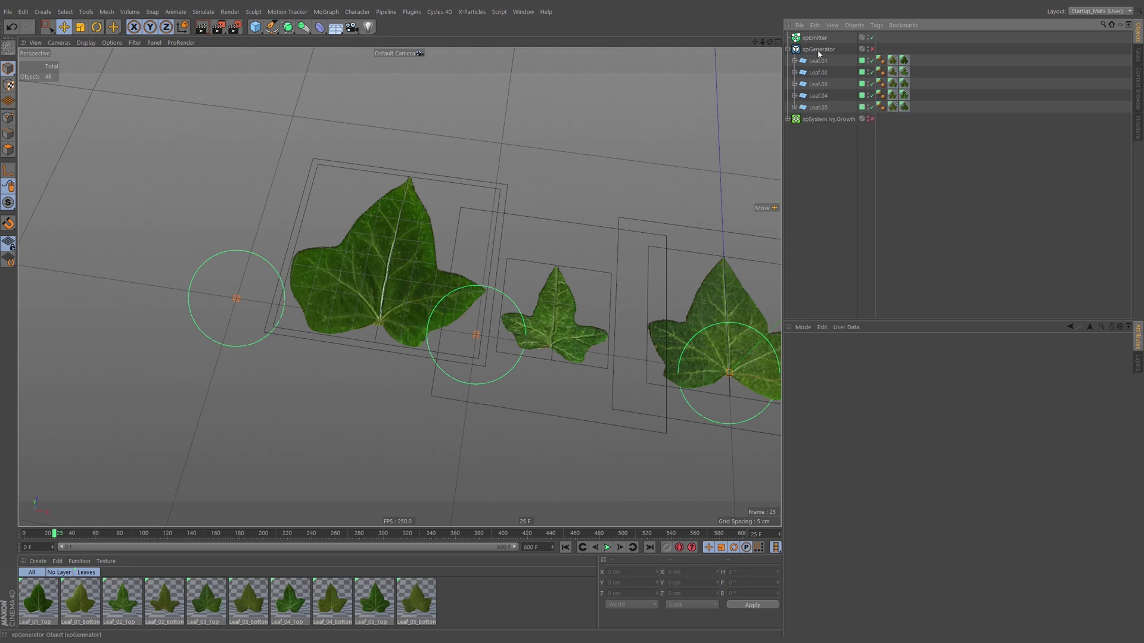
Group the Leaf.01 and Leaf.02 planes under separate nulls named Leaf.01 and Leaf.02.
click(818, 61)
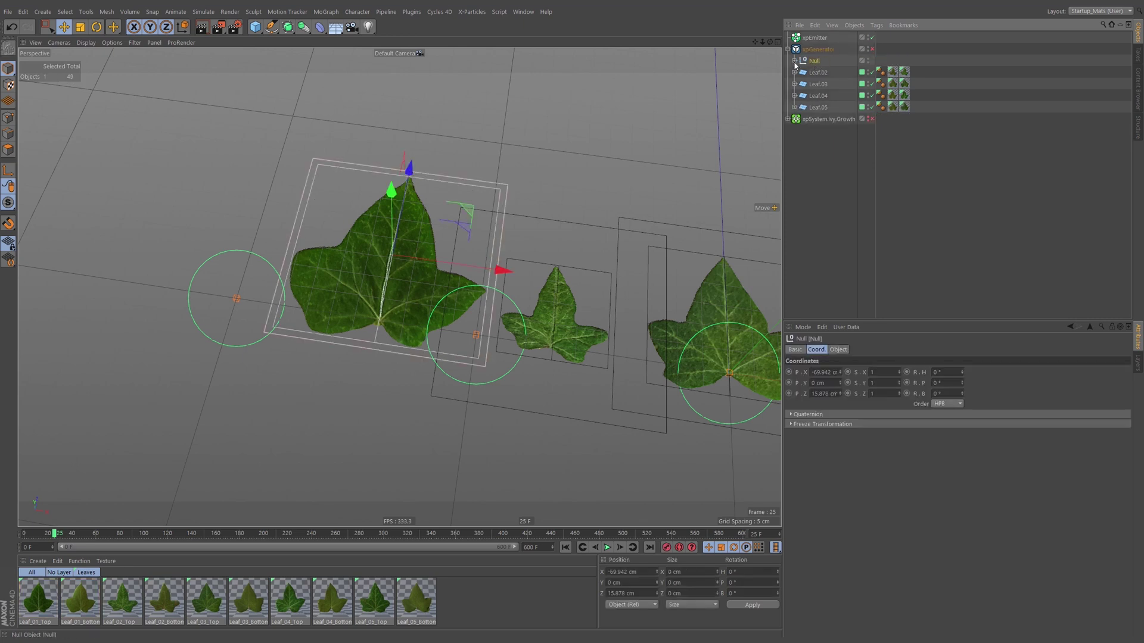
key(alt+g)
key(Return)
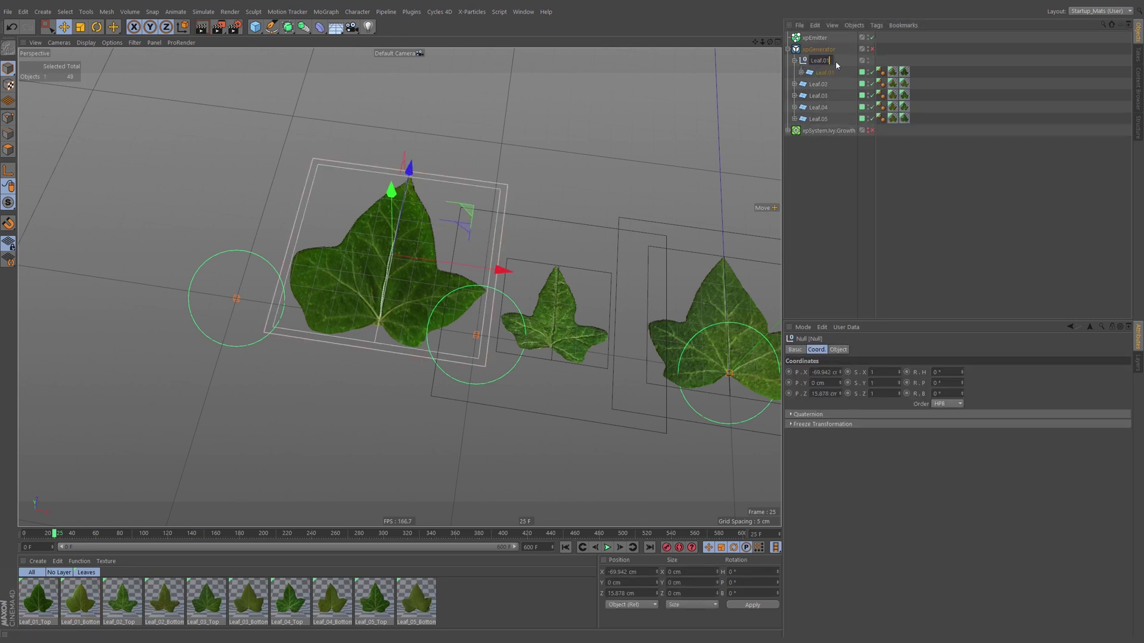
click(818, 87)
key(alt+g)
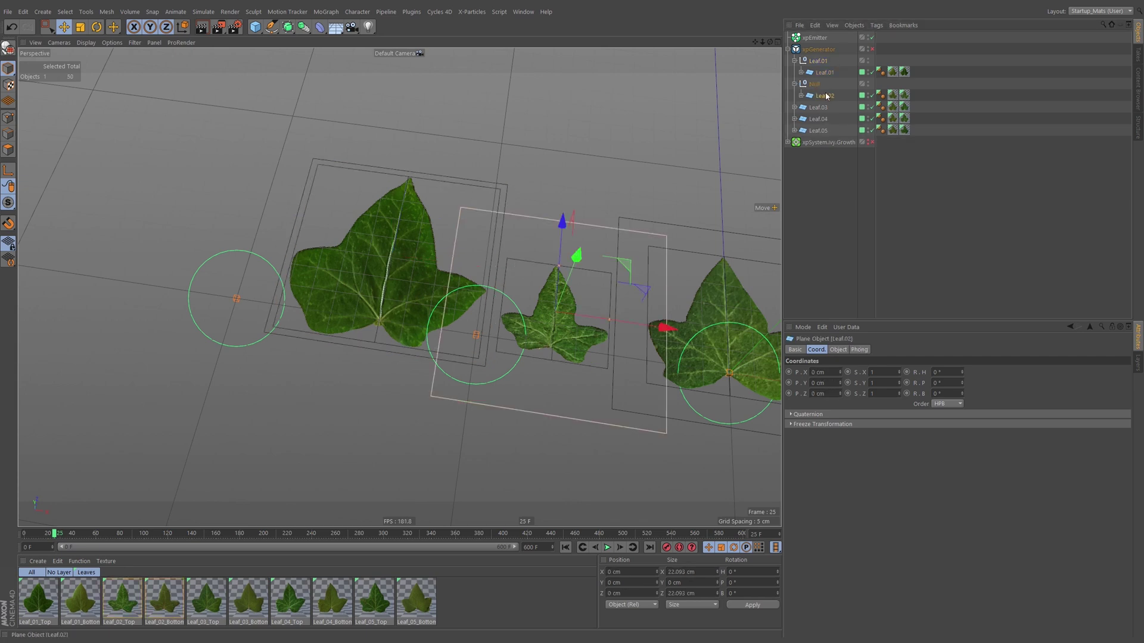
text(Leaf.02)
key(Return)
Group the Leaf.03 plane under its own null and name the null Leaf.03.
click(818, 108)
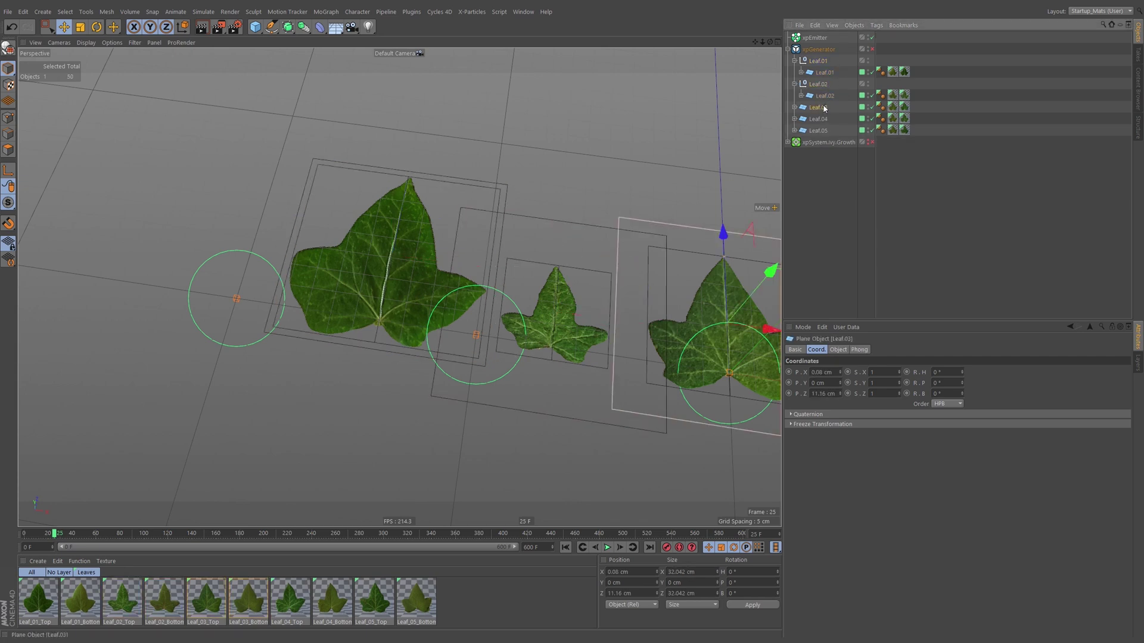
key(alt+g)
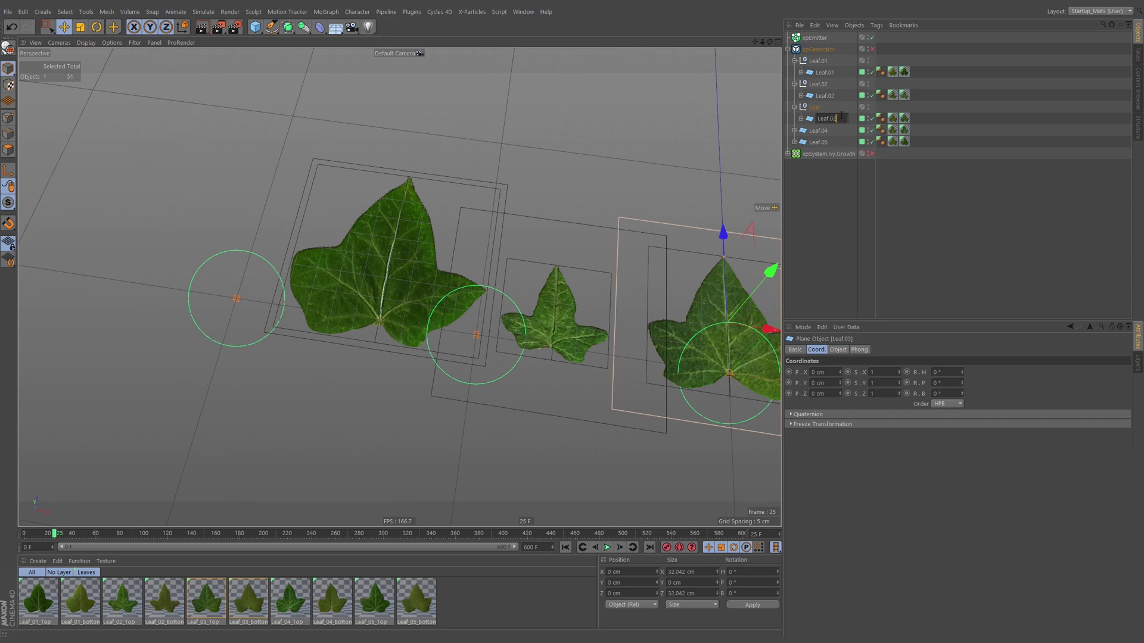
double_click(823, 118)
key(ctrl+c)
double_click(820, 108)
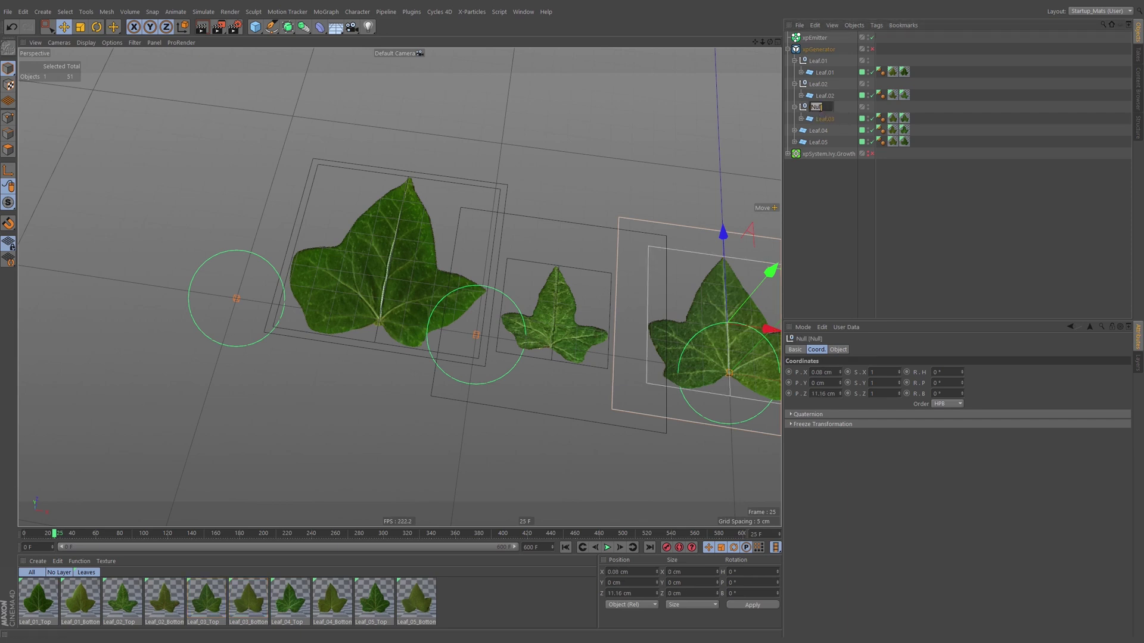
key(ctrl+v)
key(Return)
Group the Leaf.04 plane under its own null, name the null Leaf.04 and collapse the plane's hierarchy.
click(795, 131)
click(817, 131)
key(alt+g)
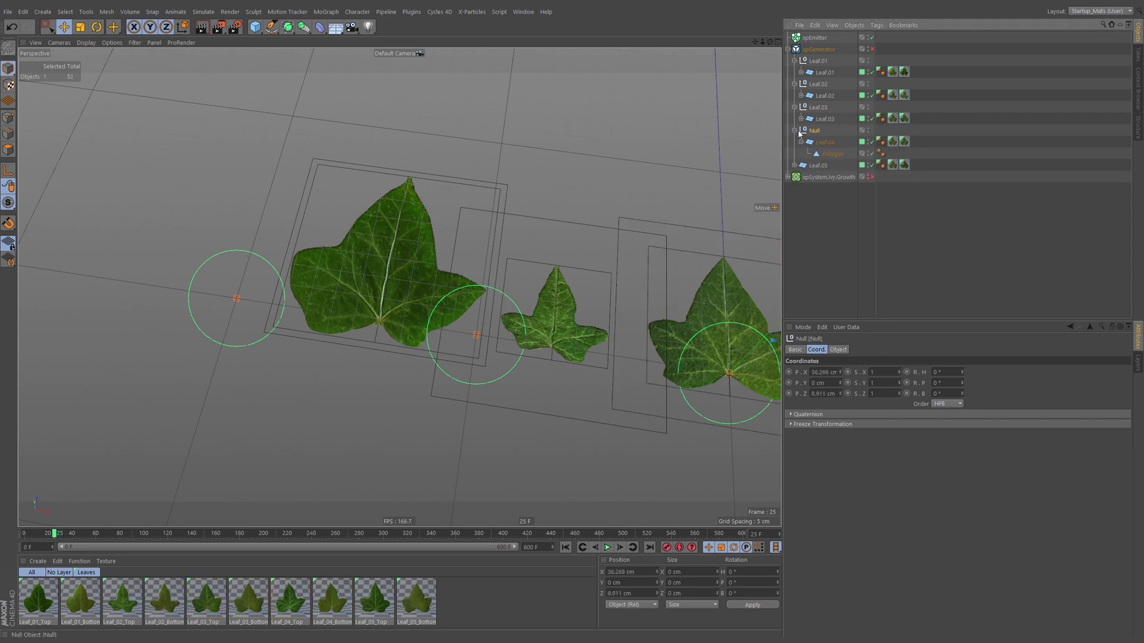
double_click(816, 130)
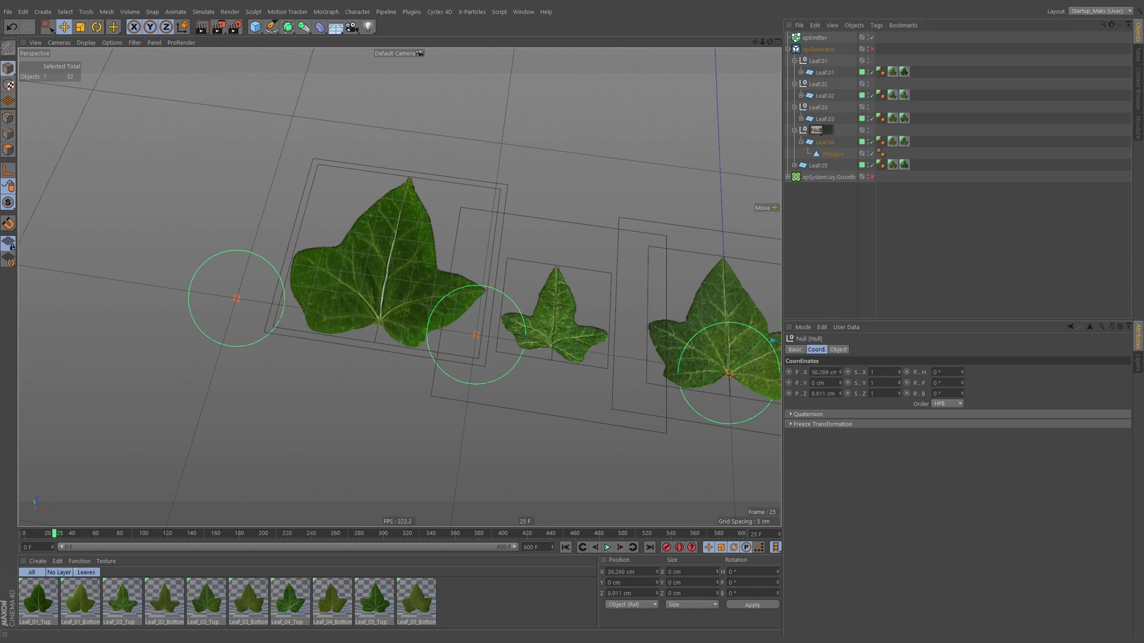
text(Leaf.04)
key(Return)
click(801, 142)
Group the Leaf.05 plane under its own null and name the null Leaf.05.
click(818, 154)
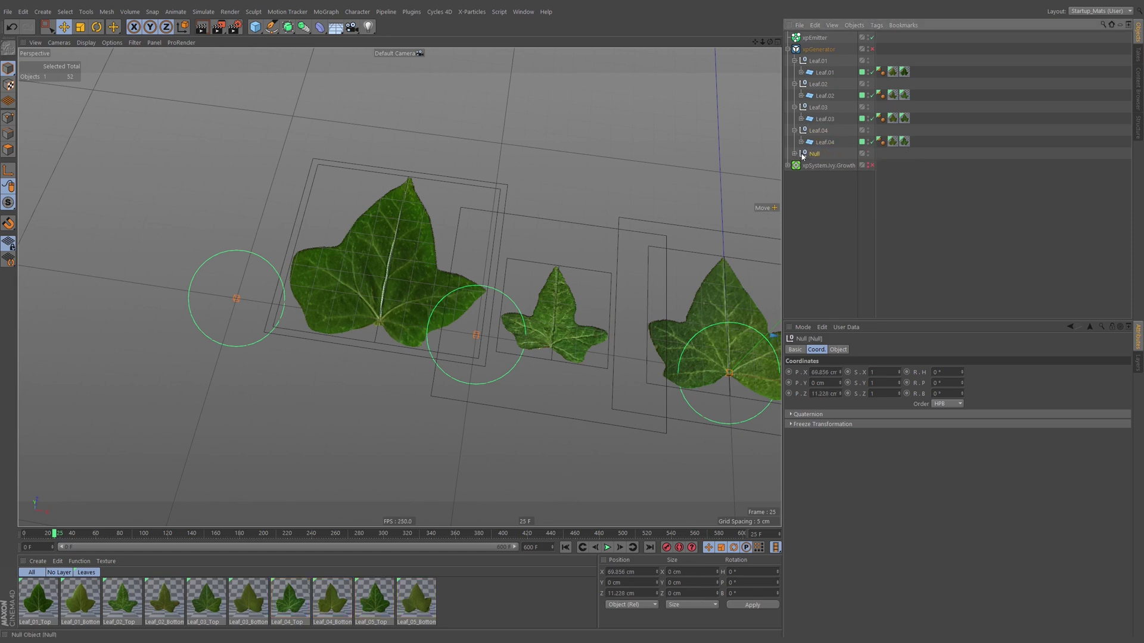
key(alt+g)
double_click(817, 153)
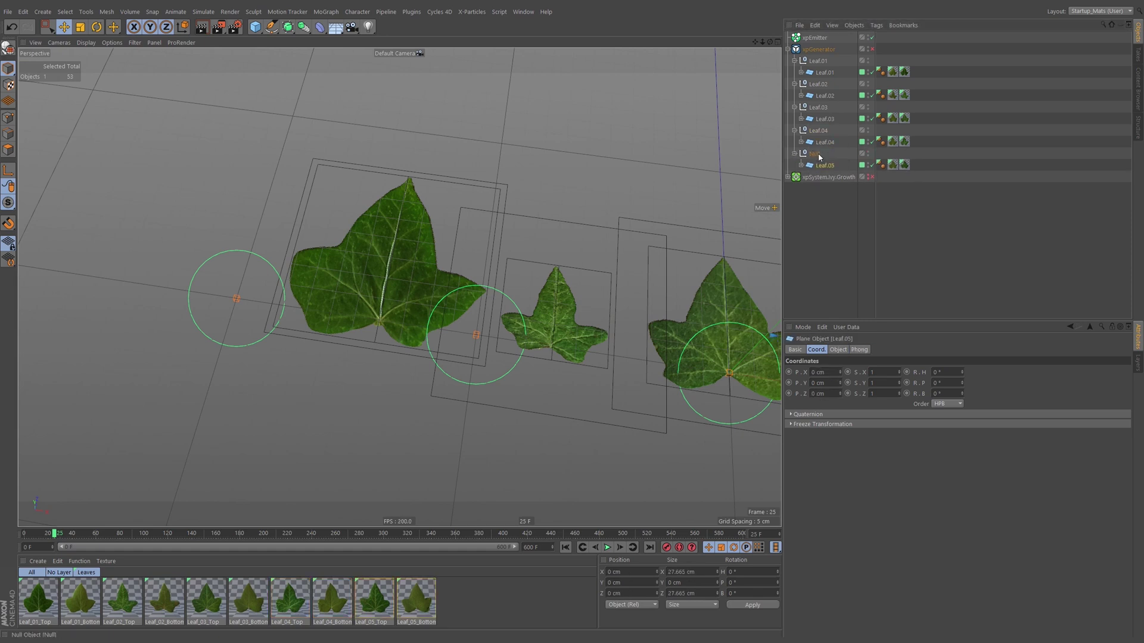
click(818, 153)
double_click(819, 154)
text(Leaf.05)
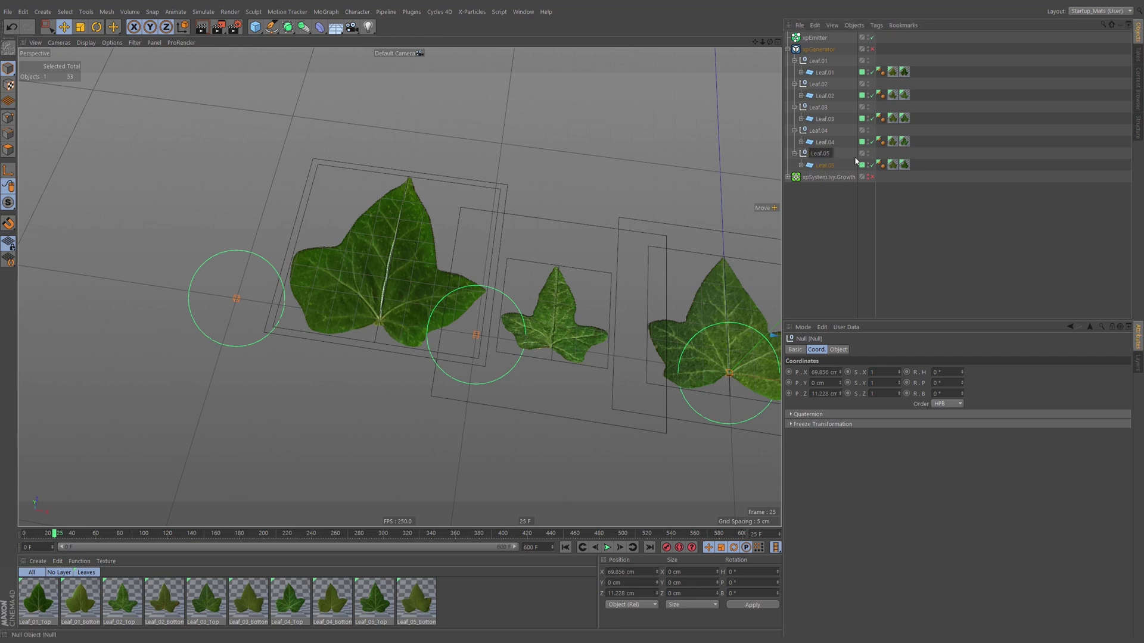
key(Return)
click(826, 165)
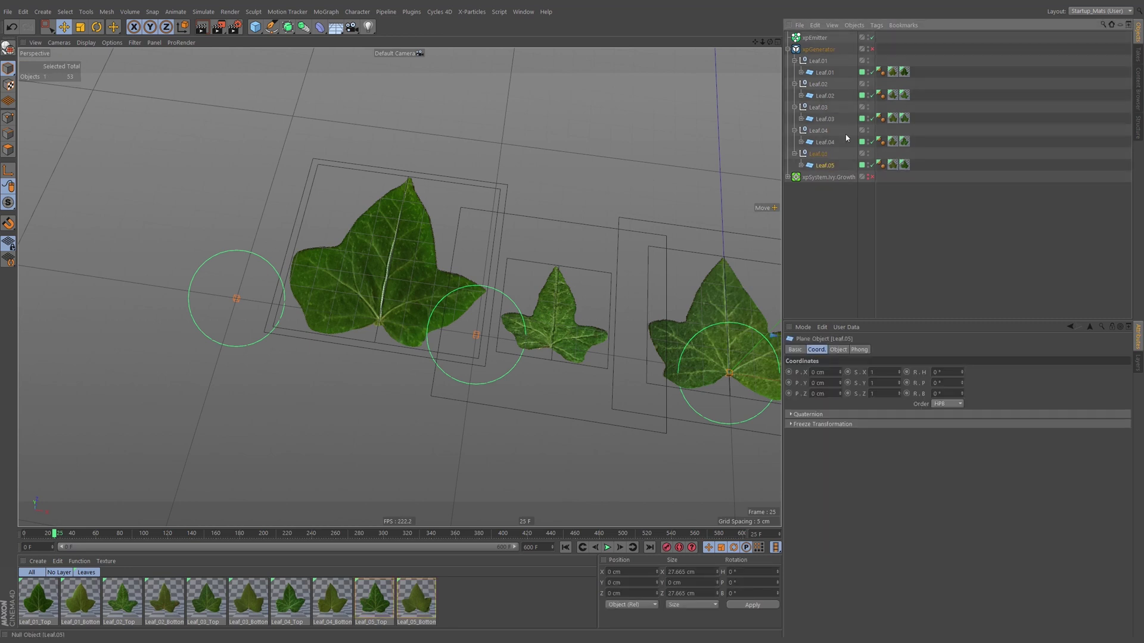
Replay the animation with the xpGenerator enabled to check how the grouped leaves sit on the particles.
click(565, 548)
click(608, 547)
click(871, 50)
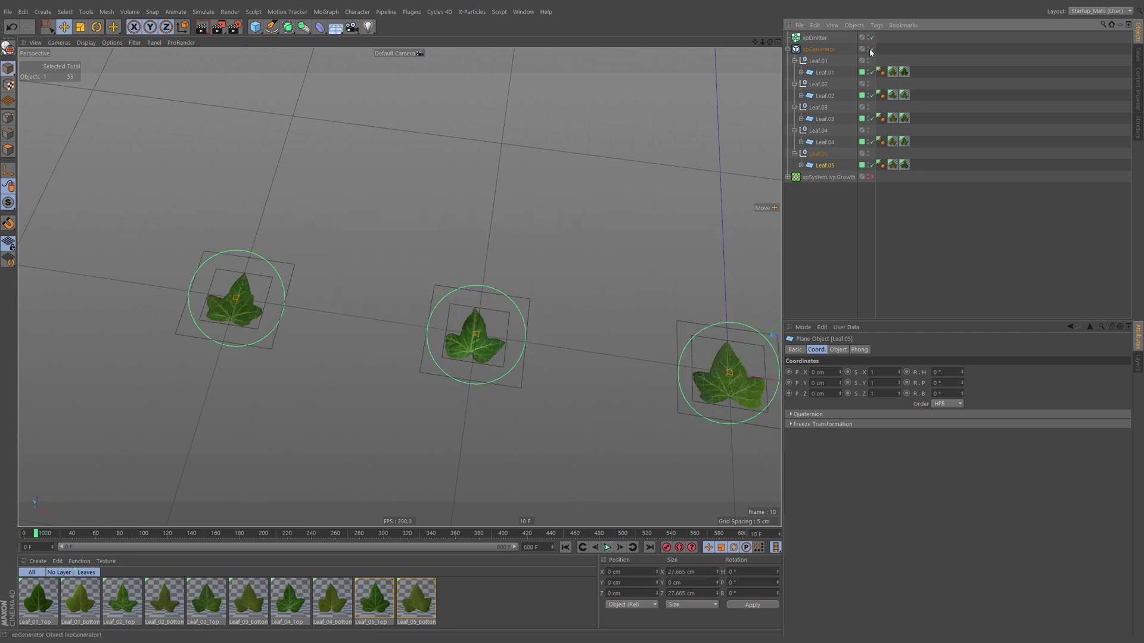
click(825, 72)
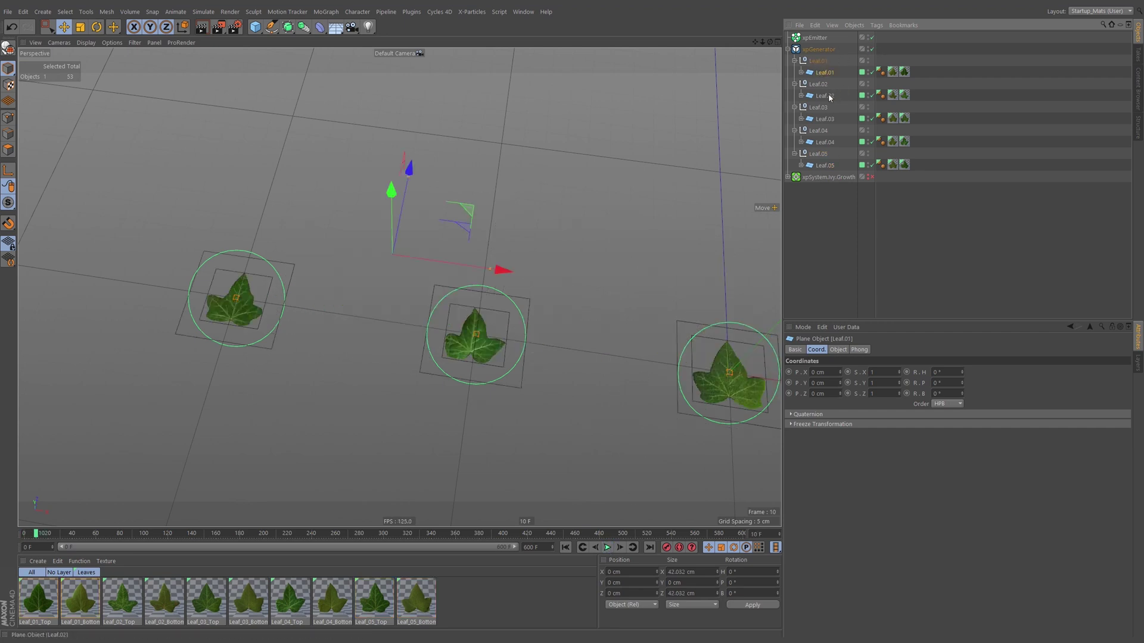
Disable the xpGenerator and move only the Leaf.01 null's axis along Z to the leaf's stem base, at about 0.09 cm.
click(871, 50)
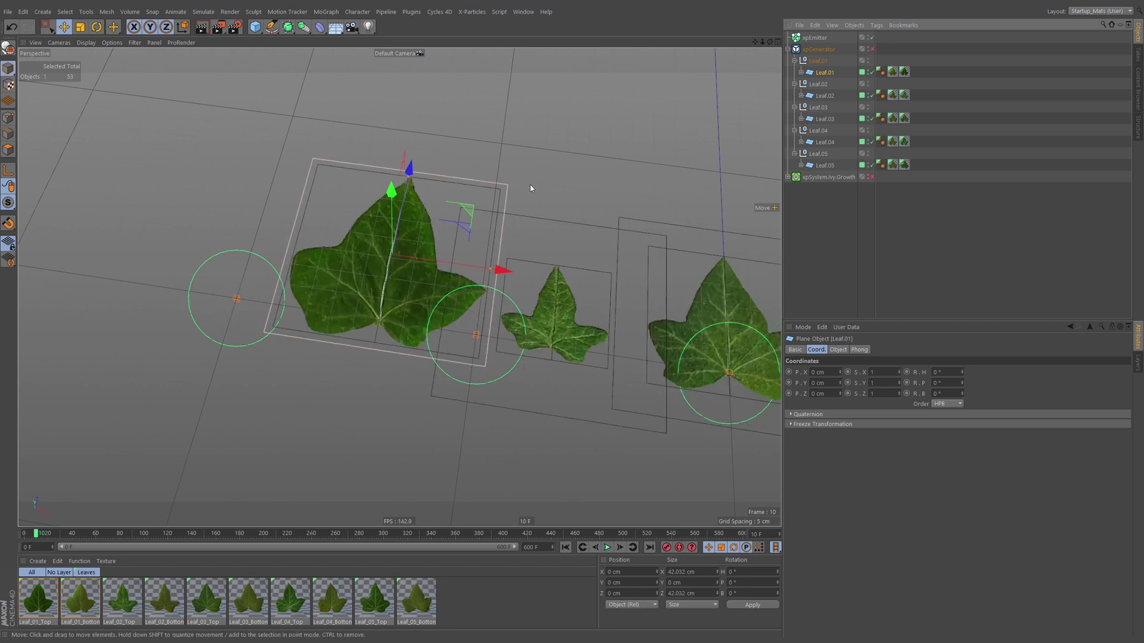
click(818, 62)
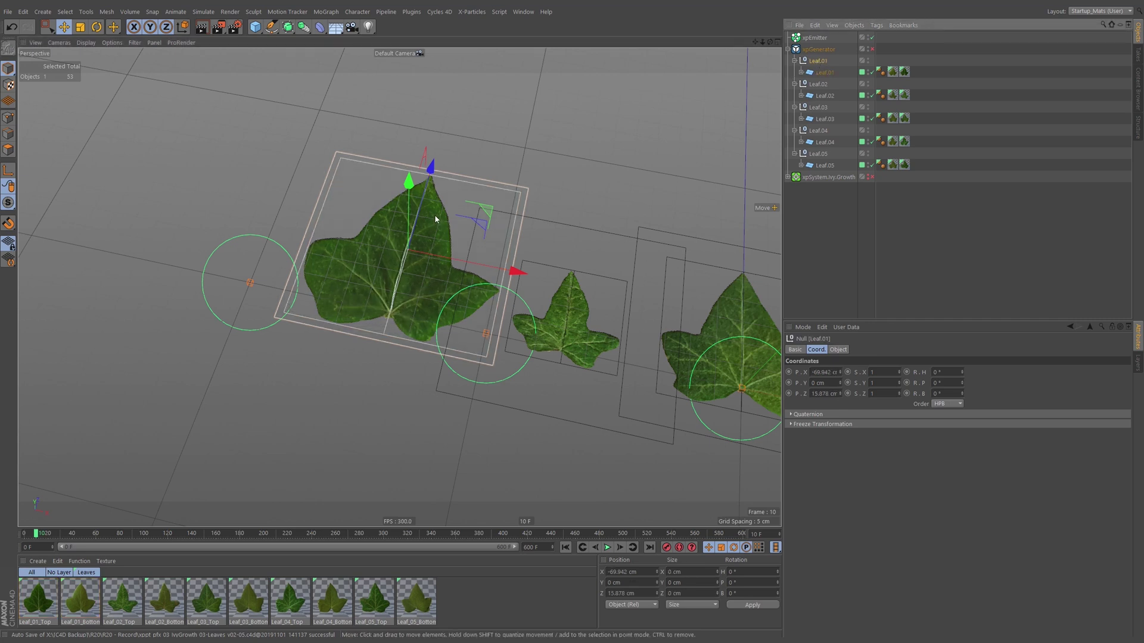
drag(434, 173, 435, 242)
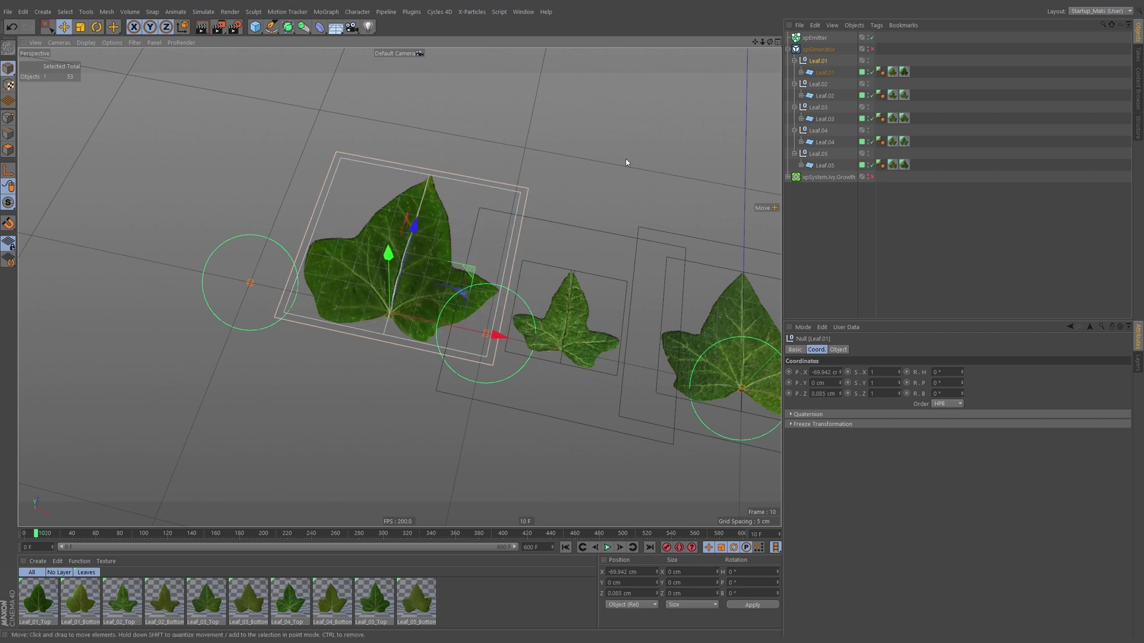
key(F2)
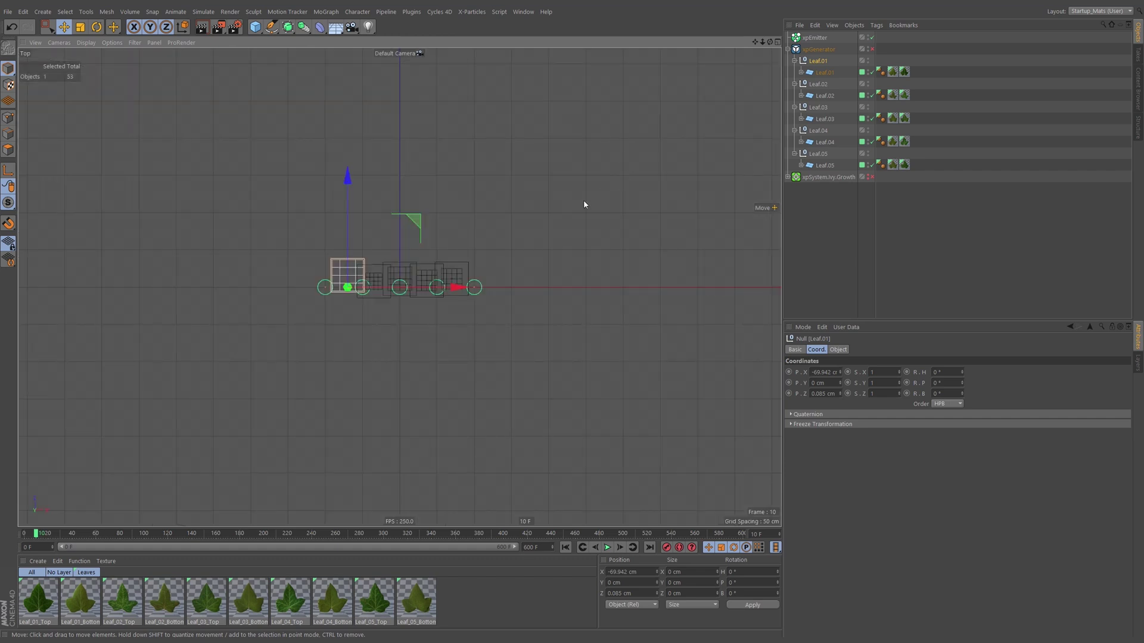
scroll(396, 271, up, 5)
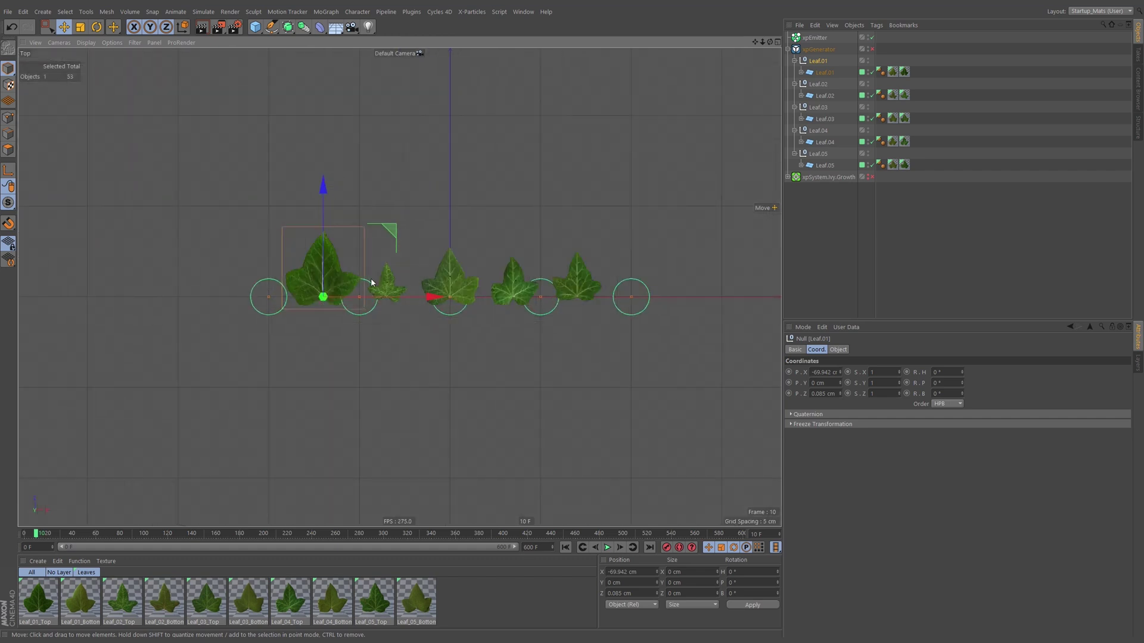
scroll(326, 298, up, 4)
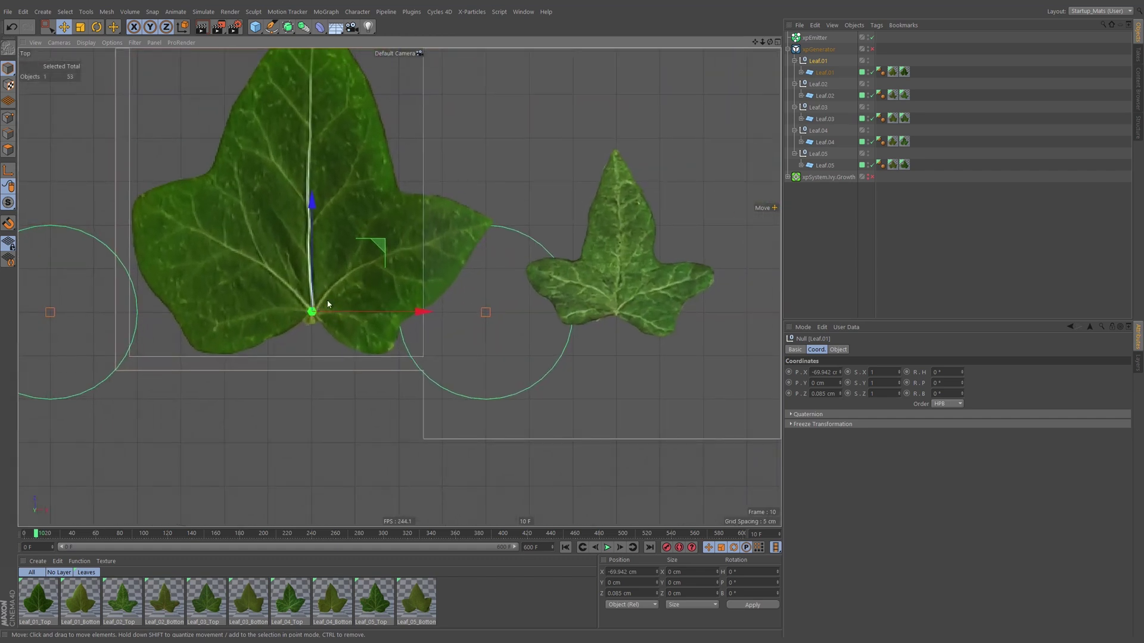
Move only the Leaf.02 null's axis along Z down to the leaf's stem base.
click(85, 43)
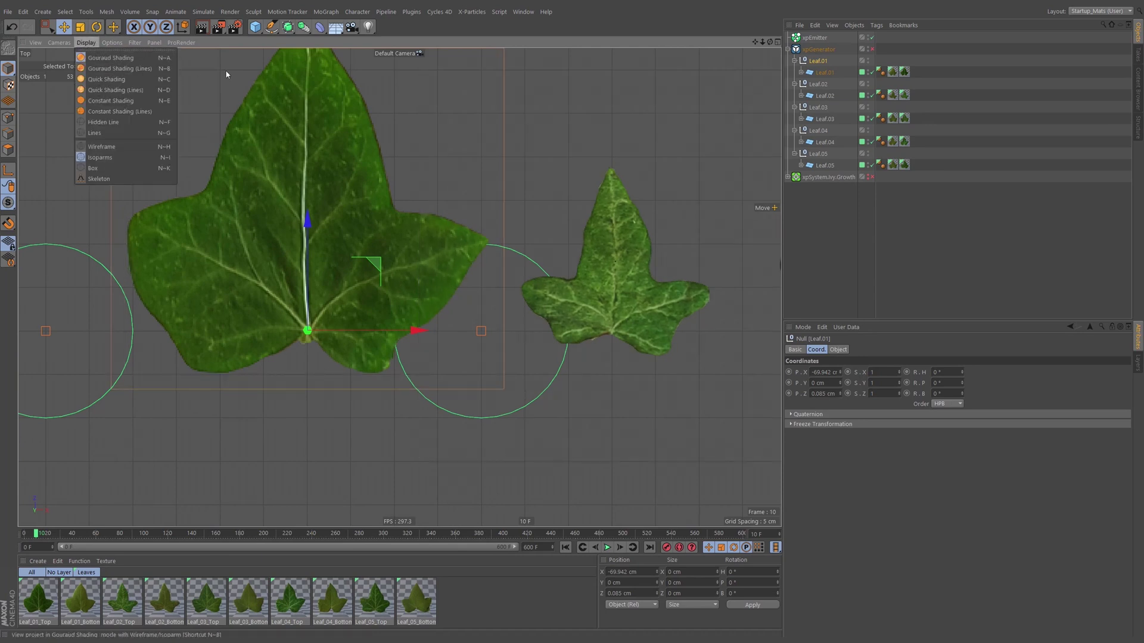
click(448, 281)
alt+middle_drag(671, 265, 523, 299)
scroll(523, 299, down, 2)
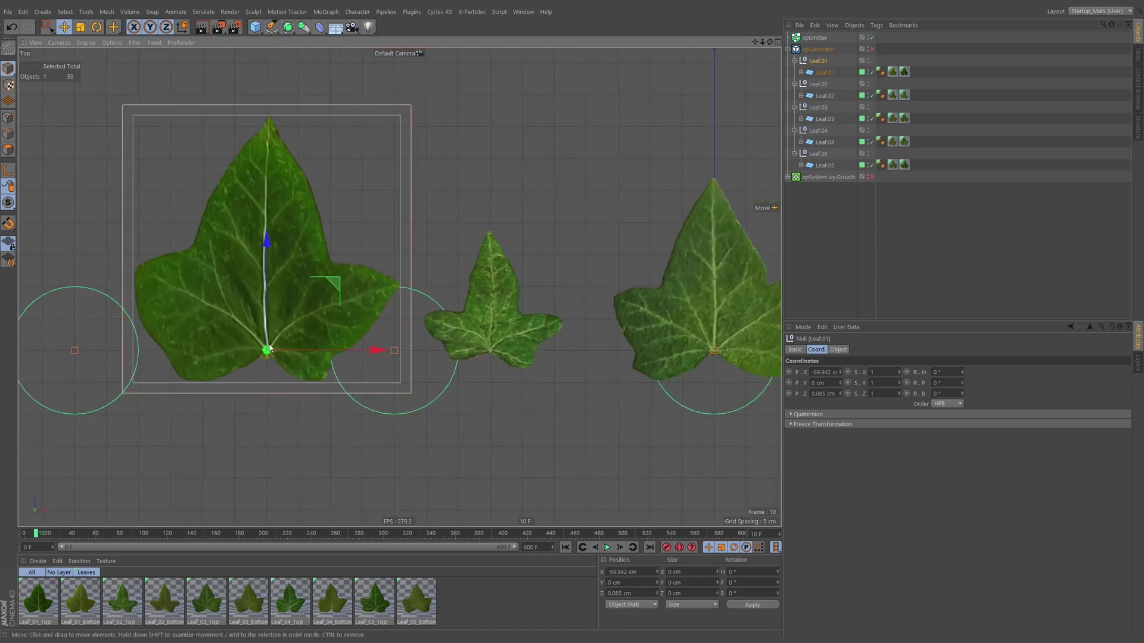
alt+middle_drag(434, 277, 350, 297)
click(408, 340)
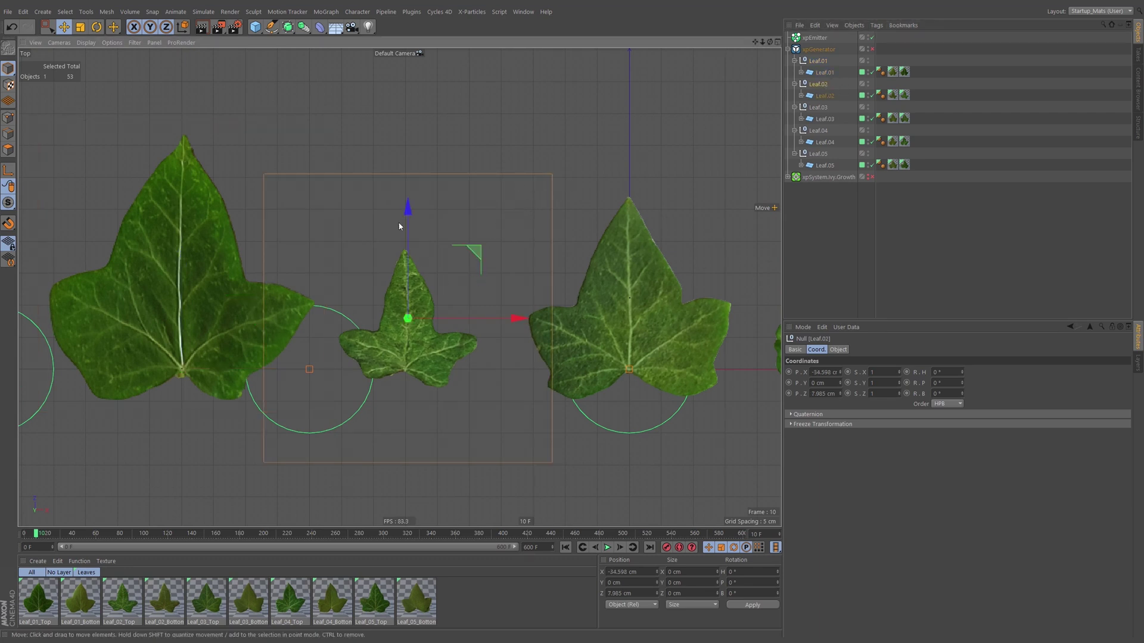
drag(451, 284, 447, 335)
Move only the Leaf.03 null's axis to the leaf's stem base, at about X 0.05 cm and Z -0.14 cm.
click(818, 107)
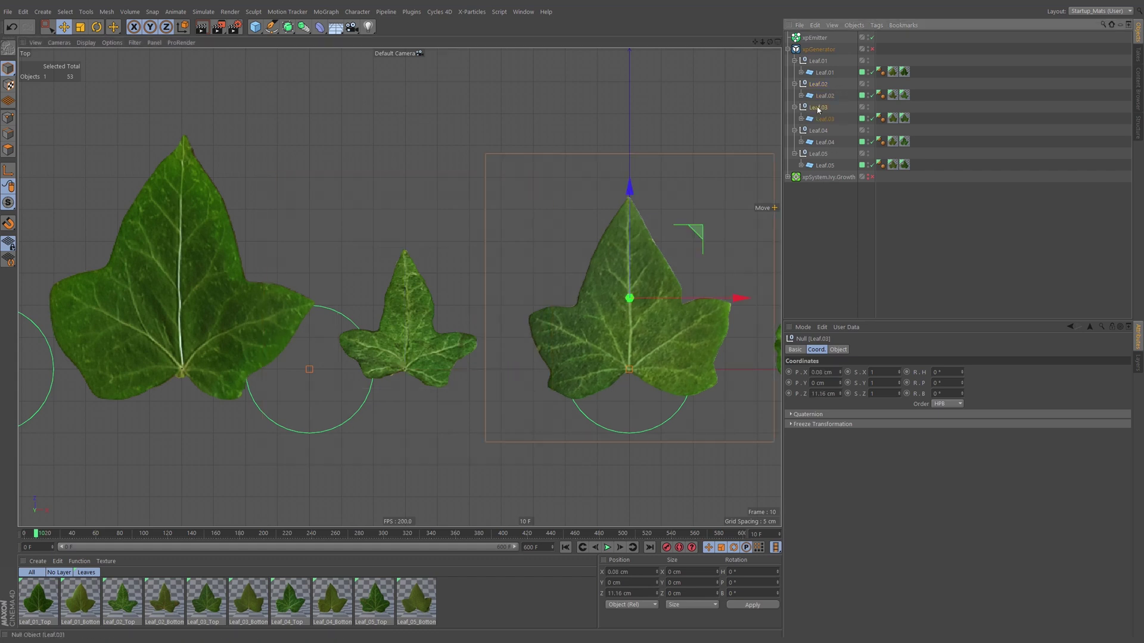
drag(691, 272, 704, 343)
alt+middle_drag(646, 362, 257, 372)
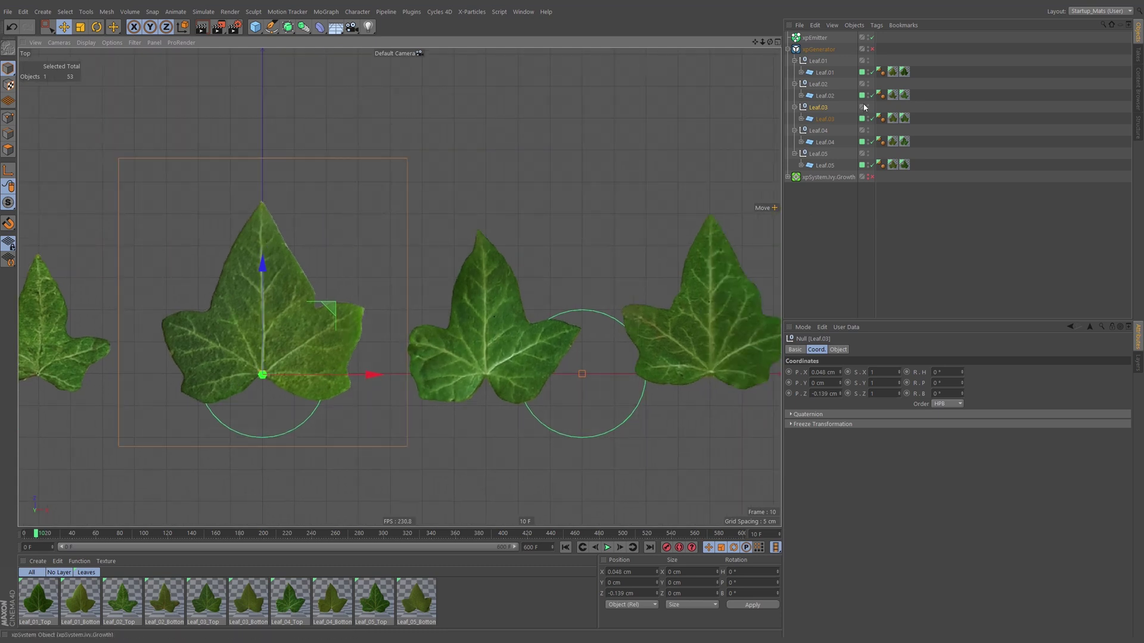
Move the Leaf.04 and Leaf.05 null axes to their stem bases, with Leaf.05 at about X 70.2 cm and Z 0.41 cm.
click(821, 131)
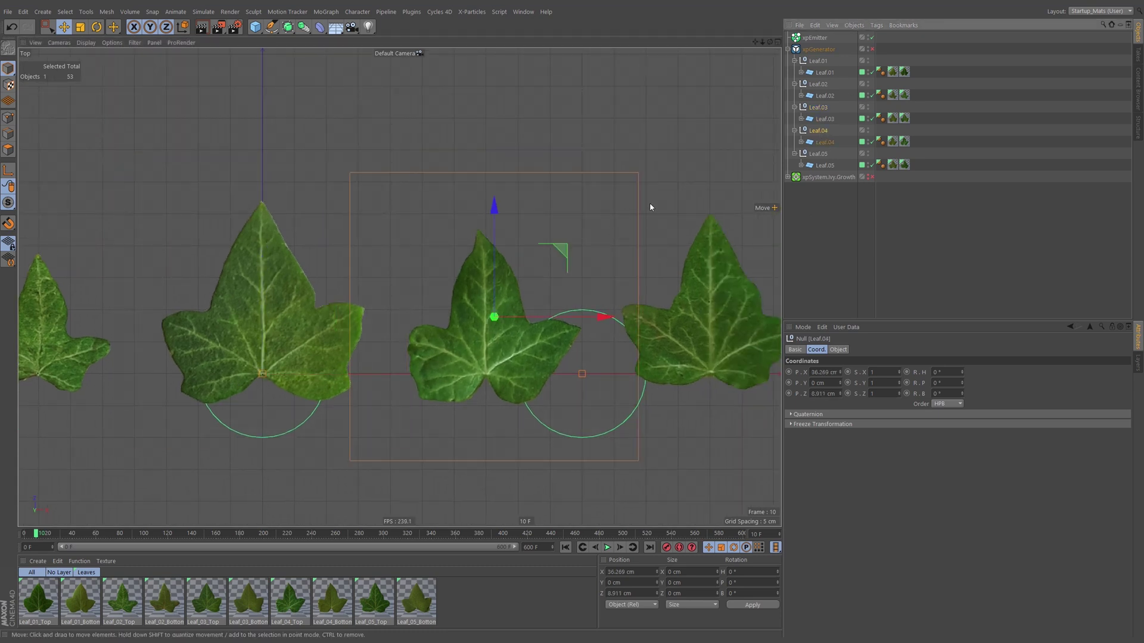
drag(595, 248, 587, 295)
click(818, 153)
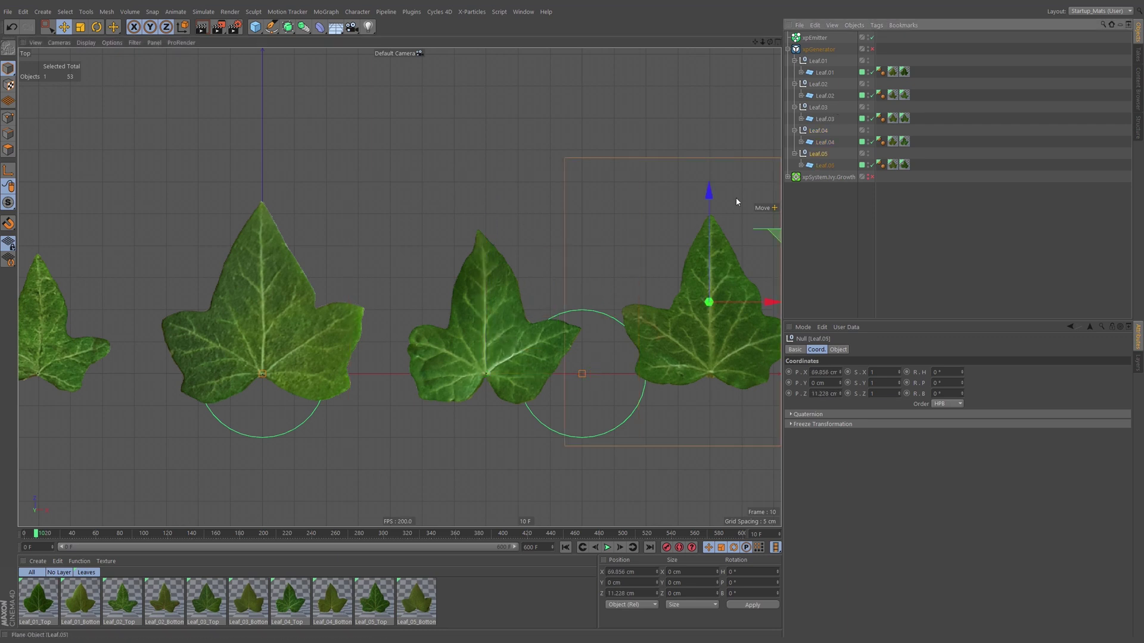
drag(745, 260, 753, 325)
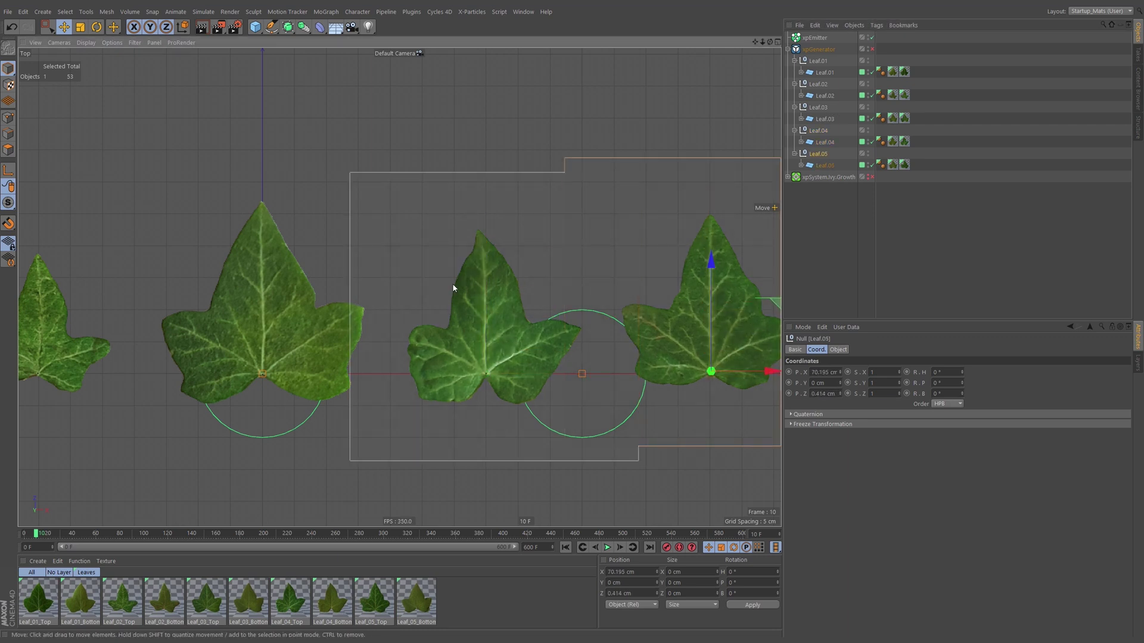
Enable the xpGenerator, replay the animation from frame 0 and check a leaf's stem against its particle centre.
scroll(450, 292, down, 4)
click(872, 49)
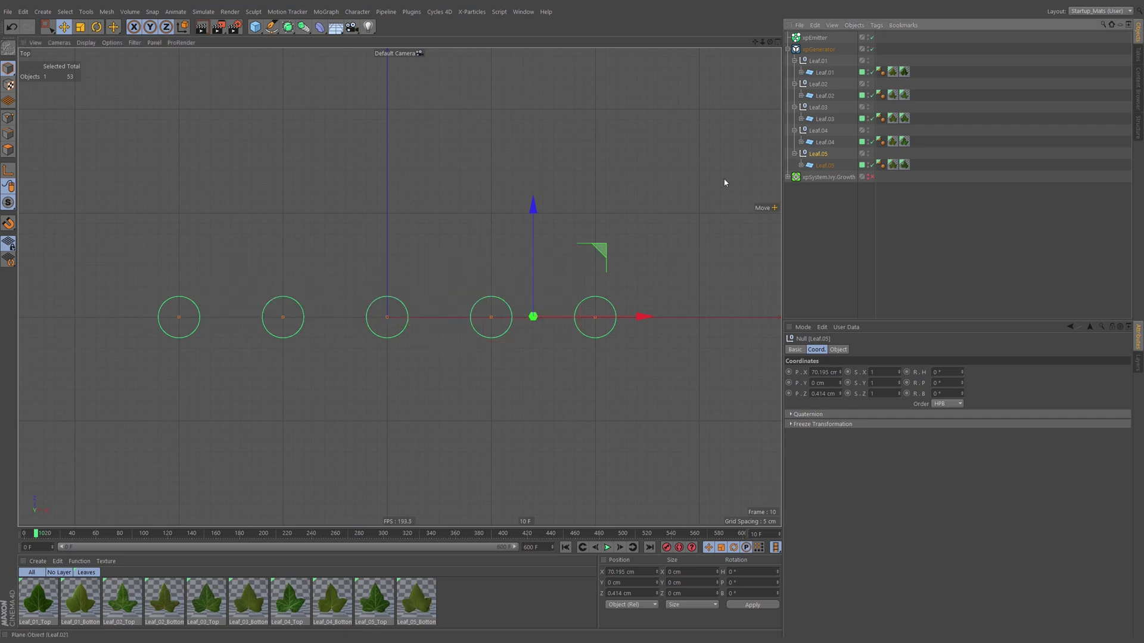
key(shift+f)
key(F8)
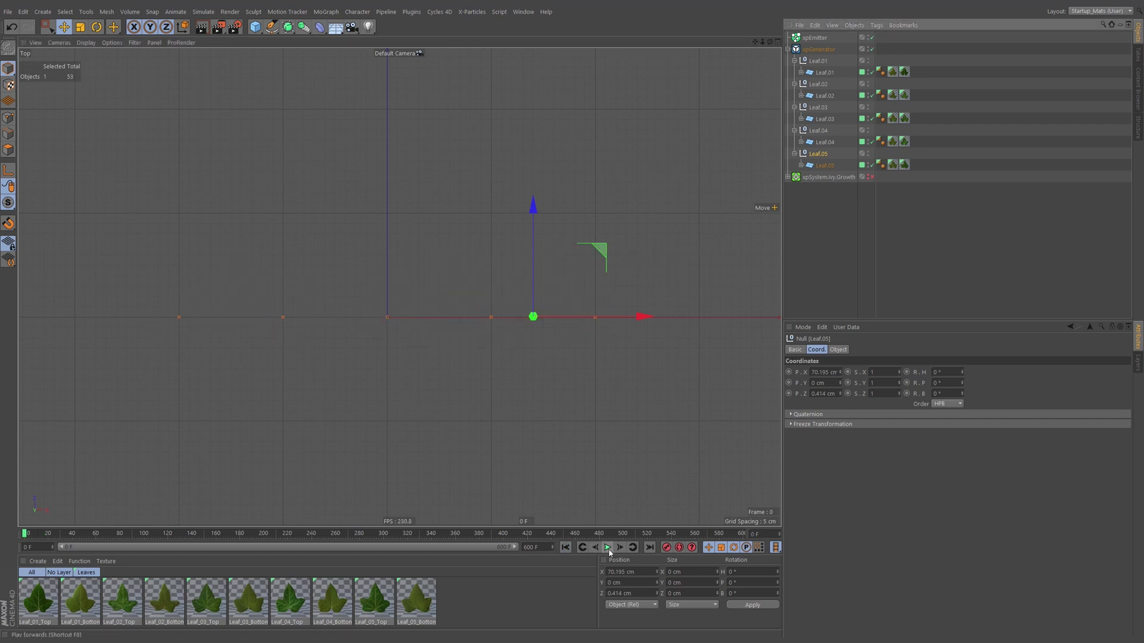
scroll(590, 311, up, 8)
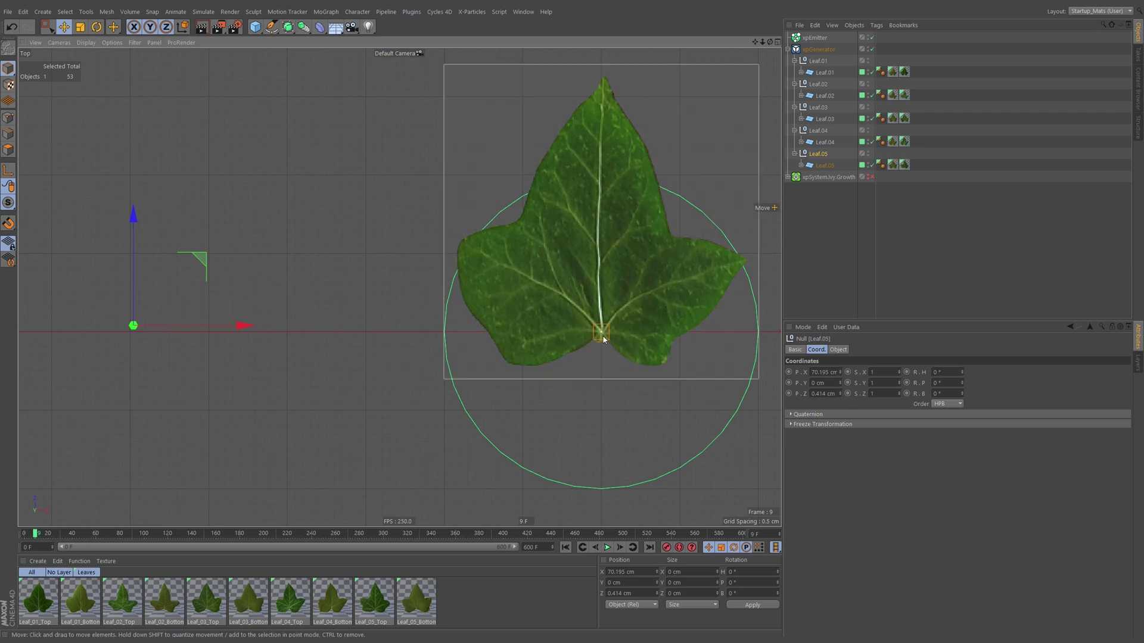
Examine the row of generated leaves in the perspective view, including their undersides and stem positions.
key(h)
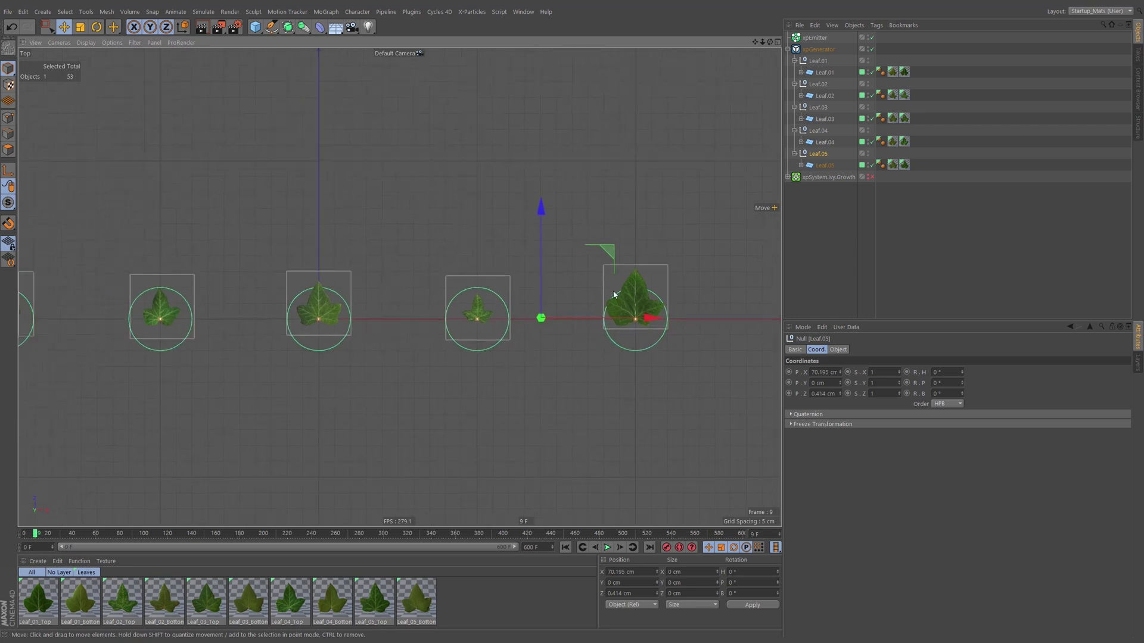
middle_click(261, 187)
middle_click(334, 199)
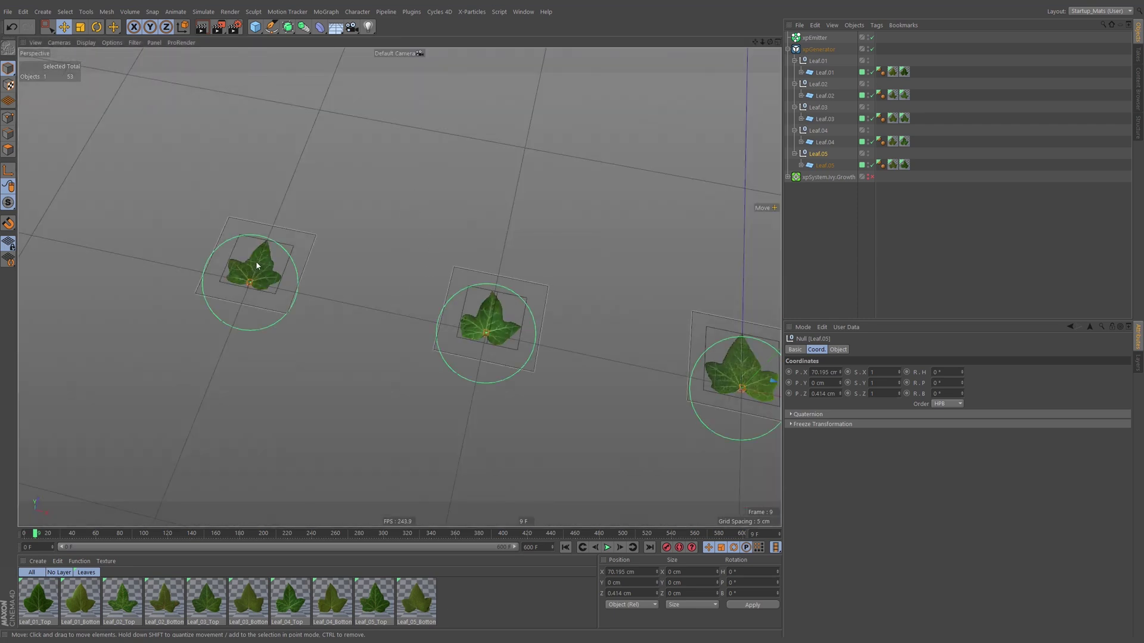
scroll(256, 261, up, 5)
alt+drag(238, 248, 322, 279)
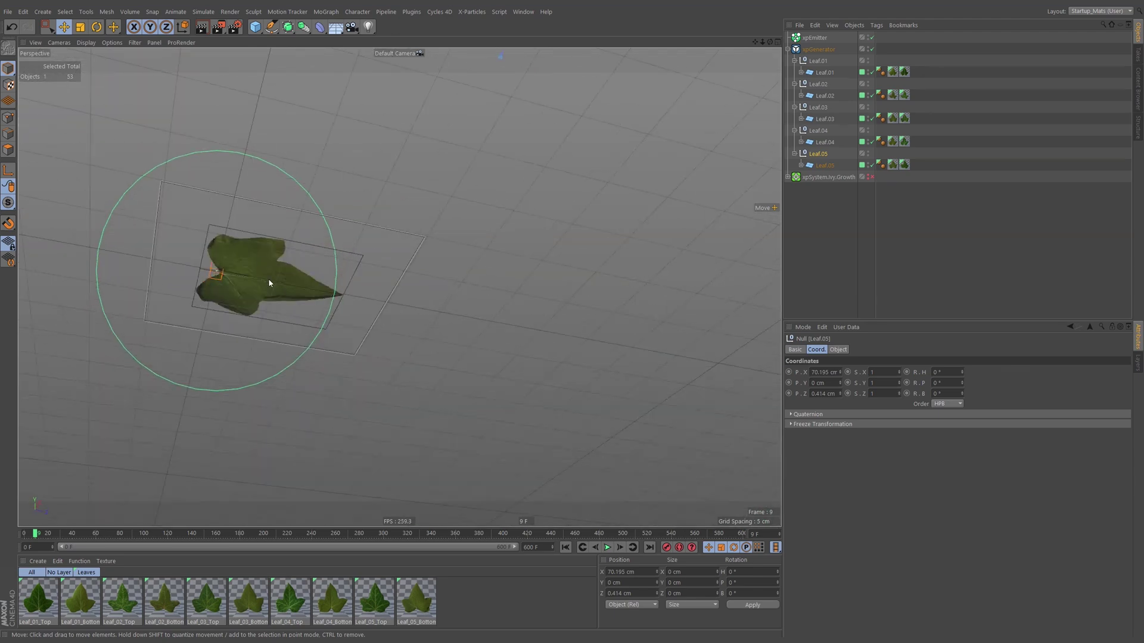
scroll(541, 278, down, 5)
scroll(445, 274, down, 4)
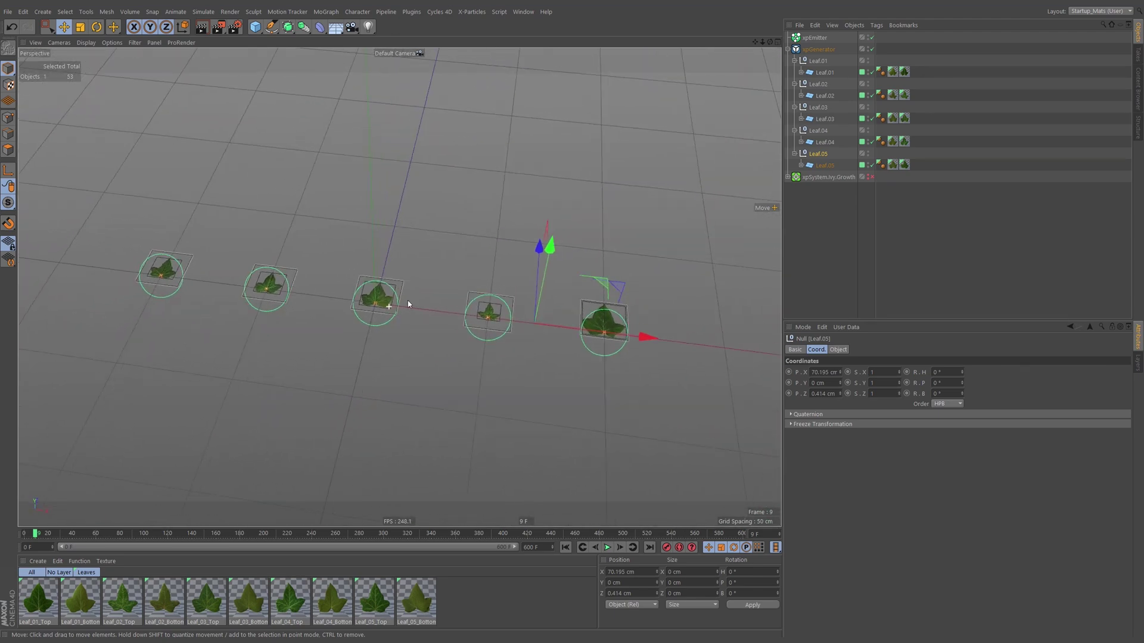
scroll(405, 311, up, 2)
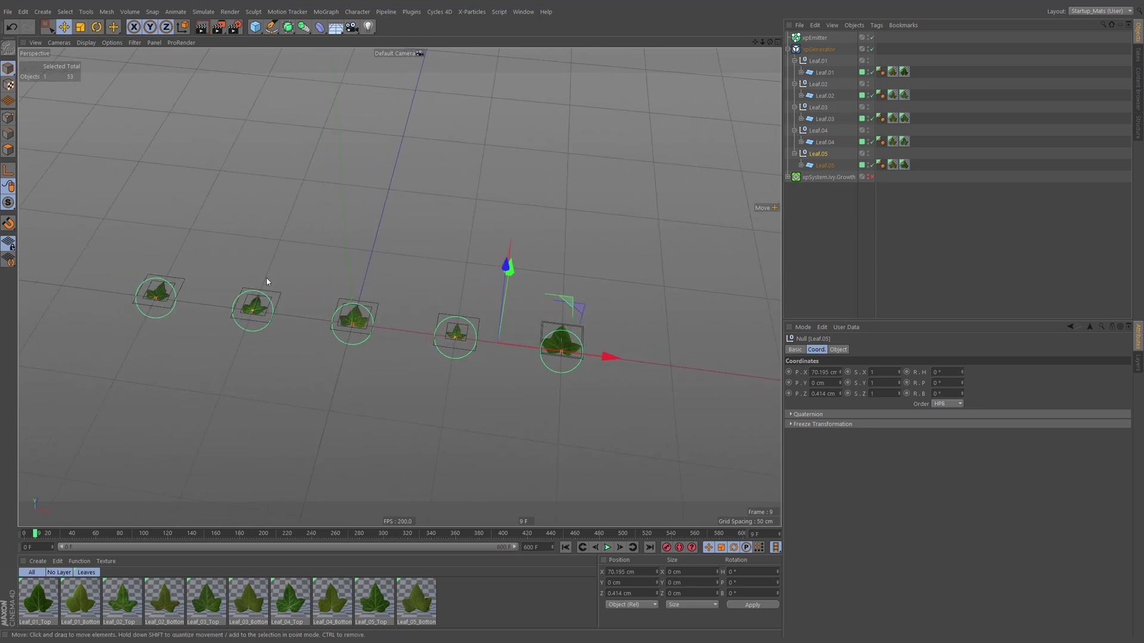
Collapse the xpGenerator and set the xpEmitter's emission mode to 3D Grid with a count of 5 × 1 × 5.
click(787, 49)
click(815, 38)
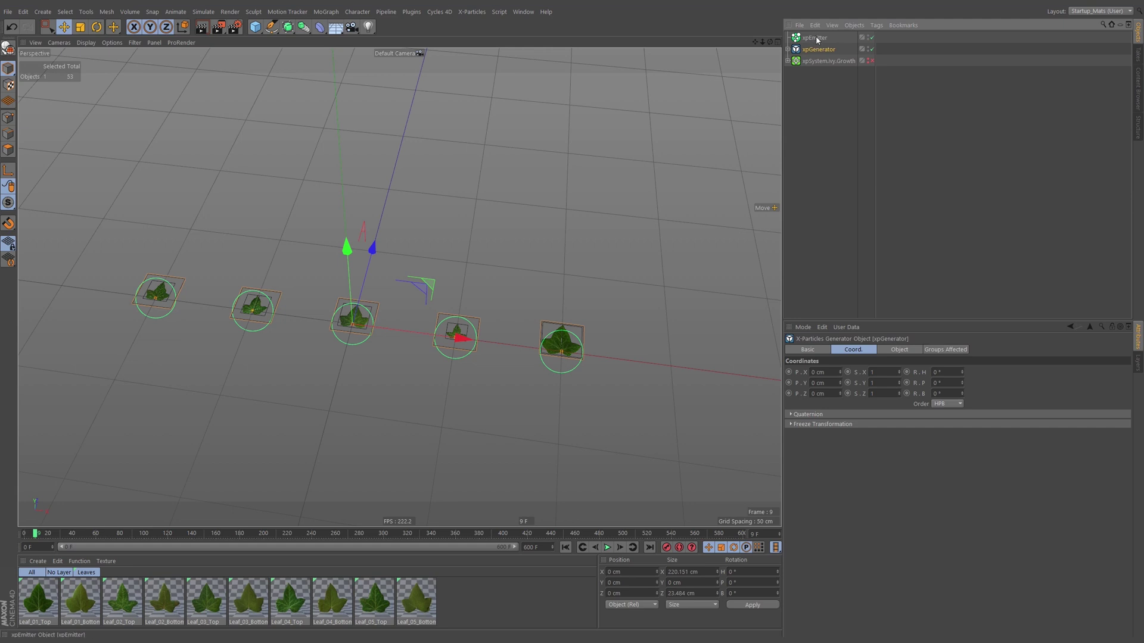
click(887, 352)
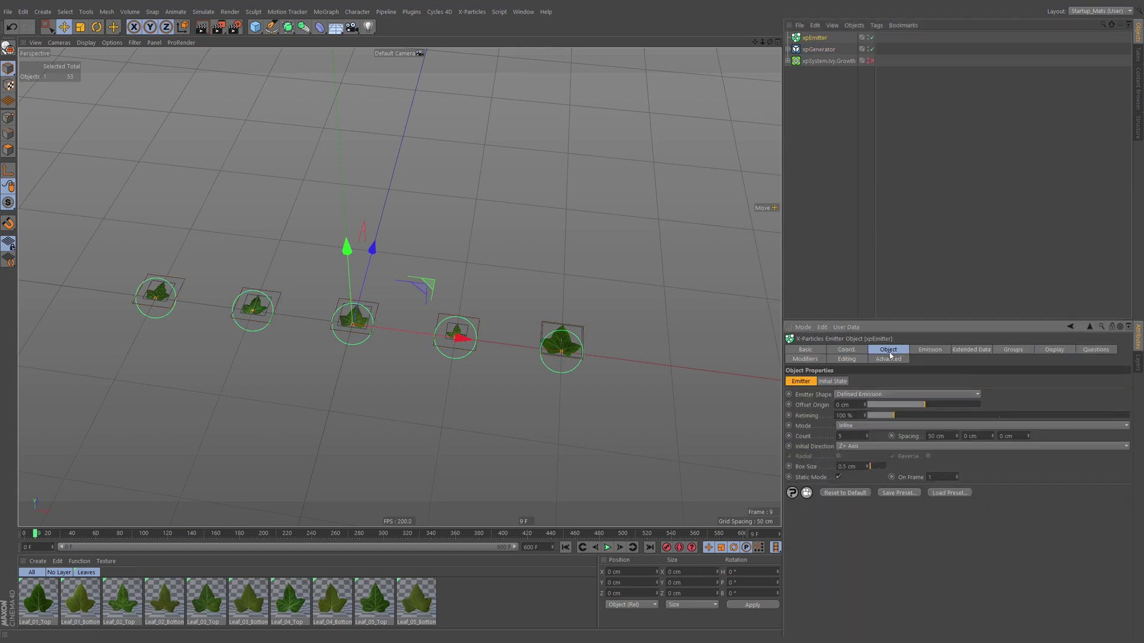
click(849, 425)
click(859, 438)
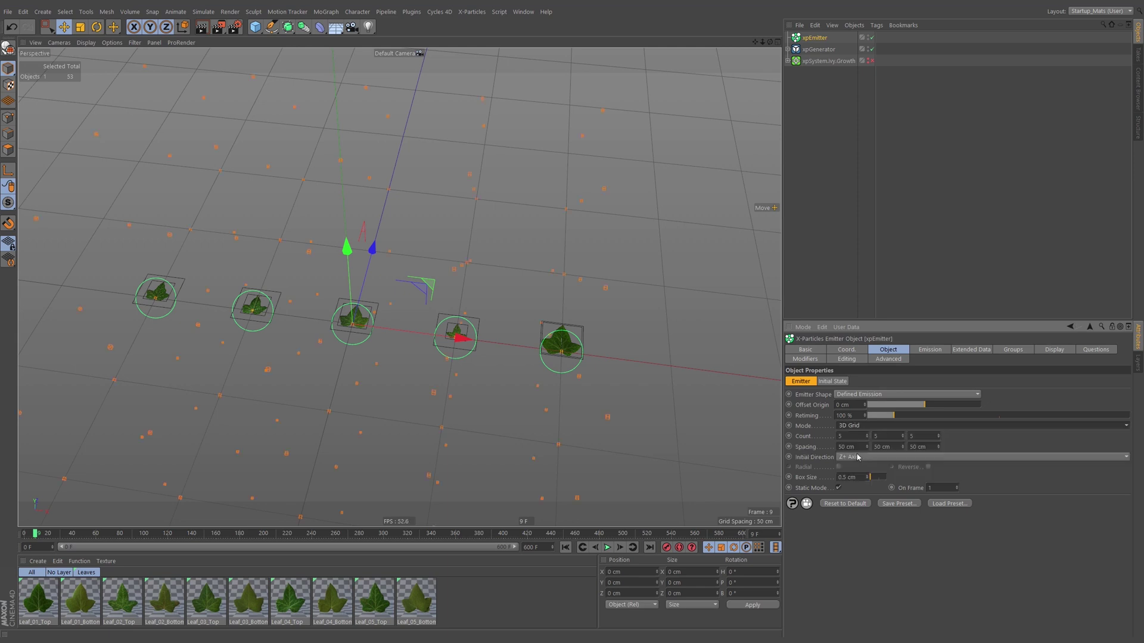
double_click(881, 436)
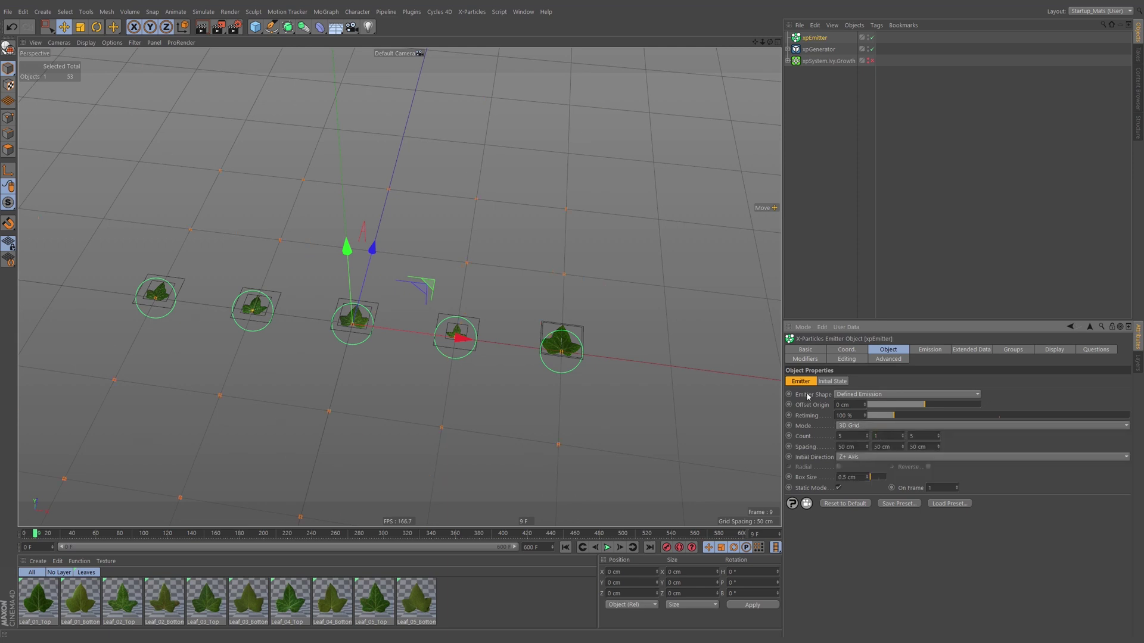
Replay the animation from the start and examine how the leaf variants are distributed across the particle grid.
scroll(498, 251, down, 4)
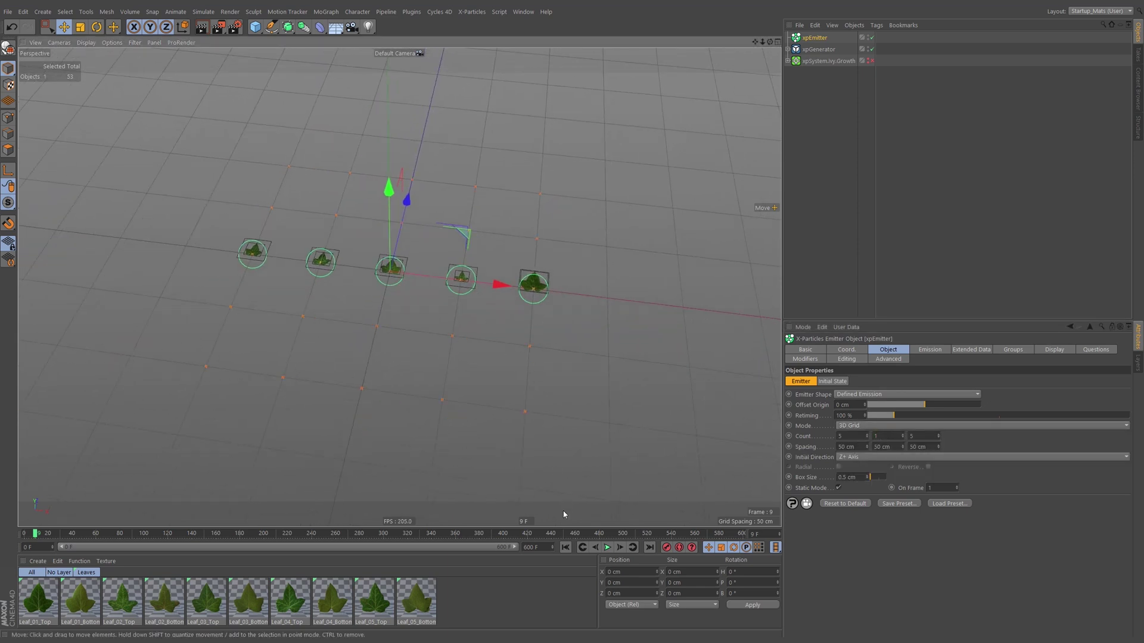
click(566, 547)
click(608, 547)
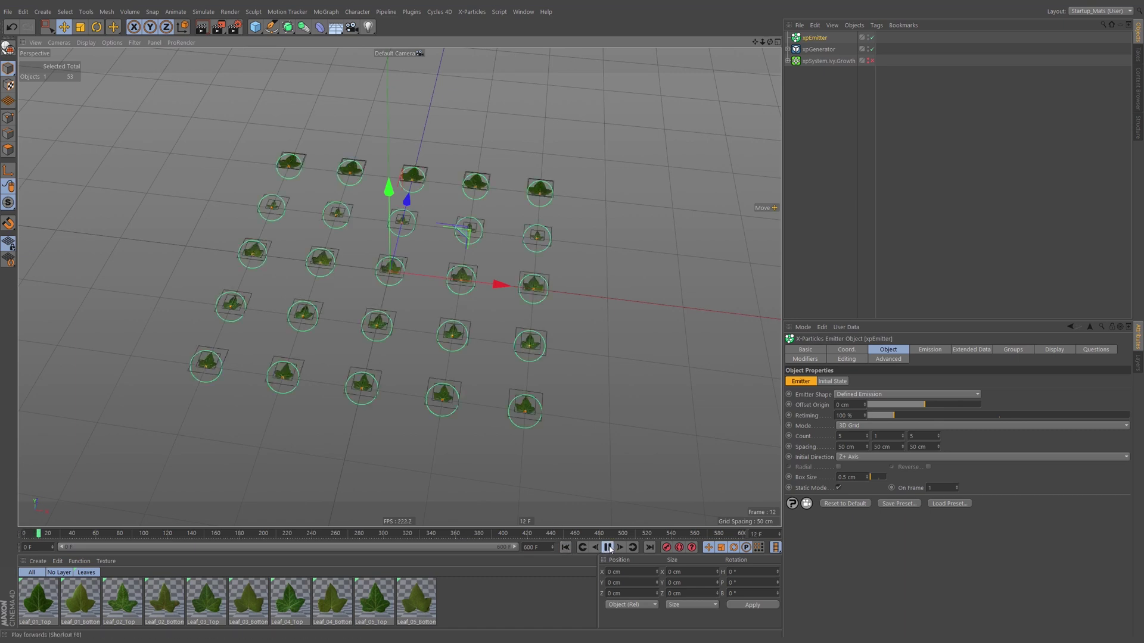
click(608, 547)
alt+drag(494, 286, 484, 253)
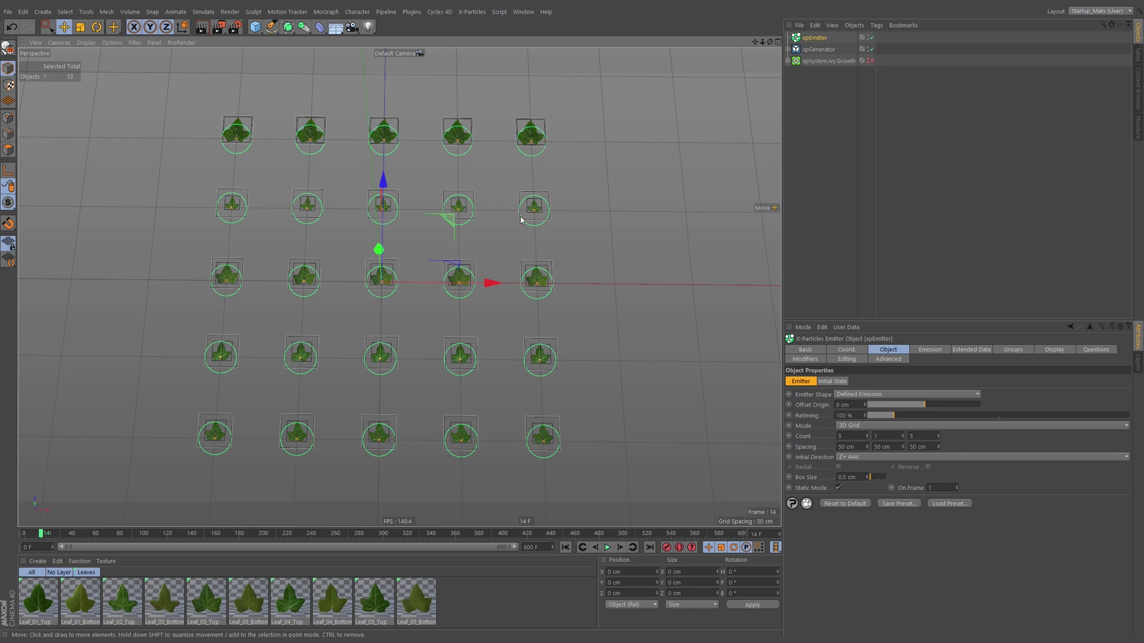
Try the xpGenerator's Use Multiple Child Objects option First Child Only and replay the animation.
click(822, 50)
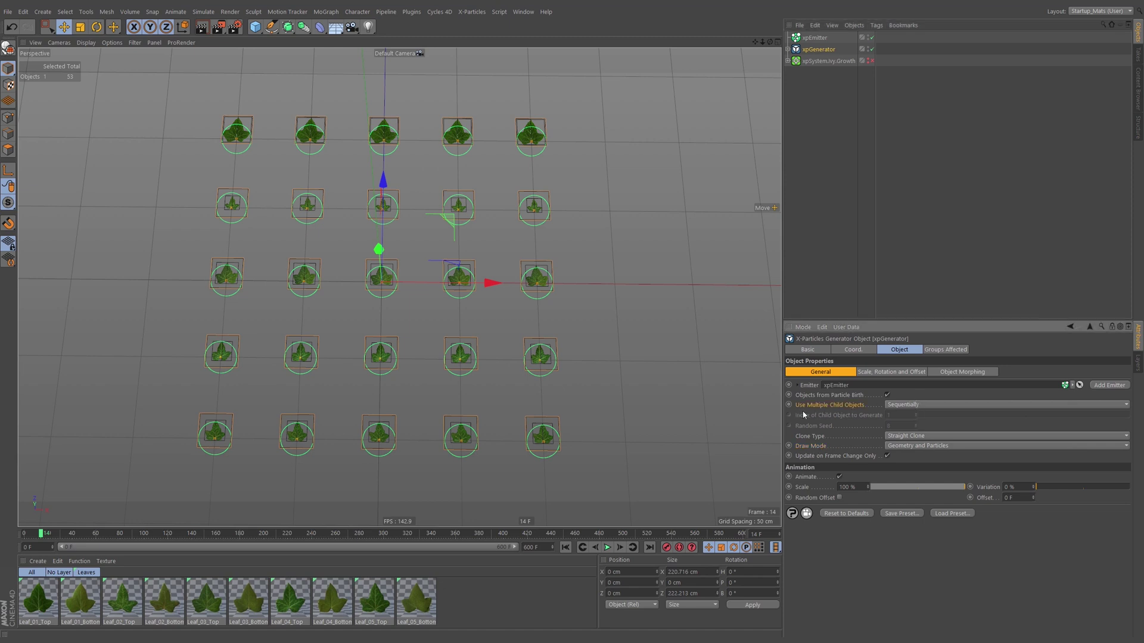
click(918, 405)
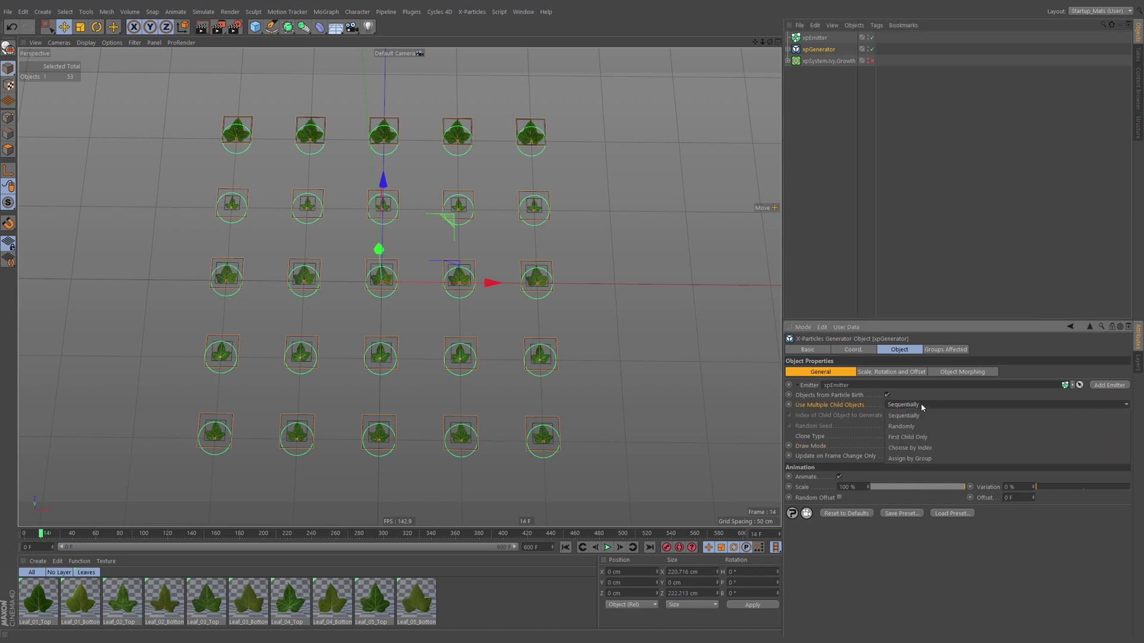
click(908, 437)
click(567, 549)
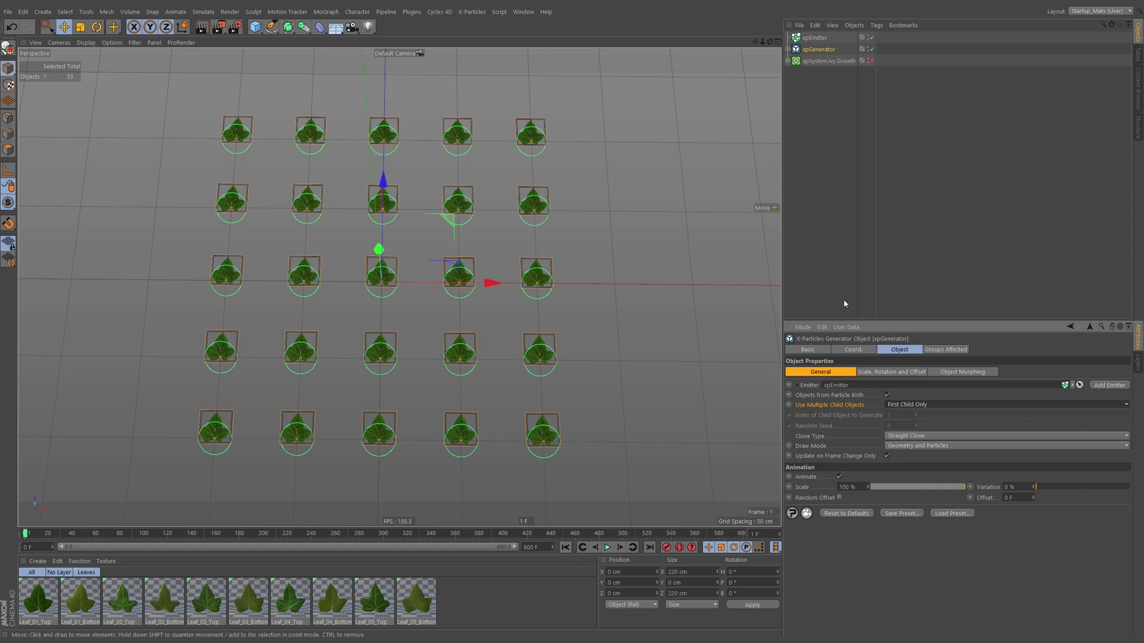
Try Leaf.02 as the generator's first child above Leaf.01, replay the animation and undo the reordering.
click(788, 49)
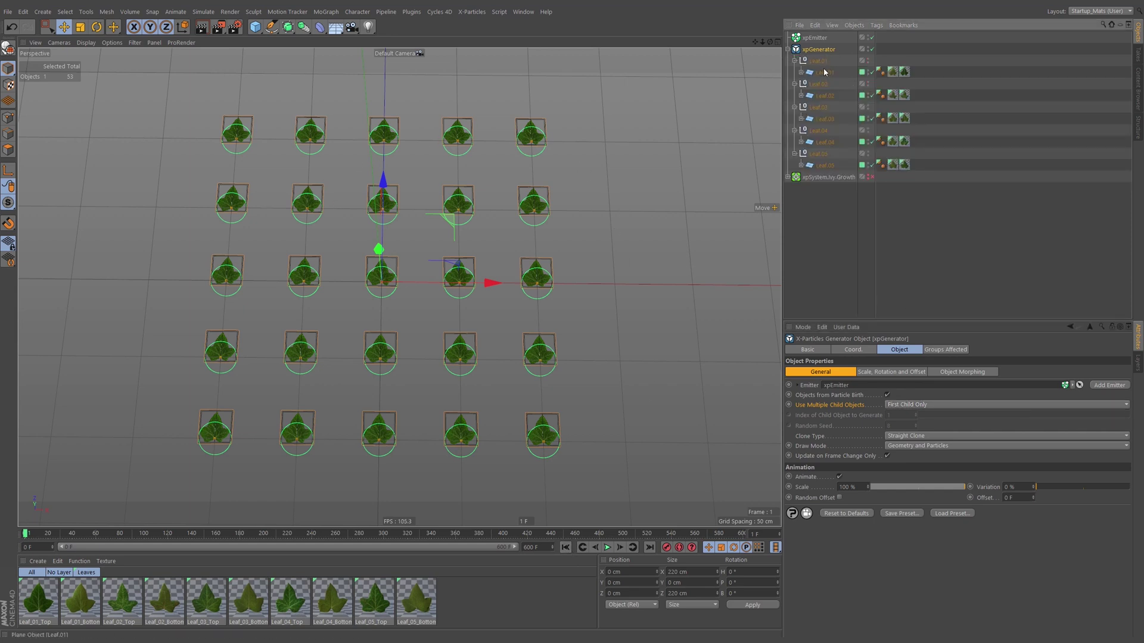
drag(825, 86, 819, 60)
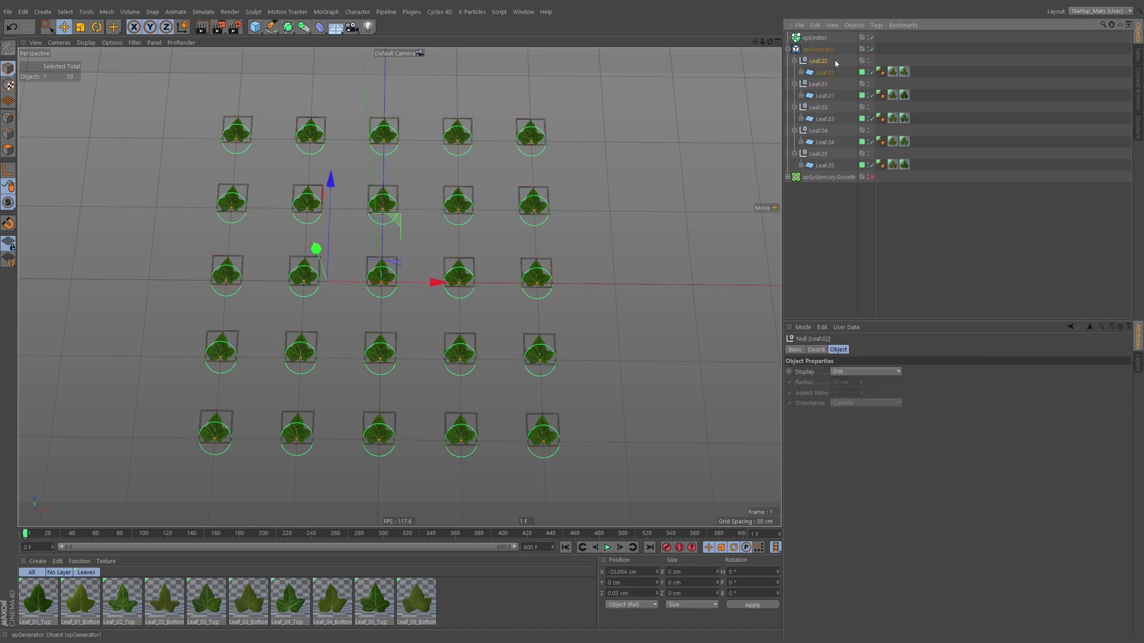
click(566, 548)
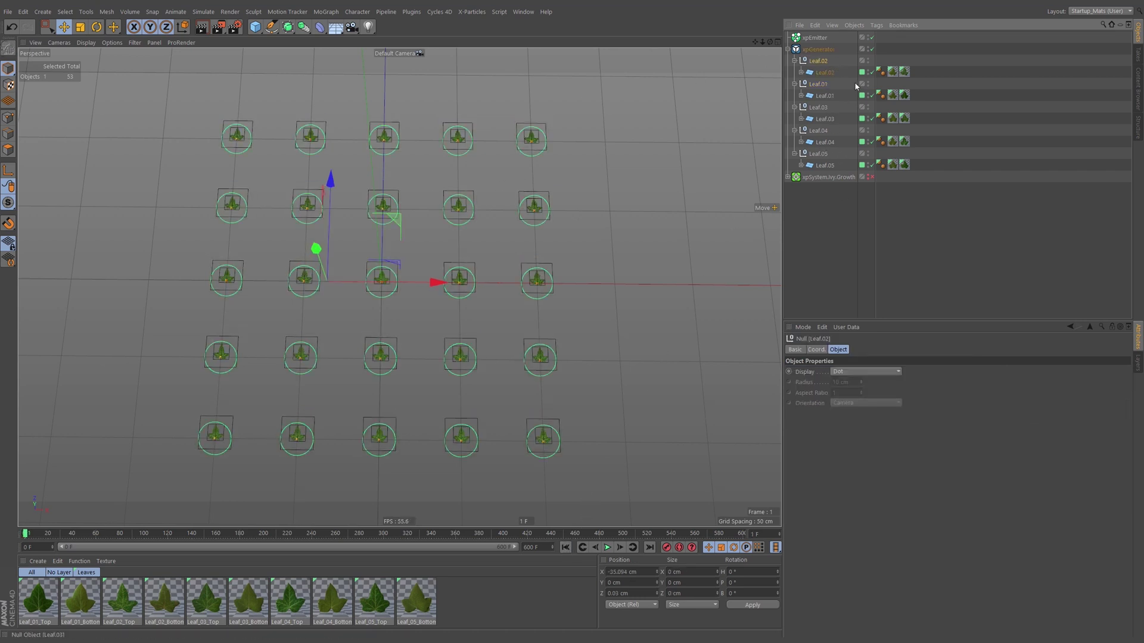
key(ctrl+z)
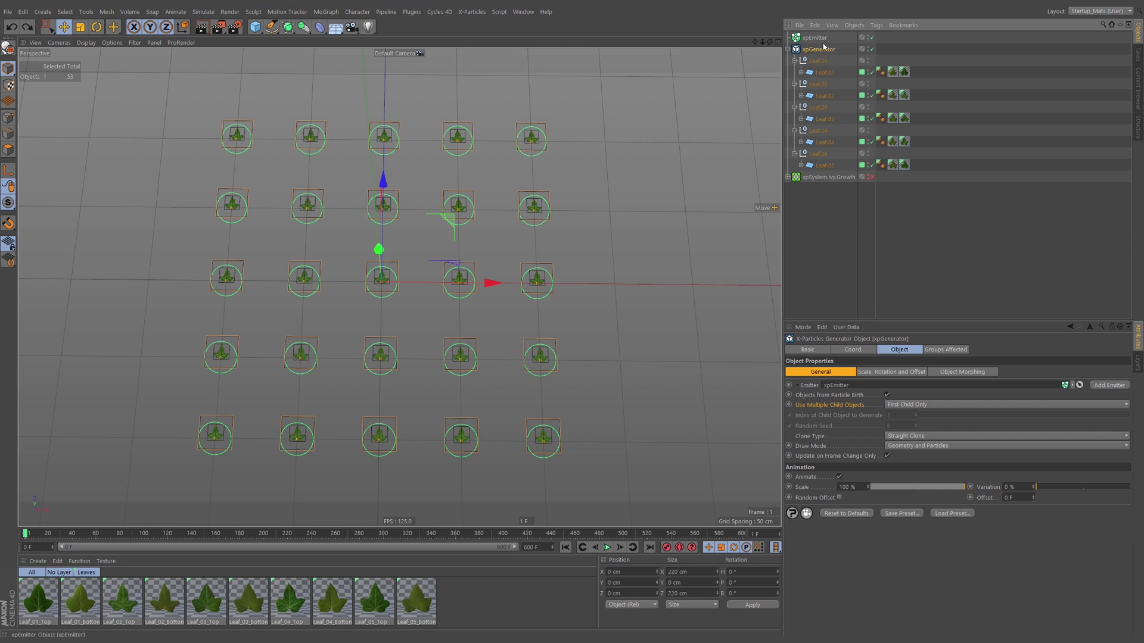
Try the generator's Choose by Index option with child indices 2 and 3, replaying the animation.
click(898, 406)
click(905, 434)
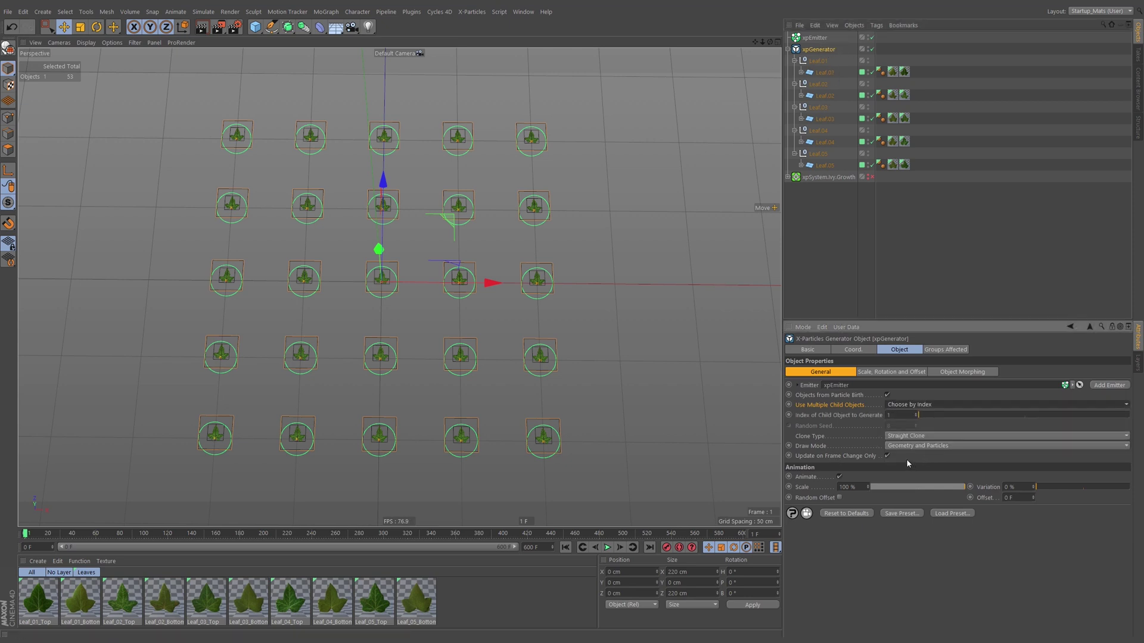
drag(922, 417, 926, 418)
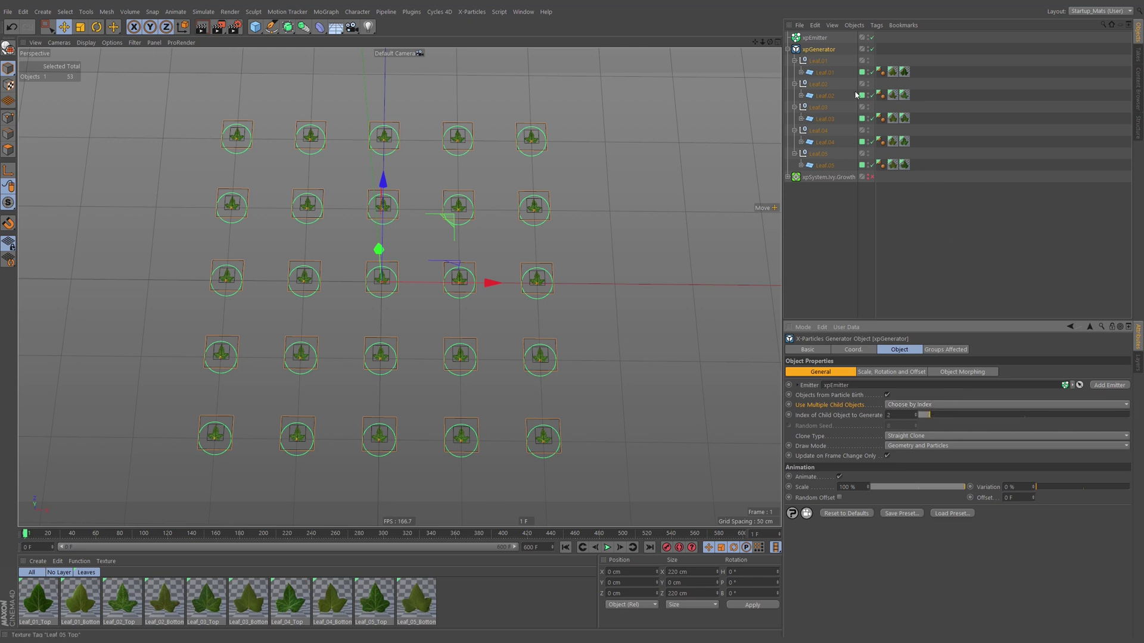
click(919, 416)
drag(916, 419, 918, 416)
click(918, 419)
click(607, 547)
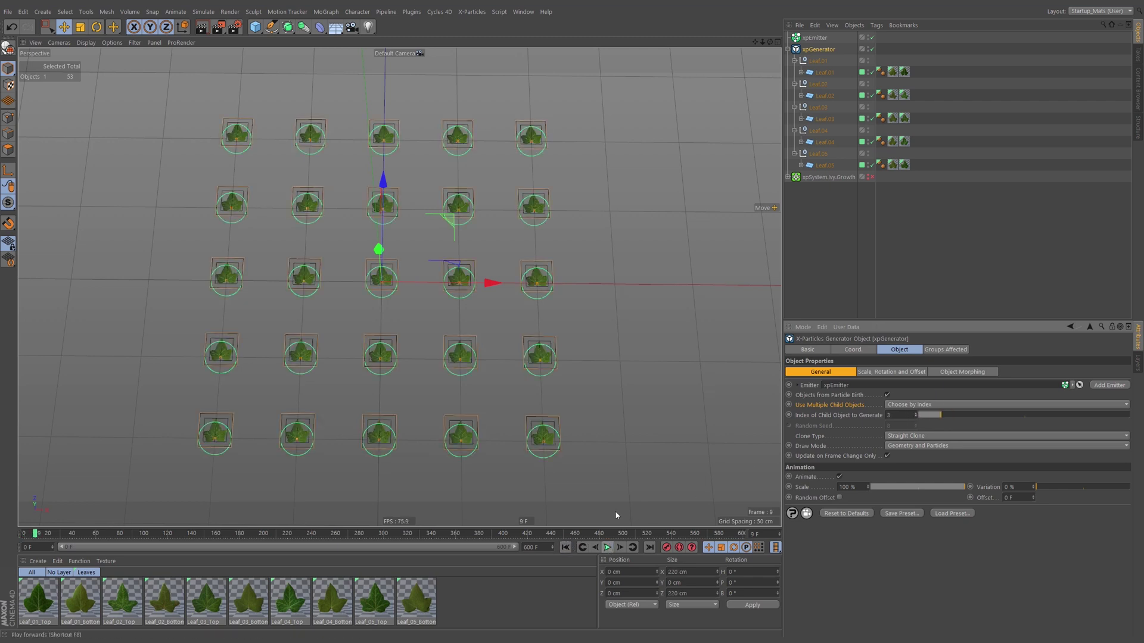
Set the xpGenerator's Use Multiple Child Objects option to Randomly and rewind the animation to frame 0.
click(911, 404)
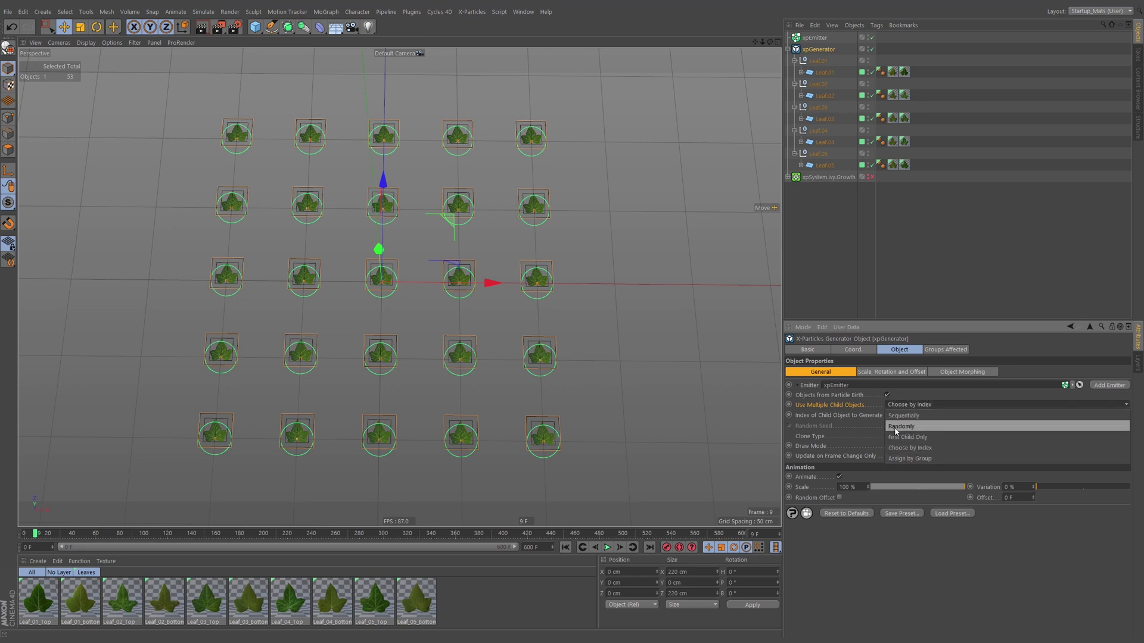
click(901, 427)
click(595, 548)
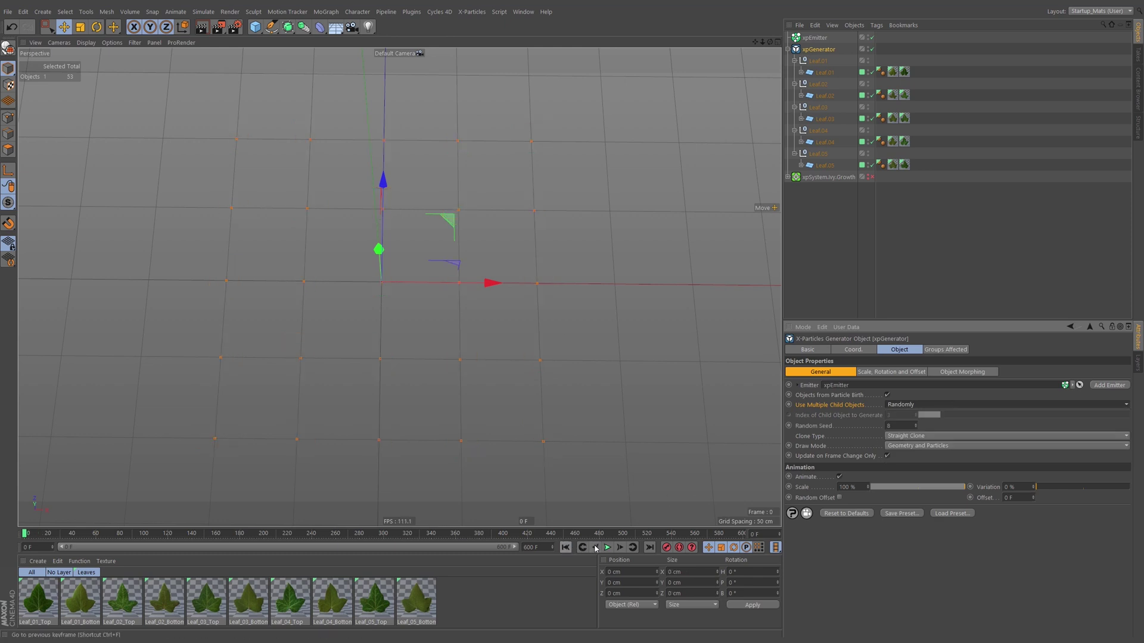
Play the animation to frame 15 to view the randomly chosen leaves across the particle grid.
click(607, 547)
click(607, 548)
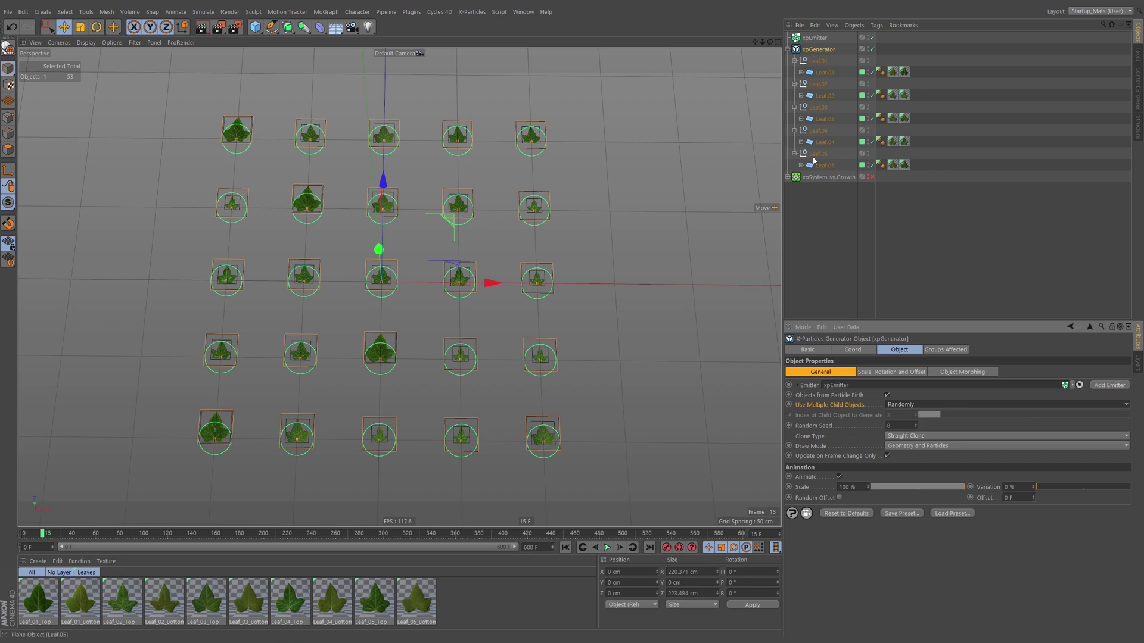
click(845, 242)
scroll(507, 221, down, 2)
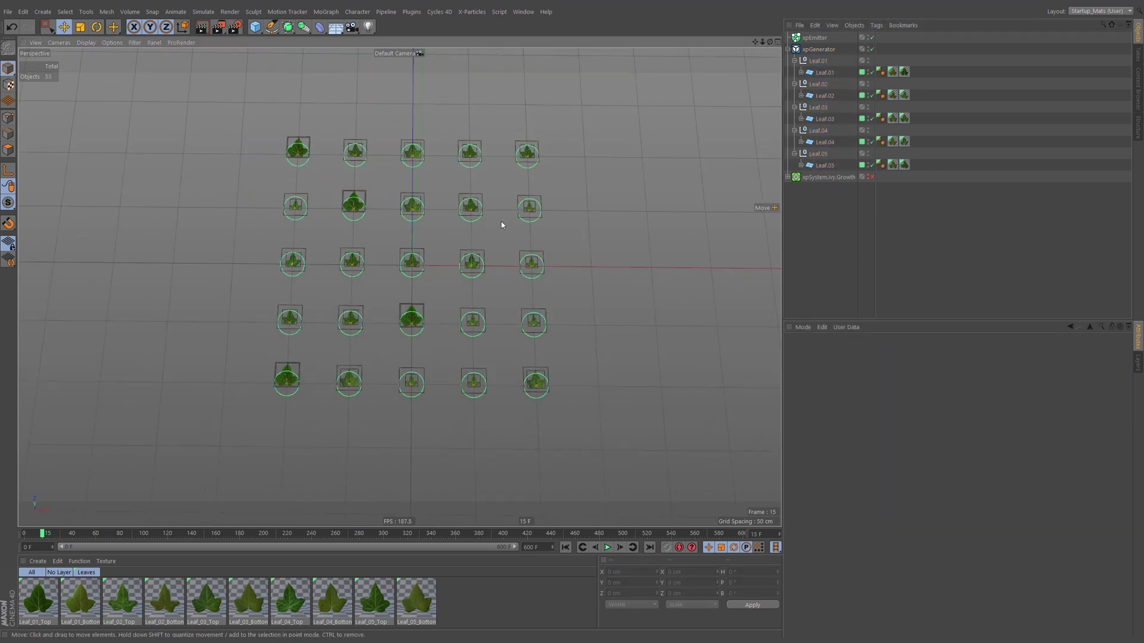
alt+drag(502, 224, 443, 239)
Expand all five leaf planes to reveal their Polygon children and play the animation on to frame 28.
click(801, 72)
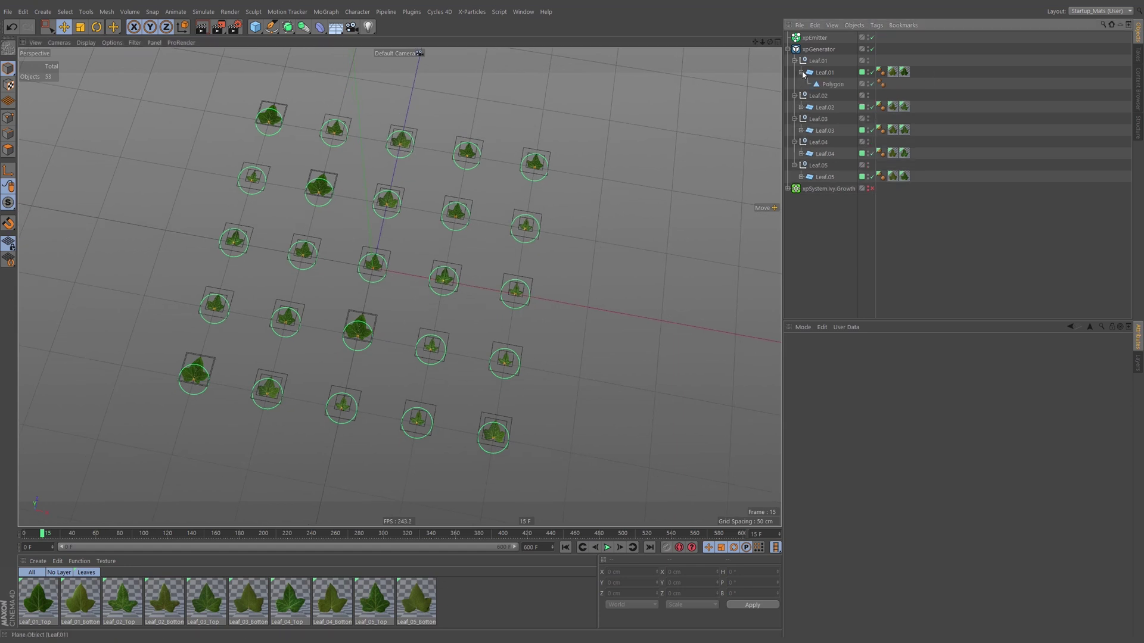
click(801, 108)
click(802, 142)
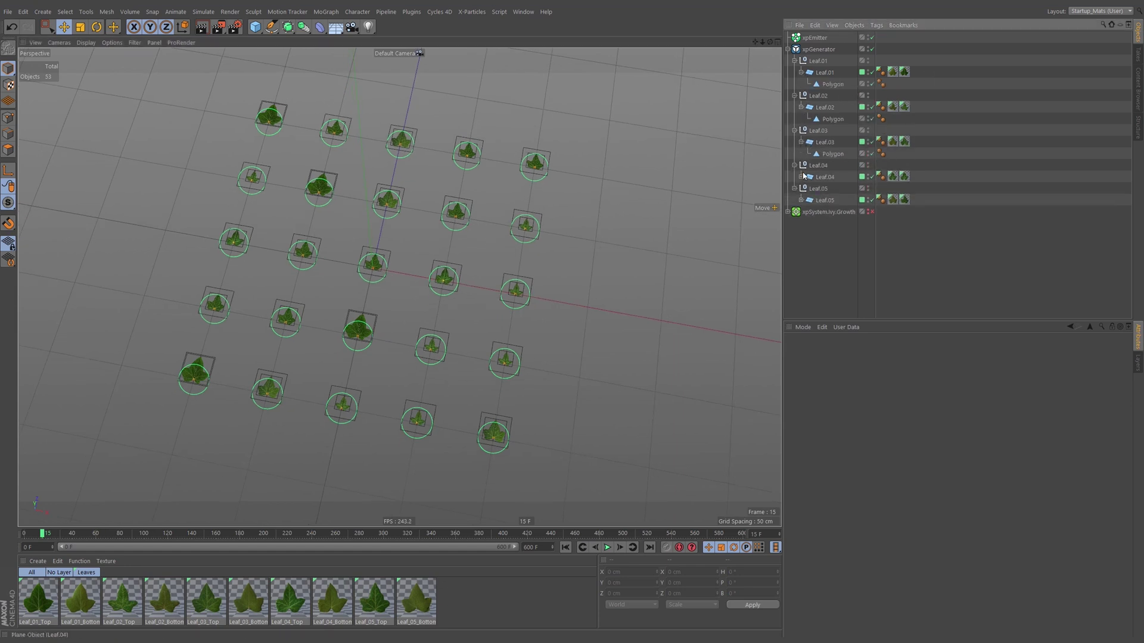
click(802, 177)
click(802, 212)
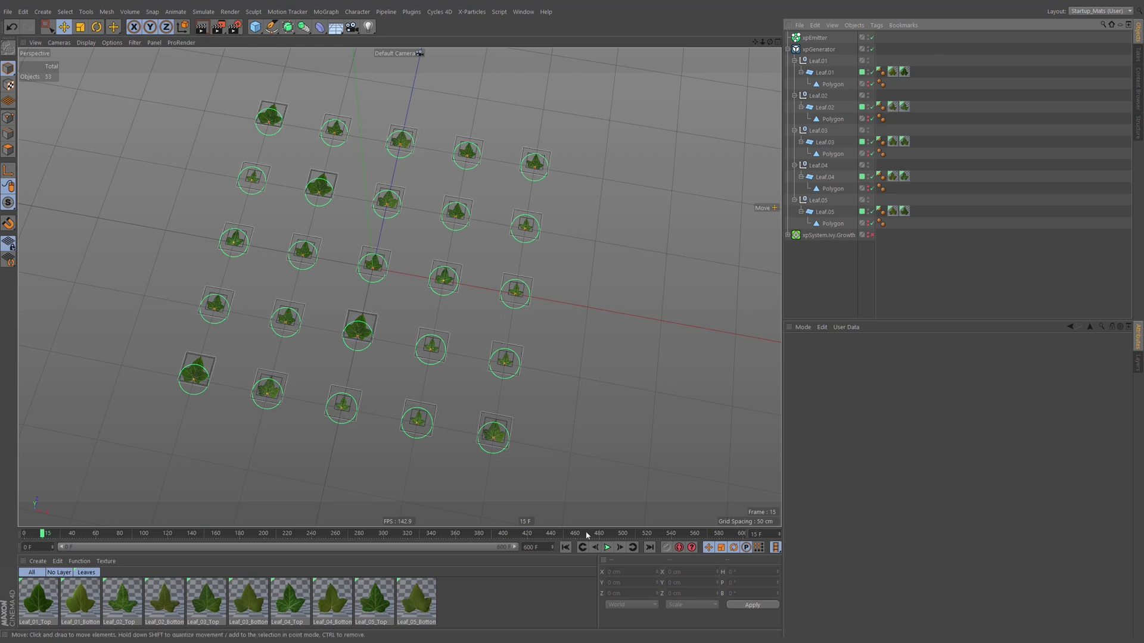
click(608, 548)
click(608, 547)
Examine the generated leaves up close and across the grid, checking how each stem sits on its particle.
alt+right_drag(383, 199, 509, 181)
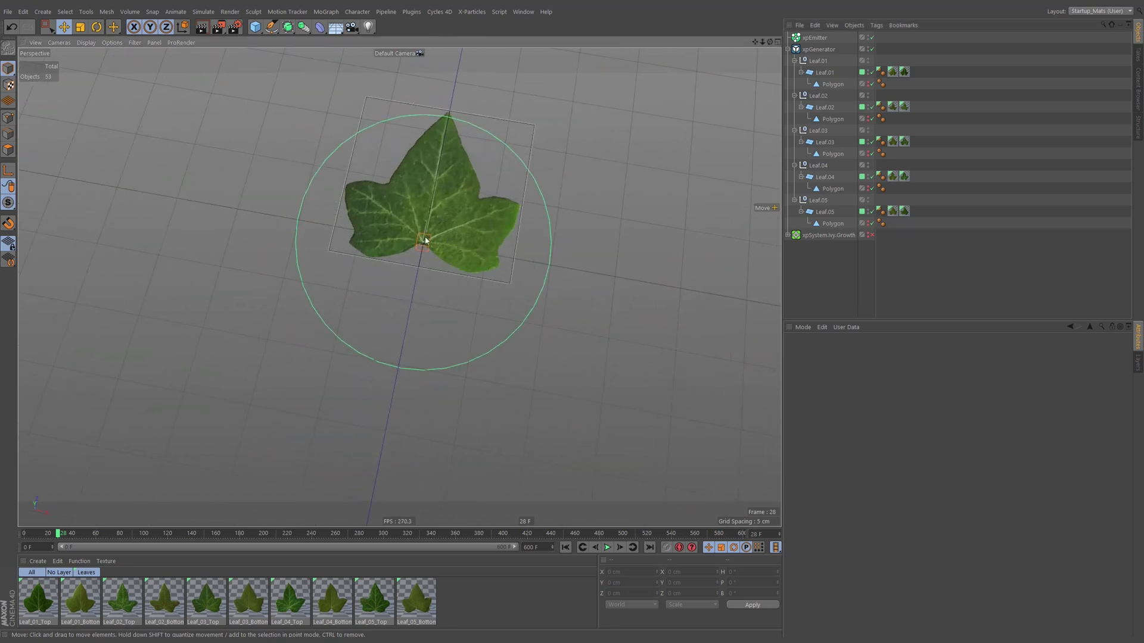
scroll(443, 217, down, 5)
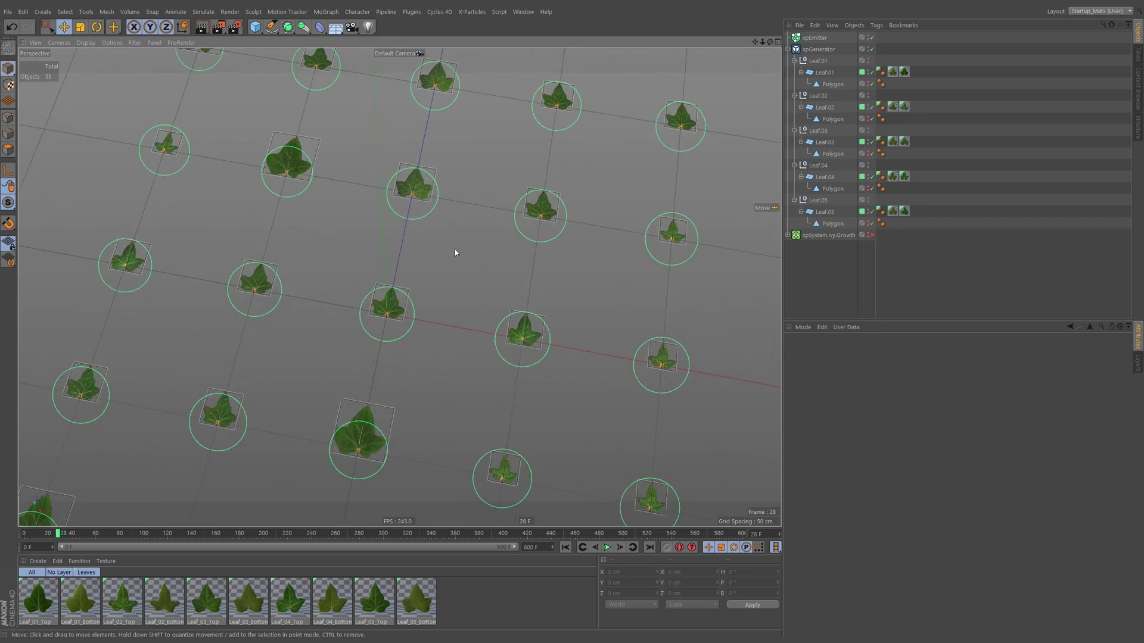
scroll(455, 250, down, 4)
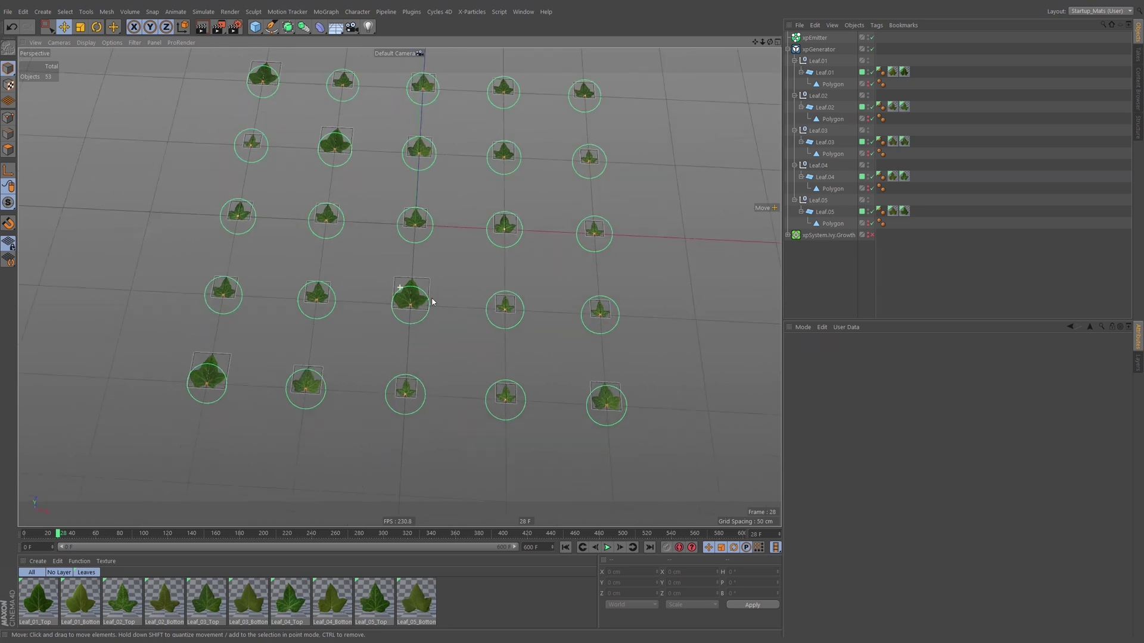
alt+right_drag(204, 362, 369, 350)
alt+drag(370, 350, 387, 315)
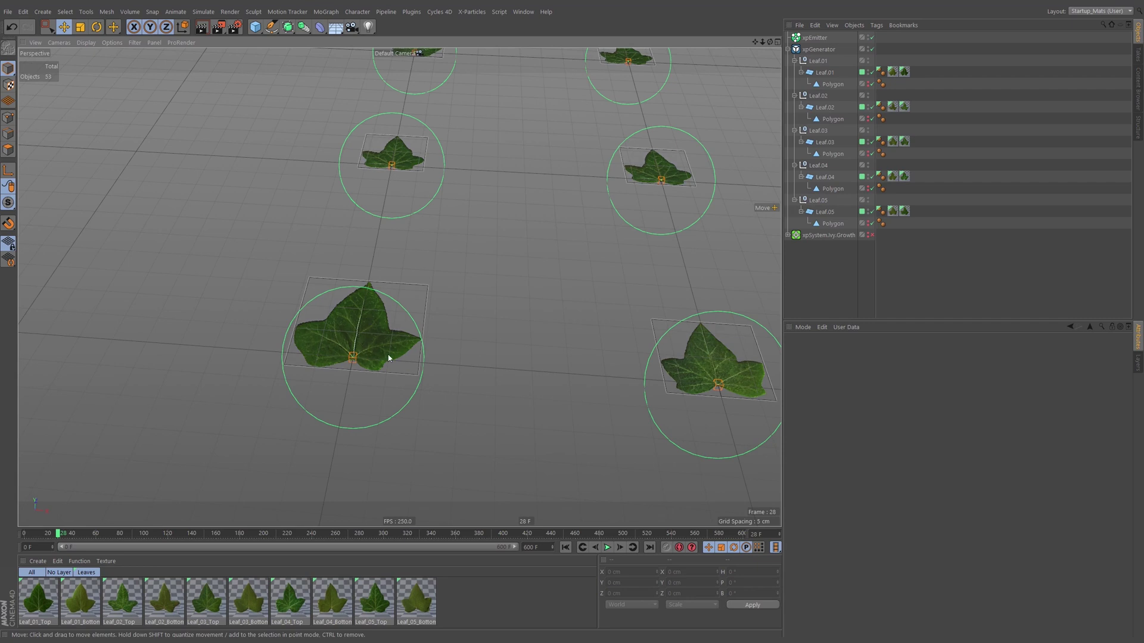
Disable the xpGenerator and xpEmitter, with the animation rewound to frame 0.
click(872, 49)
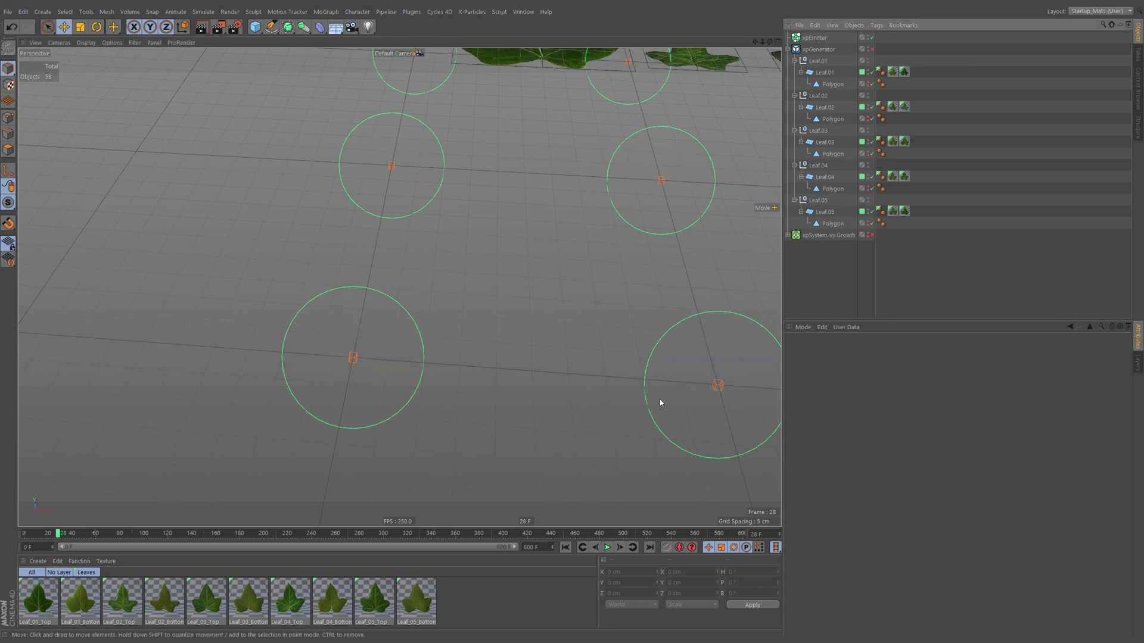
click(567, 549)
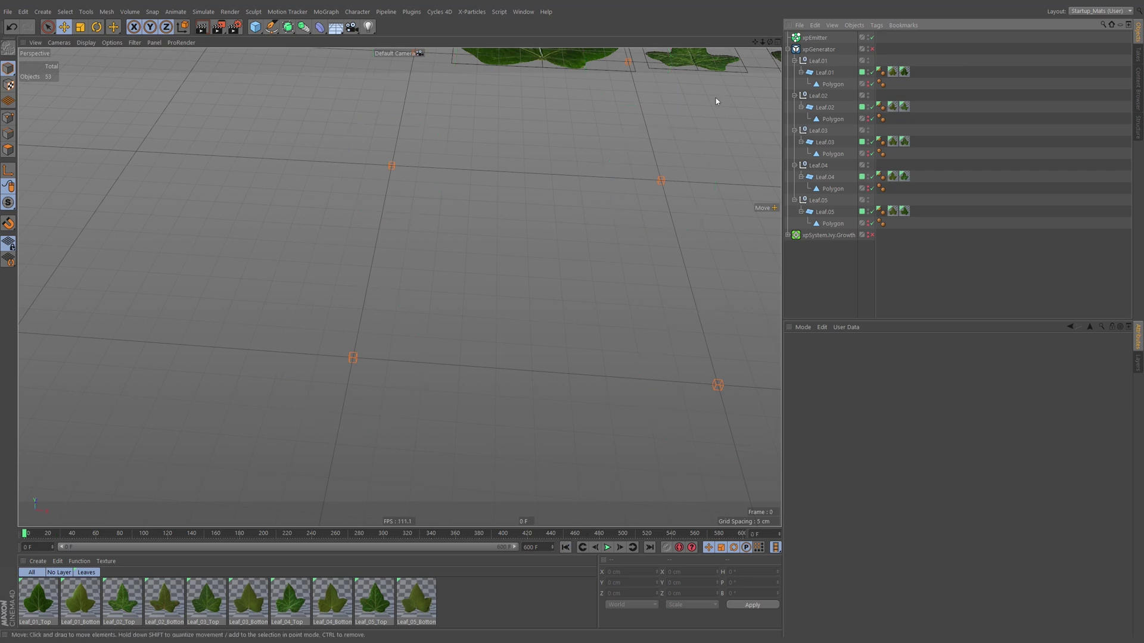
click(872, 38)
alt+drag(446, 205, 395, 280)
alt+right_drag(395, 280, 507, 140)
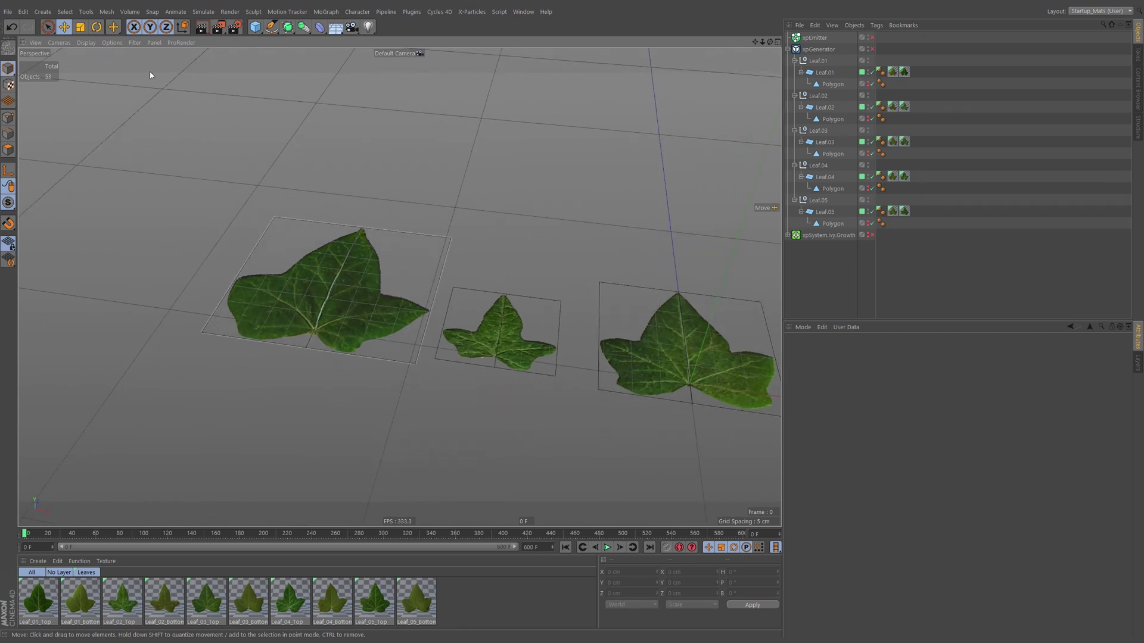
Hide the Grid and World Axis in the perspective viewport.
click(132, 42)
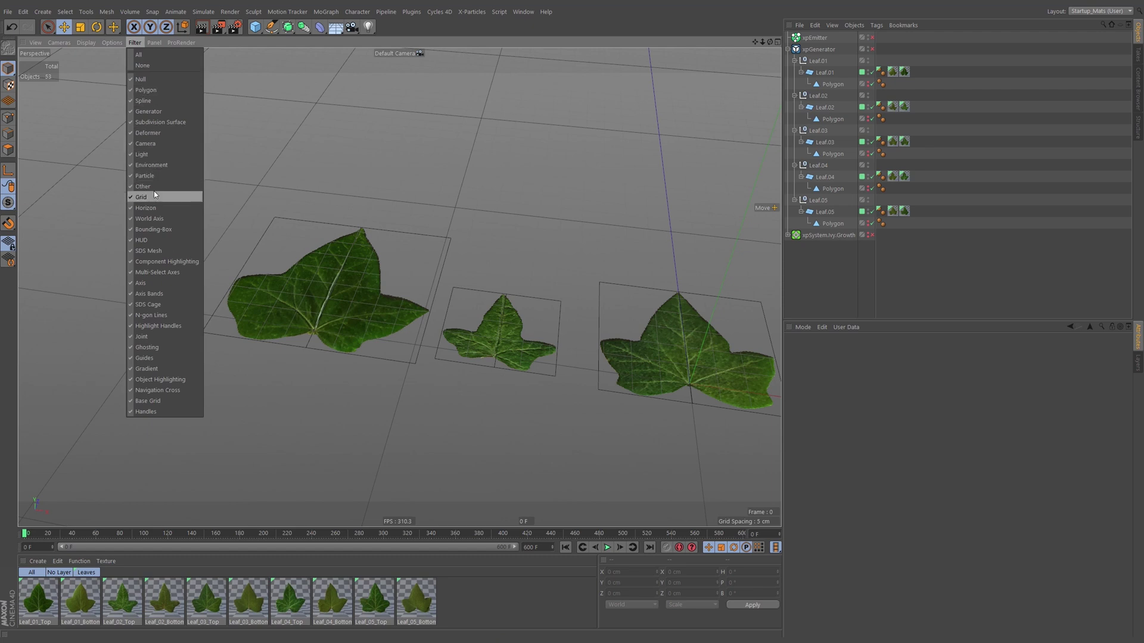
click(154, 194)
click(133, 43)
click(162, 219)
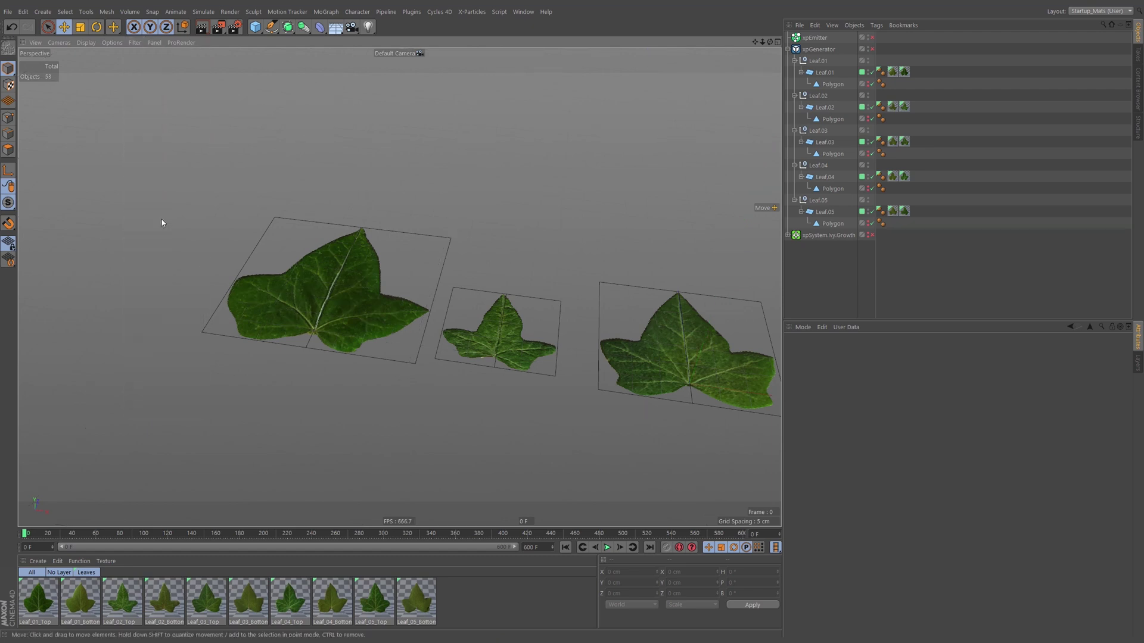
Release the Polygon children from planes Leaf.01 to Leaf.05 so they sit beside the planes under each leaf null.
alt+drag(162, 223, 322, 319)
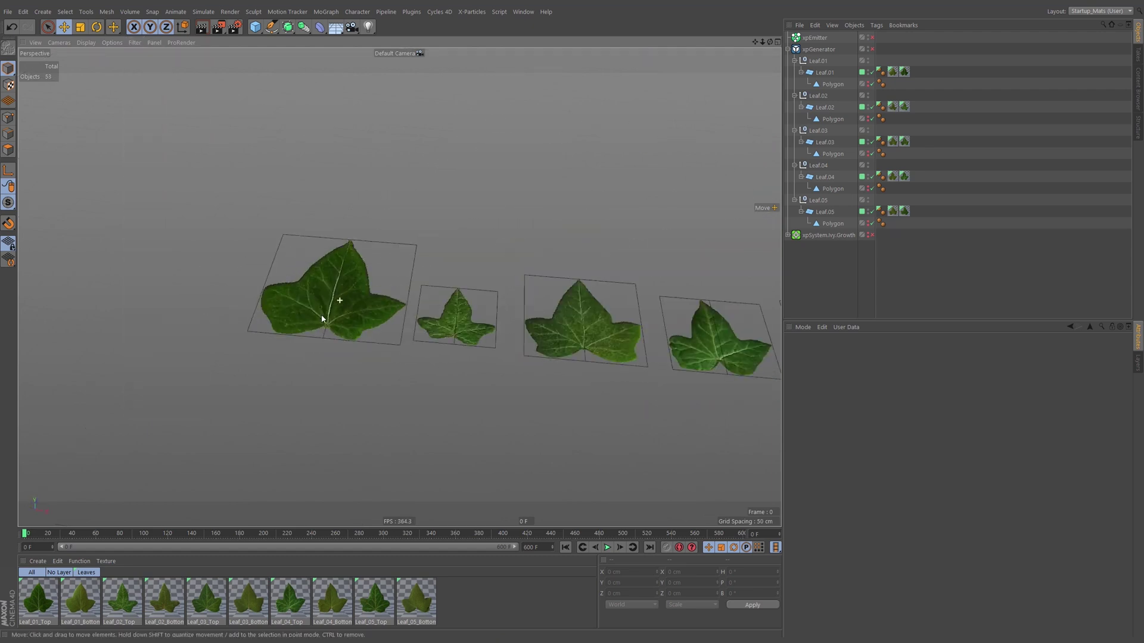
alt+right_drag(321, 318, 373, 304)
alt+drag(373, 304, 404, 310)
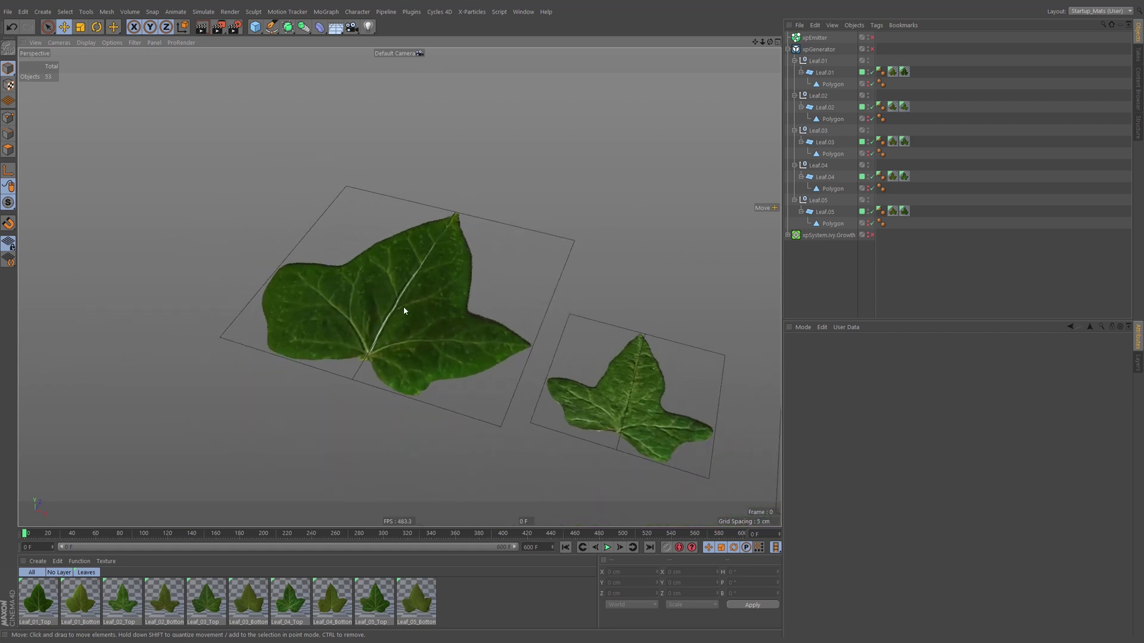
click(825, 72)
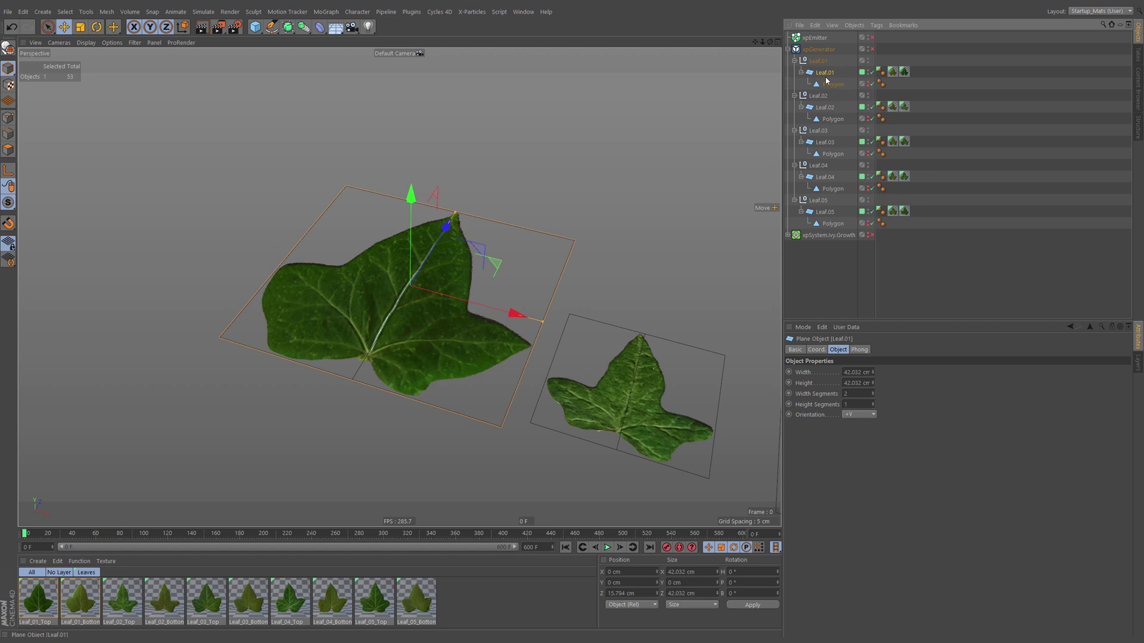
ctrl+click(828, 108)
ctrl+click(825, 142)
ctrl+click(825, 177)
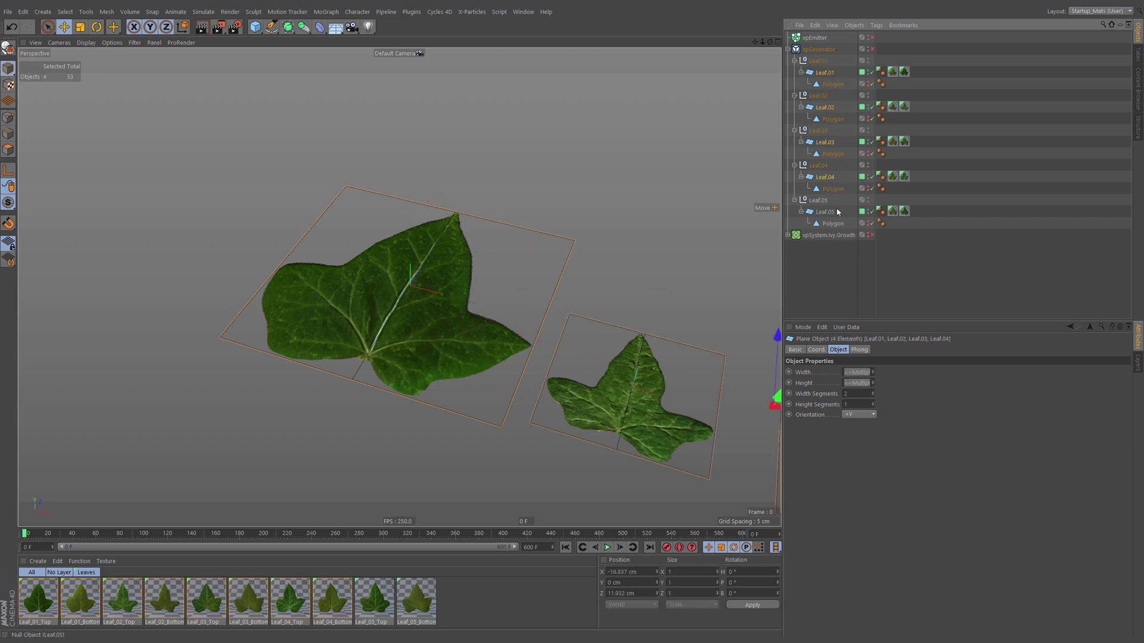
ctrl+click(832, 213)
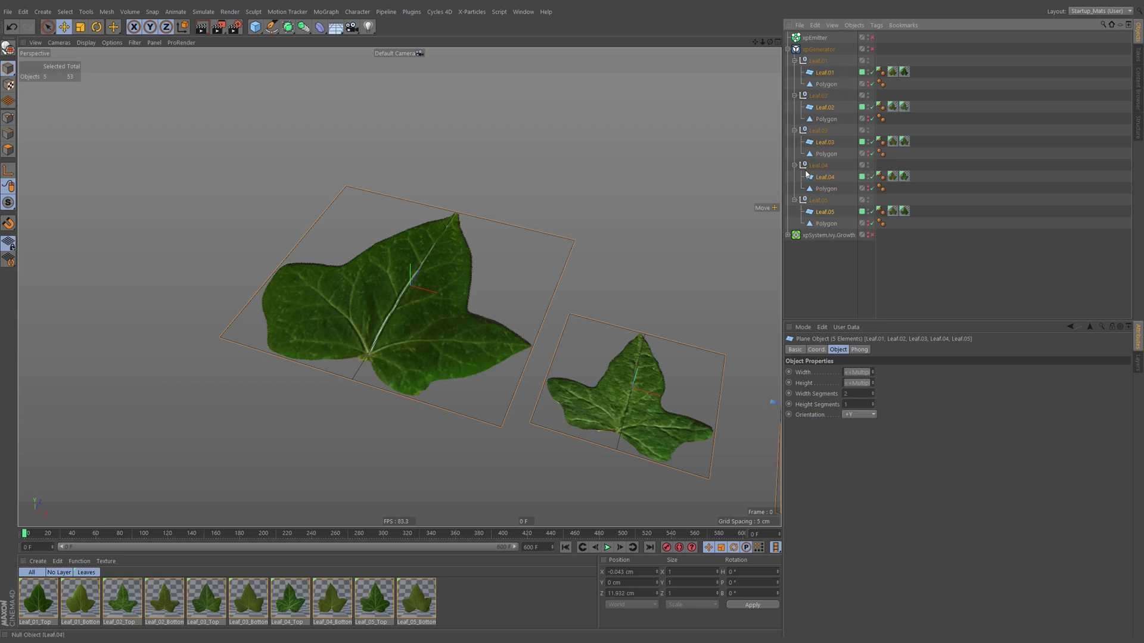
Make the Leaf.01 plane editable and switch to polygon mode.
click(825, 73)
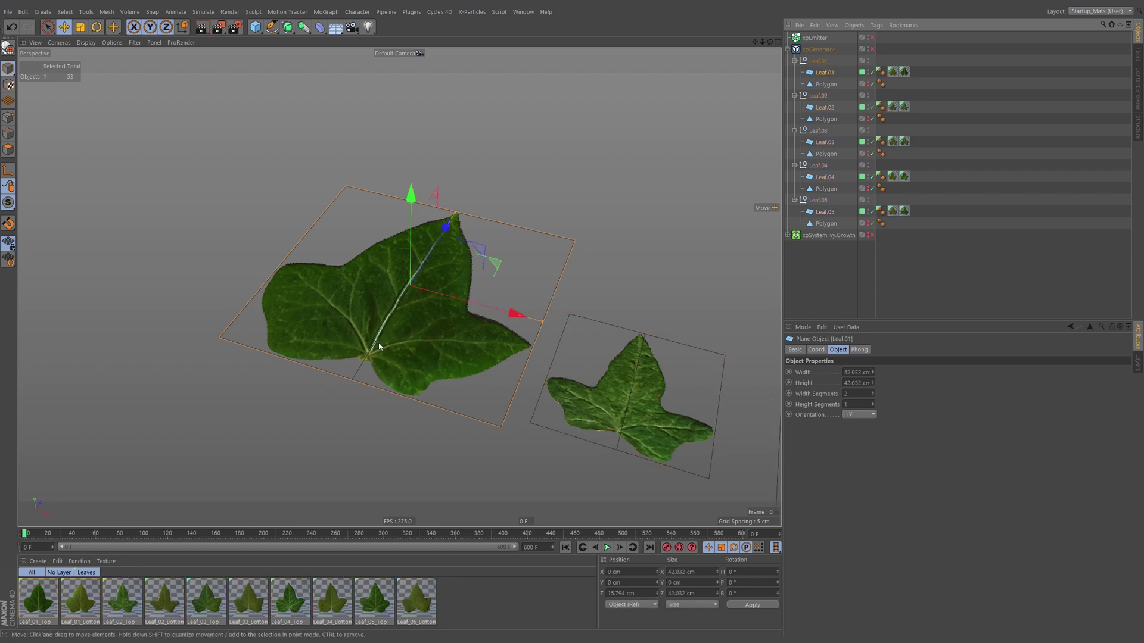
alt+drag(349, 299, 405, 296)
key(c)
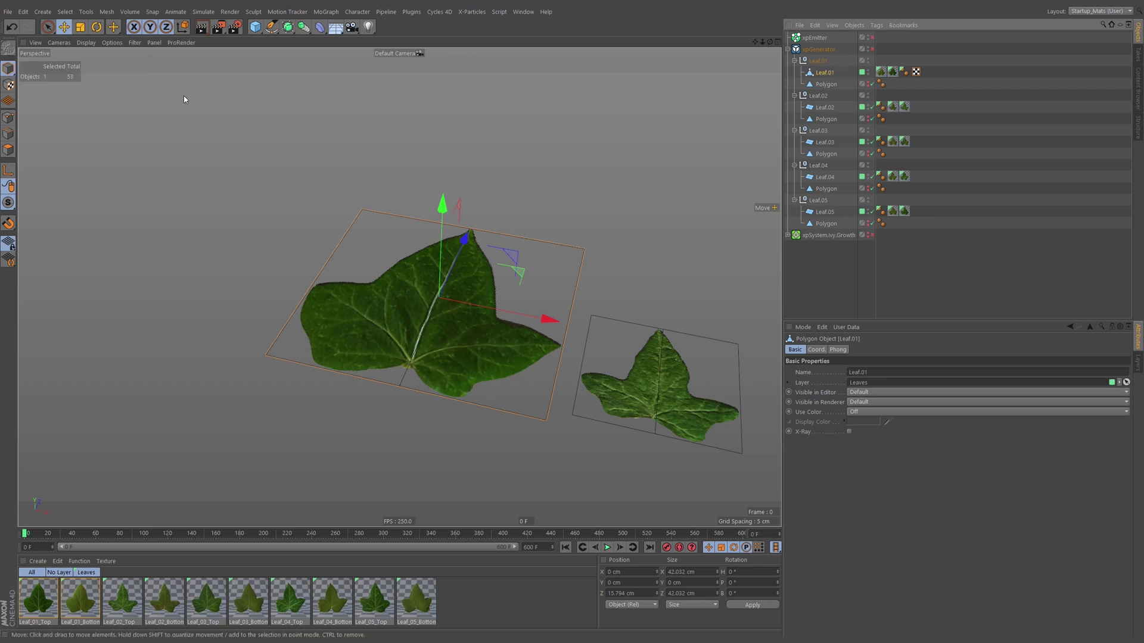
click(8, 150)
click(523, 304)
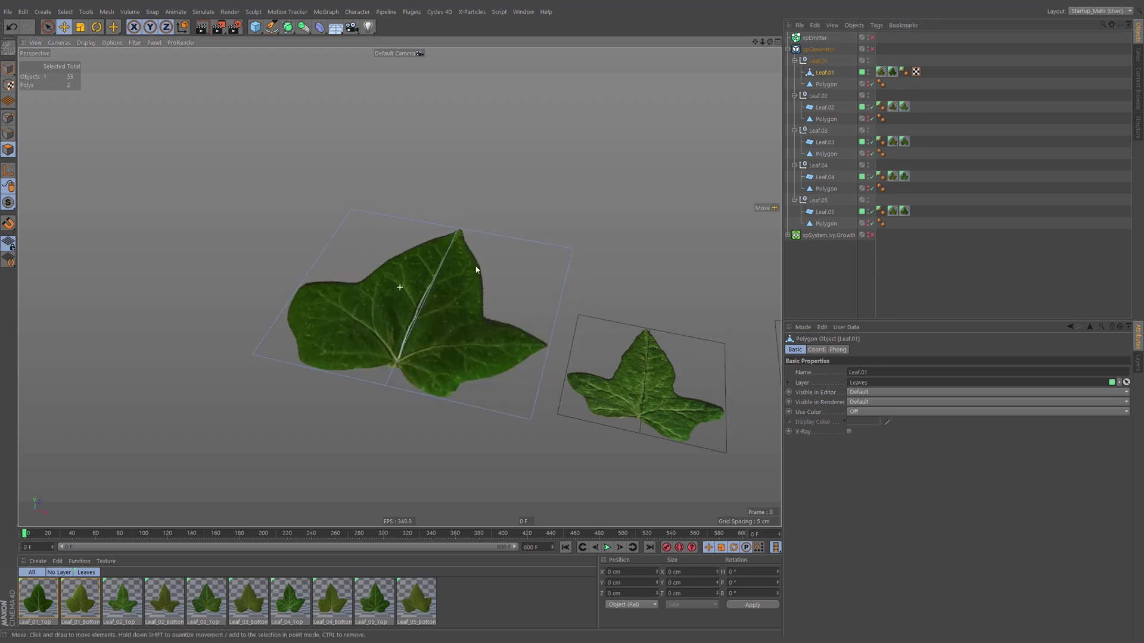
click(469, 301)
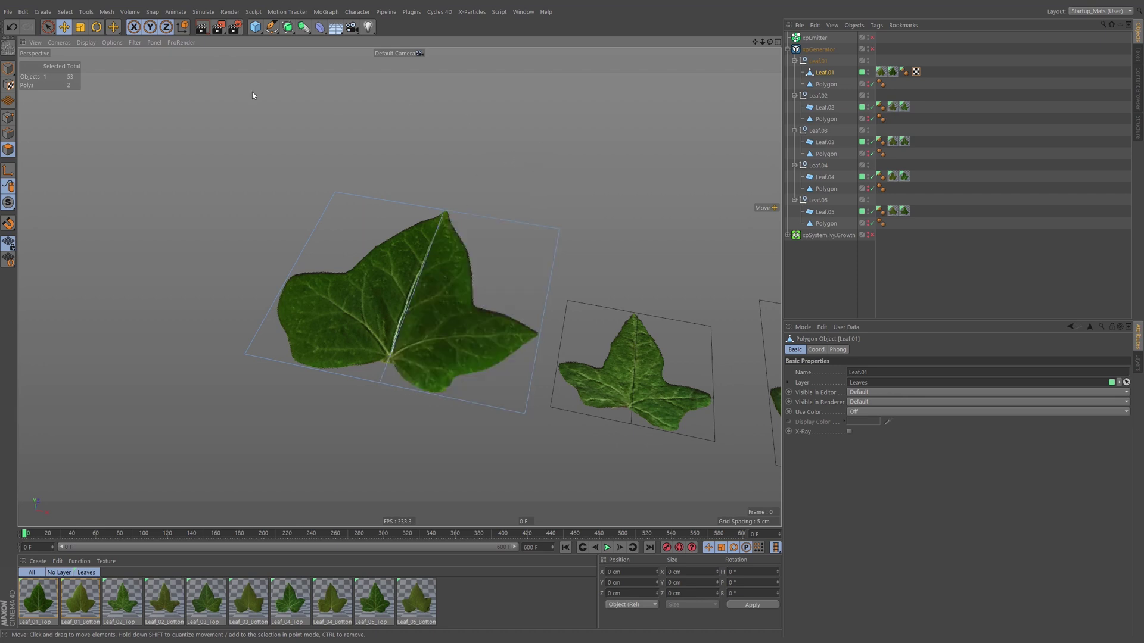
Cut a loop across the width of Leaf.01 at 50 % with the Loop/Path Cut tool.
click(107, 12)
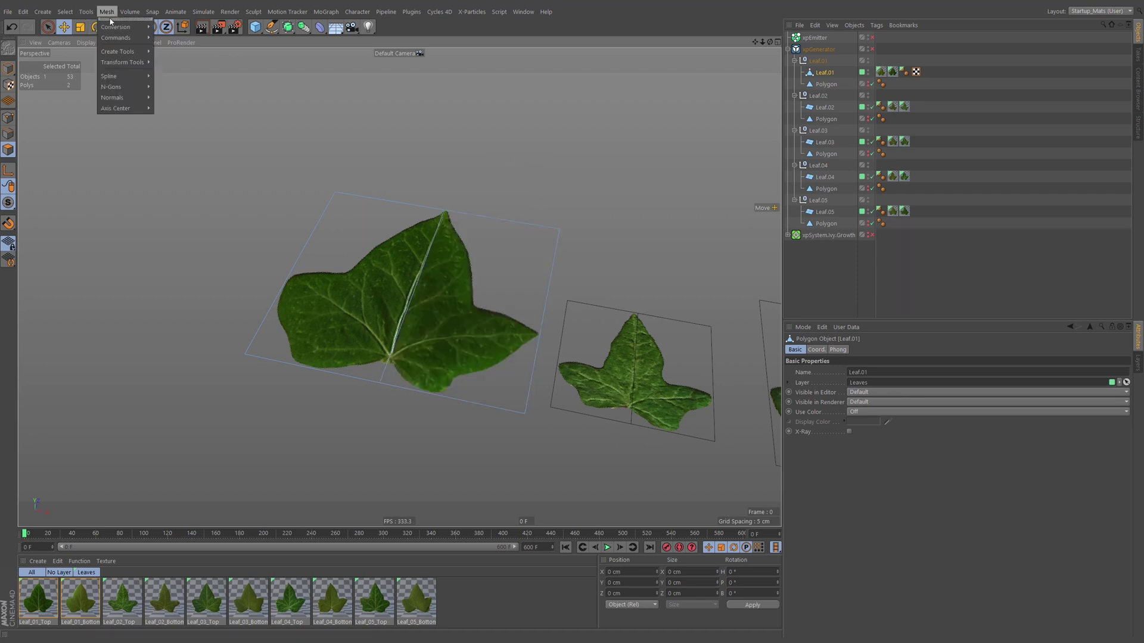
mouse_move(121, 55)
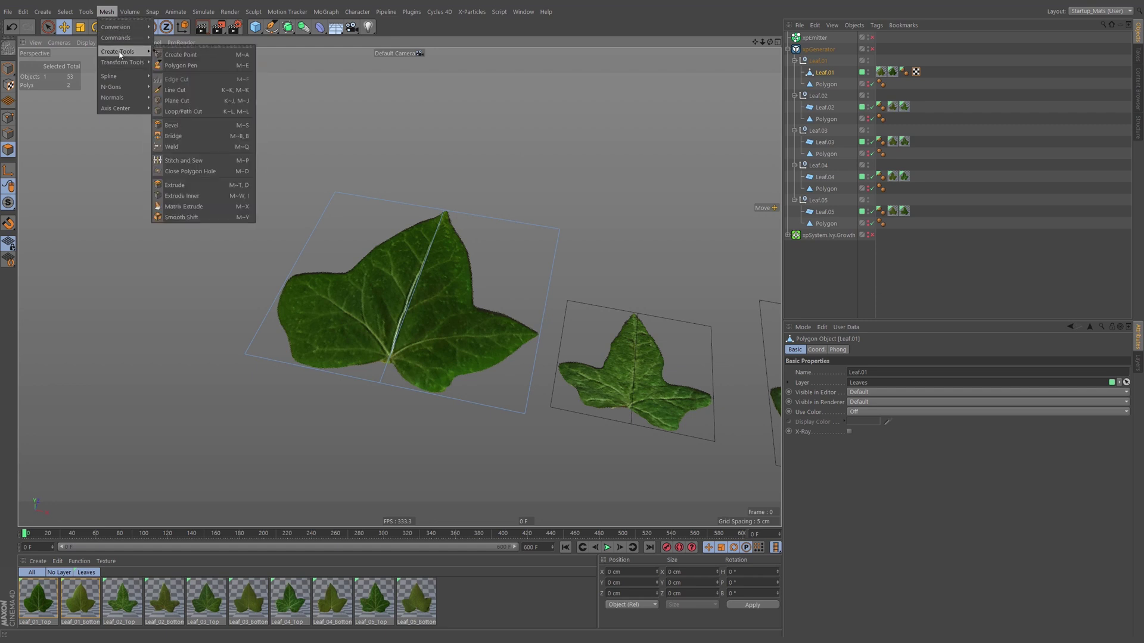
click(189, 112)
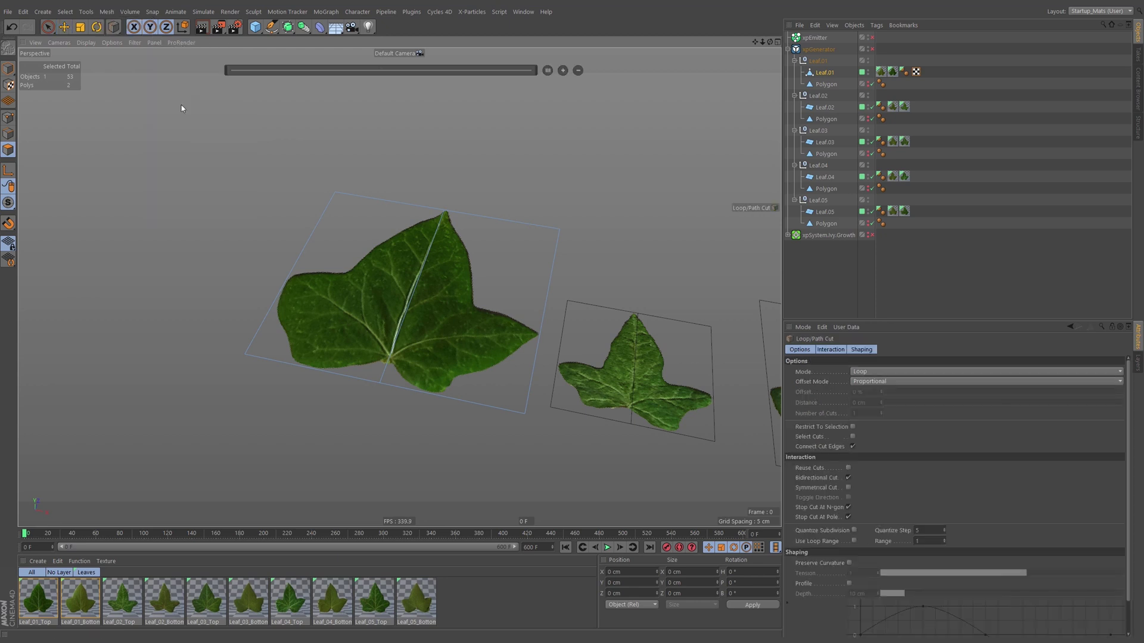
click(545, 312)
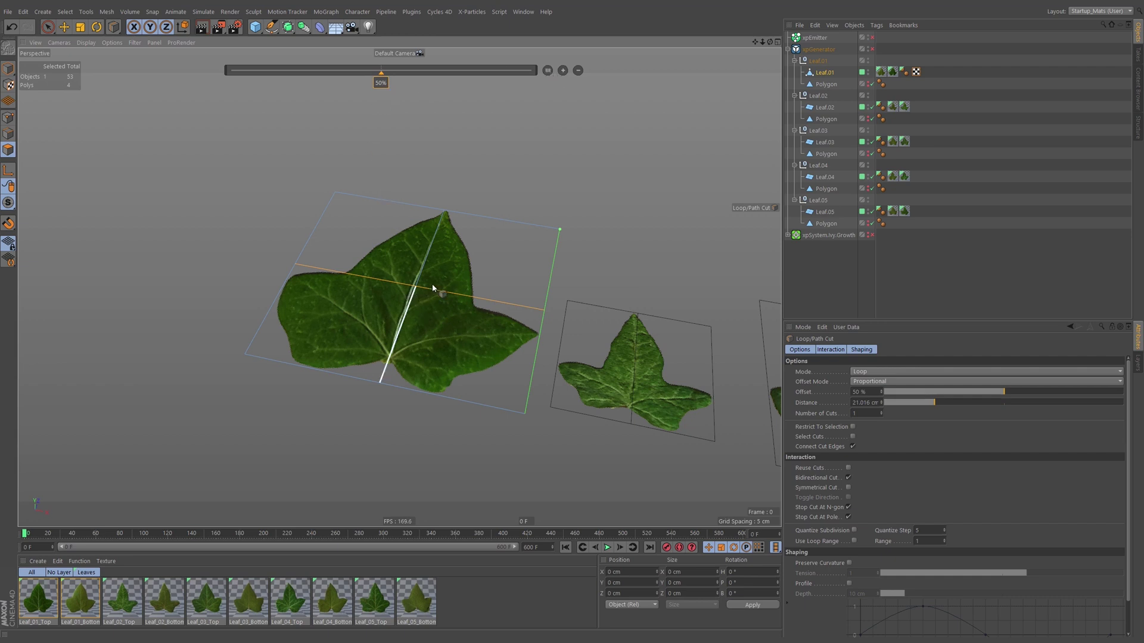
alt+drag(408, 351, 484, 314)
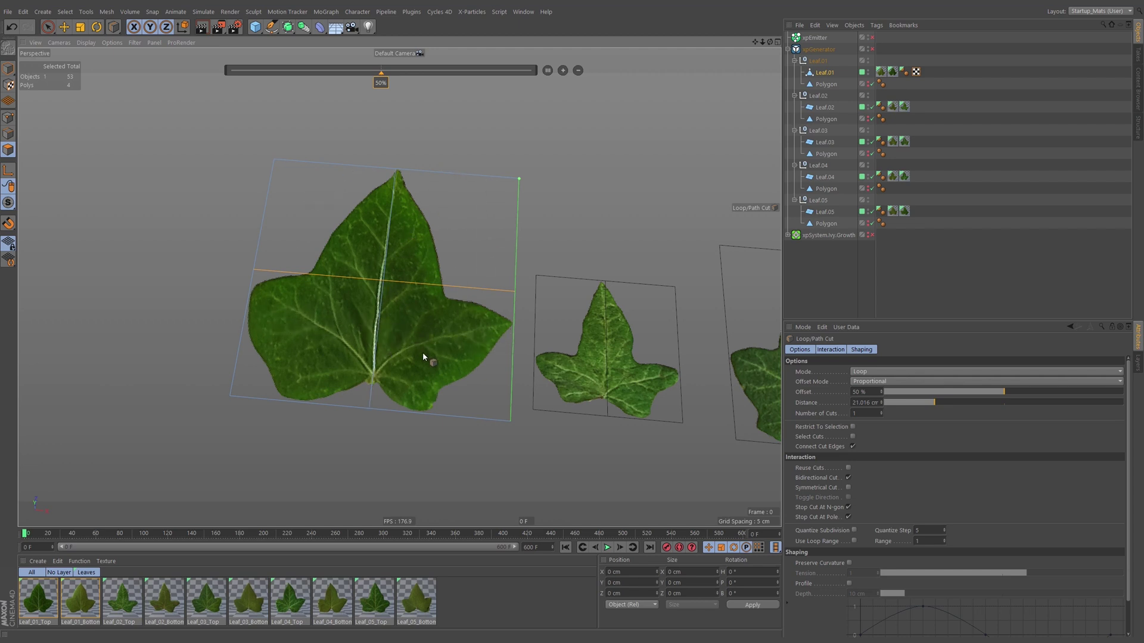
alt+drag(607, 291, 439, 250)
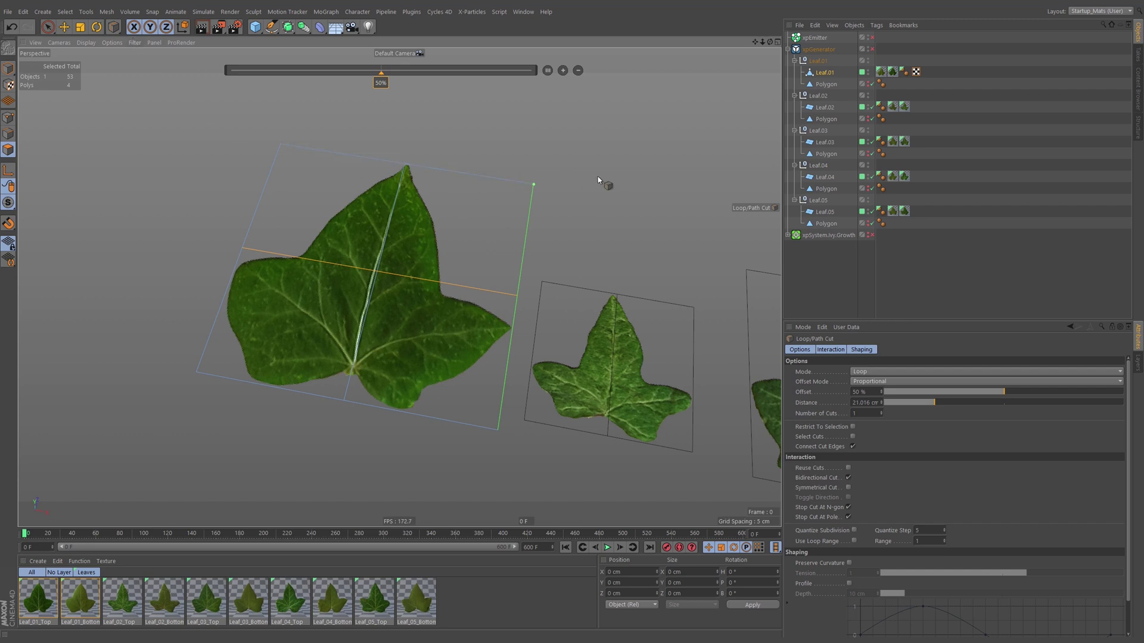
Subdivide the Leaf.01 mesh with a subdivision value of 2.
key(u)
key(s)
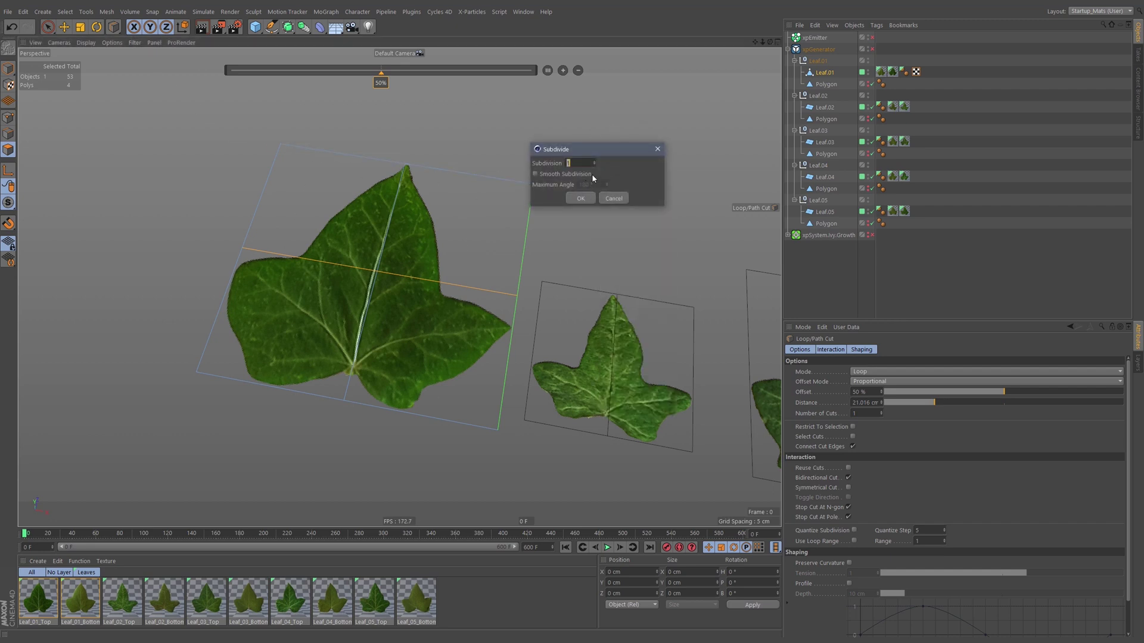
click(583, 201)
click(556, 164)
text(2)
click(580, 200)
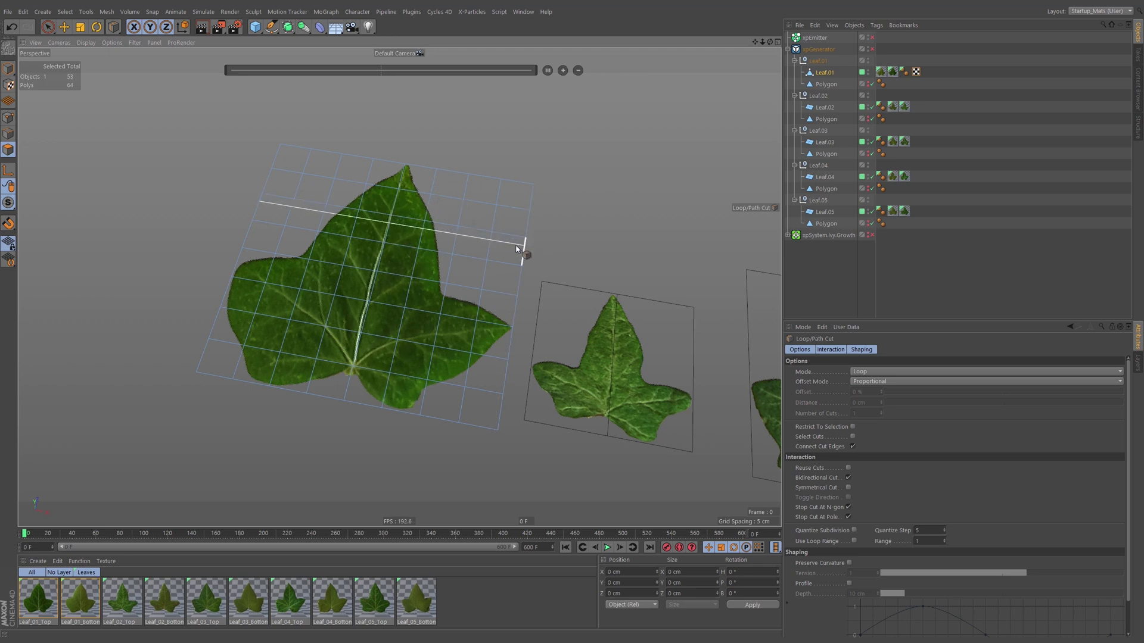
Activate the Move tool and frame Leaf.01 in the Top view.
alt+drag(417, 335, 412, 167)
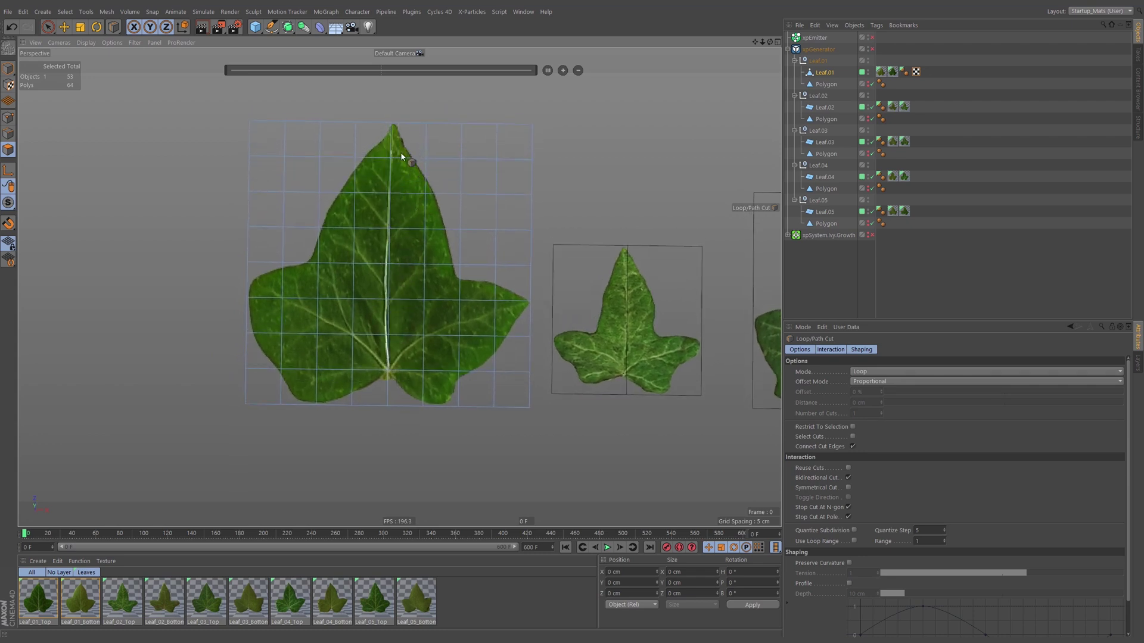
key(e)
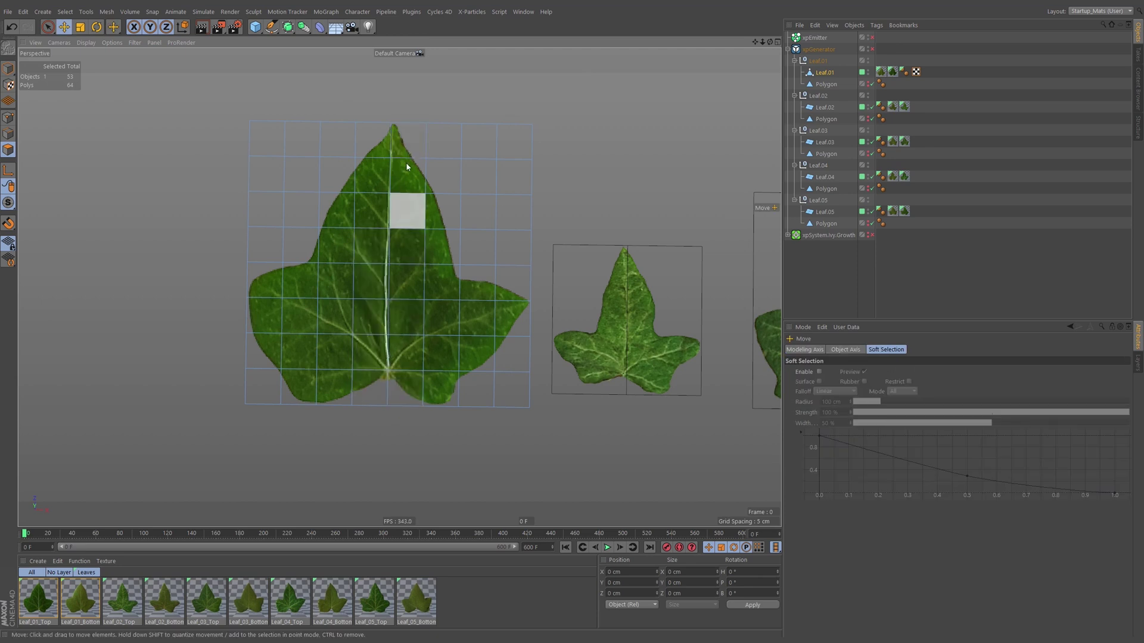
alt+drag(467, 210, 377, 245)
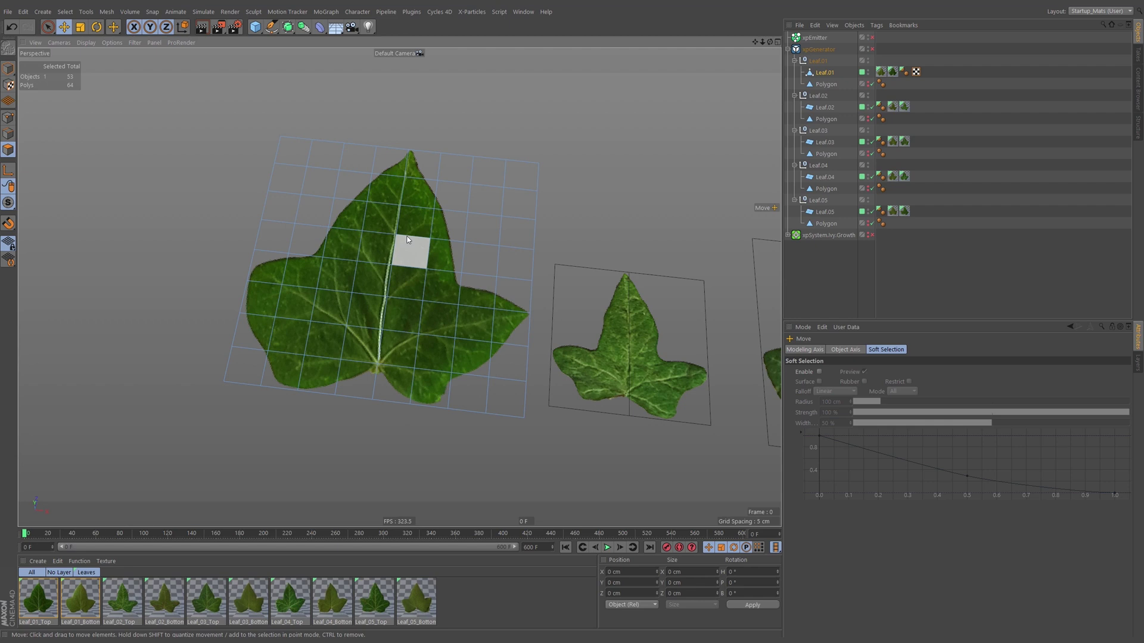
key(F2)
alt+right_drag(194, 275, 397, 286)
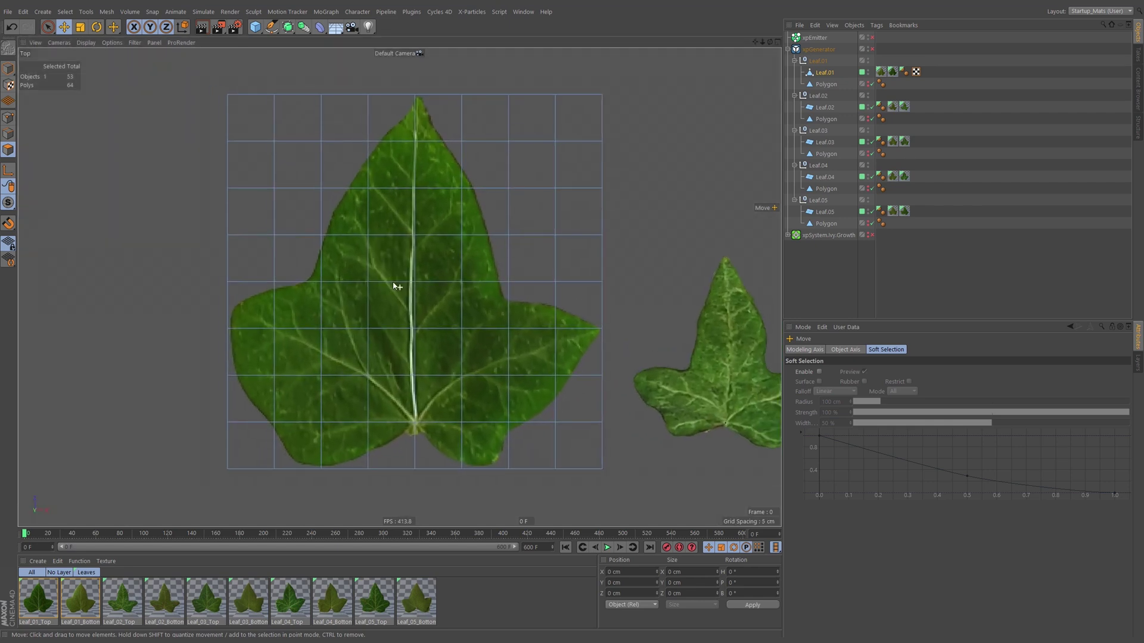
Switch Leaf.01 to point editing mode with its whole grid framed.
scroll(394, 275, up, 2)
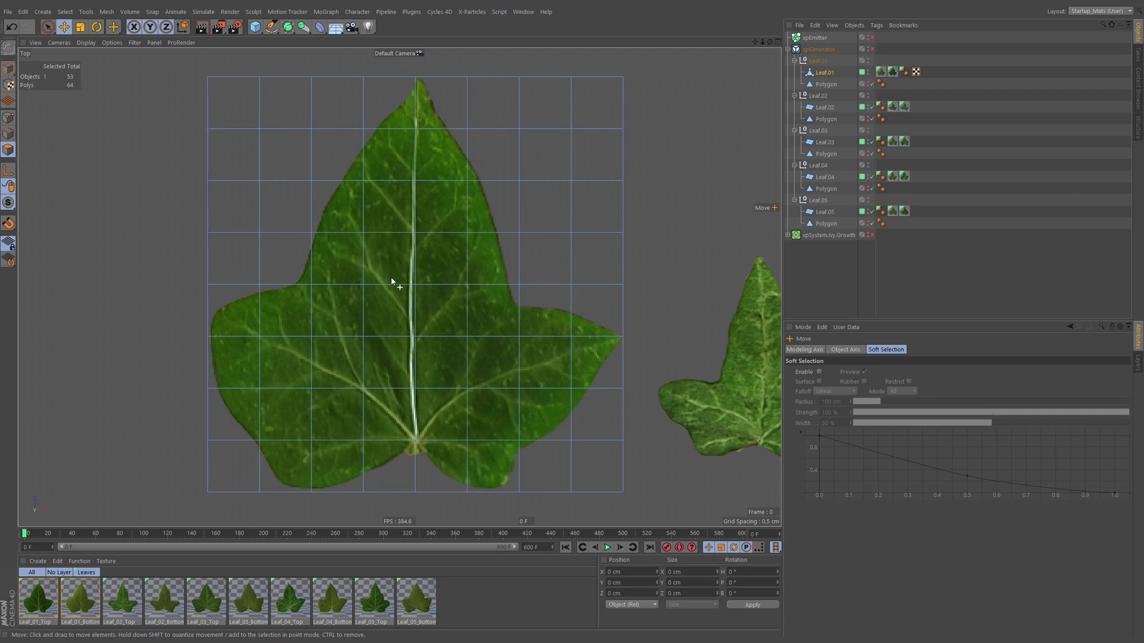
click(9, 117)
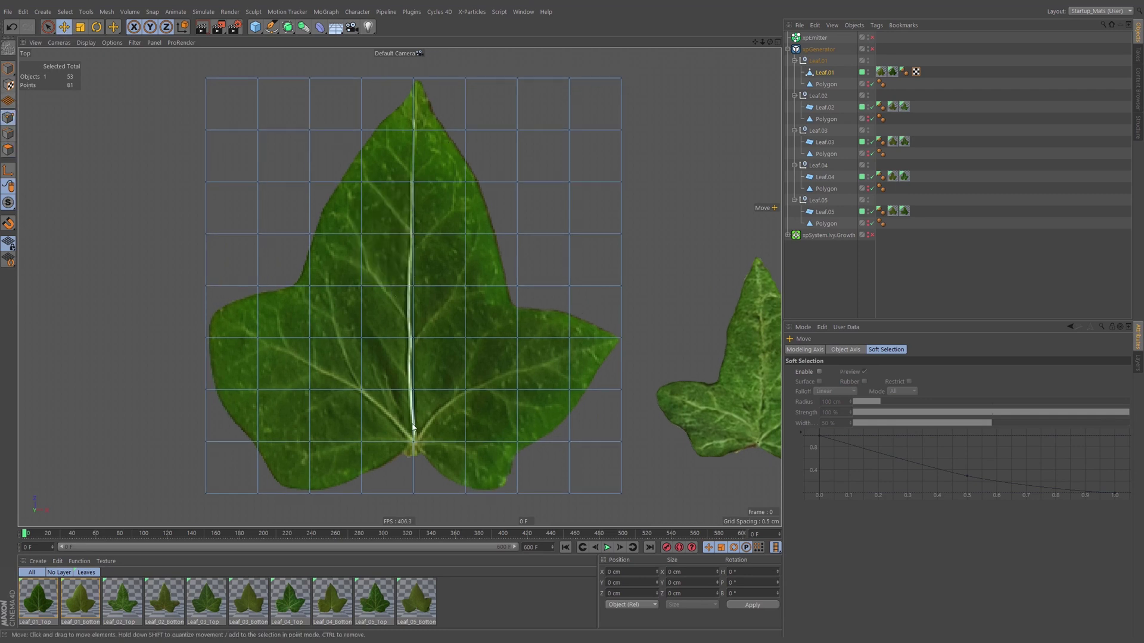
Try a 1024x1024 texture preview size on the Leaf_01_Top material and return it to Default.
click(33, 607)
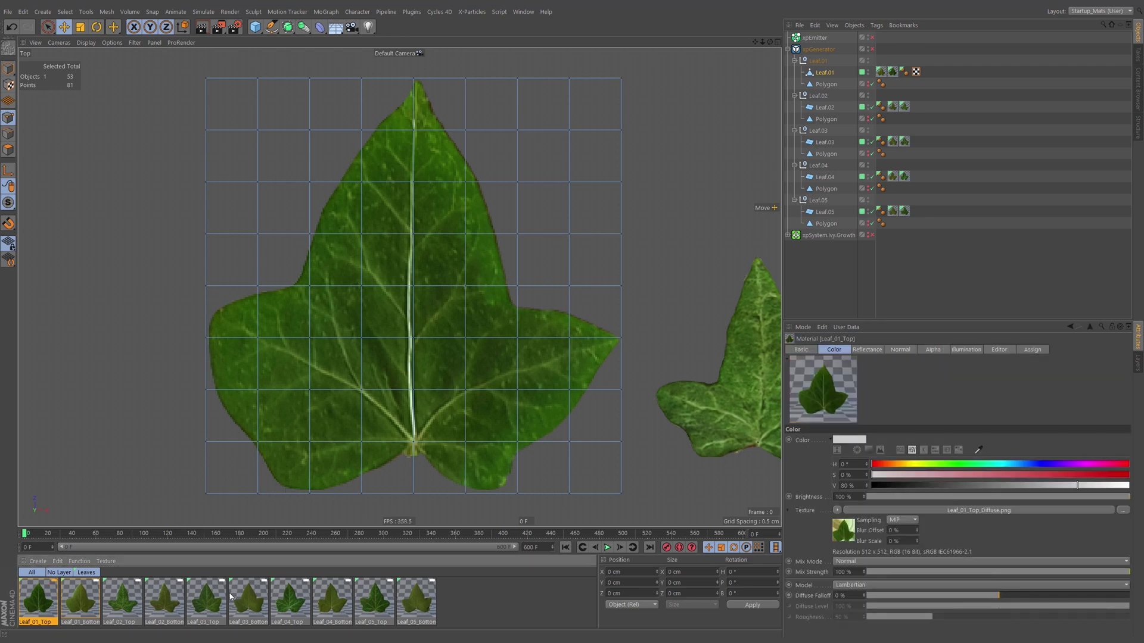
click(998, 352)
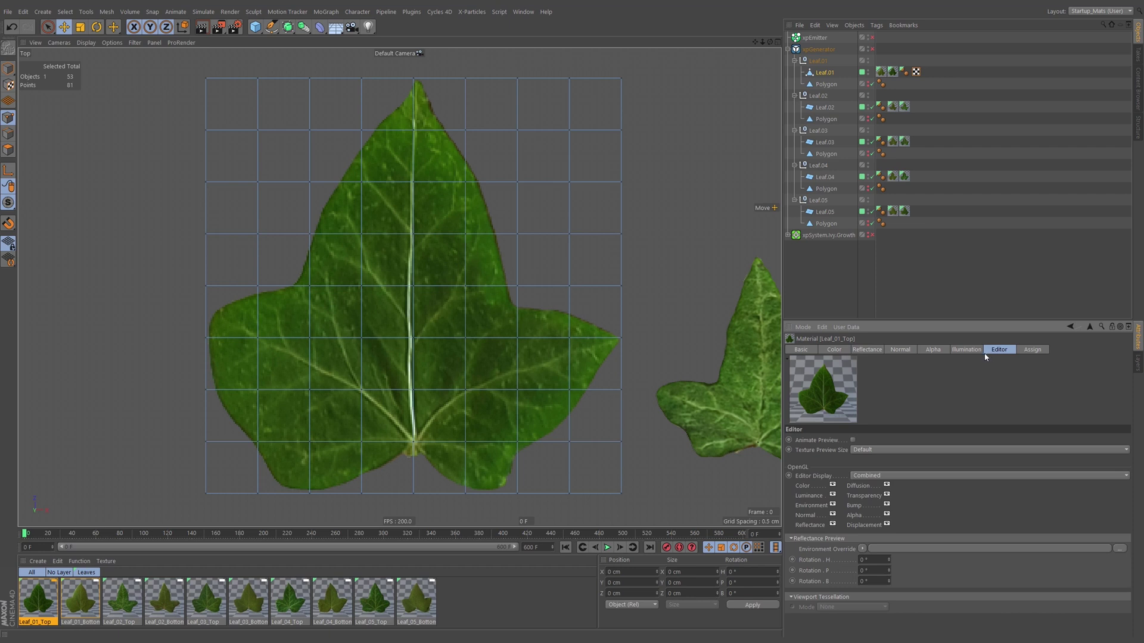
click(868, 451)
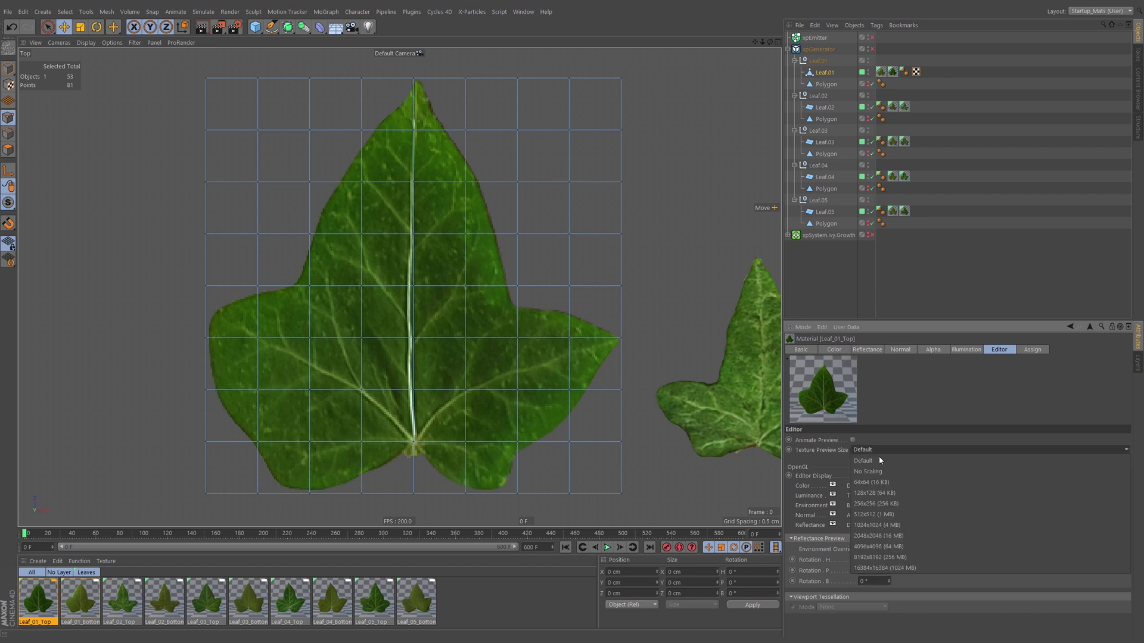
click(893, 527)
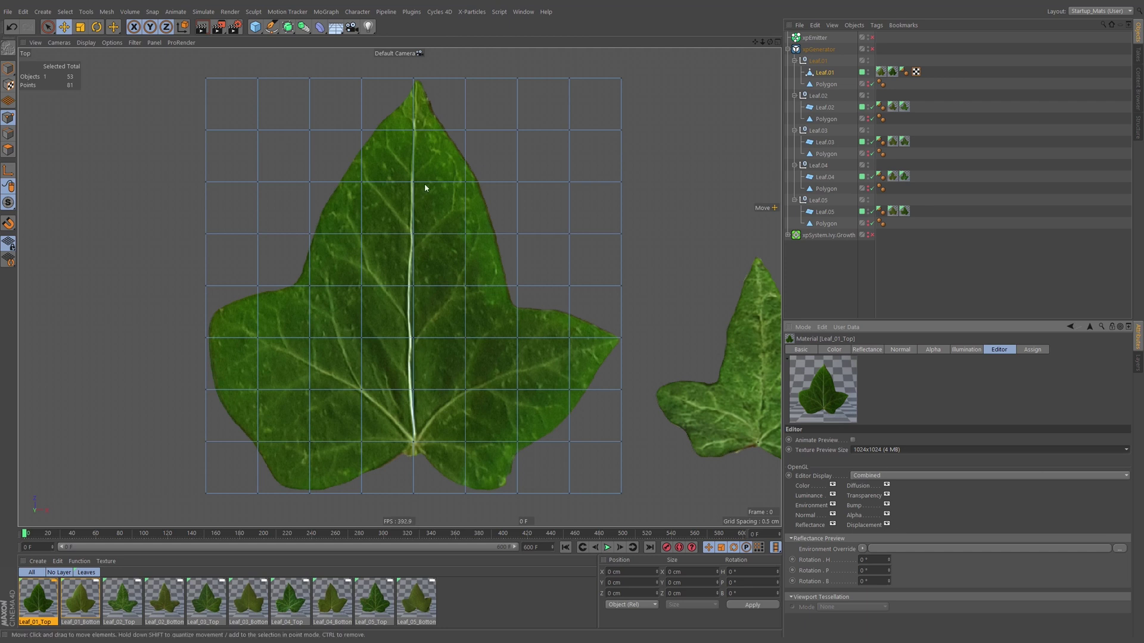
click(878, 451)
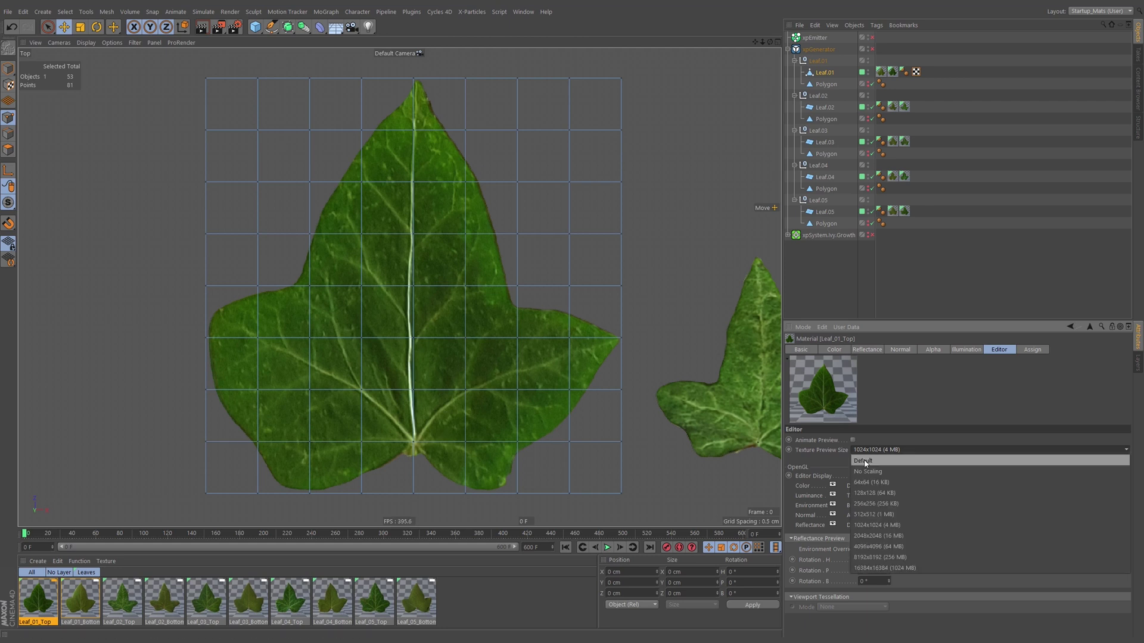
click(877, 475)
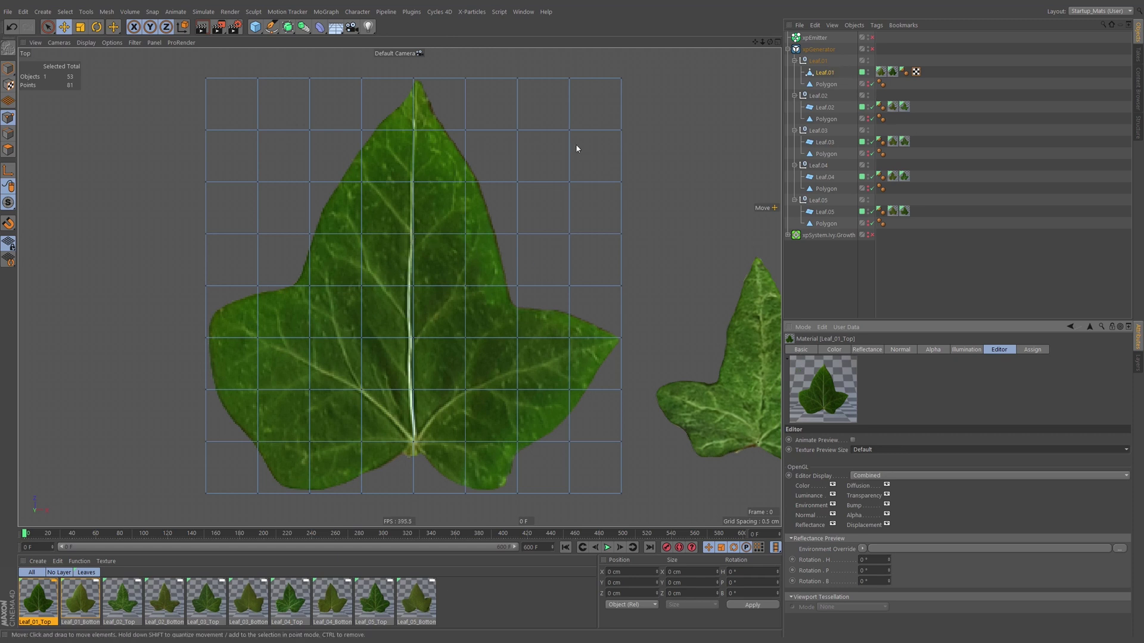
Shift the third centre-line point from Leaf.01's tip about 0.2 cm onto the midrib and lock movement in Y and Z.
click(413, 237)
click(421, 191)
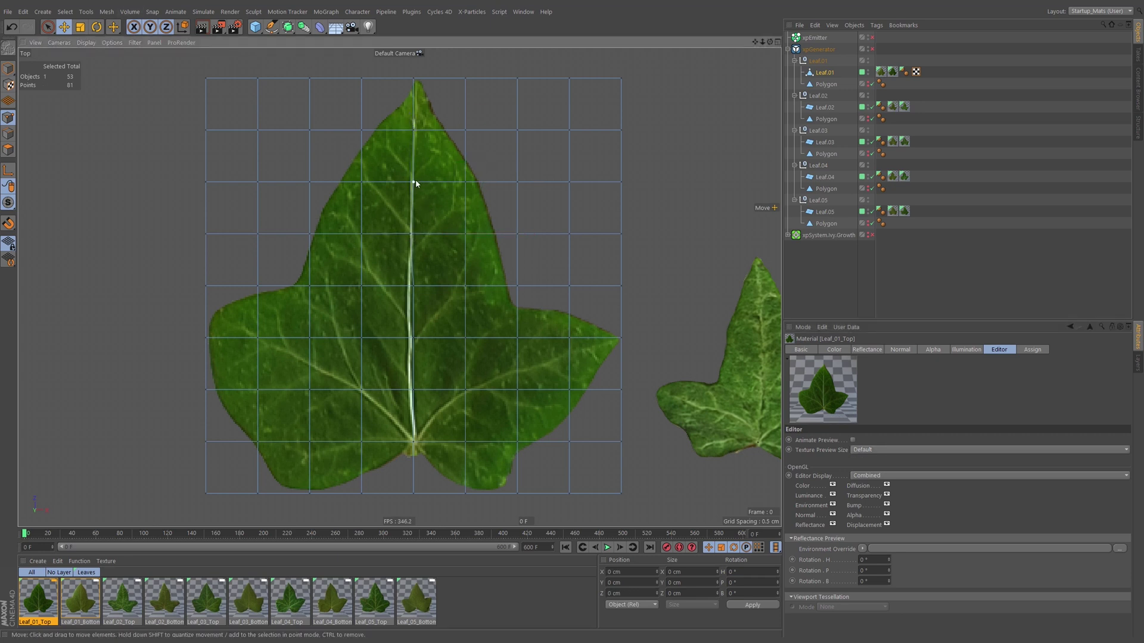
click(415, 181)
drag(435, 182, 435, 181)
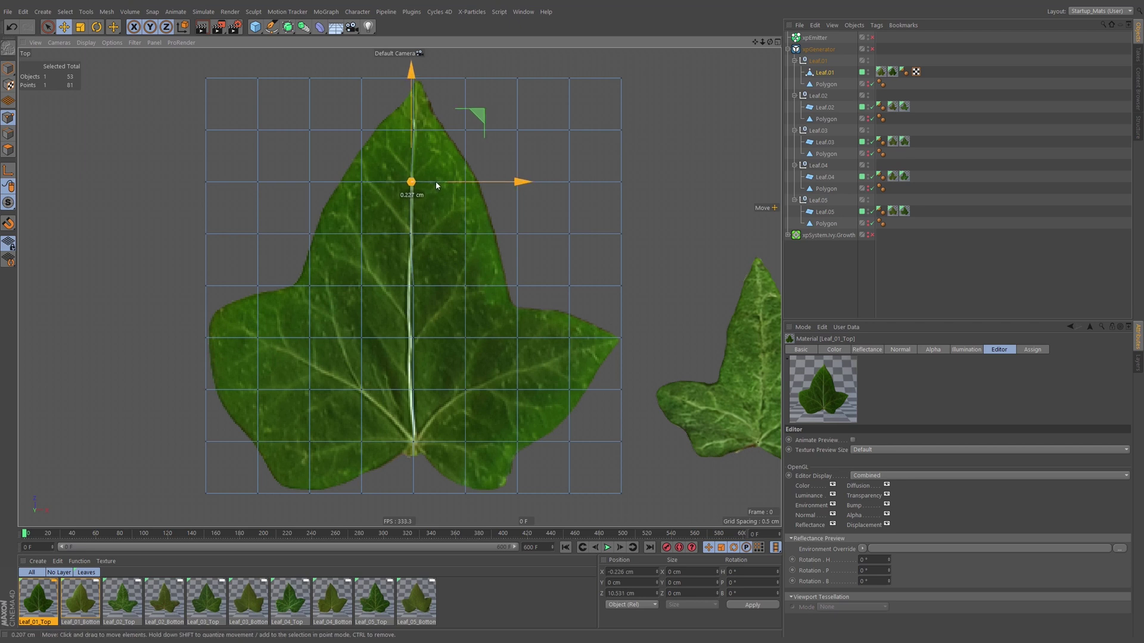
click(150, 27)
click(166, 27)
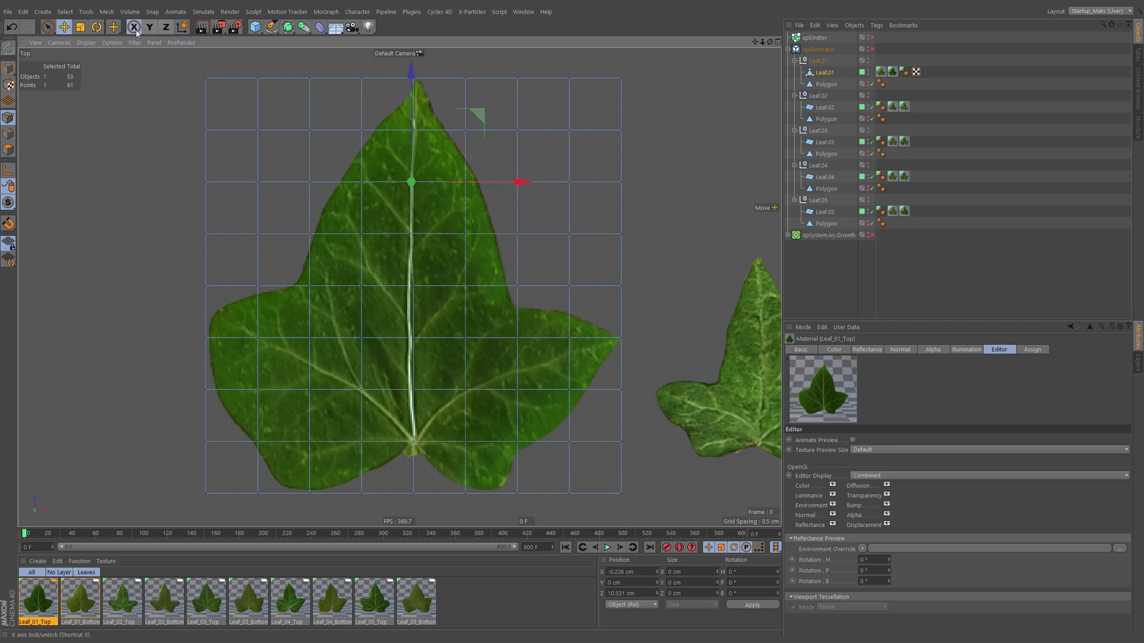
Align the remaining centre-line points of Leaf.01 with the curved midrib, moving them only along X.
click(432, 298)
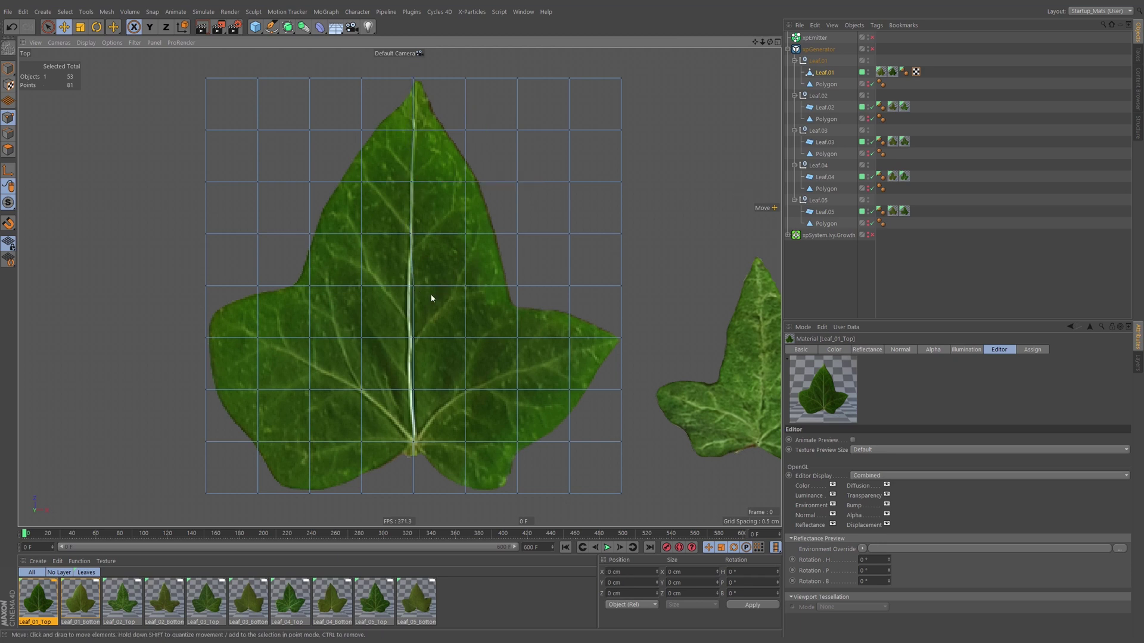
drag(414, 287, 410, 289)
click(415, 317)
drag(414, 340, 410, 343)
click(419, 404)
click(412, 390)
click(412, 467)
click(416, 81)
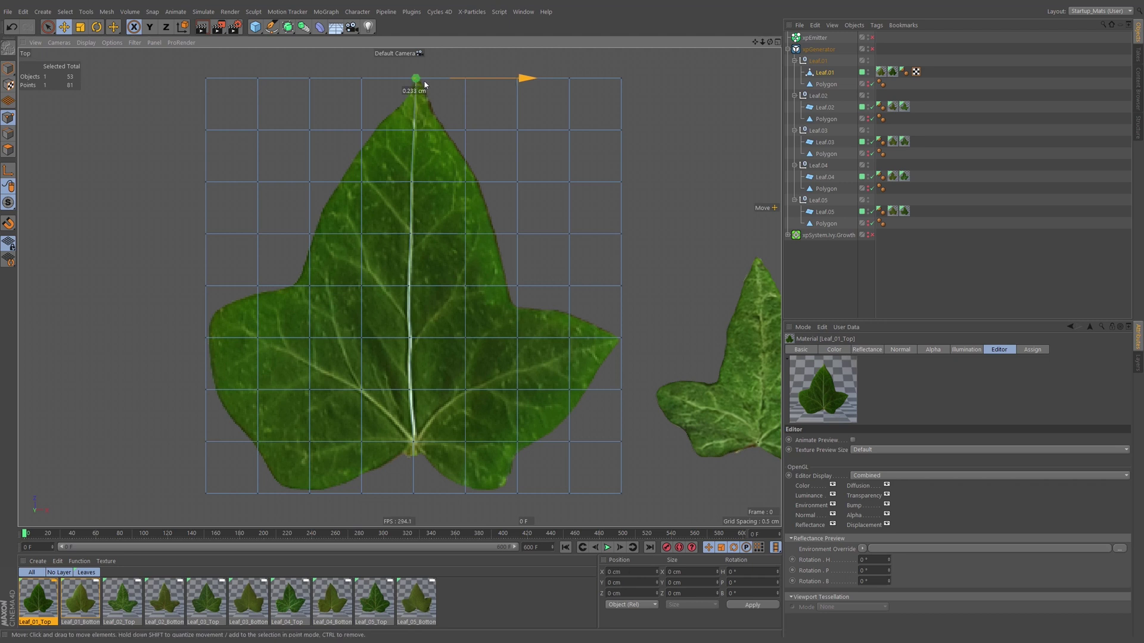
click(479, 397)
Examine Leaf.01 from several angles in the Perspective view and review its top and bottom texture tag settings.
key(F1)
key(o)
alt+drag(413, 298, 452, 351)
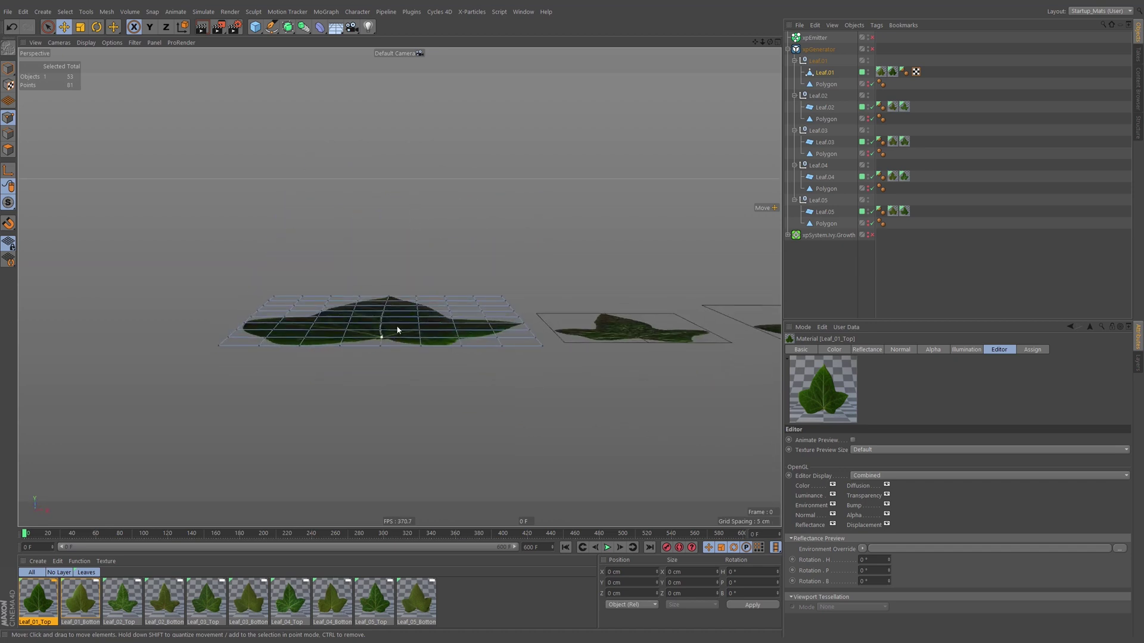
alt+drag(383, 247, 468, 301)
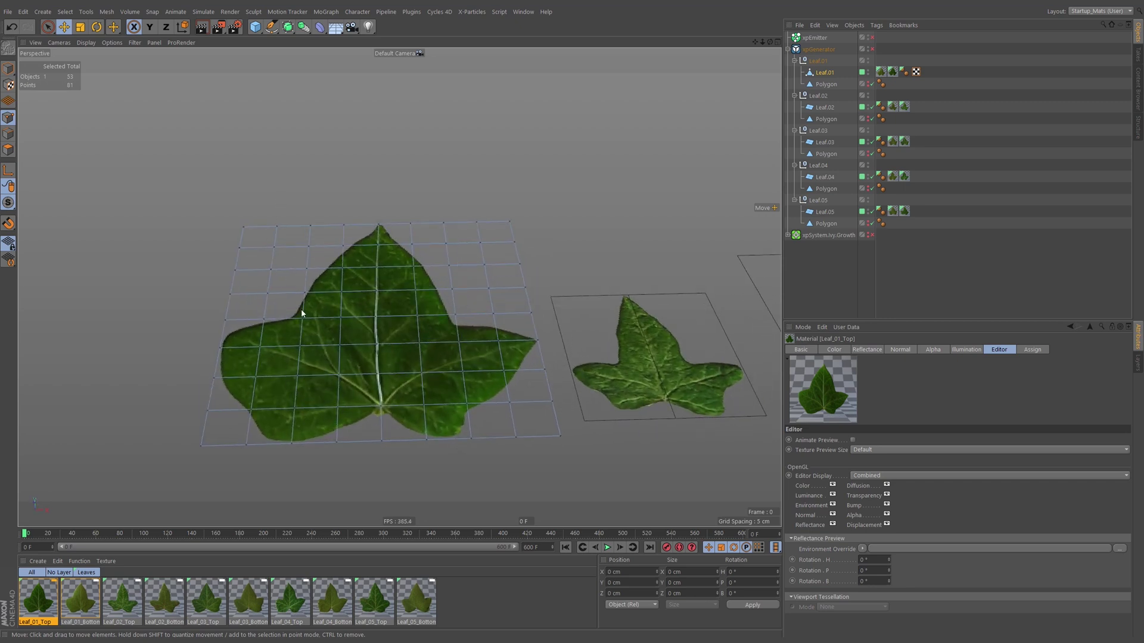
alt+drag(311, 367, 443, 309)
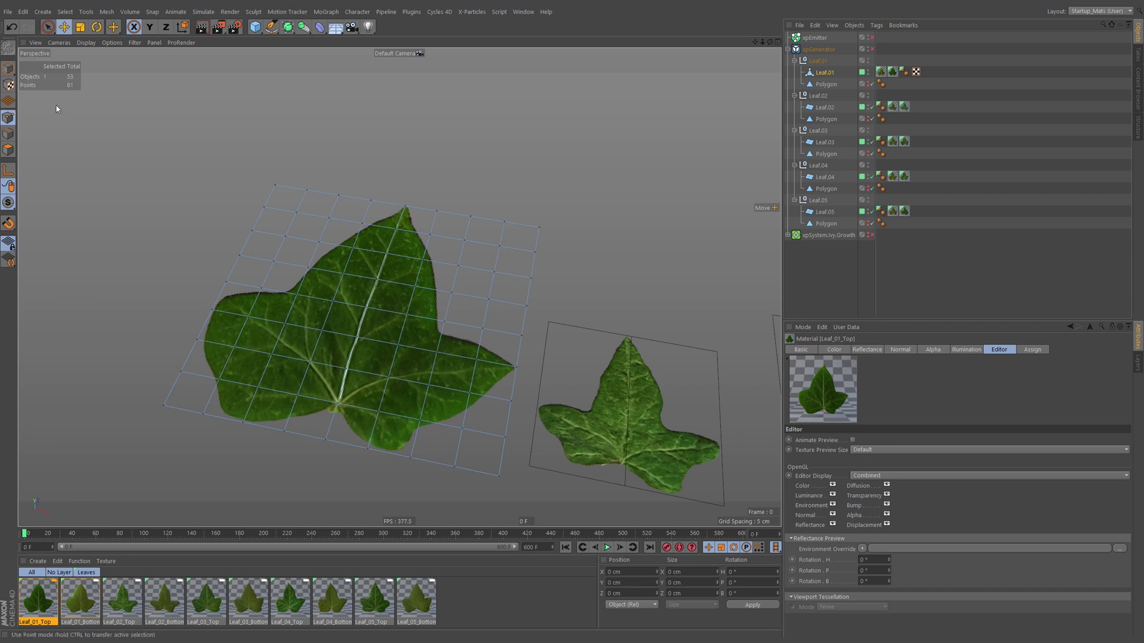
click(892, 72)
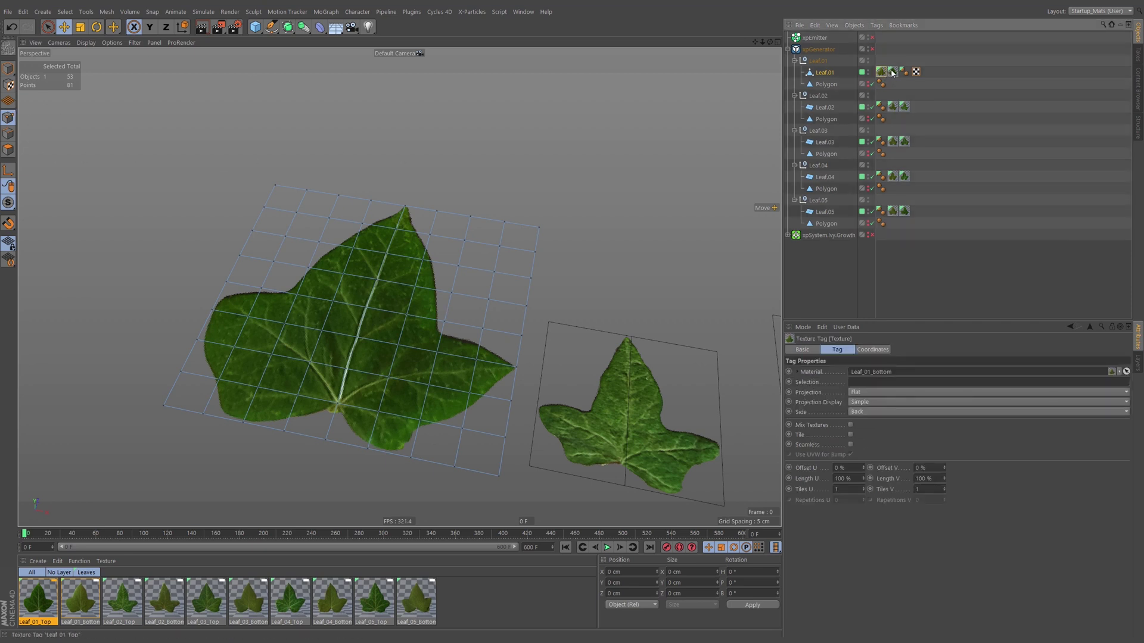
click(880, 73)
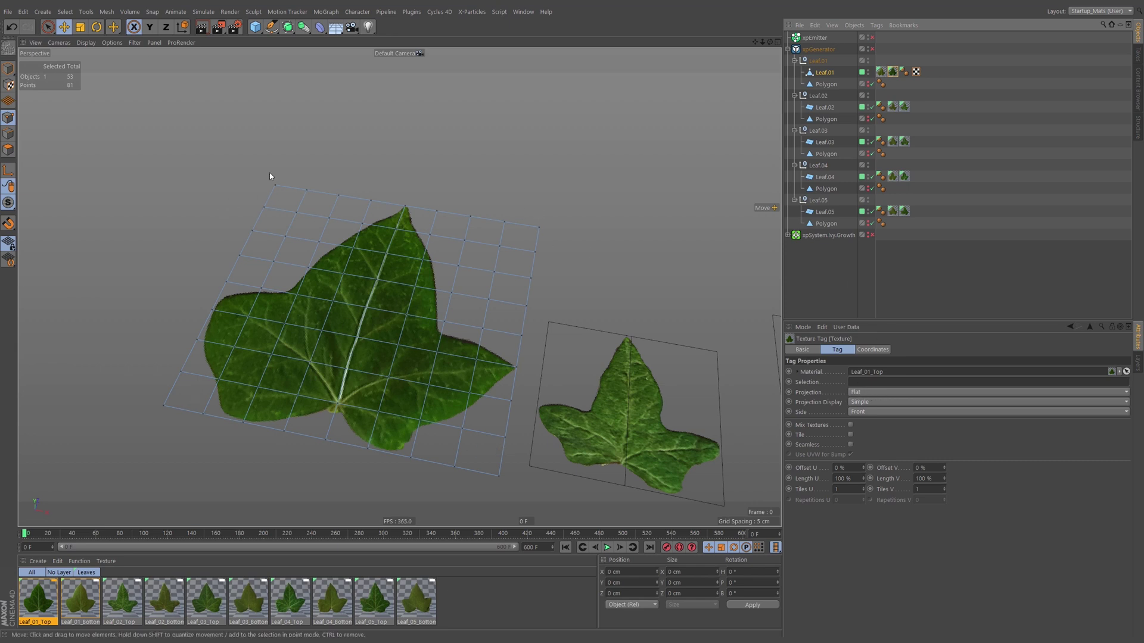
click(892, 72)
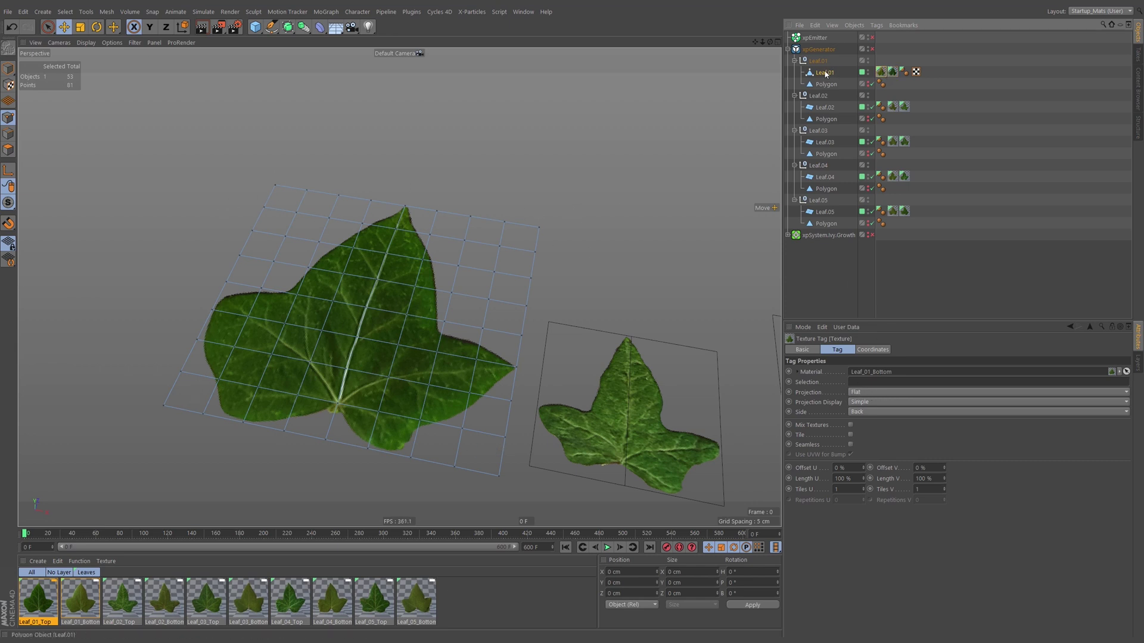
Select all polygons of Leaf.01 on one side of the midrib using Live Selection and Fill Selection.
click(825, 73)
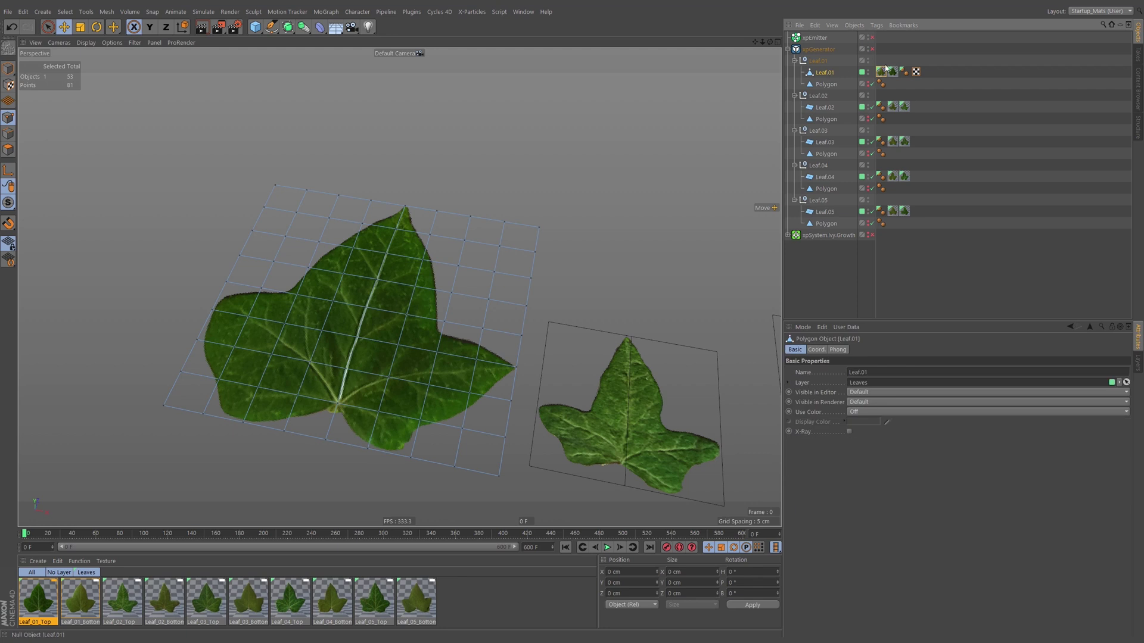
click(8, 149)
key(9)
drag(414, 222, 369, 396)
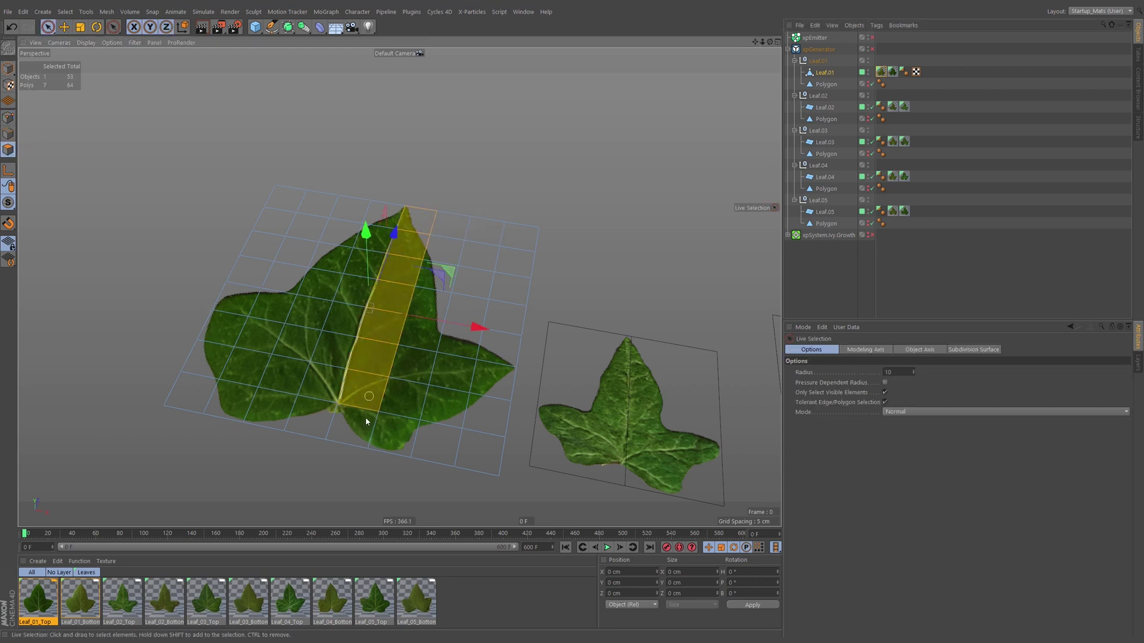
key(u)
key(f)
click(439, 359)
Try moving the selected half of Leaf.01 and activate the Rotate tool for it.
key(e)
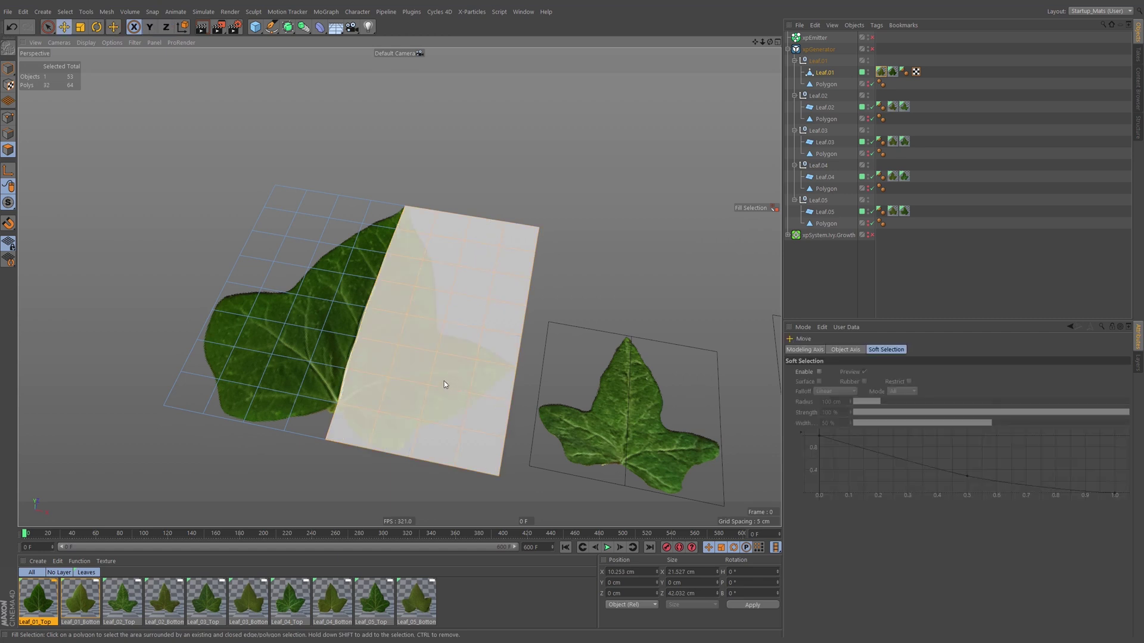
drag(416, 332, 452, 321)
key(r)
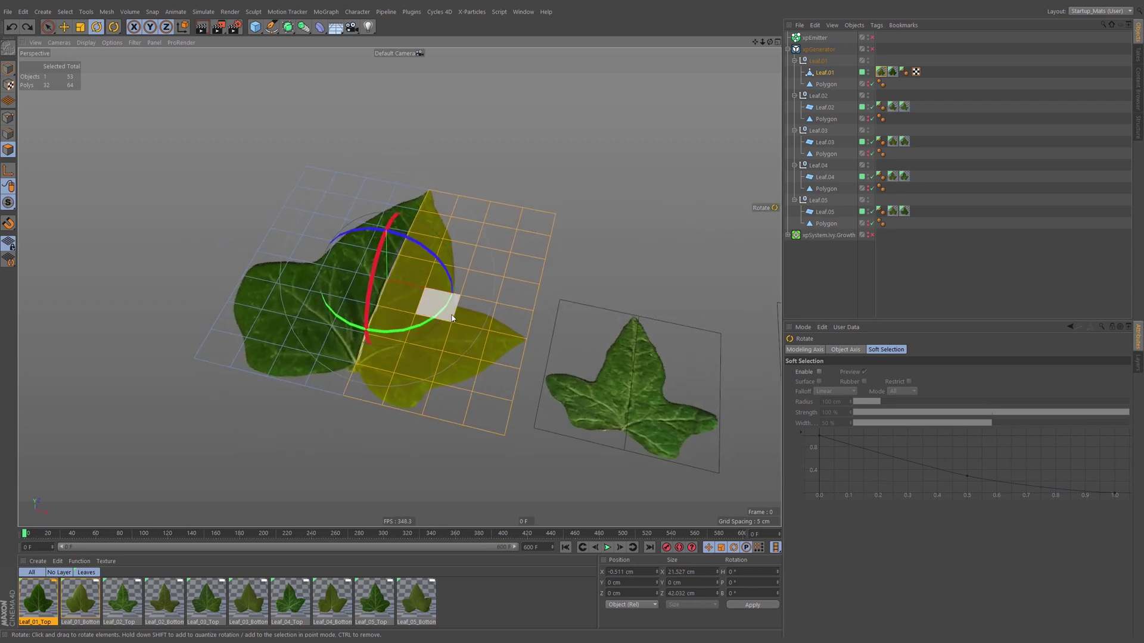
Inspect Leaf.01's UVW tag in an enlarged texture view window and close the window.
click(917, 72)
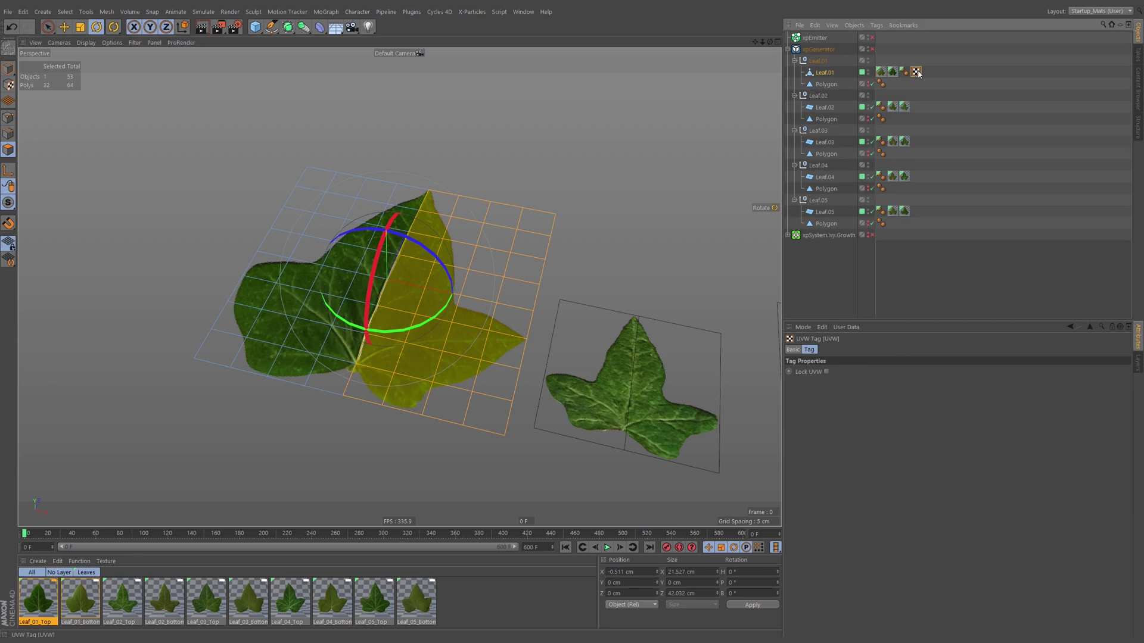
double_click(917, 72)
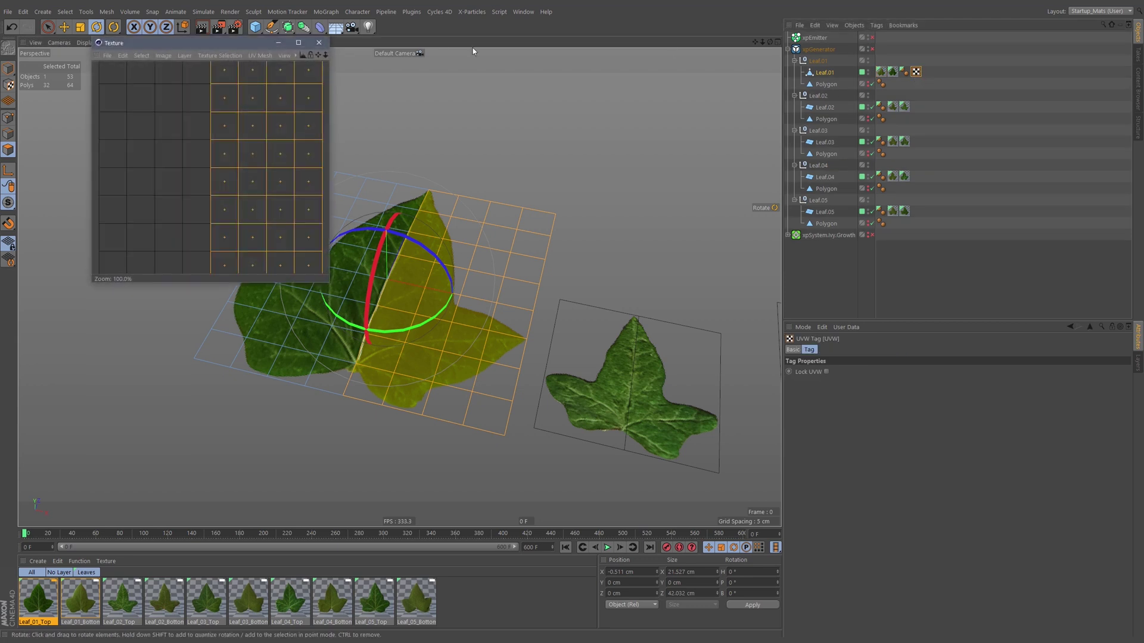
drag(227, 41, 486, 81)
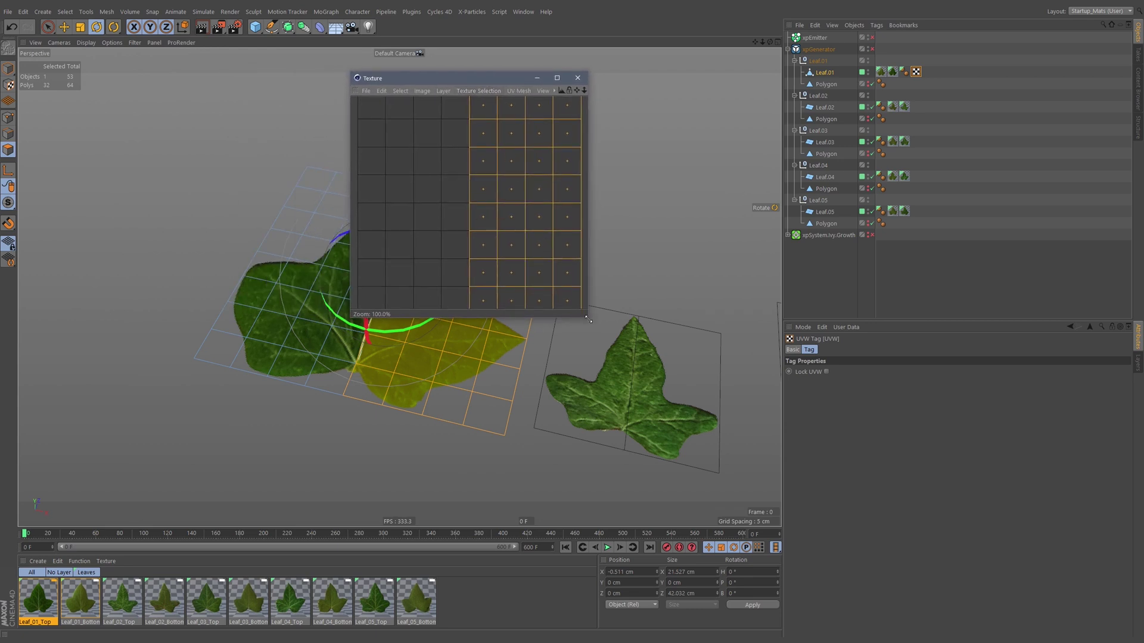
drag(588, 320, 660, 369)
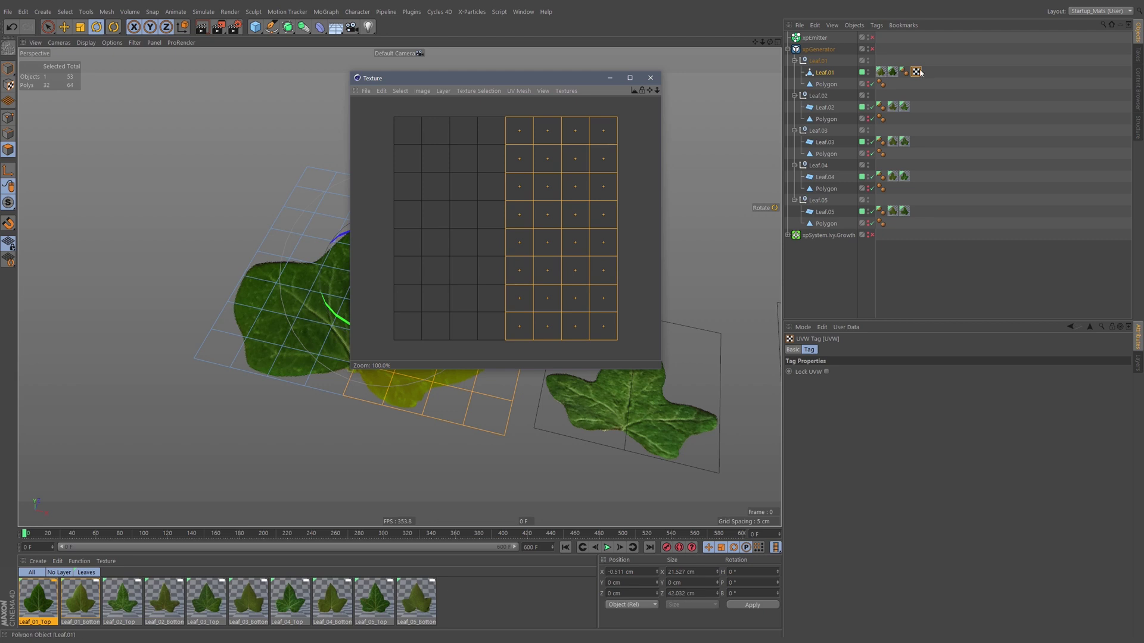
click(650, 78)
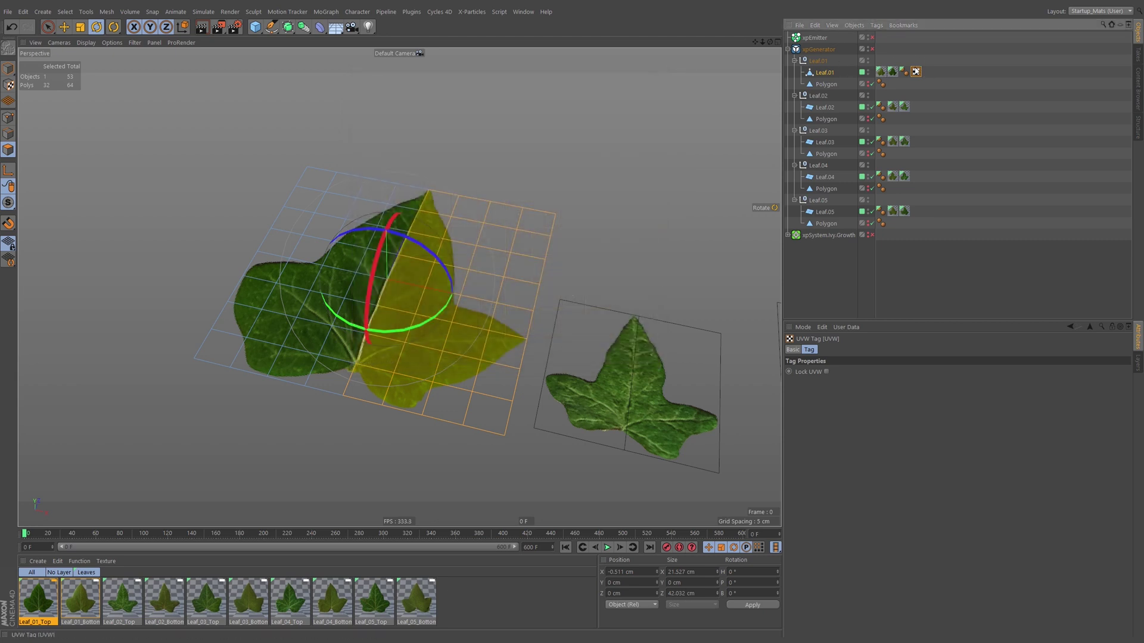
Delete Leaf.01's UVW tag and generate new UVW coordinates from its Leaf_01_Top texture tag.
key(Delete)
click(898, 73)
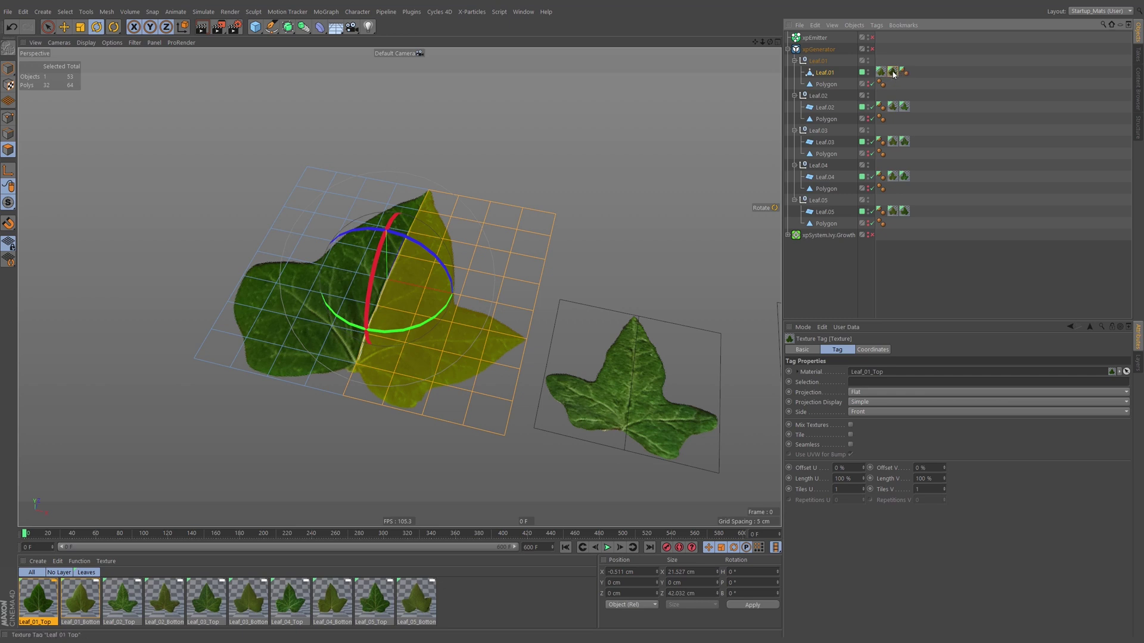
right_click(894, 74)
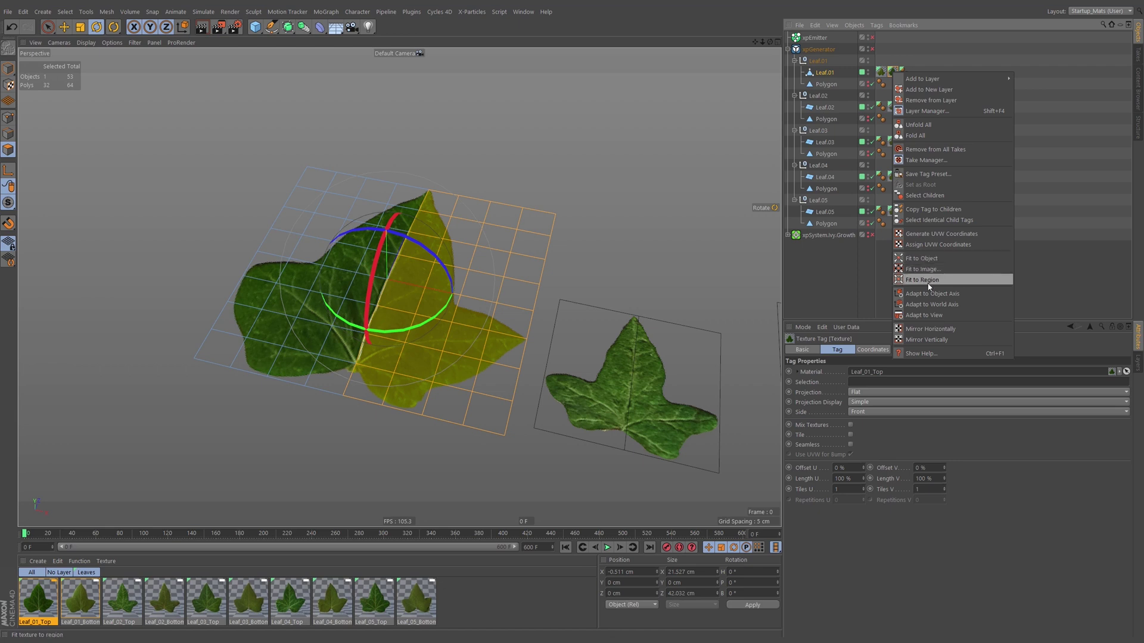
click(955, 235)
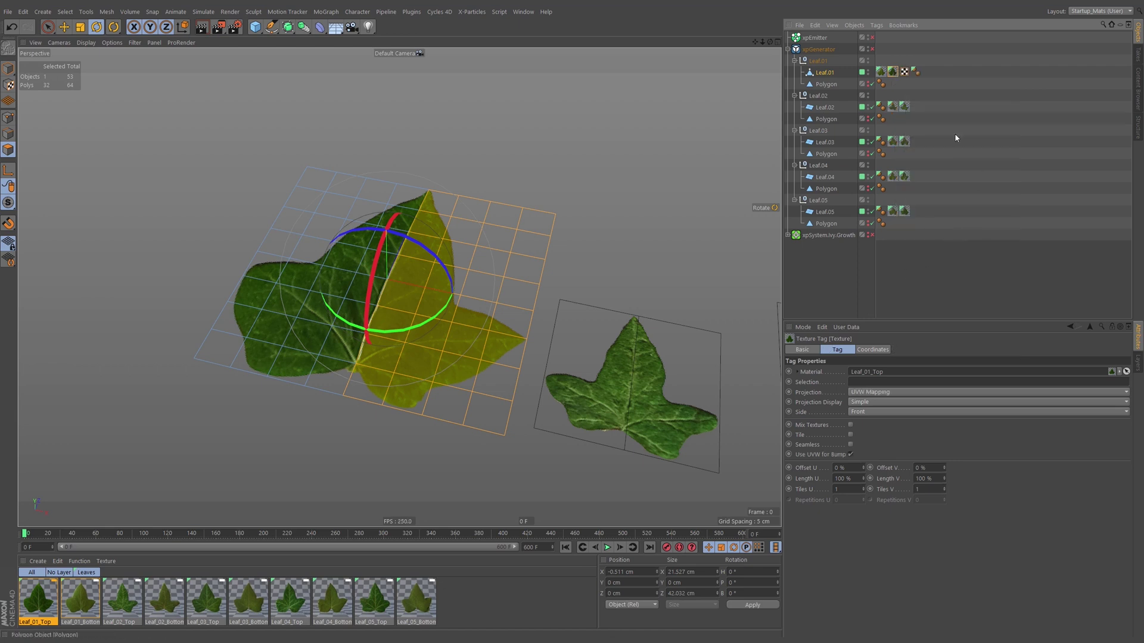
Check the newly generated UV mesh of Leaf.01 in the texture view and close it.
click(905, 73)
double_click(905, 72)
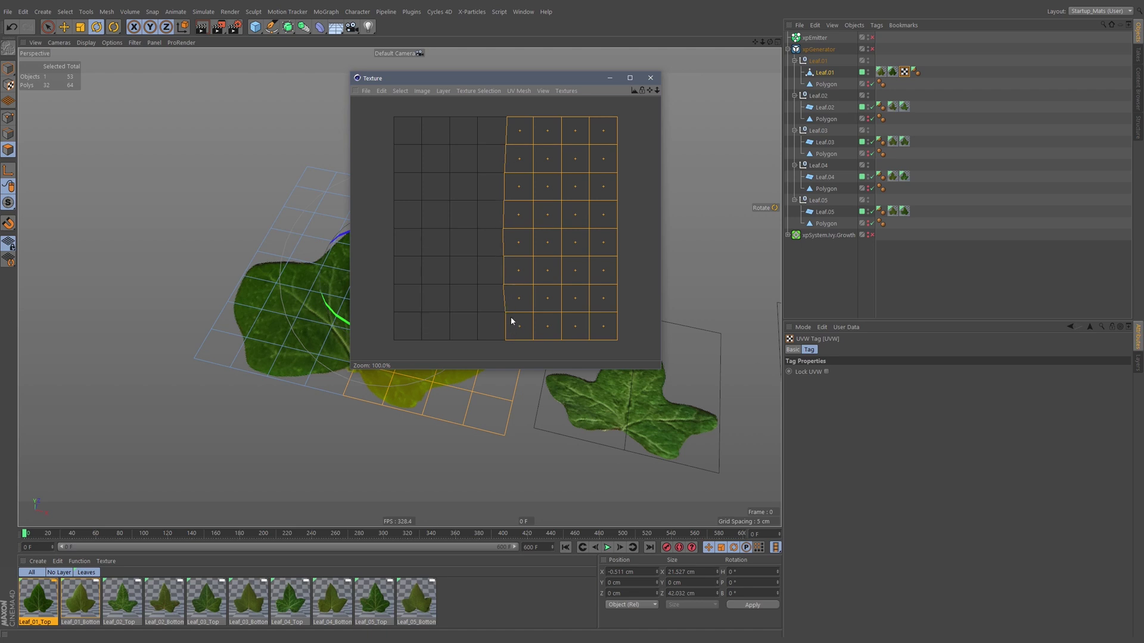
click(652, 79)
Compare the Leaf_01_Top and Leaf_01_Bottom texture tag settings and view the underside of Leaf.01.
click(893, 72)
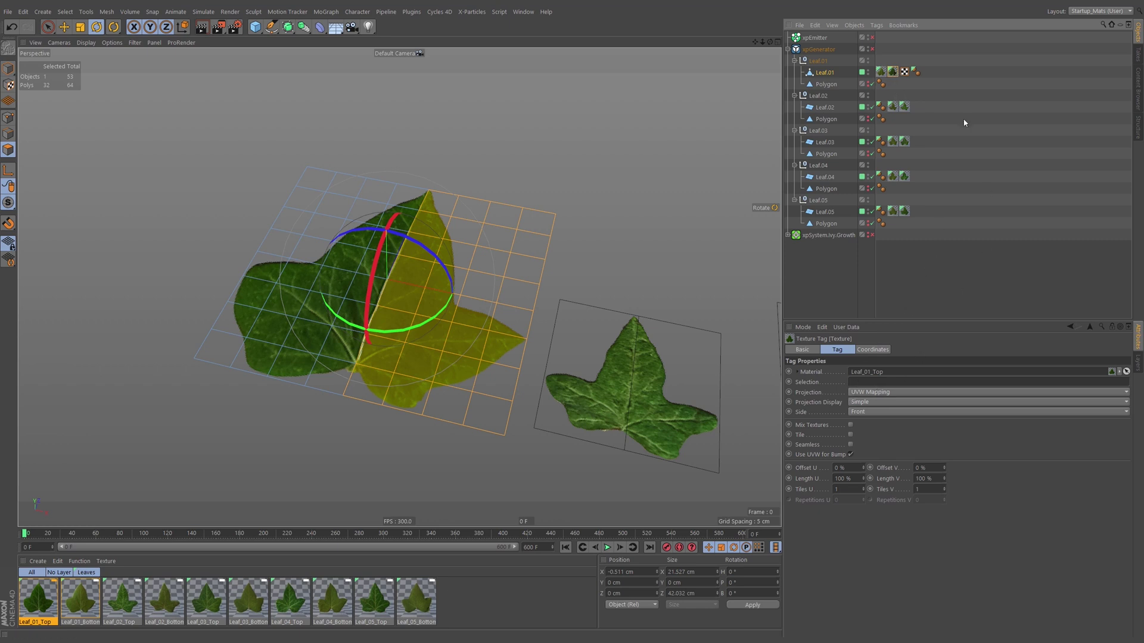
click(892, 72)
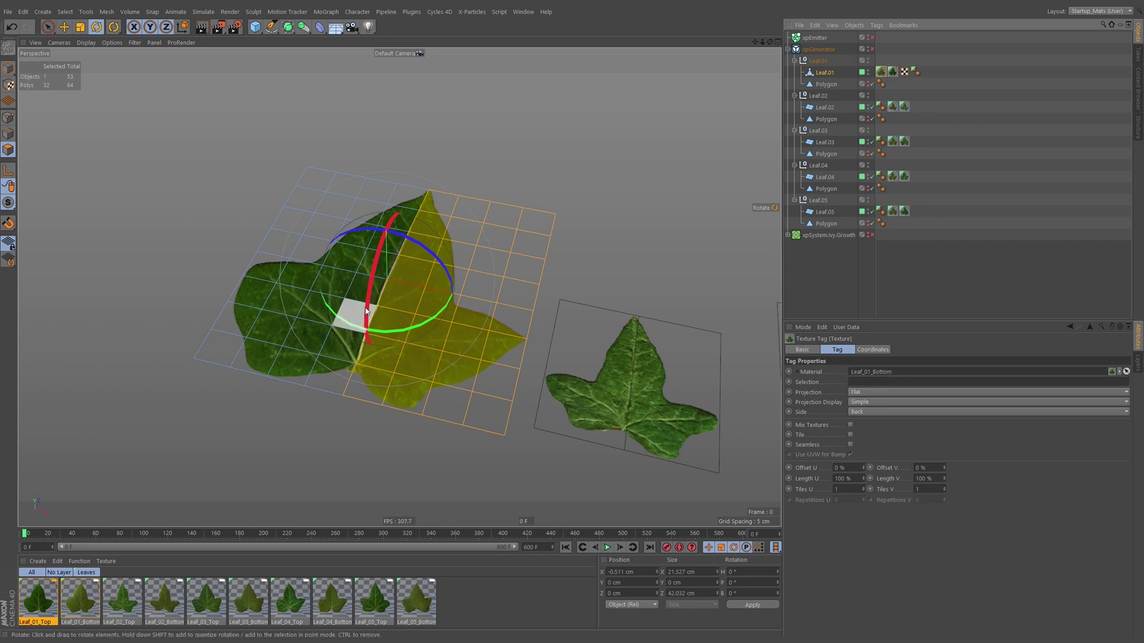
alt+drag(365, 310, 656, 196)
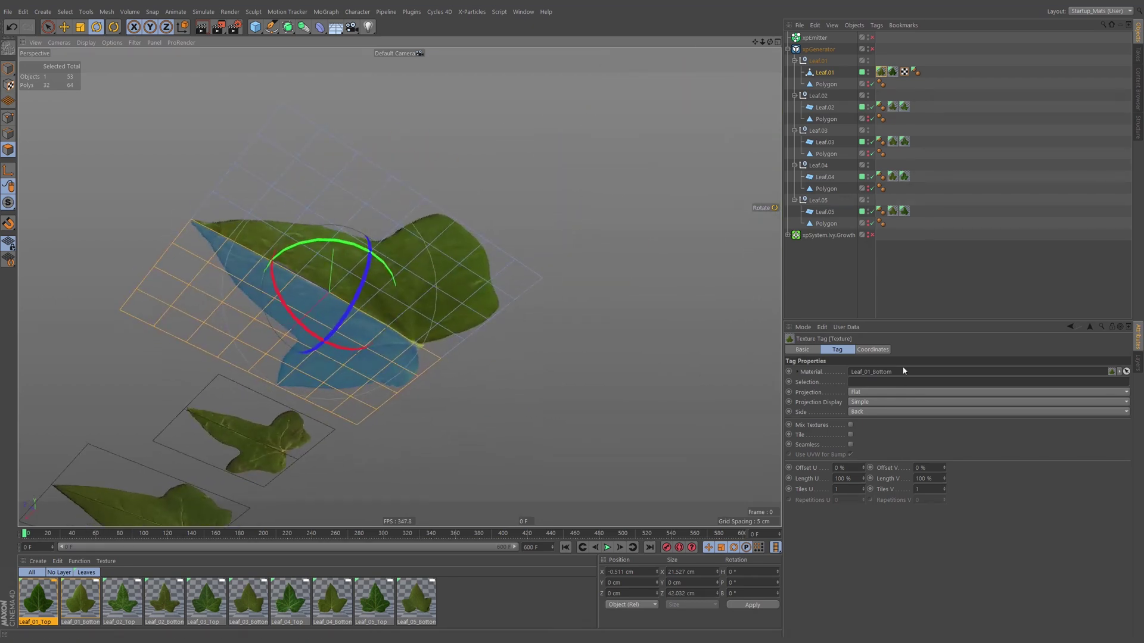
Set the Leaf_01_Bottom texture tag's projection to UVW Mapping and check Leaf.01 from several angles.
click(866, 392)
click(877, 474)
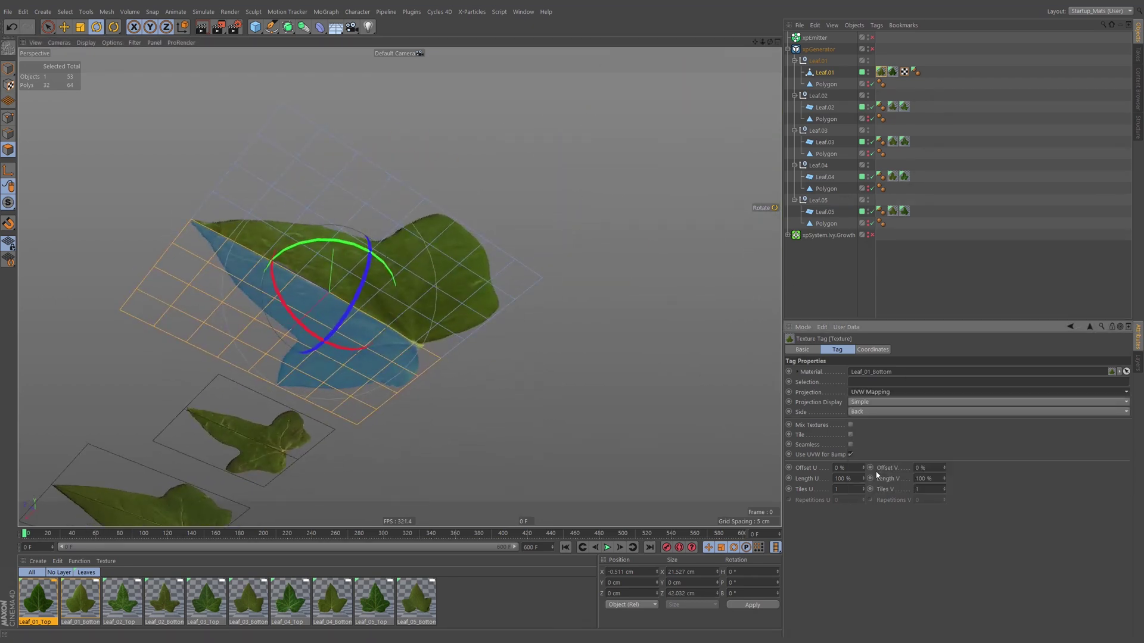
alt+drag(449, 278, 536, 333)
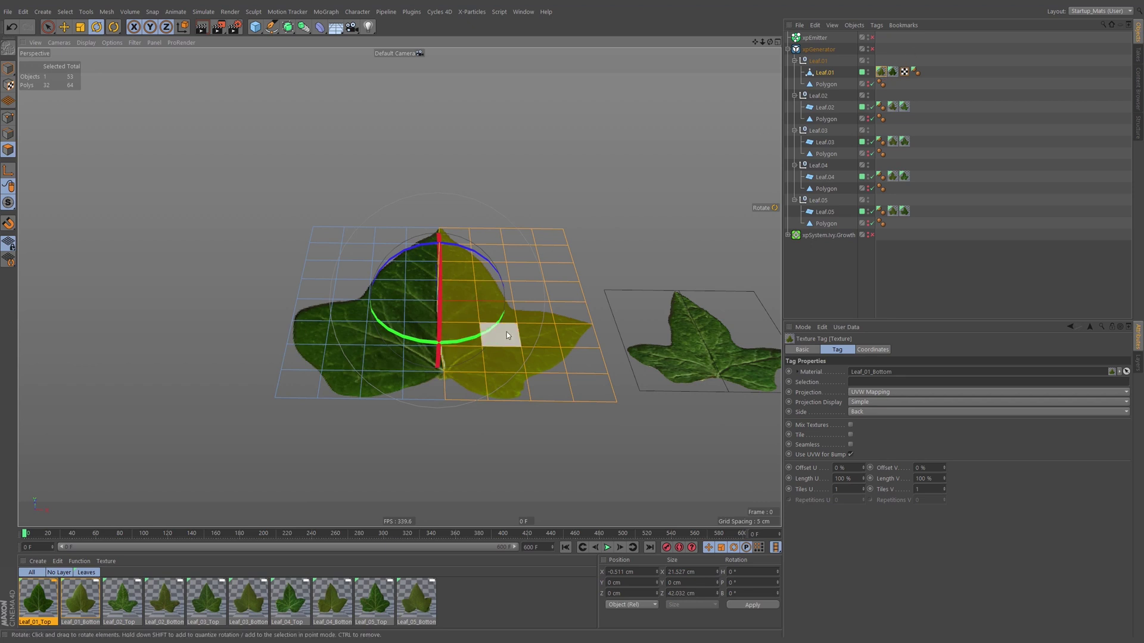
alt+drag(502, 333, 483, 351)
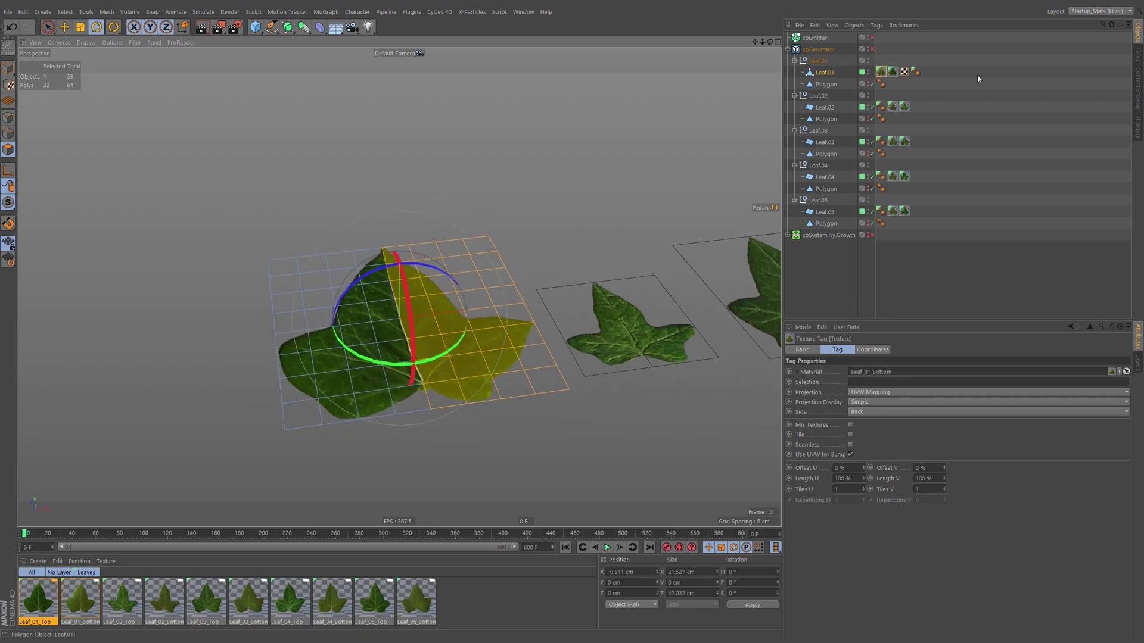
click(978, 74)
alt+drag(530, 248, 431, 306)
Select the two lengthwise edge loops of Leaf.01 midway between midrib and outer borders, with the Move tool active.
click(824, 72)
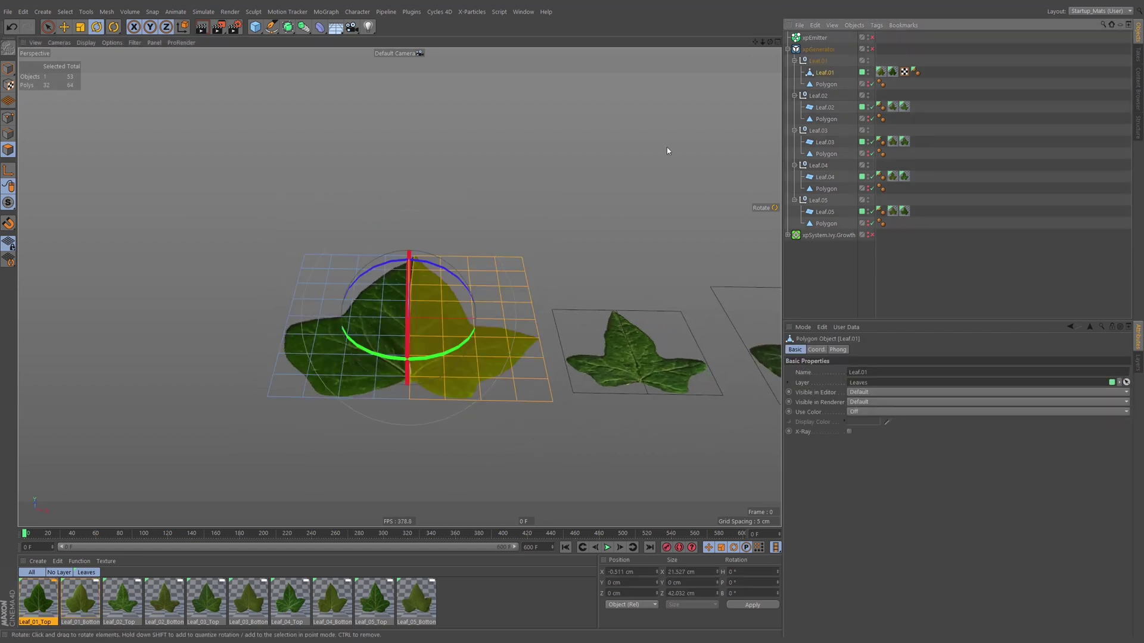
click(8, 133)
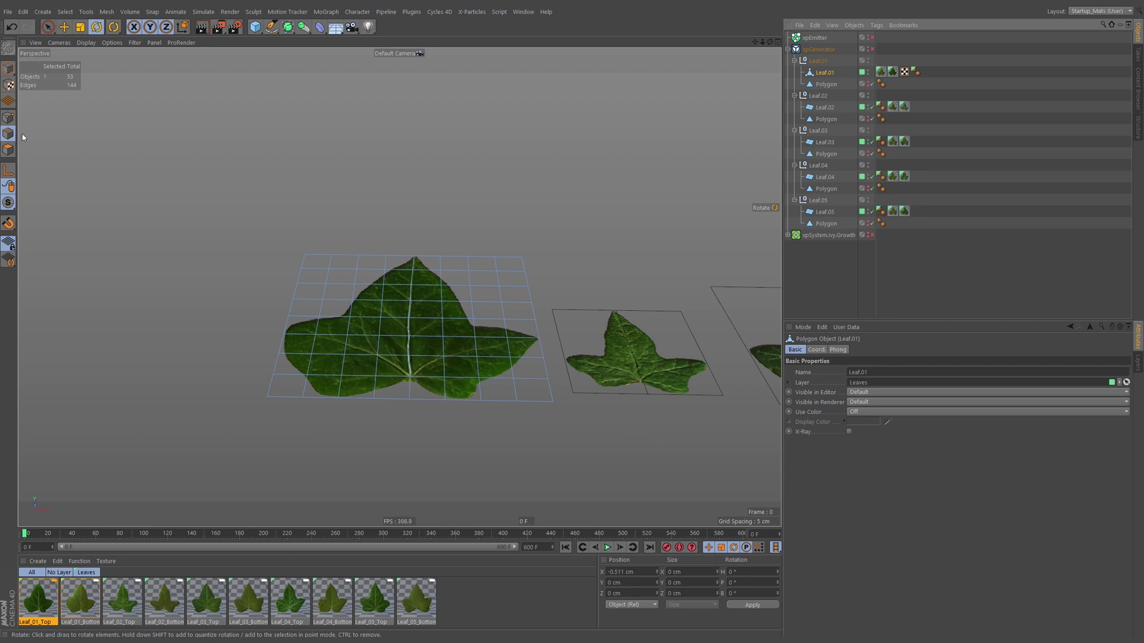
alt+drag(478, 269, 447, 290)
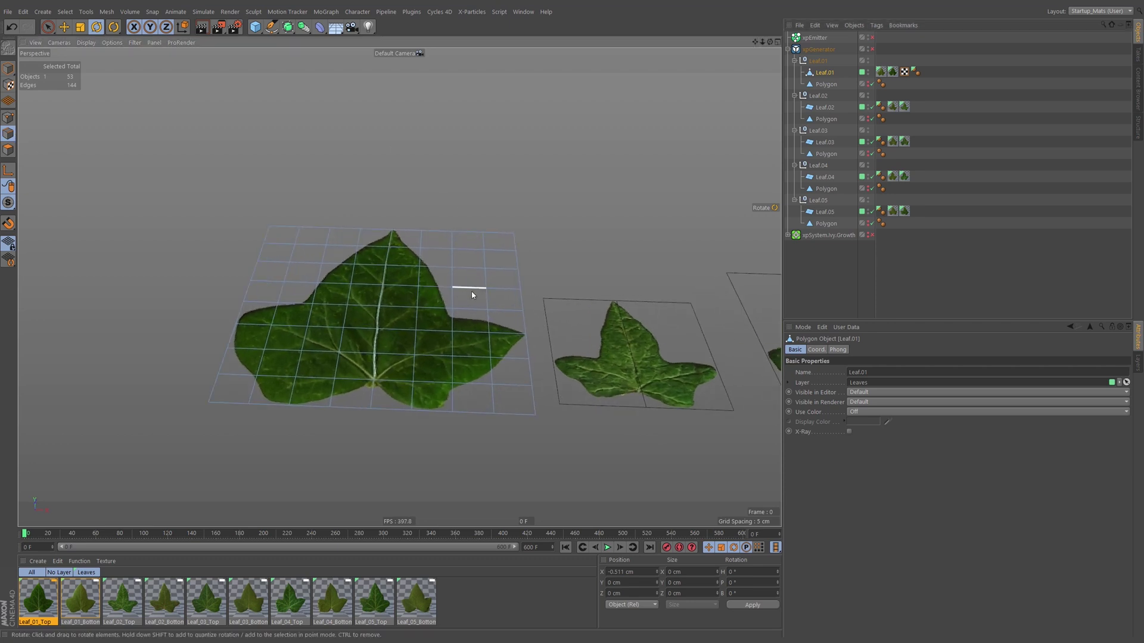
double_click(455, 298)
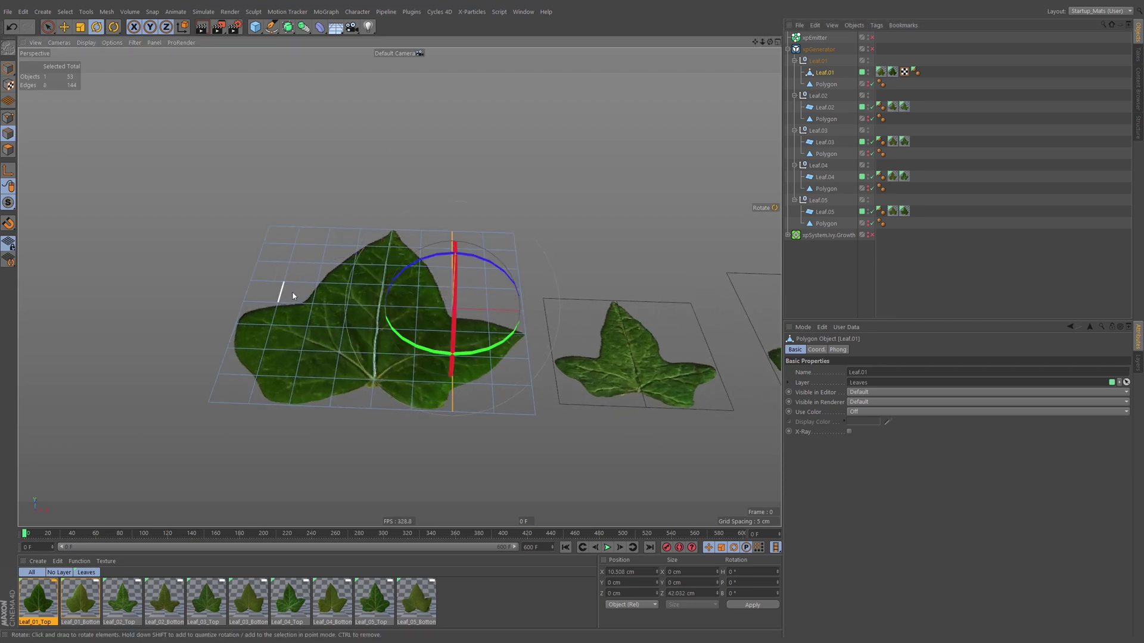
shift+double_click(315, 298)
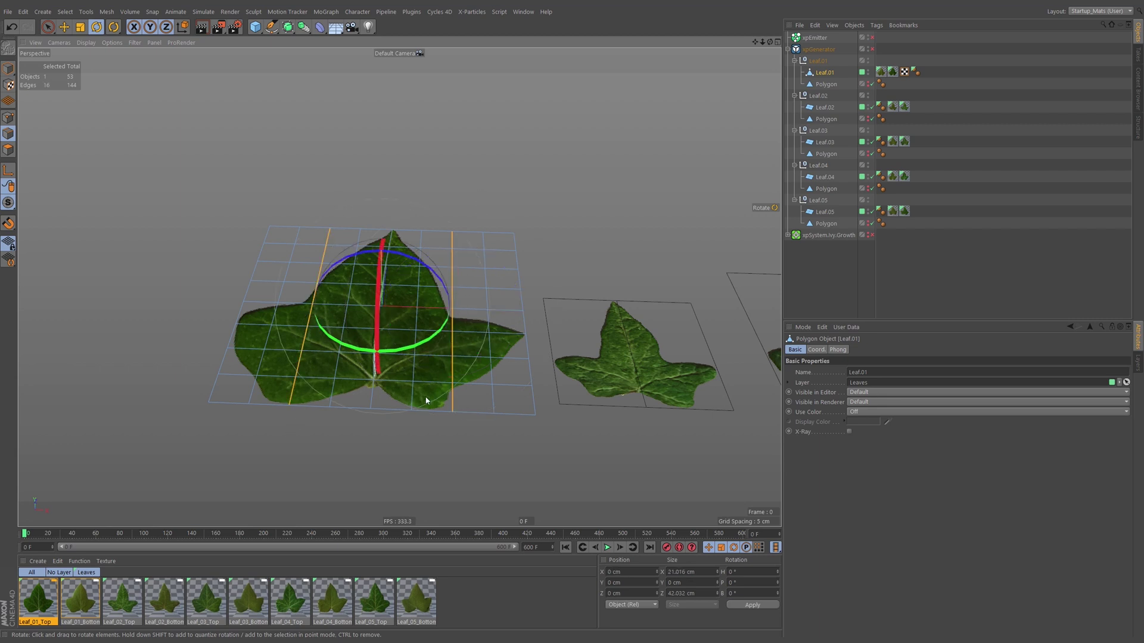
key(e)
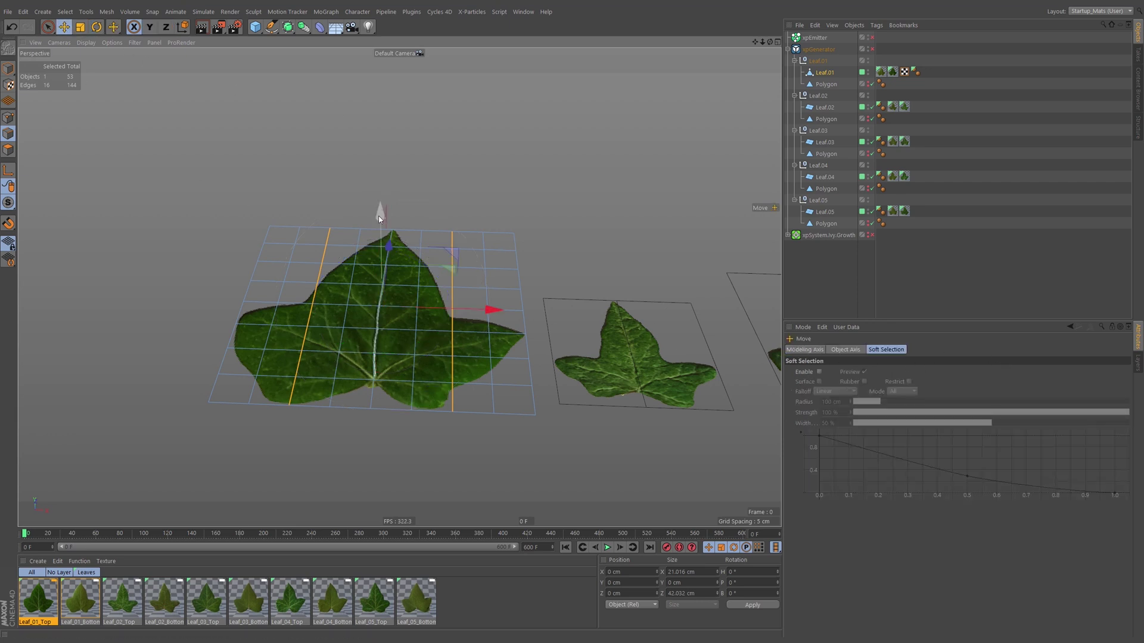
Try to raise the two selected edge loops without soft selection, check the profile, and undo the move.
drag(381, 214, 399, 271)
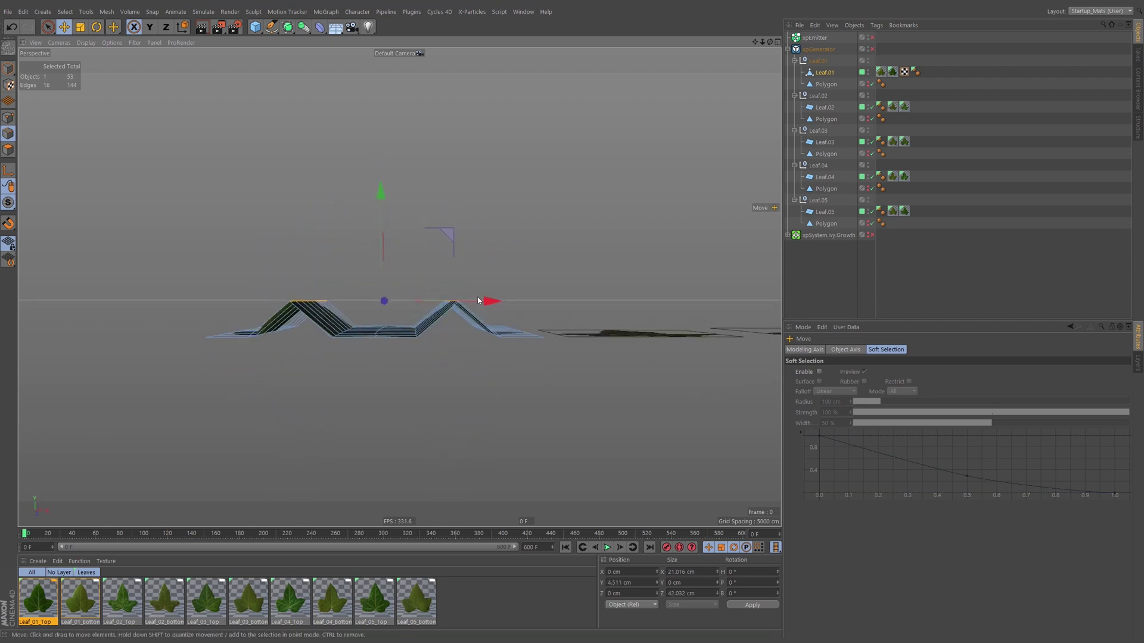
key(ctrl+z)
alt+drag(383, 327, 436, 393)
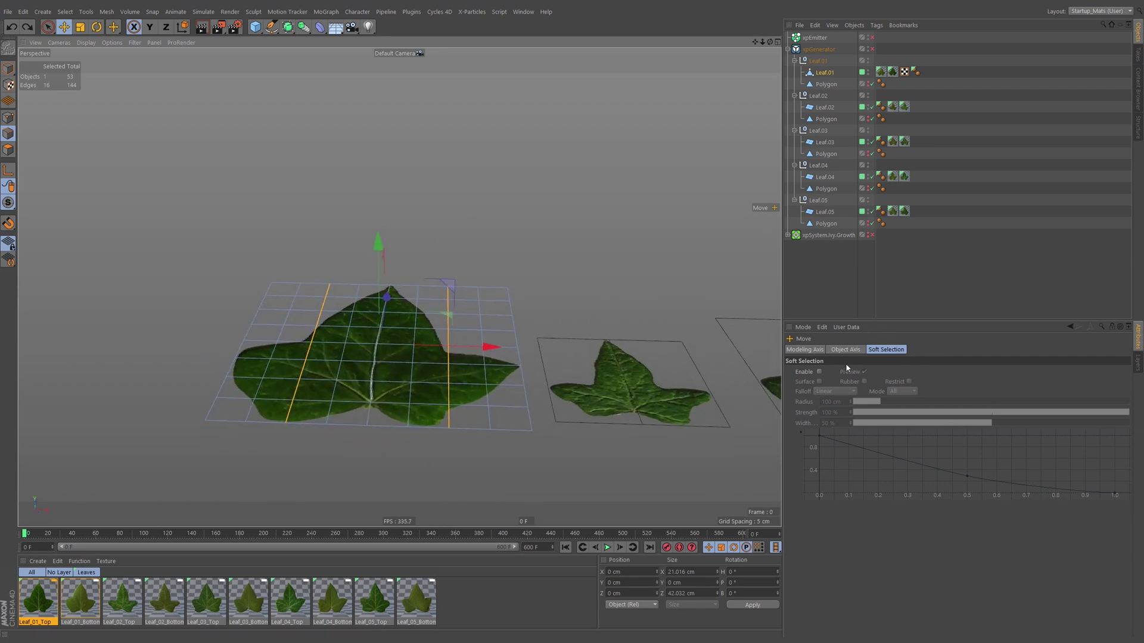
Enable soft selection for the Move tool with a 12 cm radius and Dome falloff.
click(819, 372)
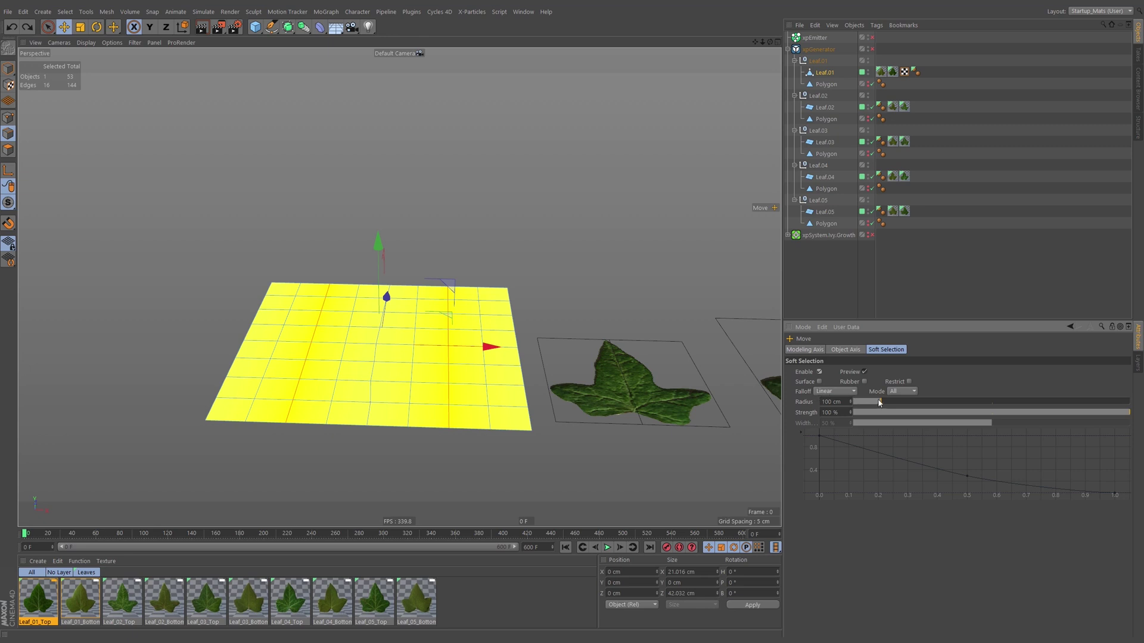
drag(879, 404, 867, 404)
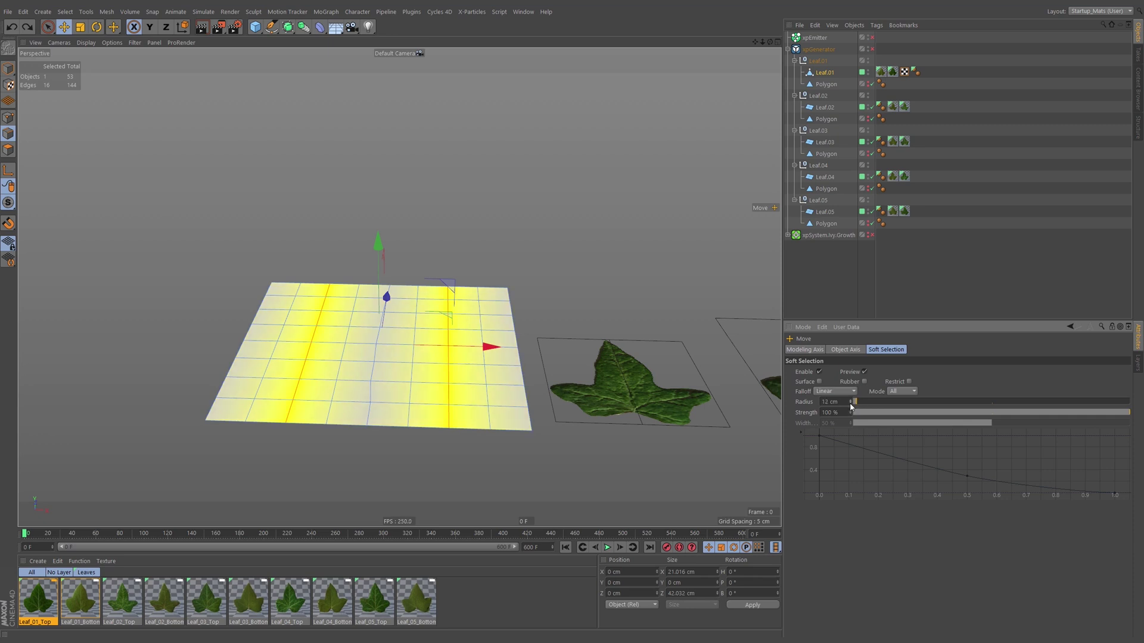
click(834, 391)
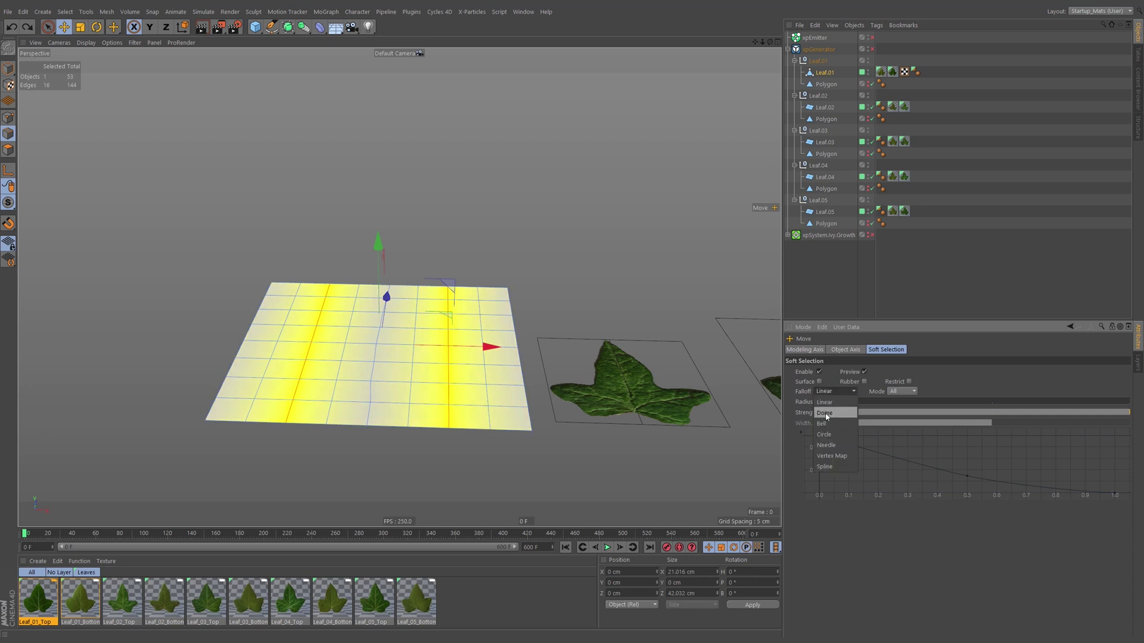
click(825, 414)
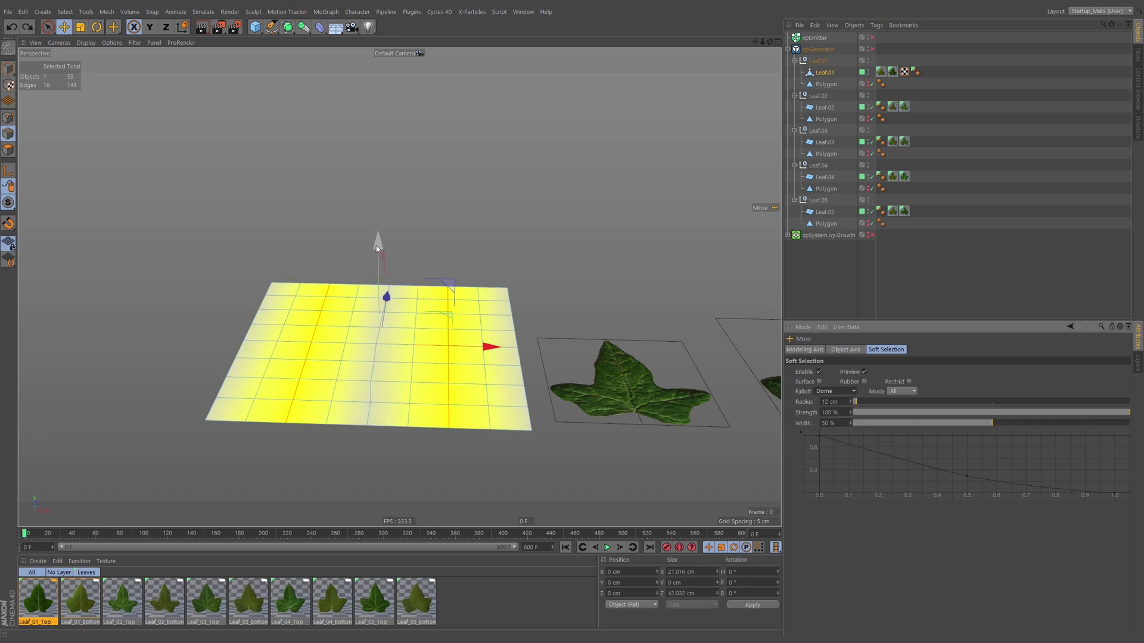
Try raising the edge loops with Dome and Needle falloffs, undoing each move and returning to Dome.
drag(376, 246, 382, 219)
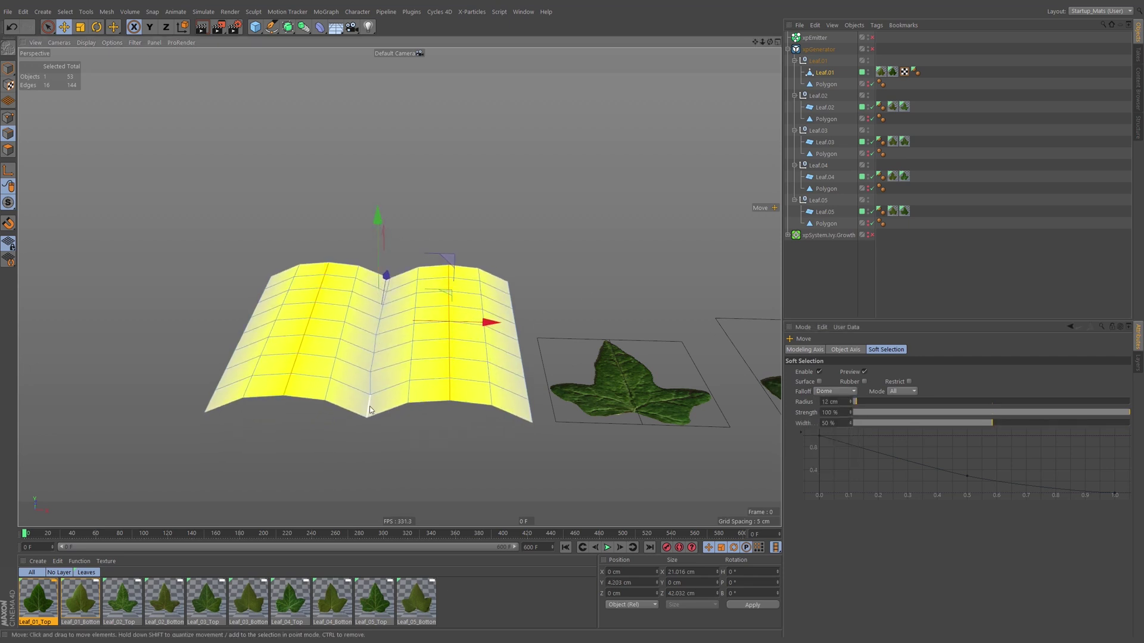
key(ctrl+z)
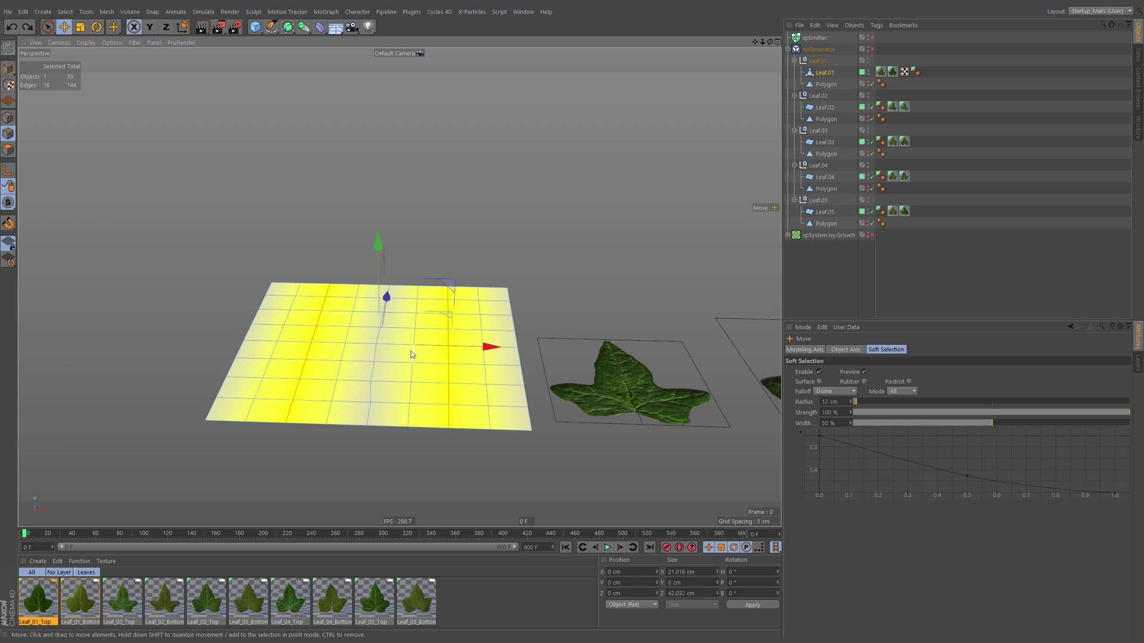
click(829, 391)
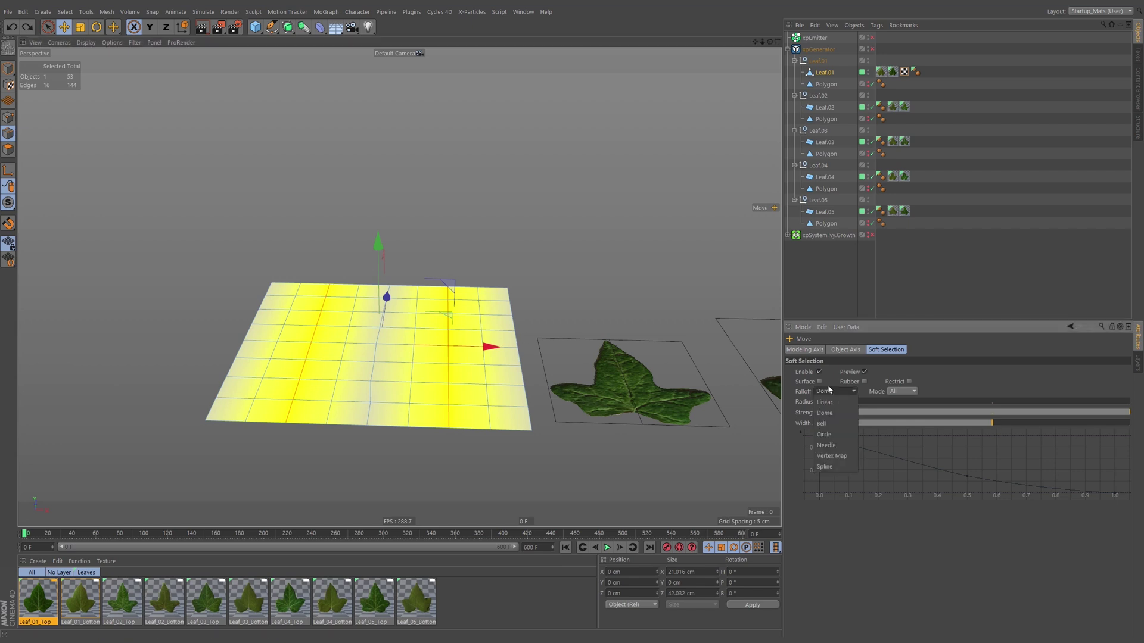
click(831, 445)
drag(377, 242, 384, 170)
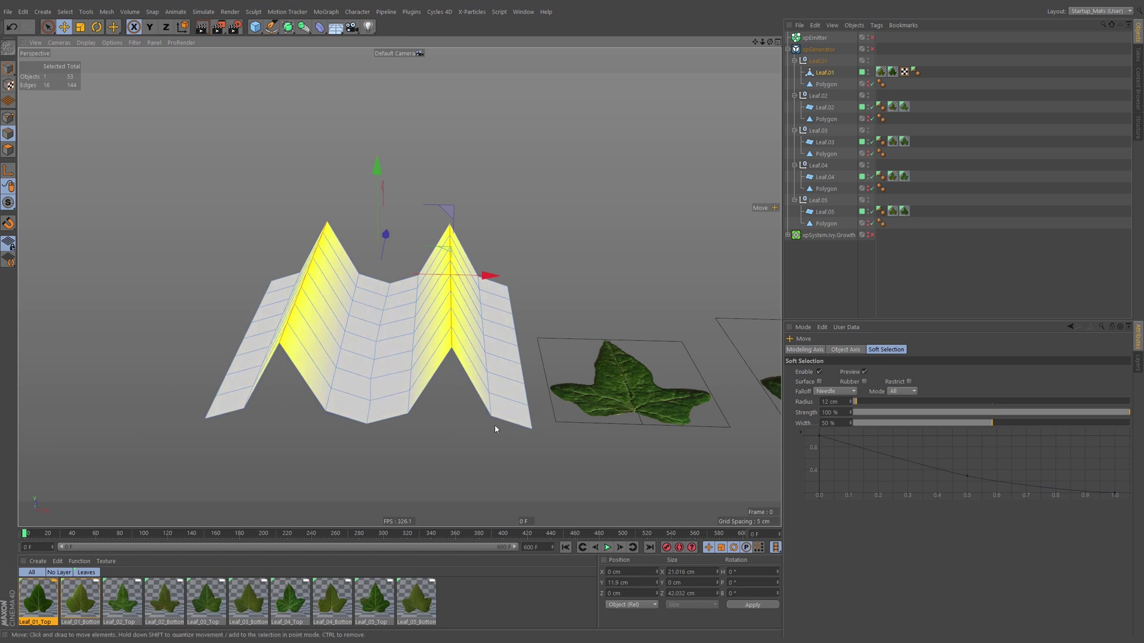
key(ctrl+z)
click(842, 395)
click(831, 412)
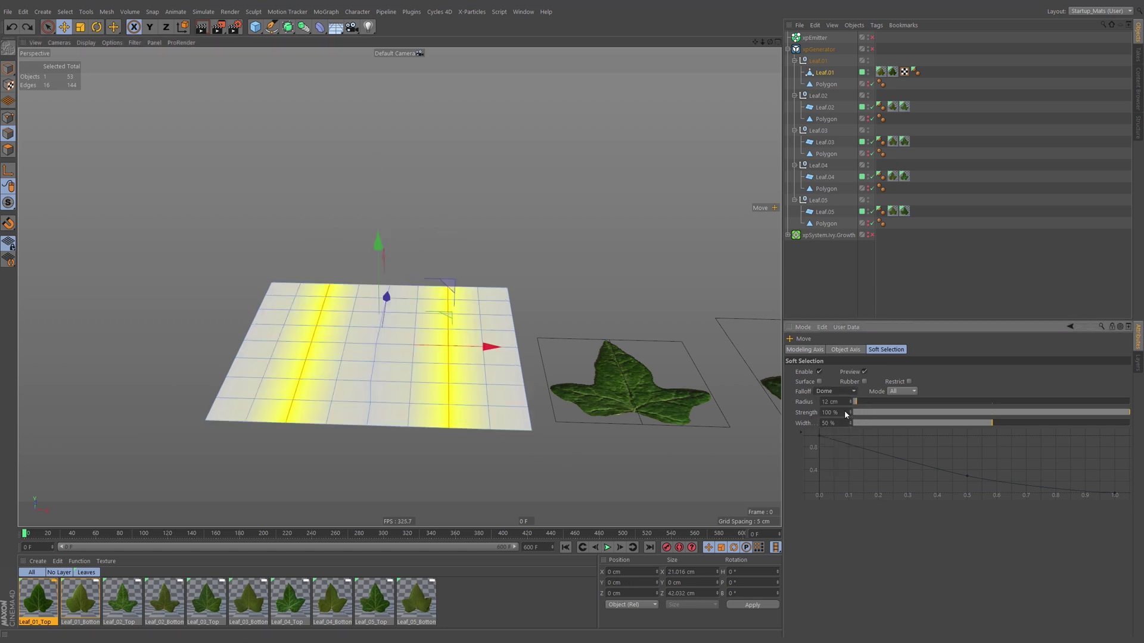
drag(378, 246, 379, 228)
key(ctrl+z)
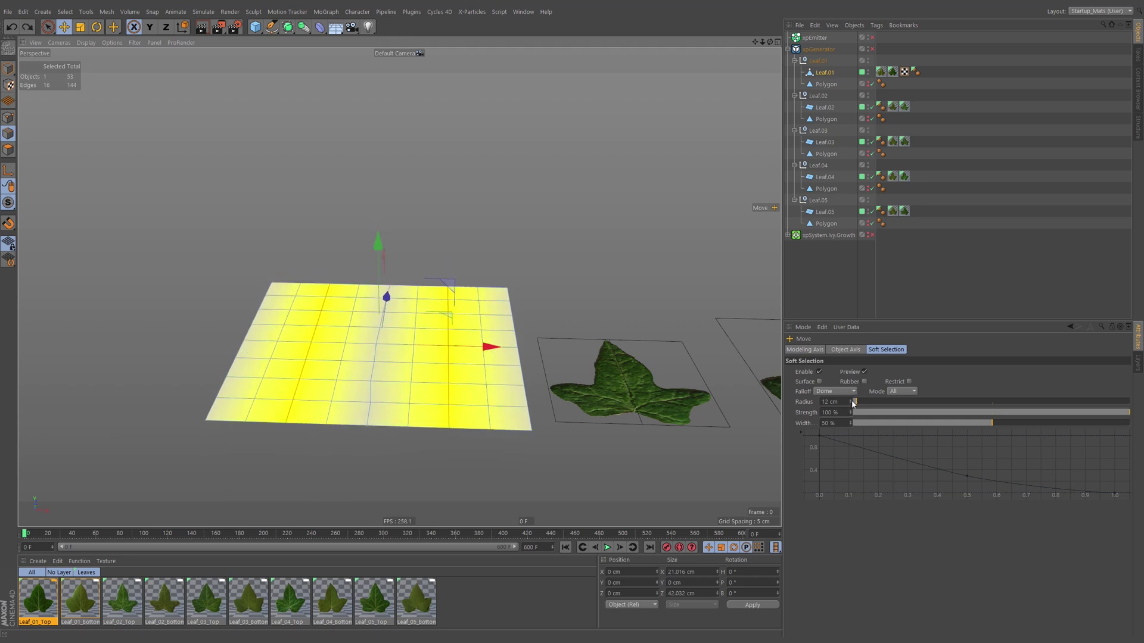
Try raising the edge loops with an 11 cm soft selection radius and undo the move.
click(850, 404)
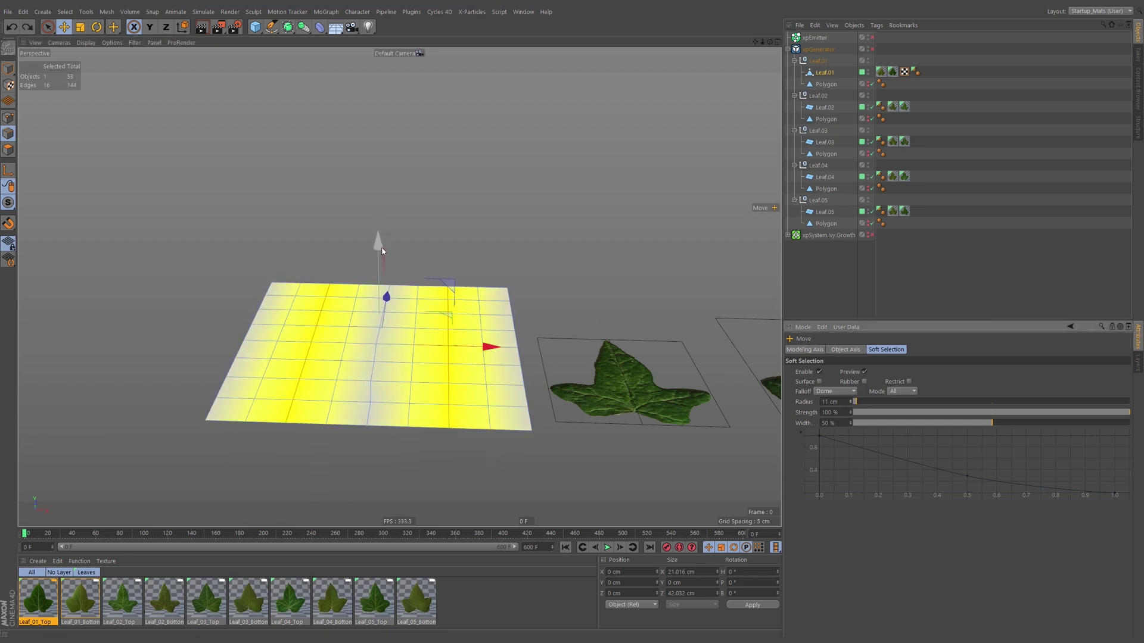
drag(378, 244, 378, 238)
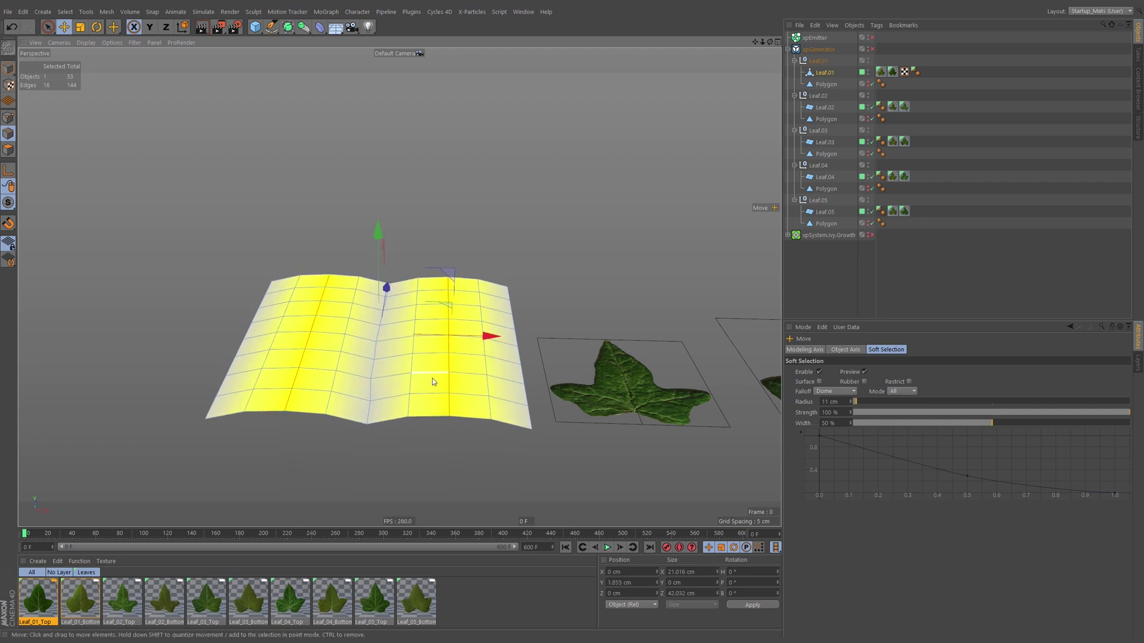
key(ctrl+z)
Raise the two edge loops about 2.2 cm using a 9 cm soft selection radius and turn off the selection preview.
click(851, 404)
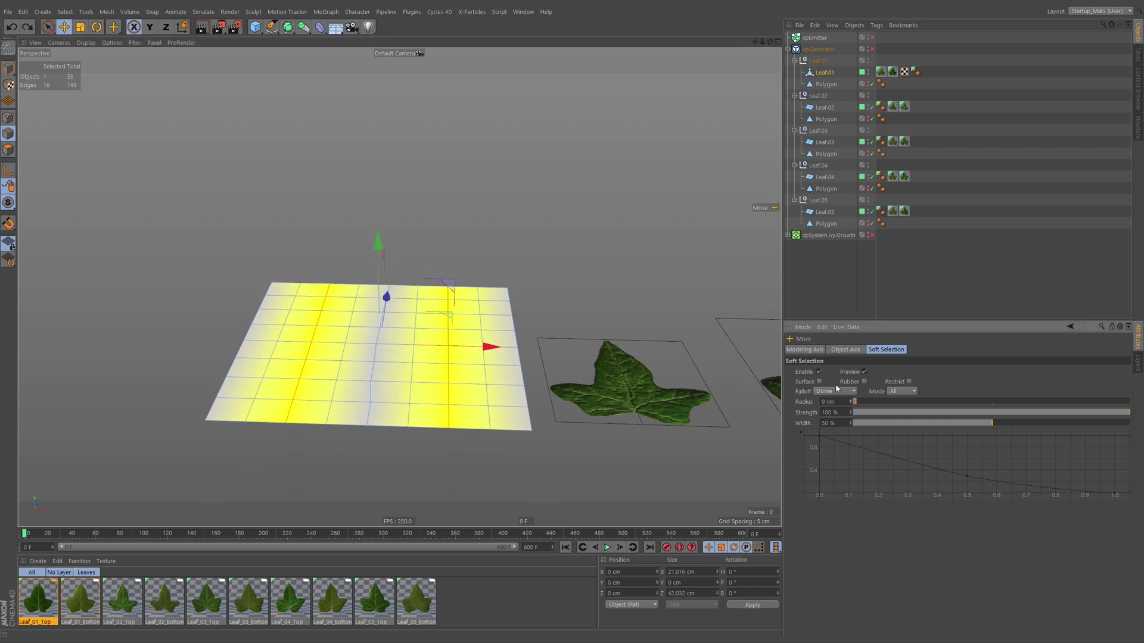
drag(379, 243, 377, 231)
drag(375, 232, 375, 238)
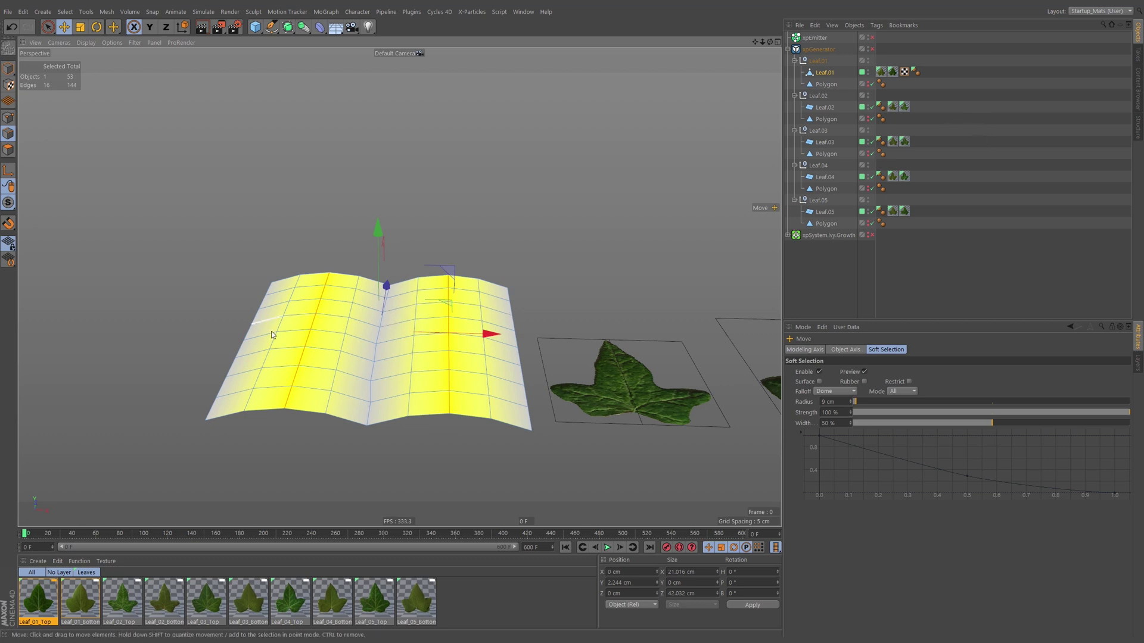
click(865, 372)
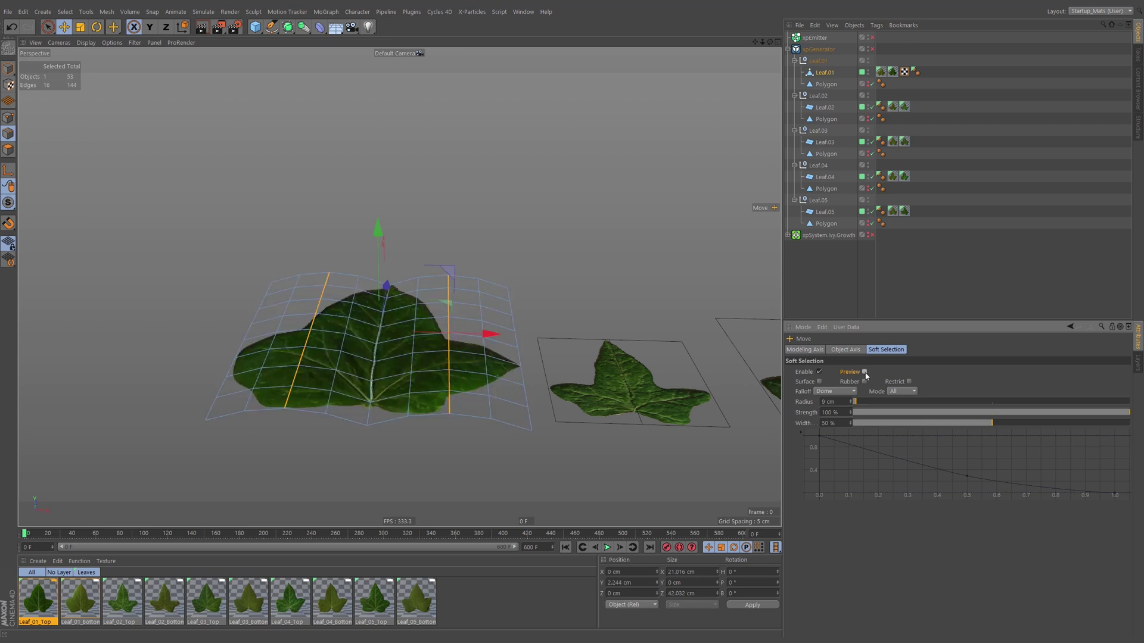
mouse_move(409, 332)
alt+mouse_down()
mouse_move(419, 371)
mouse_move(381, 368)
mouse_move(399, 348)
alt+mouse_up()
Try lowering the raised edge loops of Leaf.01 and undo the move.
drag(379, 227, 384, 263)
key(ctrl+z)
alt+drag(394, 360, 417, 381)
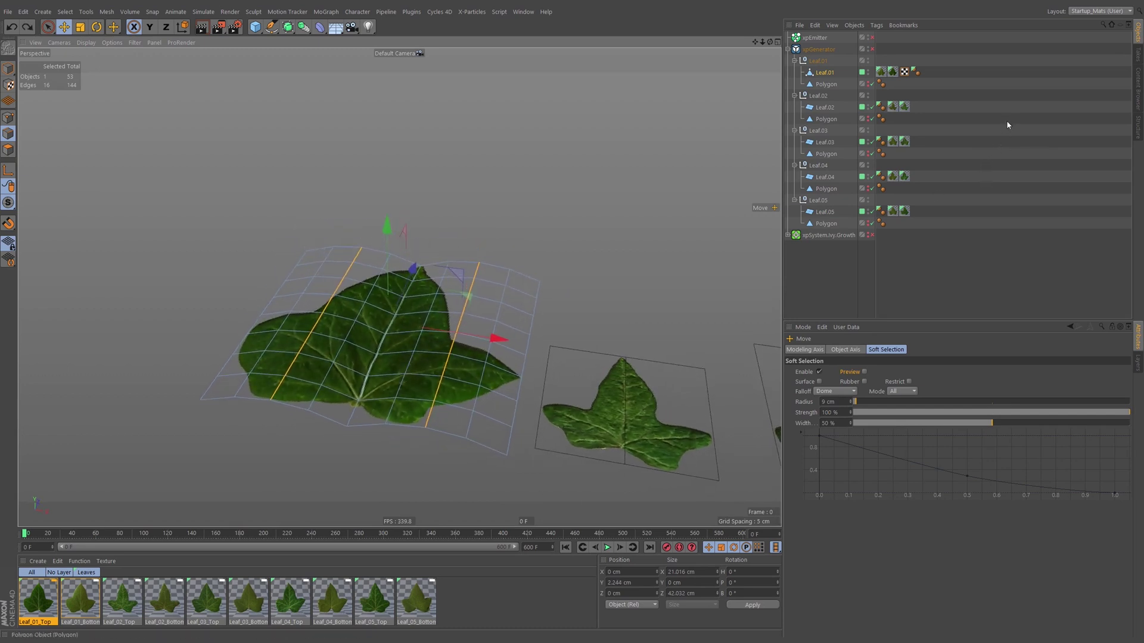
Deselect everything, display the viewport shaded without wireframe lines, and inspect Leaf.01's curved shape from the side and above.
click(512, 285)
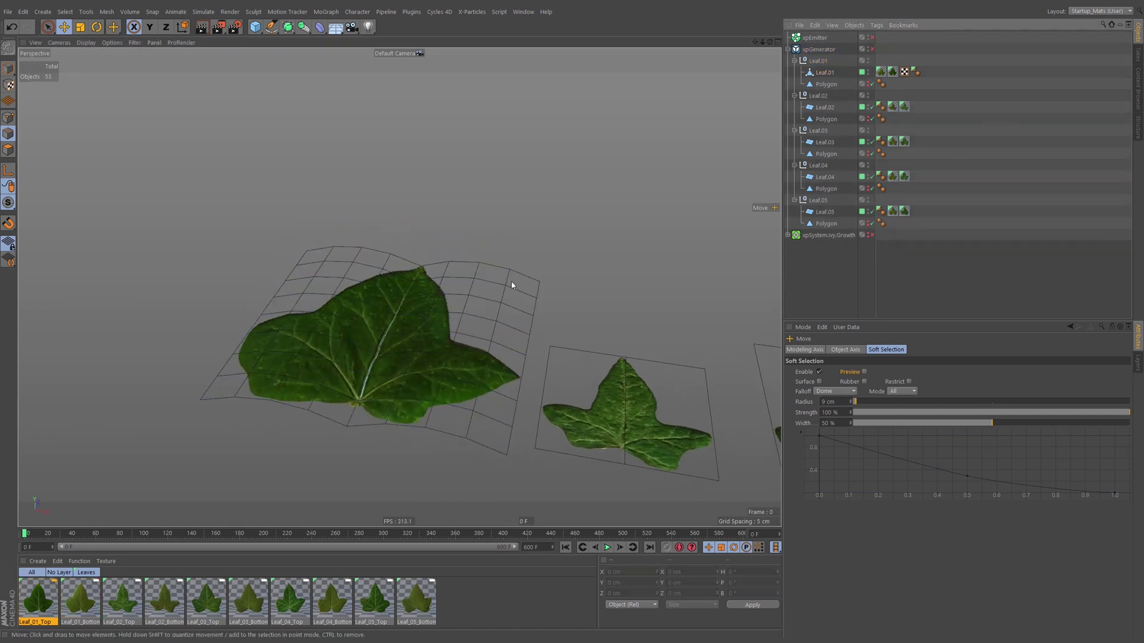
click(86, 42)
click(102, 59)
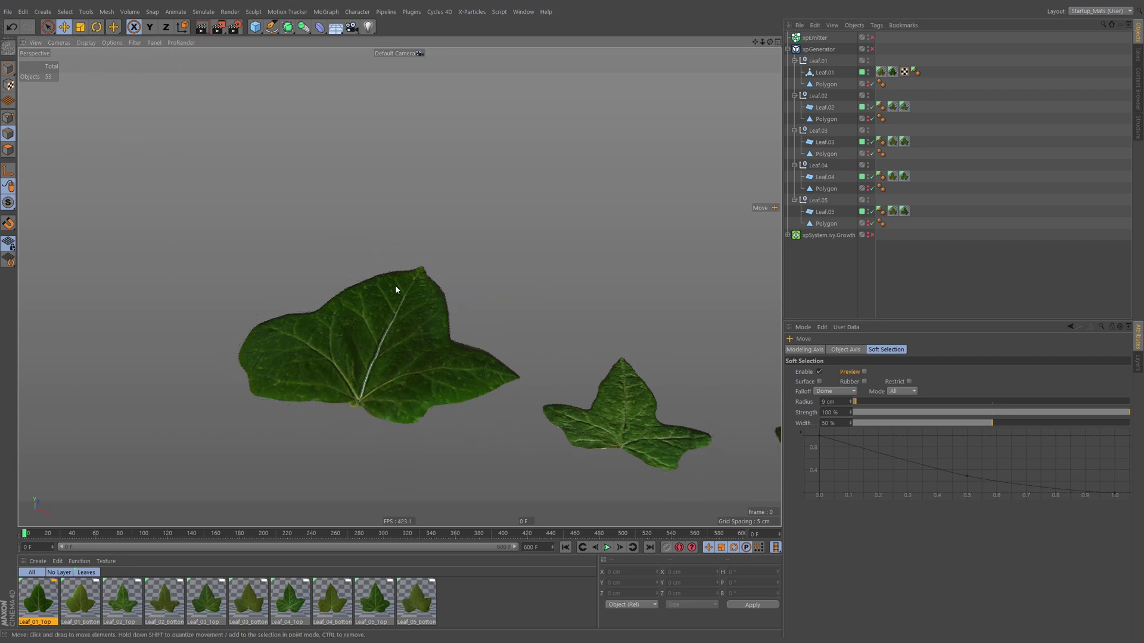
mouse_move(395, 285)
alt+mouse_down()
mouse_move(417, 290)
mouse_move(440, 251)
mouse_move(449, 340)
mouse_move(628, 327)
mouse_move(679, 281)
mouse_move(408, 384)
mouse_move(544, 296)
mouse_move(544, 240)
mouse_move(463, 305)
mouse_move(320, 288)
mouse_move(552, 293)
mouse_move(470, 317)
mouse_move(461, 309)
mouse_move(517, 329)
mouse_move(467, 338)
mouse_move(585, 304)
mouse_move(458, 302)
mouse_move(452, 289)
alt+mouse_up()
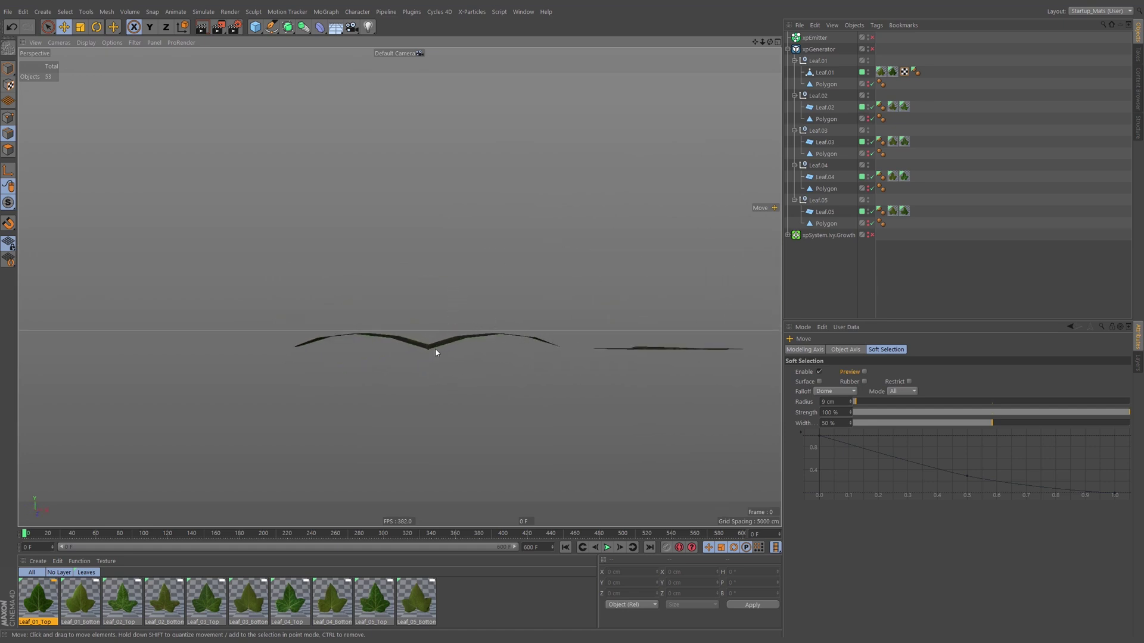
alt+drag(417, 352, 529, 313)
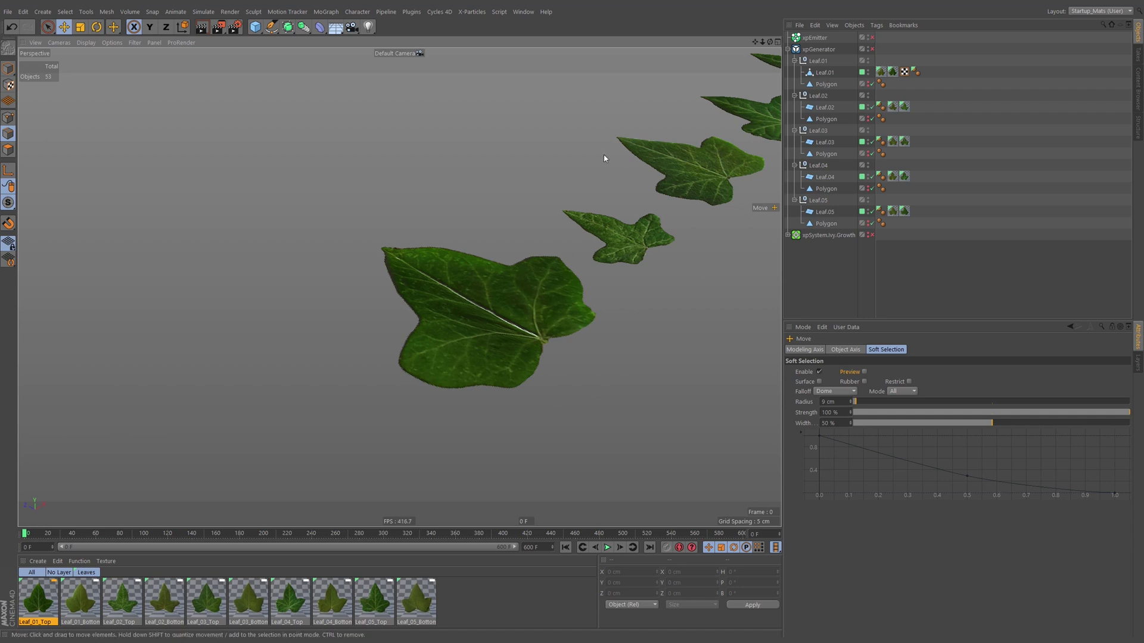
Add a Bend deformer as a child of Leaf.01 and fit it to its parent.
click(320, 26)
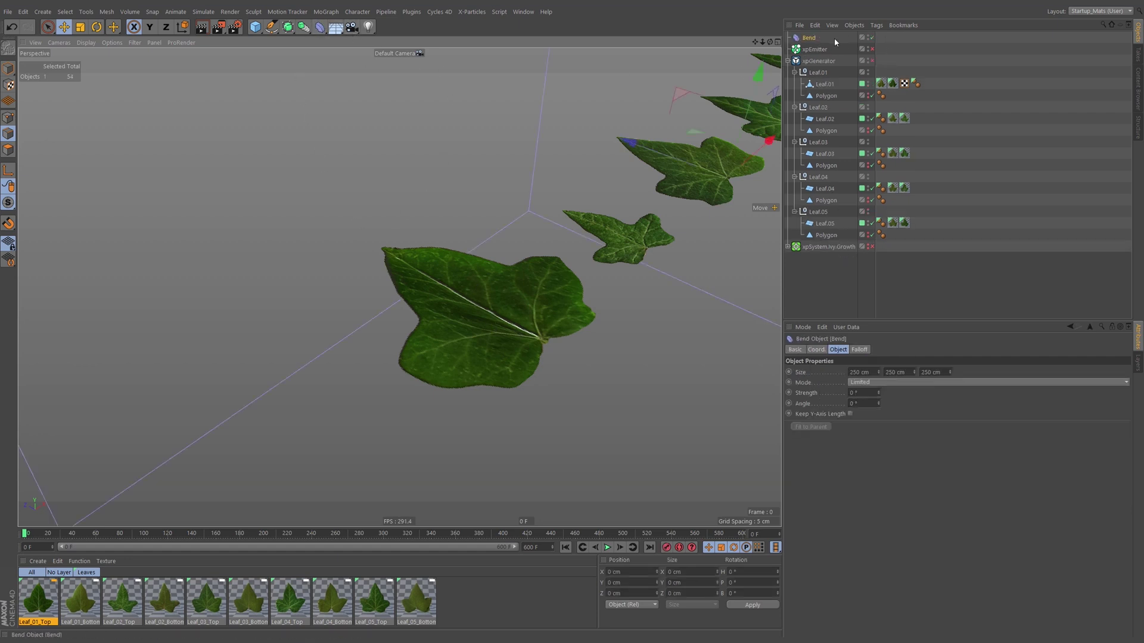
drag(811, 40, 833, 85)
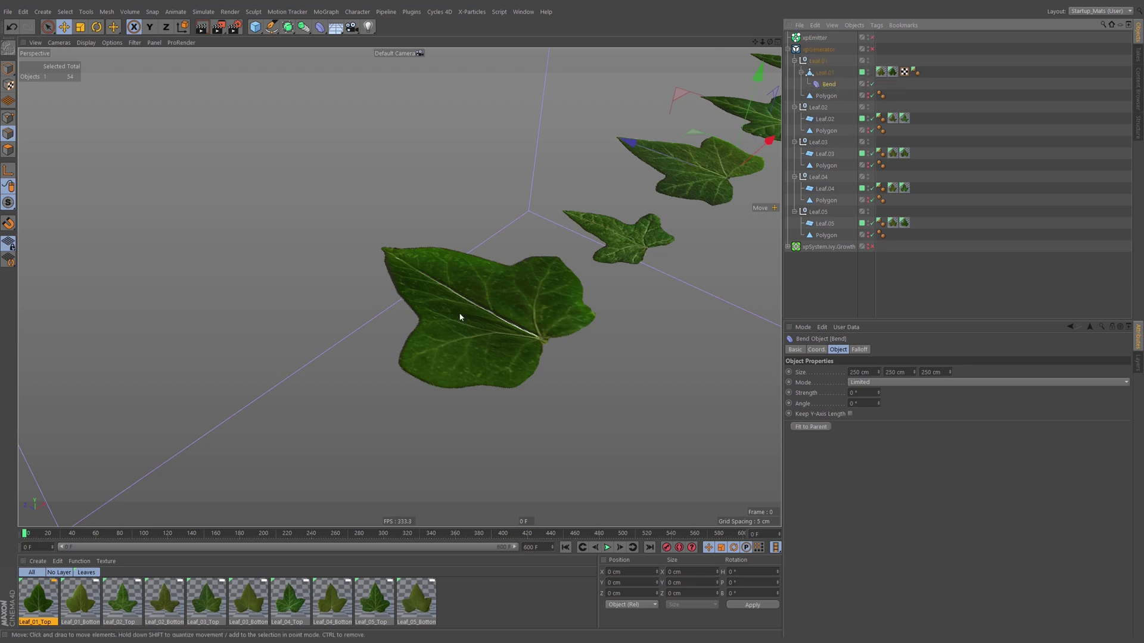
click(810, 427)
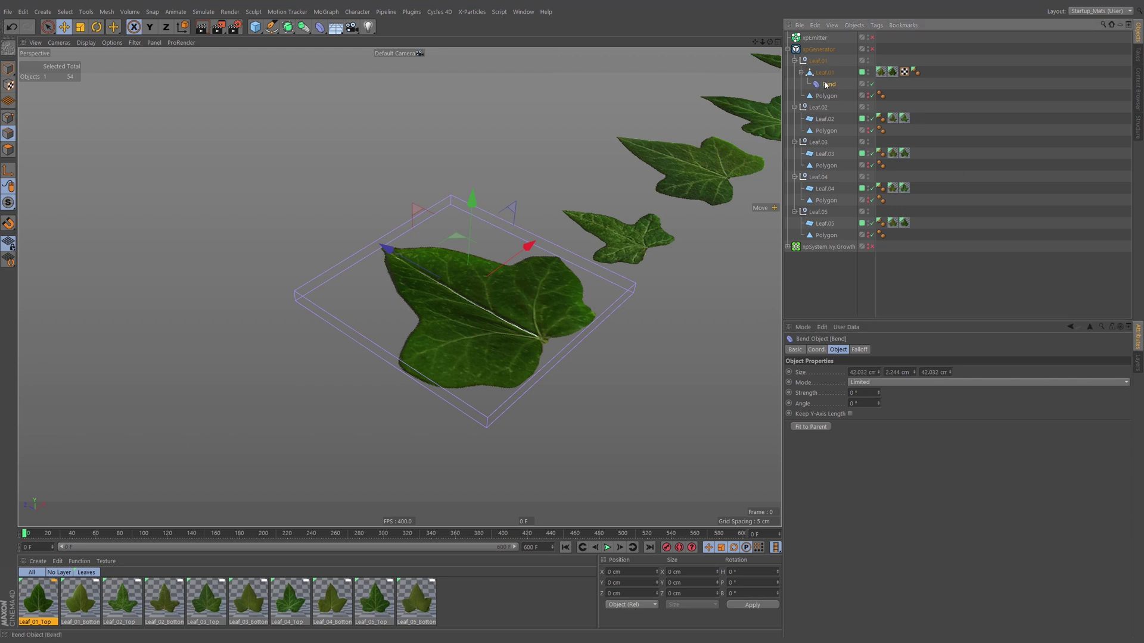
alt+drag(511, 343, 405, 334)
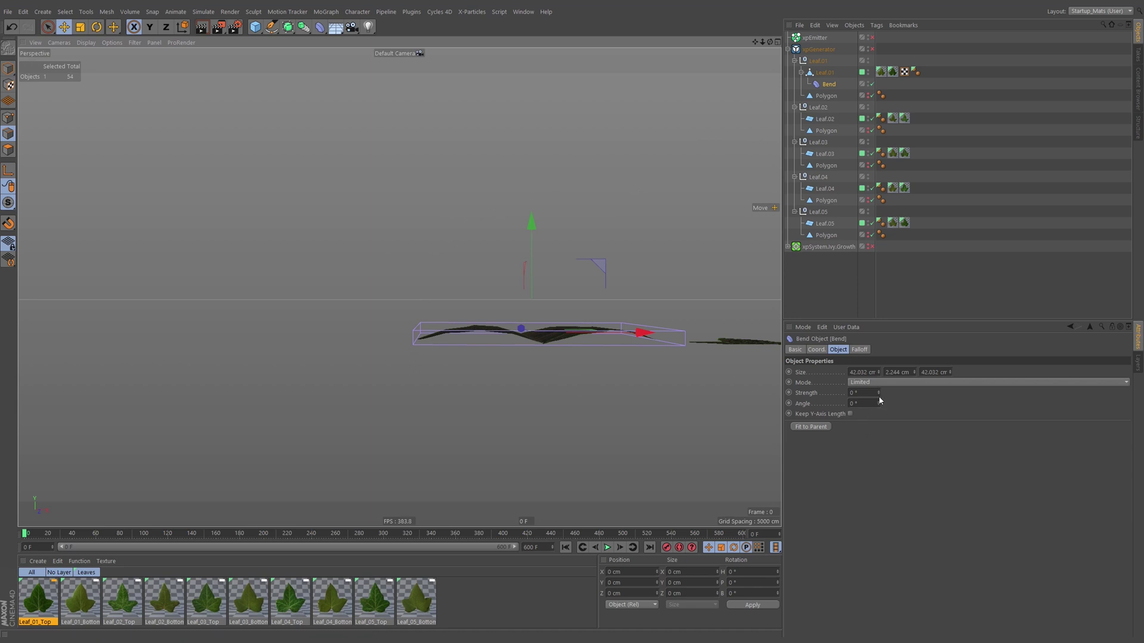
Set the Bend's strength to 90°, rotate the deformer a quarter turn to bend along the leaf's length, and fit it to Leaf.01 again.
drag(881, 394, 882, 355)
key(r)
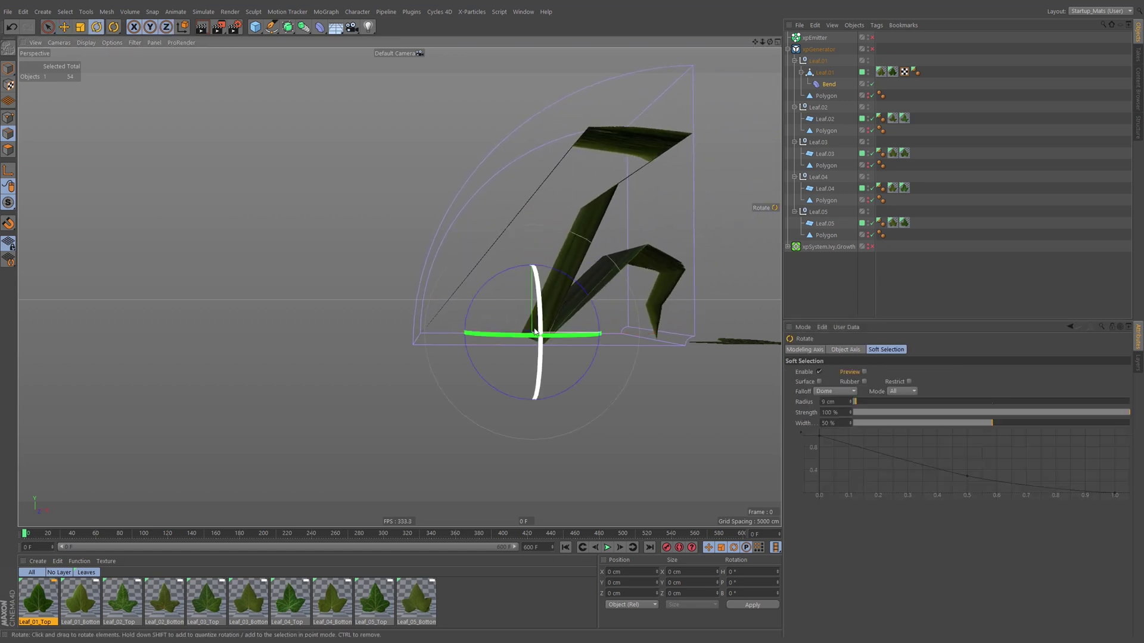
drag(519, 335, 544, 273)
key(e)
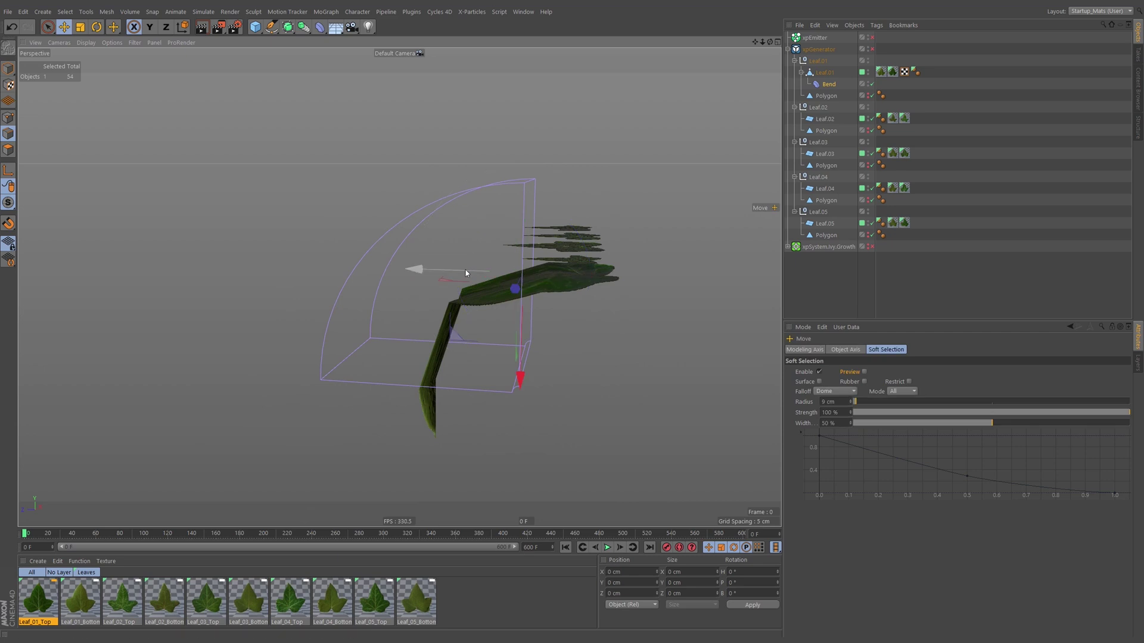
drag(420, 267, 534, 274)
click(829, 84)
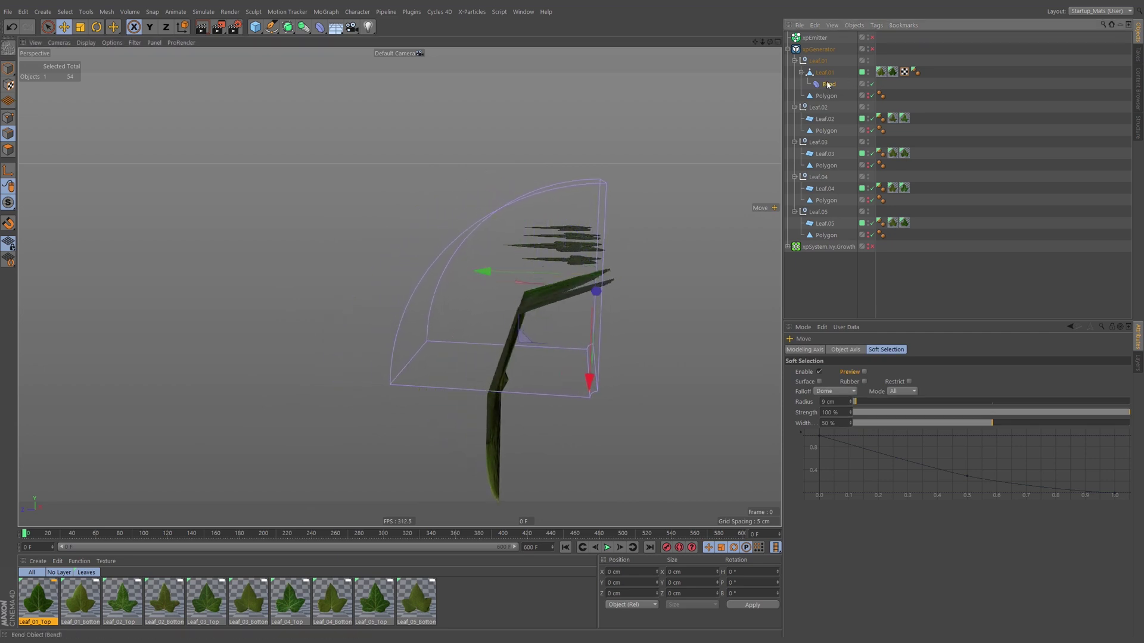
click(807, 427)
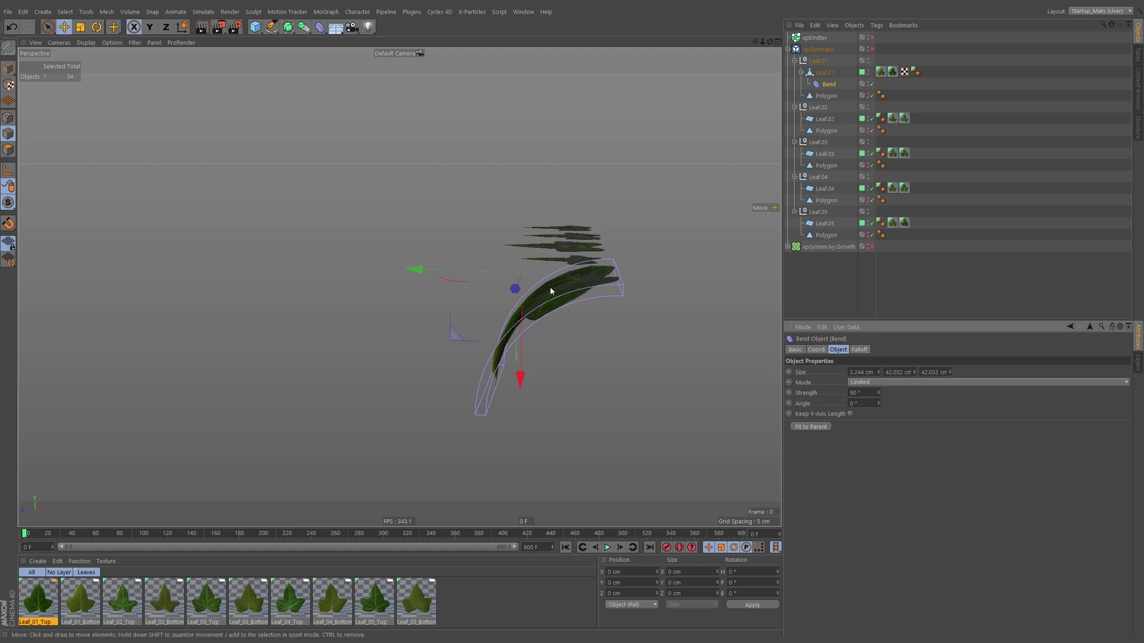
Try different strengths for Leaf.01's Bend deformer, from 78° up to 648° and back down to 208°.
alt+drag(551, 291, 603, 275)
key(ctrl+shift+z)
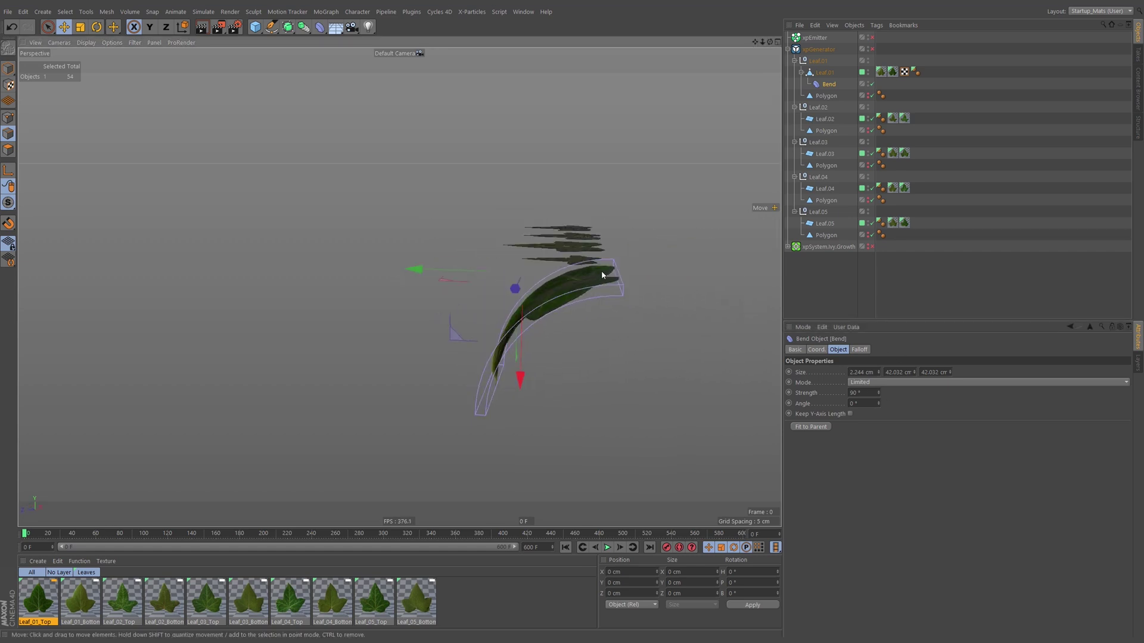
mouse_move(879, 394)
mouse_down()
mouse_move(857, 441)
mouse_move(871, 400)
mouse_up()
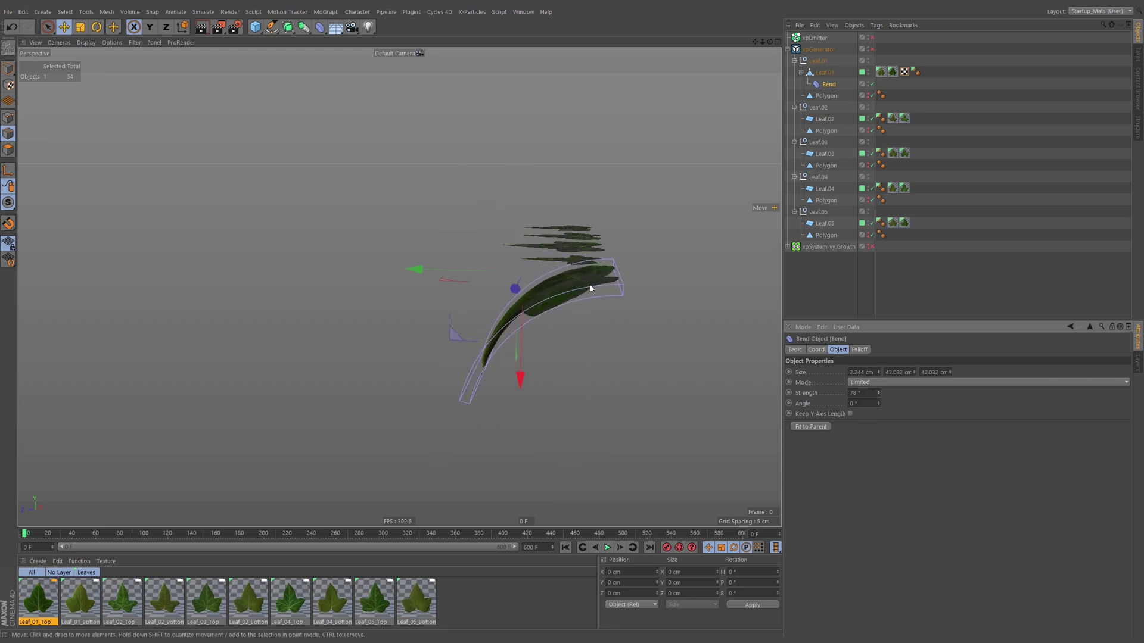
alt+drag(589, 288, 640, 336)
drag(881, 397, 861, 465)
alt+drag(512, 251, 533, 272)
drag(878, 396, 810, 69)
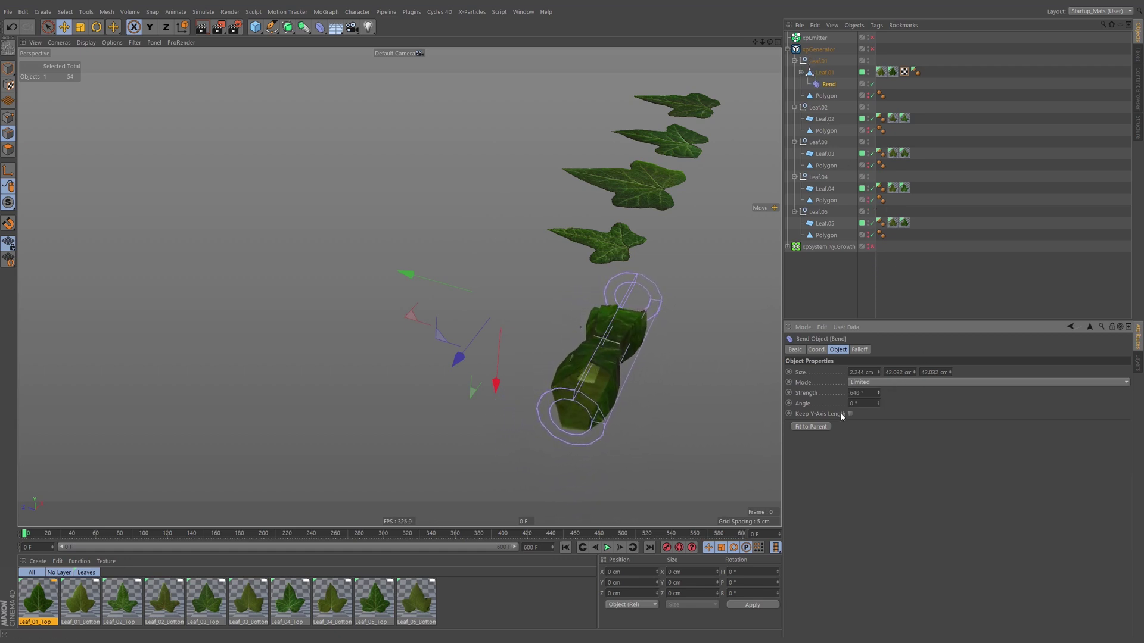
drag(879, 397, 732, 505)
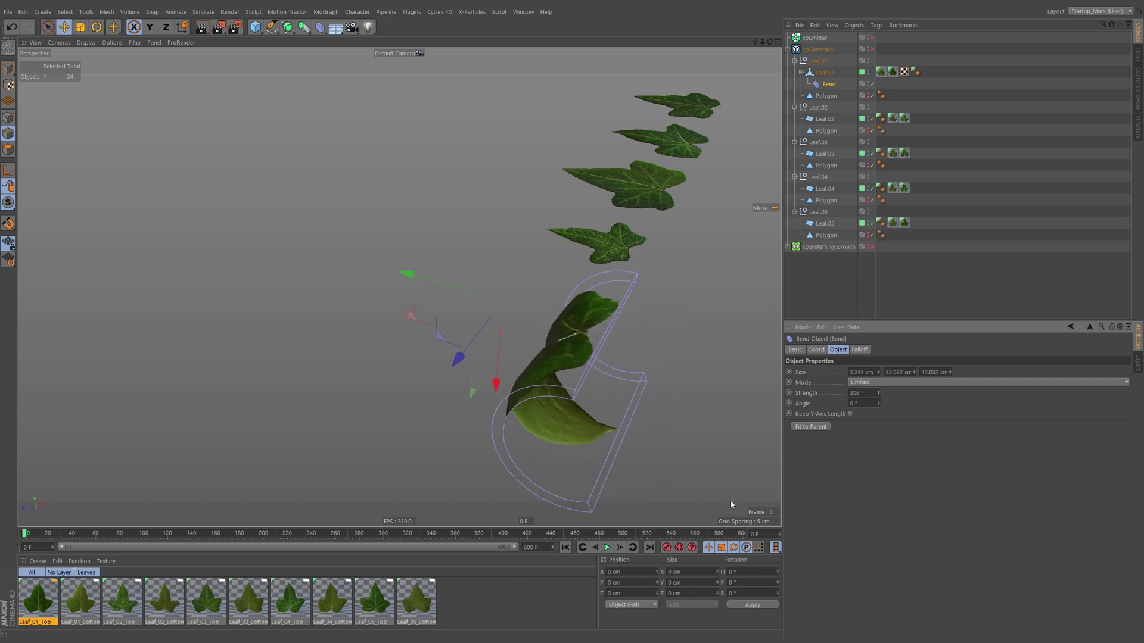
Turn on Keep Y-Axis Length for the Bend deformer and set its strength to 21°.
drag(880, 396, 850, 413)
click(851, 413)
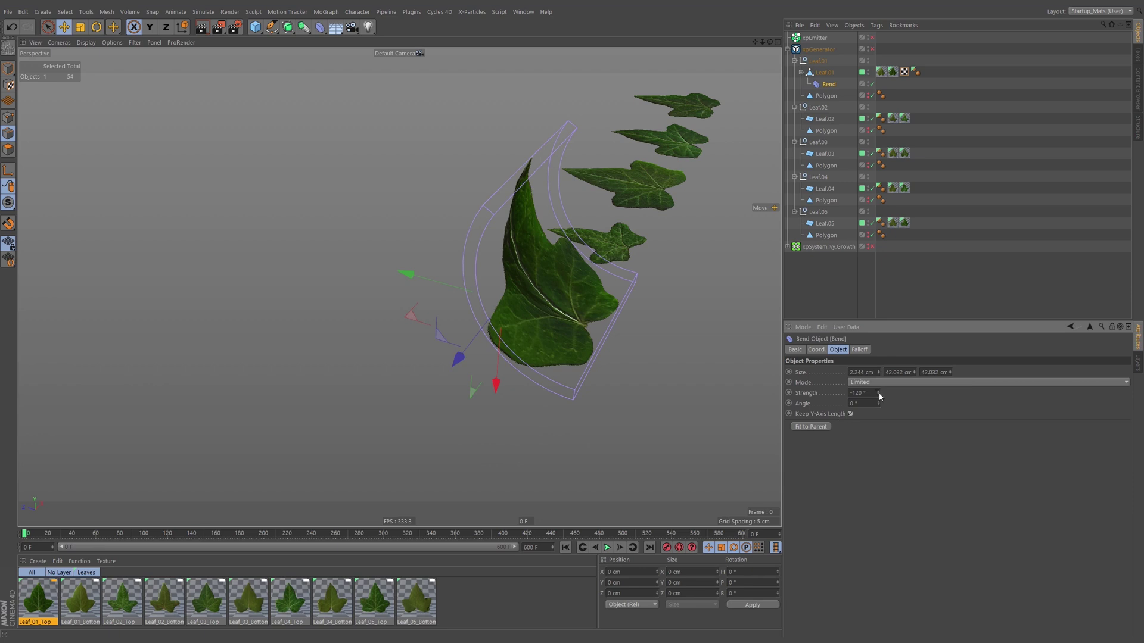
drag(880, 397, 728, 332)
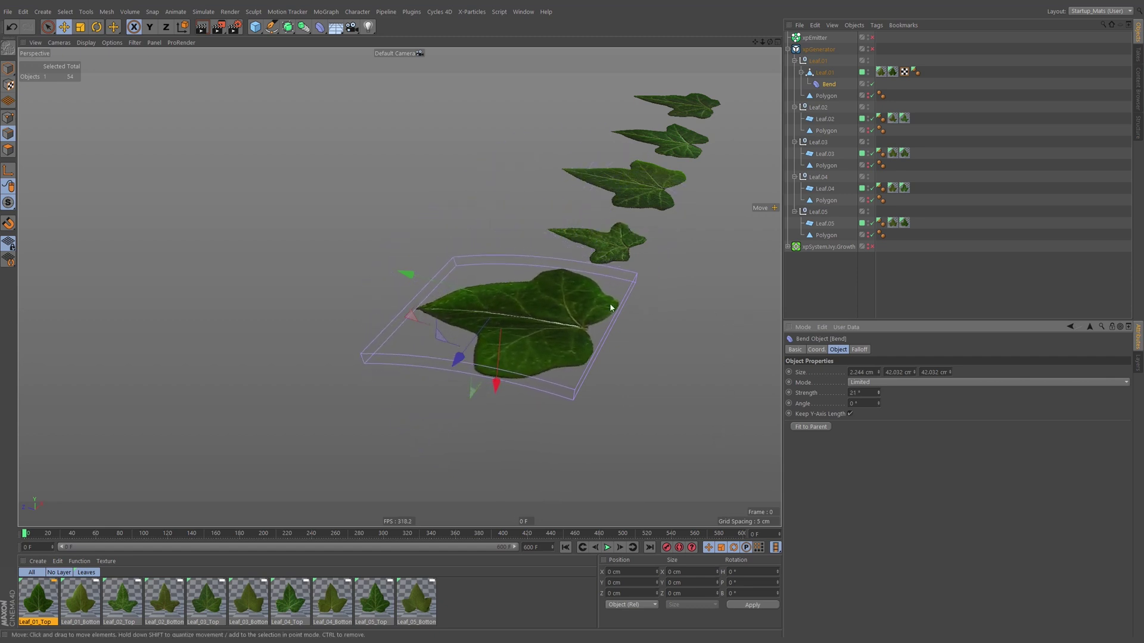
Rename Leaf.01's Bend deformer as Bend.Main.
alt+drag(611, 307, 644, 301)
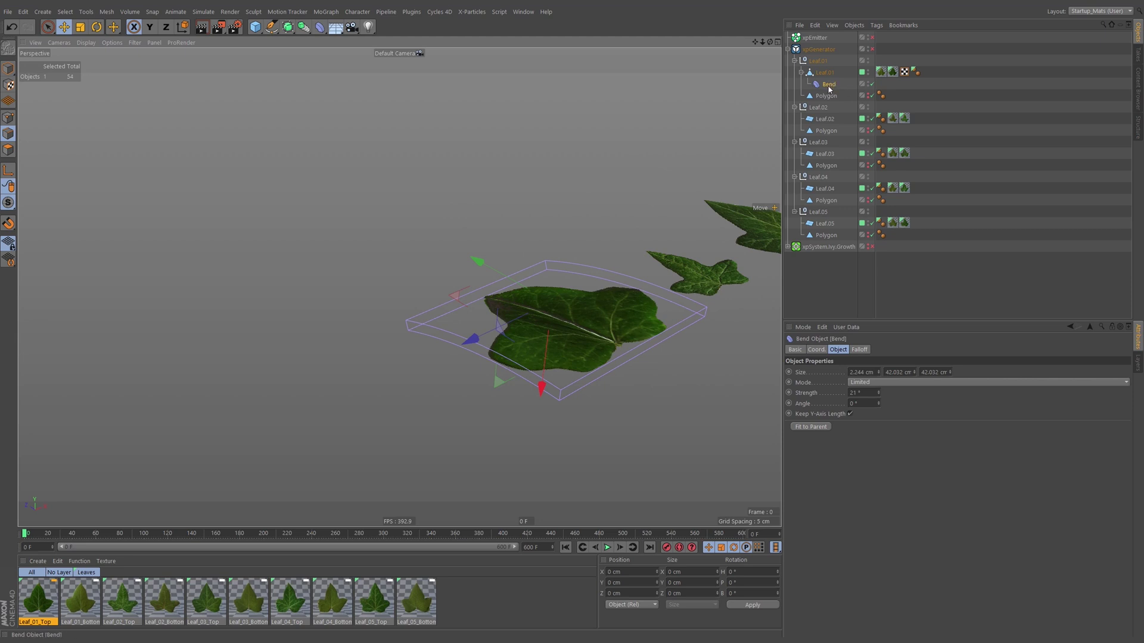
double_click(829, 85)
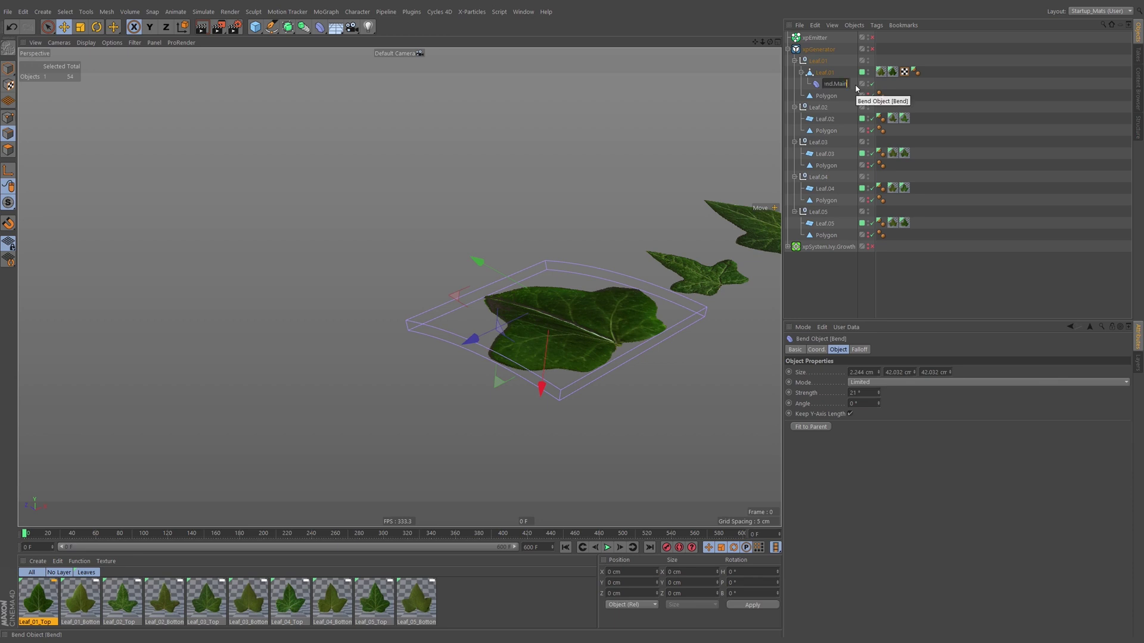
key(Return)
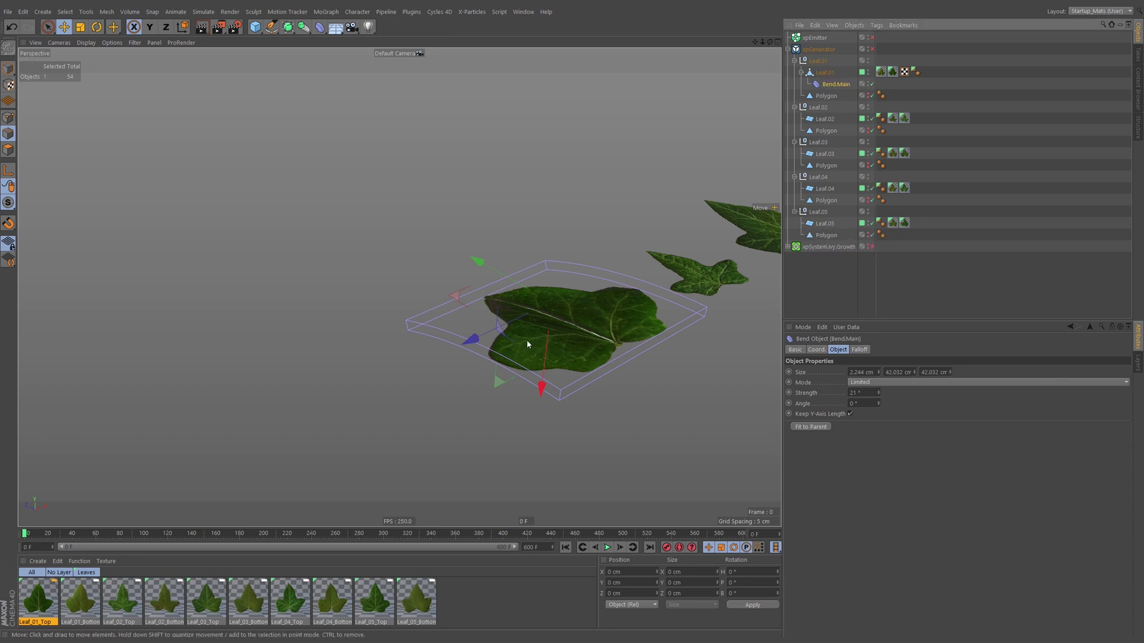
Shift Bend.Main along its Y axis toward the leaf tip and reduce its Y size to about 32 cm.
scroll(574, 329, up, 5)
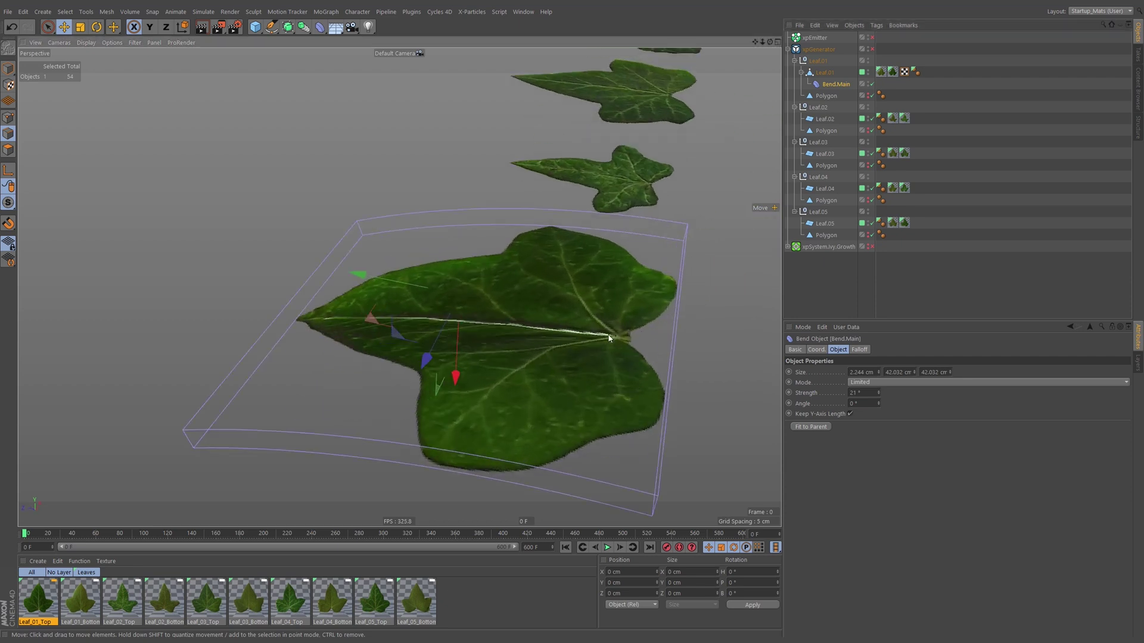
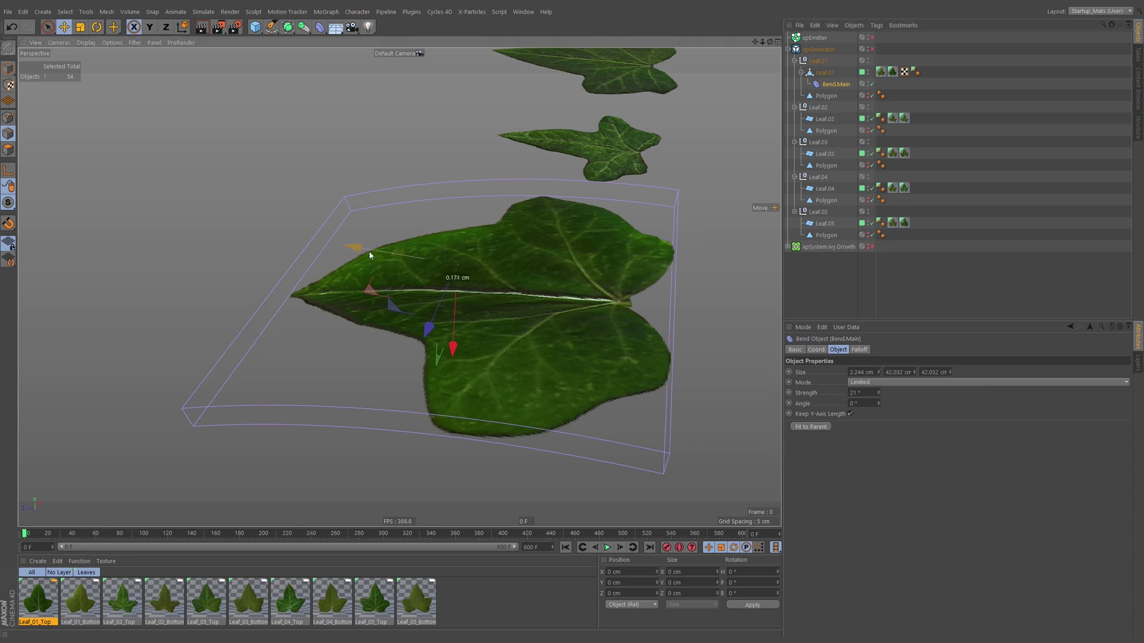
drag(370, 252, 332, 260)
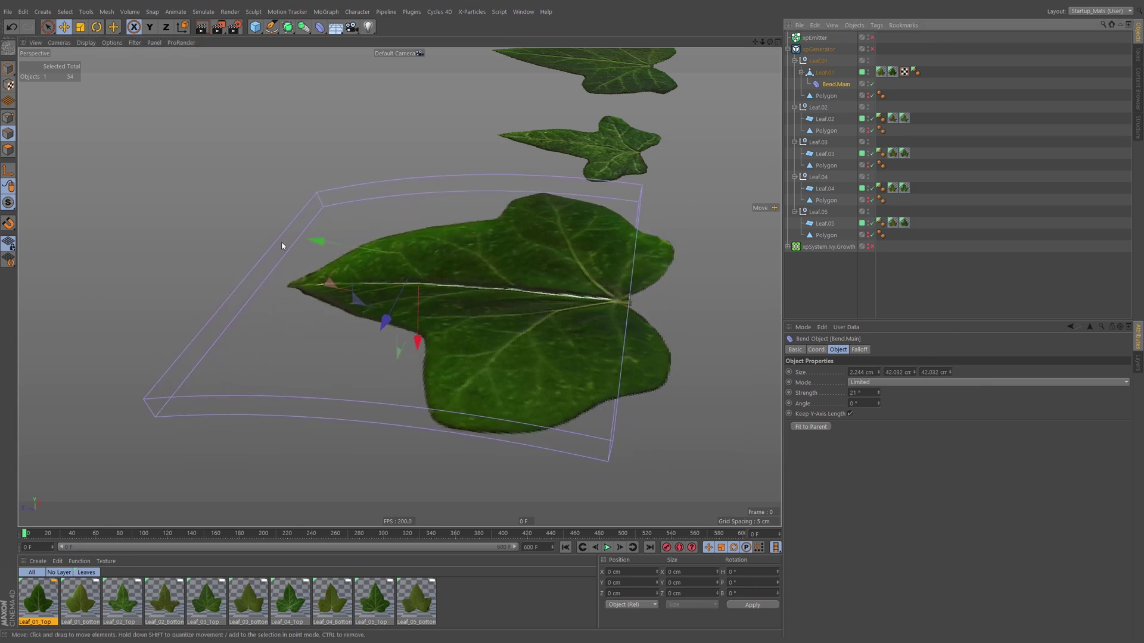
click(915, 375)
drag(915, 375, 915, 393)
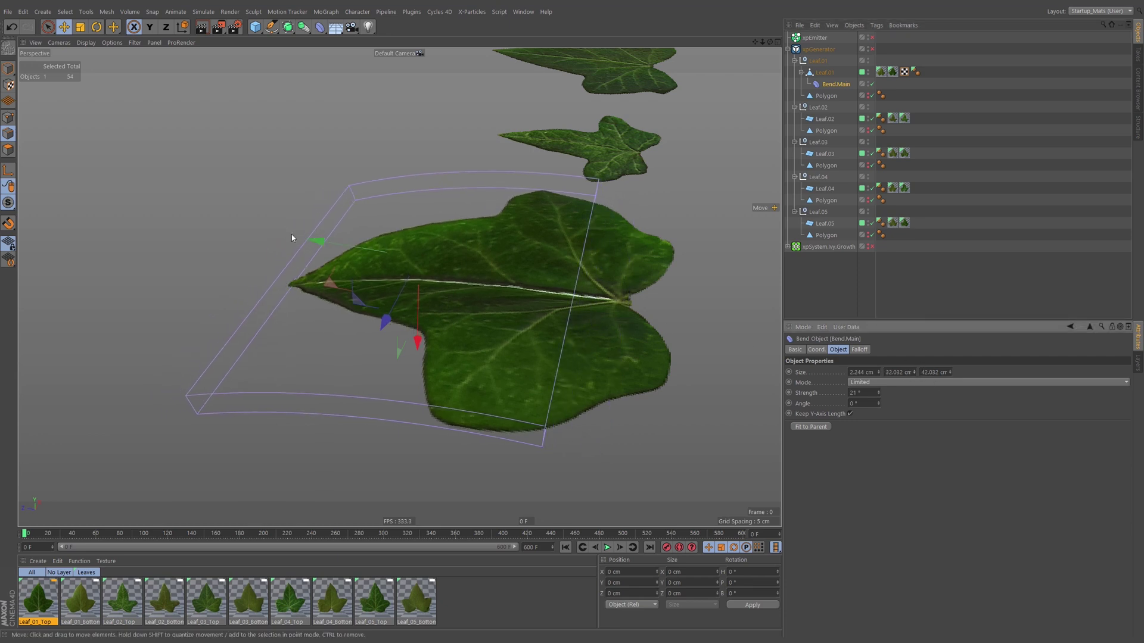
drag(334, 247, 348, 248)
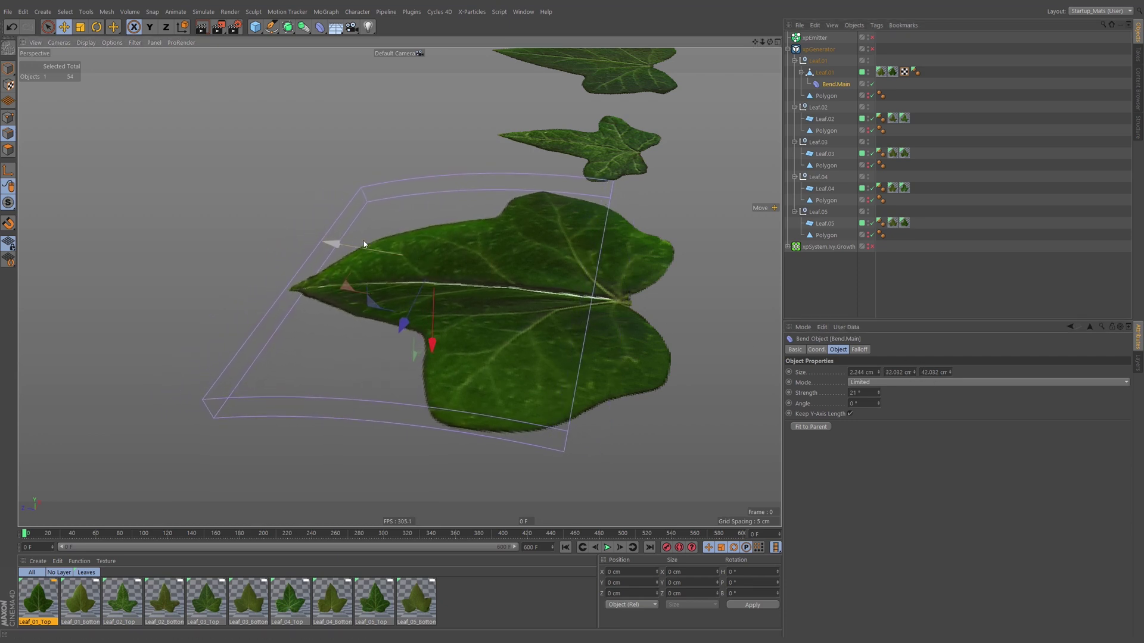
Try a different bend strength on Bend.Main and undo the change.
scroll(574, 300, down, 2)
alt+drag(574, 300, 613, 294)
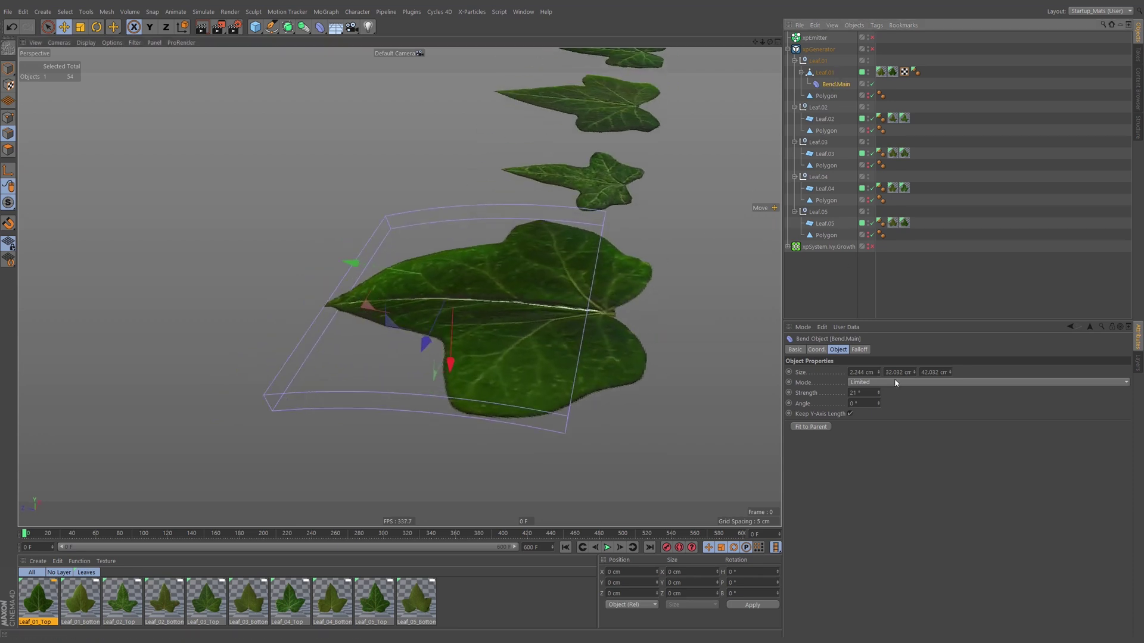
drag(878, 394, 640, 322)
key(ctrl+z)
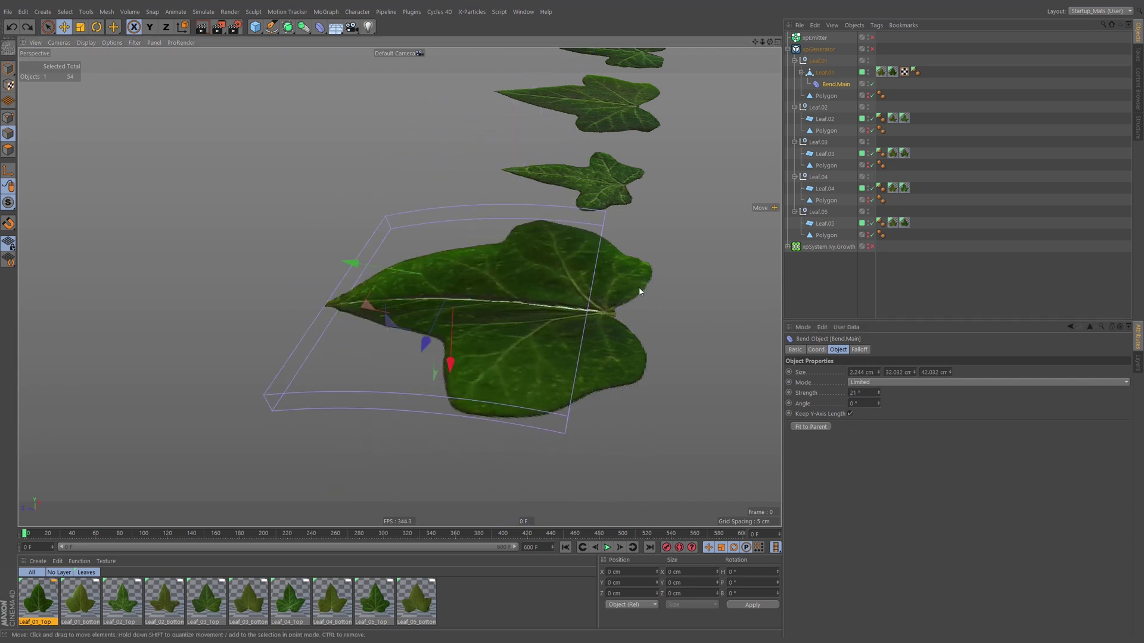
Duplicate Bend.Main under Leaf.01 and disable the original deformer.
alt+drag(585, 261, 524, 357)
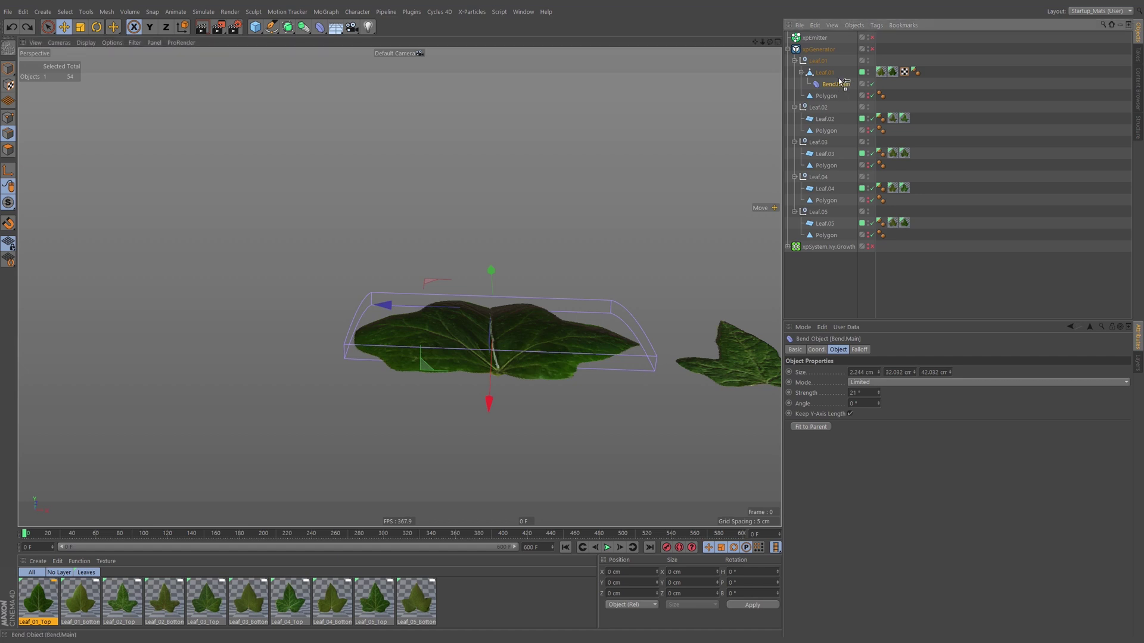
ctrl+drag(840, 82, 841, 84)
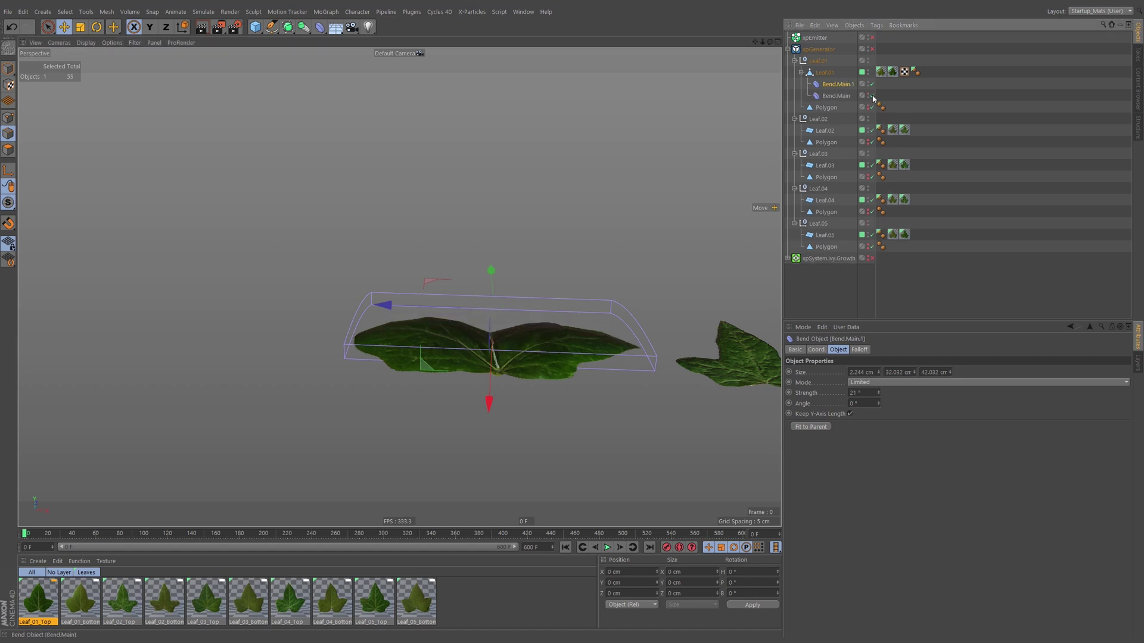
click(872, 95)
Rename the duplicated Bend deformer as Bend.Fold.L.
double_click(840, 84)
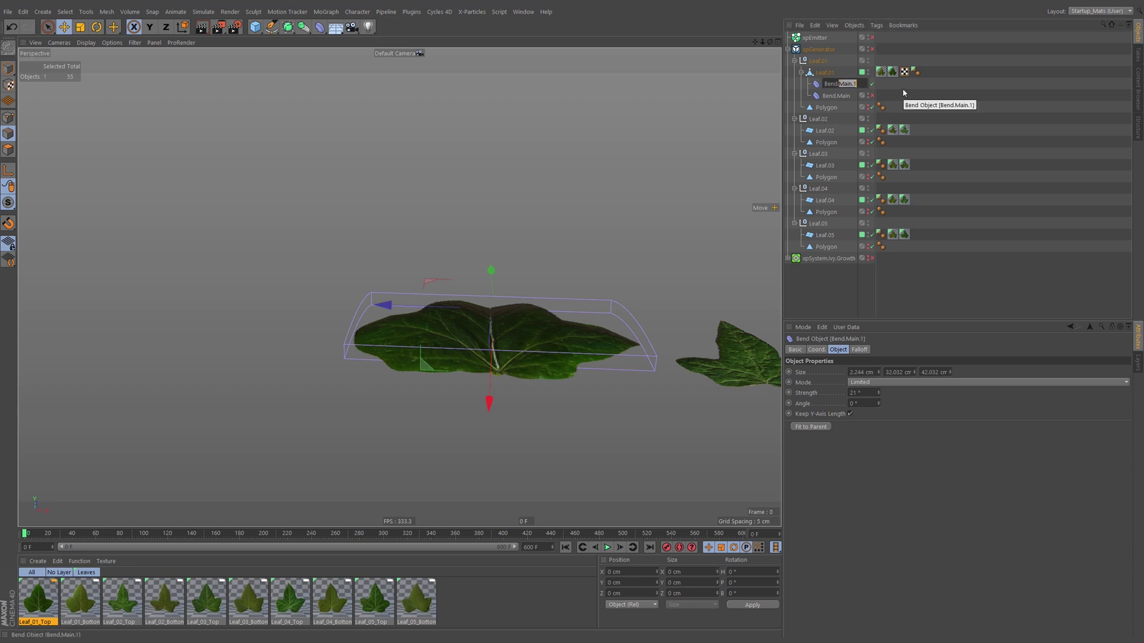
text(Fold.R)
key(BackSpace)
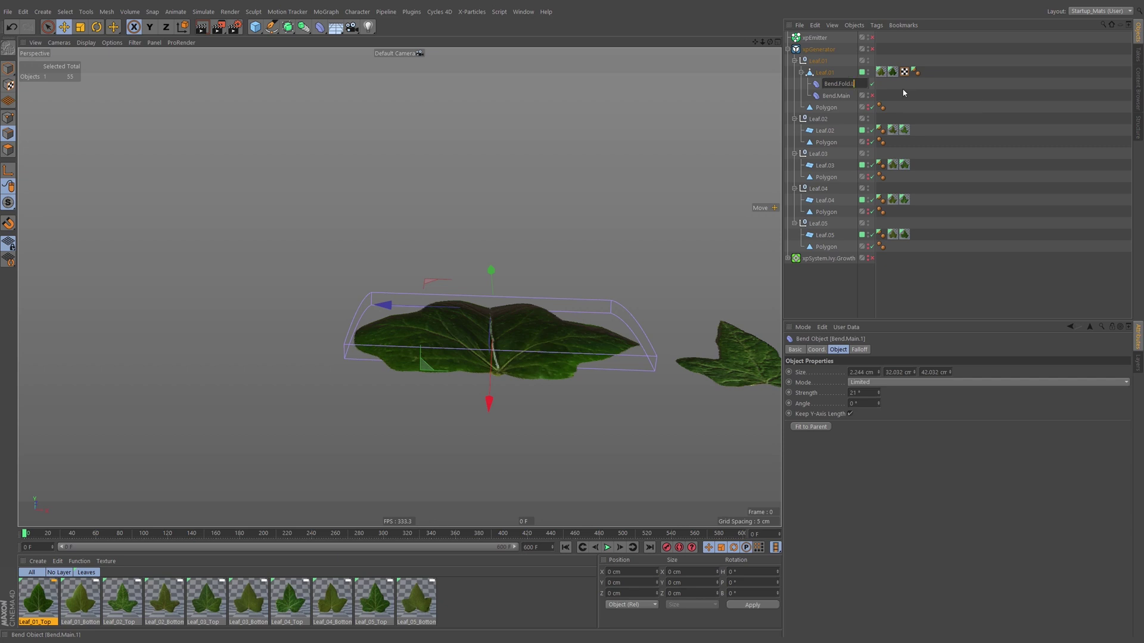
text(L)
key(Return)
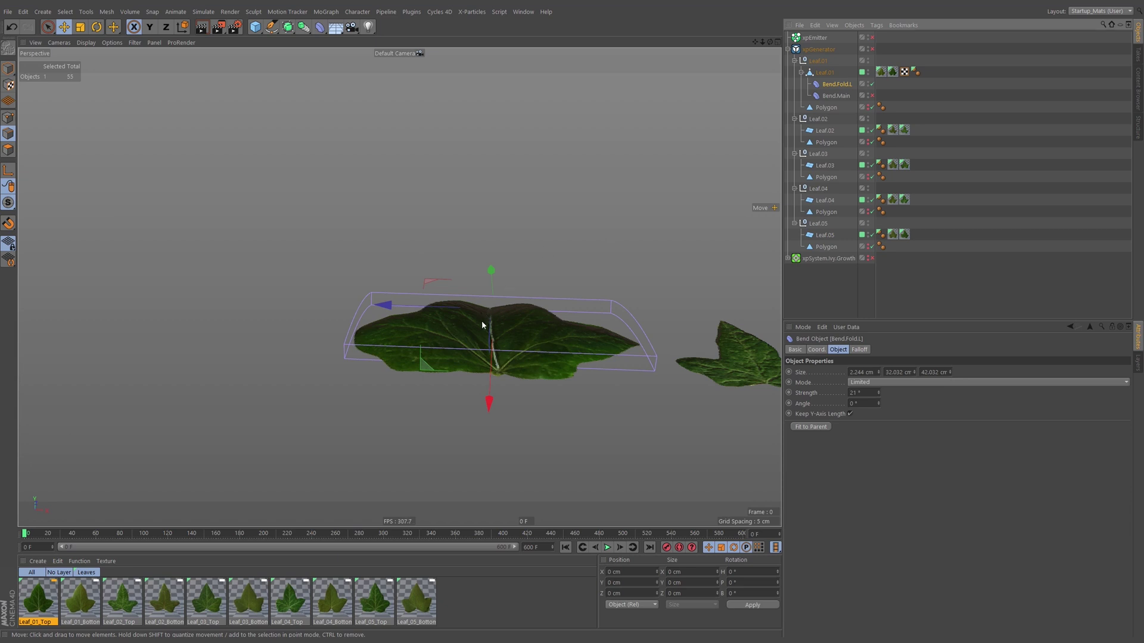
Raise Bend.Fold.L's strength to 133° and inspect the bent leaf from several angles.
drag(878, 392, 607, 343)
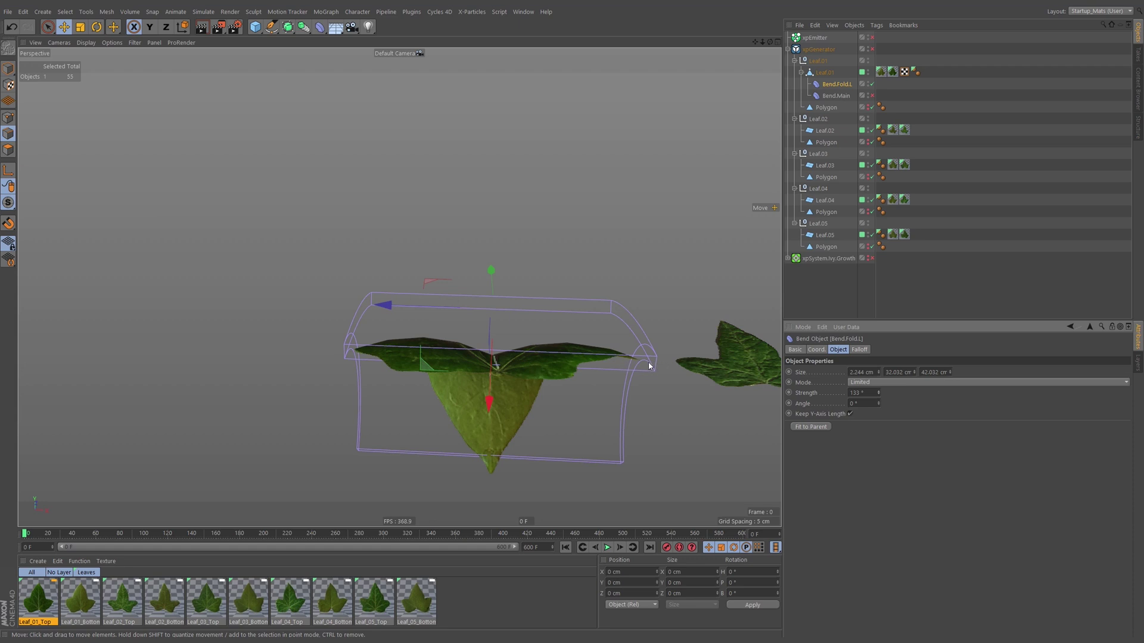
alt+drag(577, 365, 617, 335)
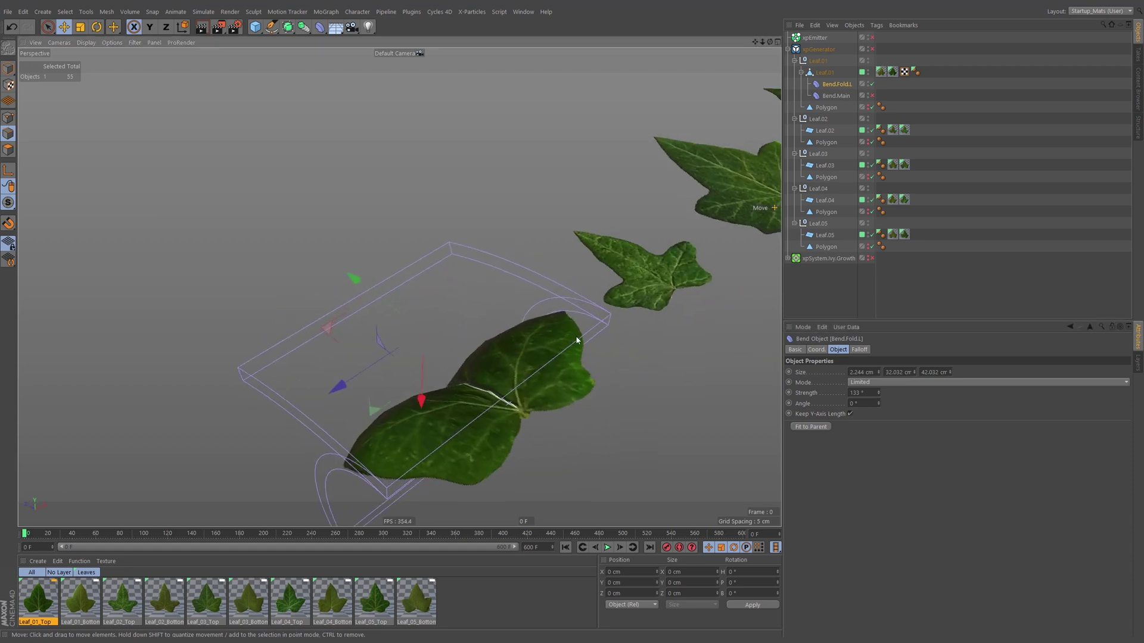
alt+drag(543, 358, 765, 199)
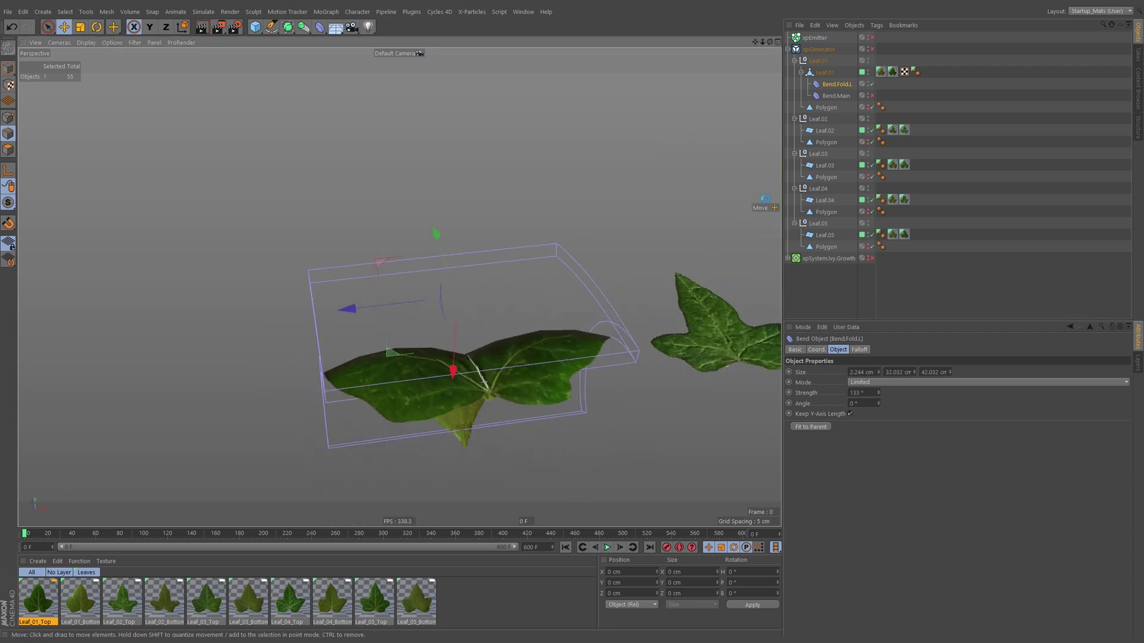
click(871, 96)
Rotate Bend.Fold.L a quarter turn to bend across the leaf and move it outward until its edge lies along the midrib.
key(r)
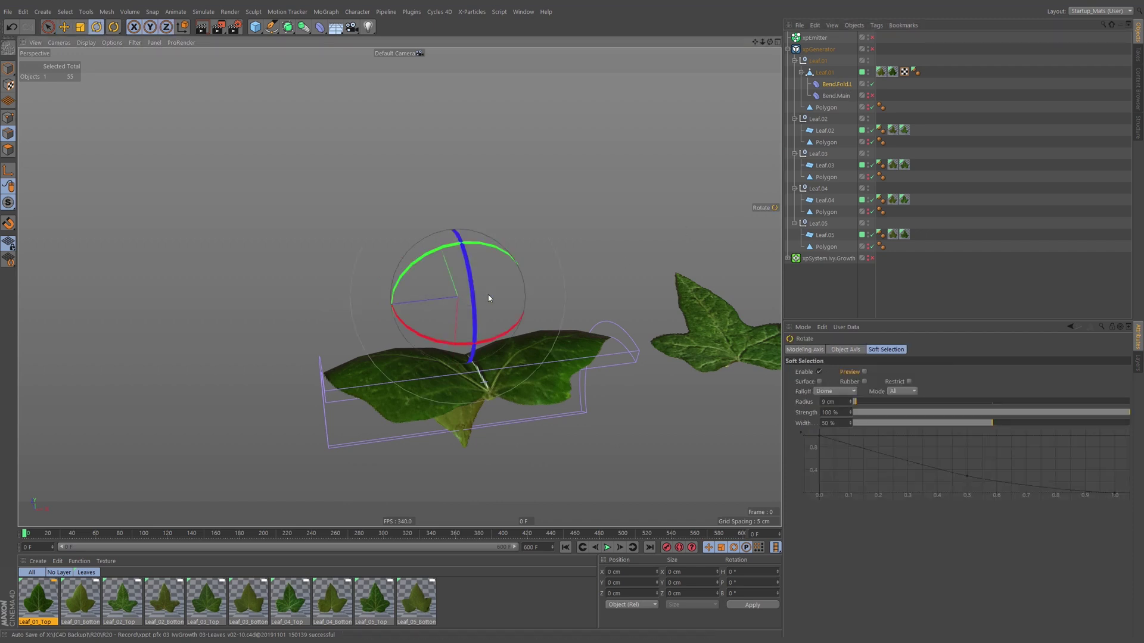
drag(500, 340, 514, 276)
key(e)
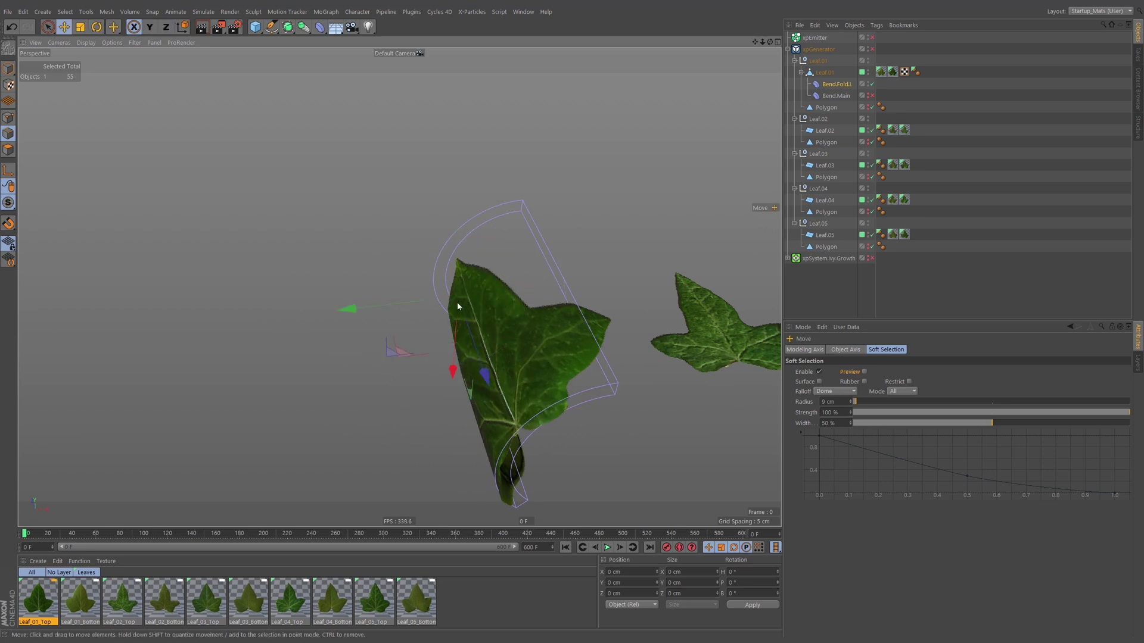
drag(391, 304, 267, 316)
Reduce Bend.Fold.L's strength and rotate it about its Y axis to fold that half of the leaf in the opposite direction.
click(837, 84)
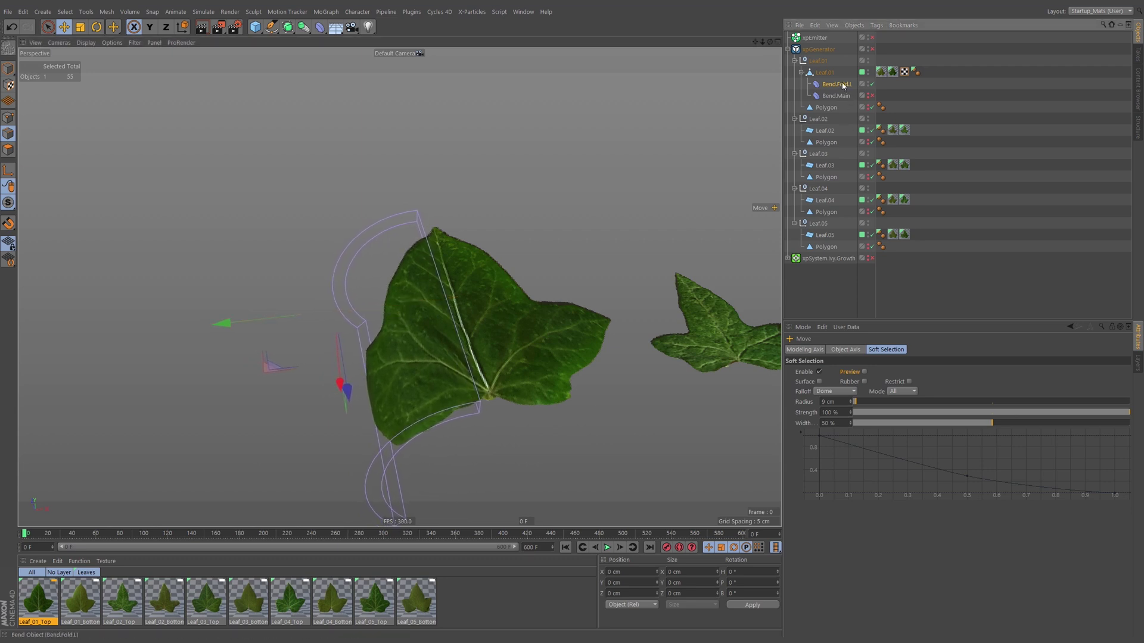
drag(879, 392, 809, 396)
key(r)
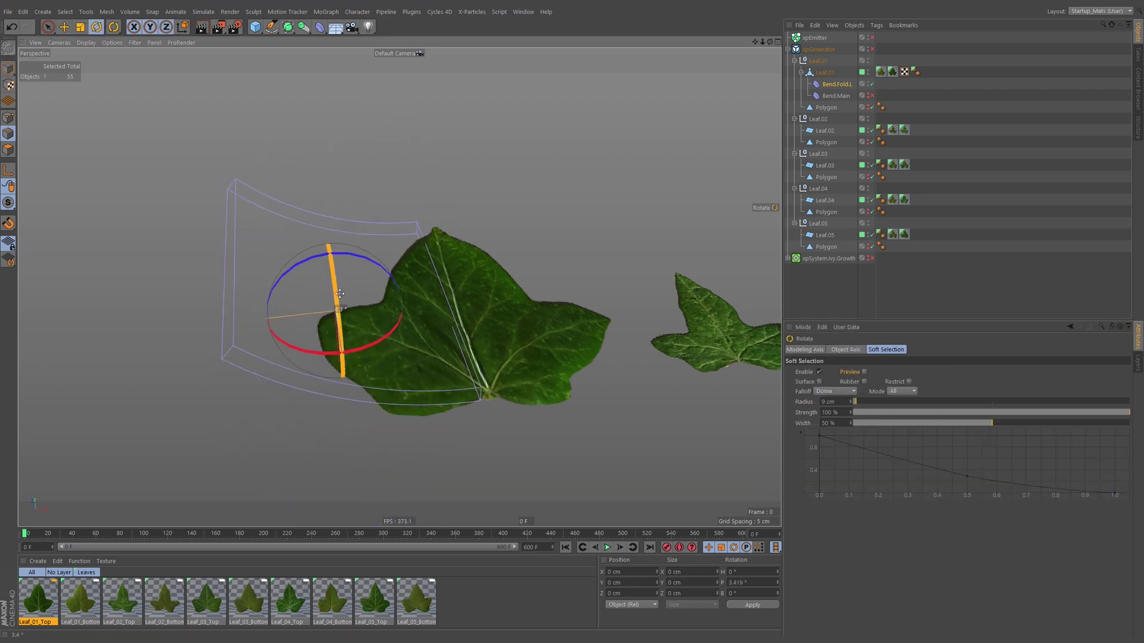
drag(336, 309, 329, 131)
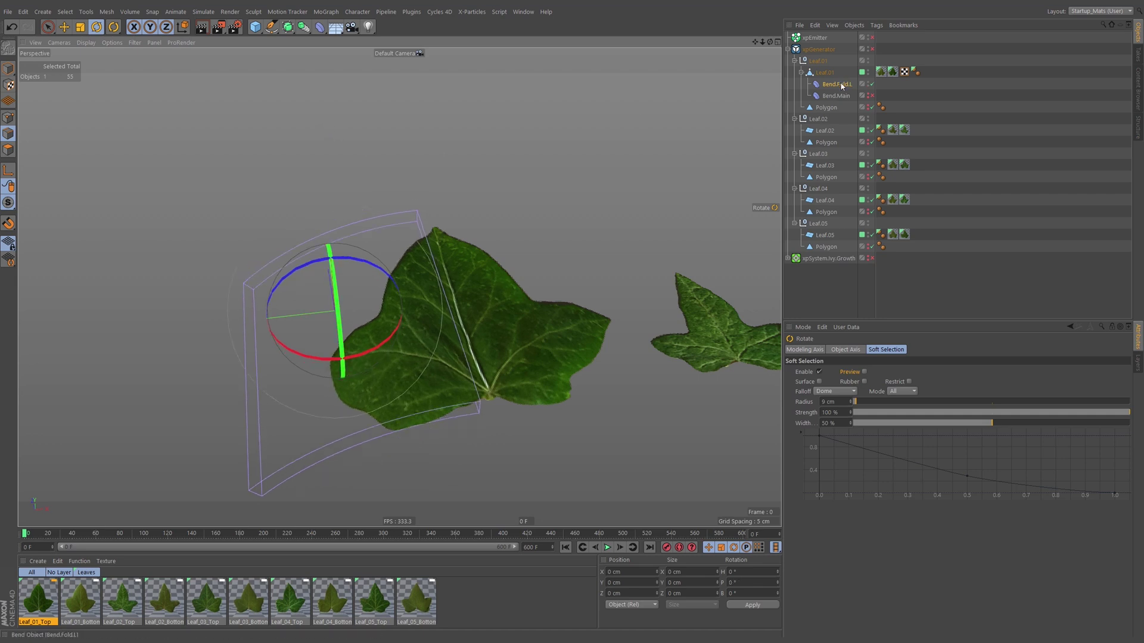
Raise Bend.Fold.L's strength to about 467° and duplicate the deformer directly below it under Leaf.01.
drag(879, 393, 870, 171)
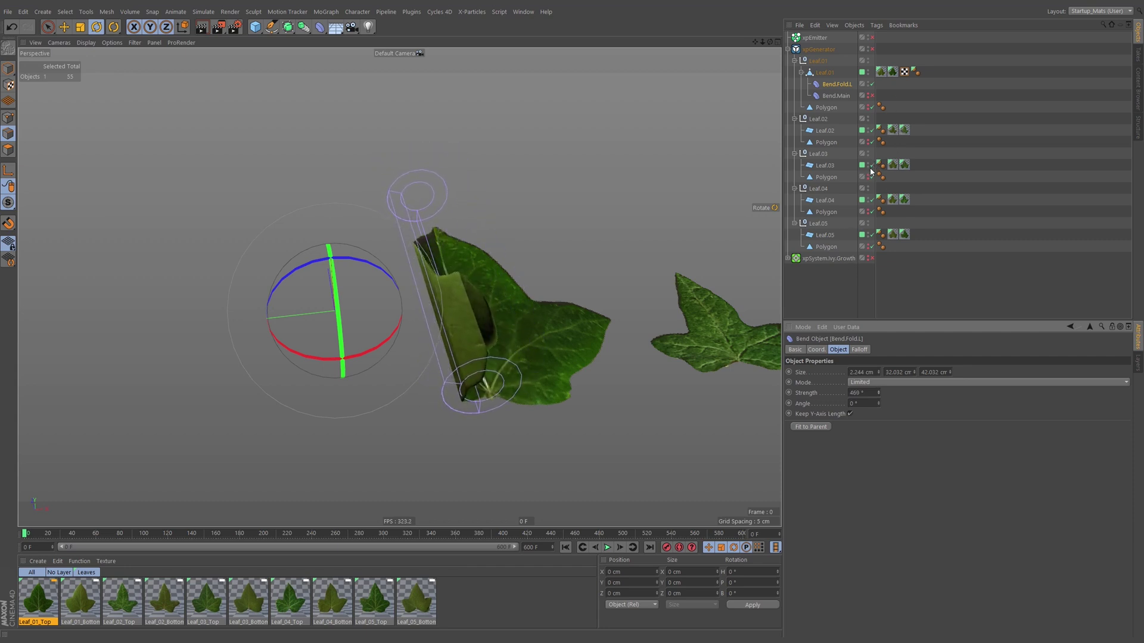
ctrl+drag(841, 87, 846, 99)
Move the duplicated bend to the opposite side of the leaf and rotate it to mirror the left fold.
key(e)
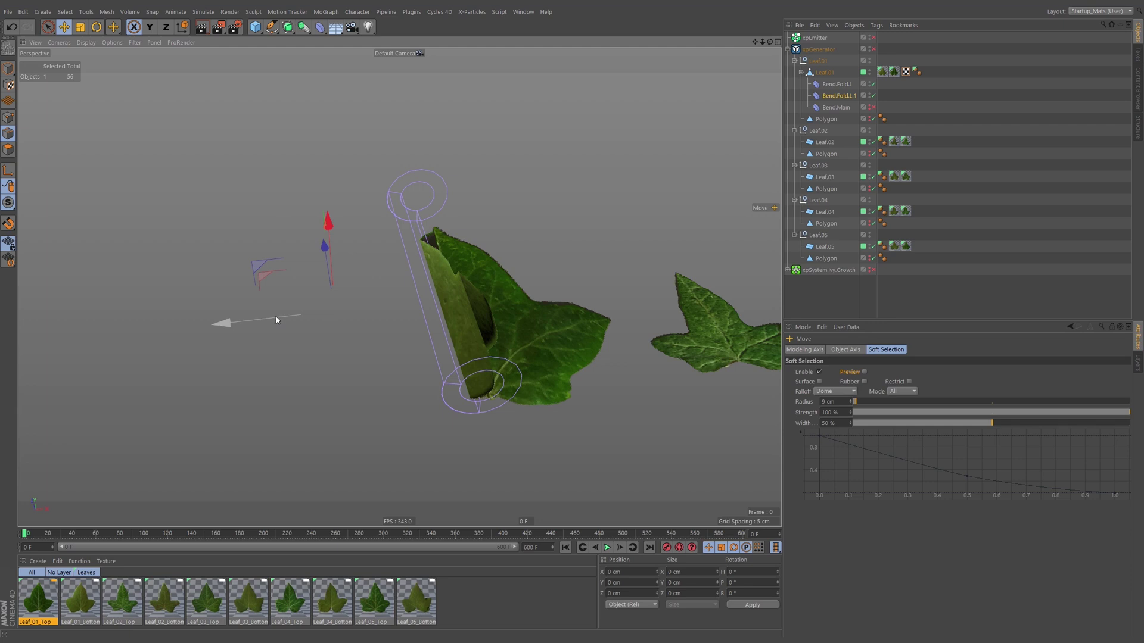
drag(276, 321, 657, 281)
key(r)
key(e)
alt+drag(534, 328, 457, 312)
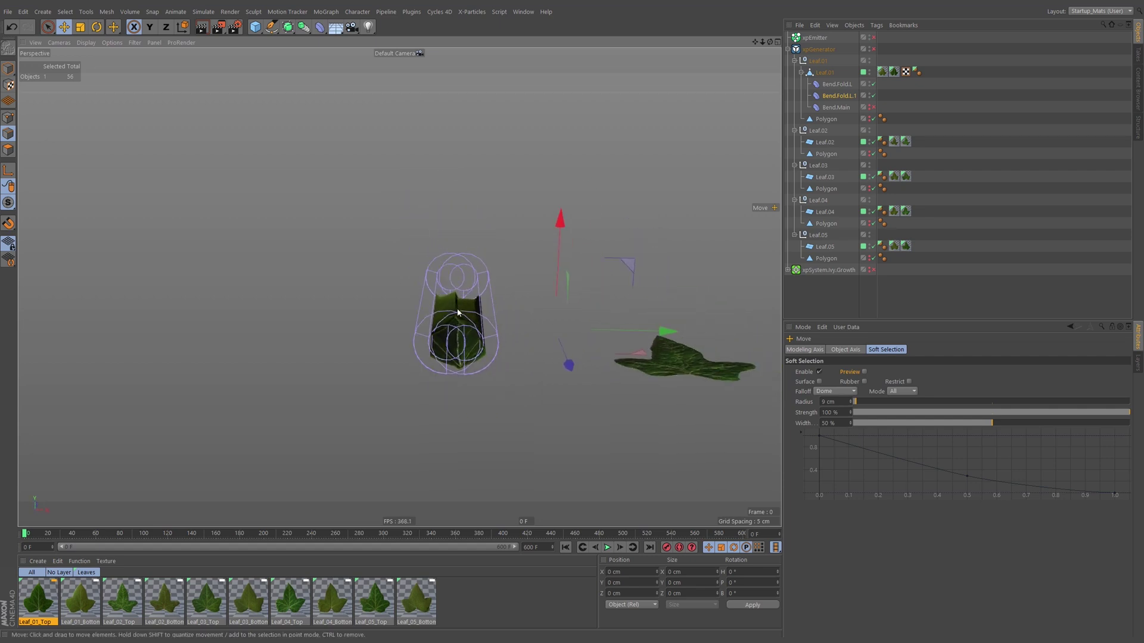
mouse_move(658, 331)
mouse_down()
mouse_move(743, 335)
mouse_move(642, 341)
mouse_up()
key(ctrl+z)
Rename the duplicated bend deformer as Bend.Fold.R.
click(840, 96)
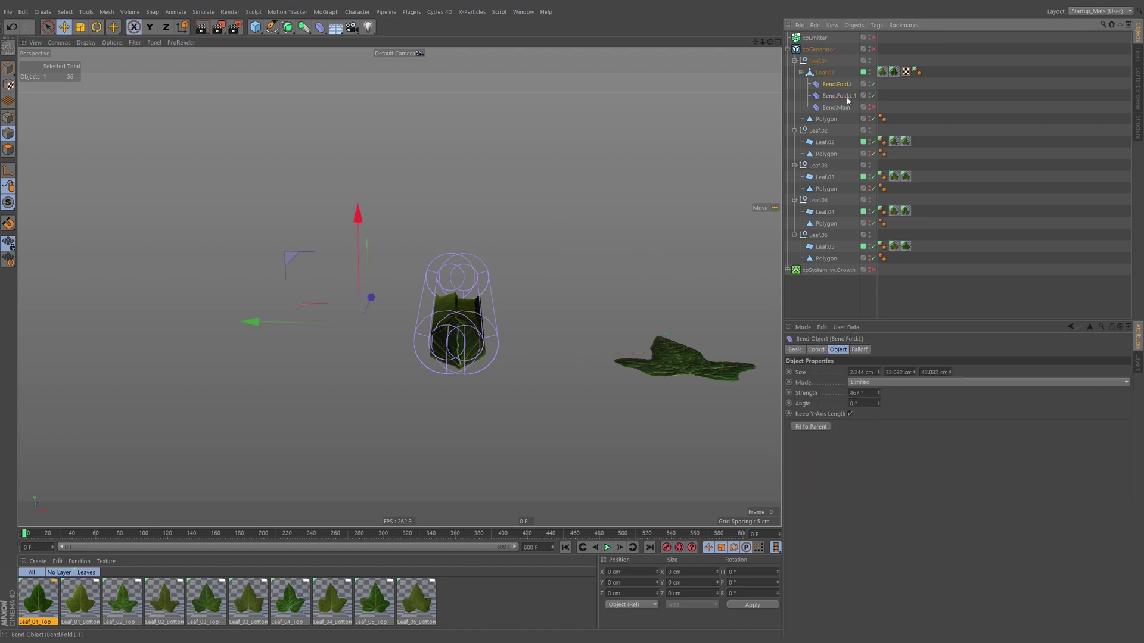
double_click(840, 95)
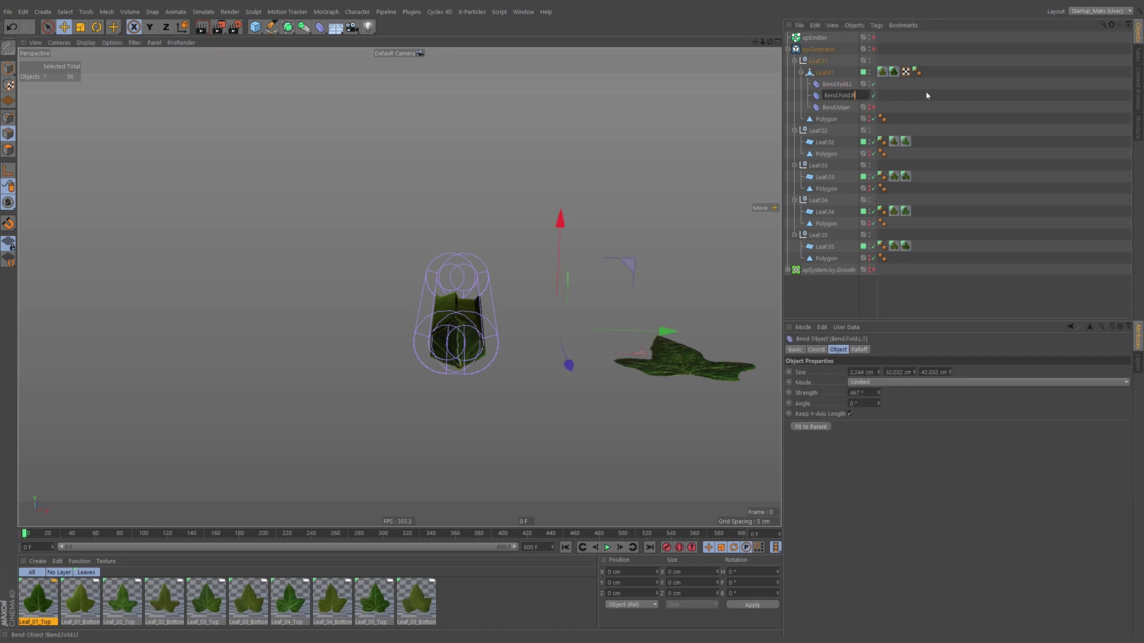
text(Bend.Fold.R)
key(Return)
Try different strengths on Bend.Fold.L and Bend.Fold.R together, ending at 471°.
ctrl+click(837, 84)
drag(879, 392, 745, 383)
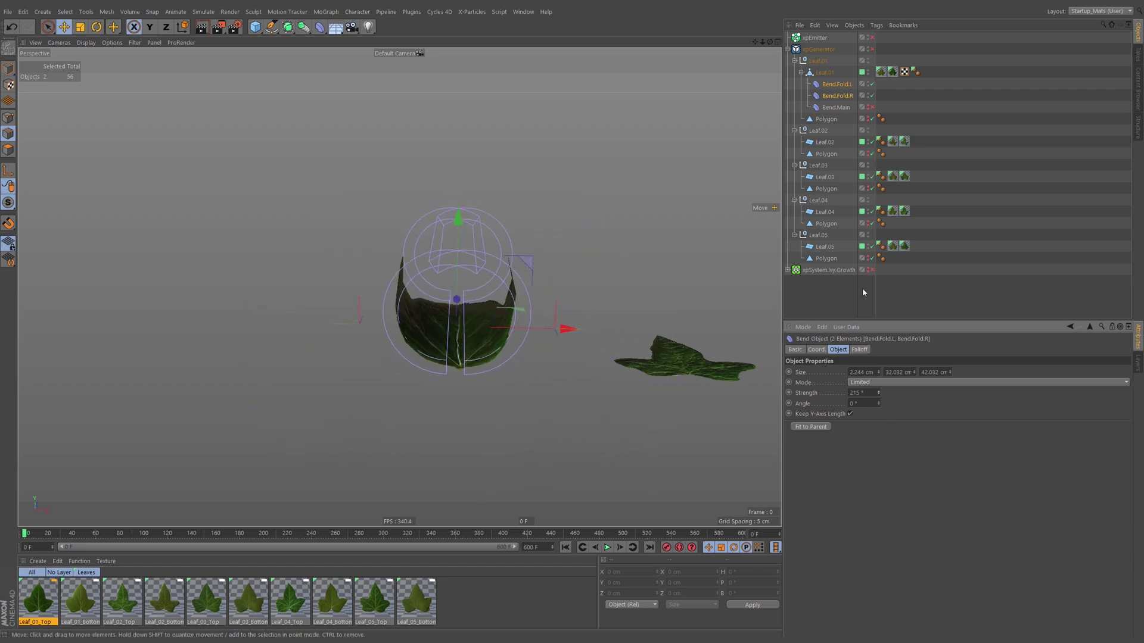
drag(878, 393, 818, 275)
scroll(465, 384, up, 5)
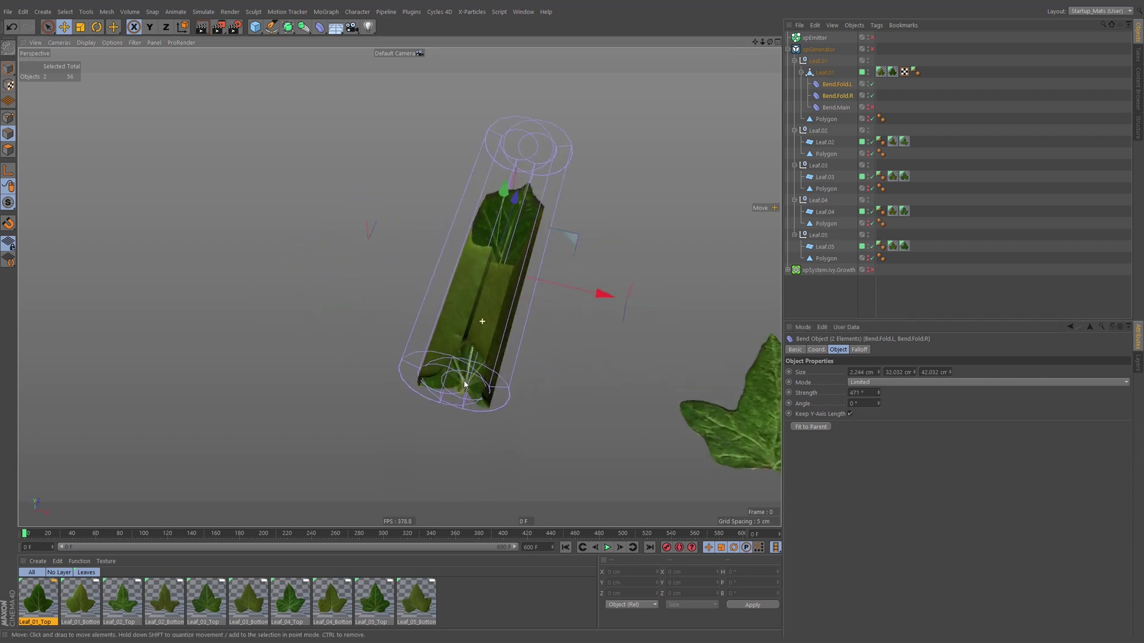
alt+drag(465, 384, 411, 337)
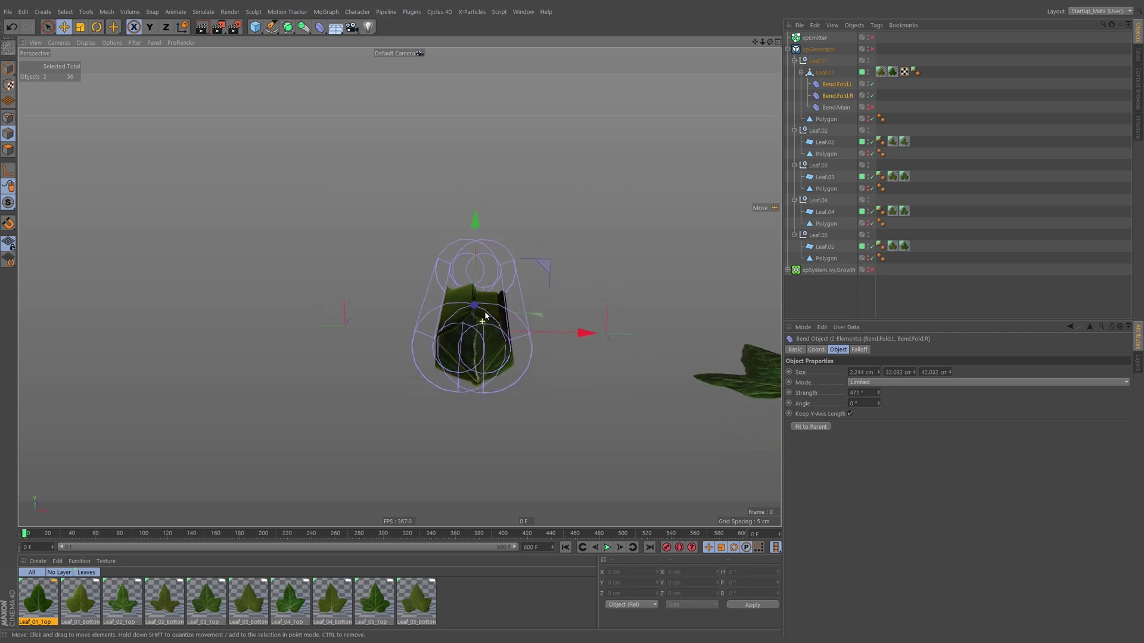
Nudge Bend.Fold.R slightly toward the leaf's midrib and set both fold bends' strength to 407°.
click(839, 96)
mouse_move(681, 269)
mouse_down()
mouse_move(686, 257)
mouse_move(681, 273)
mouse_move(665, 264)
mouse_move(679, 267)
mouse_up()
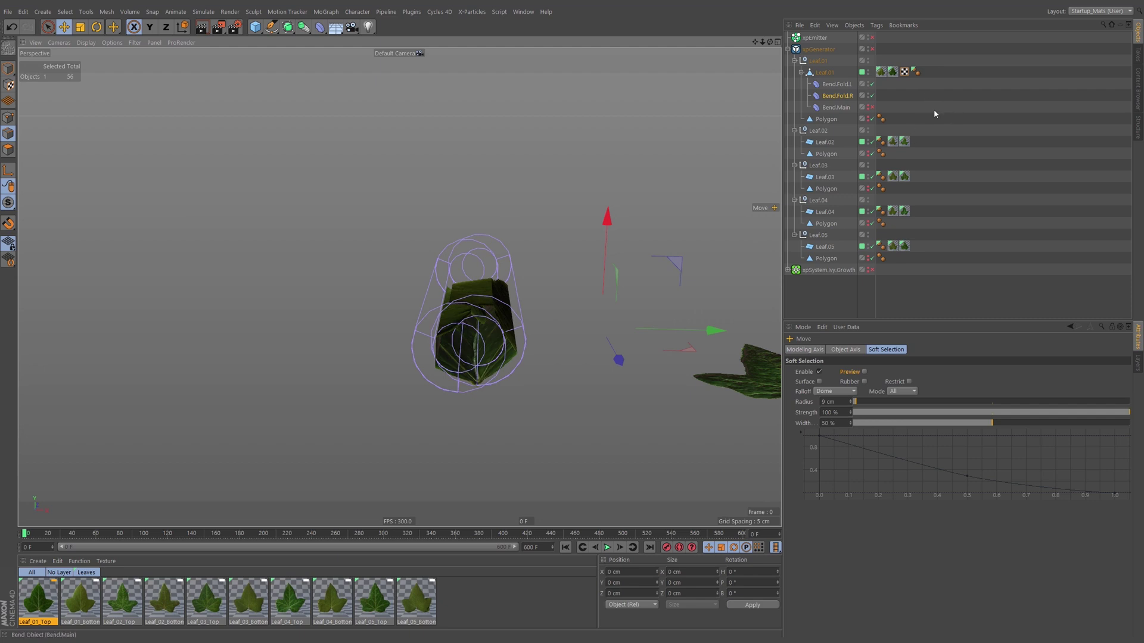
ctrl+click(834, 85)
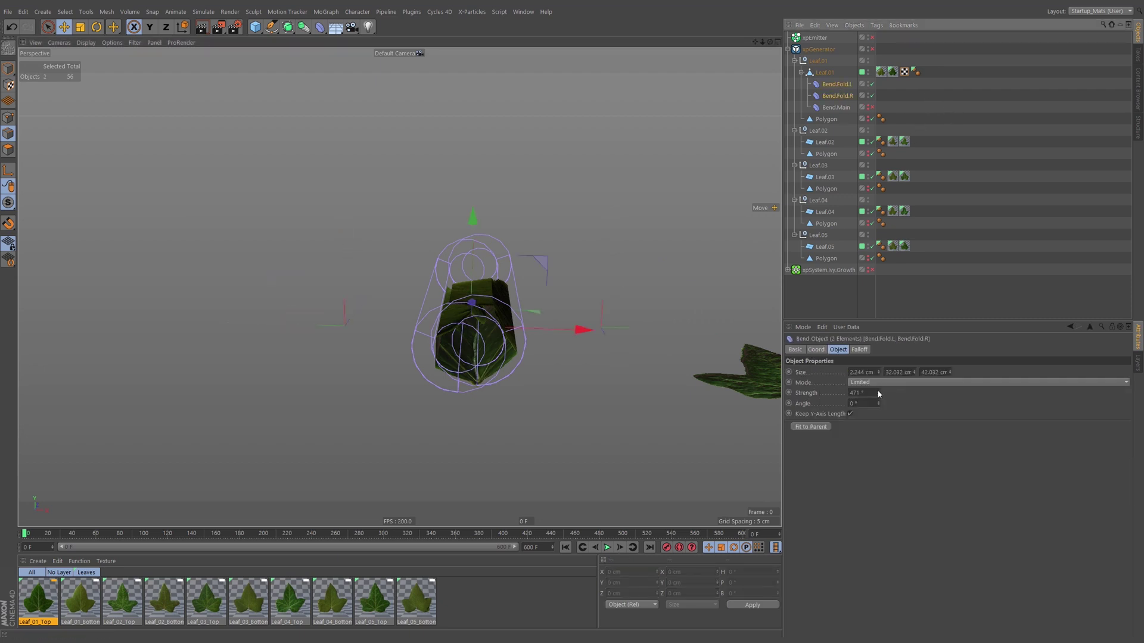
drag(878, 394, 903, 425)
click(992, 160)
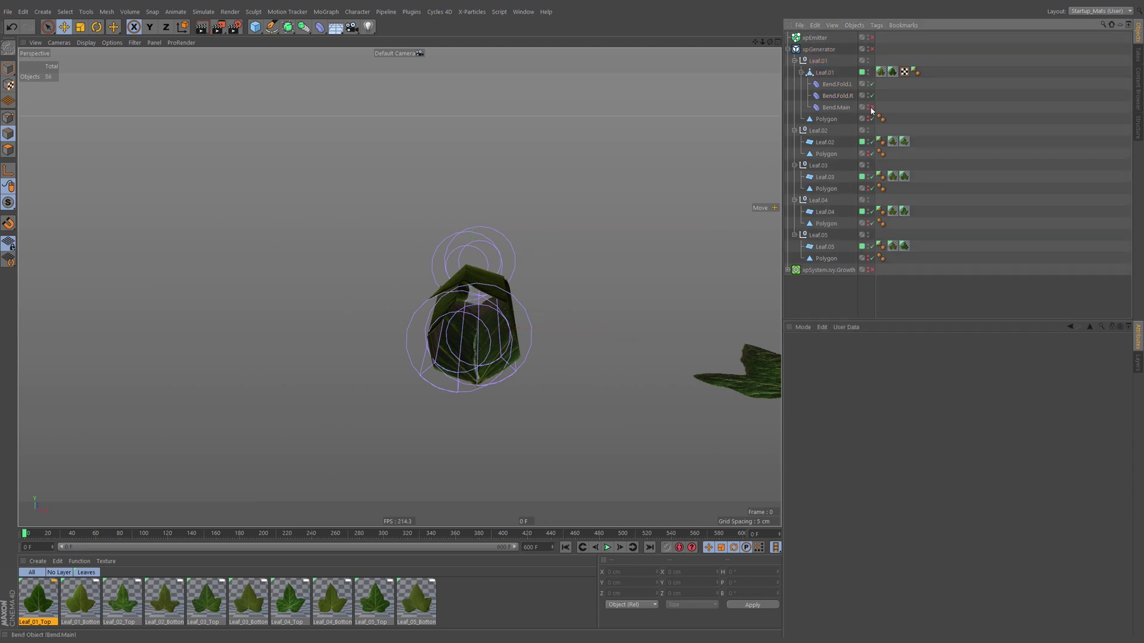
Enable the Bend.Main deformer on Leaf.01 together with the two fold bends.
click(872, 108)
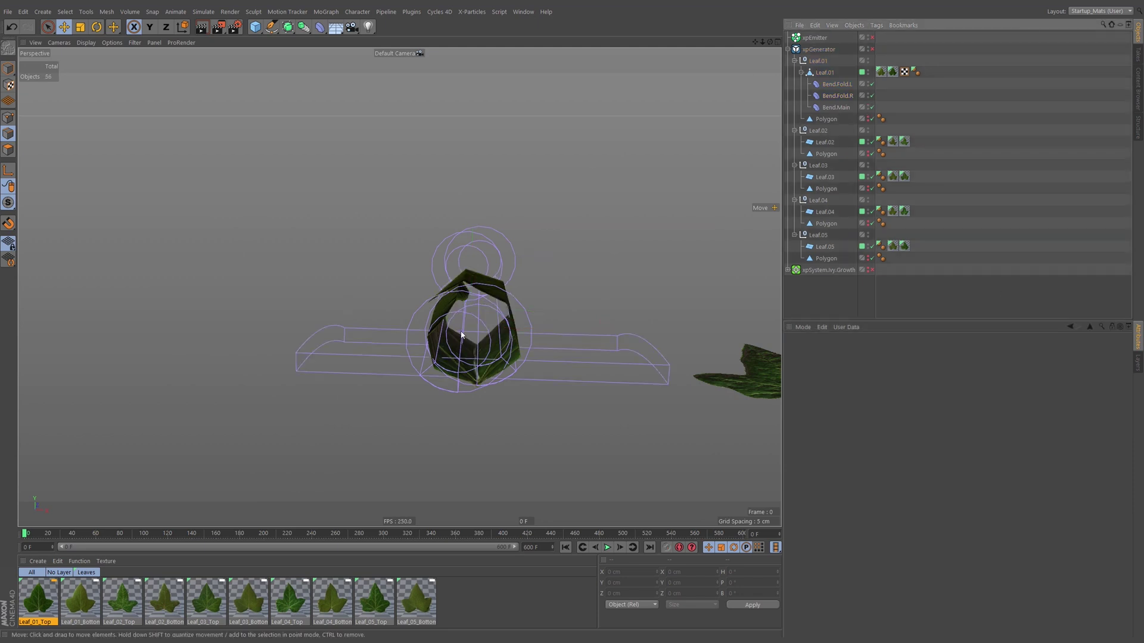
alt+drag(461, 335, 531, 286)
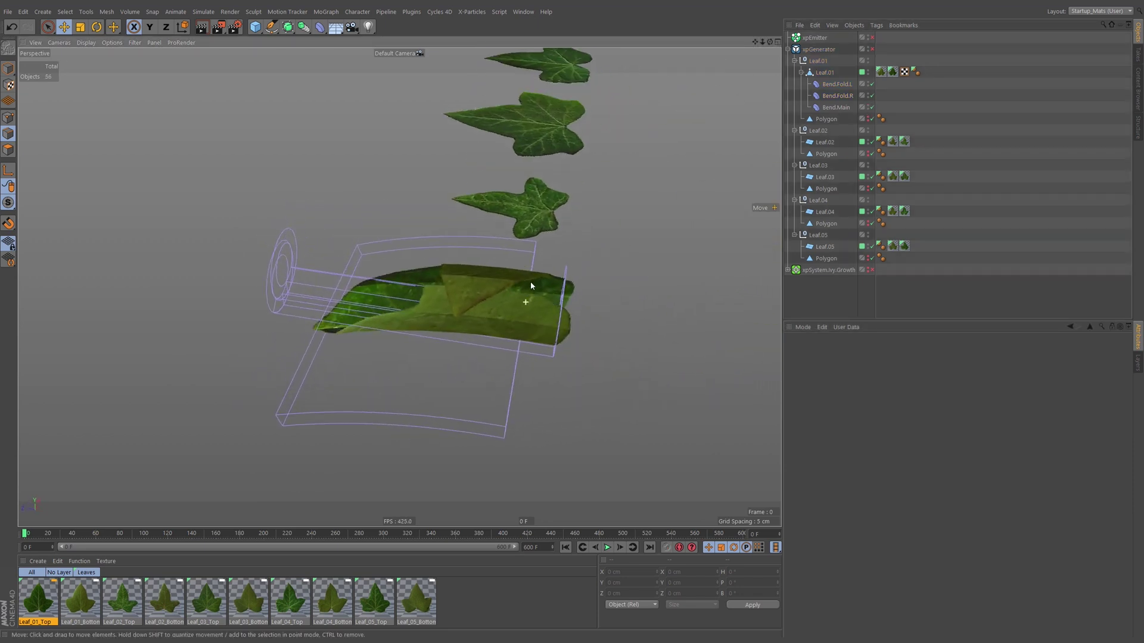
Try Bend.Main above both fold bends in the hierarchy and return it below them.
drag(836, 109, 834, 80)
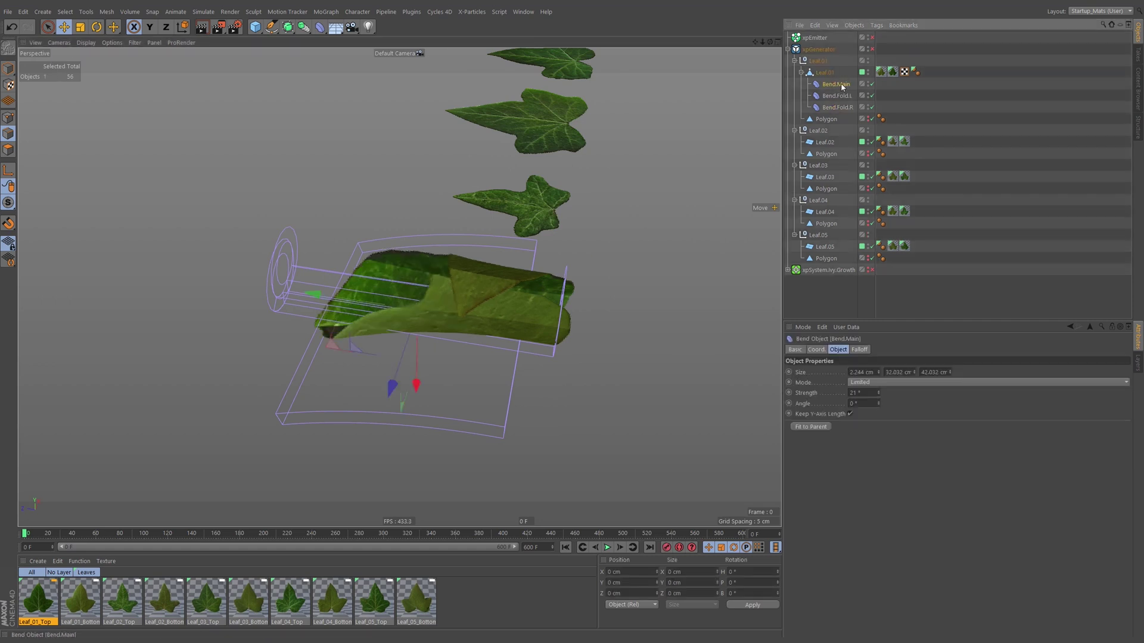
alt+drag(477, 281, 474, 373)
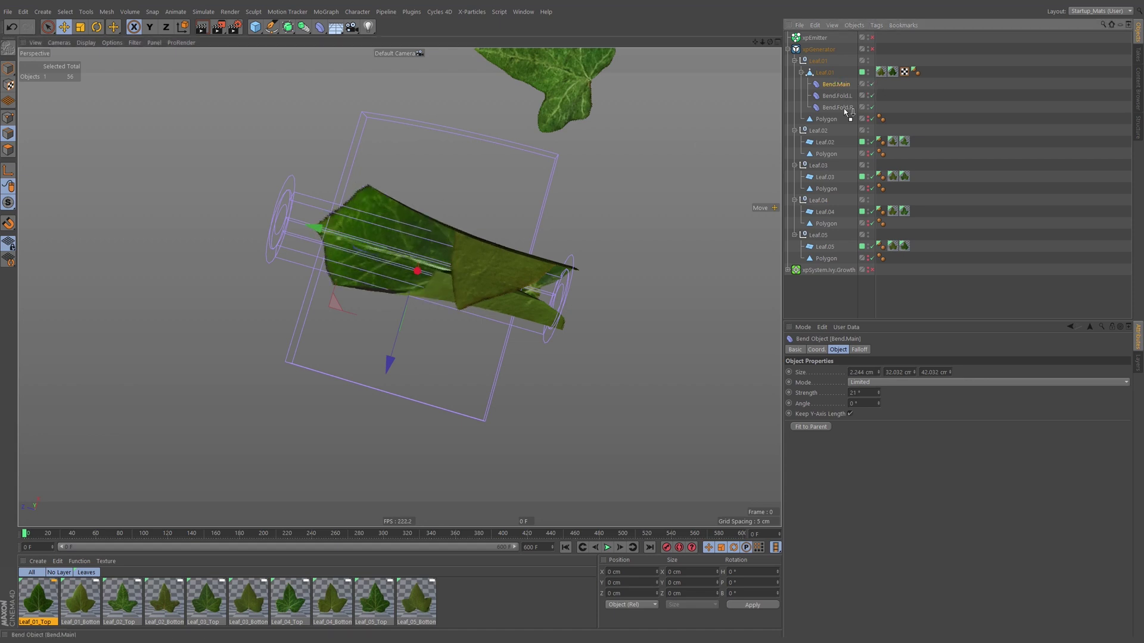
drag(842, 109, 840, 110)
Set Bend.Main's strength to 48°.
alt+drag(746, 155, 797, 161)
drag(879, 393, 833, 471)
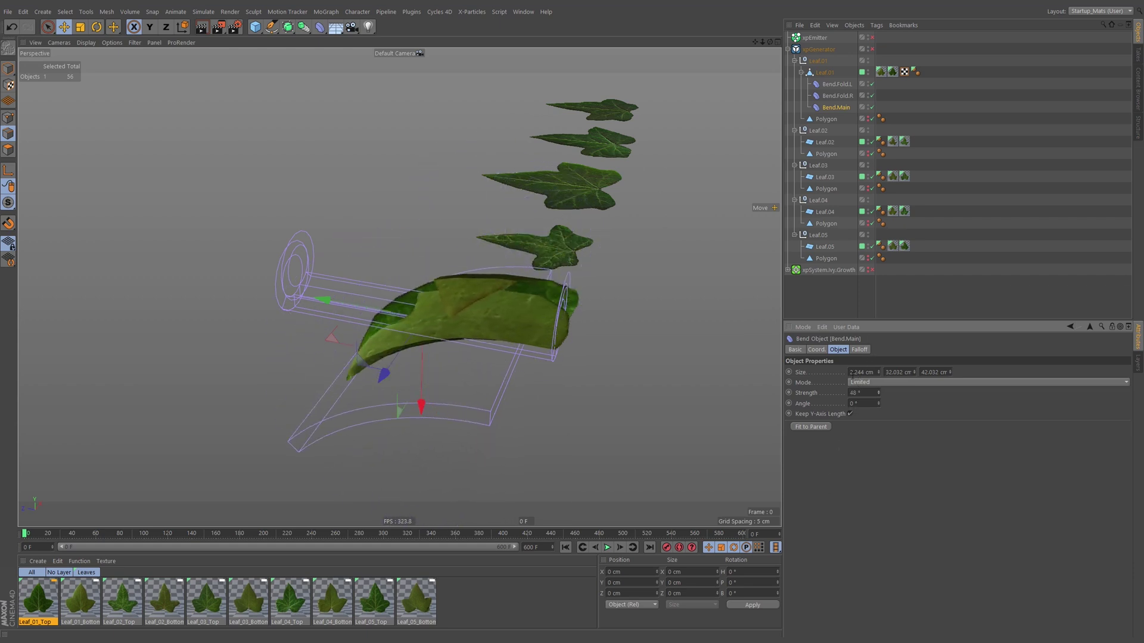
Disable the Bend.Main and Bend.Fold.R deformers while keeping Bend.Fold.L selected and active.
click(838, 95)
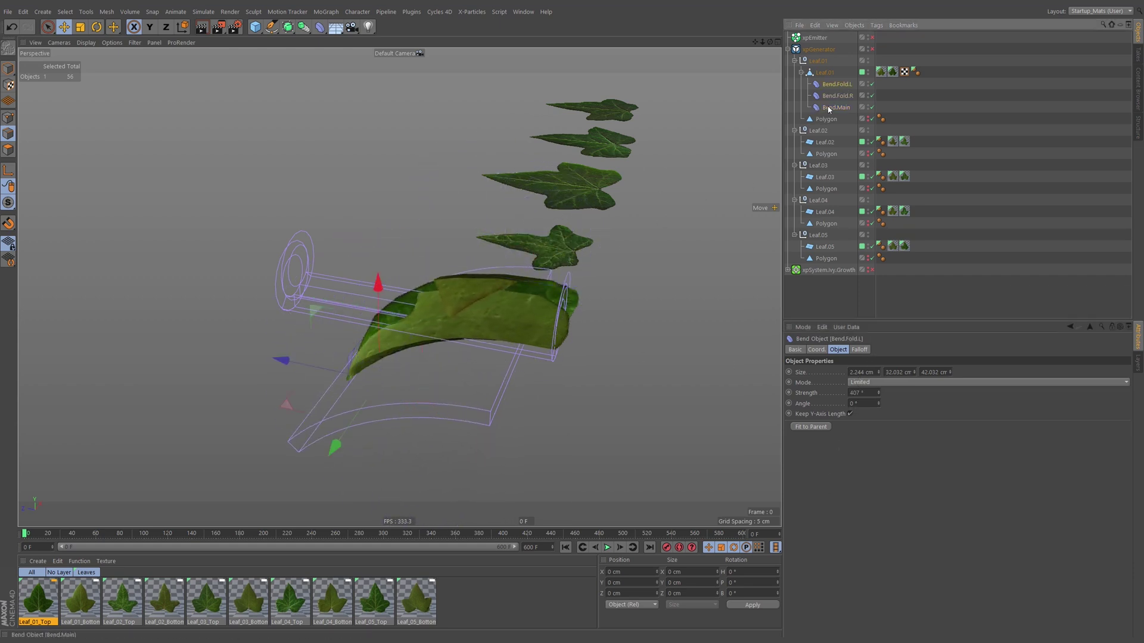
alt+drag(596, 251, 629, 207)
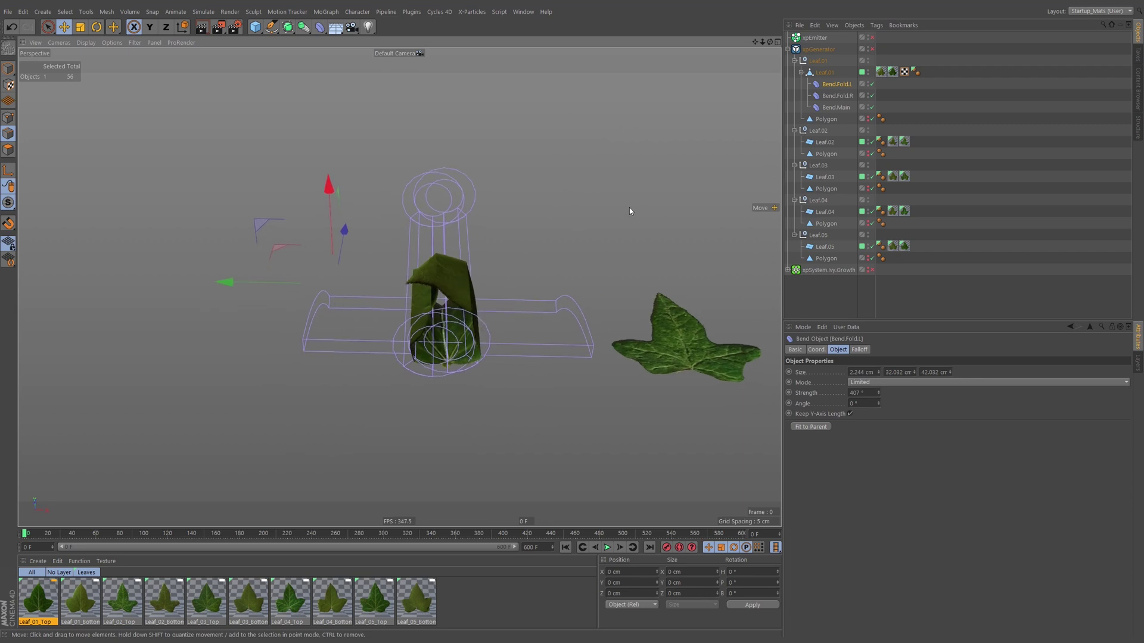
click(871, 108)
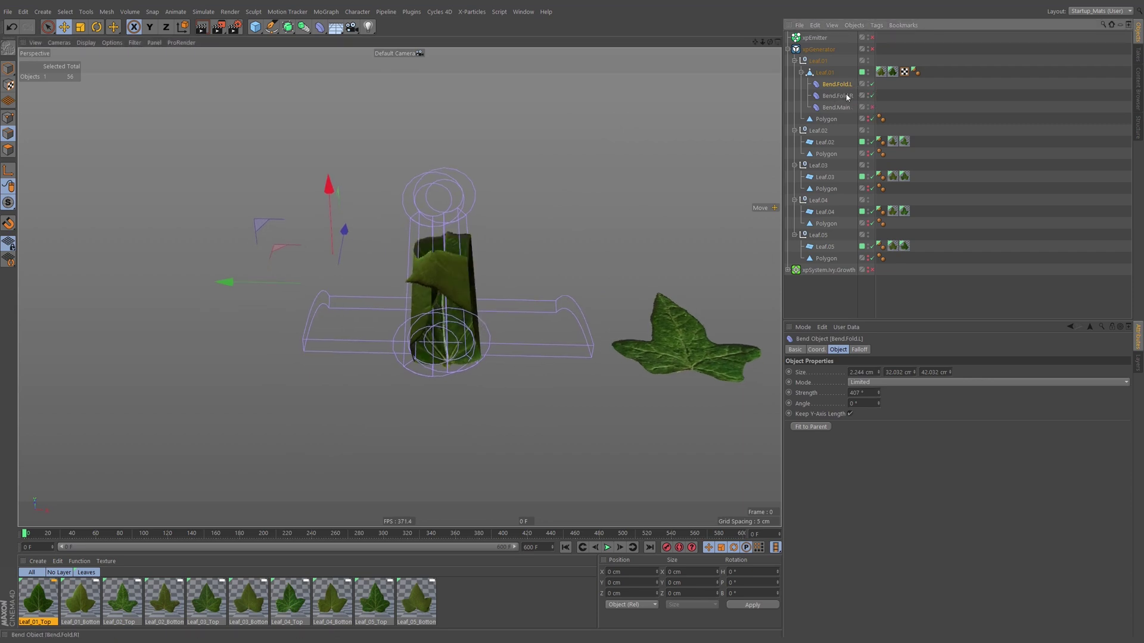
click(871, 95)
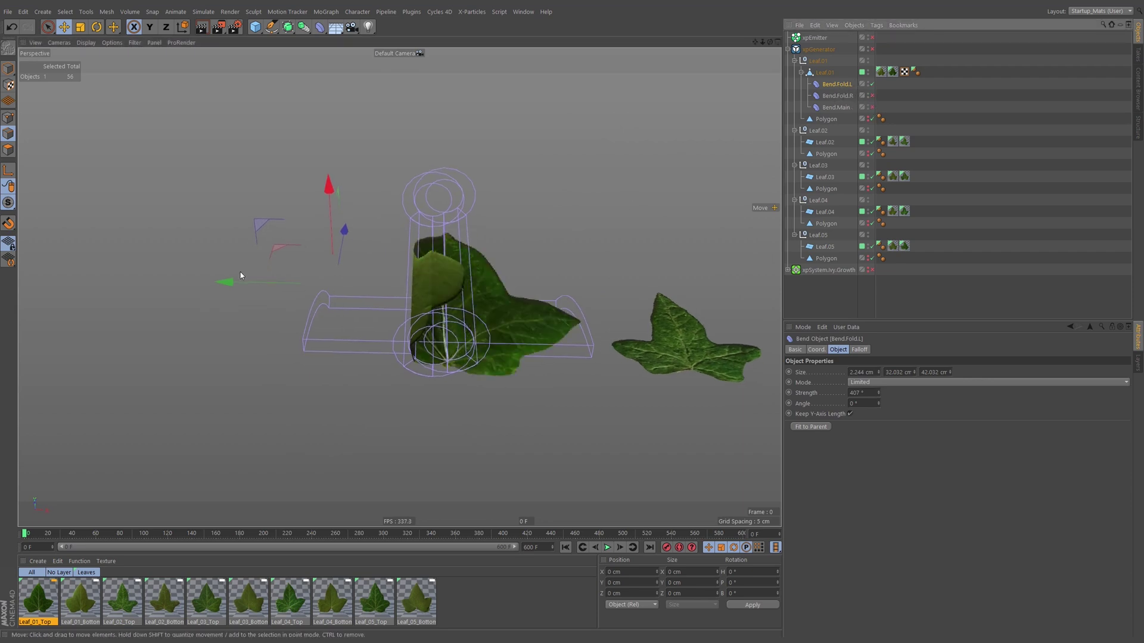
Try sliding Bend.Fold.L outward from the leaf's midrib, undo the move, and disable Bend.Fold.L.
drag(232, 281, 157, 336)
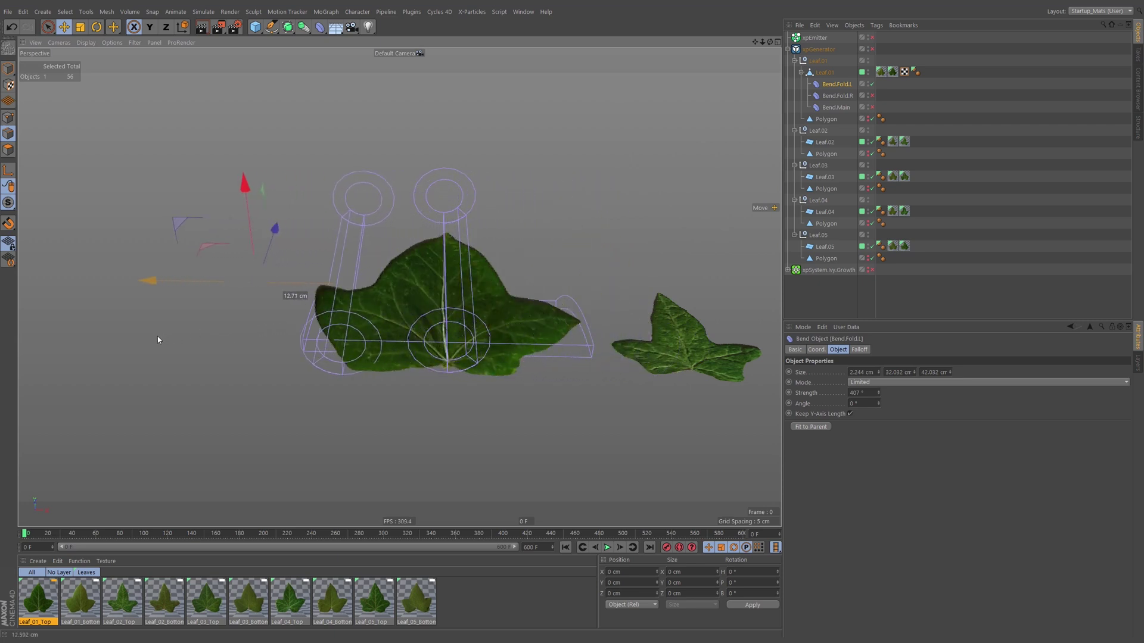
key(ctrl+z)
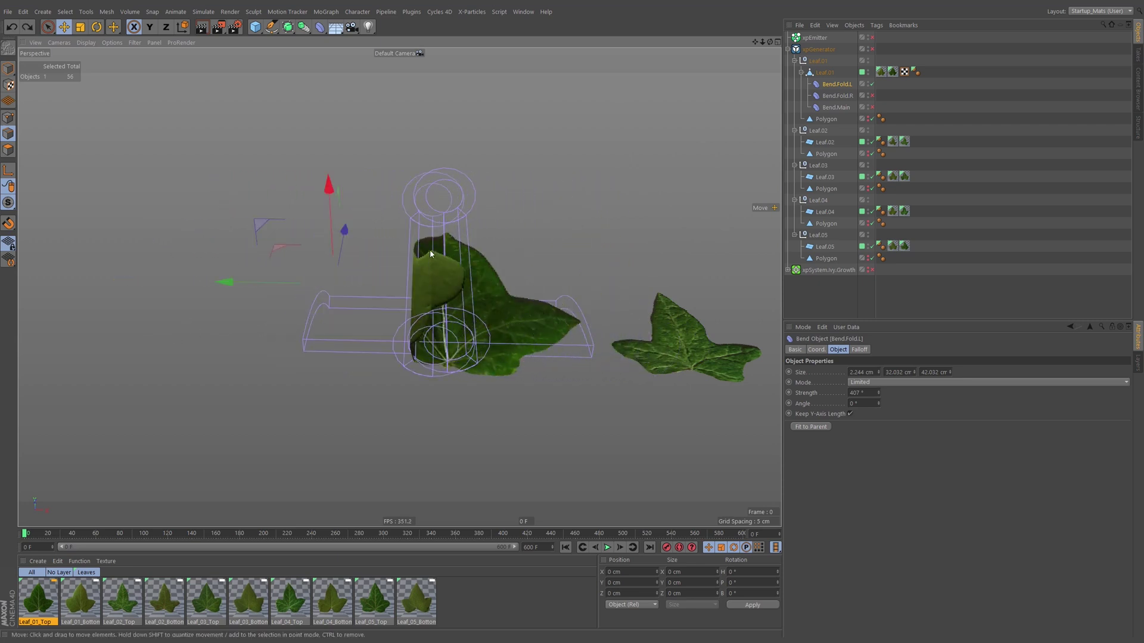
click(871, 84)
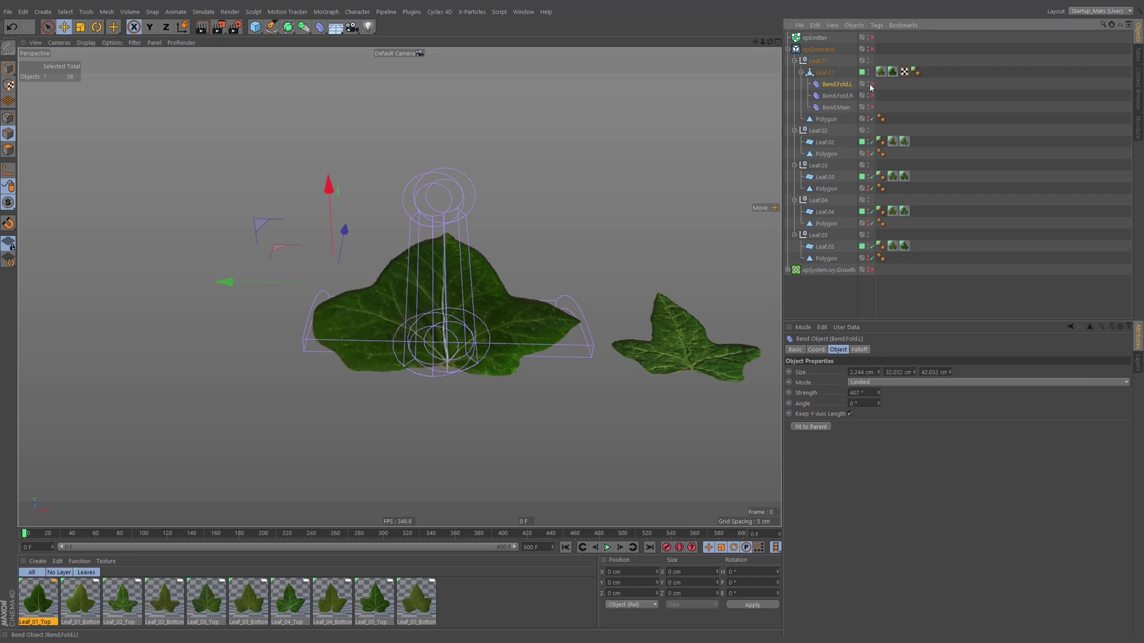
Store the selected right-half polygons of Leaf.01 with Set Selection and name the selection tag R.
click(825, 73)
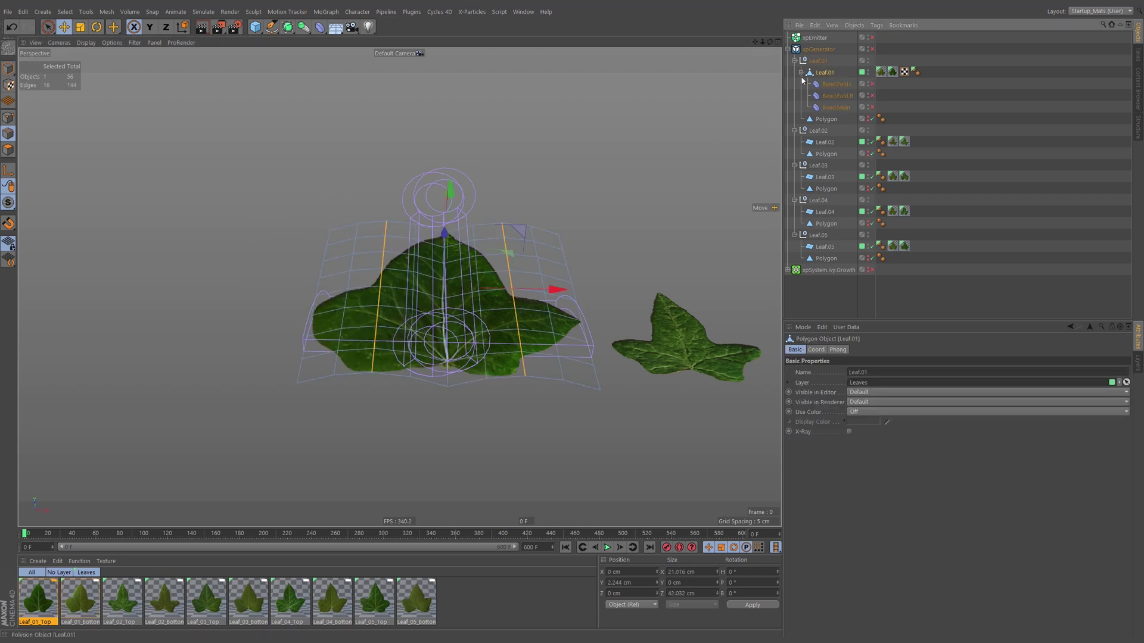
click(4, 152)
alt+drag(488, 267, 421, 221)
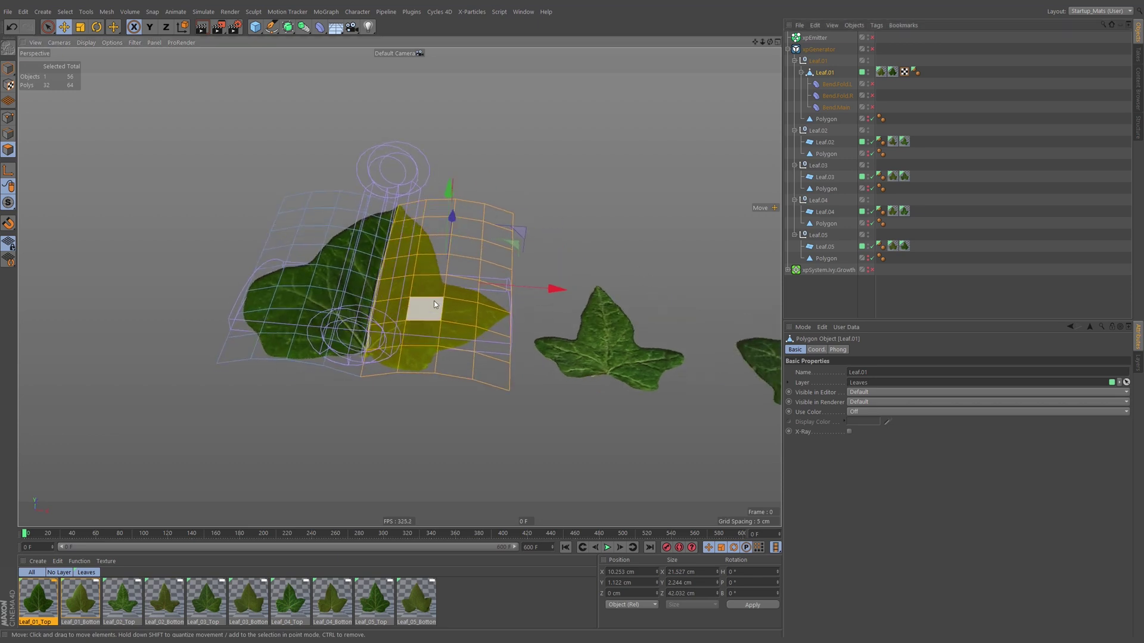
scroll(438, 286, up, 3)
scroll(448, 270, down, 2)
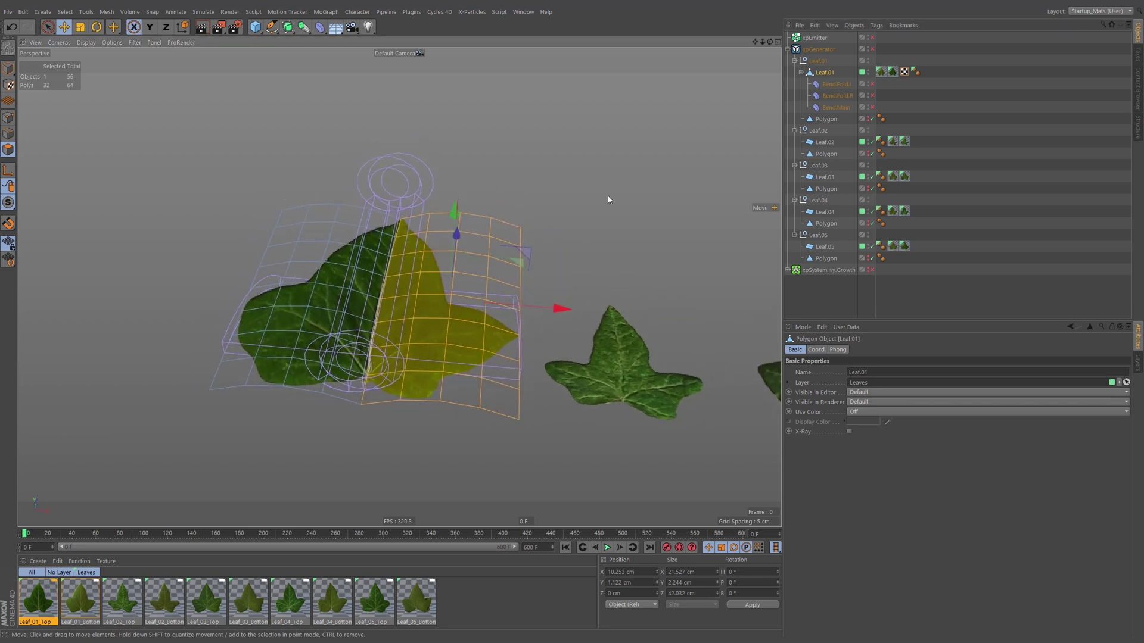
key(shift+c)
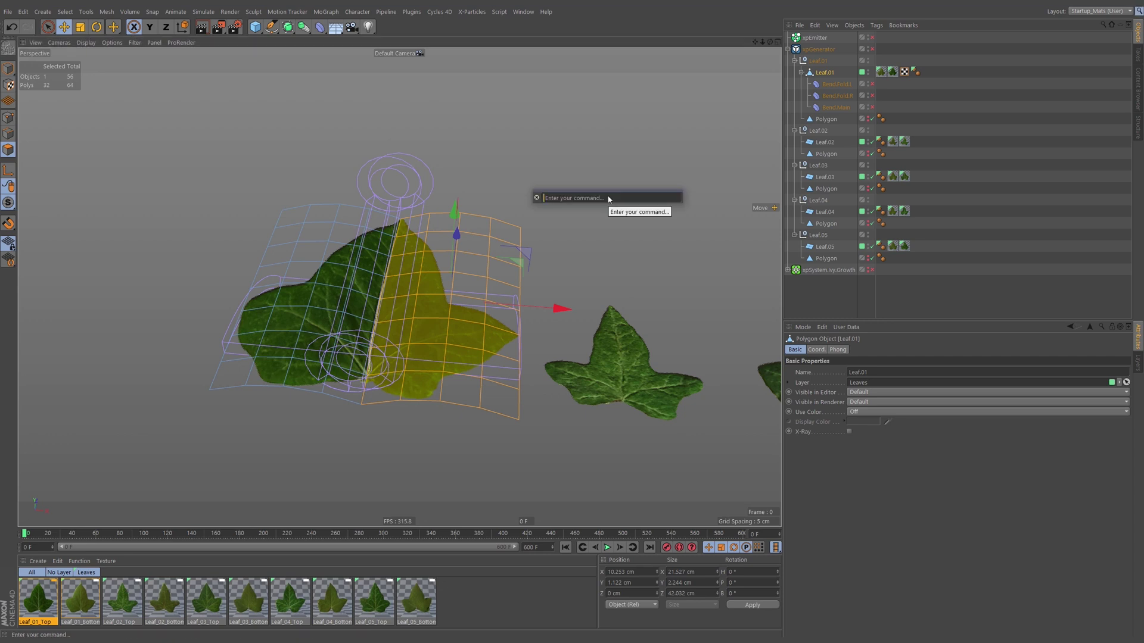
text(set sel)
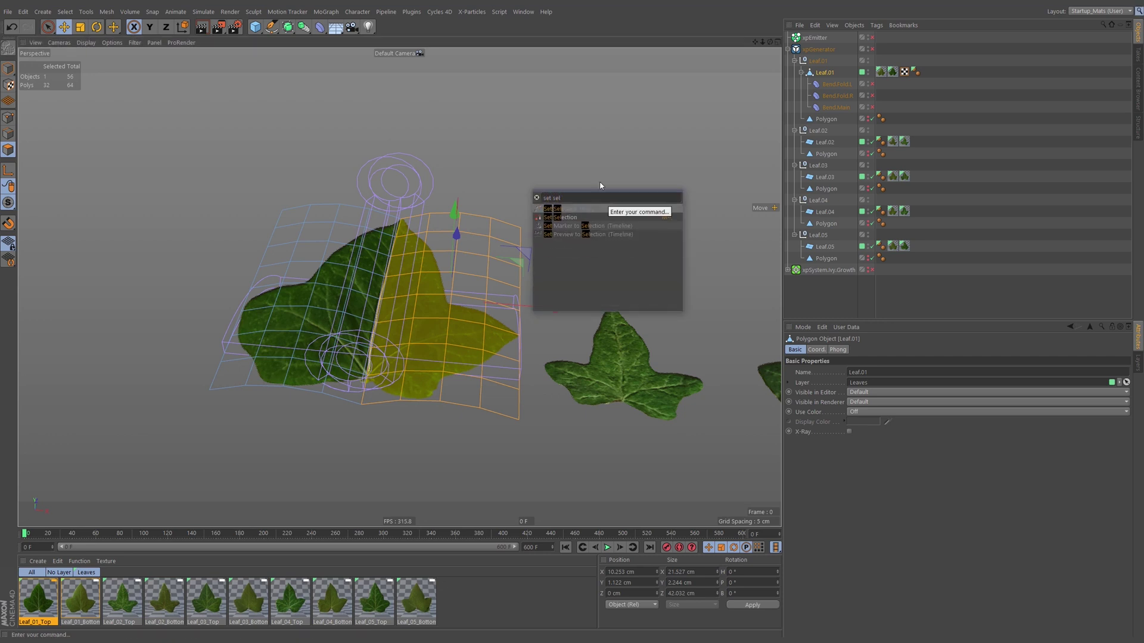
click(561, 217)
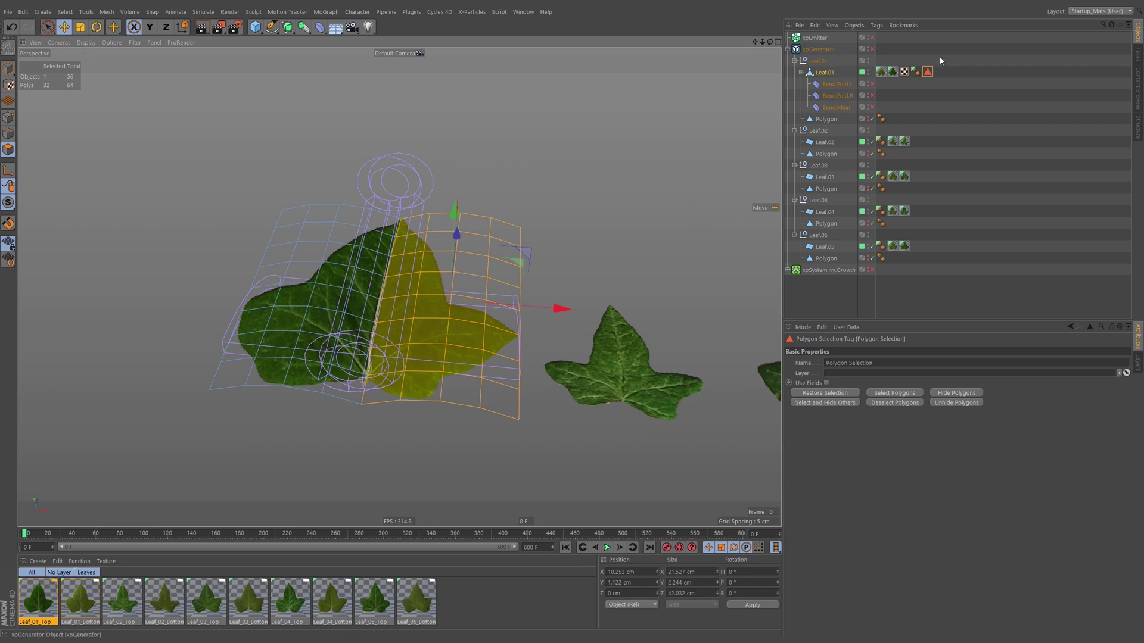
drag(885, 363, 812, 371)
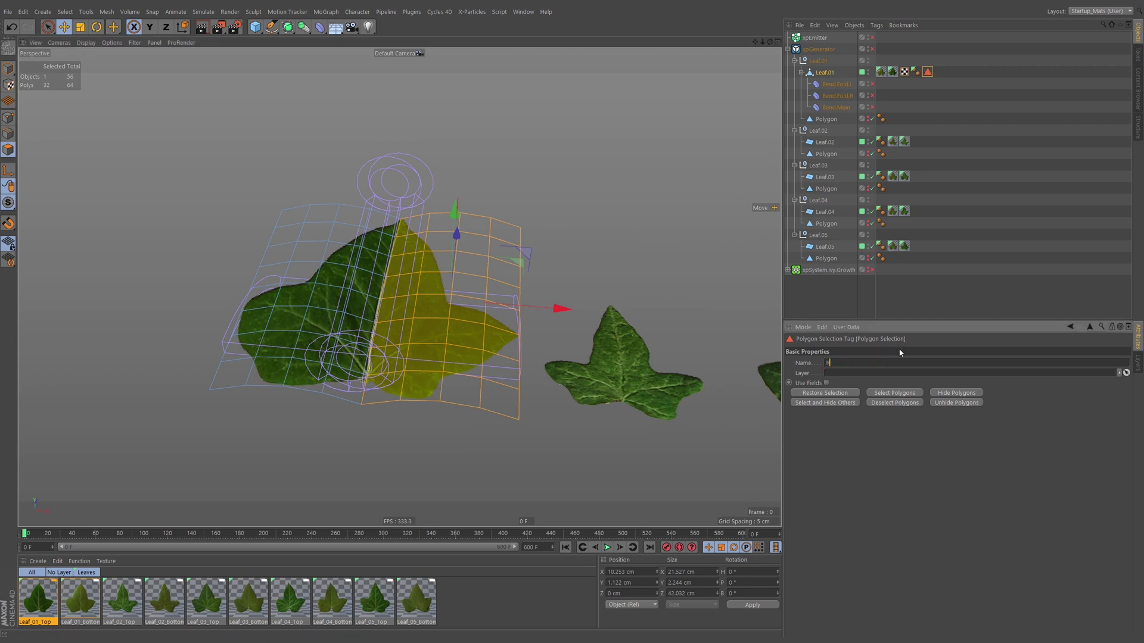
Invert the polygon selection on Leaf.01 to select its left half.
click(924, 77)
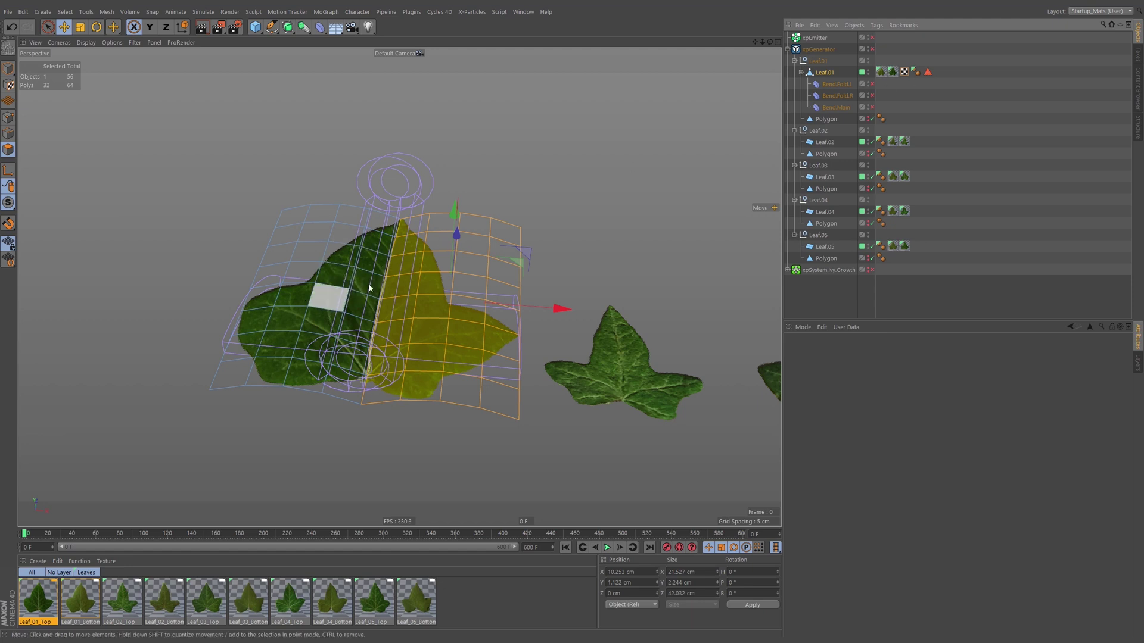
mouse_move(394, 289)
alt+mouse_down()
mouse_move(427, 296)
mouse_move(408, 293)
alt+mouse_up()
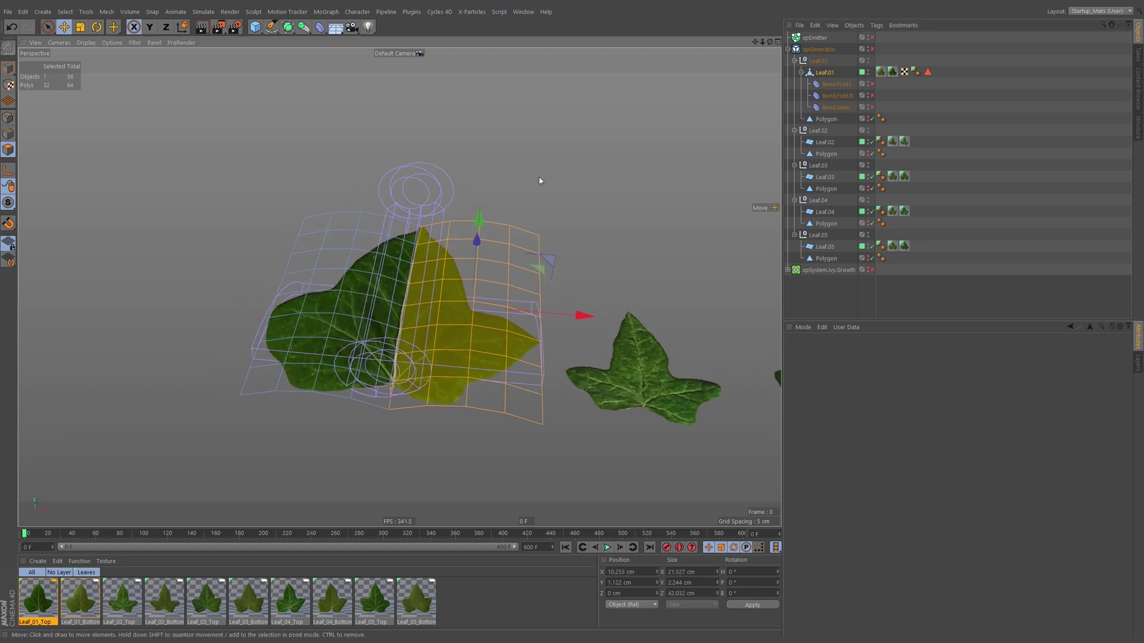
key(u)
key(i)
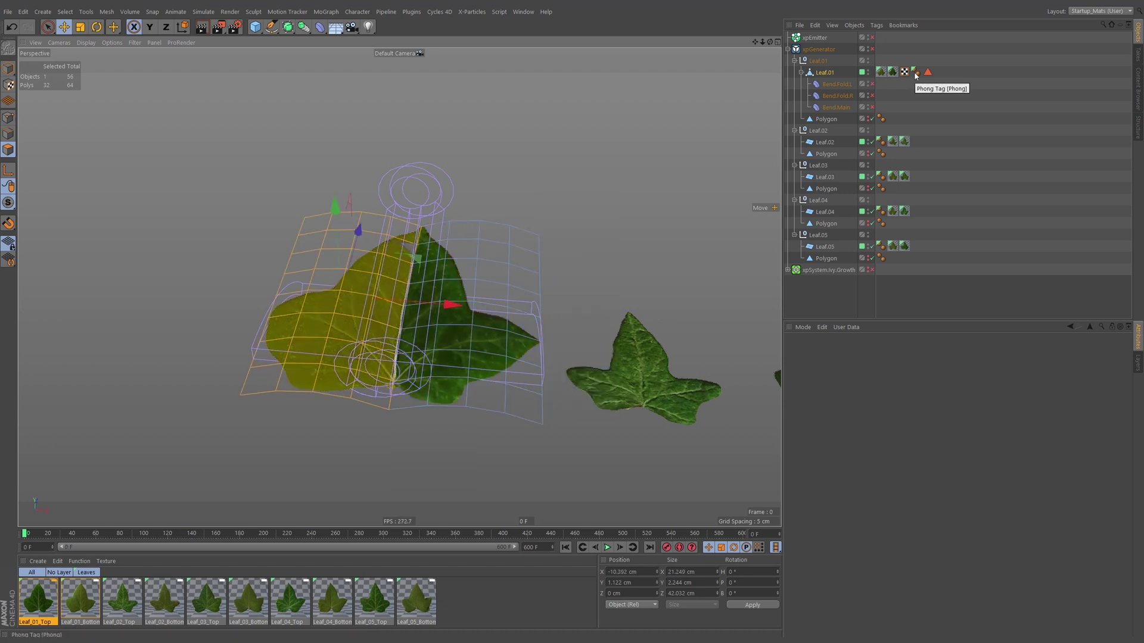
Store the selected left-half polygons with Set Selection, name the tag L, and place it ahead of the R tag.
key(shift+c)
text(set)
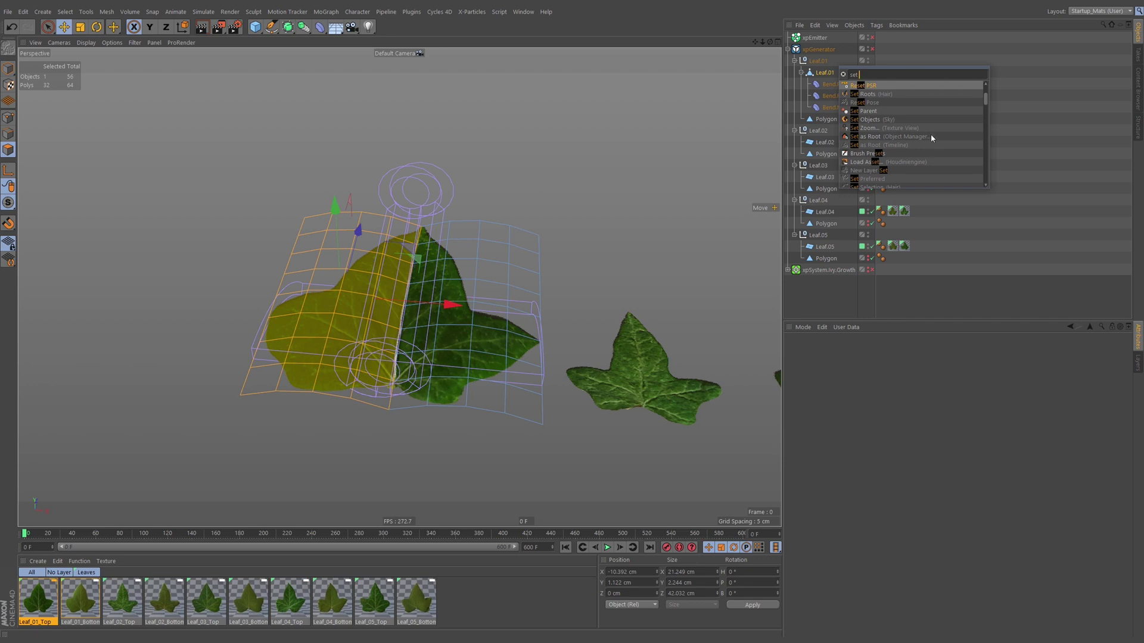
text( se)
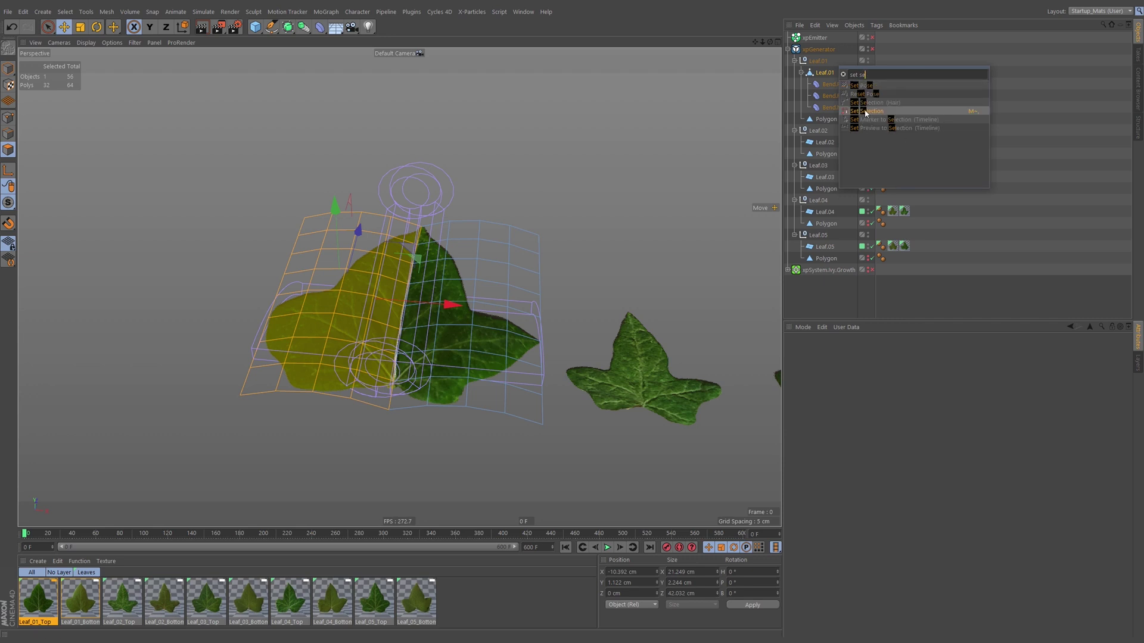
click(866, 112)
click(849, 363)
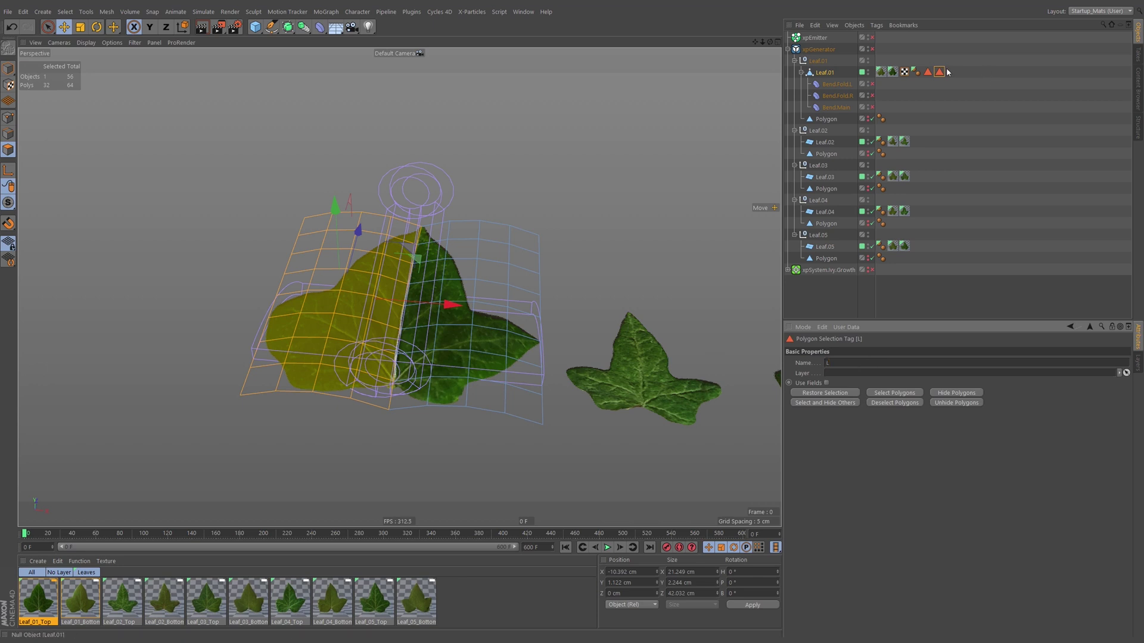
drag(928, 72, 949, 74)
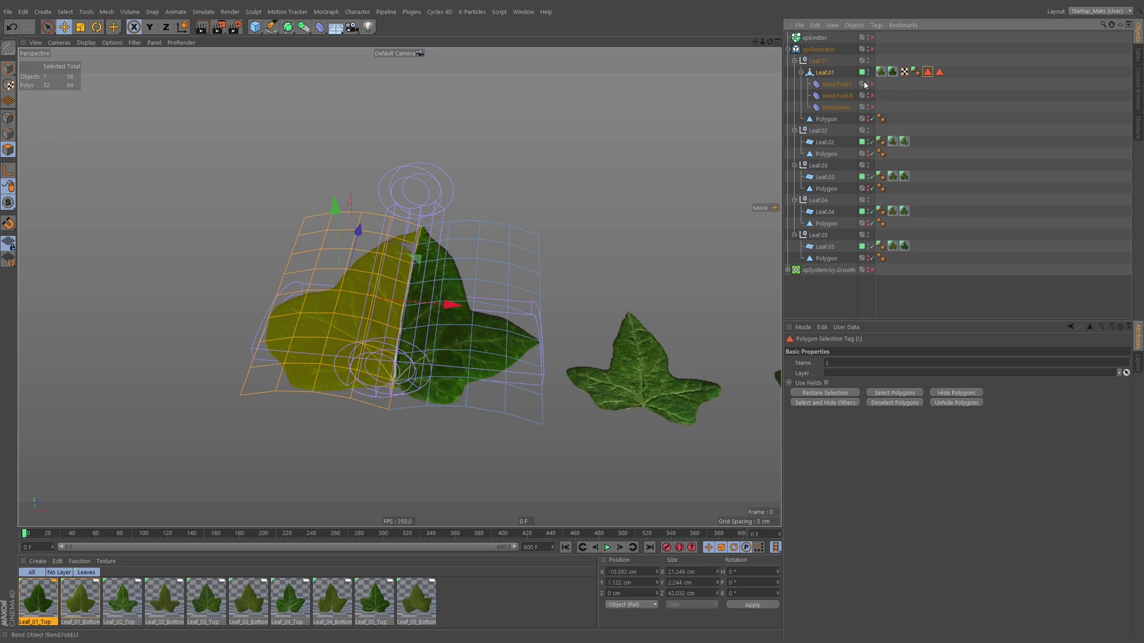
Enable the Bend.Fold.L and Bend.Fold.R deformers.
click(840, 86)
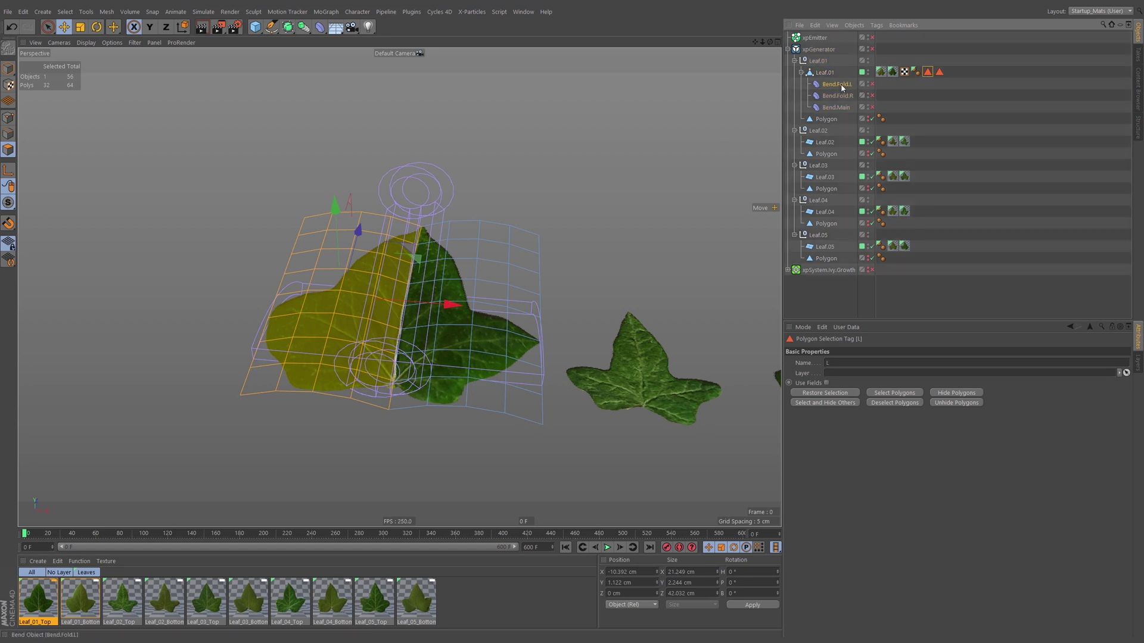
click(872, 85)
click(870, 96)
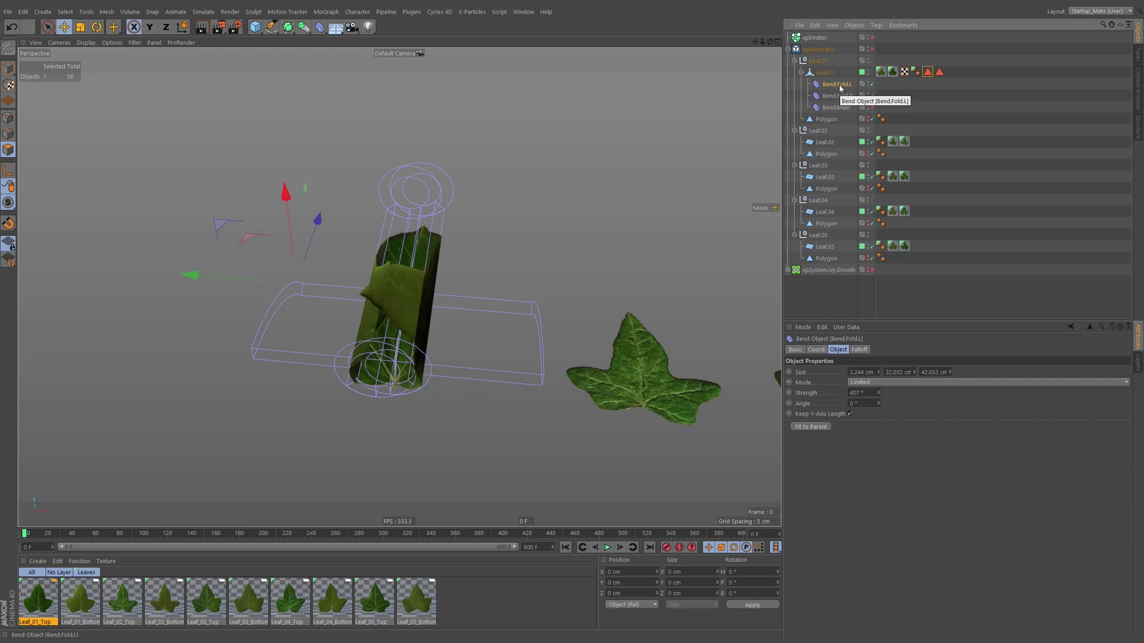
Add a Restriction tag to Bend.Fold.L and enter L as its first selection name.
click(877, 25)
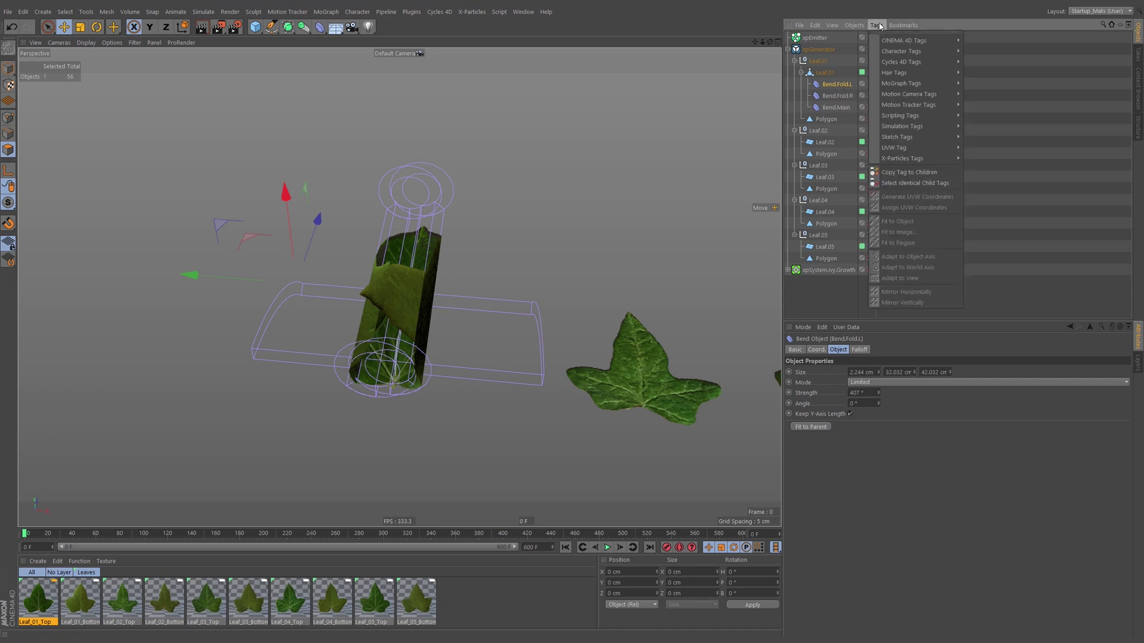
mouse_move(882, 28)
click(830, 86)
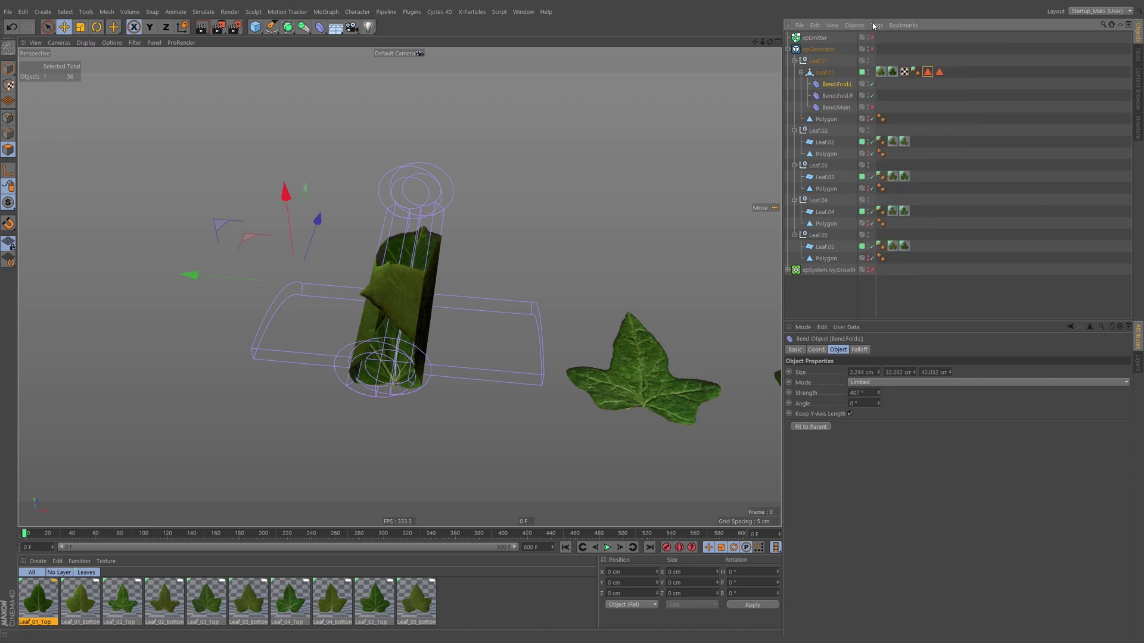
right_click(840, 86)
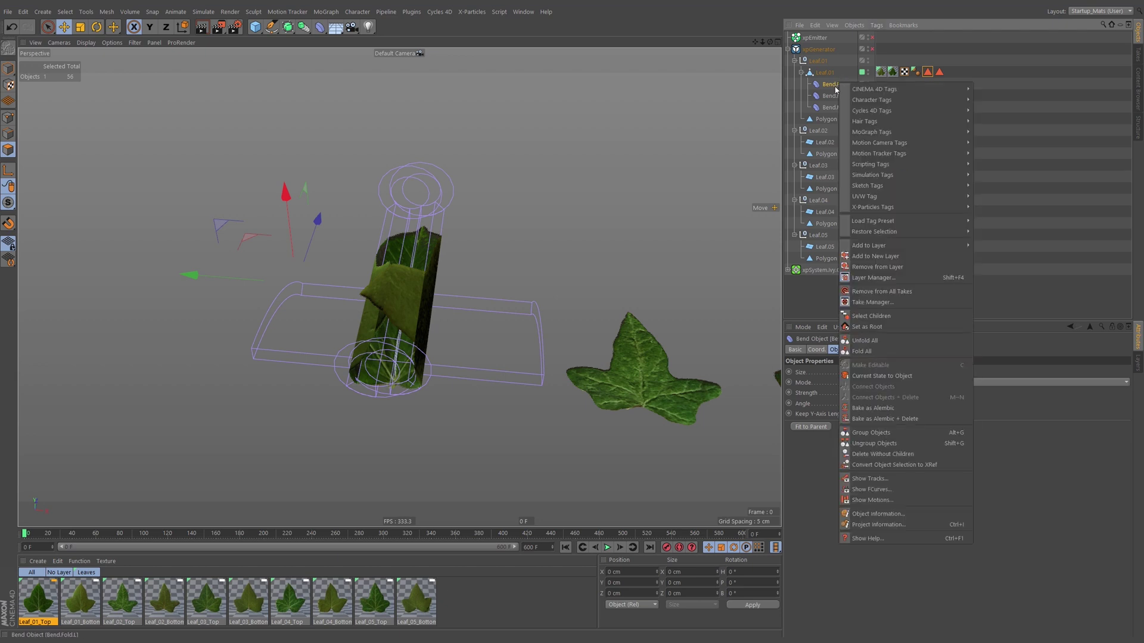
mouse_move(869, 92)
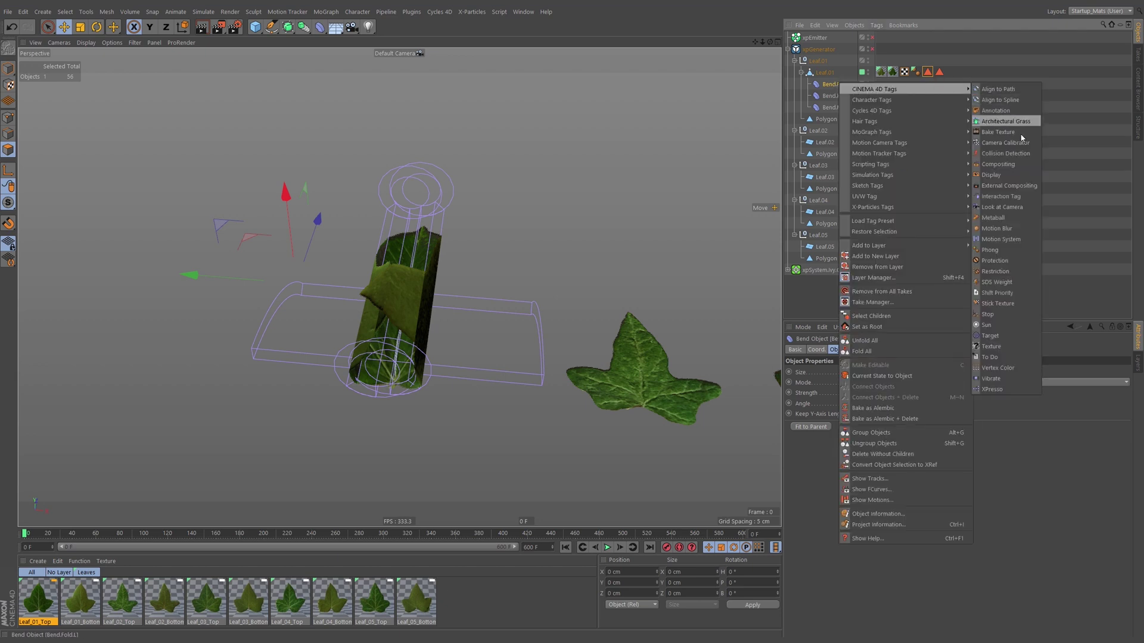
click(996, 271)
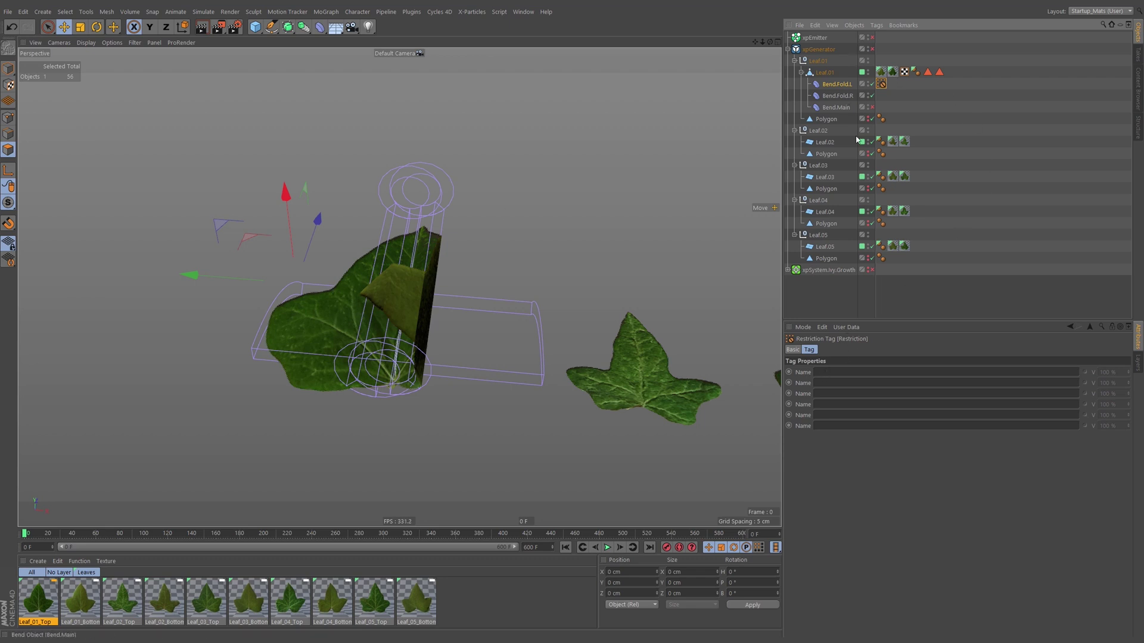
click(828, 373)
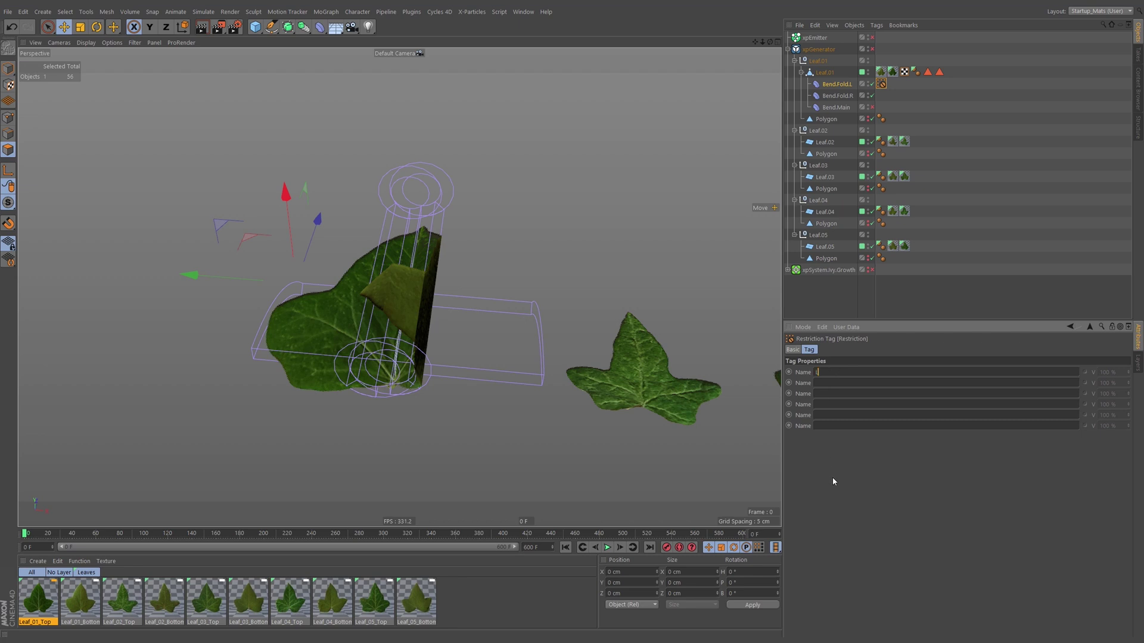
text(L)
key(Return)
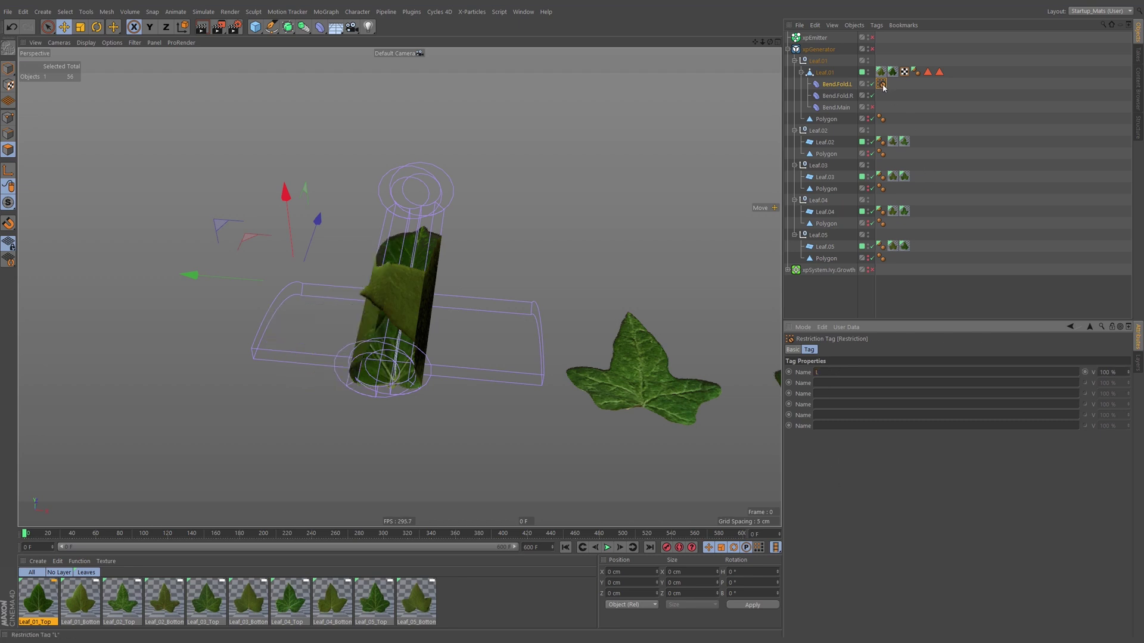
Copy the Restriction tag to Bend.Fold.R and change its first selection name to R.
drag(882, 87, 882, 97)
key(r)
click(816, 372)
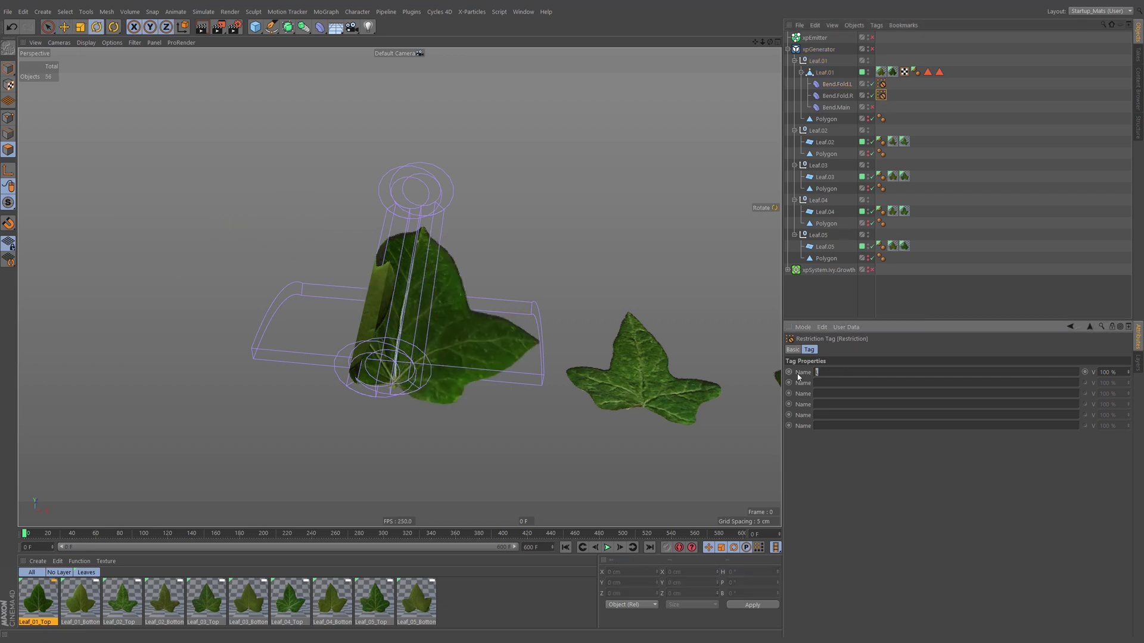
text(R)
key(Return)
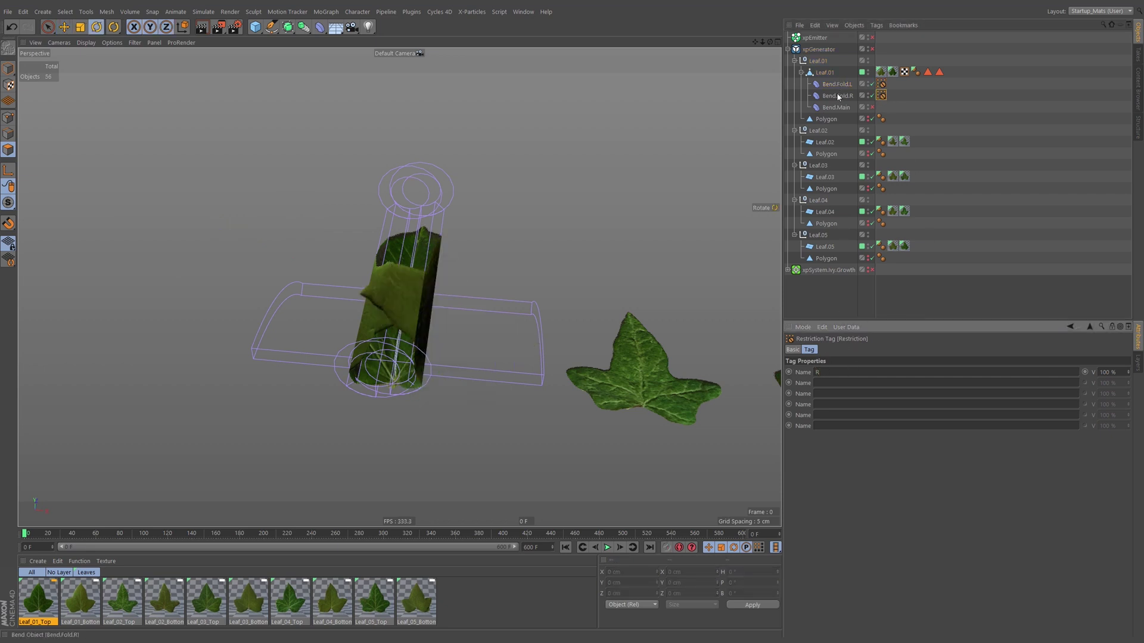
Try shifting Bend.Fold.R and Bend.Fold.L sideways relative to the leaf's midrib.
click(839, 97)
key(e)
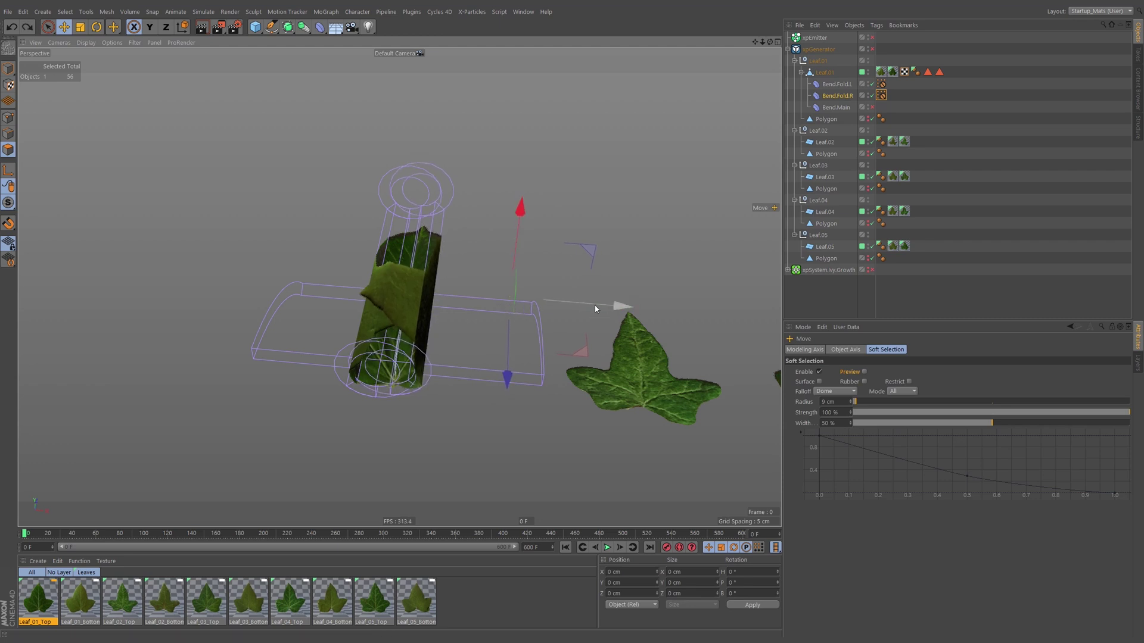
mouse_move(595, 309)
mouse_down()
mouse_move(653, 309)
mouse_move(536, 308)
mouse_move(613, 311)
mouse_move(580, 309)
mouse_up()
click(837, 84)
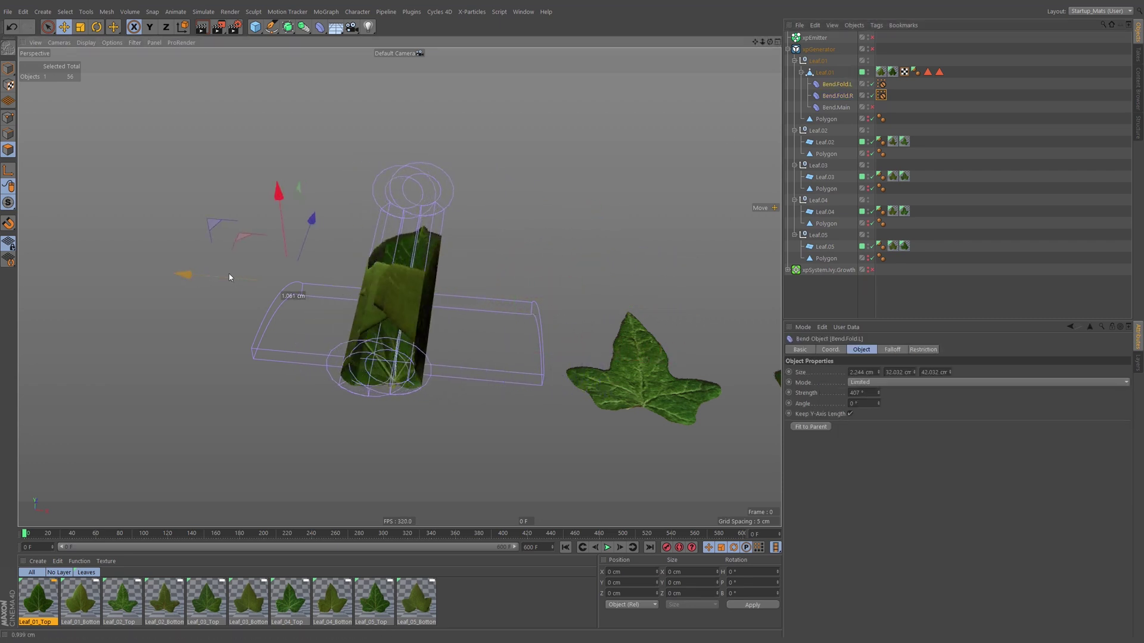
drag(229, 276, 198, 289)
Try rotating and moving Bend.Fold.L, and undo the trial changes to the fold deformers.
key(r)
drag(300, 322, 335, 292)
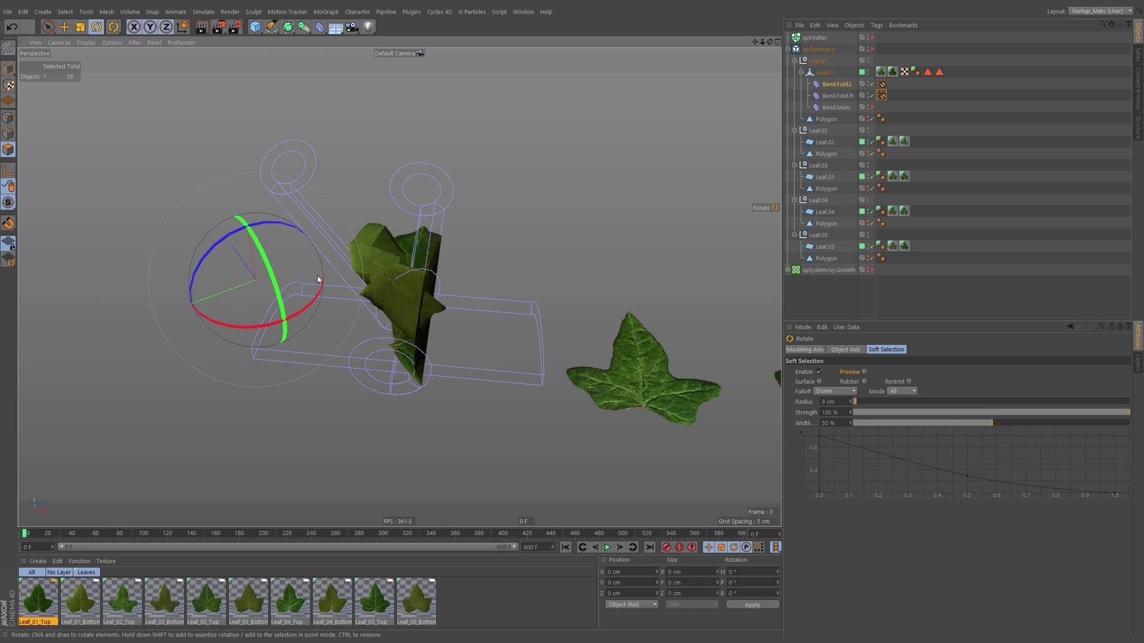
key(e)
drag(228, 291, 206, 307)
key(ctrl+z)
key(ctrl+z)
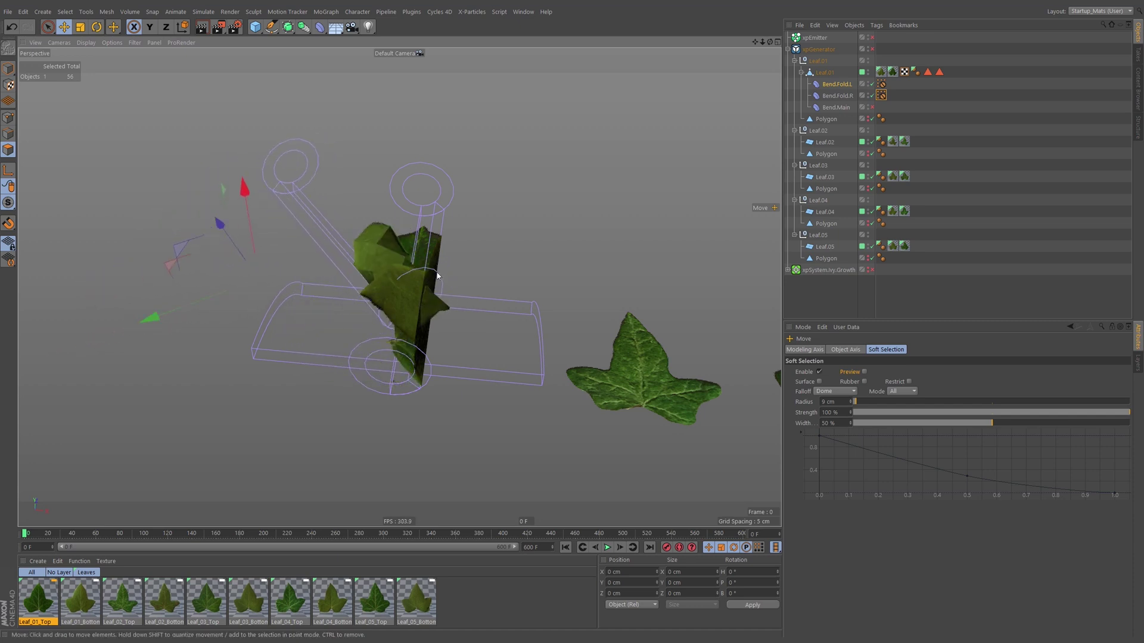
key(ctrl+z)
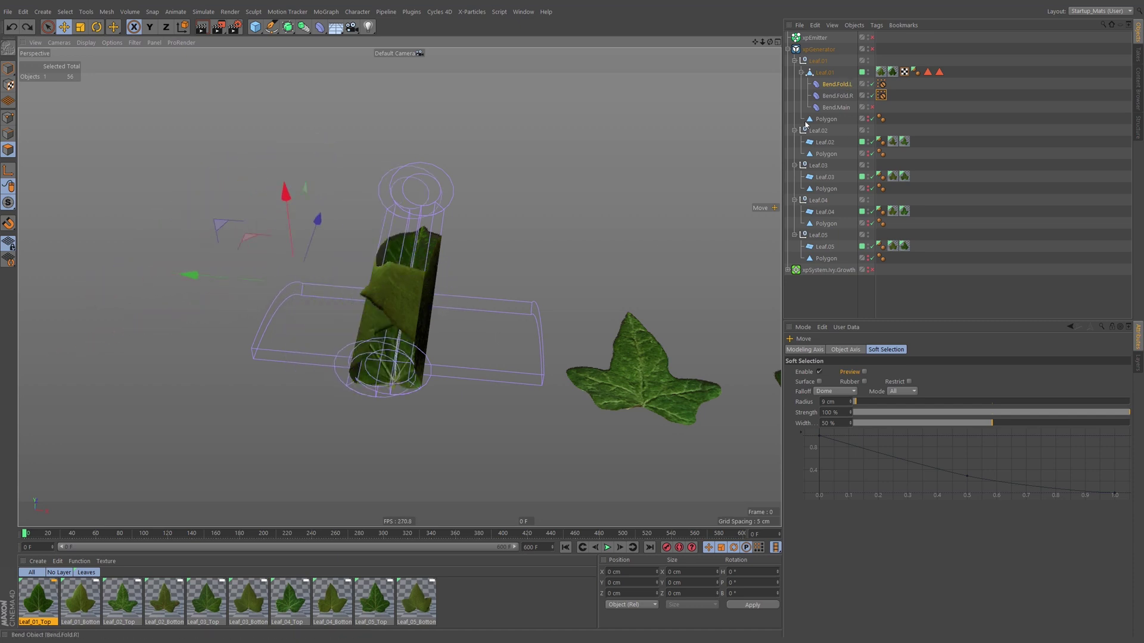
Enable Bend.Main and raise the Phong Angle in Leaf.01's Phong tag, keeping Angle Limit on.
click(872, 107)
alt+drag(352, 323, 449, 334)
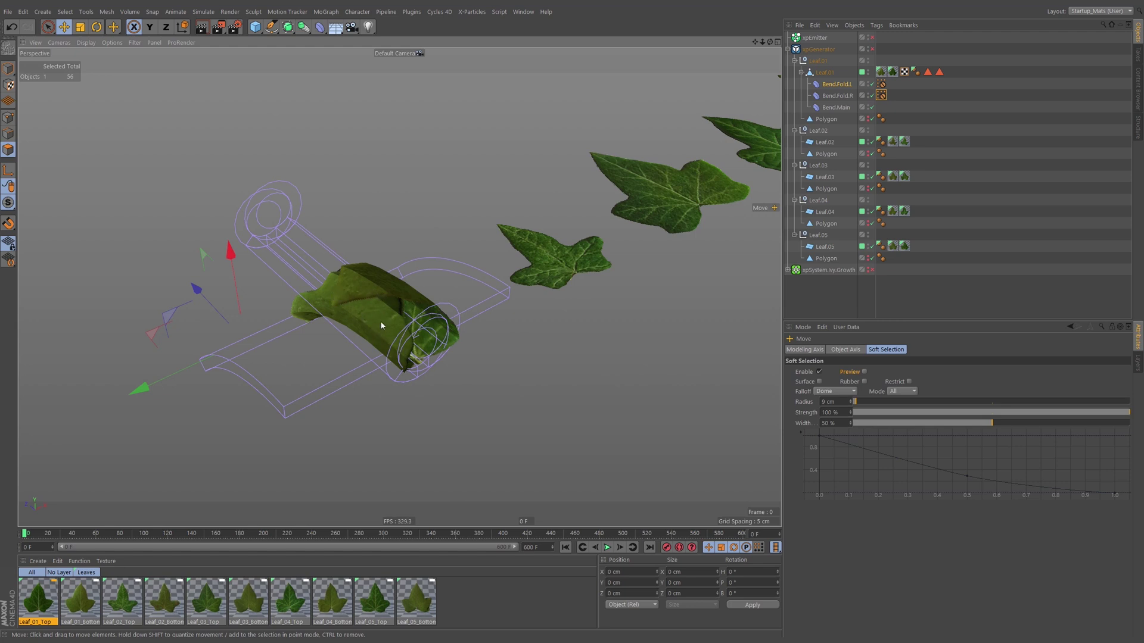
click(916, 71)
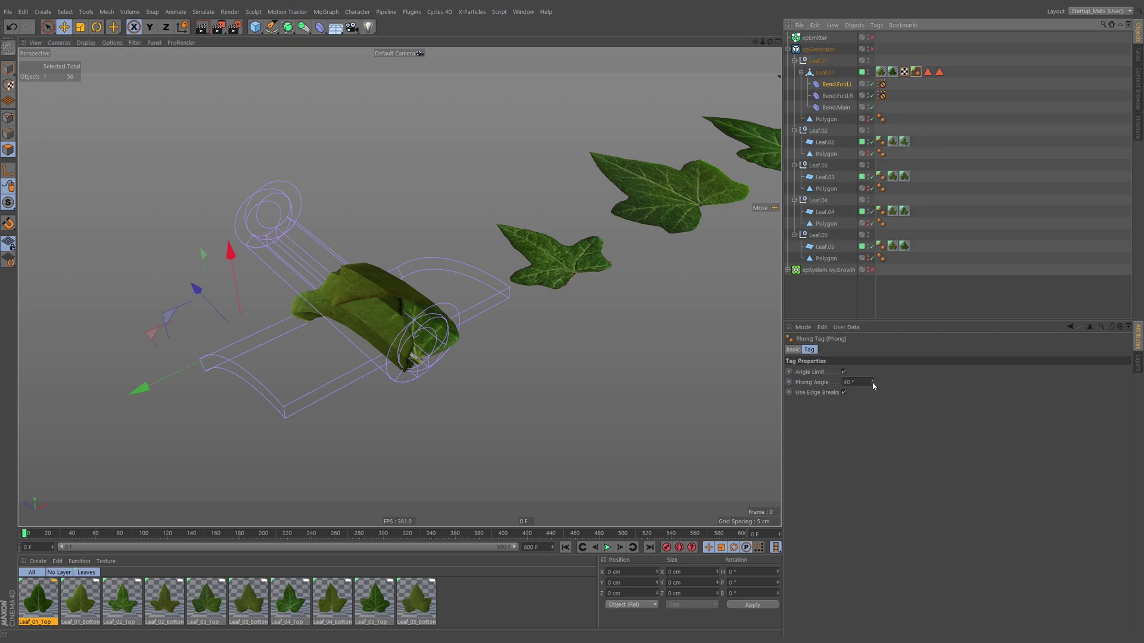
click(844, 371)
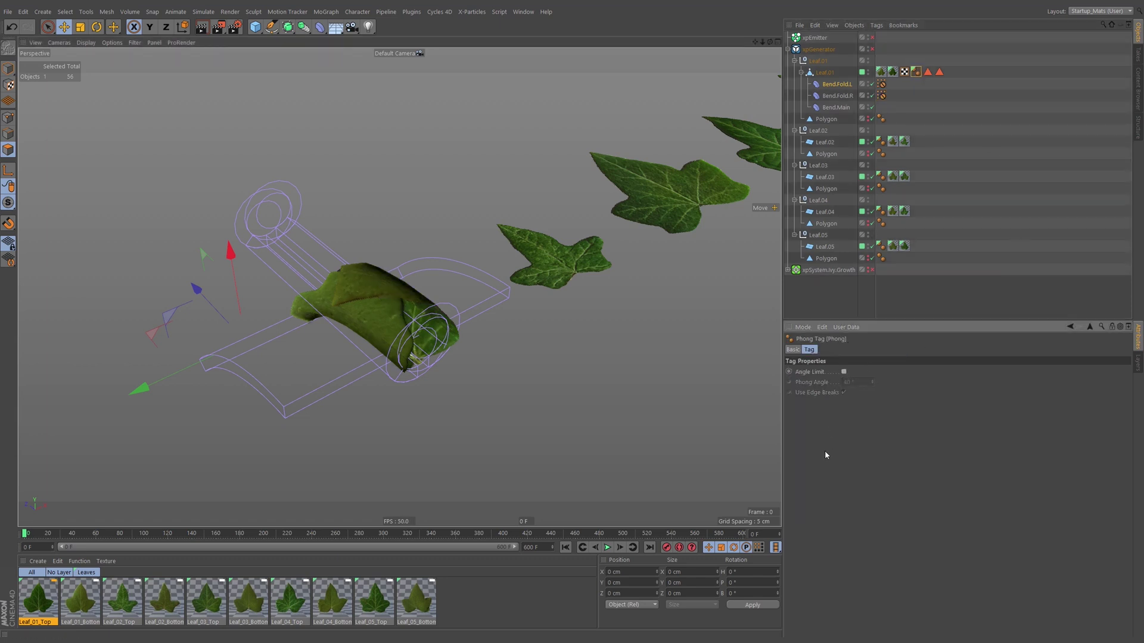
click(844, 372)
drag(873, 382, 904, 248)
Disable Bend.Fold.L and Bend.Fold.R and set Bend.Main's strength to 24°.
alt+drag(513, 197, 581, 313)
click(834, 108)
drag(879, 392, 877, 405)
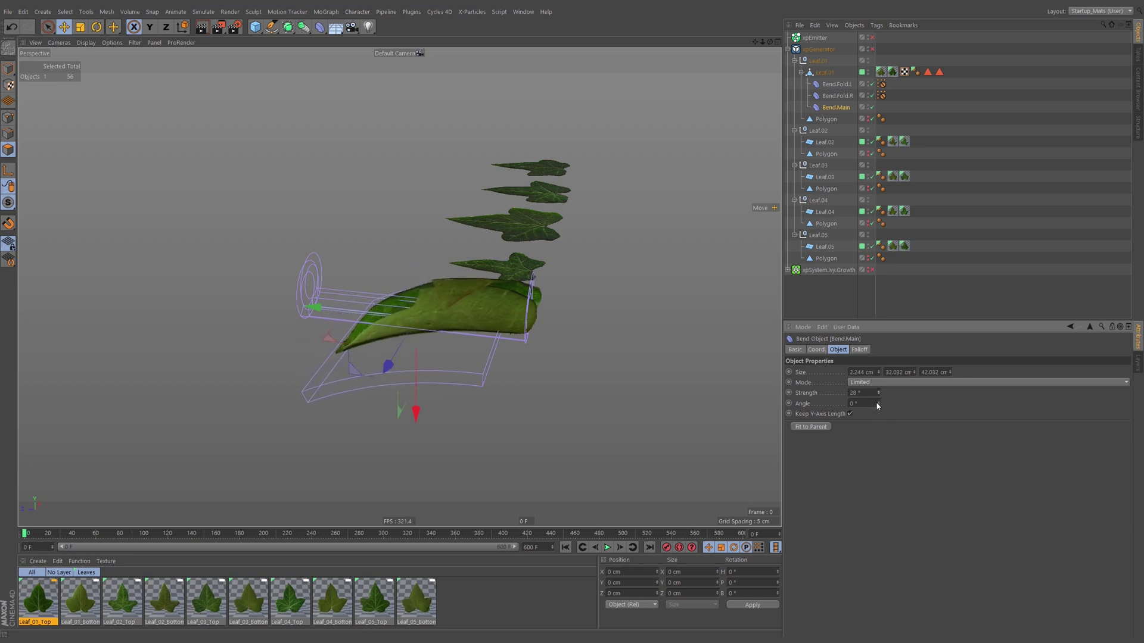
click(871, 94)
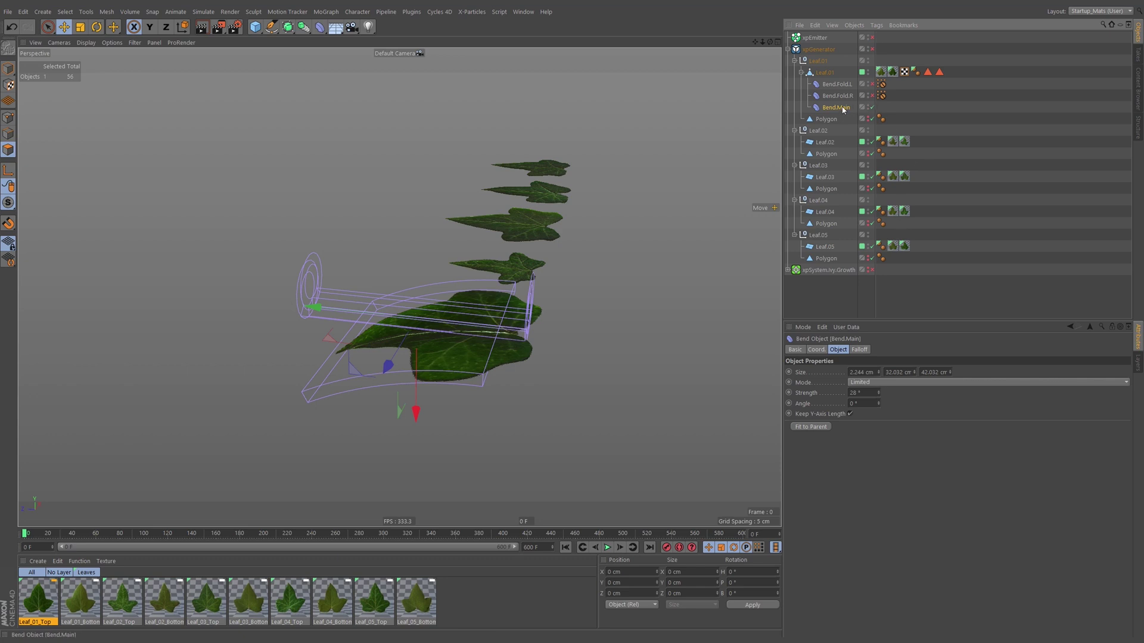
drag(878, 394, 878, 399)
Keyframe Bend.Main's strength at frames 0 and 40, and shorten the visible timeline range to about 50 frames.
mouse_move(517, 288)
alt+mouse_down()
mouse_move(526, 255)
mouse_move(520, 287)
alt+mouse_up()
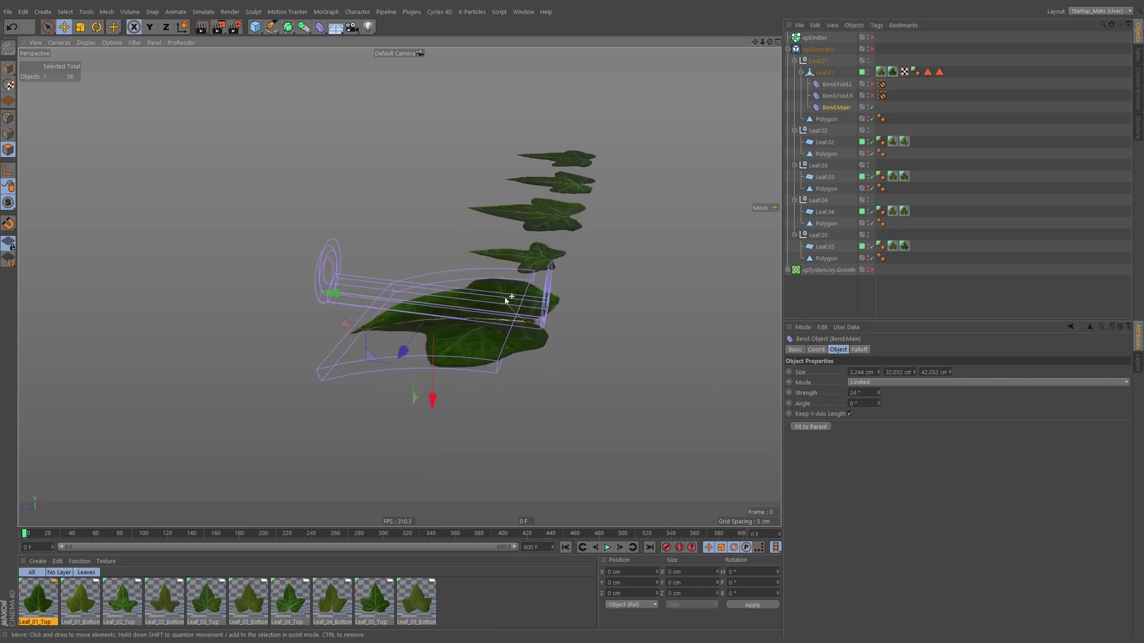
click(789, 393)
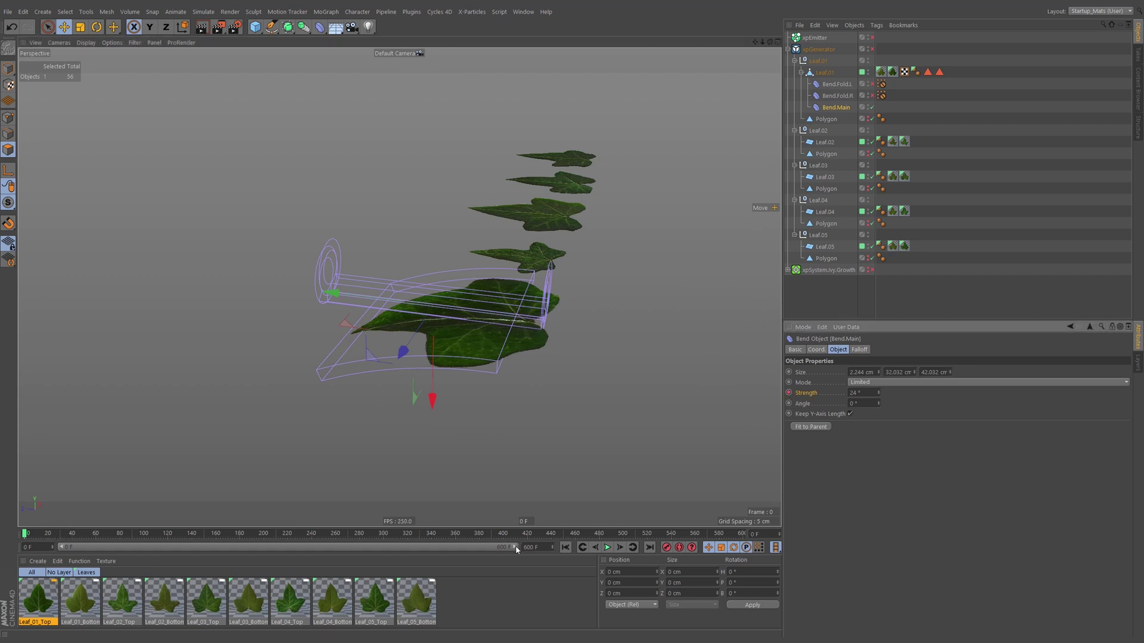
drag(517, 547, 106, 549)
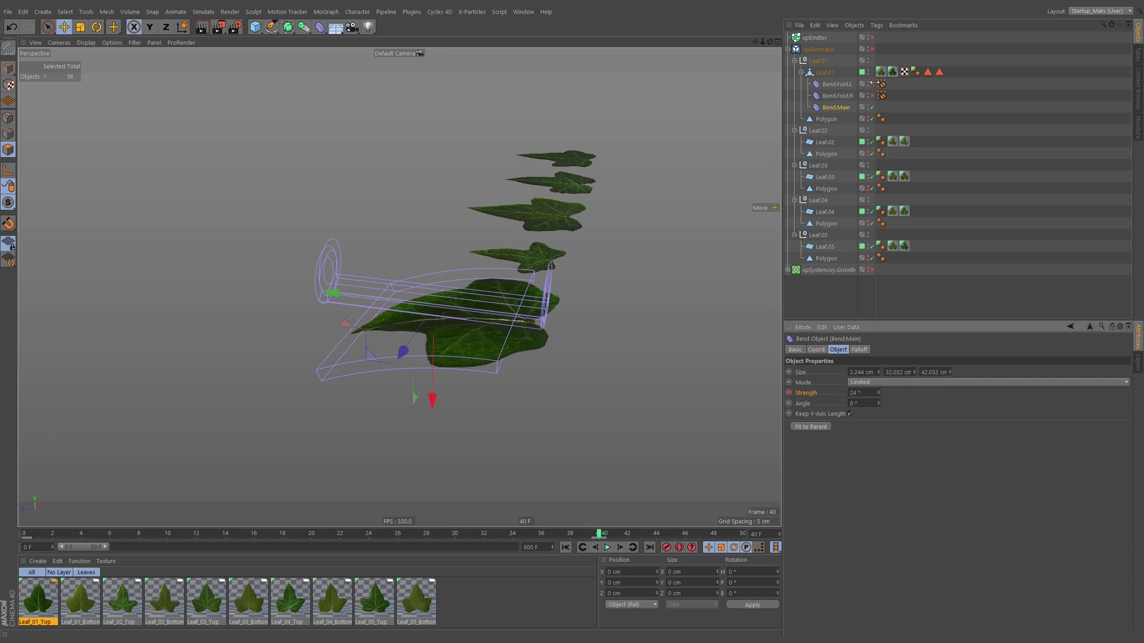
Enable Bend.Fold.L and Bend.Fold.R, select both, and keyframe their strength at 0° on frame 40.
drag(872, 84, 873, 96)
click(846, 84)
shift+click(841, 96)
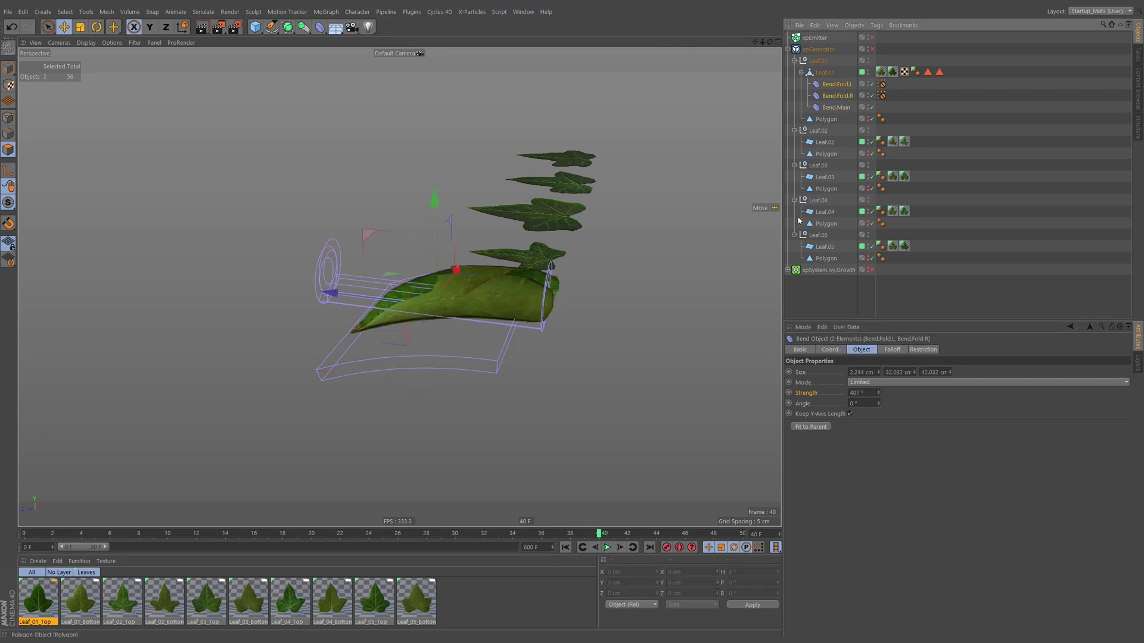
double_click(861, 393)
text(0)
key(Return)
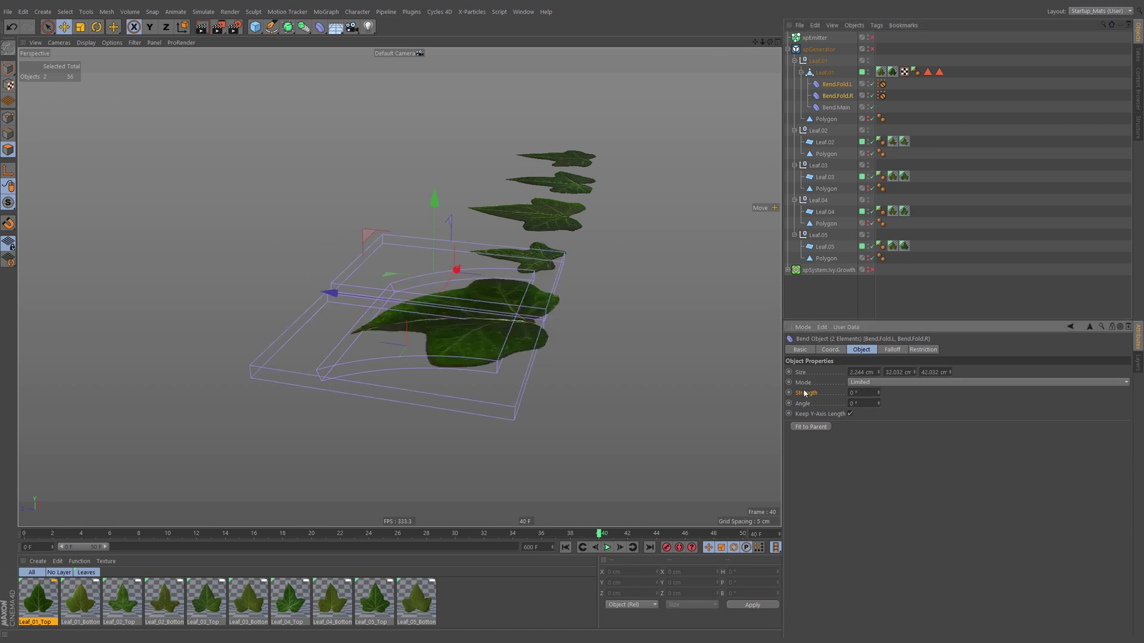
At frame 0, set the strength of both fold deformers to 484°.
drag(599, 536, 590, 536)
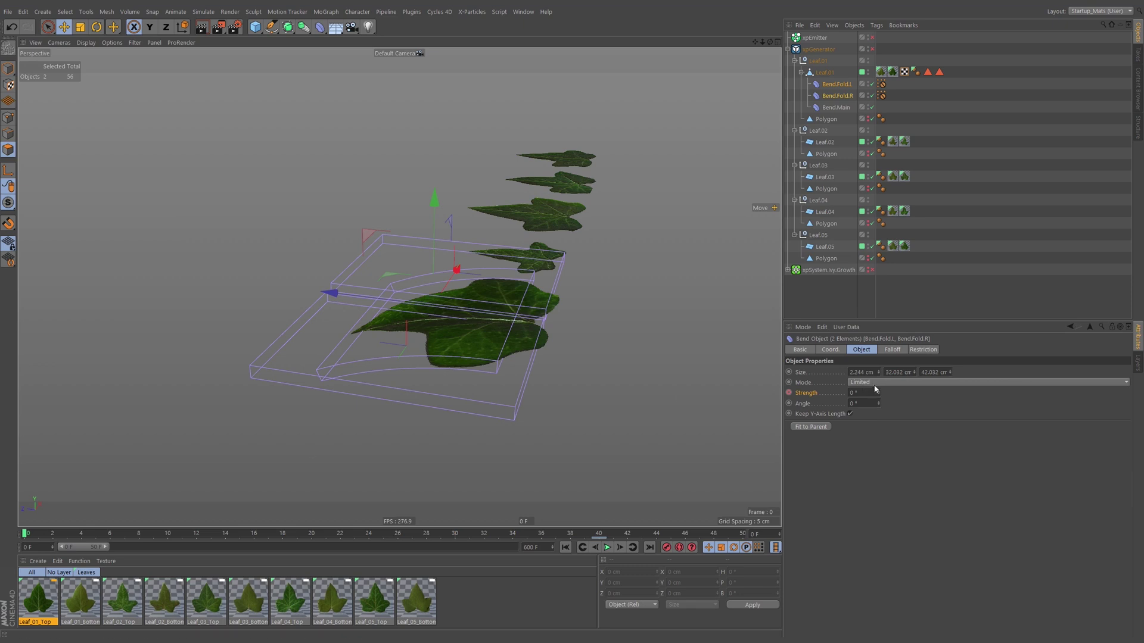
drag(880, 393, 834, 405)
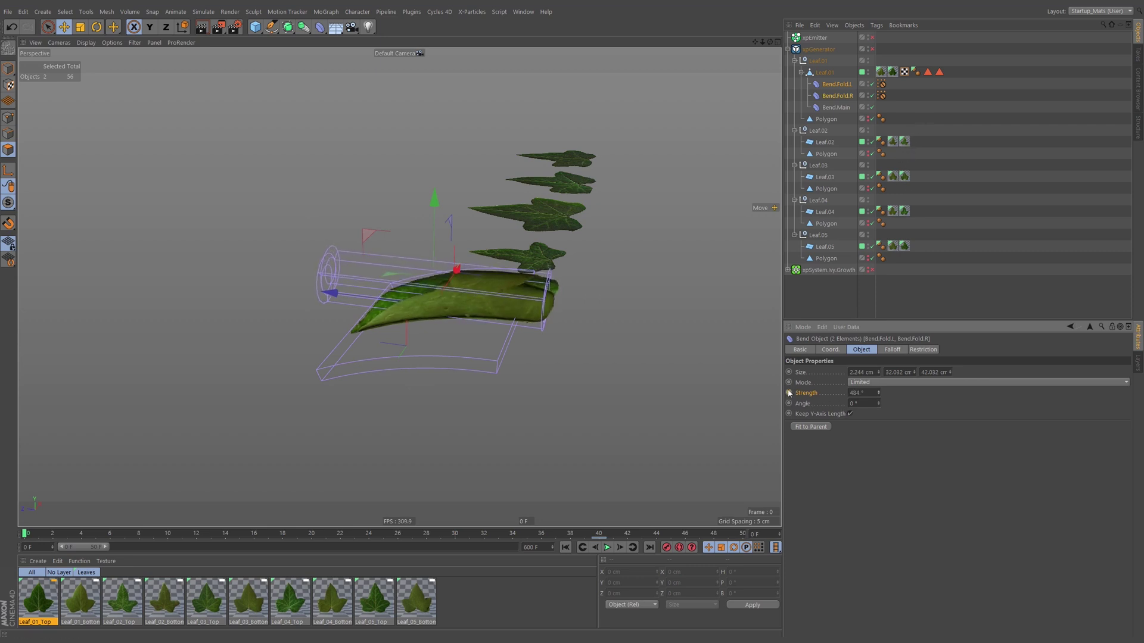
At frame 0, set Bend.Main's strength to -298° and play the animation to check how Leaf.01 unfolds.
click(836, 107)
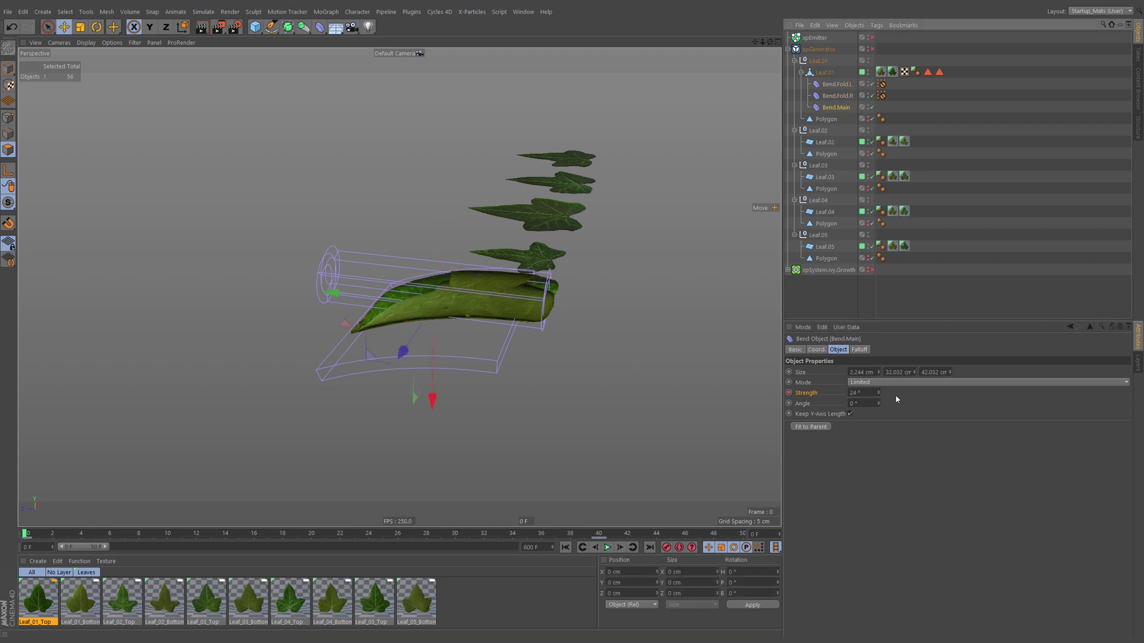
drag(879, 393, 842, 539)
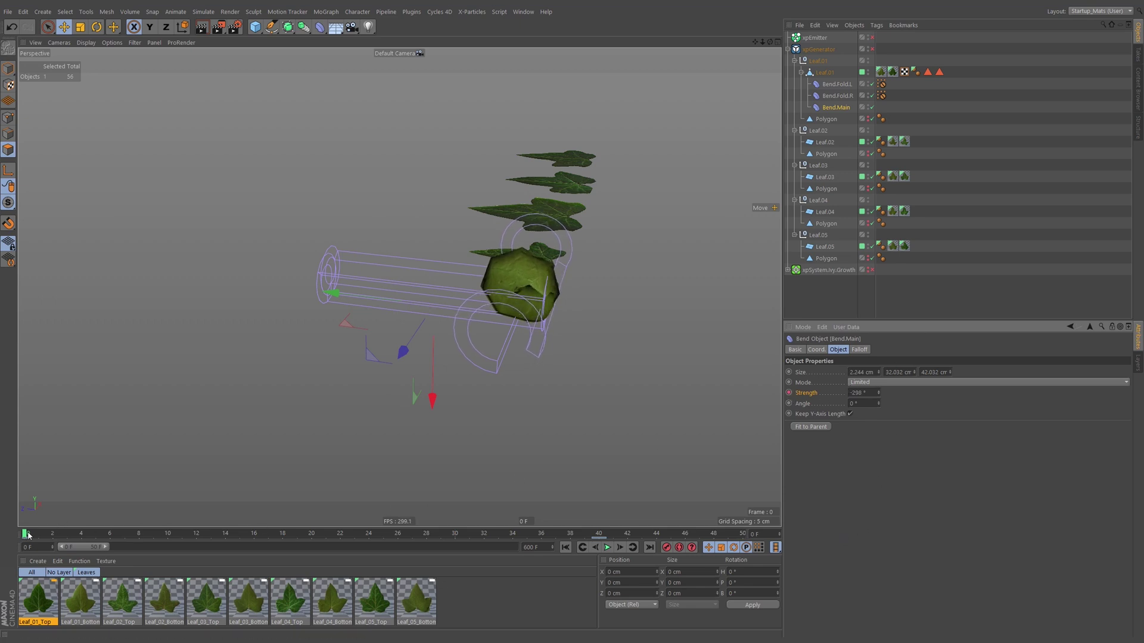
click(608, 547)
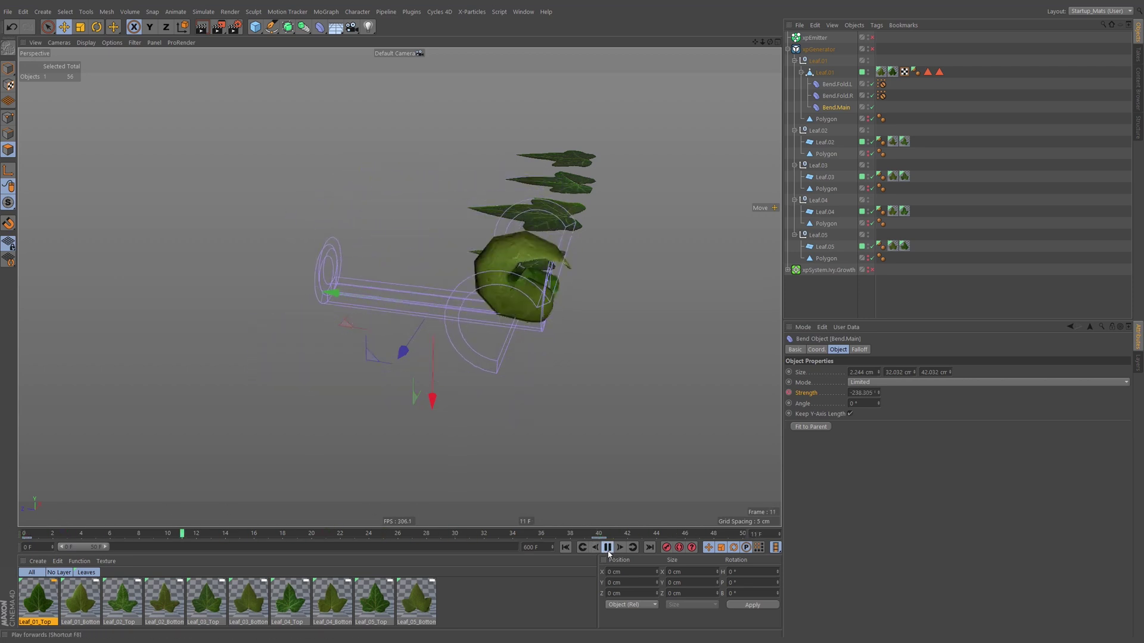
alt+drag(539, 316, 485, 311)
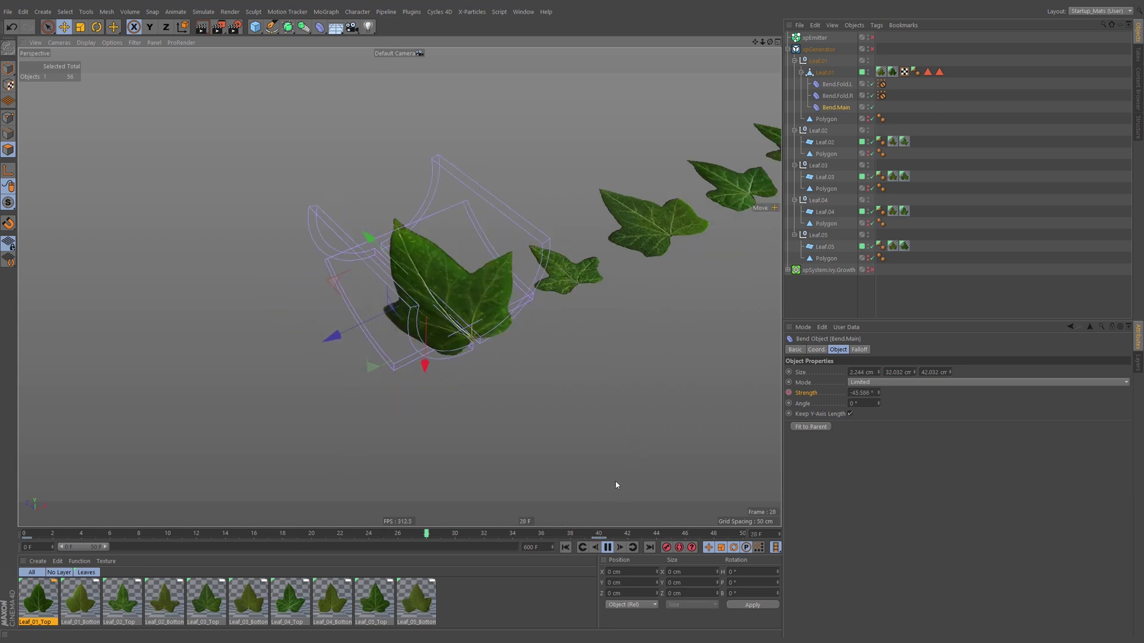
alt+drag(616, 485, 393, 310)
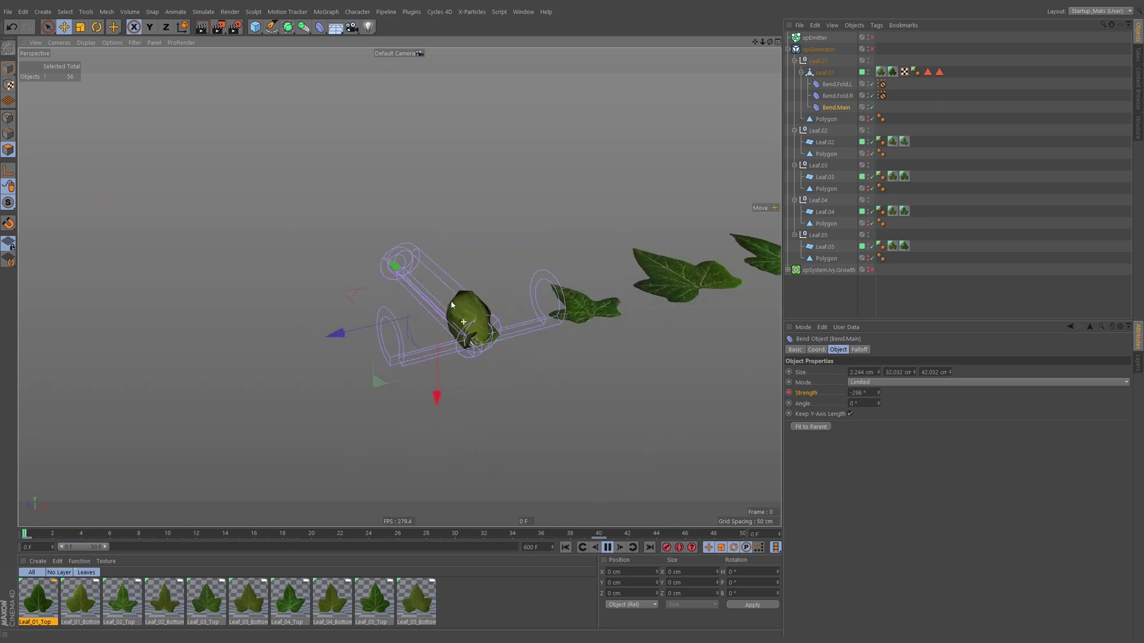
click(608, 548)
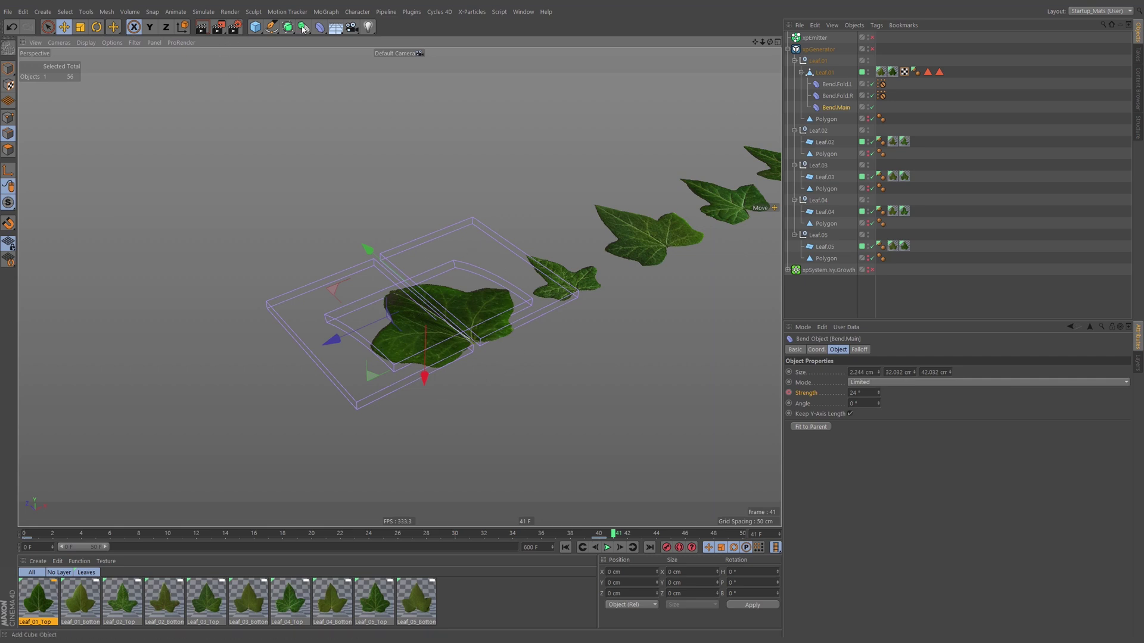
Add a Jiggle deformer to Leaf.01 below Bend.Main, play the animation to inspect its effect, and return to frame 0.
drag(322, 27, 433, 88)
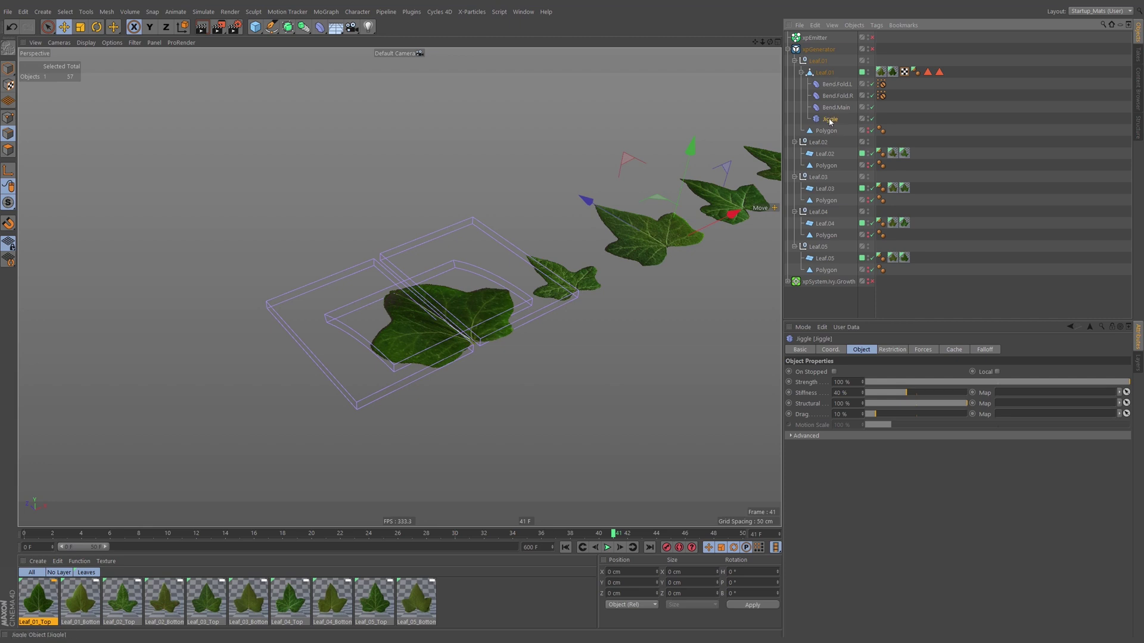
click(569, 548)
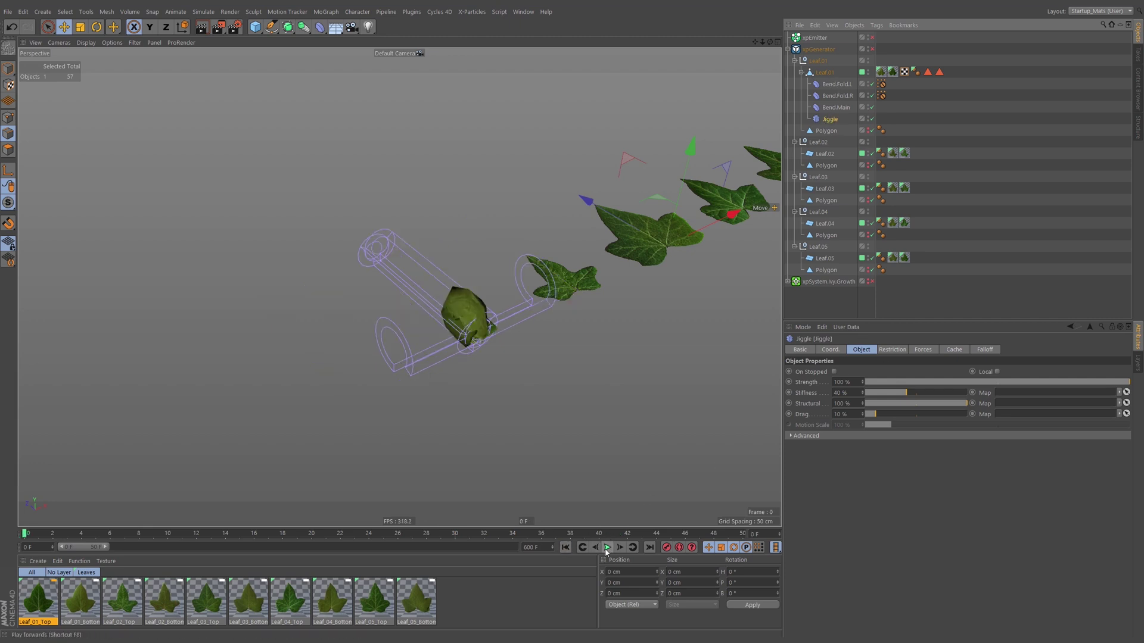
click(607, 548)
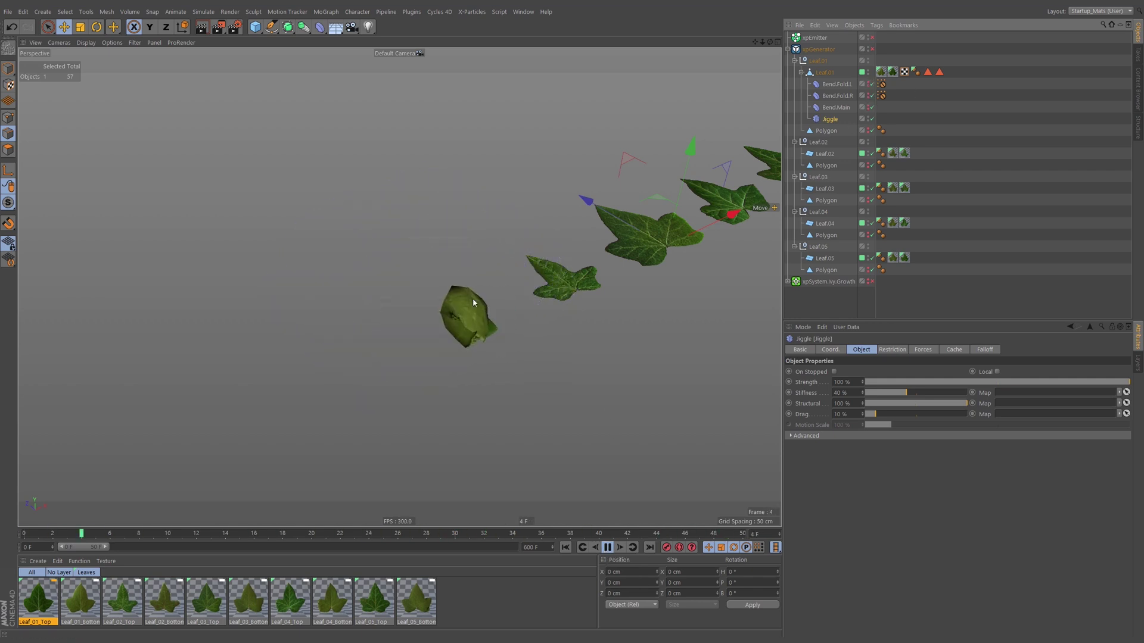
alt+drag(475, 316, 321, 304)
alt+right_drag(439, 299, 517, 293)
alt+drag(400, 287, 477, 332)
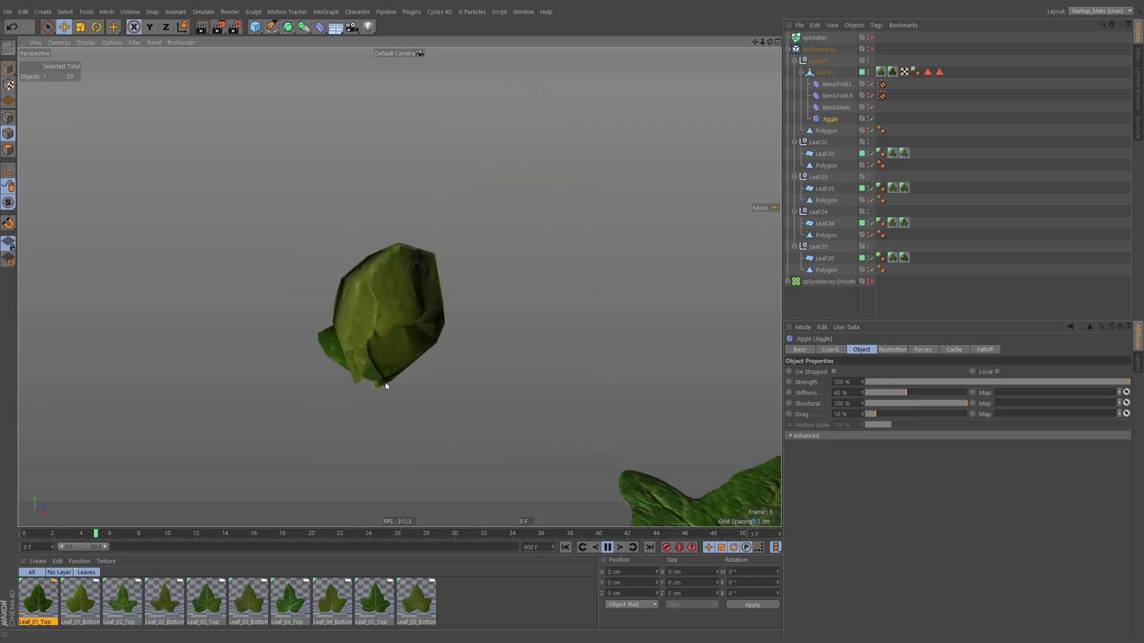
click(608, 547)
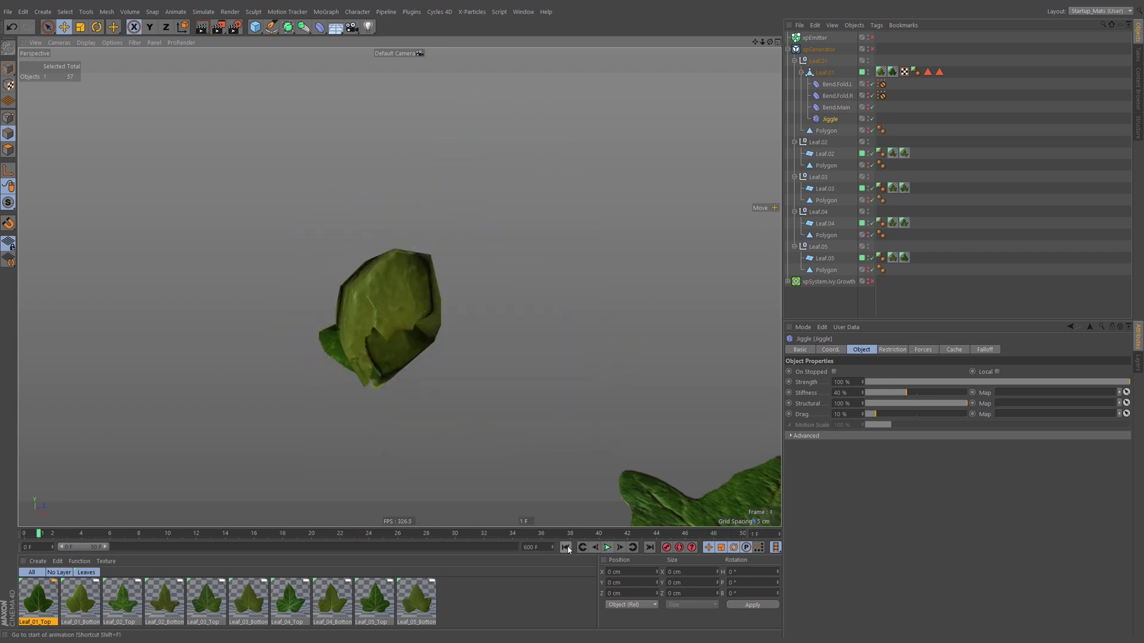
click(566, 548)
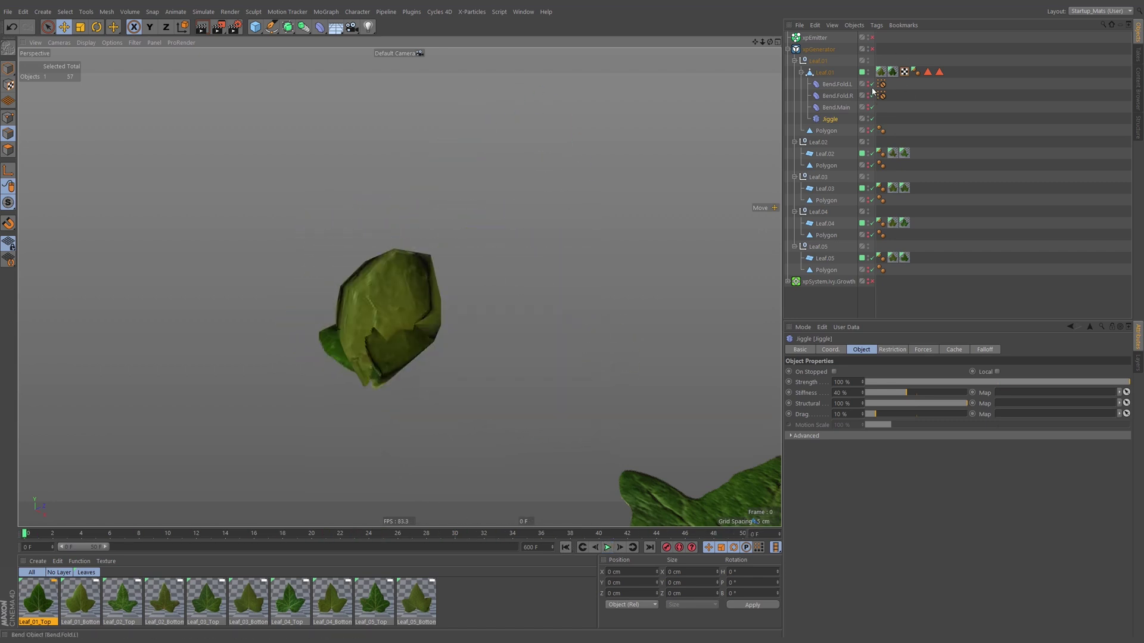
Disable the three bend deformers and the Jiggle deformer, and switch the Leaf.01 mesh to point editing.
drag(872, 119, 873, 84)
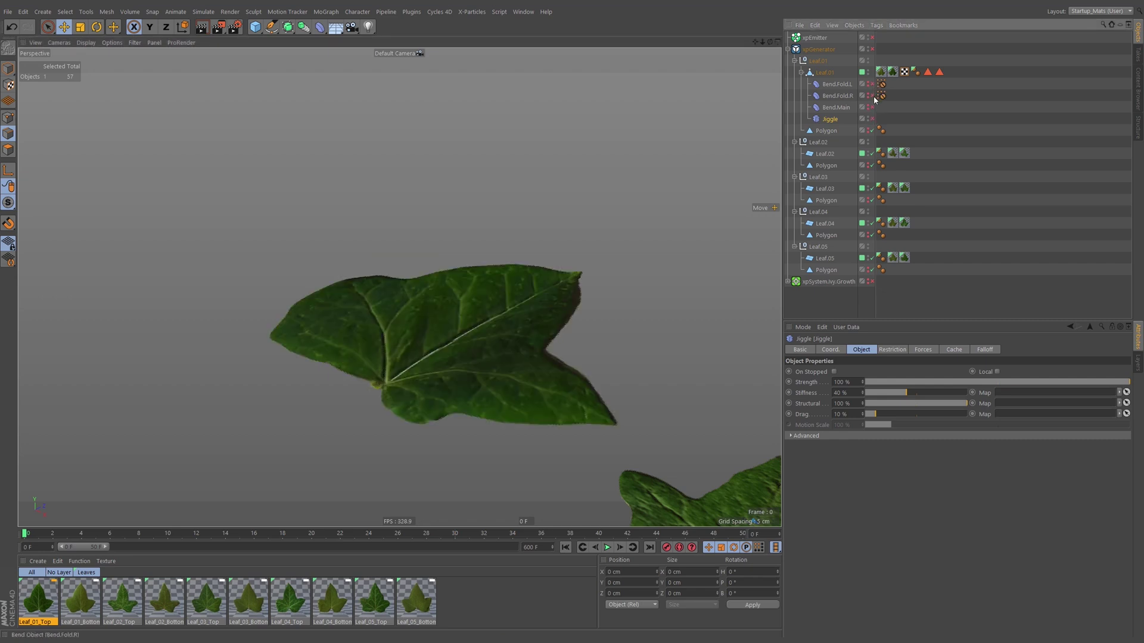
click(824, 72)
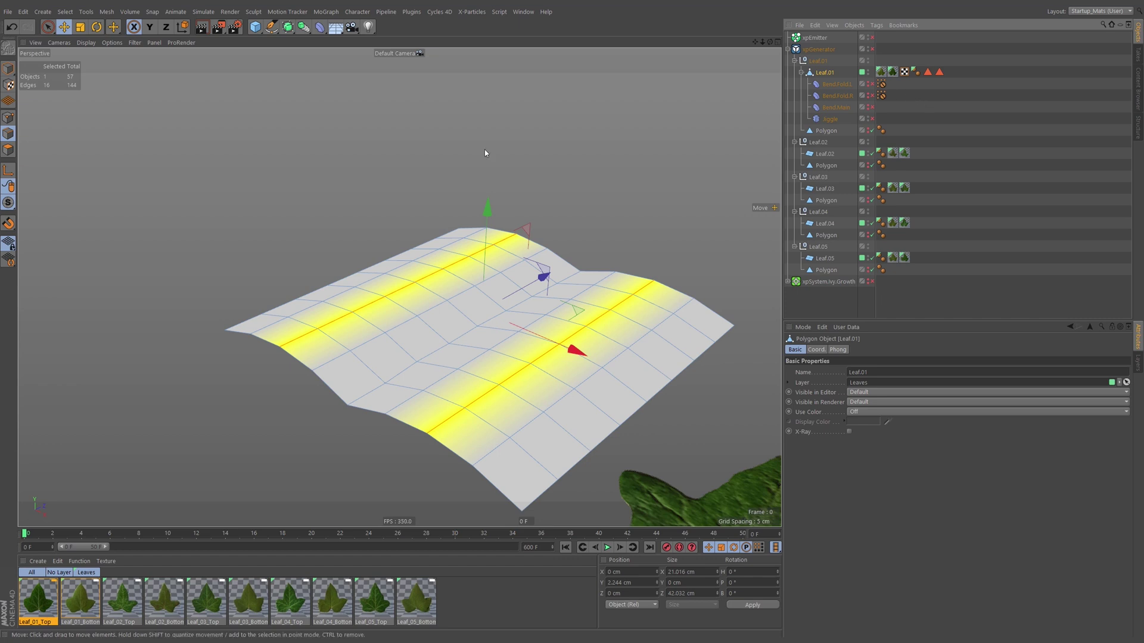
click(8, 118)
alt+drag(562, 290, 444, 355)
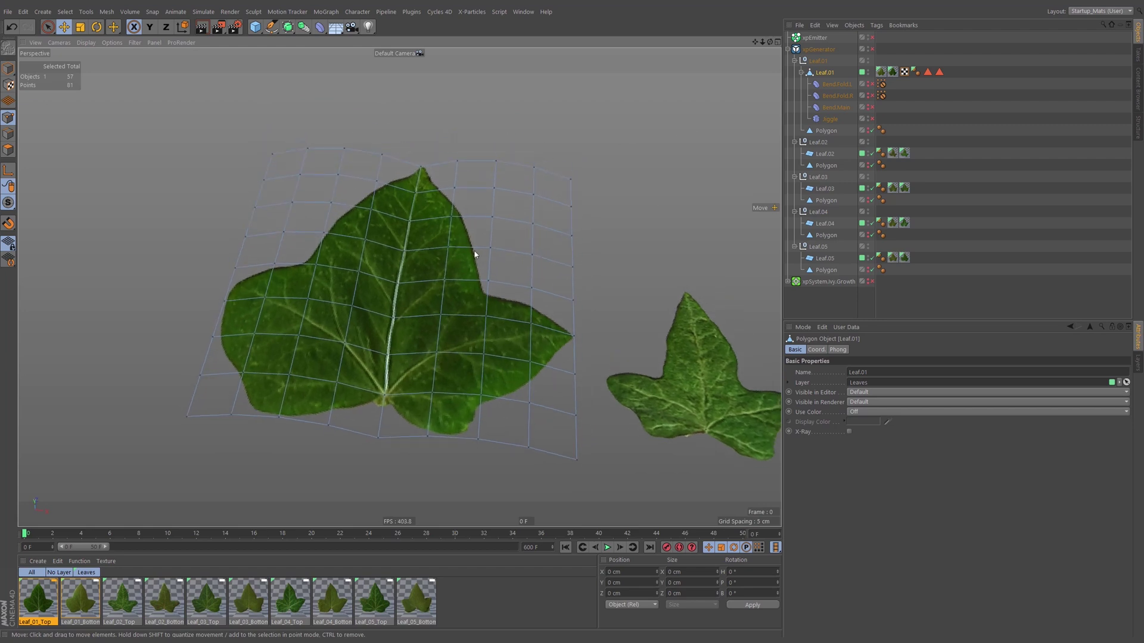
Create a vertex map on Leaf.01 by setting the vertex weight to 100% for the whole mesh.
key(shift+c)
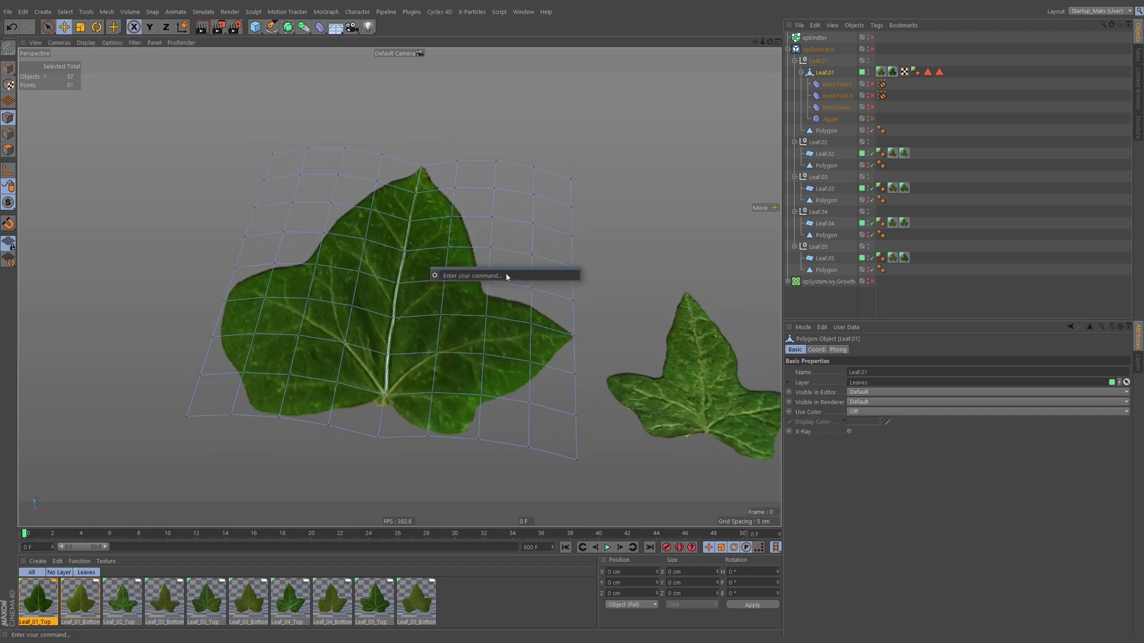
text(set vertex)
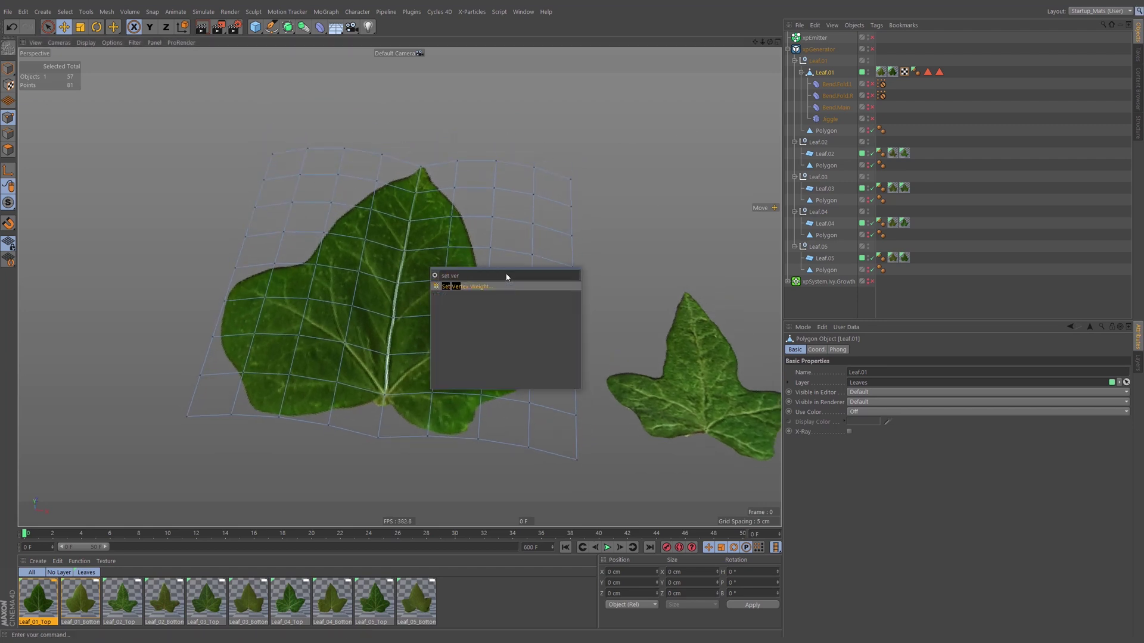
key(Return)
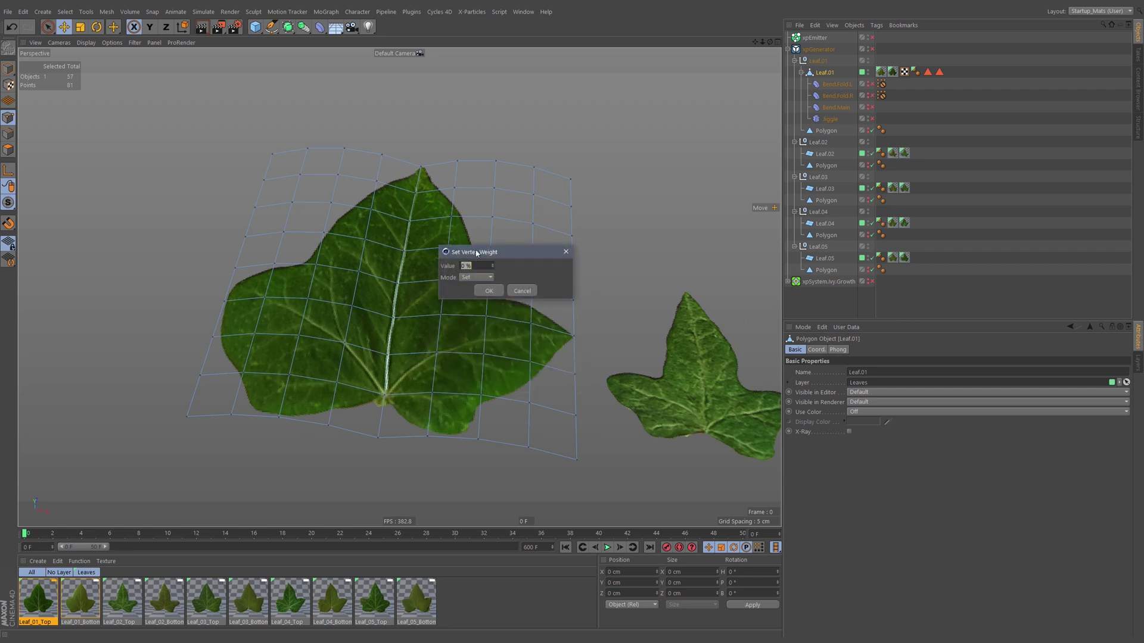
text(100)
key(Return)
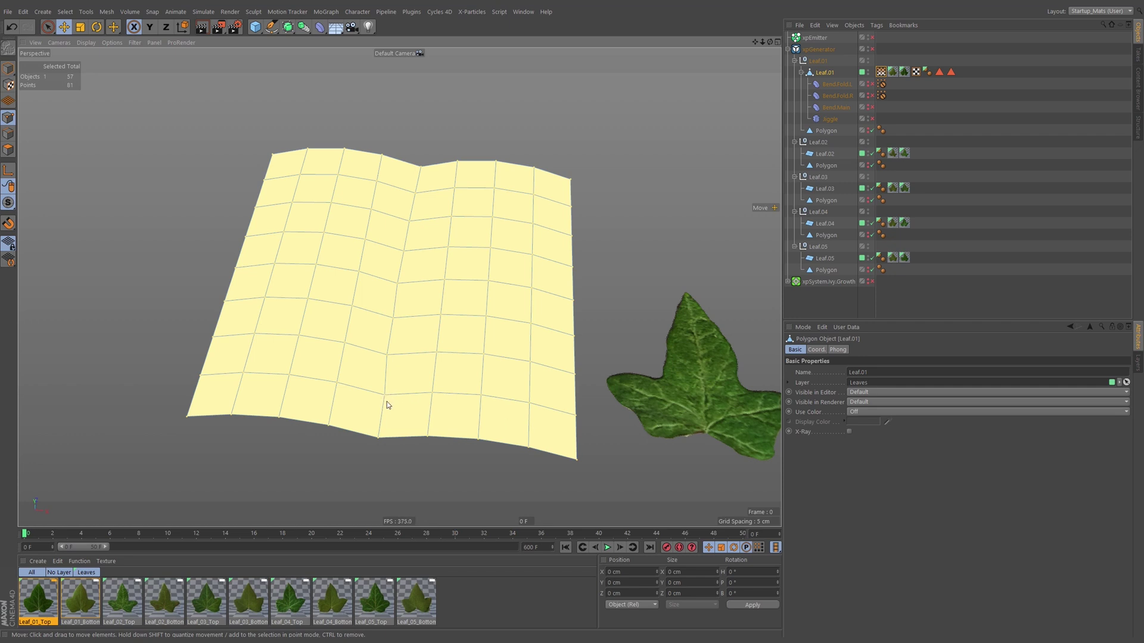
Open the vertex map for painting and paint the point at the leaf's stem base with 0% opacity.
key(9)
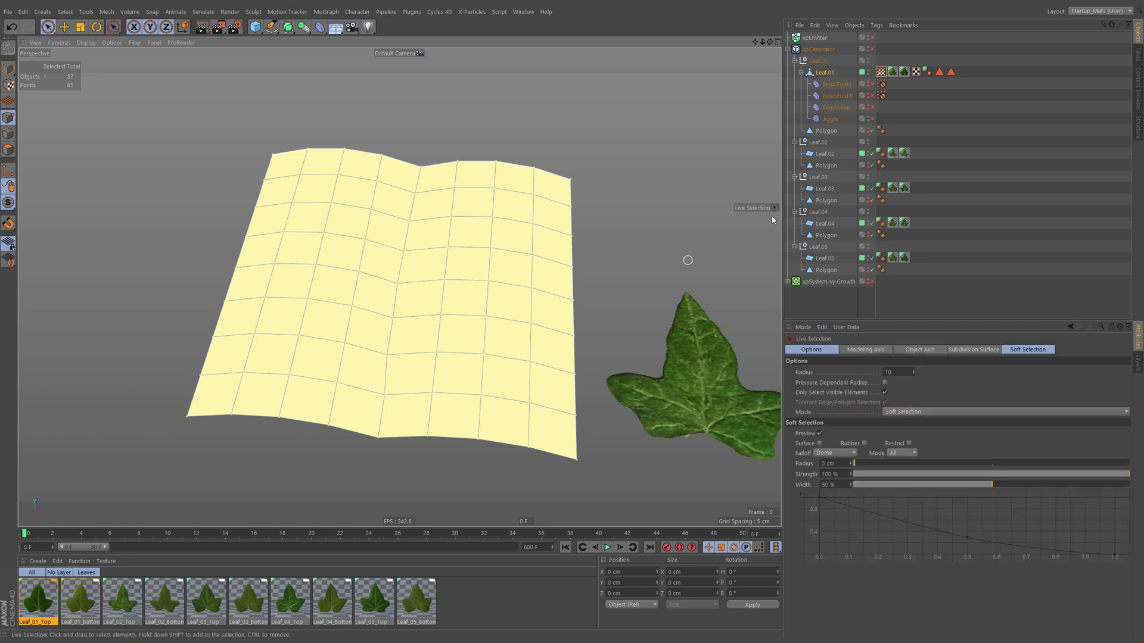
double_click(882, 72)
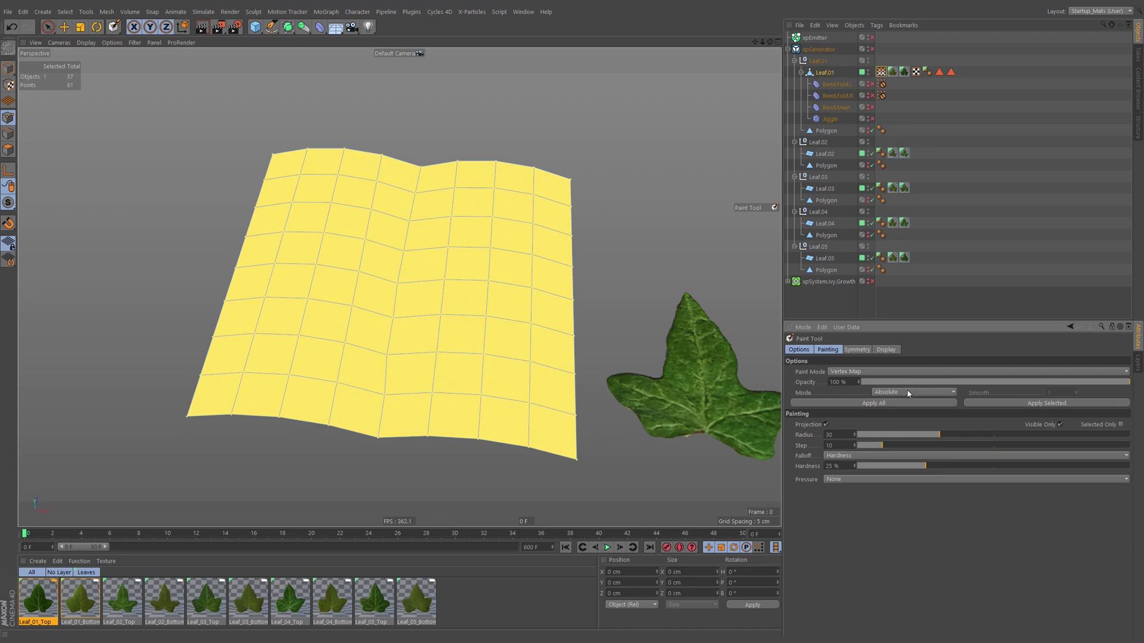
drag(891, 383, 849, 383)
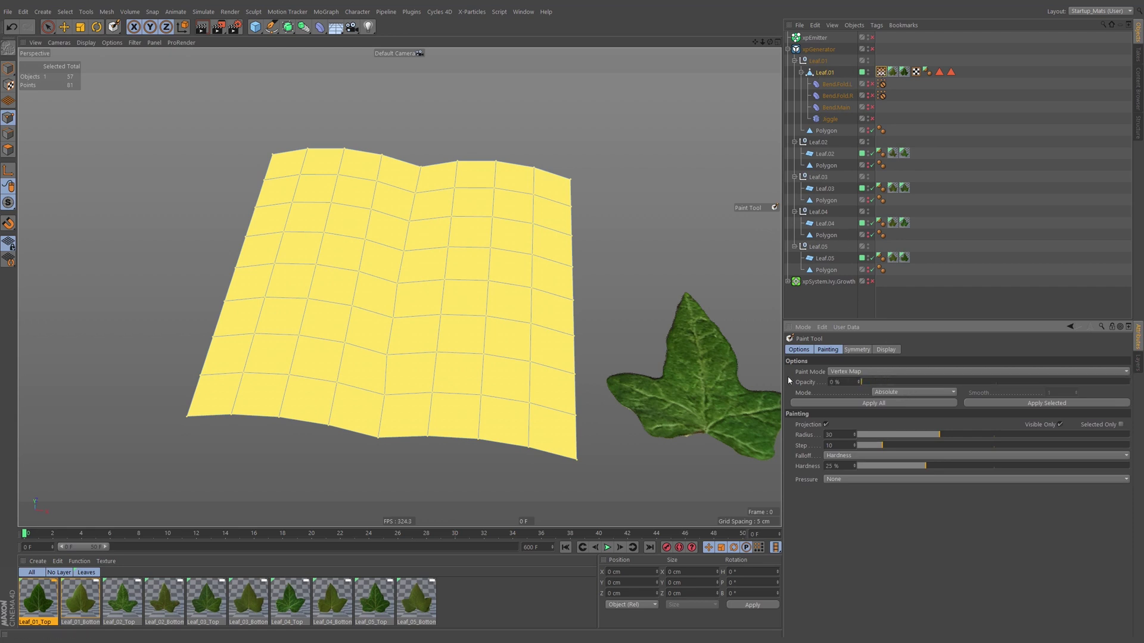
click(388, 396)
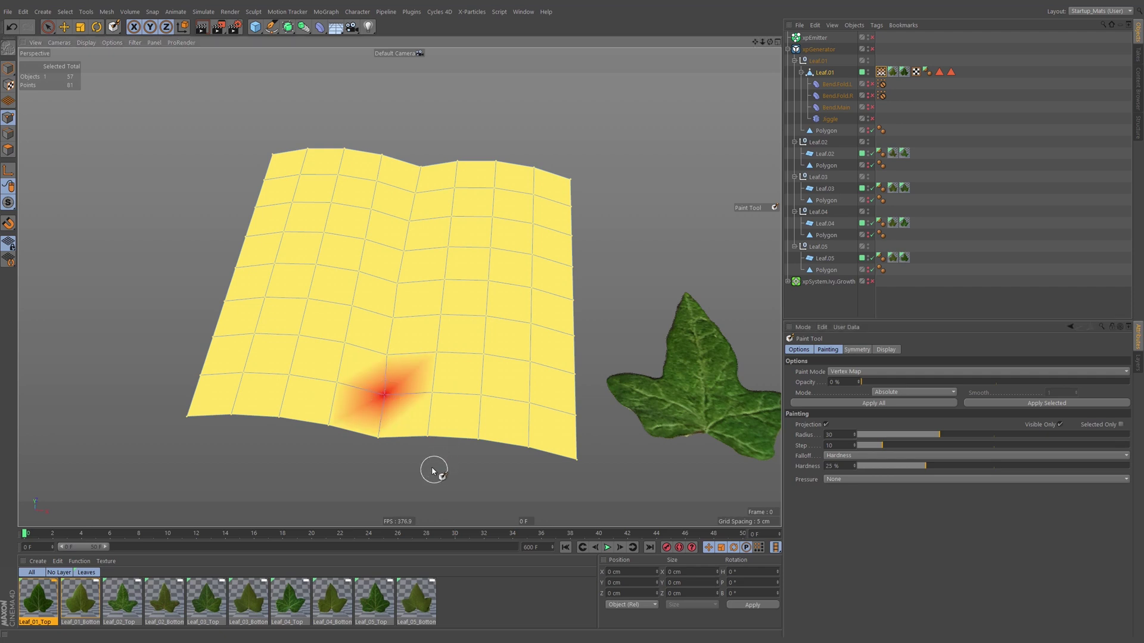
Set the paint opacity to 50% and paint the points surrounding the stem base.
click(849, 382)
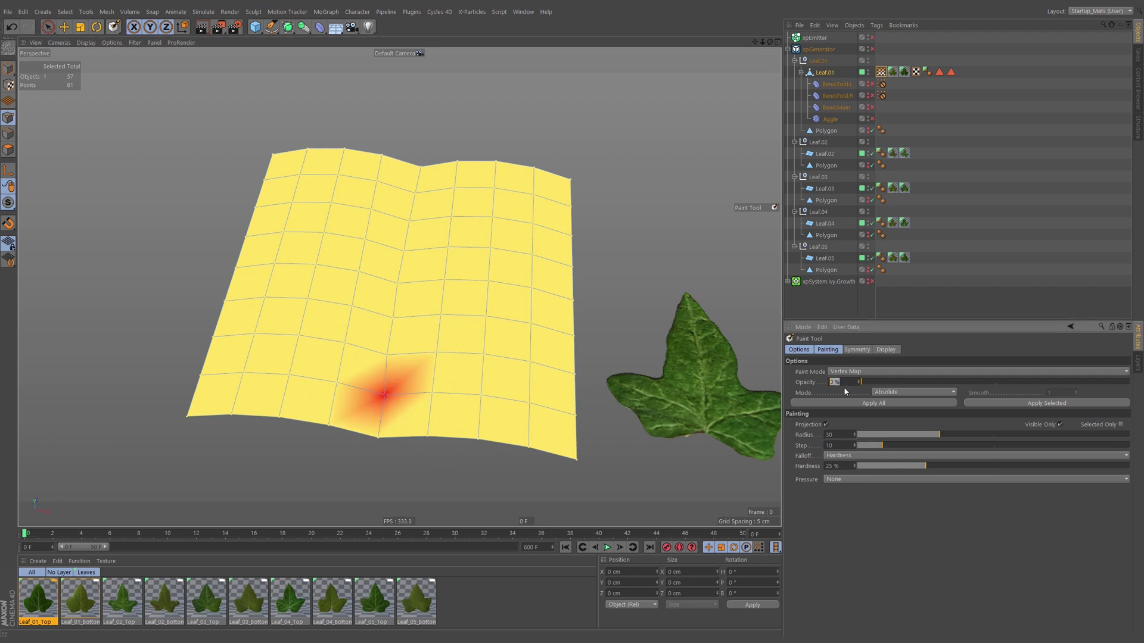
text(50)
key(Return)
mouse_move(441, 360)
mouse_down()
mouse_move(352, 346)
mouse_move(332, 388)
mouse_move(347, 432)
mouse_move(403, 442)
mouse_move(435, 396)
mouse_up()
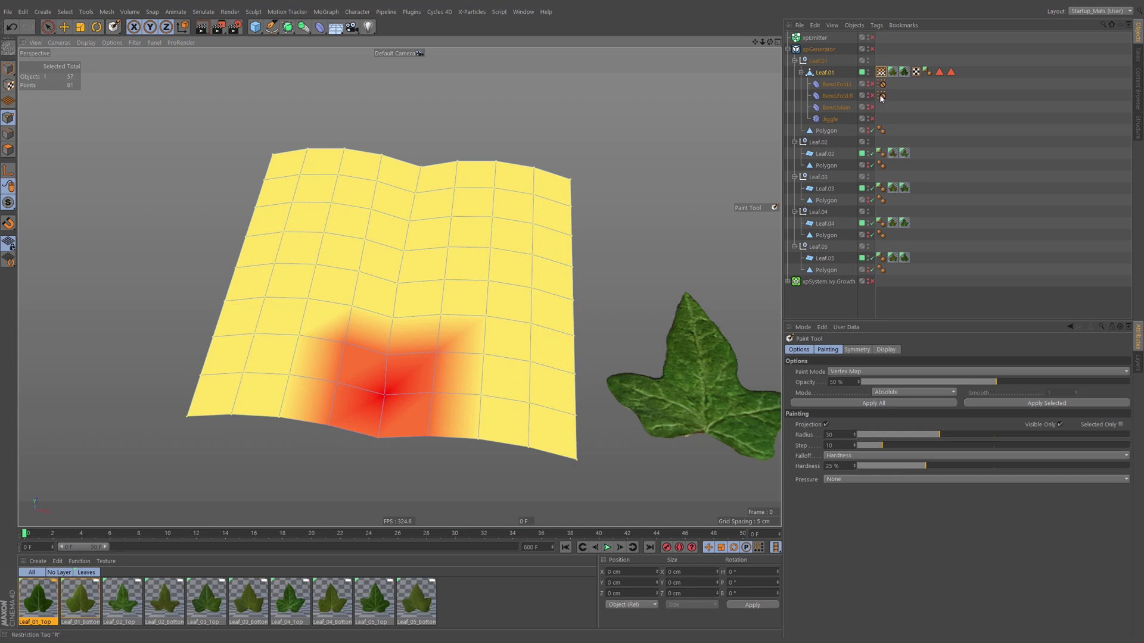
Add a Restriction tag to the Jiggle deformer and assign Leaf.01's painted Vertex Map to its first name slot.
click(830, 118)
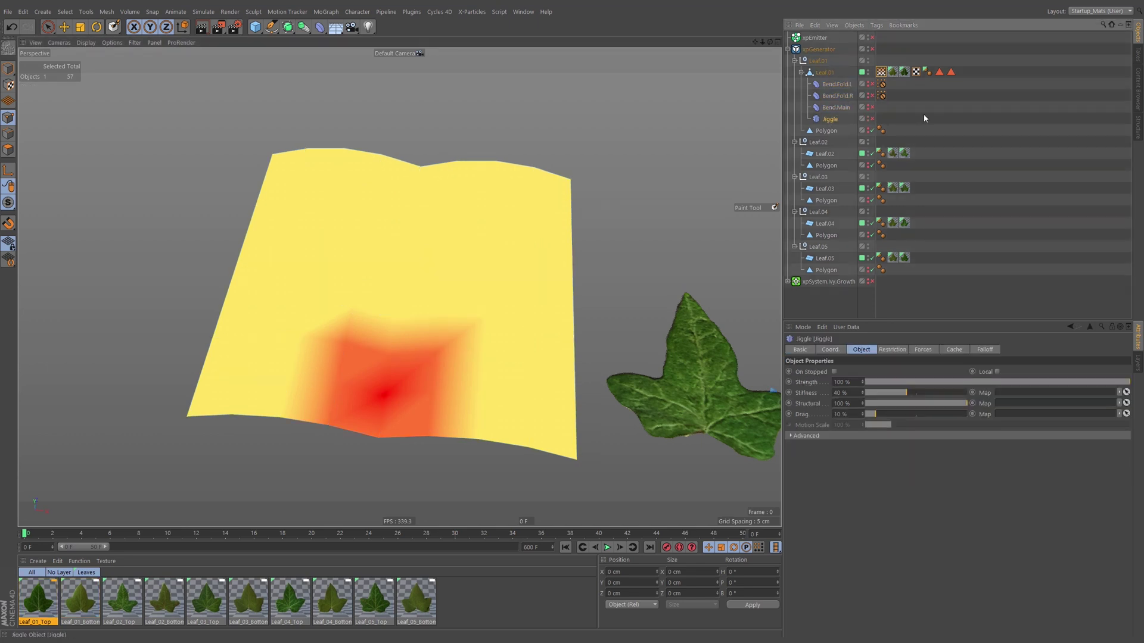
key(shift+c)
text(restr)
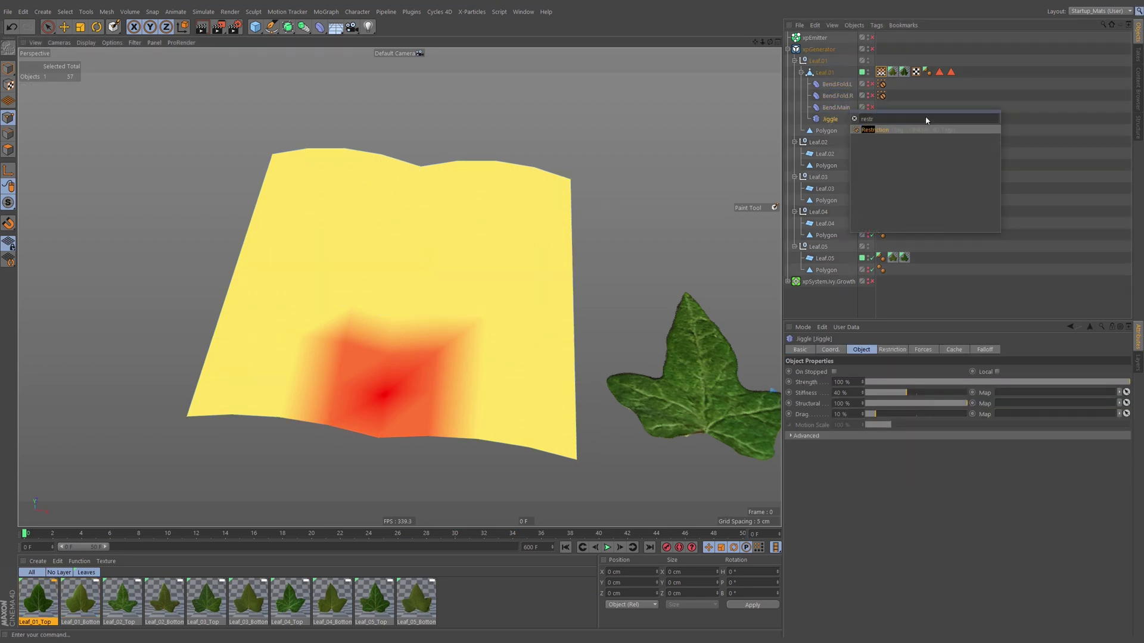
key(Return)
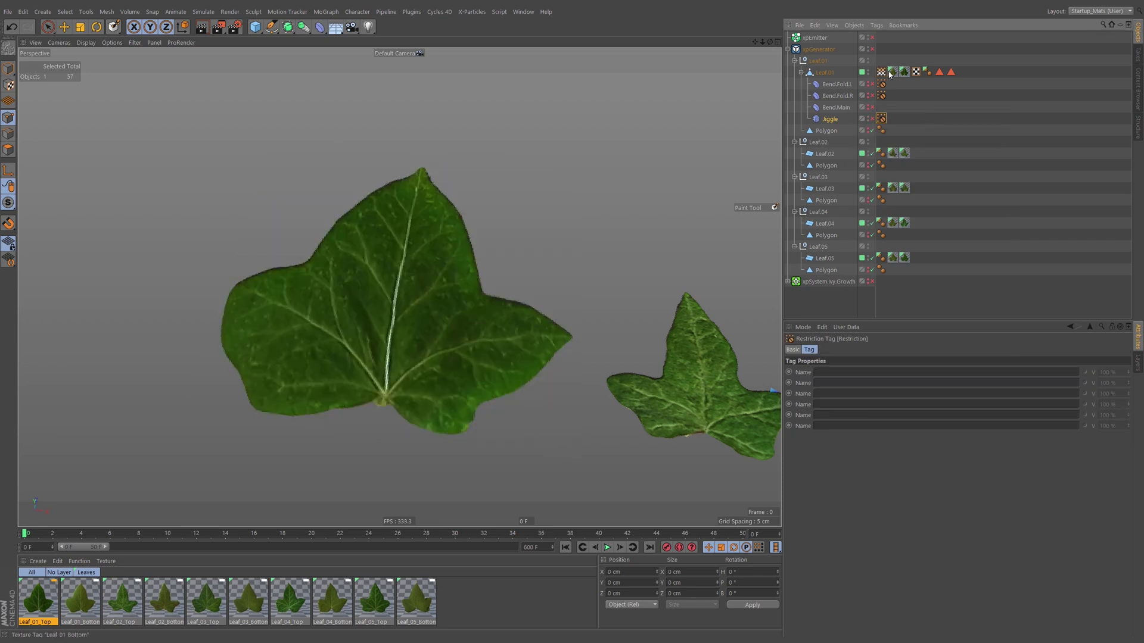
drag(889, 174, 850, 374)
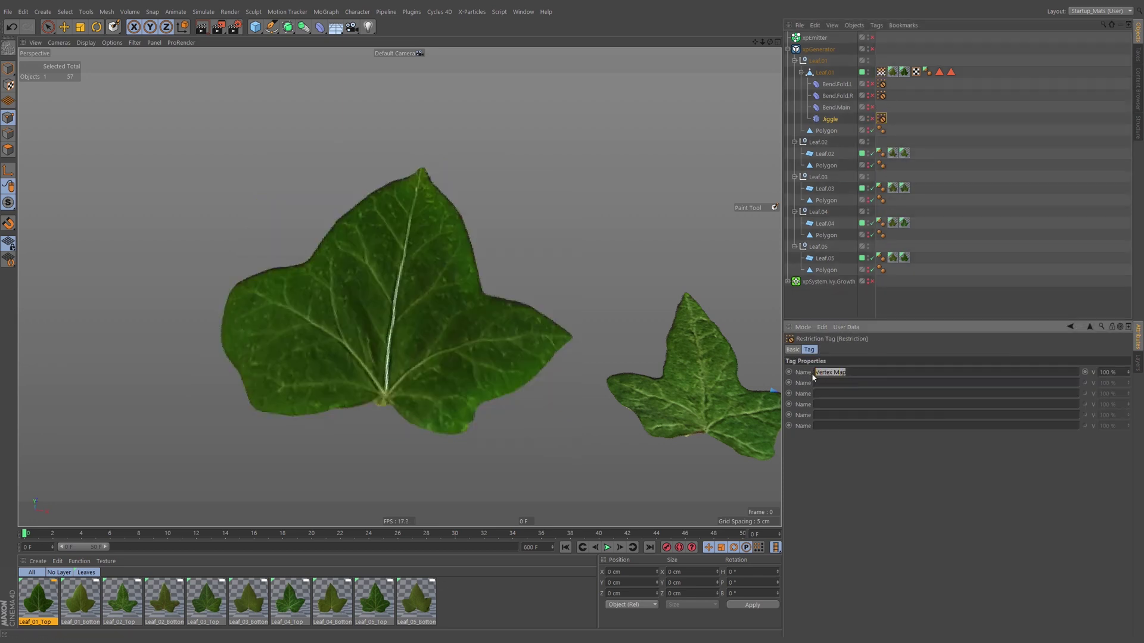
click(823, 463)
Re-enable the bend and Jiggle deformers, play the animation to check the restricted jiggle, and return to frame 0.
click(874, 87)
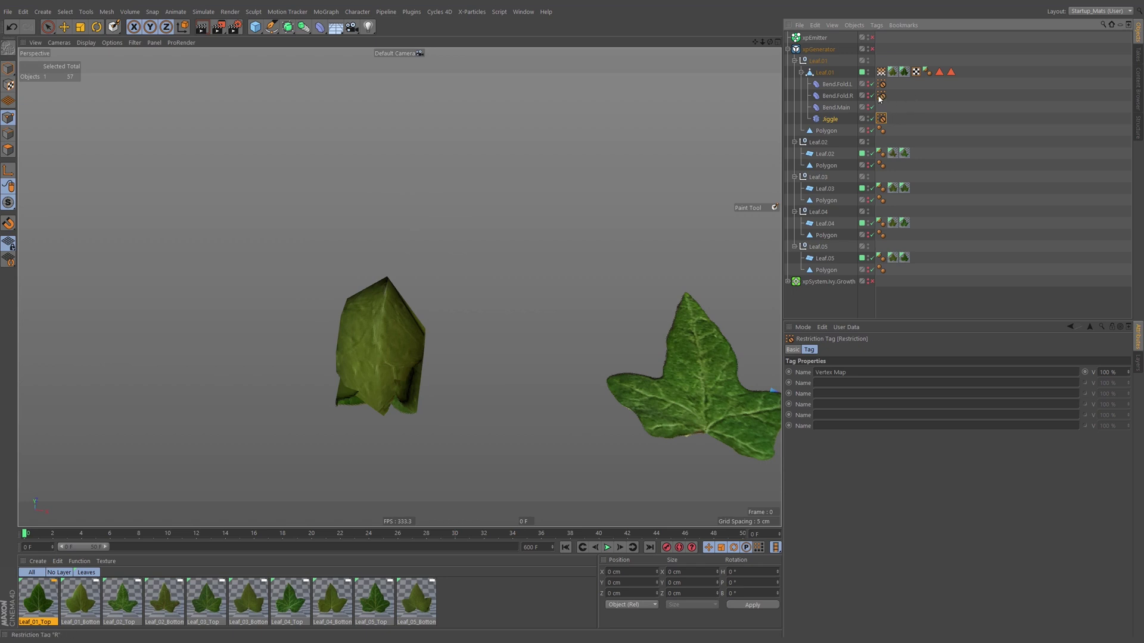
key(F8)
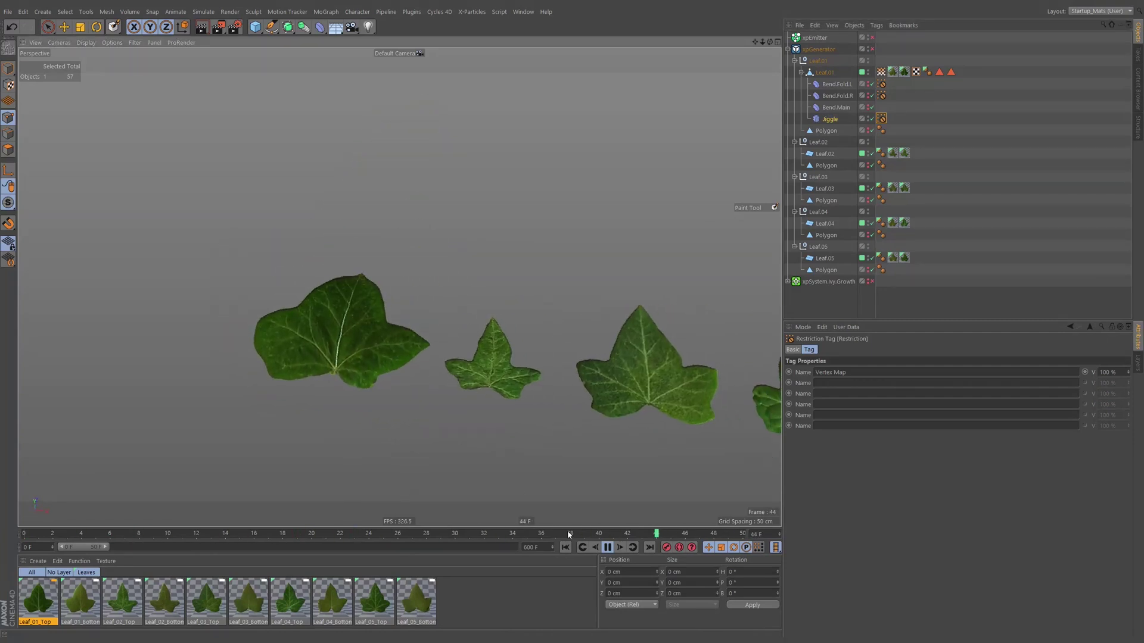
click(607, 548)
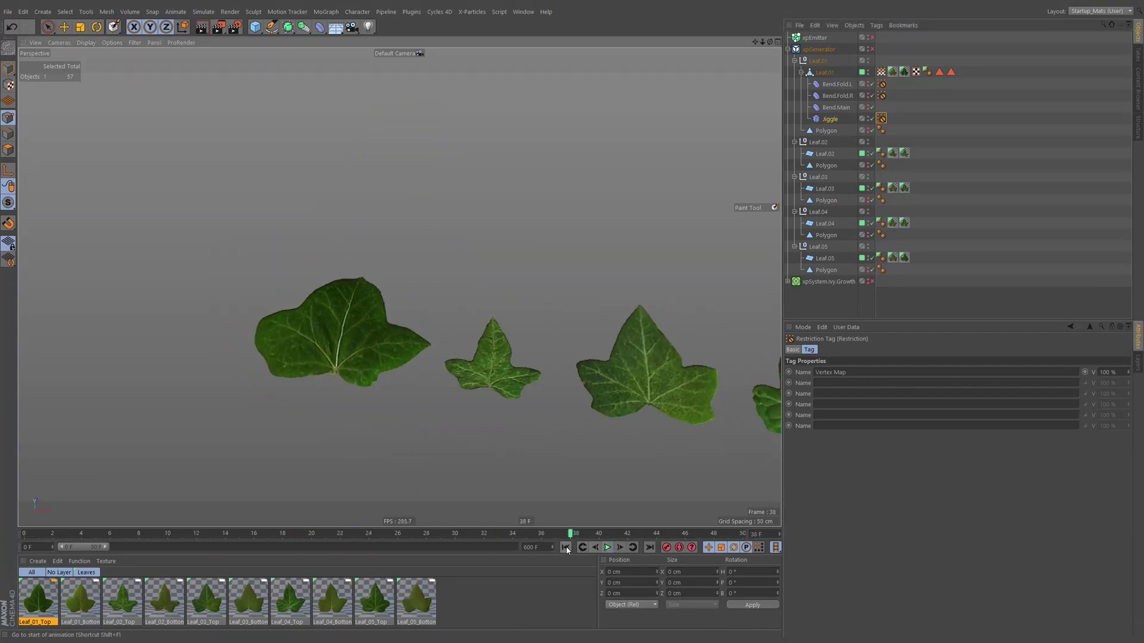
click(566, 548)
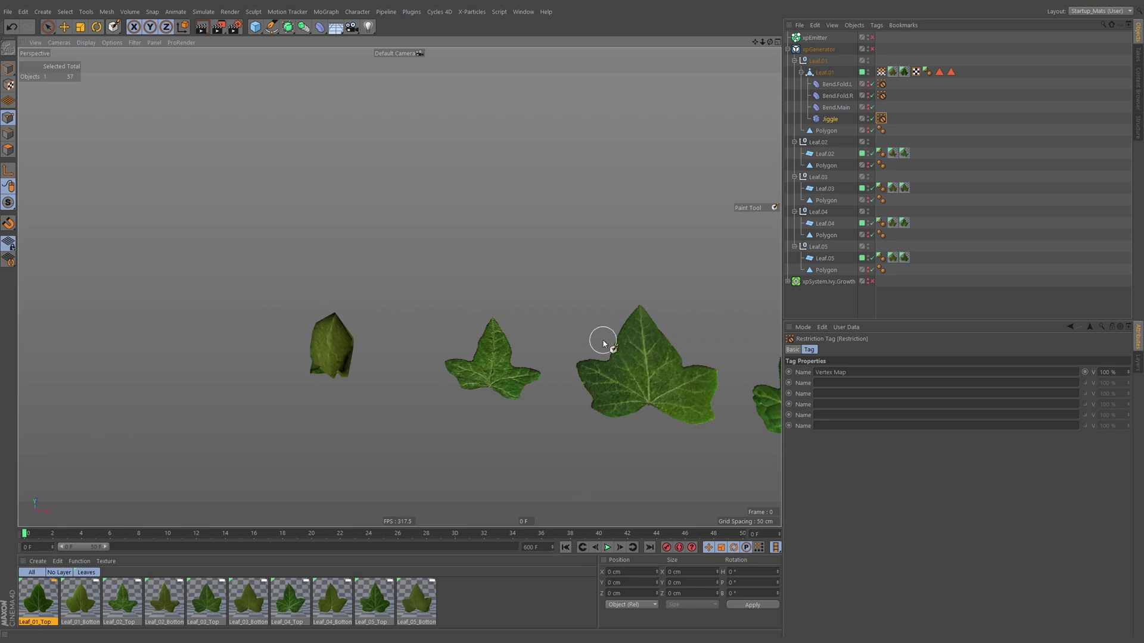
scroll(498, 357, up, 5)
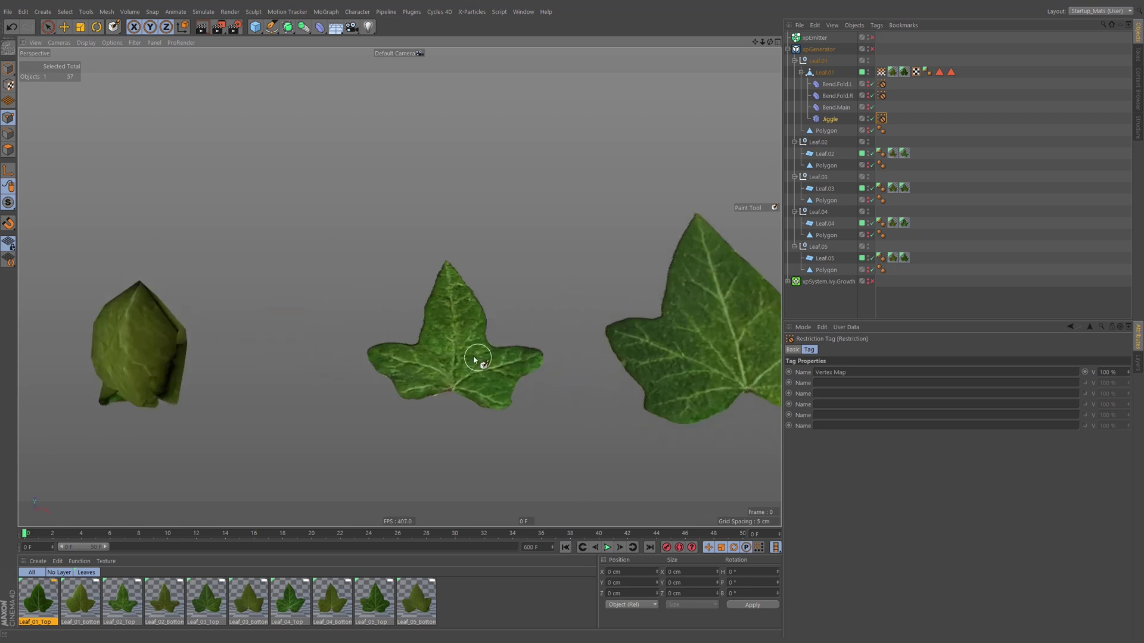
scroll(474, 359, down, 2)
scroll(663, 355, down, 1)
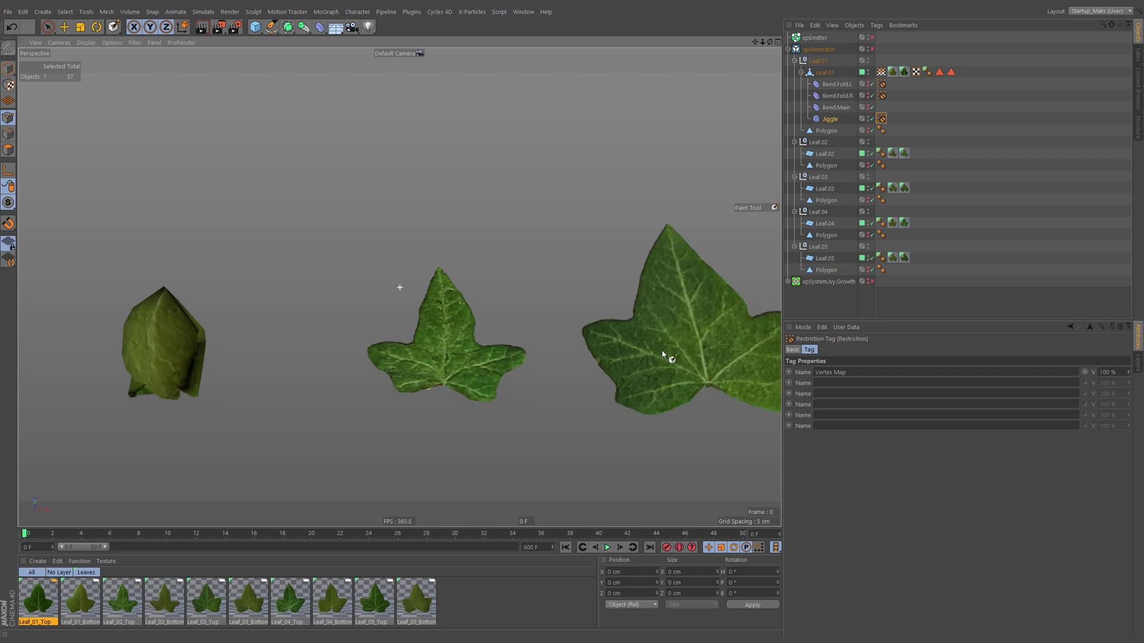
Convert the Leaf.04 plane into an editable polygon object.
scroll(582, 363, down, 2)
scroll(473, 363, up, 2)
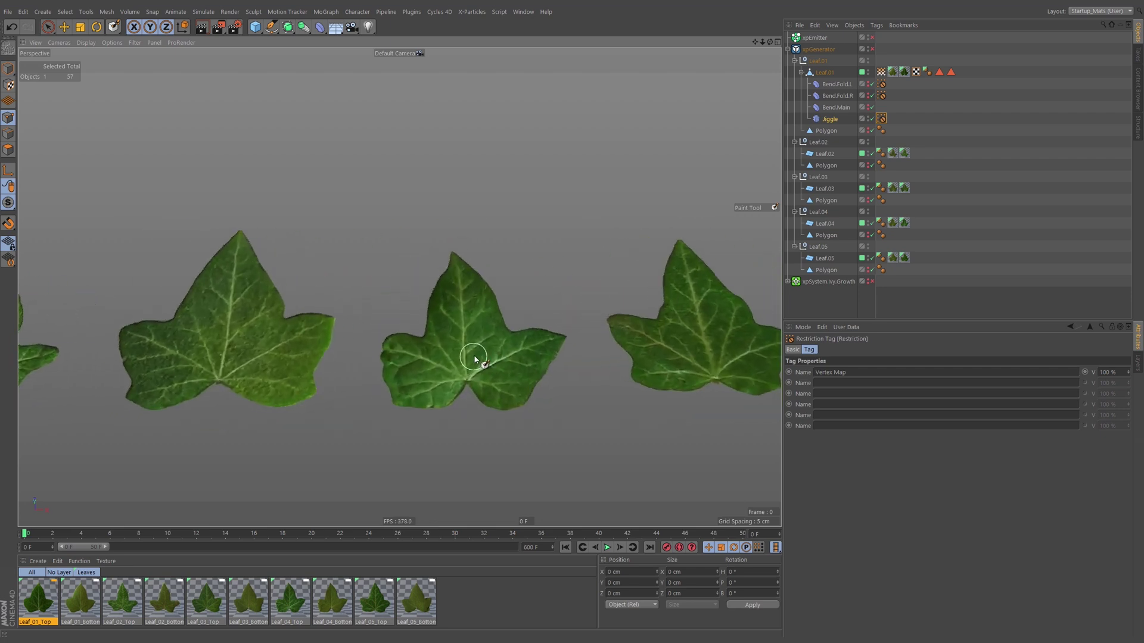
scroll(475, 360, up, 2)
key(e)
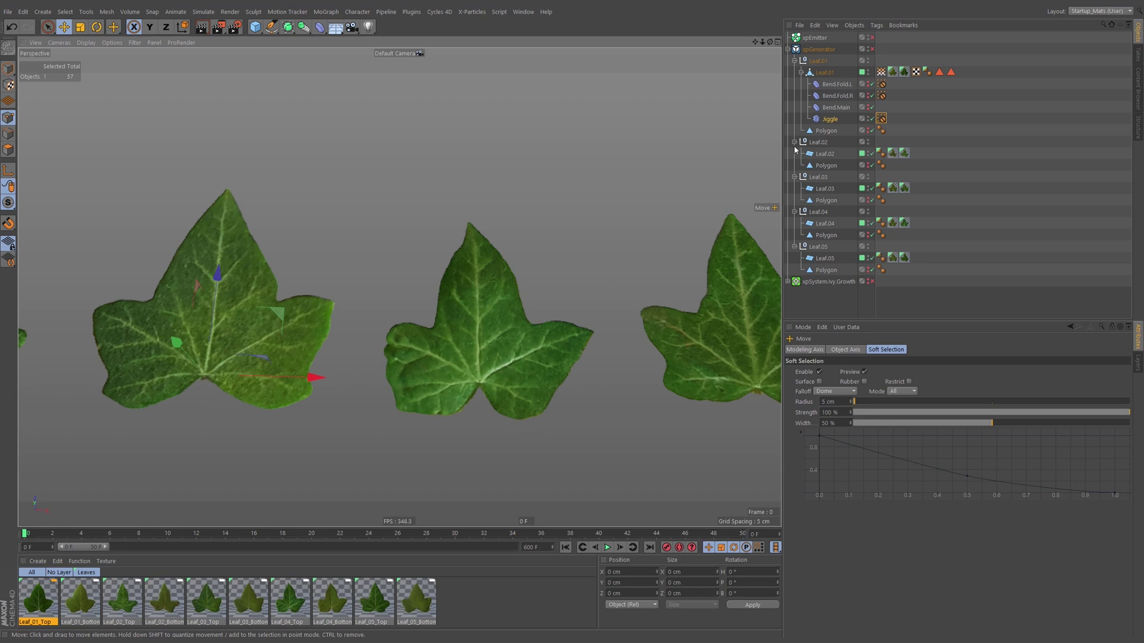
click(936, 106)
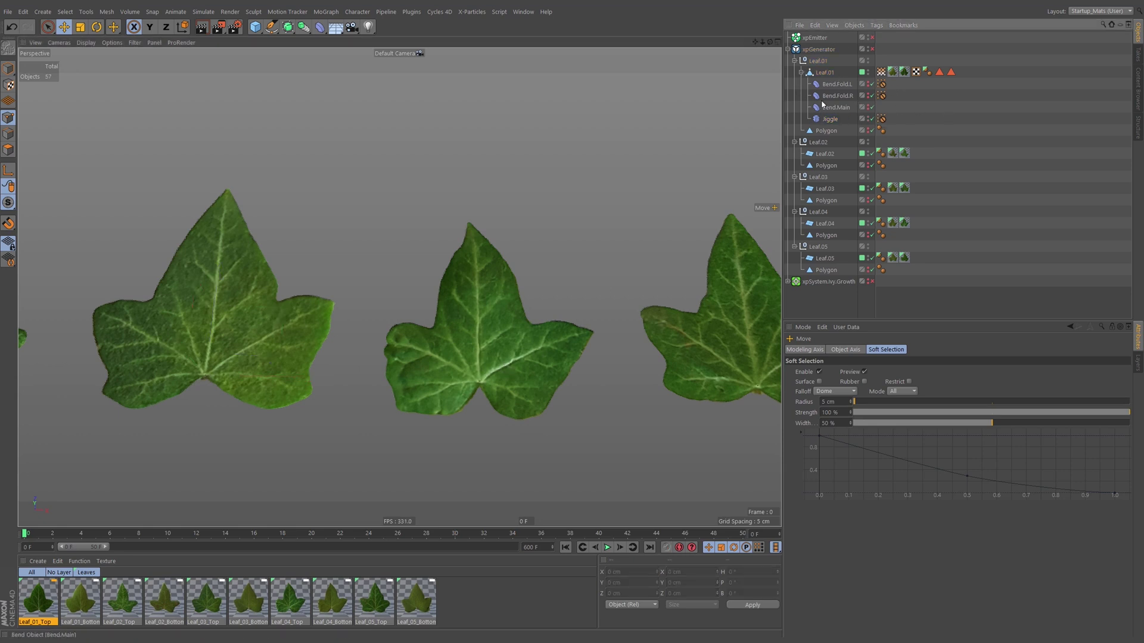
click(825, 224)
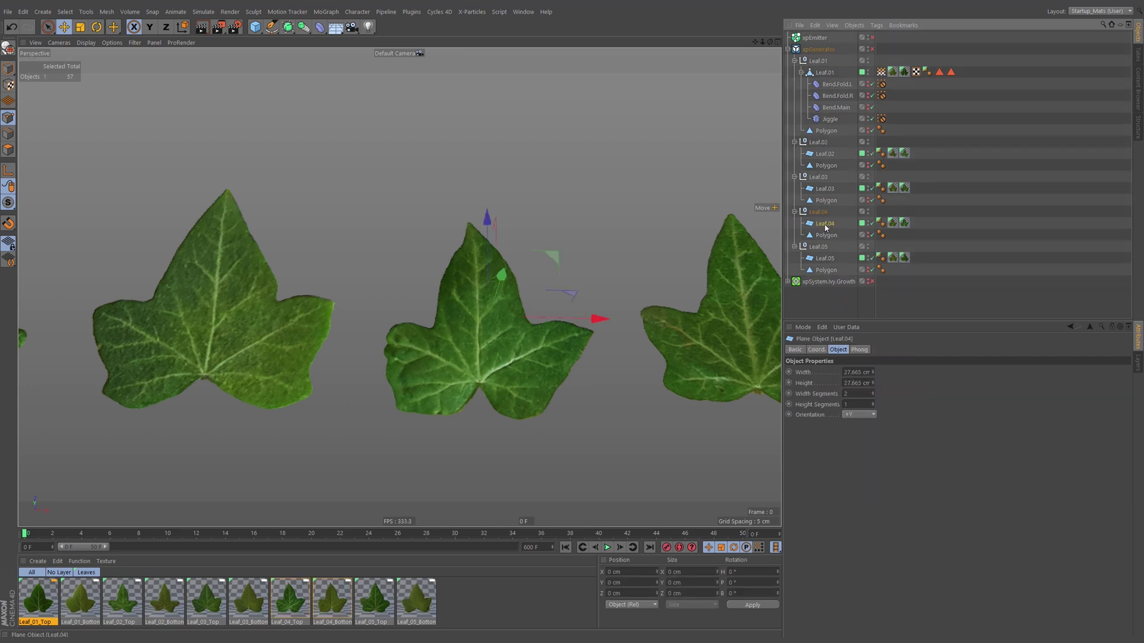
key(c)
alt+middle_drag(554, 316, 464, 318)
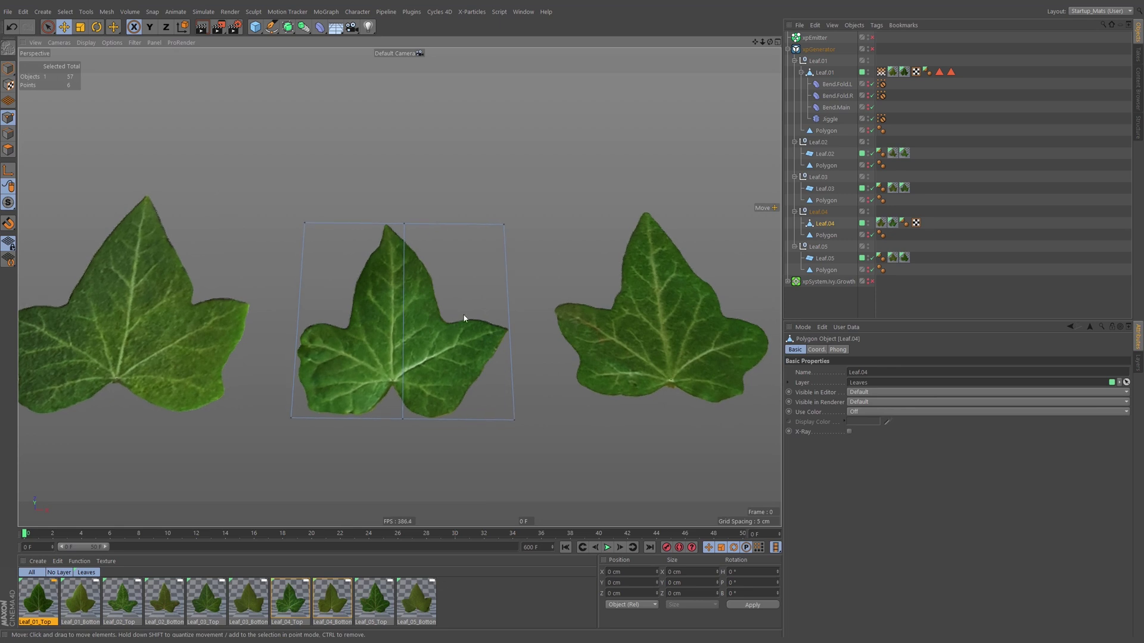
Disable soft selection and shift Leaf.04's top and bottom centre points to X about -2.3 cm and -1.0 cm along the midrib.
click(405, 224)
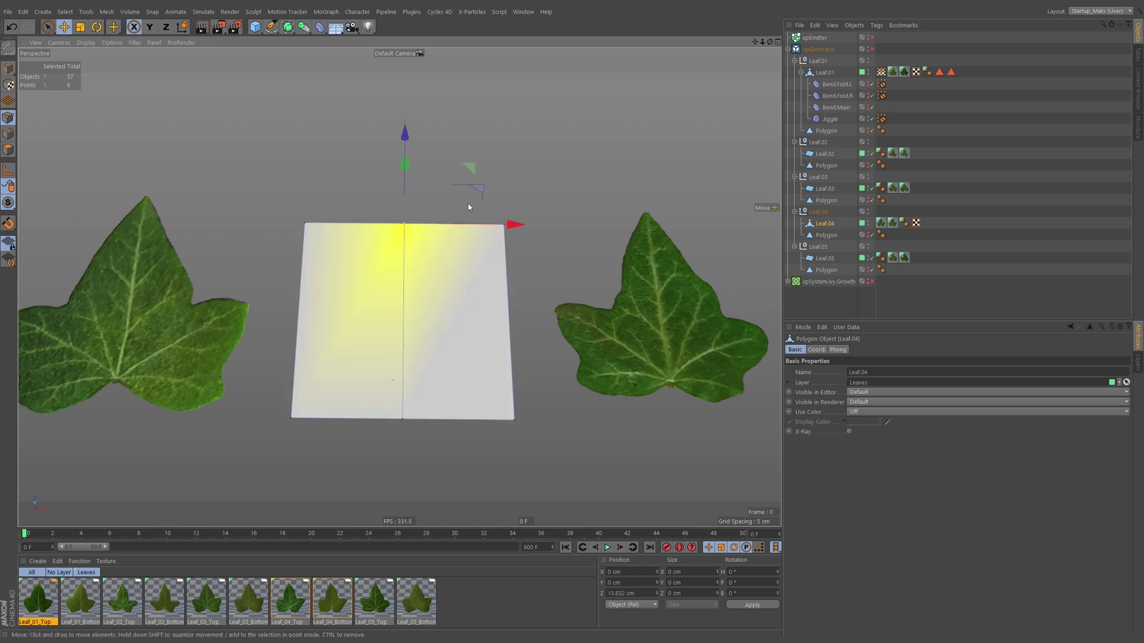
click(64, 28)
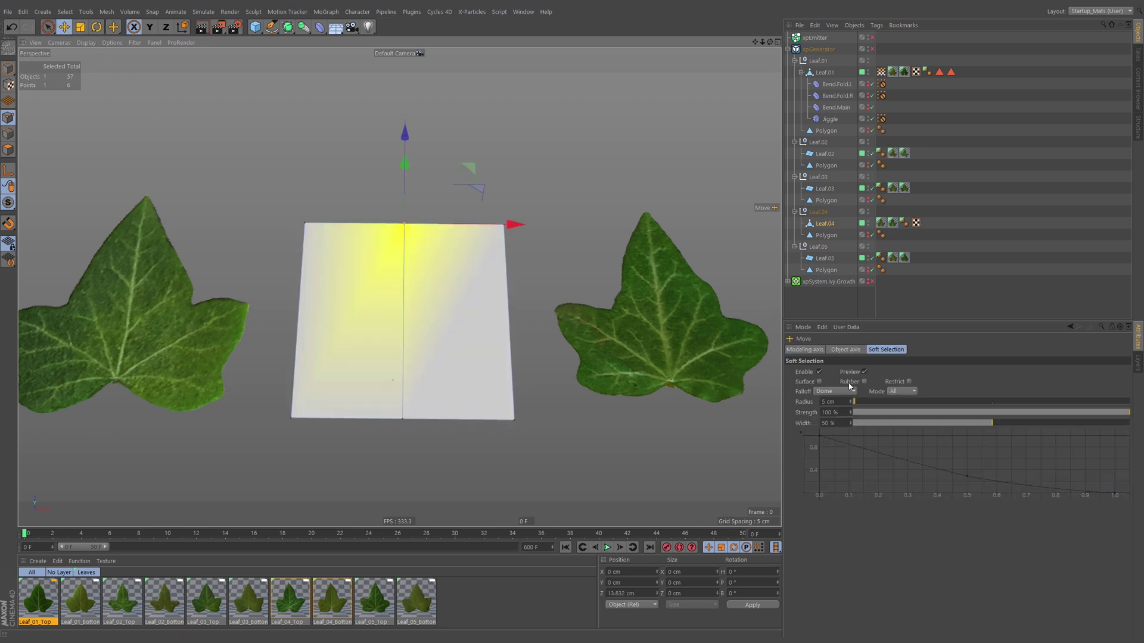
click(820, 372)
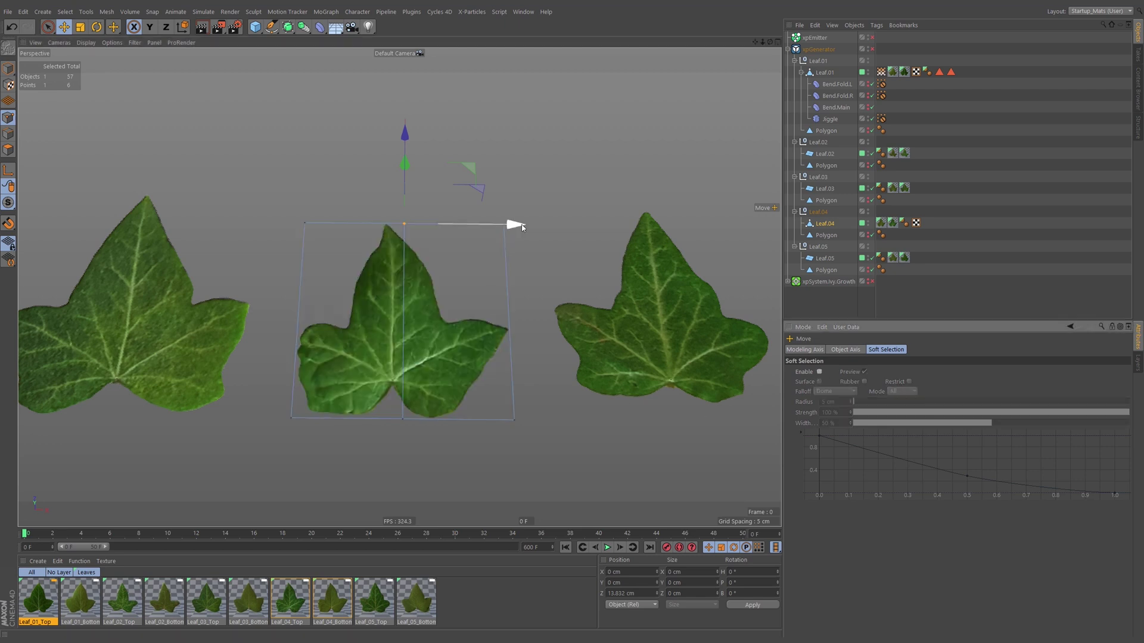
drag(515, 228, 498, 224)
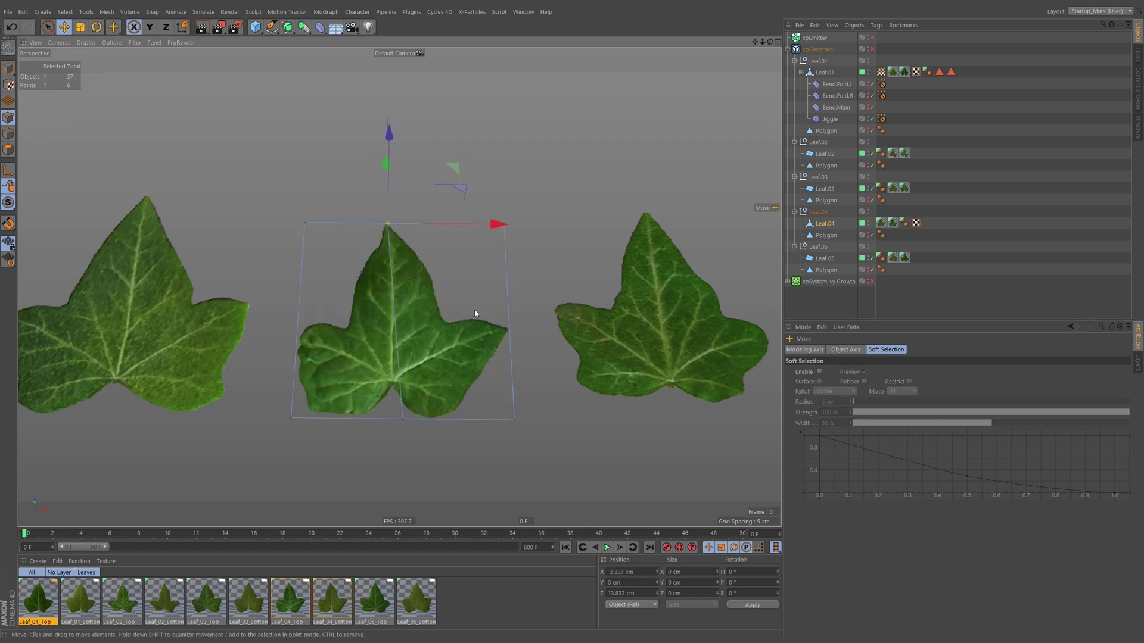
click(401, 420)
drag(506, 428, 499, 432)
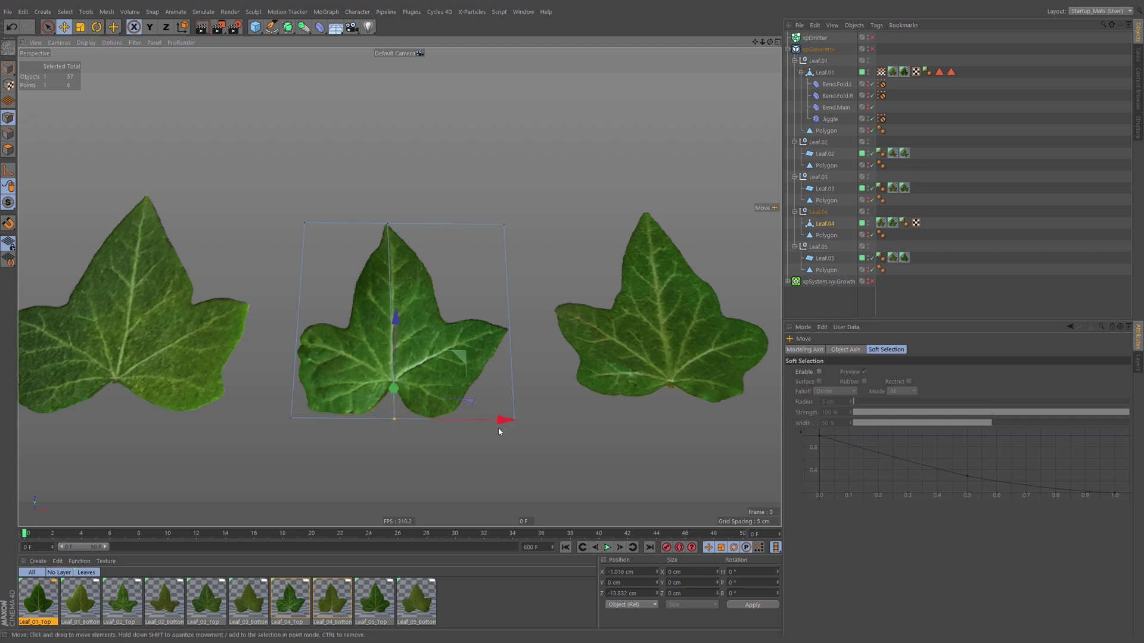
click(389, 224)
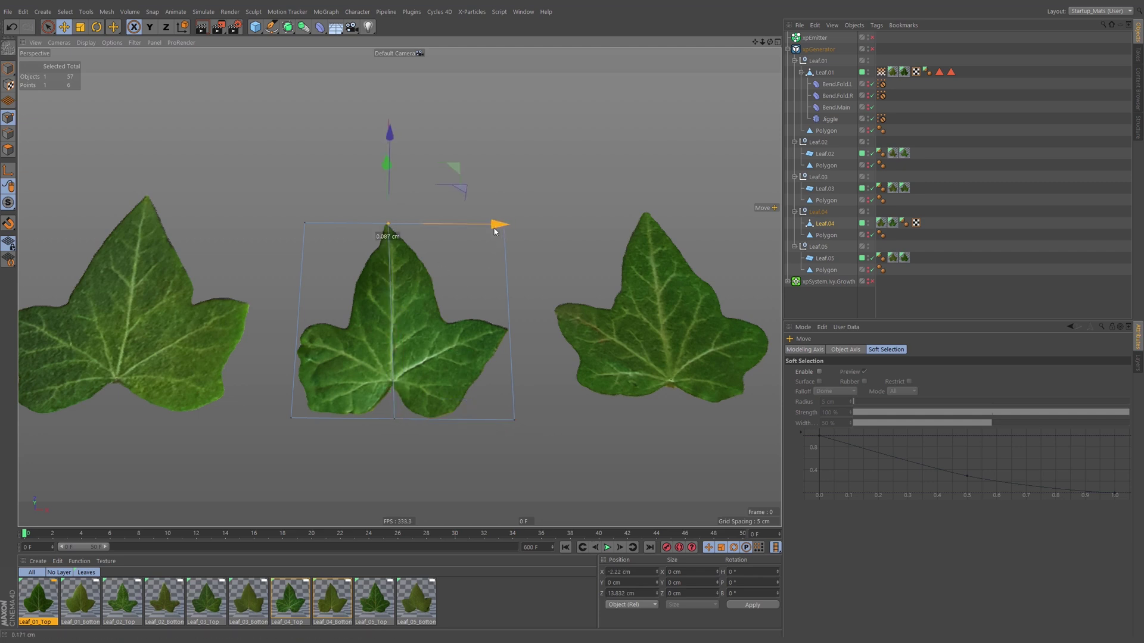
Add a horizontal loop cut across Leaf.04 at 50%.
key(k)
key(l)
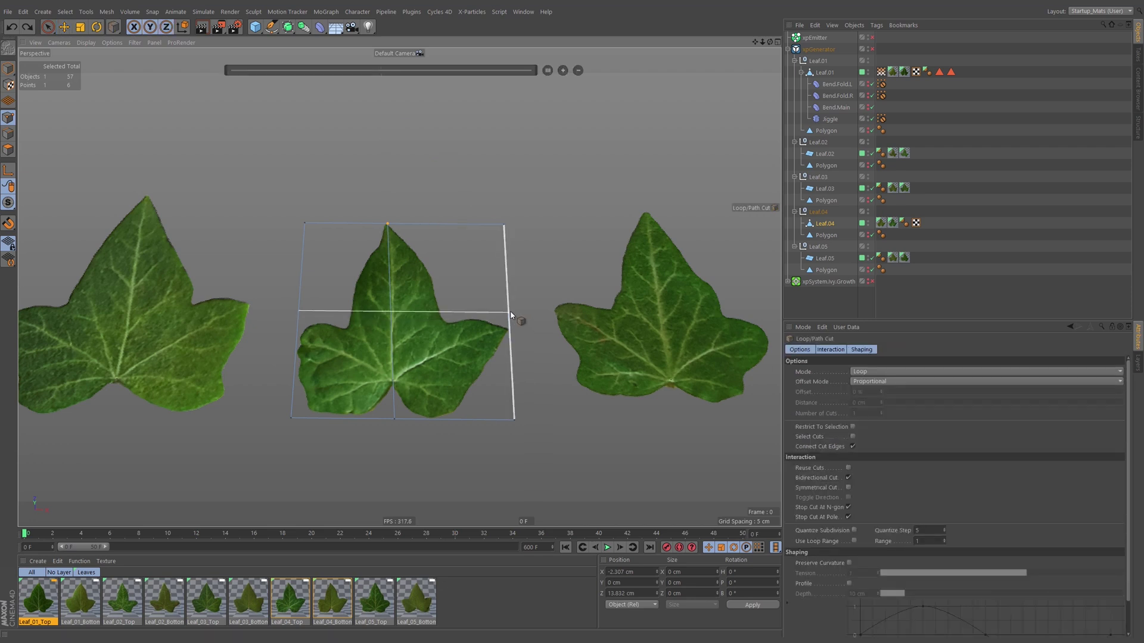
click(517, 322)
click(547, 71)
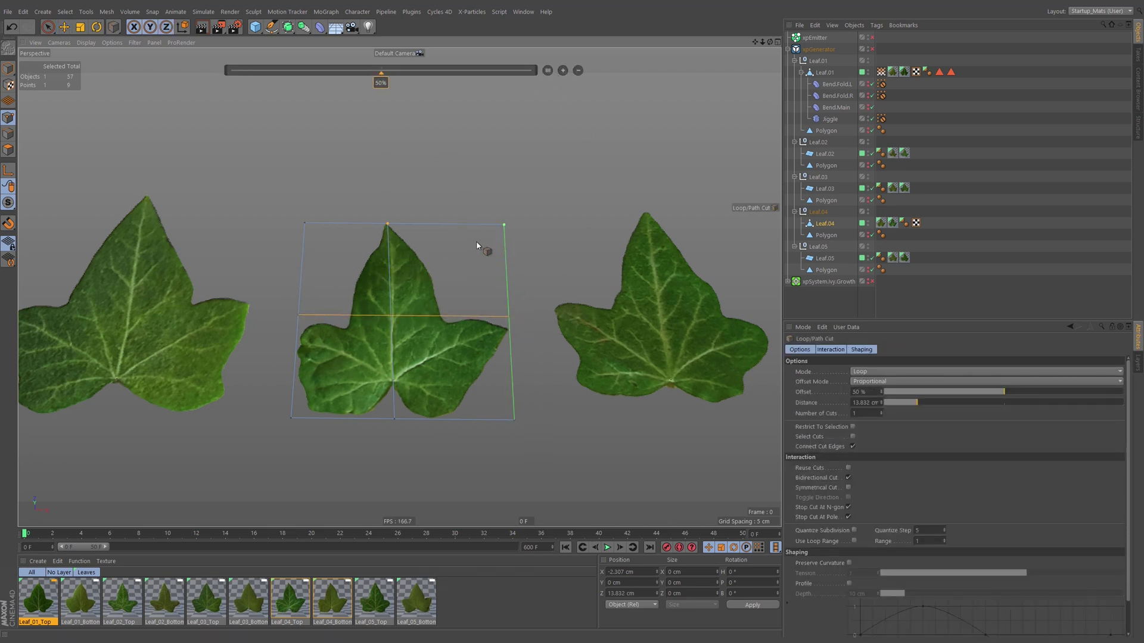
Subdivide Leaf.04's mesh with a subdivision value of 2, without smooth subdivision.
key(u)
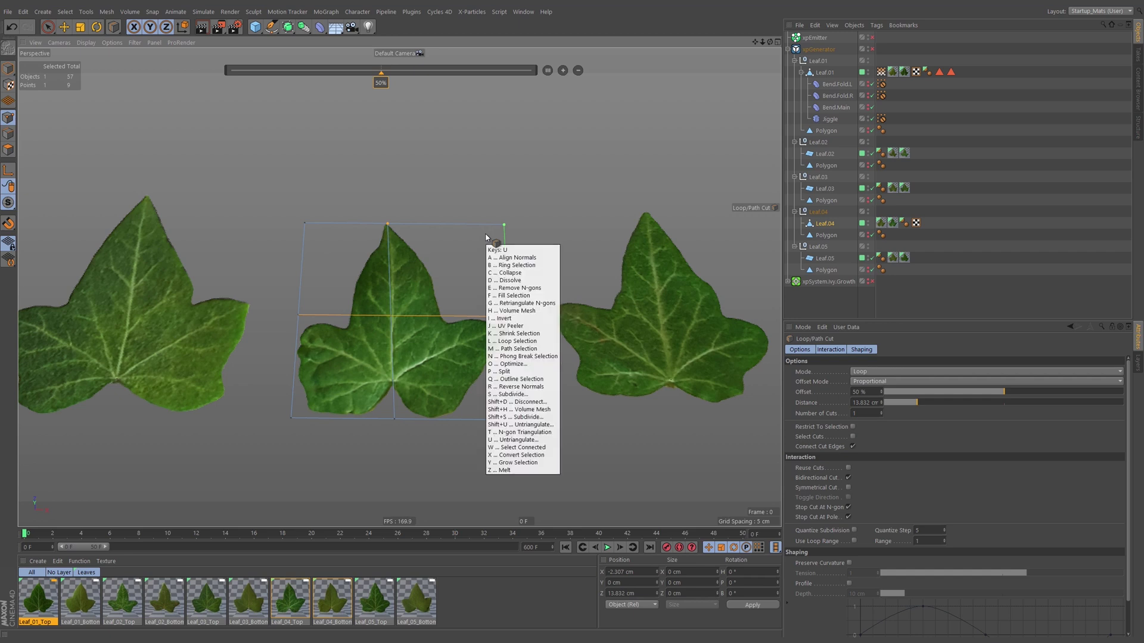
key(s)
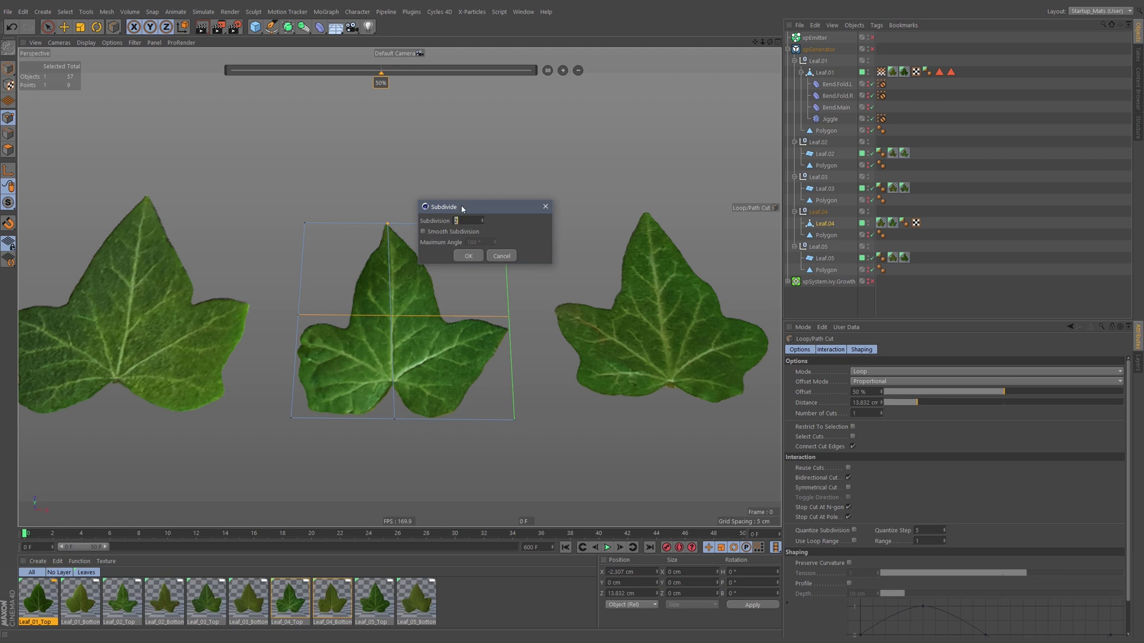
drag(462, 209, 494, 143)
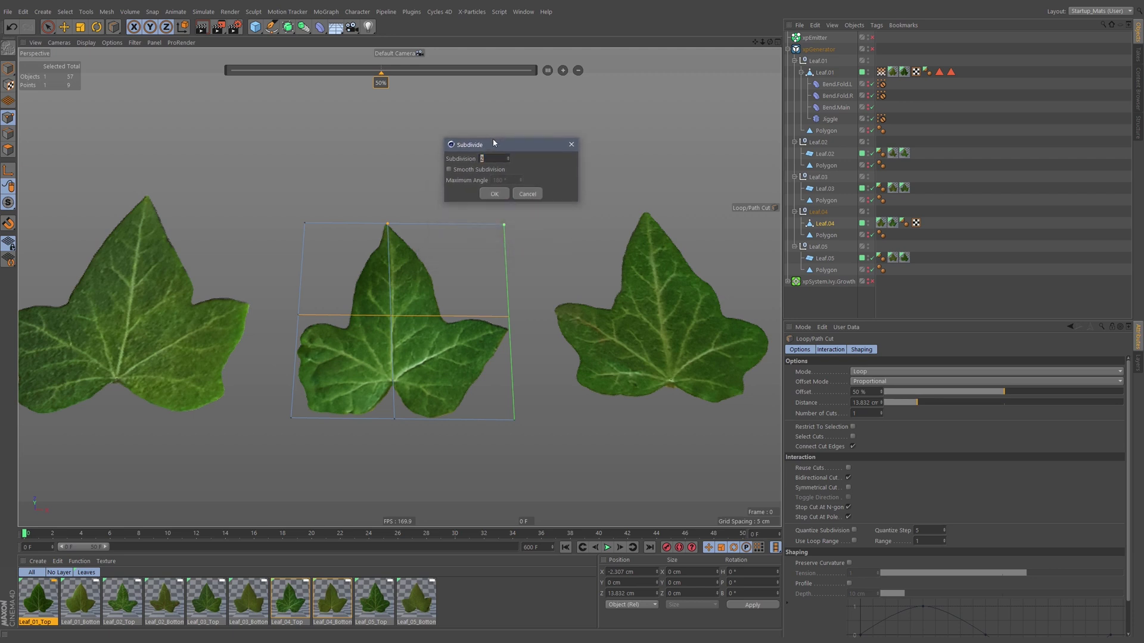
click(490, 194)
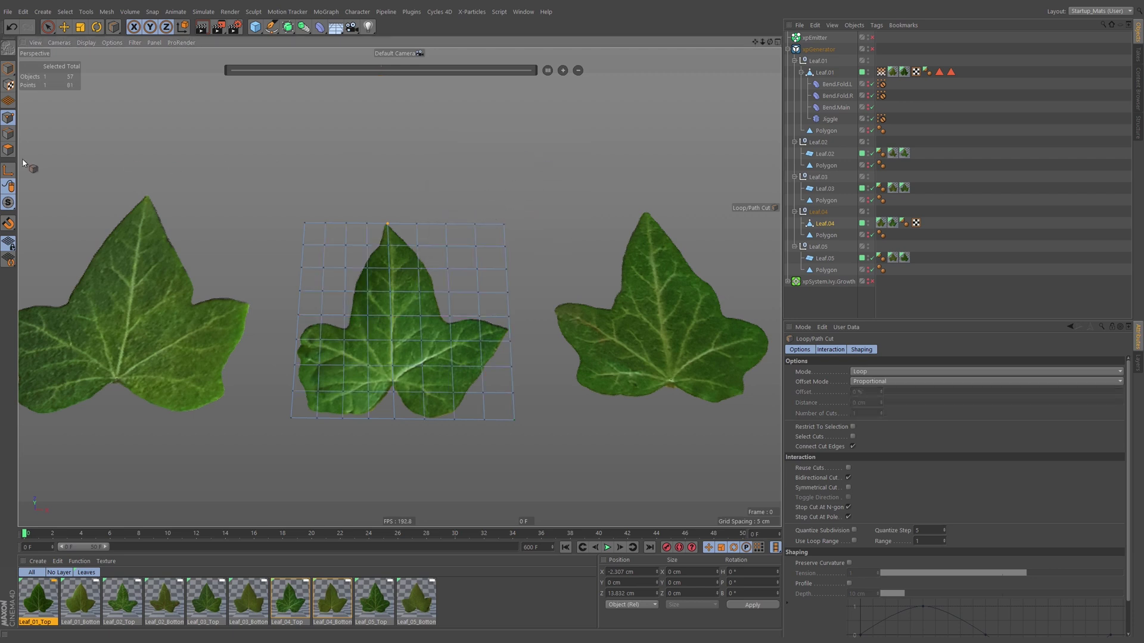
Shift the centre-column points in the upper half of Leaf.04's mesh sideways onto the leaf's midrib.
key(e)
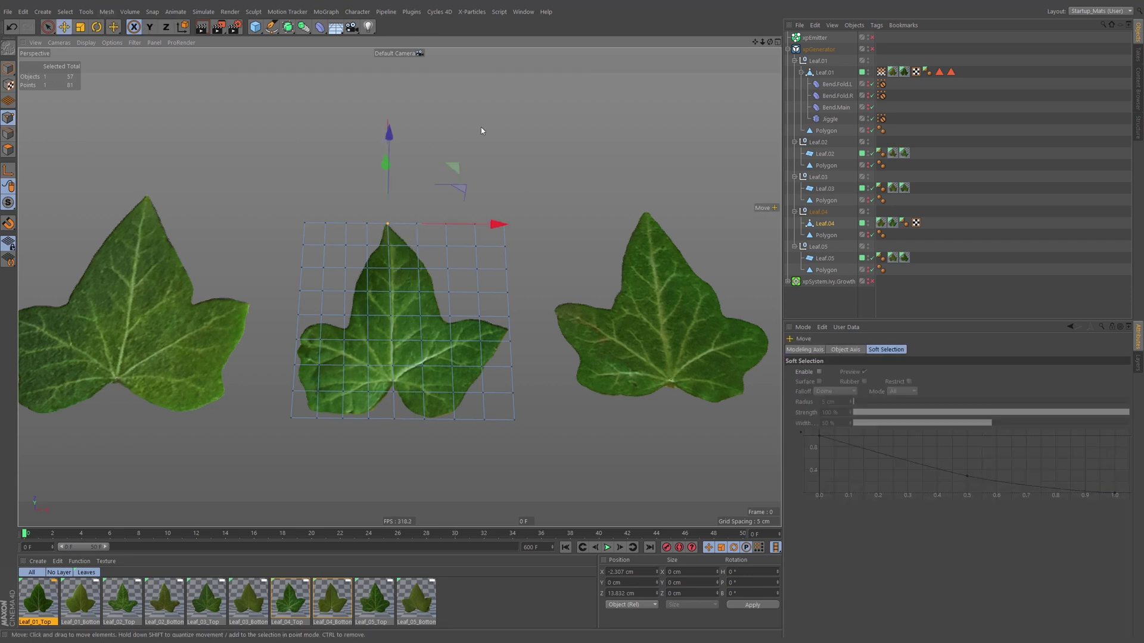
click(392, 241)
scroll(393, 246, up, 2)
click(389, 246)
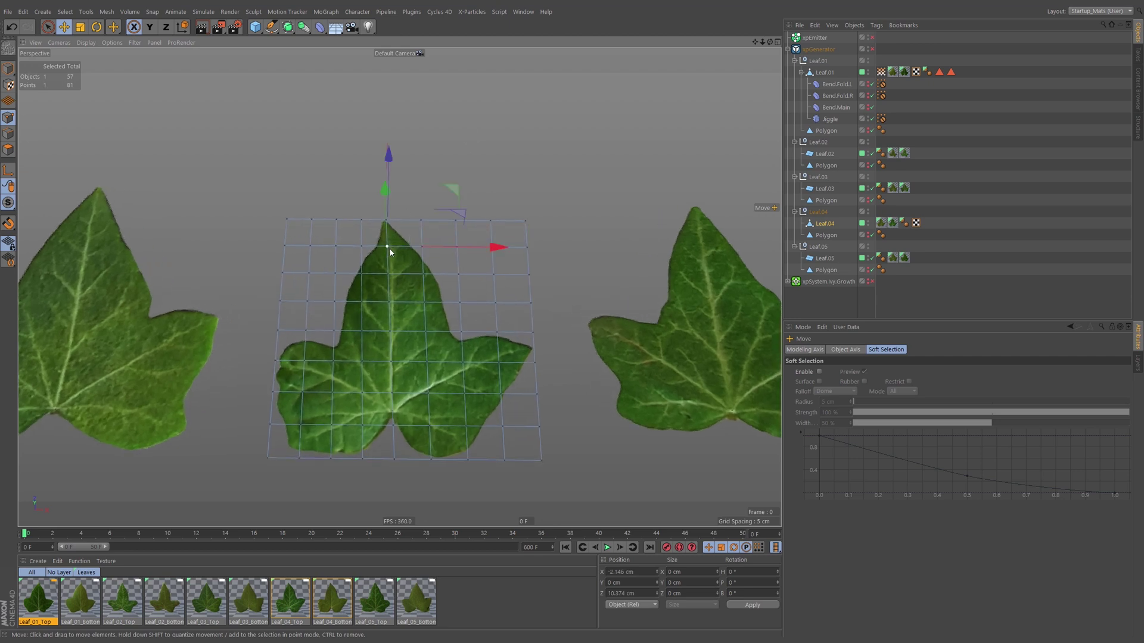
click(393, 272)
click(388, 278)
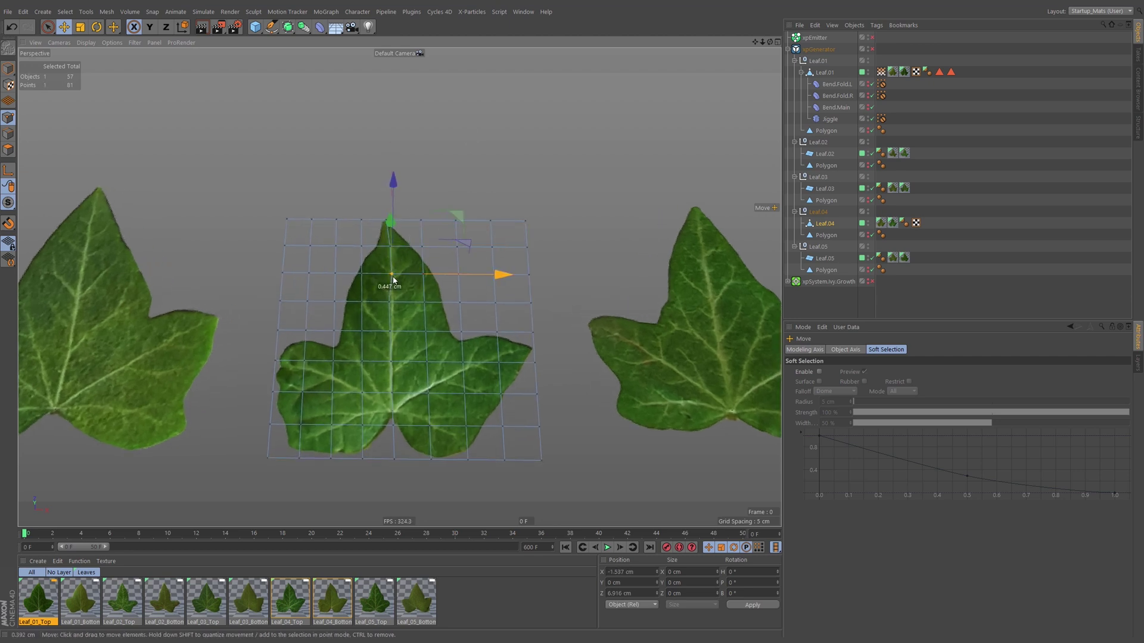
click(402, 331)
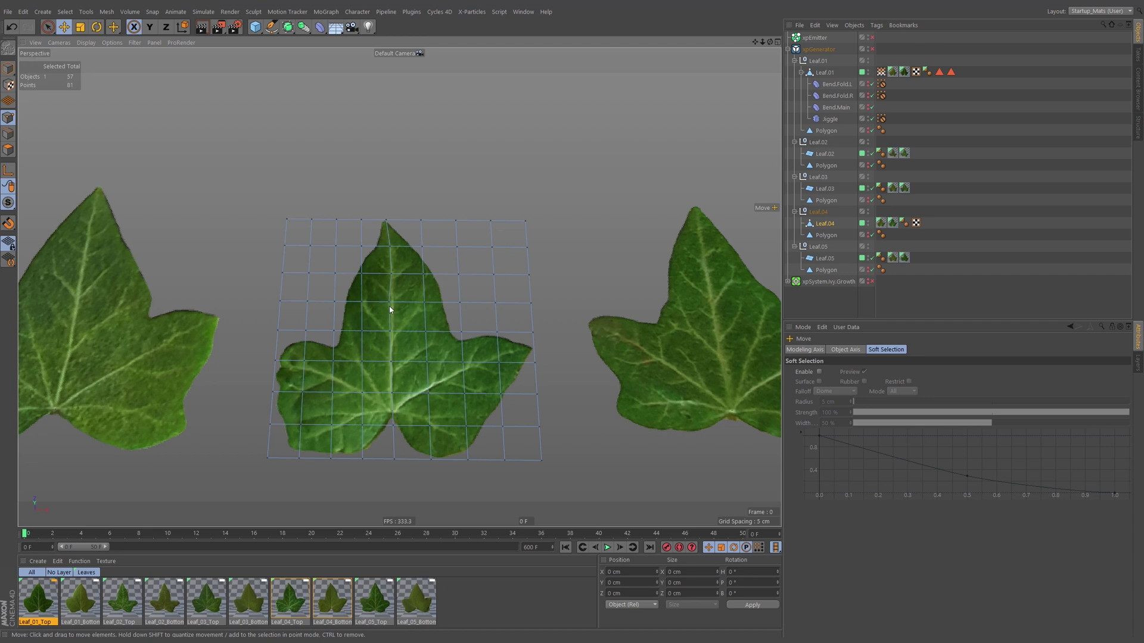
click(391, 304)
click(395, 318)
drag(390, 337, 394, 336)
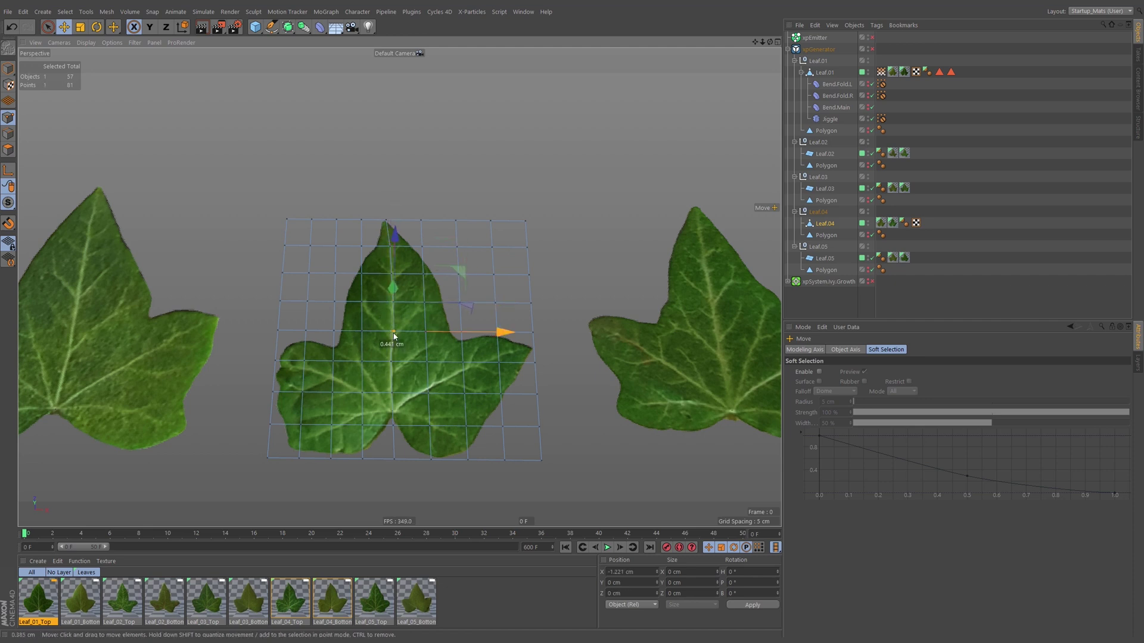
Align the lower centre-column points of Leaf.04's mesh with the midrib down to the stem base.
click(393, 368)
click(394, 393)
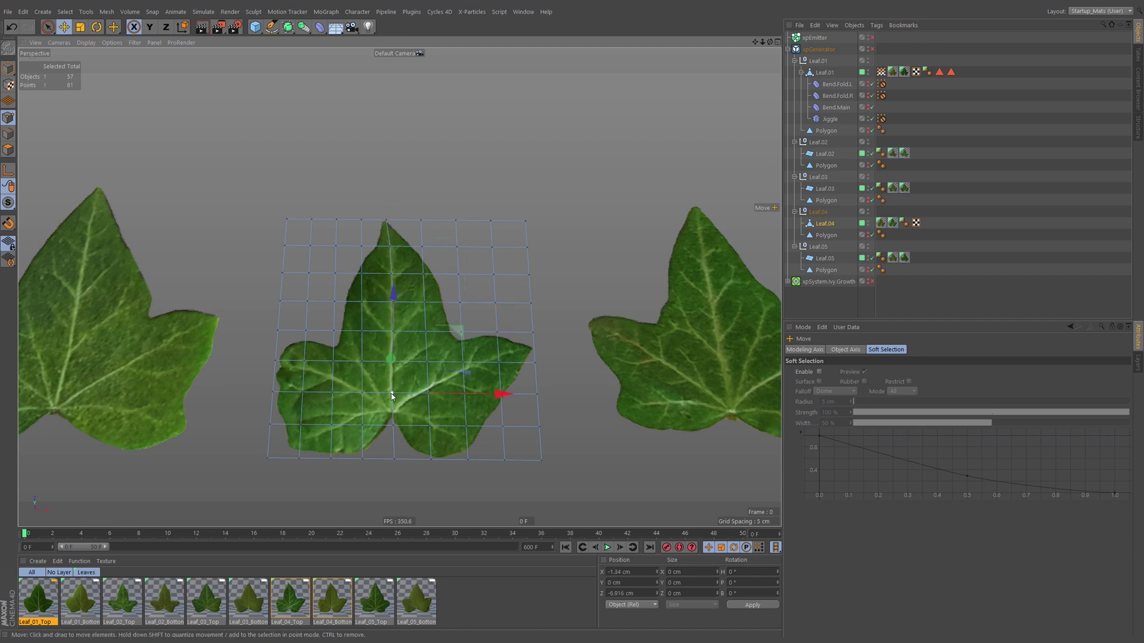
click(398, 430)
click(395, 427)
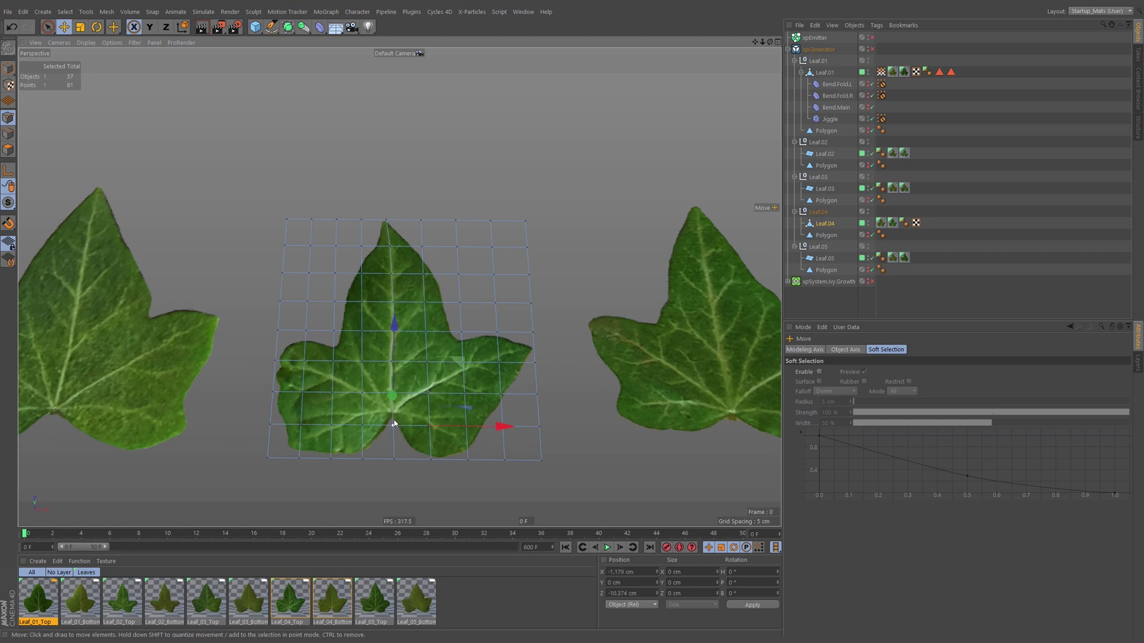
Raise Leaf.04's stem-base point about 1.5 cm, its two neighbours slightly, and the bottom edge's centre point to Z about -13 cm.
drag(396, 355, 395, 349)
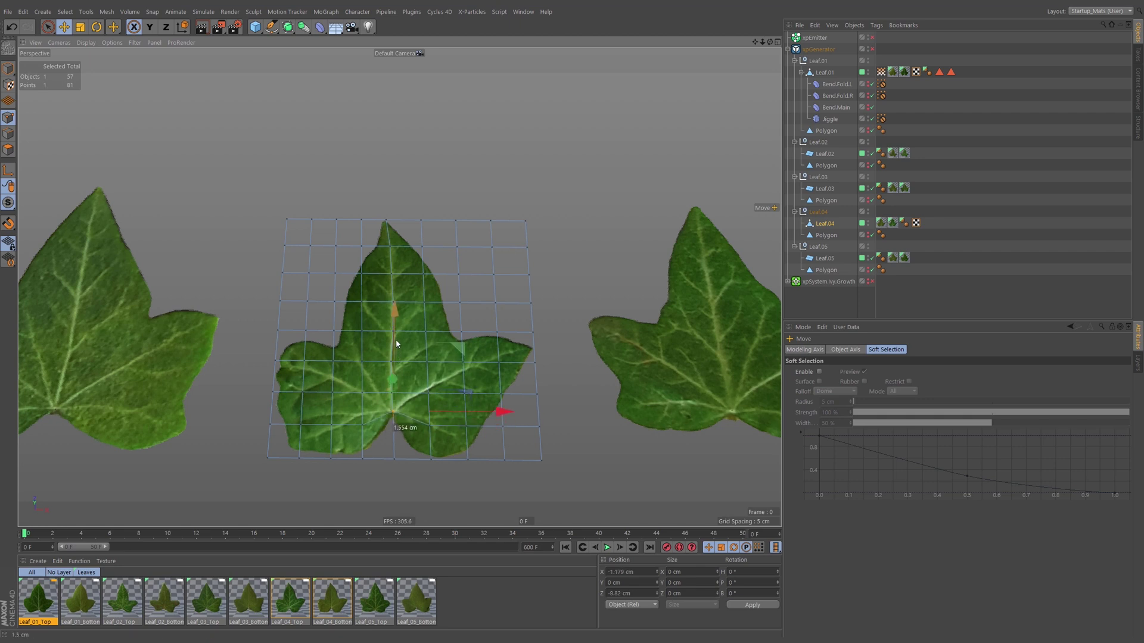
click(429, 424)
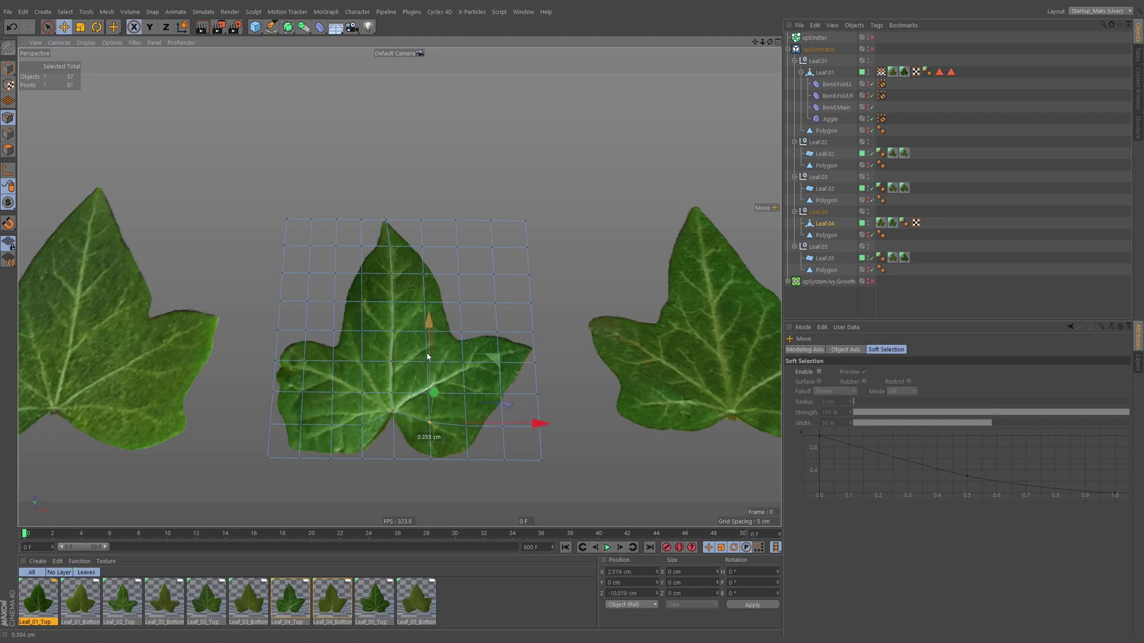
click(362, 425)
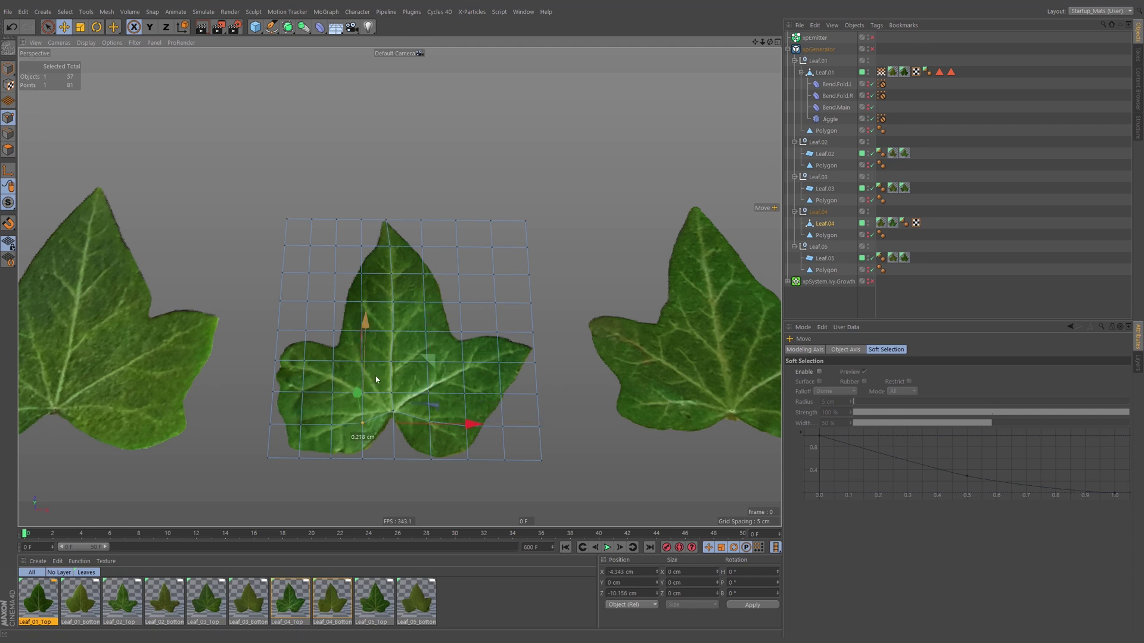
click(394, 458)
drag(395, 392, 396, 384)
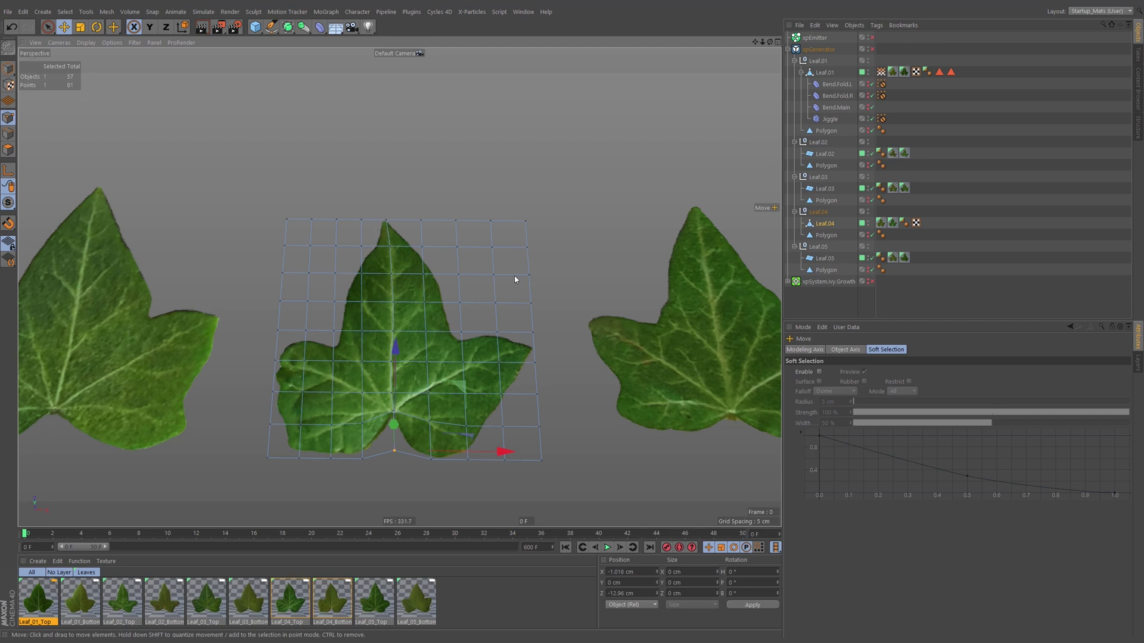
Replace Leaf.04's UVW tag with newly generated UVW coordinates and check the resulting UV layout.
click(824, 223)
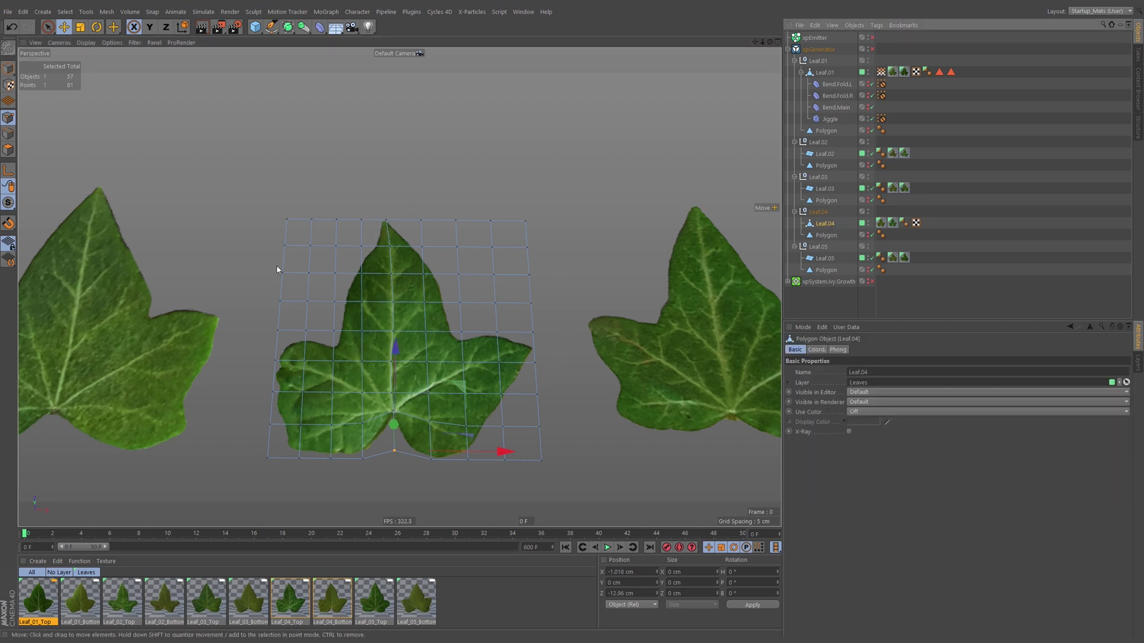
click(917, 223)
key(Delete)
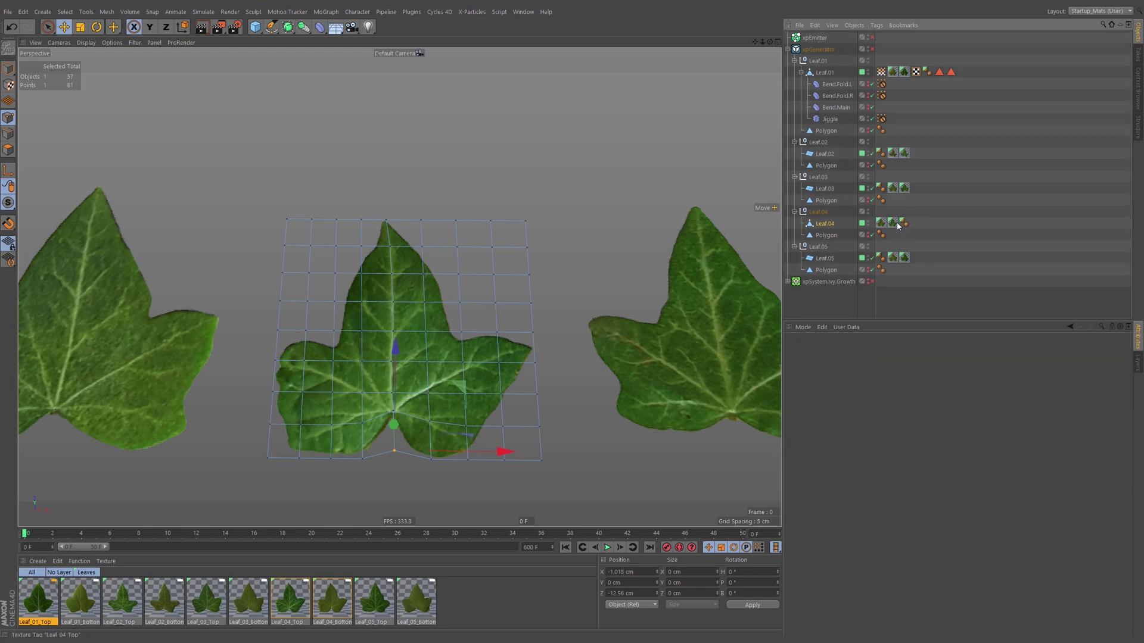
right_click(895, 226)
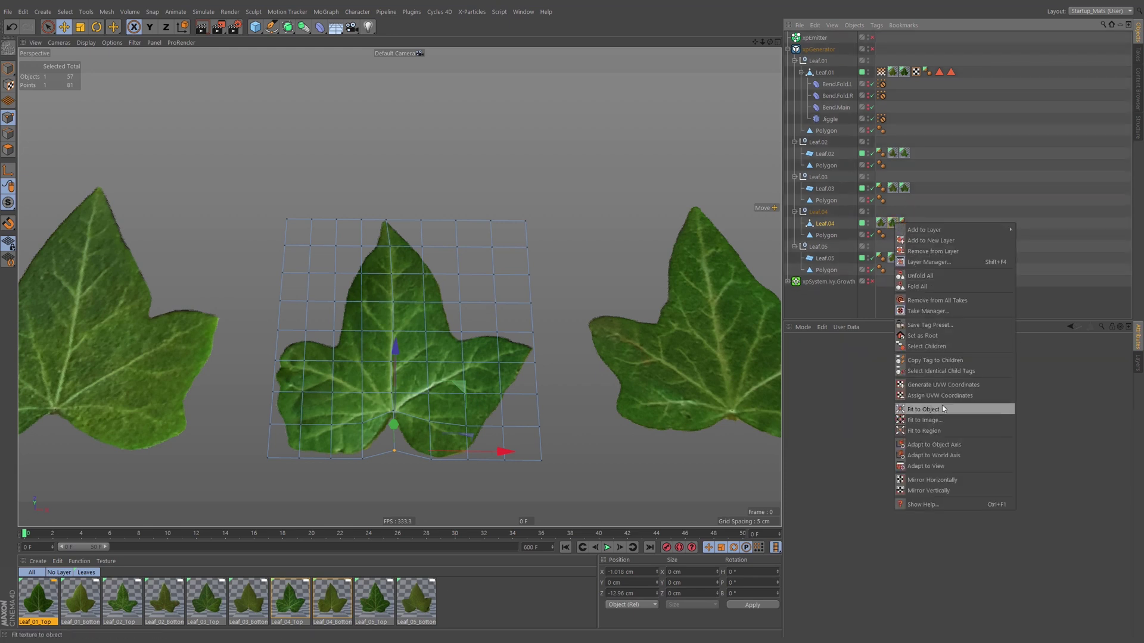
click(941, 384)
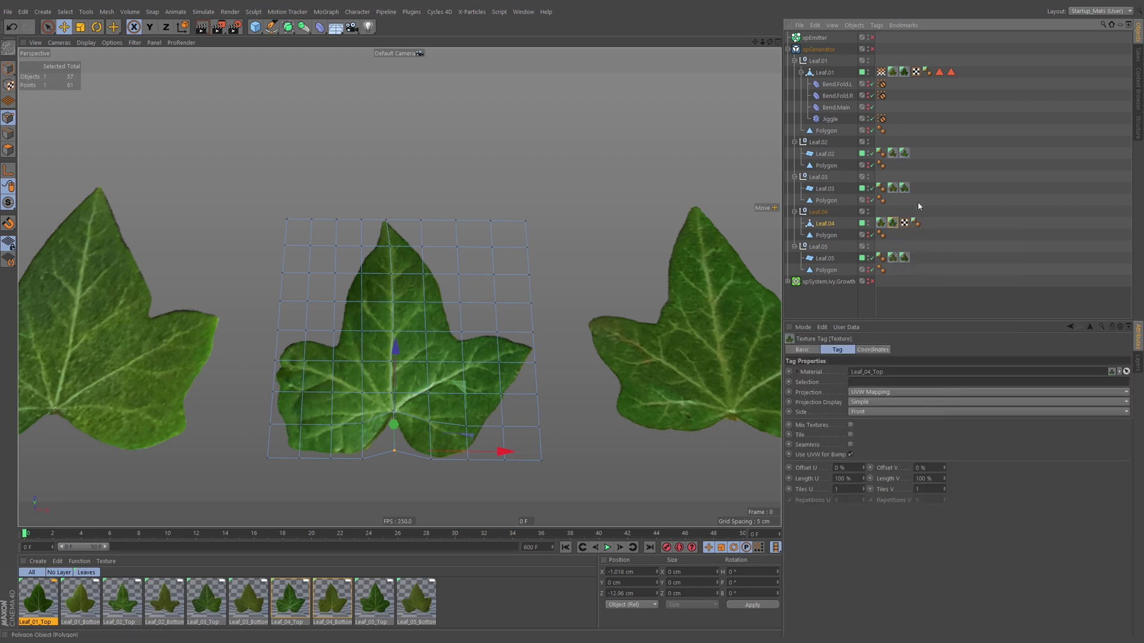
double_click(904, 223)
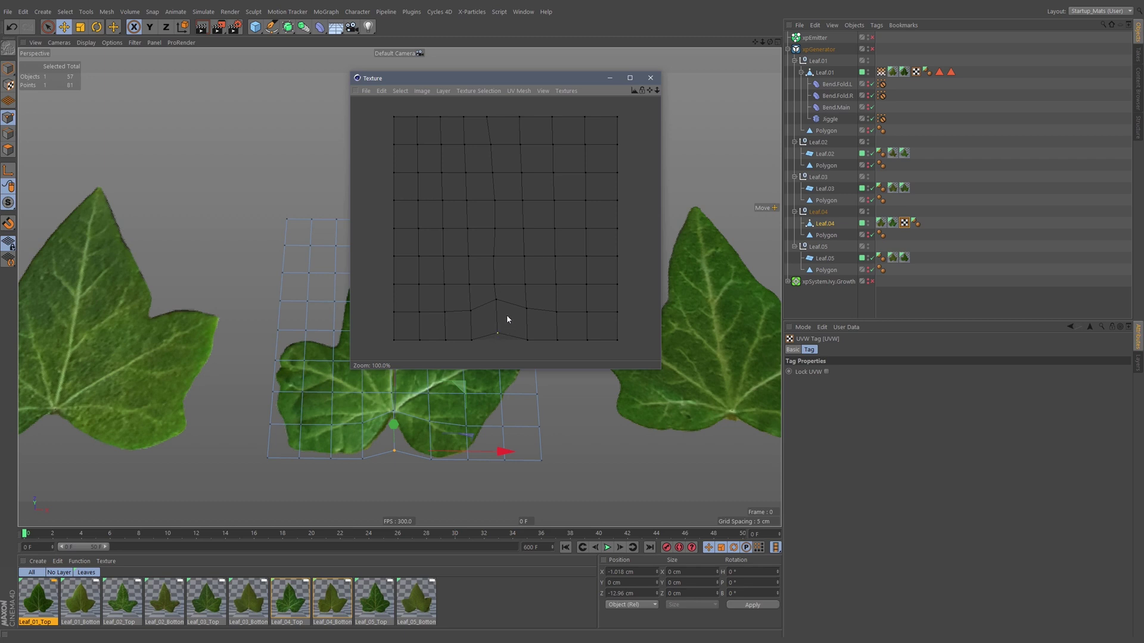
click(651, 78)
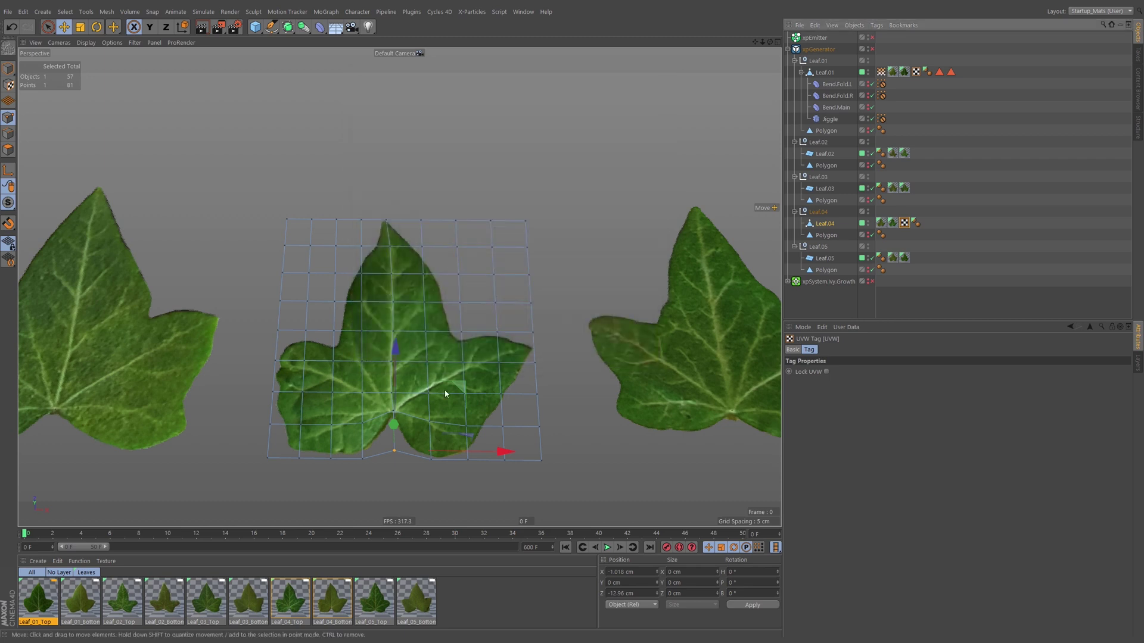
Set the projection of both of Leaf.04's texture tags to UVW Mapping.
click(882, 224)
ctrl+click(893, 223)
click(874, 392)
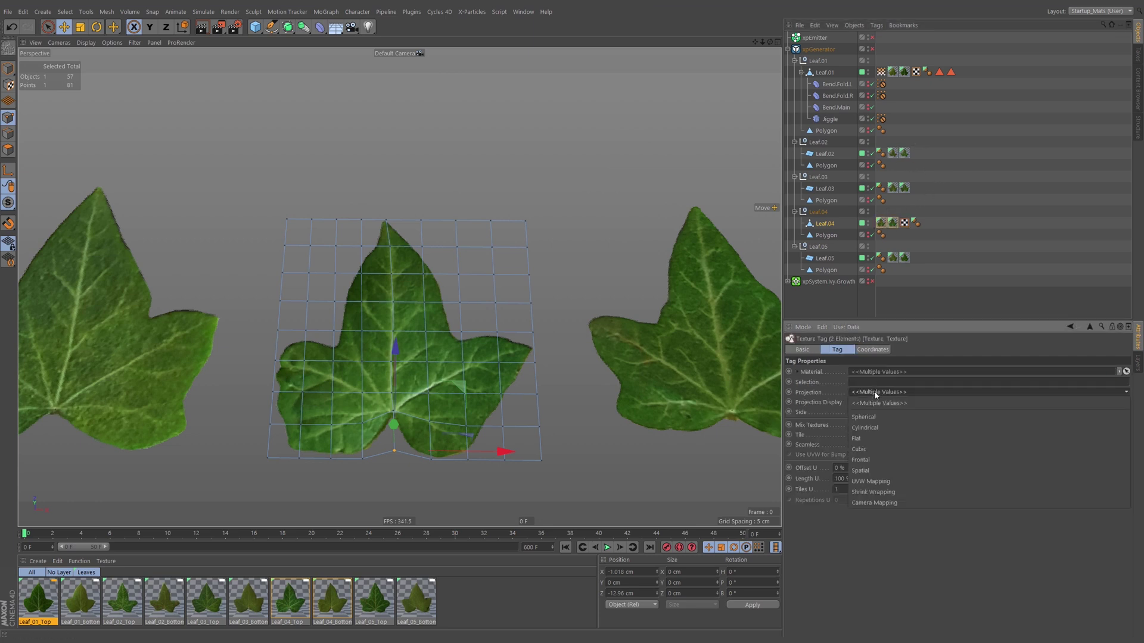
click(871, 482)
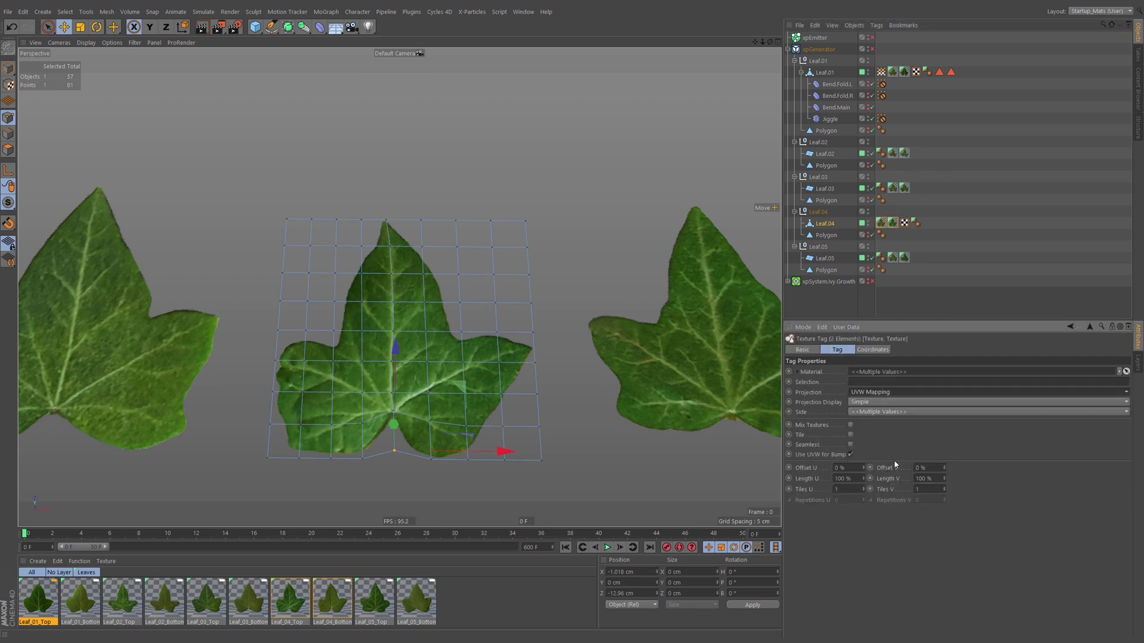
click(935, 209)
click(825, 224)
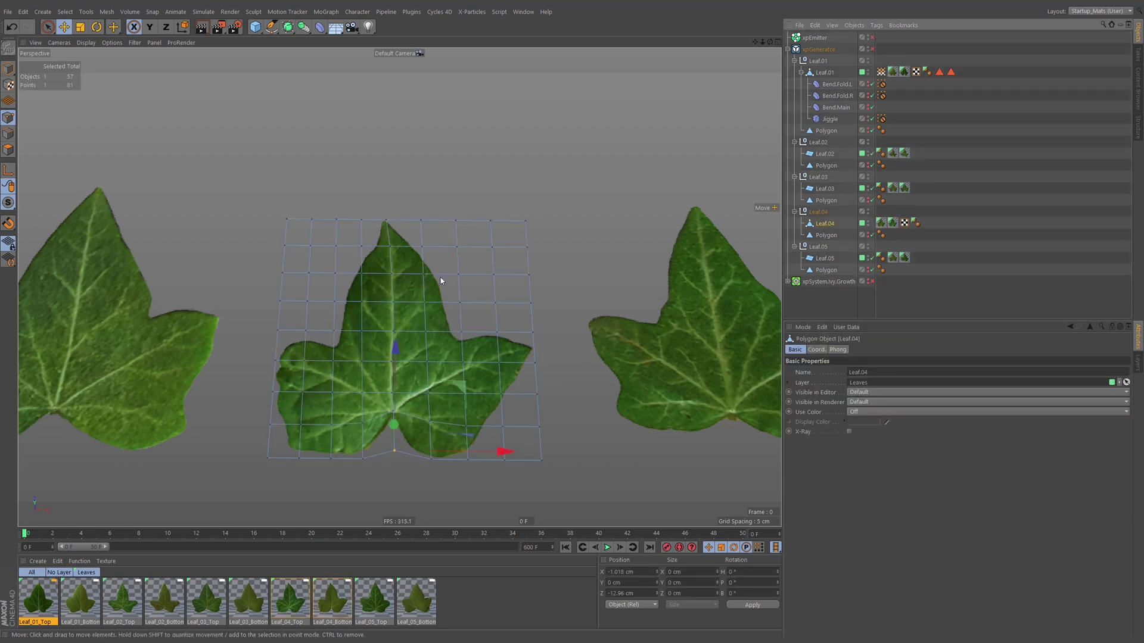
Copy Leaf.01's three Bend deformers and Jiggle into Leaf.04, and move the copies over that leaf, to X about 62 cm.
scroll(478, 294, down, 4)
scroll(478, 294, down, 2)
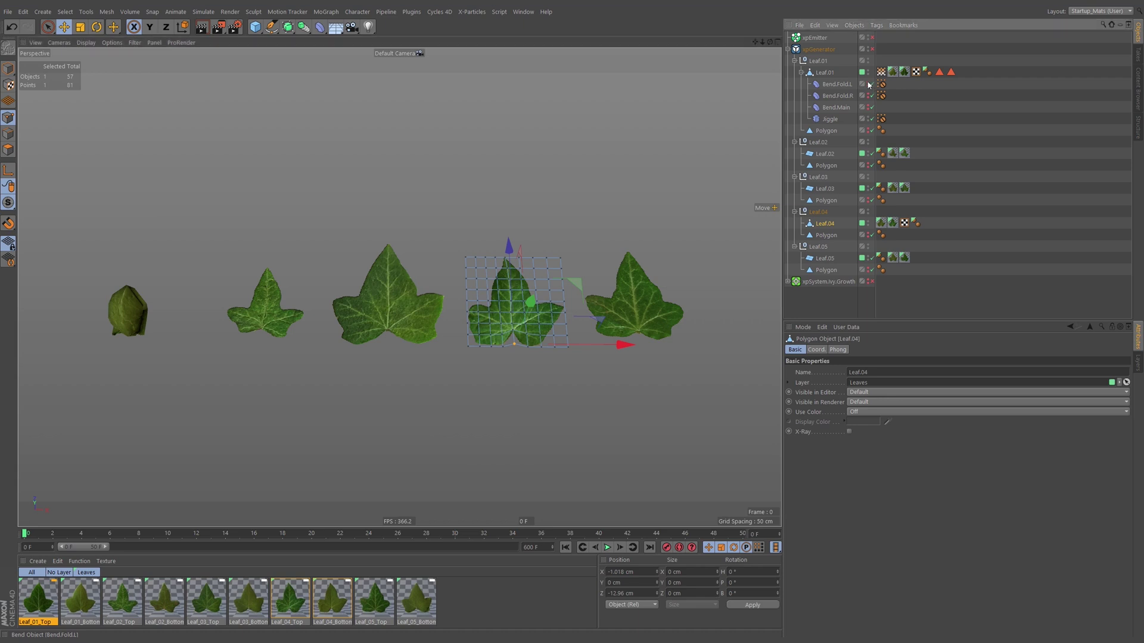
drag(860, 122, 844, 88)
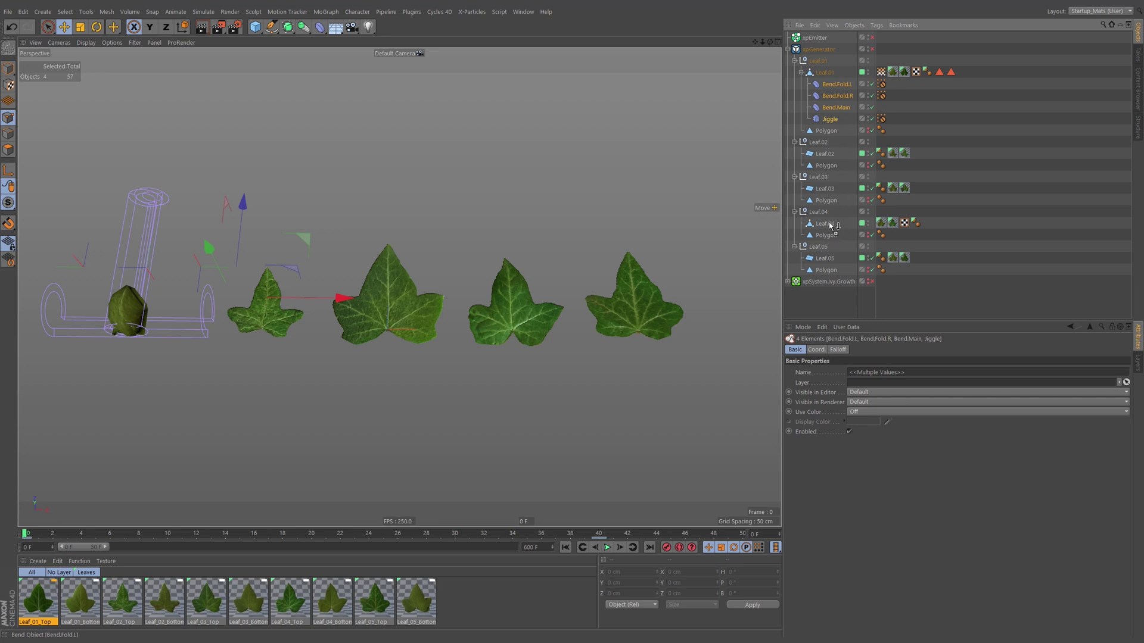
ctrl+drag(831, 225, 831, 225)
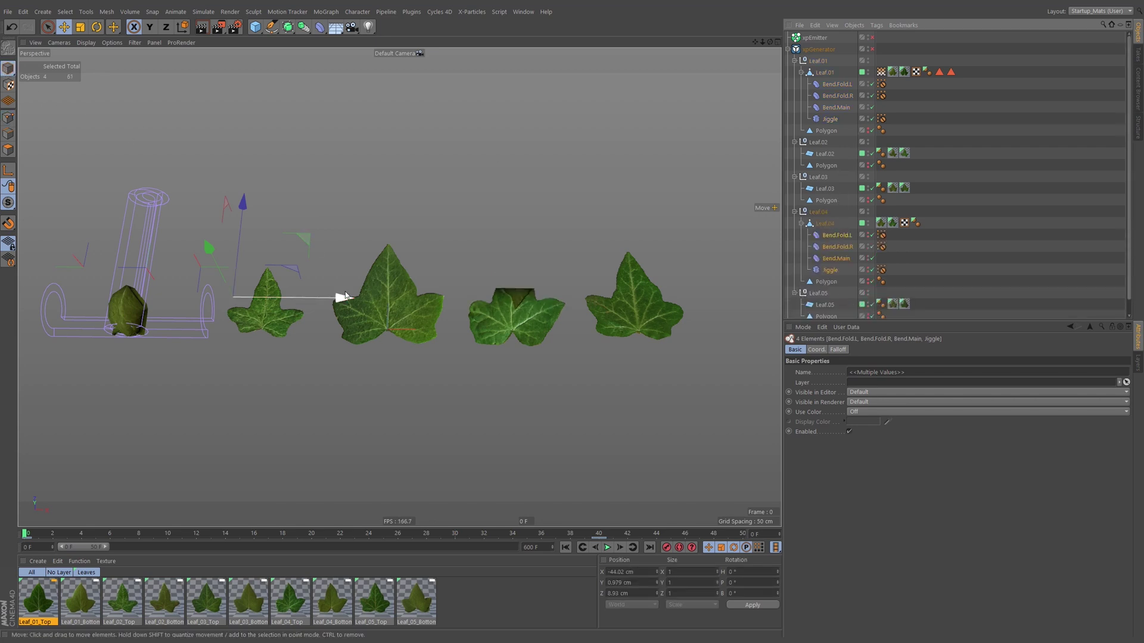
drag(346, 296, 710, 317)
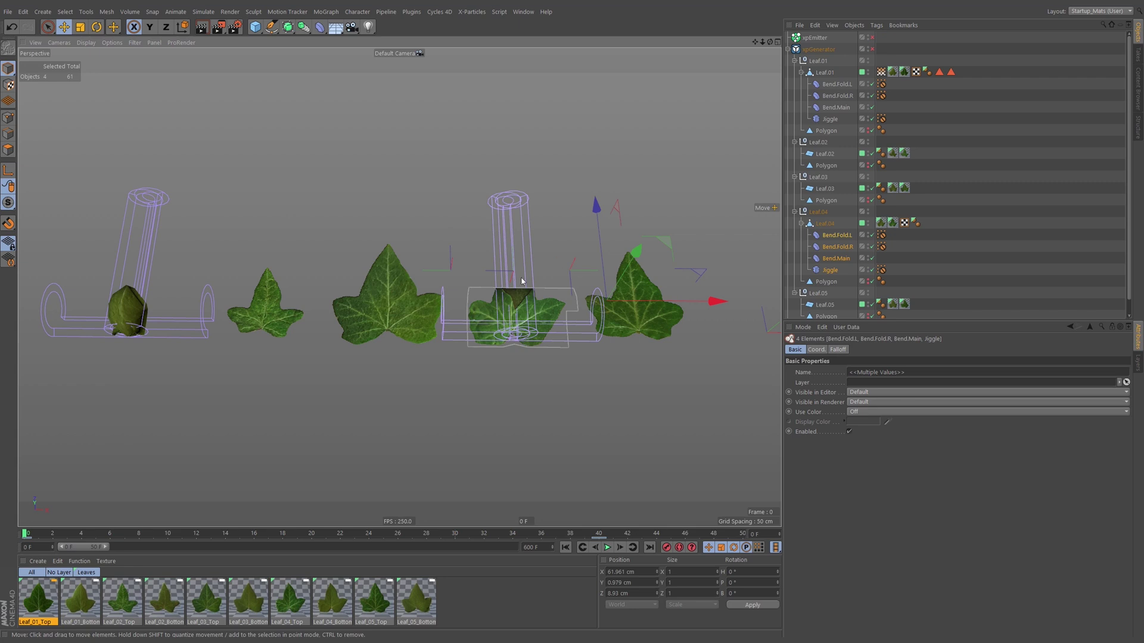
Apply Reset PSR to the Jiggle deformers of both Leaf.01 and Leaf.04.
click(828, 271)
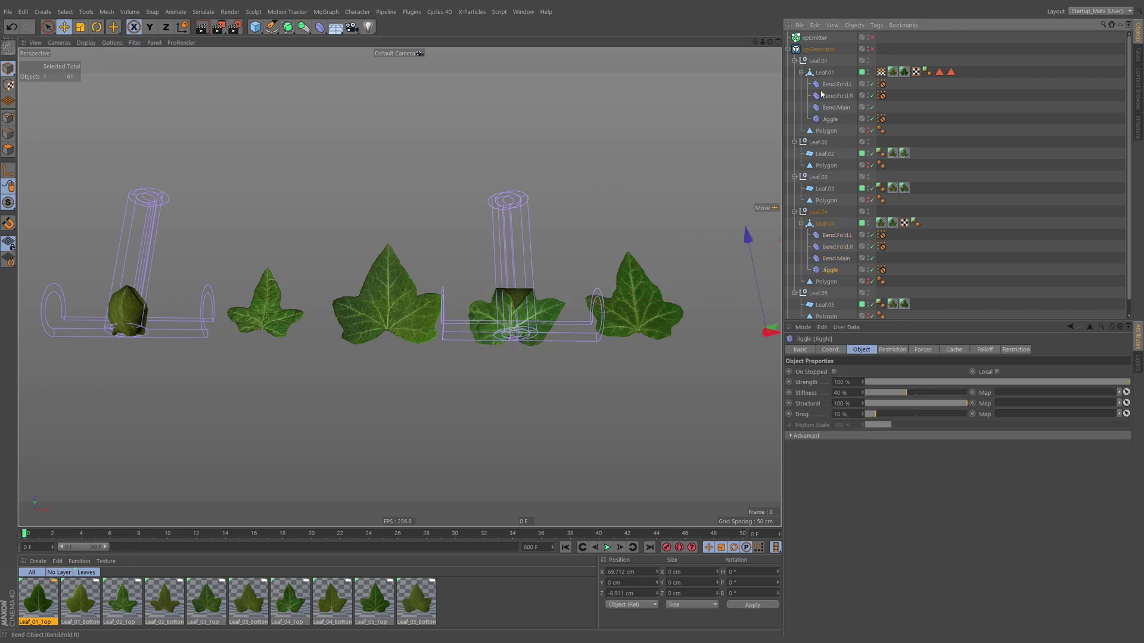
click(829, 119)
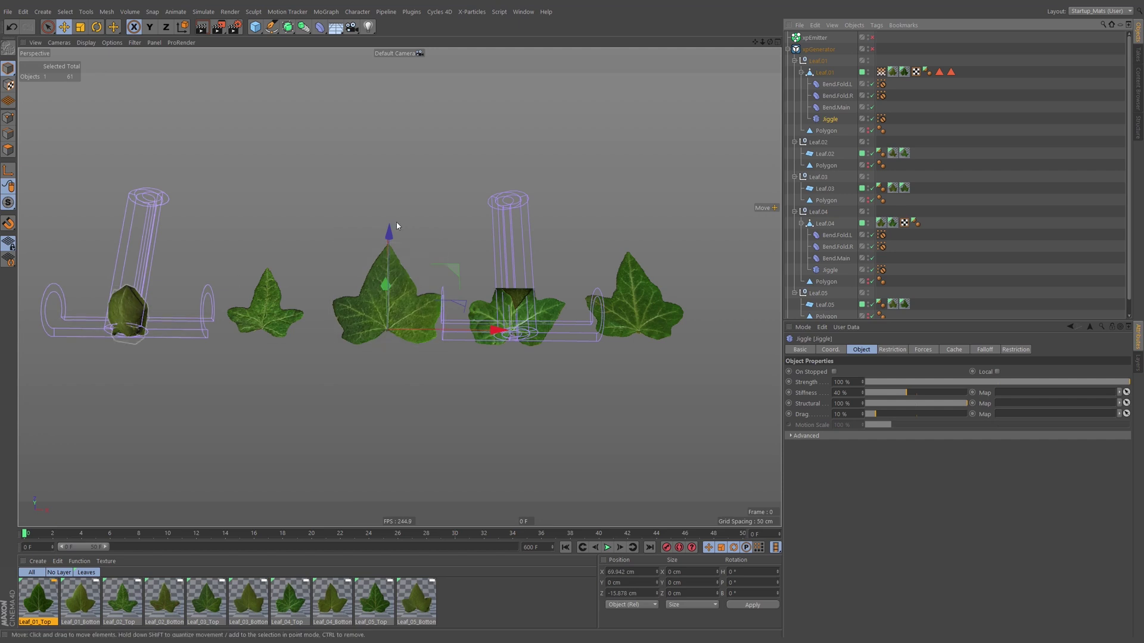
key(shift+c)
text(psr)
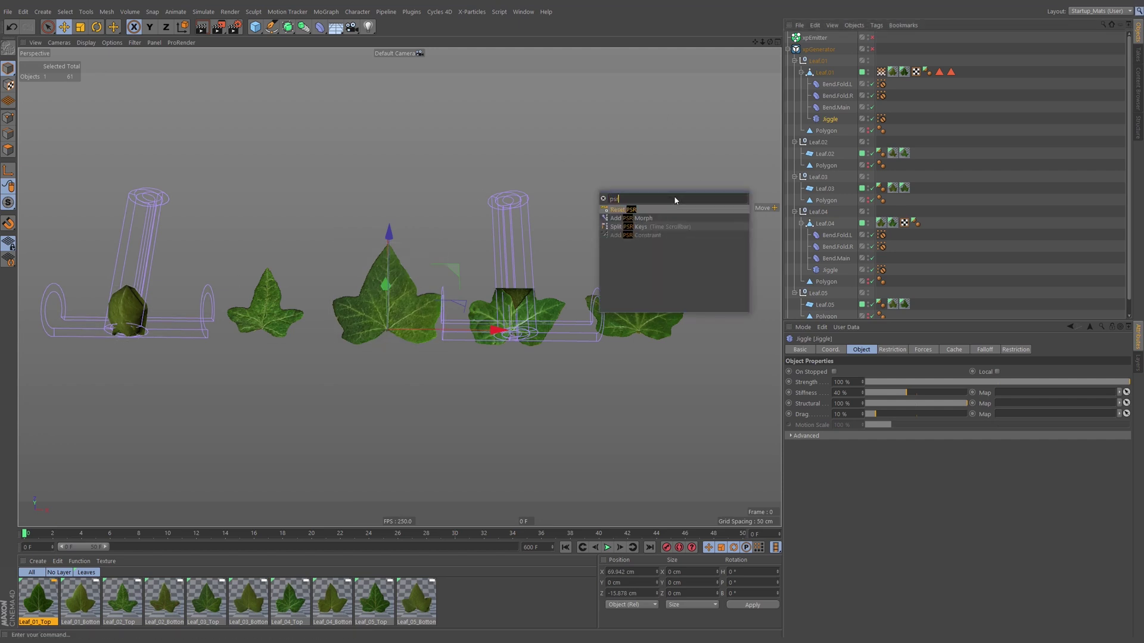
key(Return)
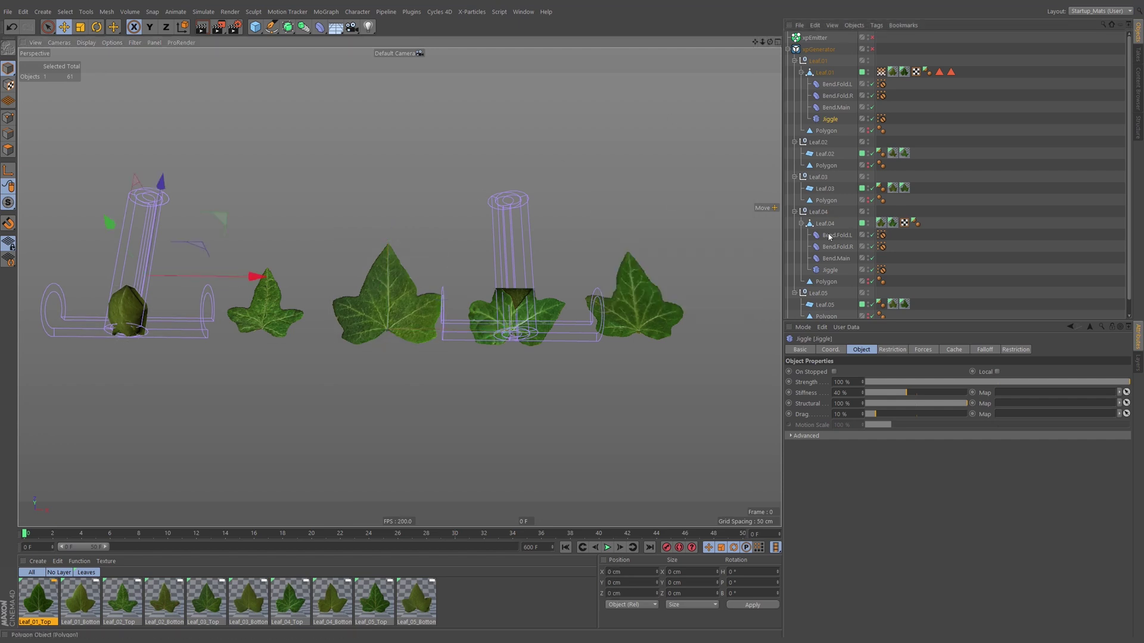
click(830, 270)
key(shift+c)
text(reset)
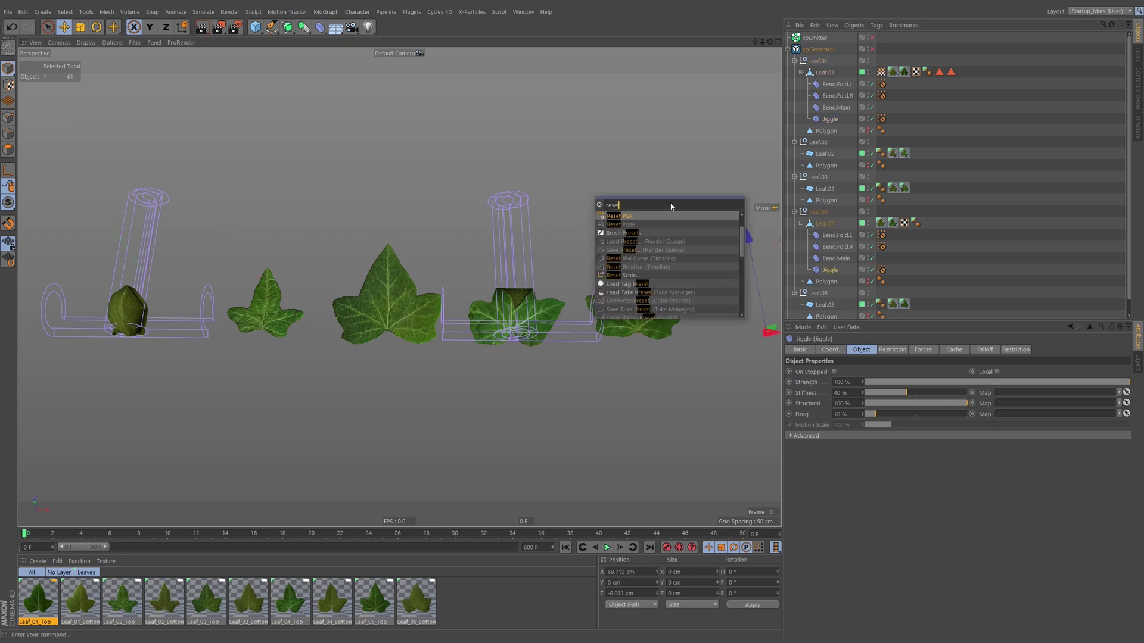
key(Return)
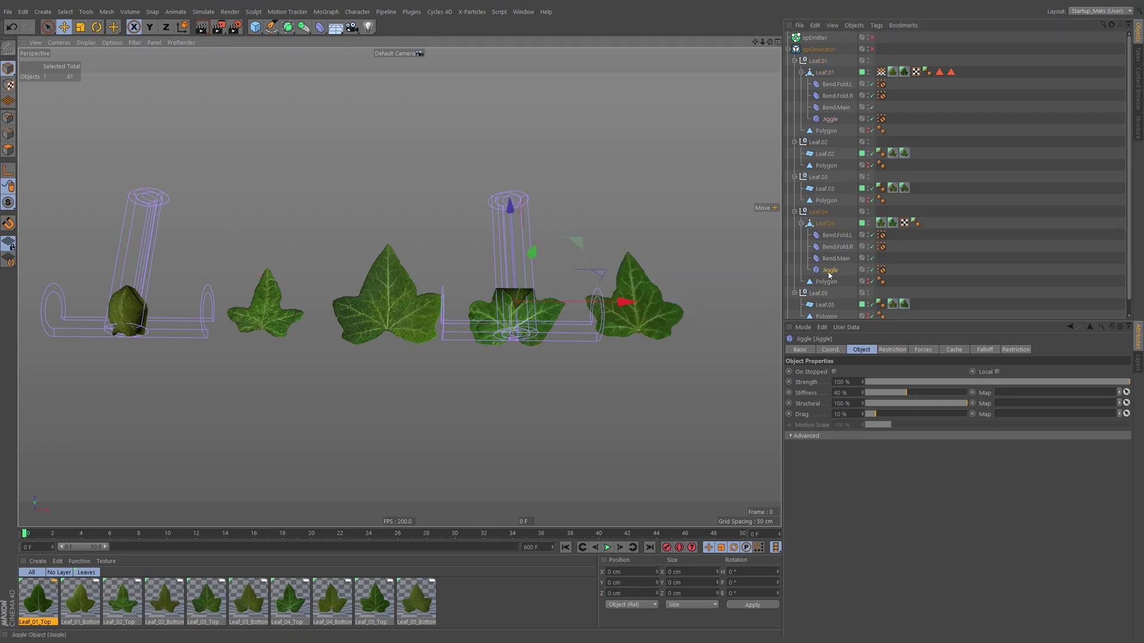
Move Leaf.04's four deformers down along the leaf to Z about 10.2 cm and preview the unfolding animation.
alt+middle_drag(656, 293, 643, 297)
shift+click(837, 235)
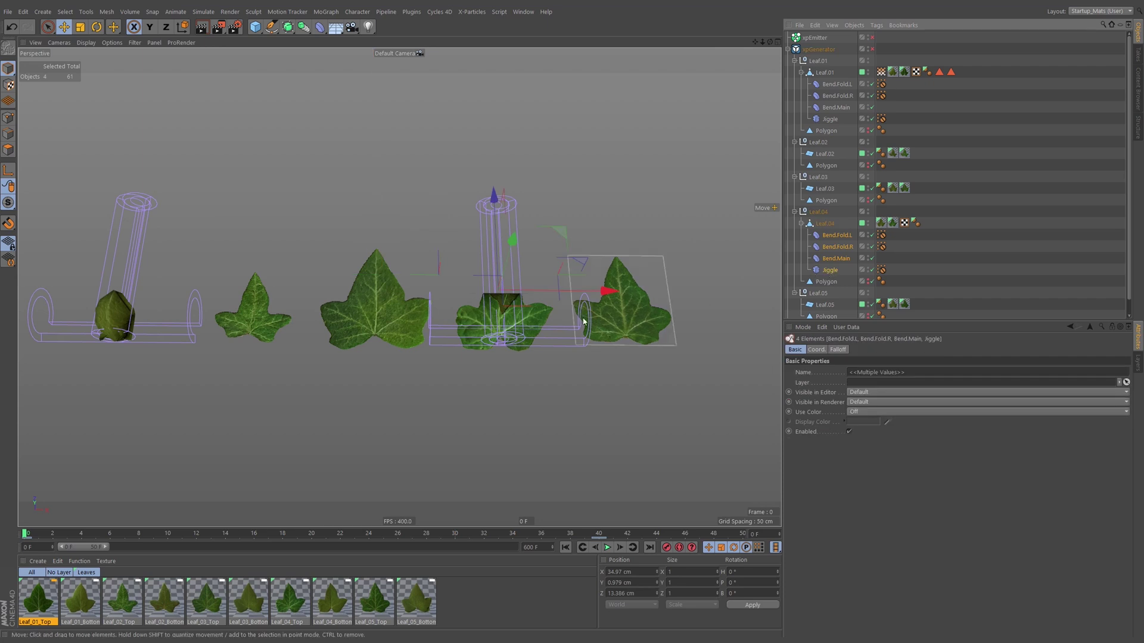
mouse_move(583, 322)
alt+mouse_down()
mouse_move(518, 301)
mouse_move(547, 296)
mouse_move(573, 255)
mouse_move(573, 309)
mouse_move(507, 361)
mouse_move(524, 359)
mouse_move(502, 374)
mouse_move(507, 385)
mouse_move(583, 314)
mouse_move(421, 315)
mouse_move(581, 337)
mouse_move(567, 335)
alt+mouse_up()
key(t)
key(e)
key(t)
key(e)
drag(422, 295, 433, 301)
alt+drag(533, 318, 507, 325)
drag(31, 532, 111, 534)
key(F8)
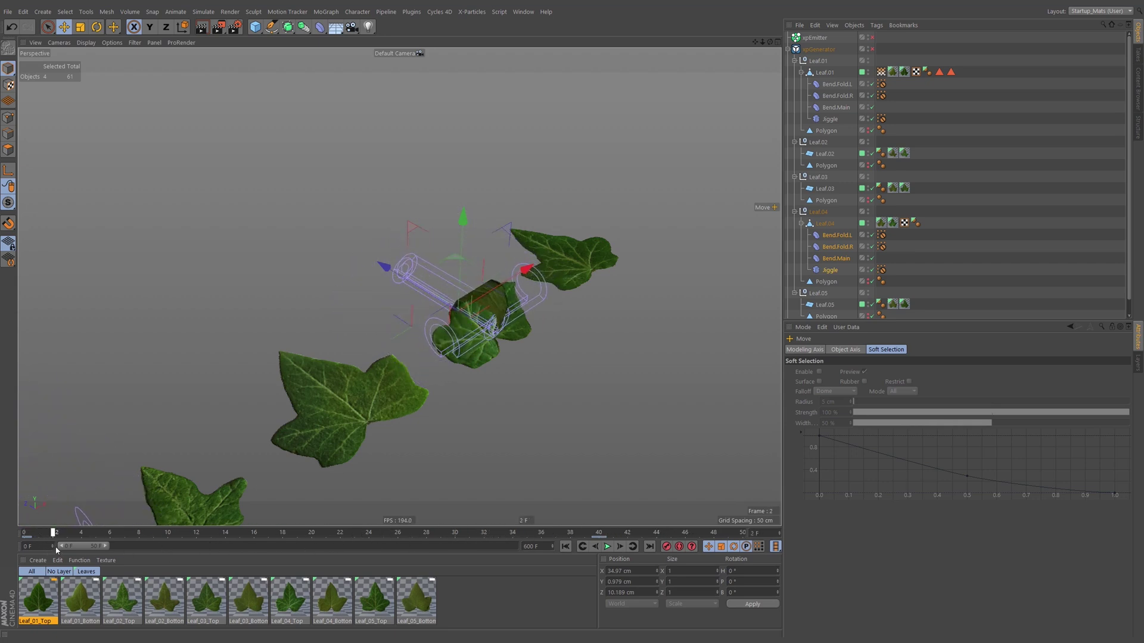
Return to frame 0 and shift Leaf.04's four deformers further along the leaf to Z about 9 cm.
key(shift+f)
scroll(404, 296, up, 3)
drag(404, 296, 417, 298)
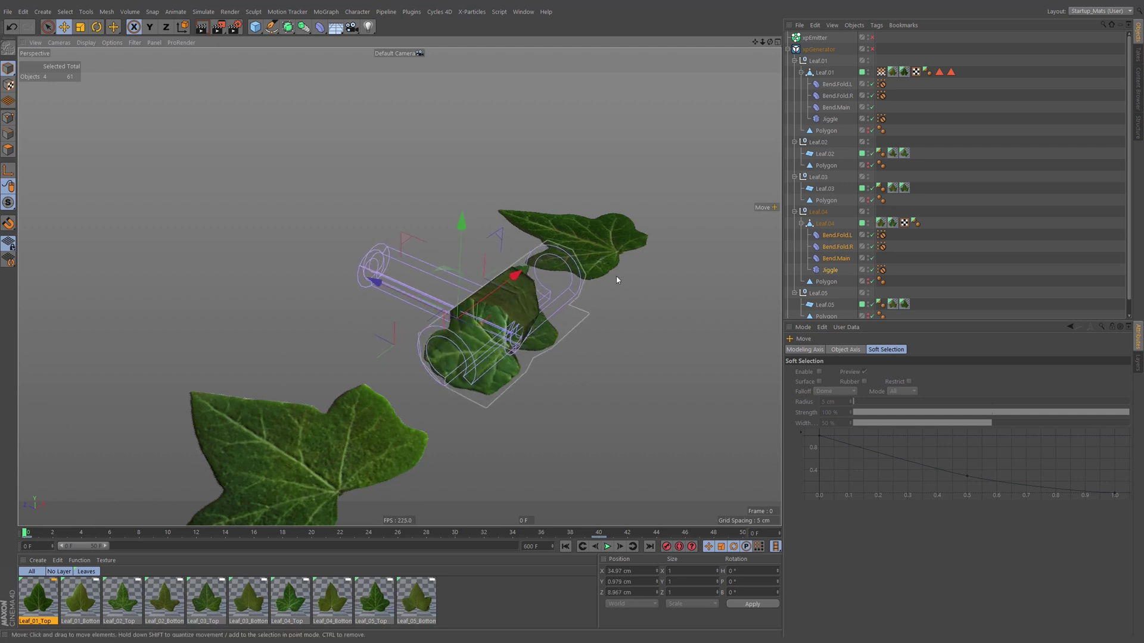
alt+drag(616, 277, 536, 303)
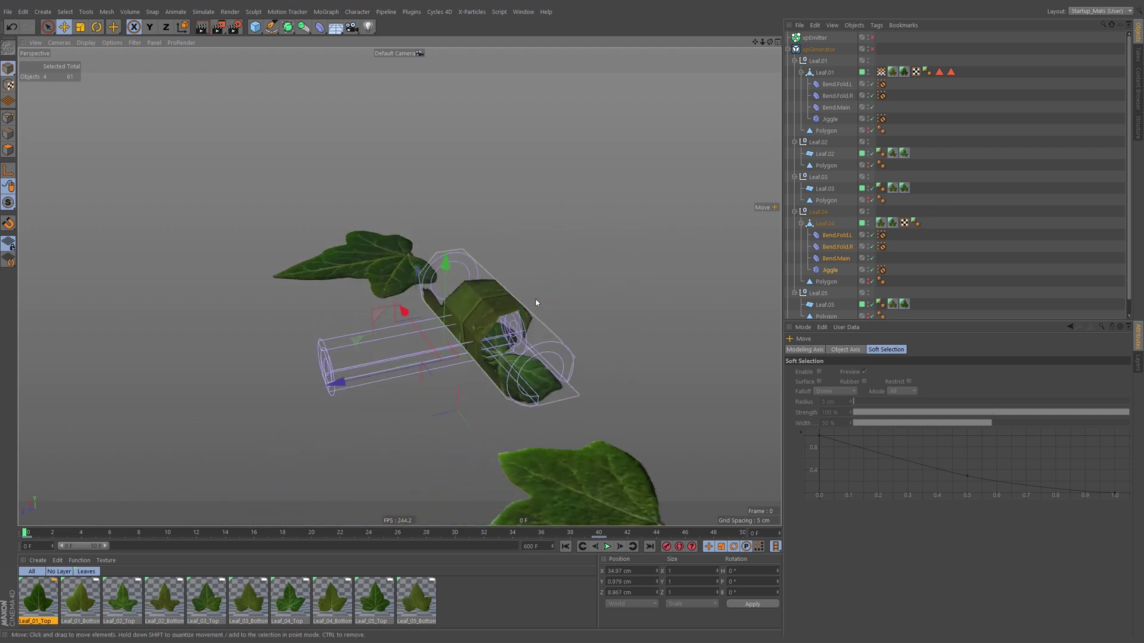
Set Leaf.04's Phong angle to 180° and switch off its angle limit.
click(916, 223)
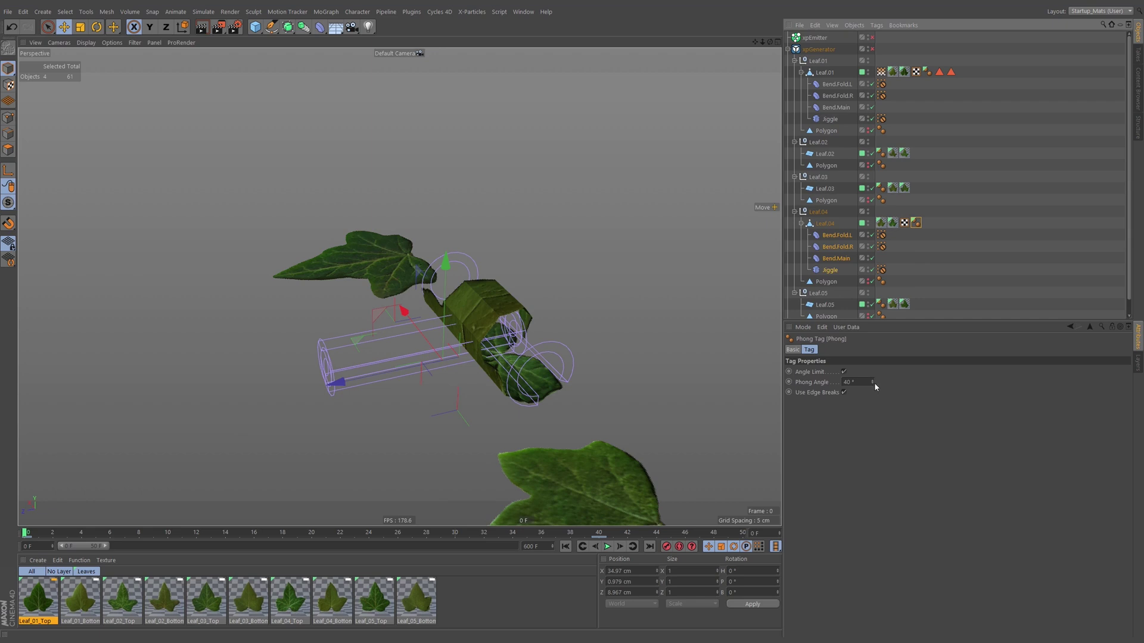
drag(873, 382, 858, 369)
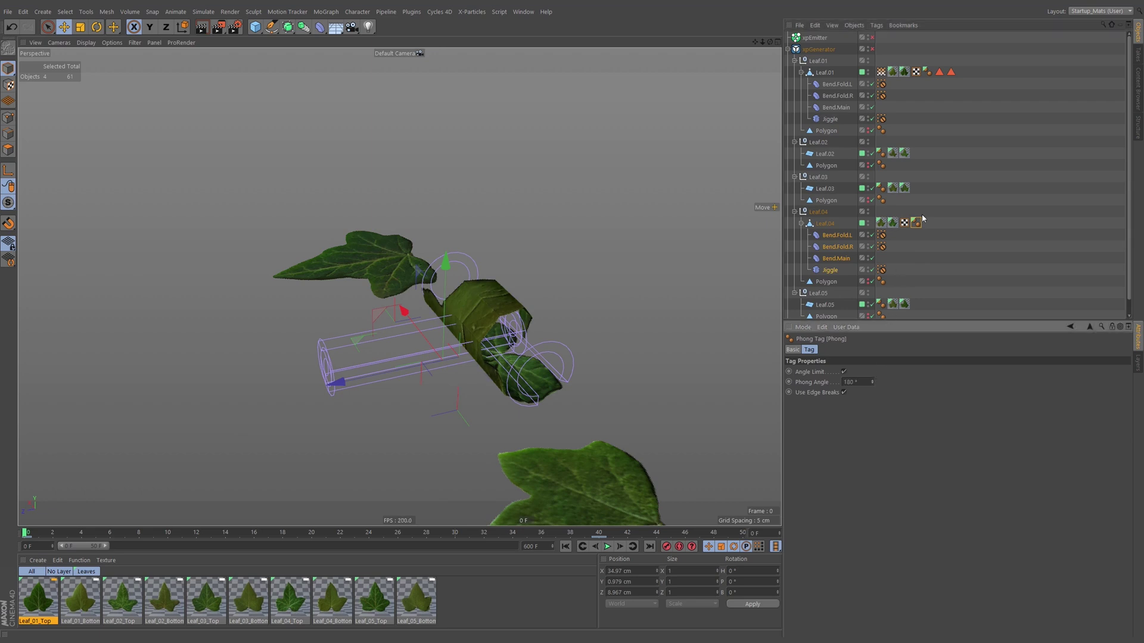
click(843, 372)
alt+drag(536, 298, 513, 333)
click(765, 267)
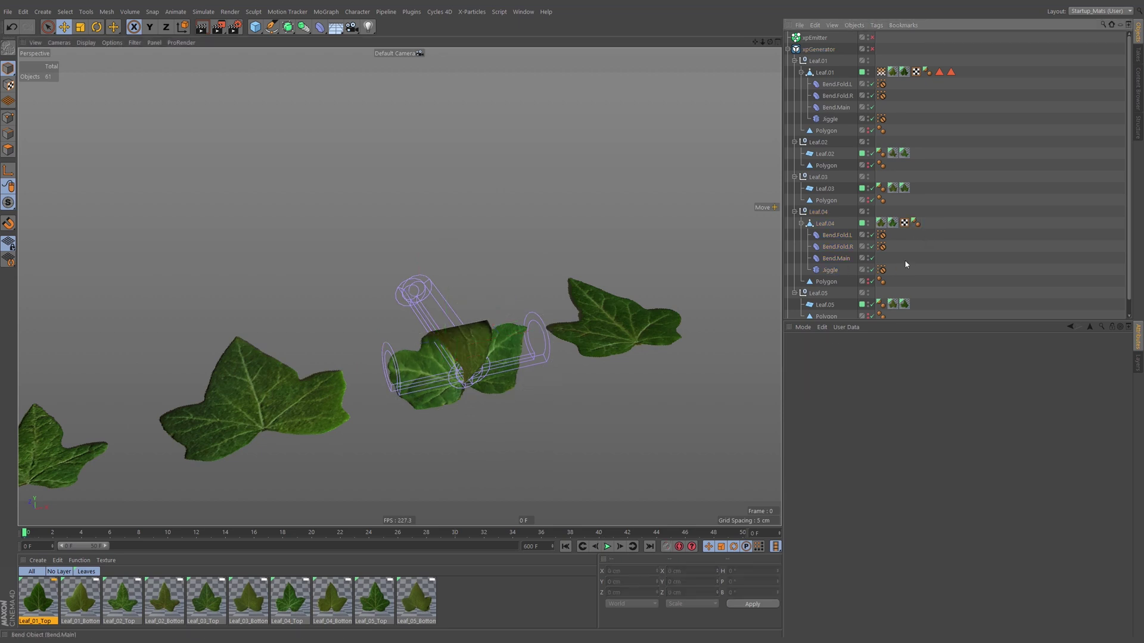
Disable all four deformers under Leaf.04 and frame the leaf's flat mesh.
click(834, 235)
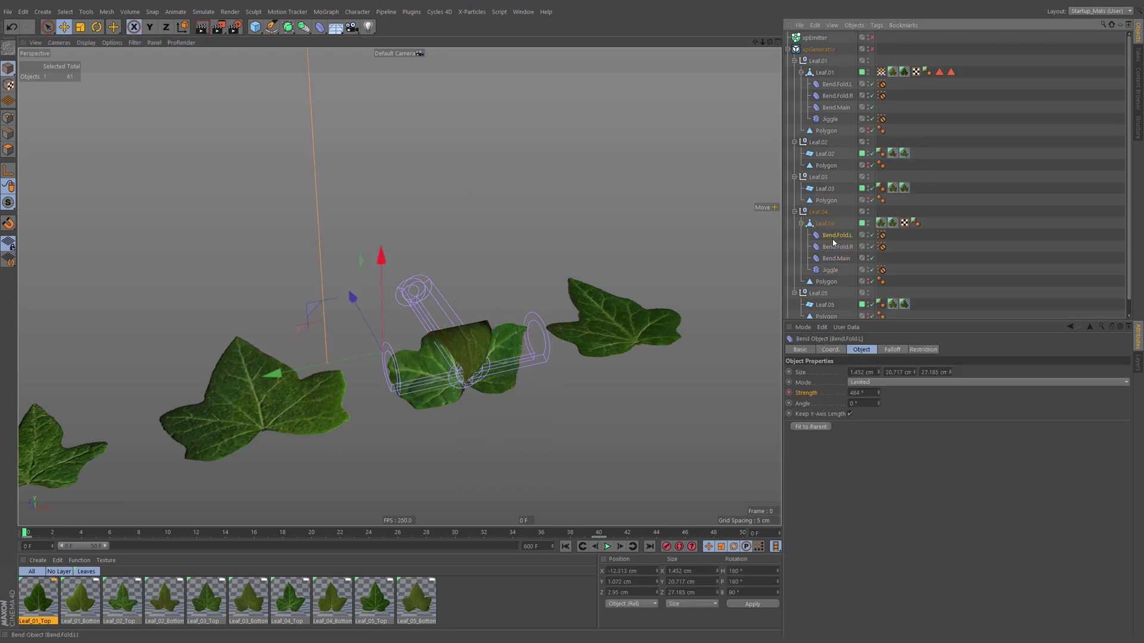
click(825, 224)
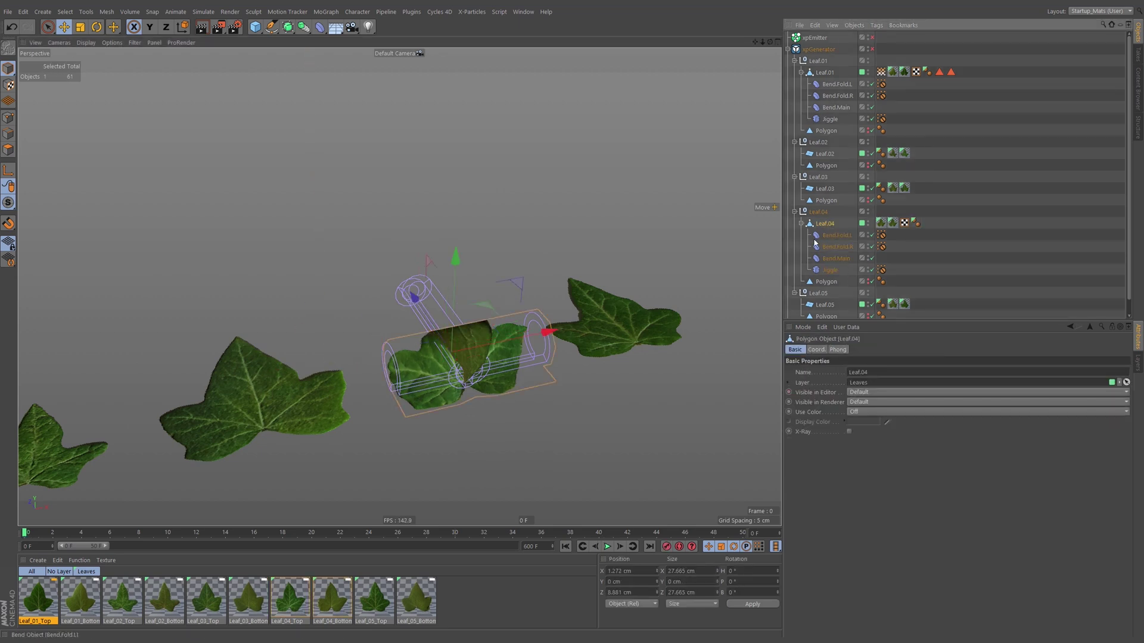
alt+drag(509, 378, 728, 289)
drag(872, 234, 874, 265)
key(o)
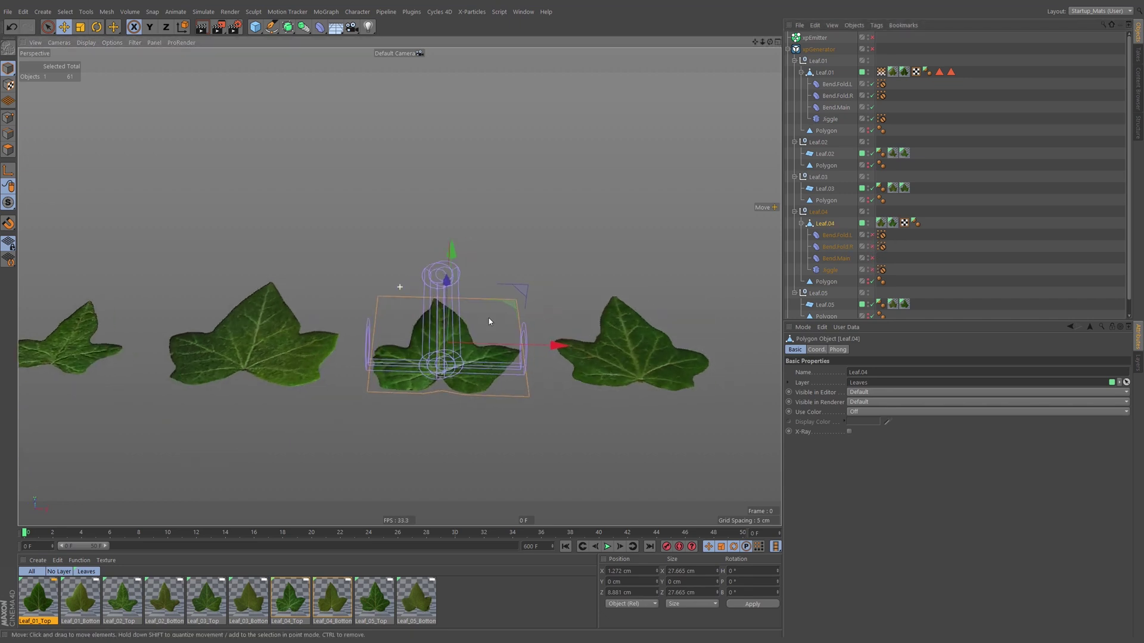
Select all polygons in the right half of Leaf.04's mesh and store them as a polygon selection named R.
click(8, 149)
key(9)
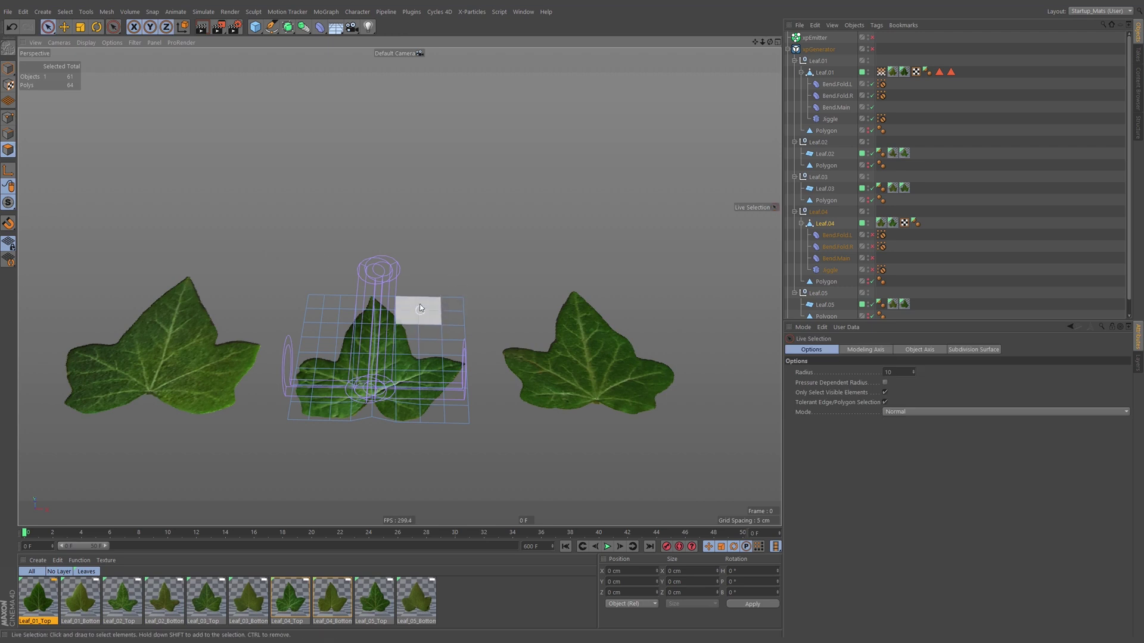
drag(406, 288, 399, 439)
mouse_move(432, 357)
mouse_down()
mouse_move(453, 362)
mouse_move(459, 398)
mouse_up()
key(shift+c)
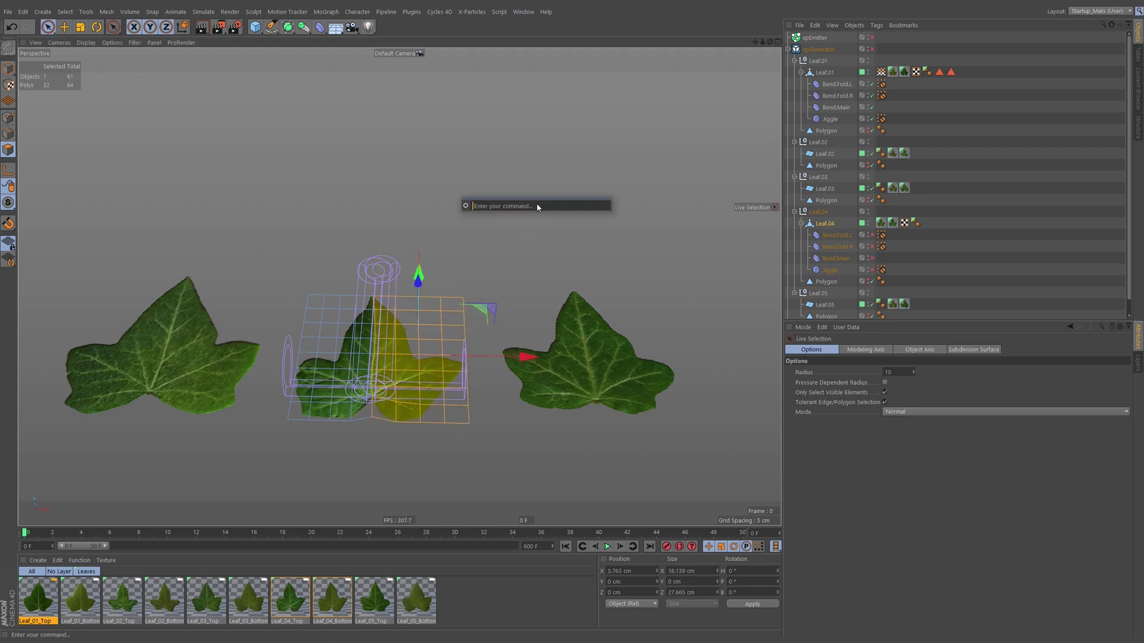
text(set sele)
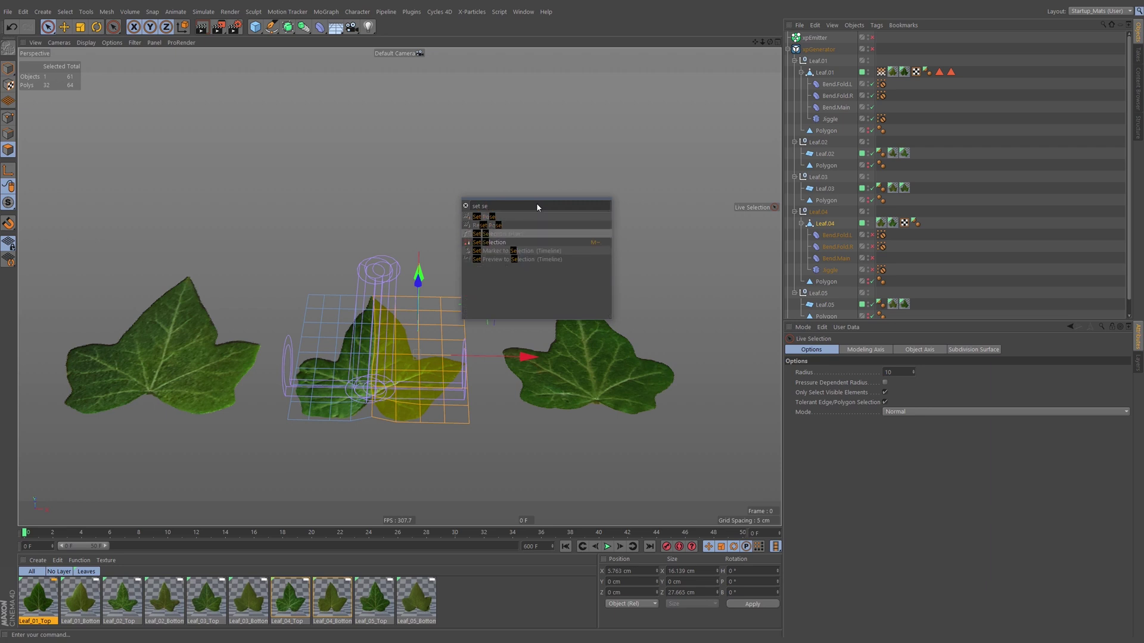
key(Return)
click(895, 363)
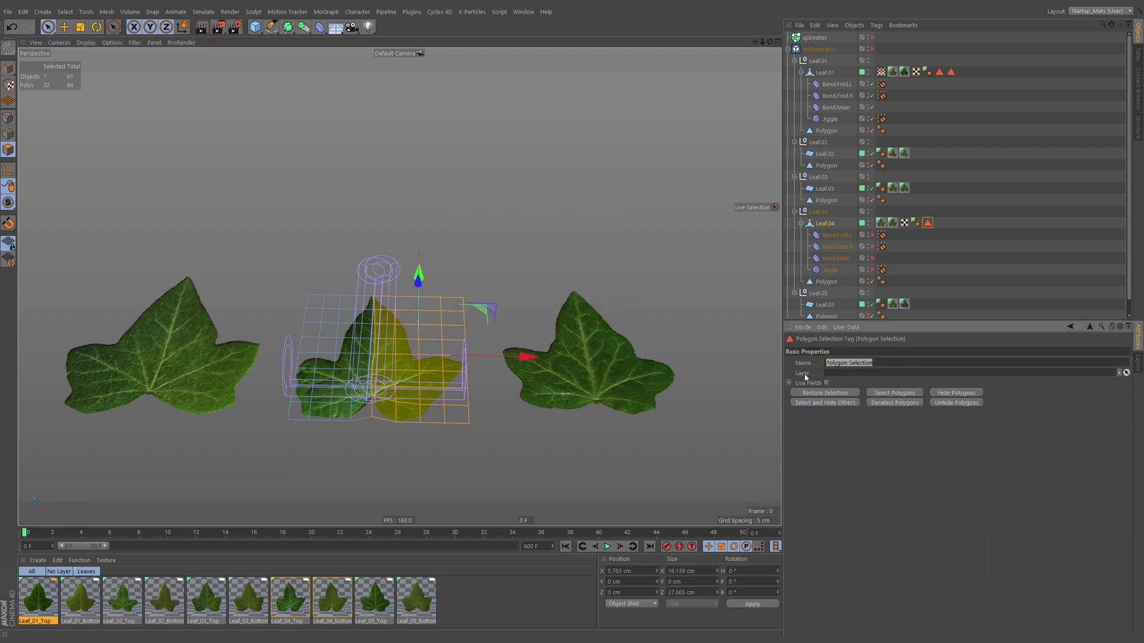
text(R)
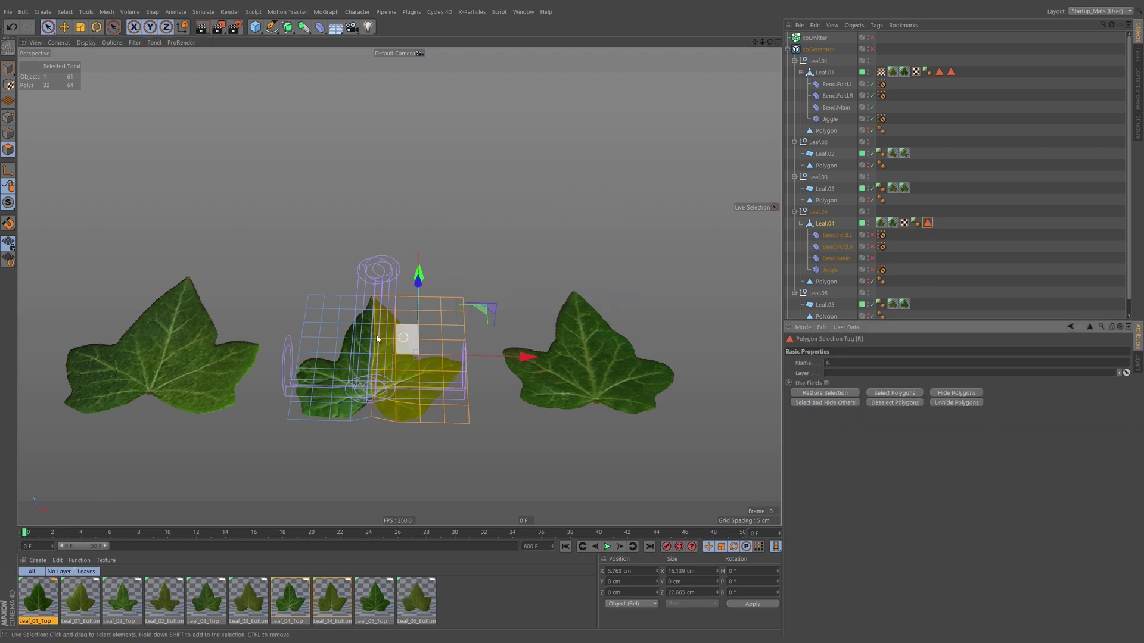
Store the inverted selection of Leaf.04's polygons as a second selection tag named R and return to Model mode.
right_click(383, 313)
click(397, 326)
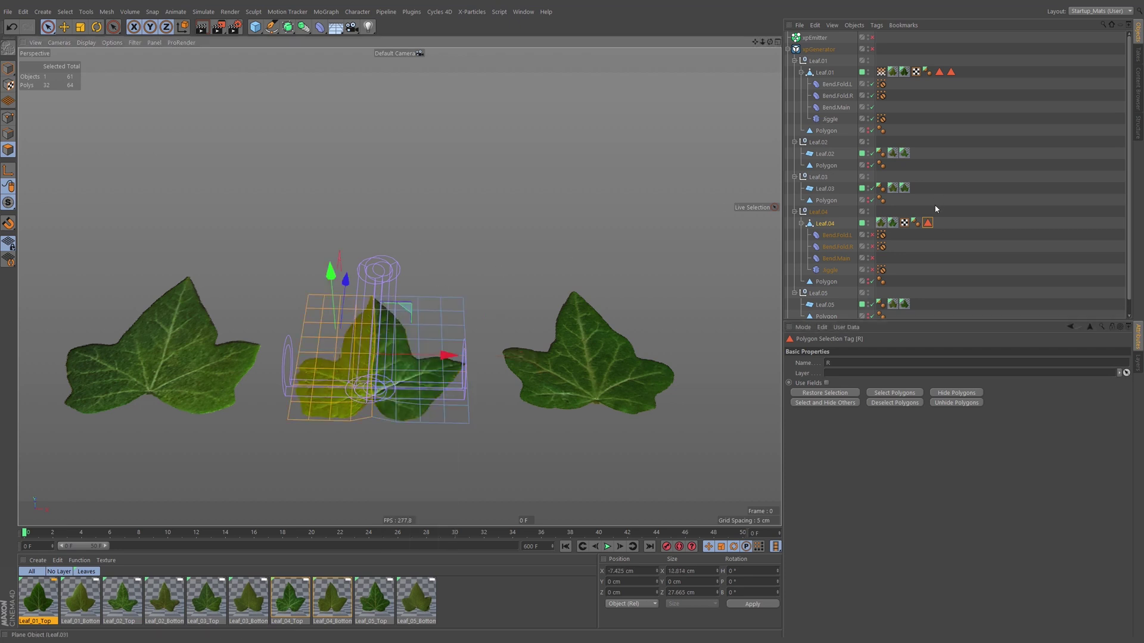
ctrl+click(927, 227)
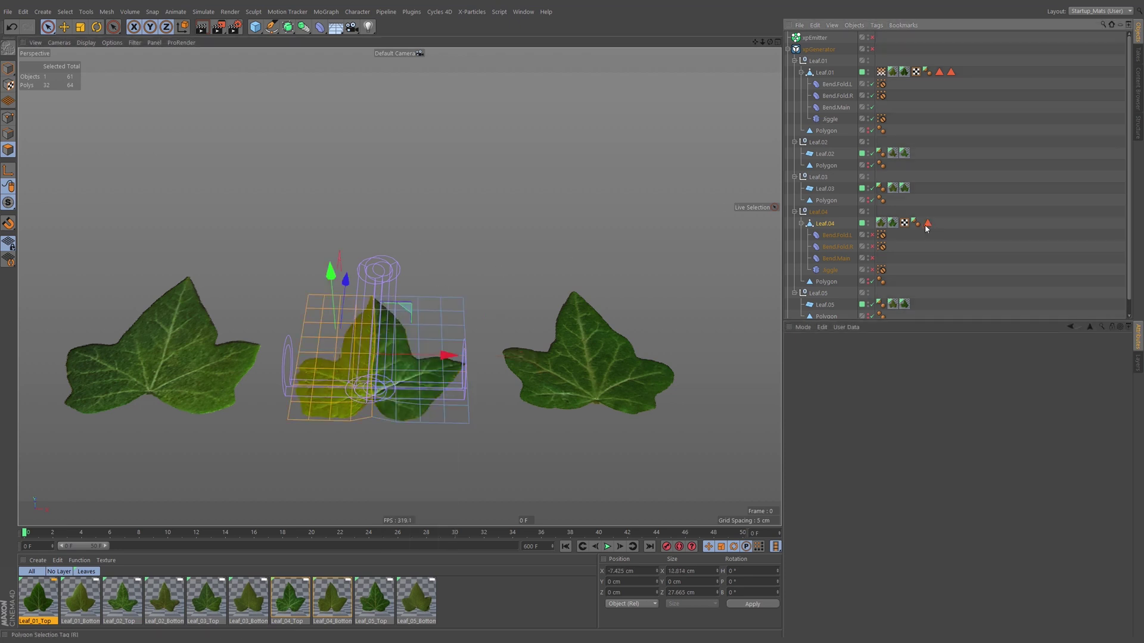
key(shift+c)
text(set)
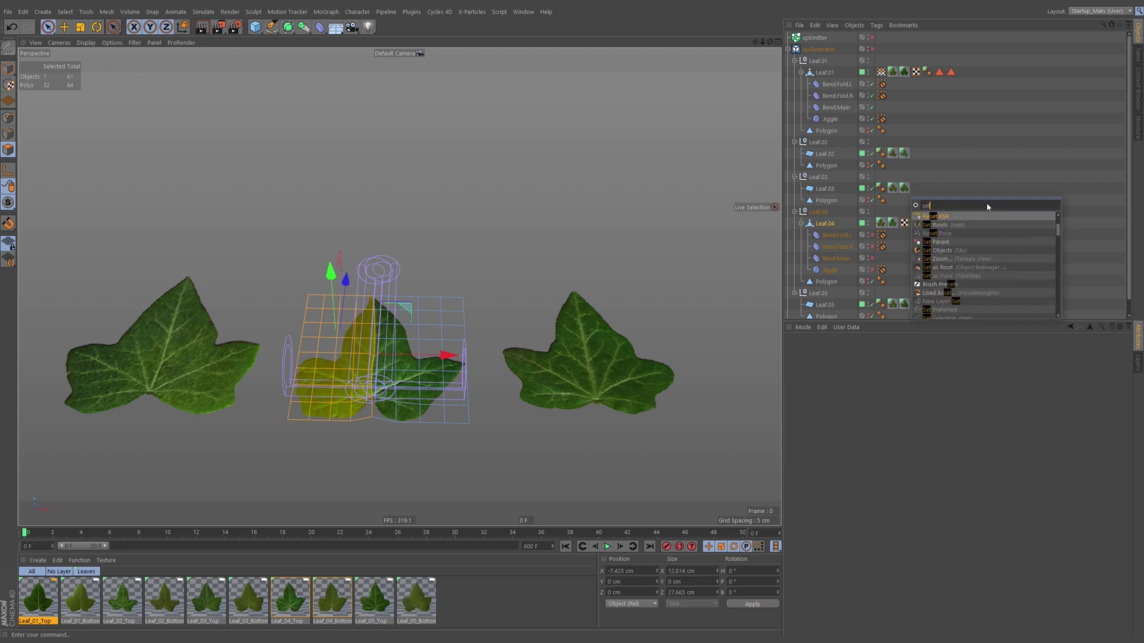
text( sele)
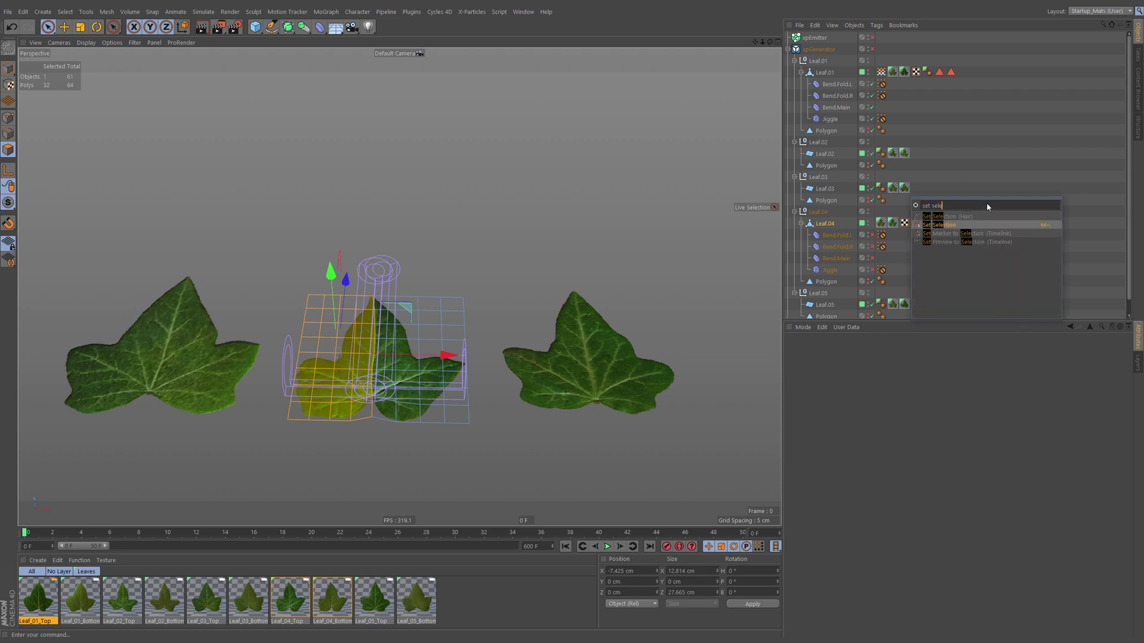
key(Return)
click(852, 363)
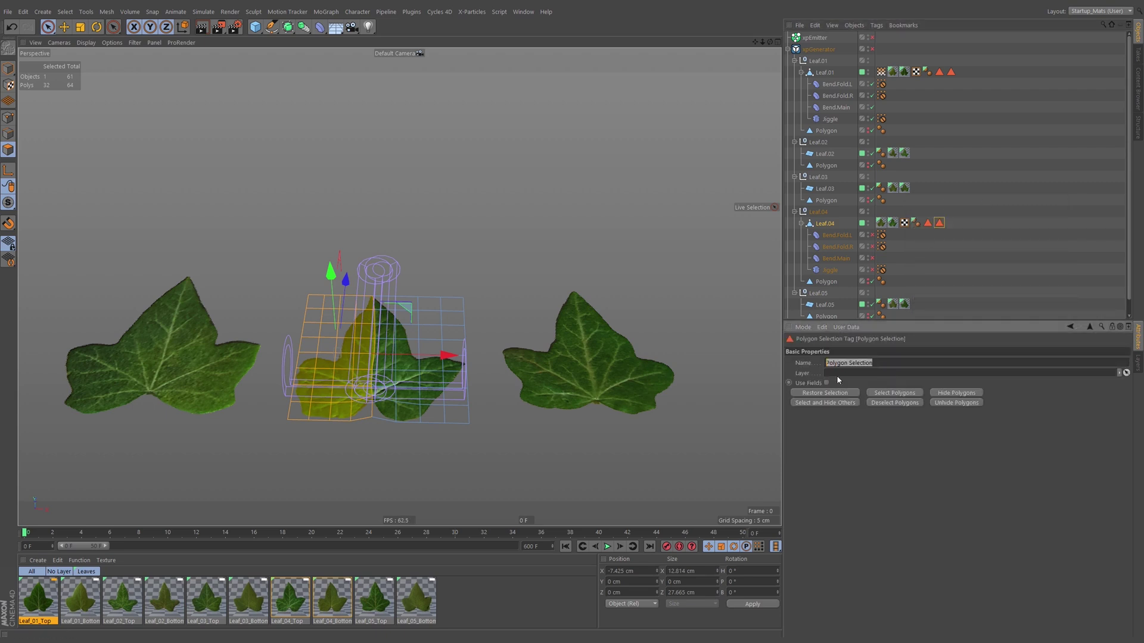
key(Return)
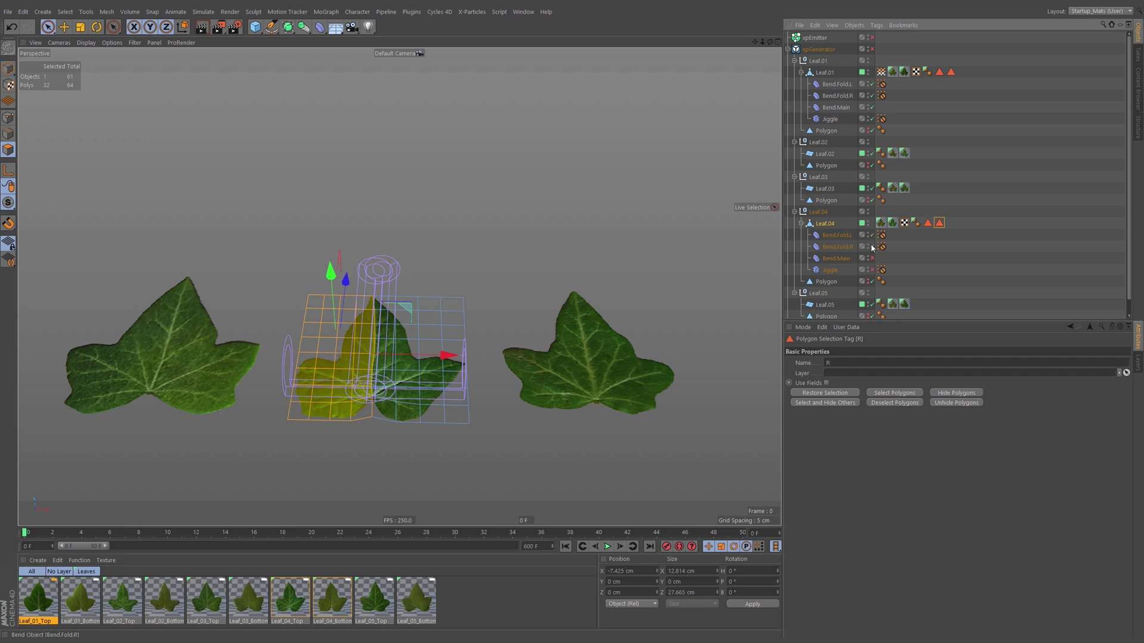
click(9, 68)
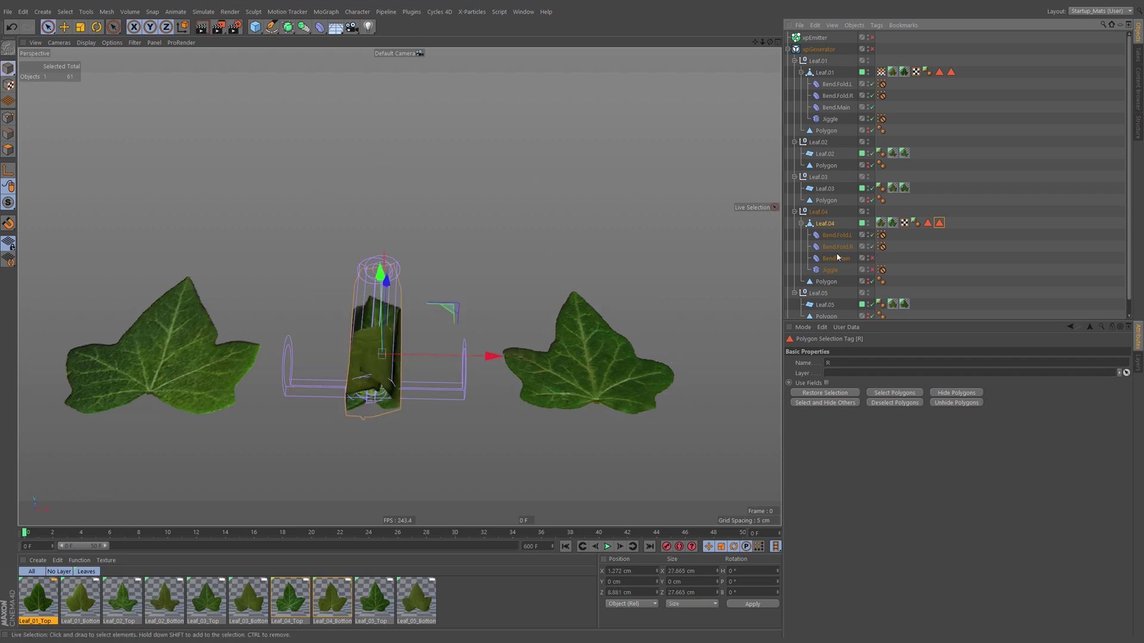
Try a freehand rotation of Leaf.04's Bend.Fold.L deformer and undo it.
click(837, 234)
key(r)
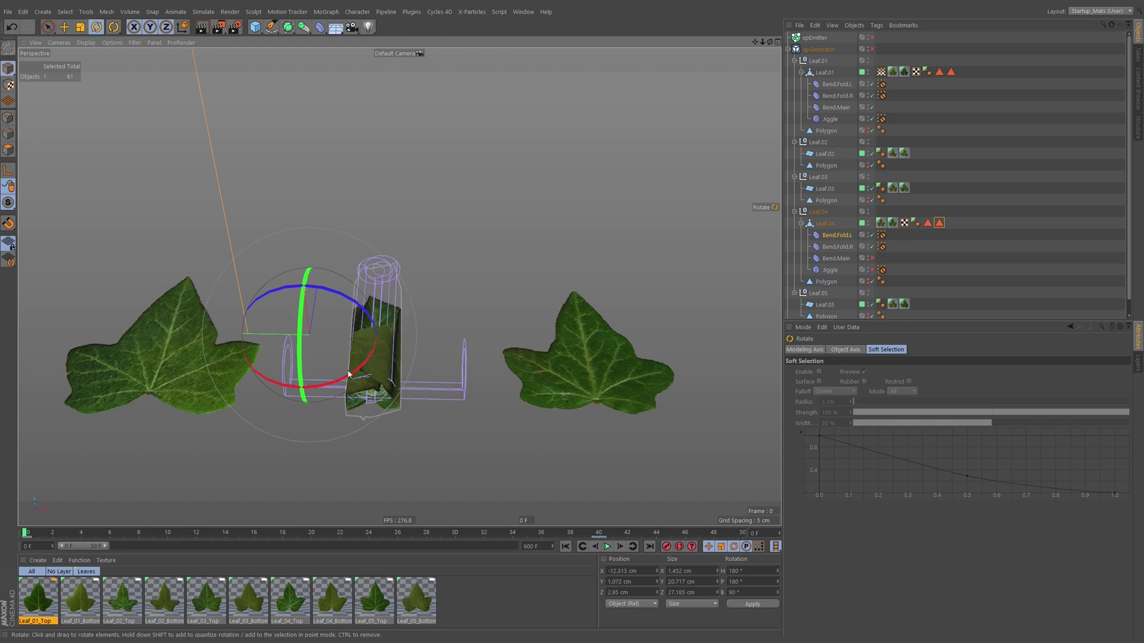
drag(349, 374, 287, 361)
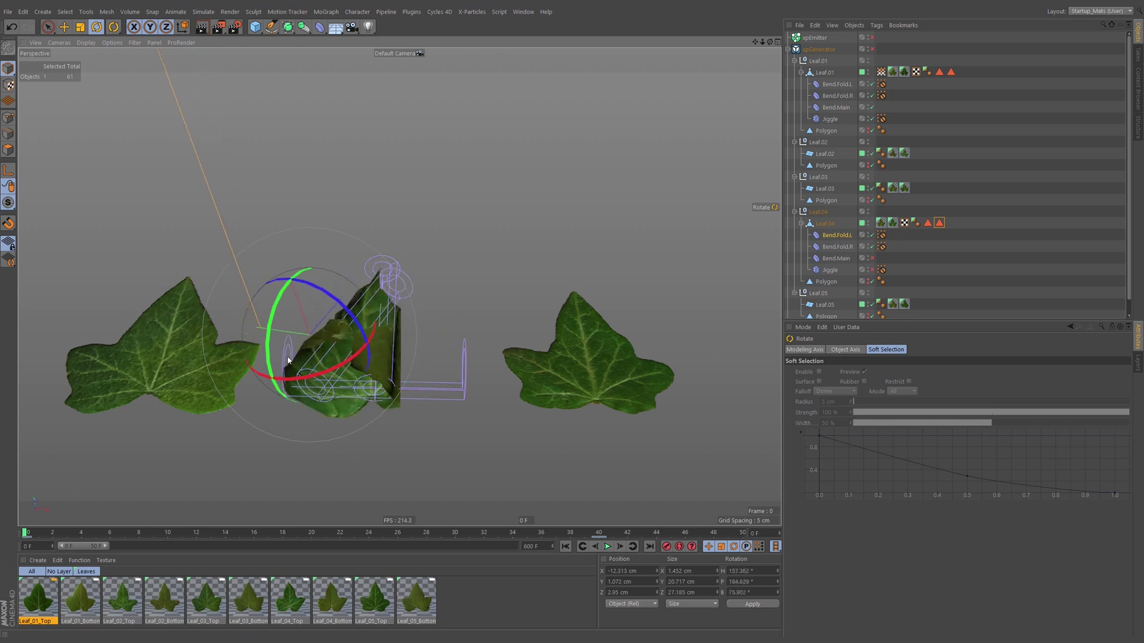
key(ctrl+z)
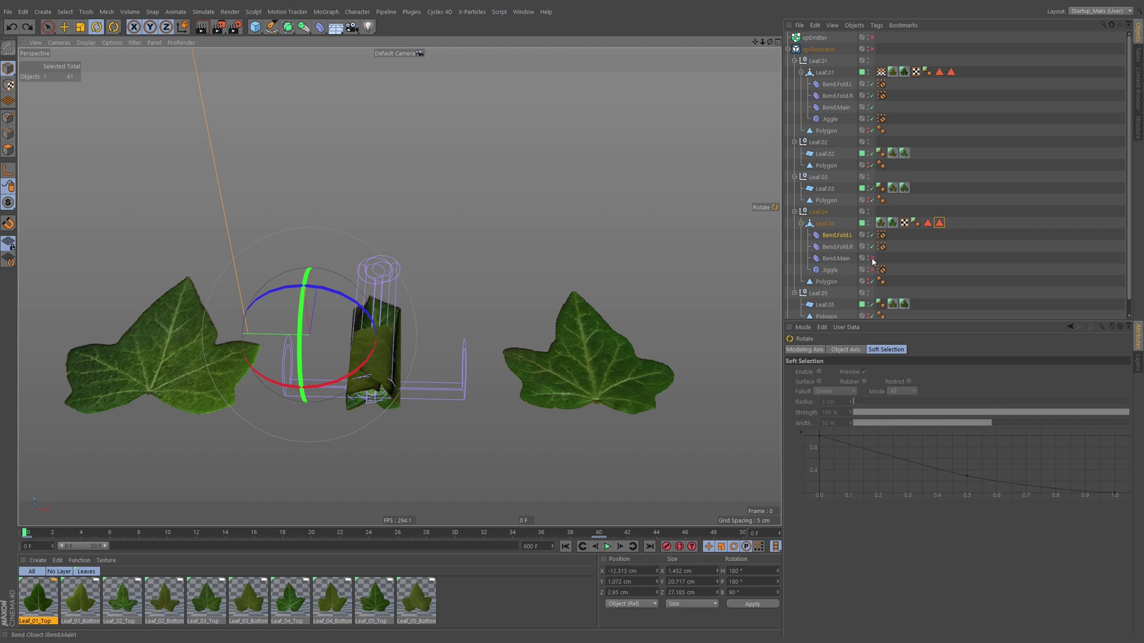
Disable Leaf.04's fold bend deformers and select every mesh point except the one where the stalk meets the leaf.
click(872, 259)
click(873, 258)
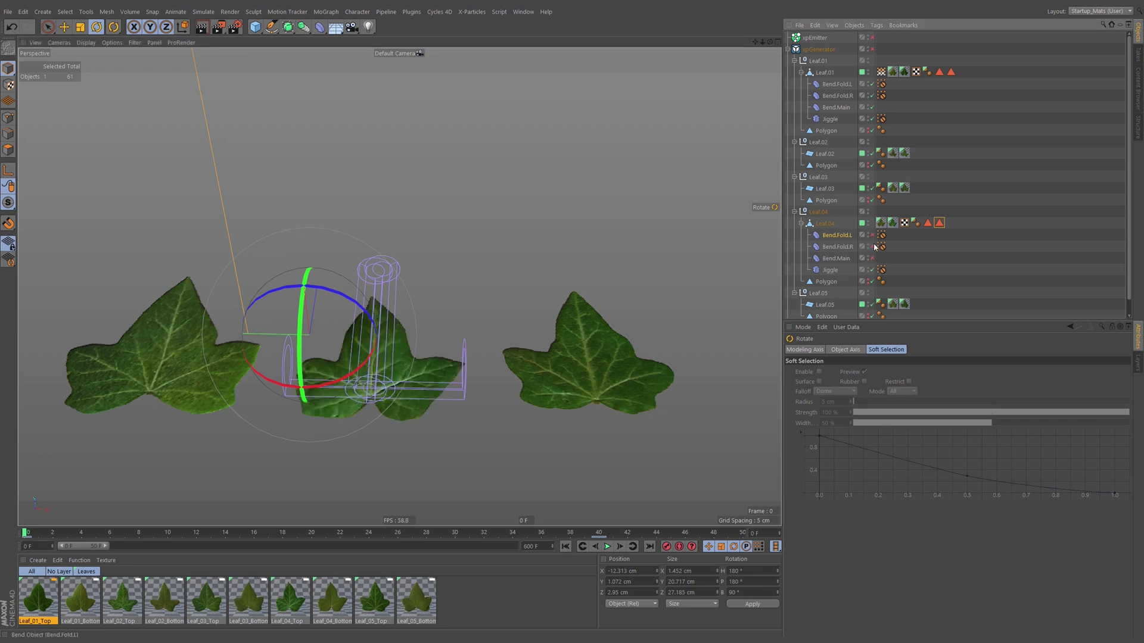
click(825, 224)
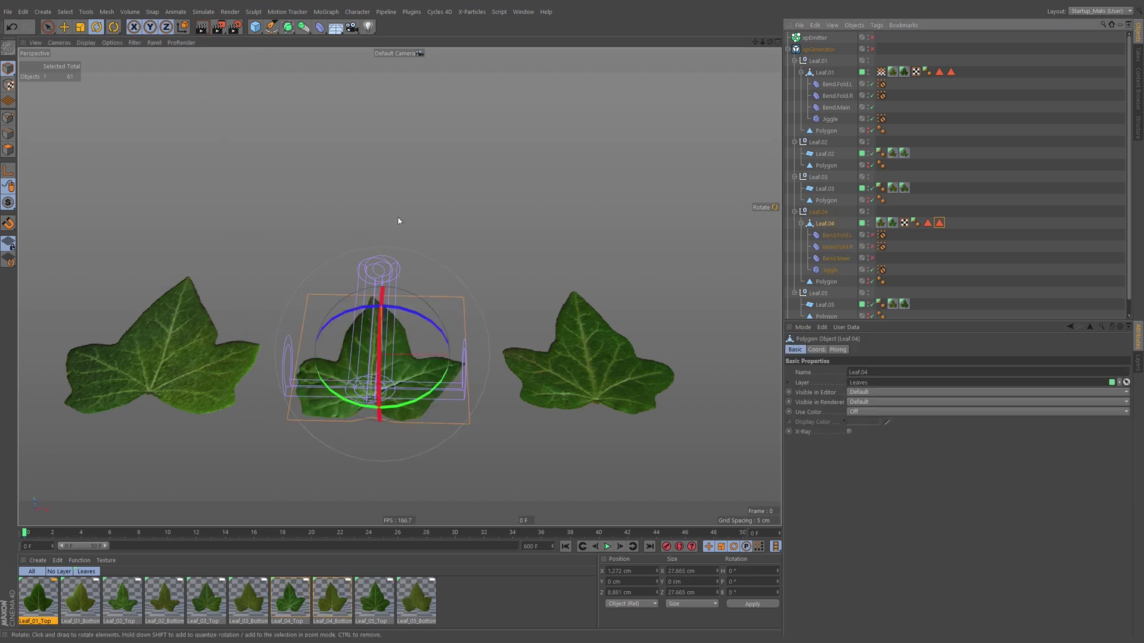
click(9, 120)
key(space)
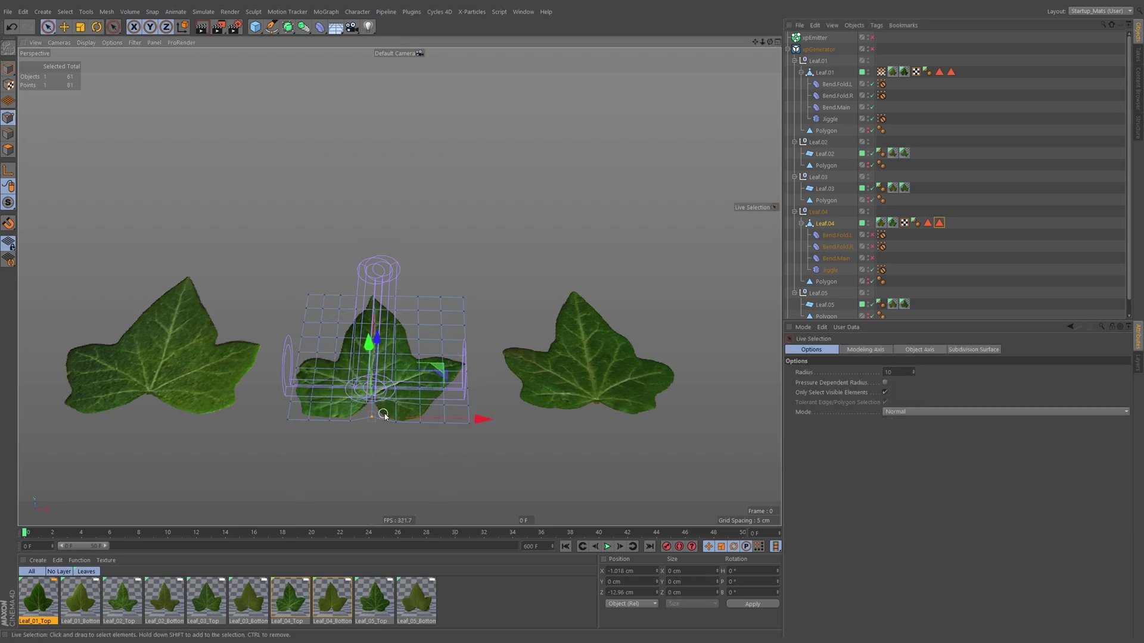
click(827, 224)
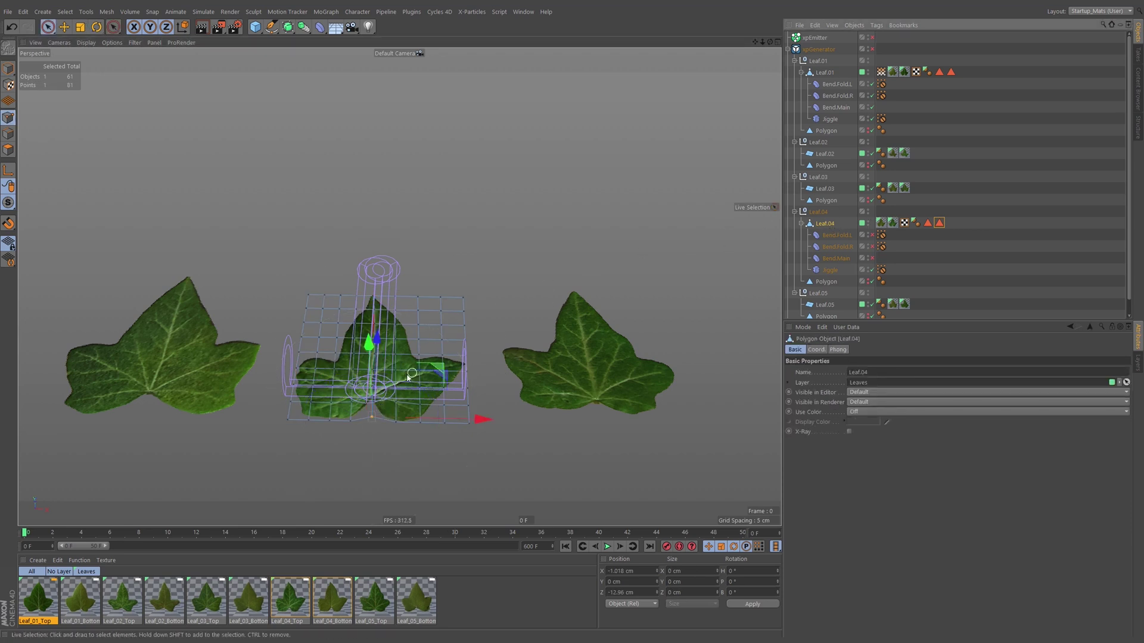
drag(385, 403, 392, 411)
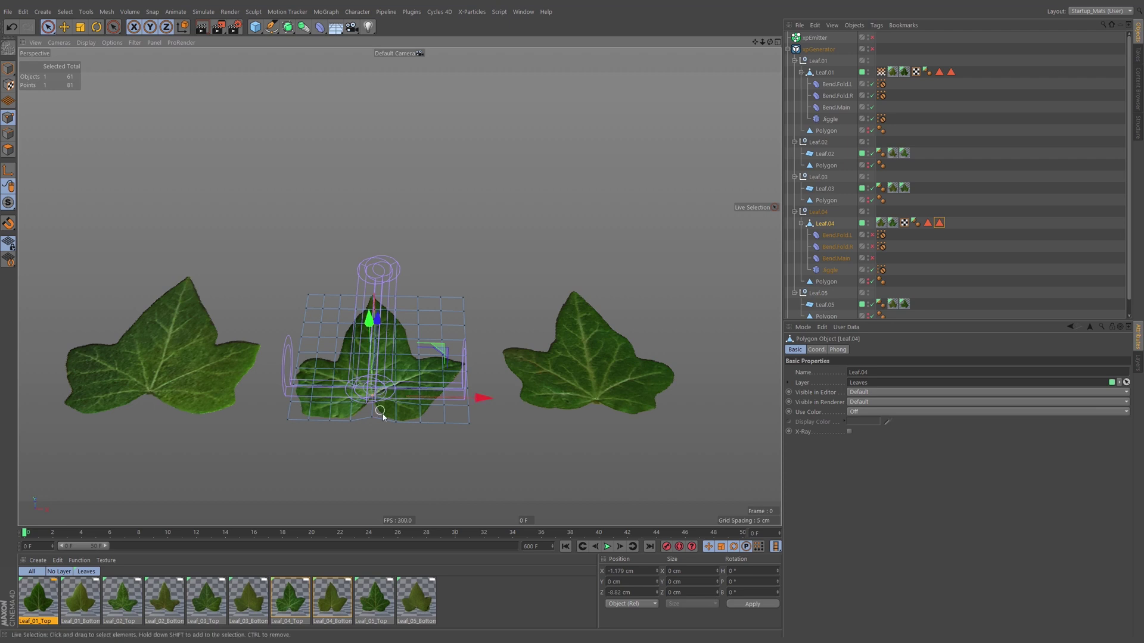
key(u)
key(i)
Try to store Leaf.04's point selection with Set Selection and undo it.
key(shift+c)
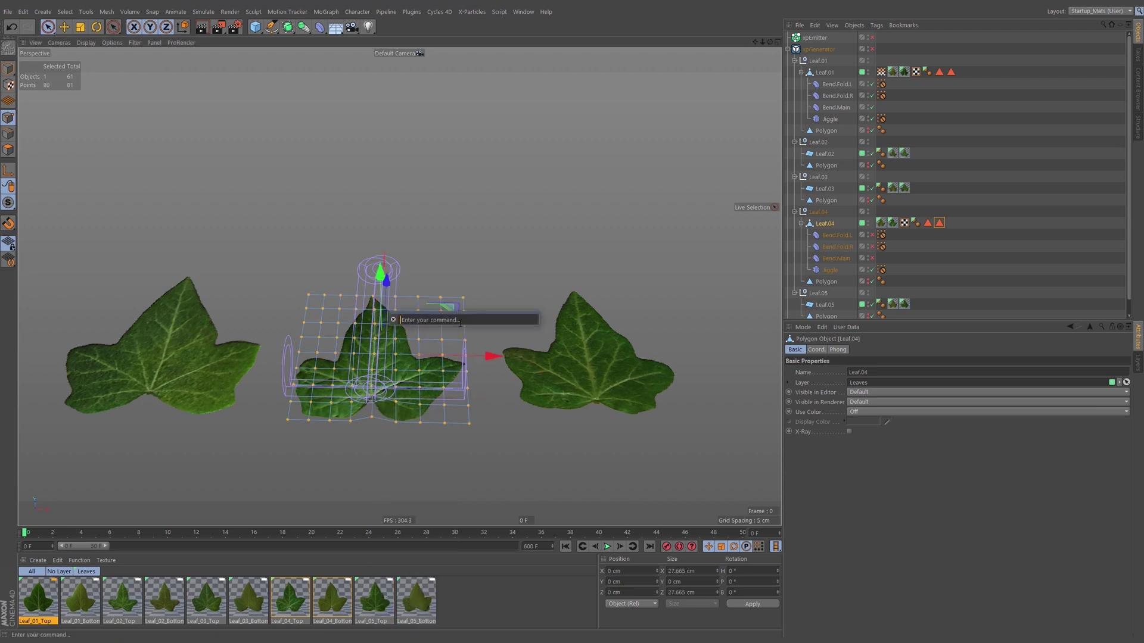
text(set sel)
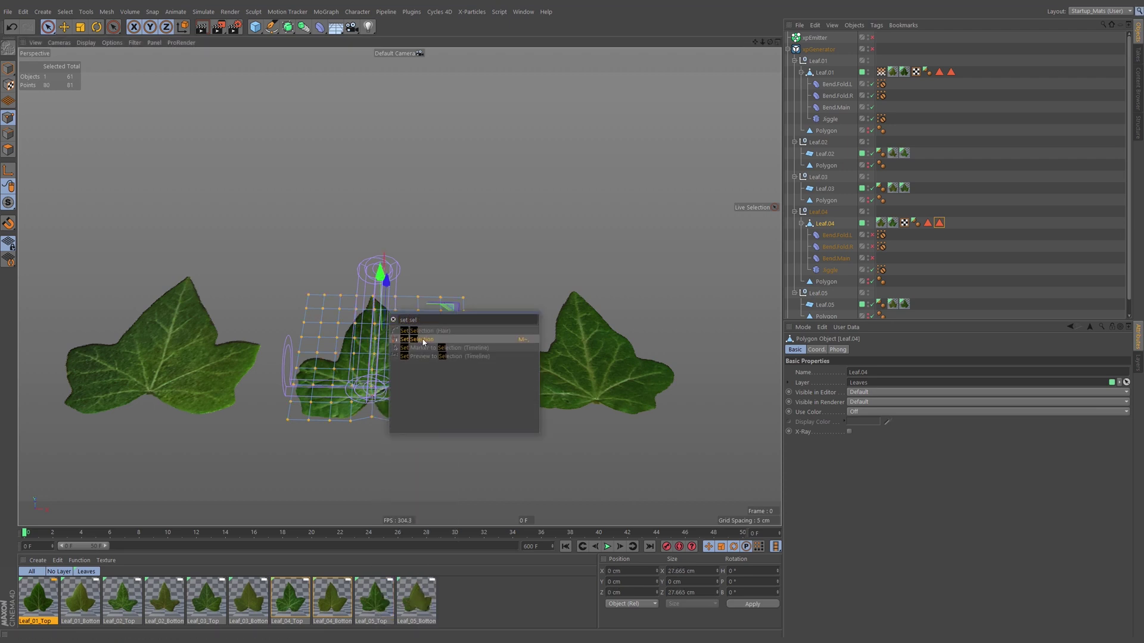
click(424, 340)
key(ctrl+z)
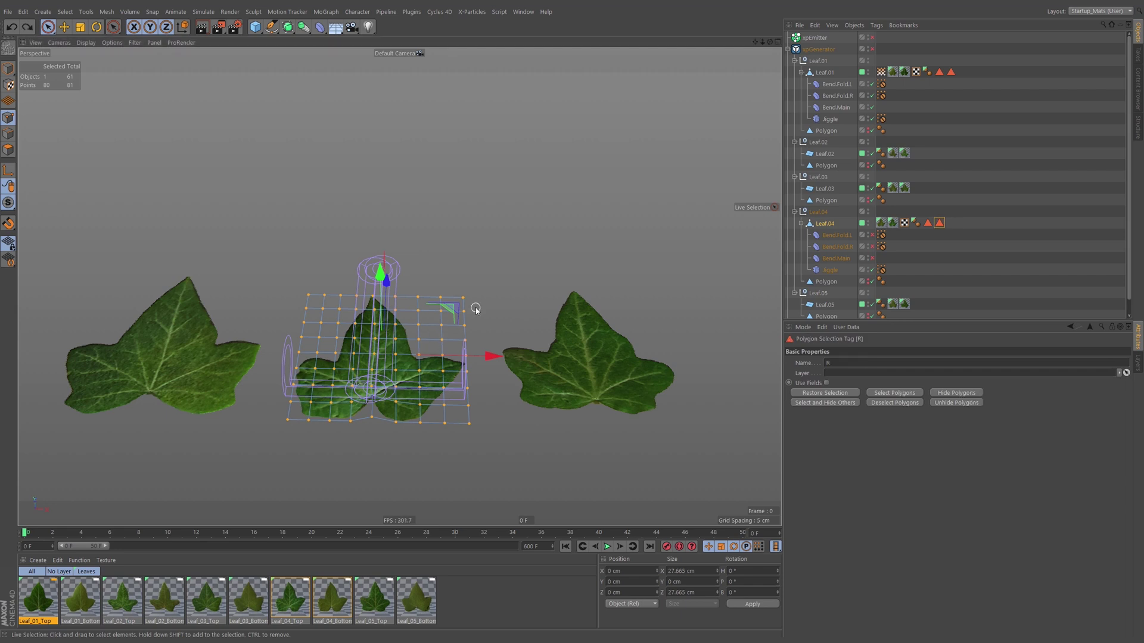
Create a vertex map on Leaf.04 by applying Set Vertex Weight to the selected points.
key(shift+c)
text(set ver)
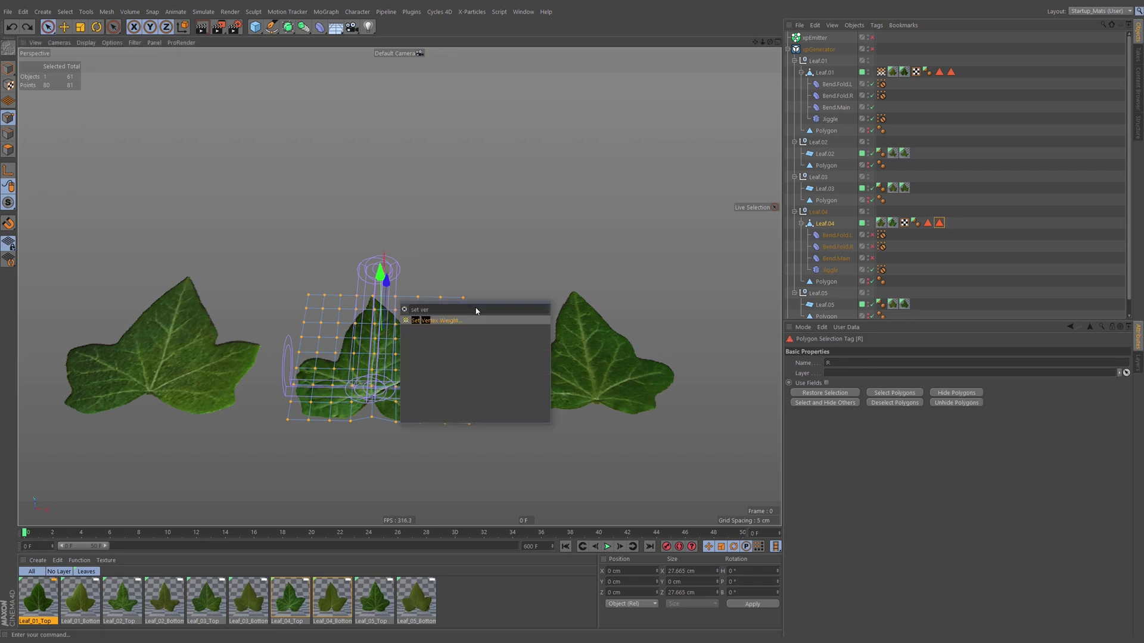
key(Return)
click(459, 324)
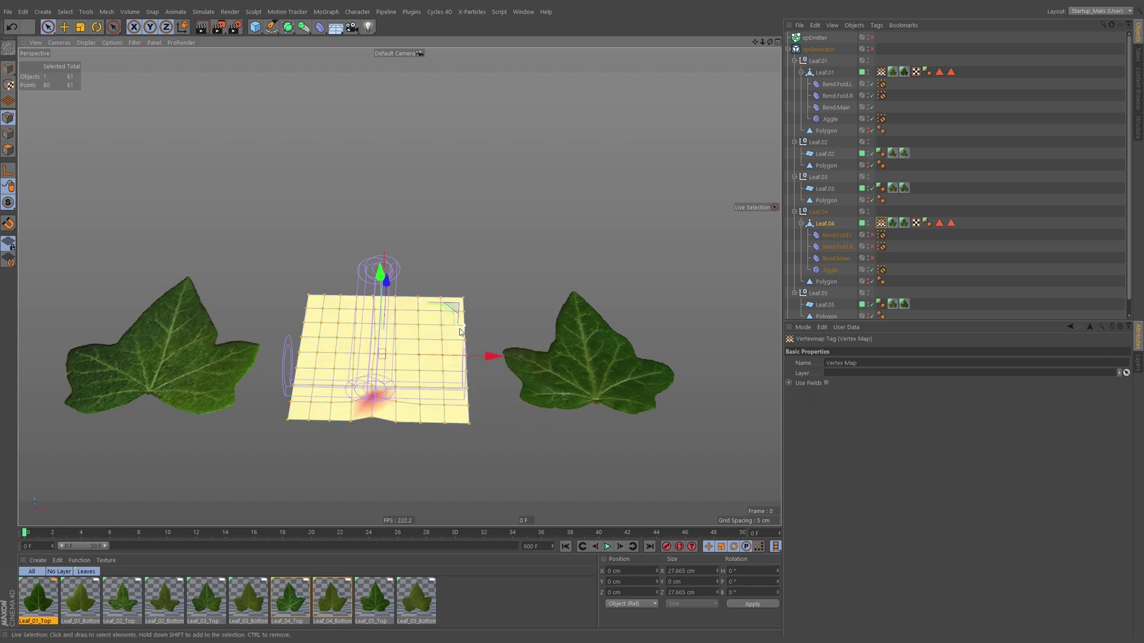
Apply 50% absolute weight to the points around the leaf base in Leaf.04's vertex map and re-enable its deformers.
alt+drag(418, 363, 341, 380)
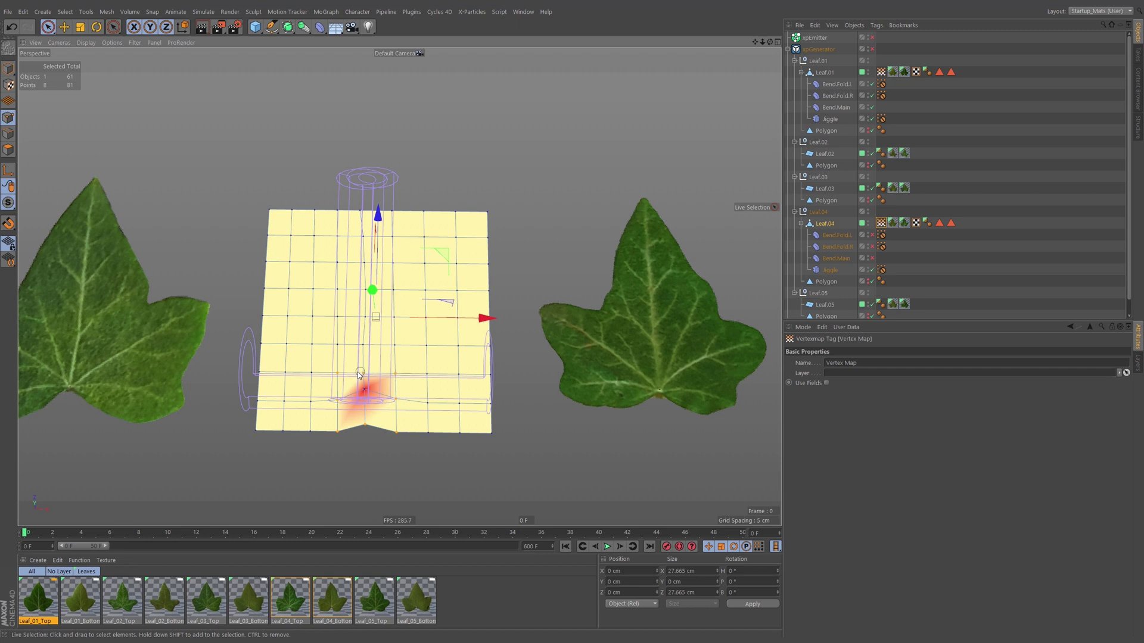
double_click(881, 222)
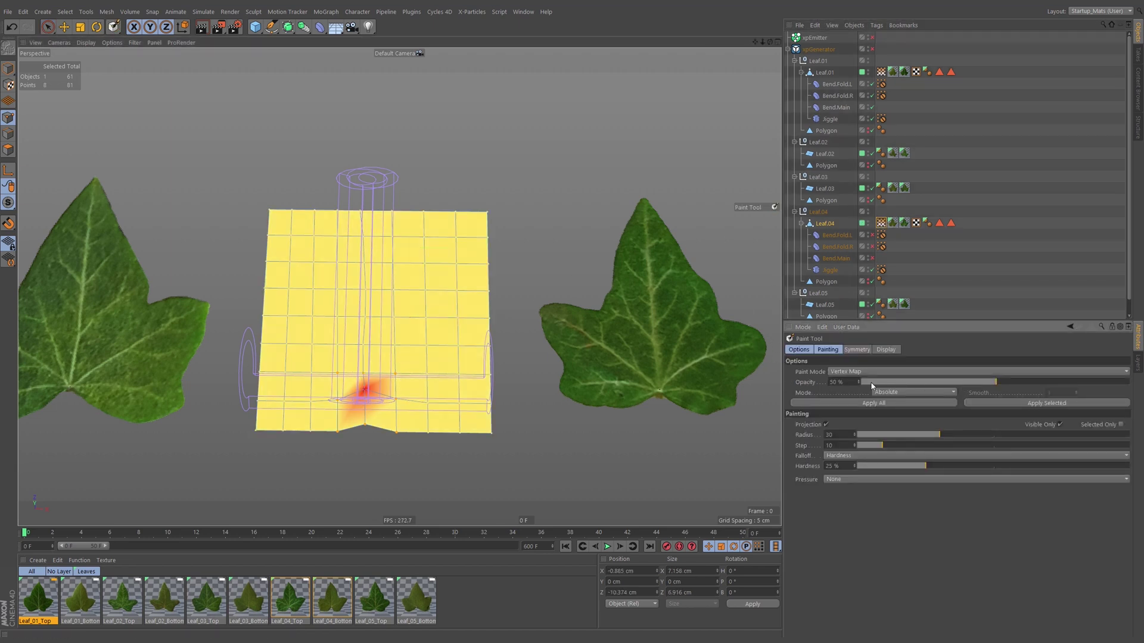
click(1018, 404)
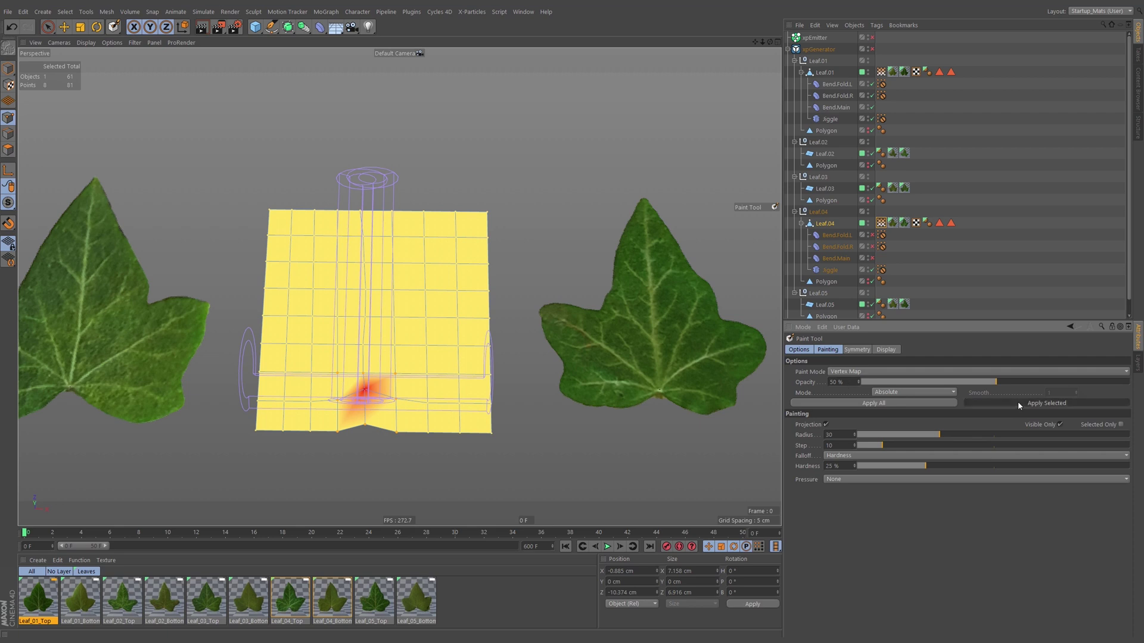
click(1001, 192)
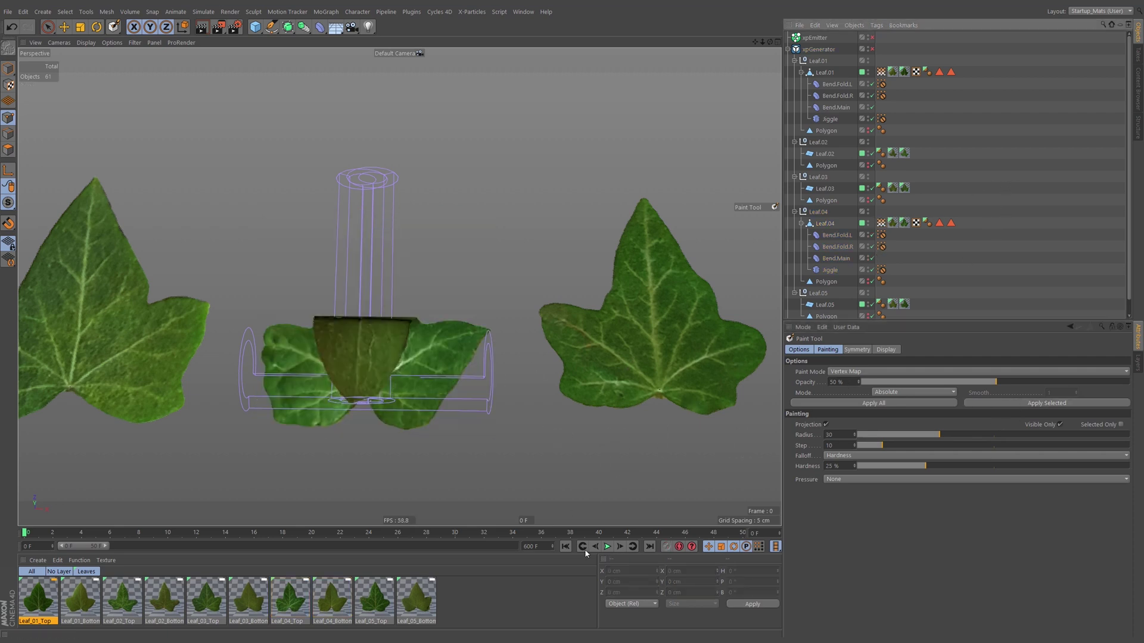
Play back the unfolding animation and inspect Leaf.04 alongside Leaf.01 from several angles.
click(608, 547)
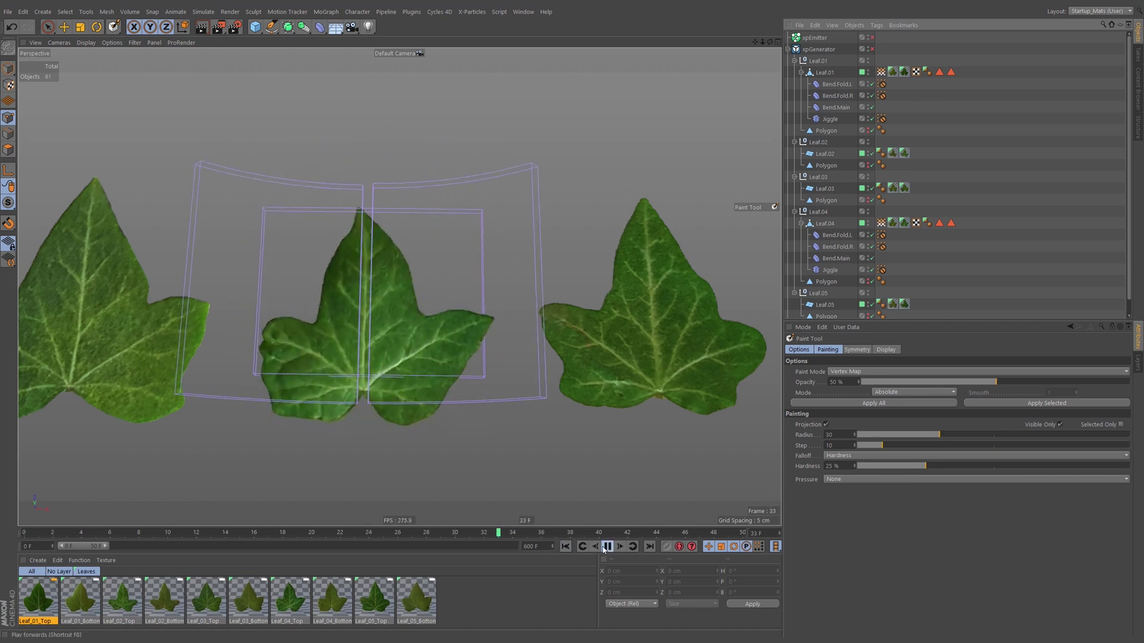
click(608, 547)
click(607, 547)
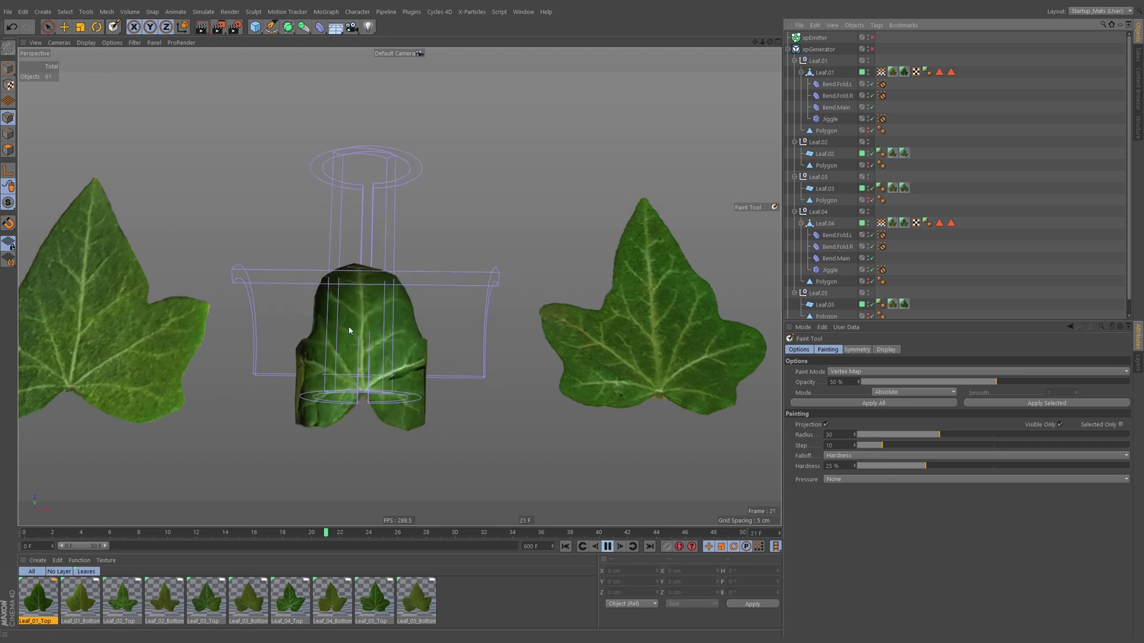
alt+drag(350, 330, 327, 288)
alt+right_drag(328, 288, 370, 337)
alt+middle_drag(370, 337, 523, 374)
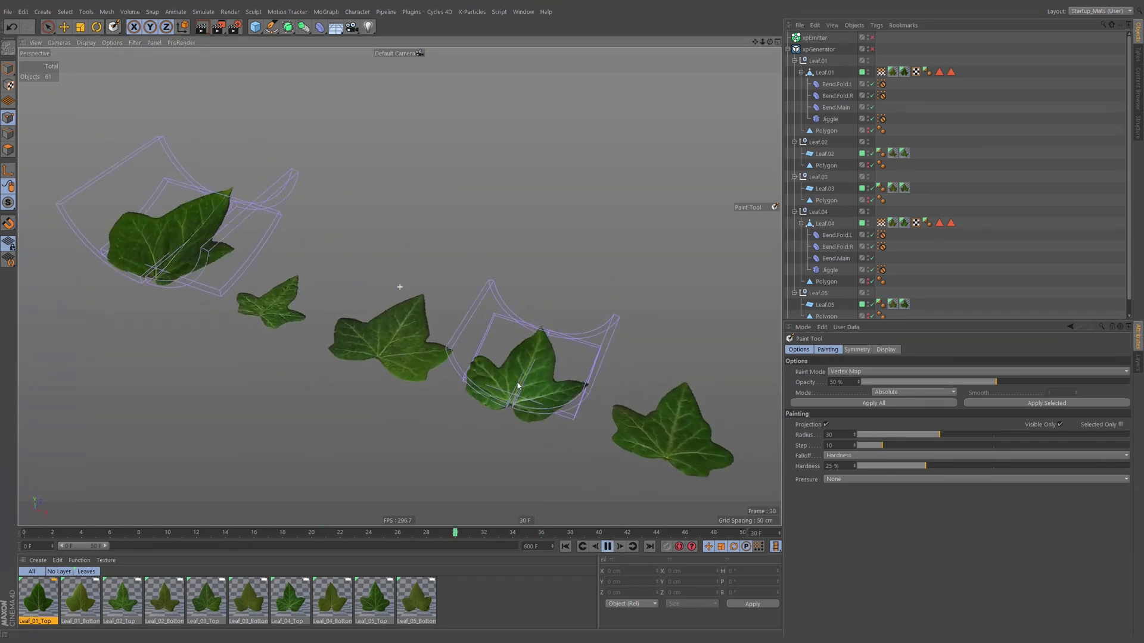
key(F8)
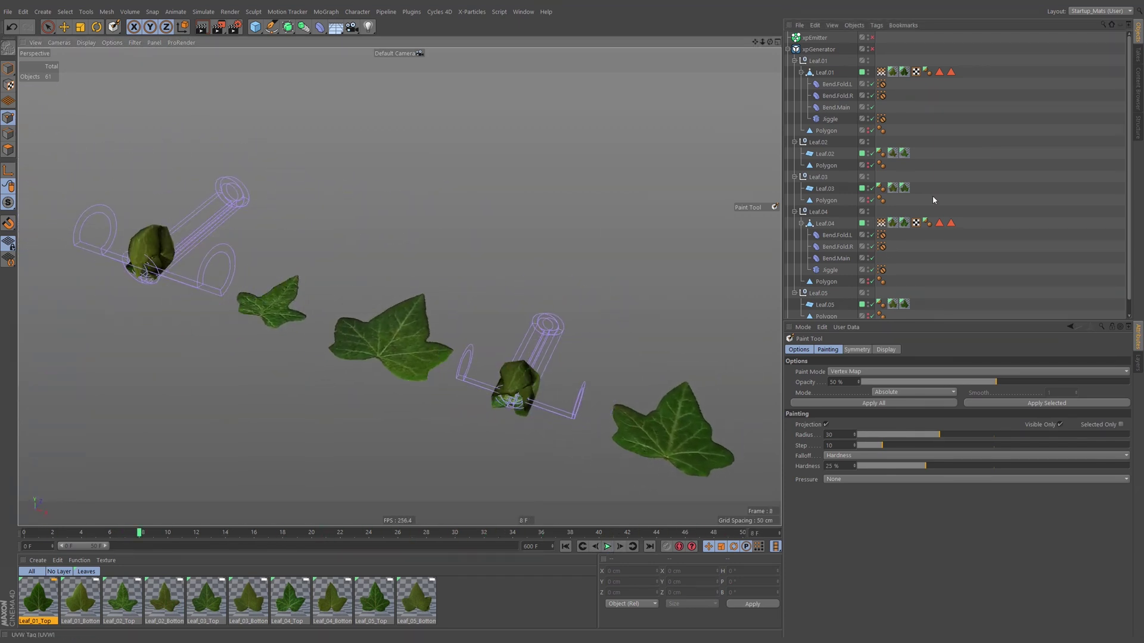
Set the drag of both Leaf.01's and Leaf.04's Jiggle deformers to 19% and preview the animation.
ctrl+click(824, 271)
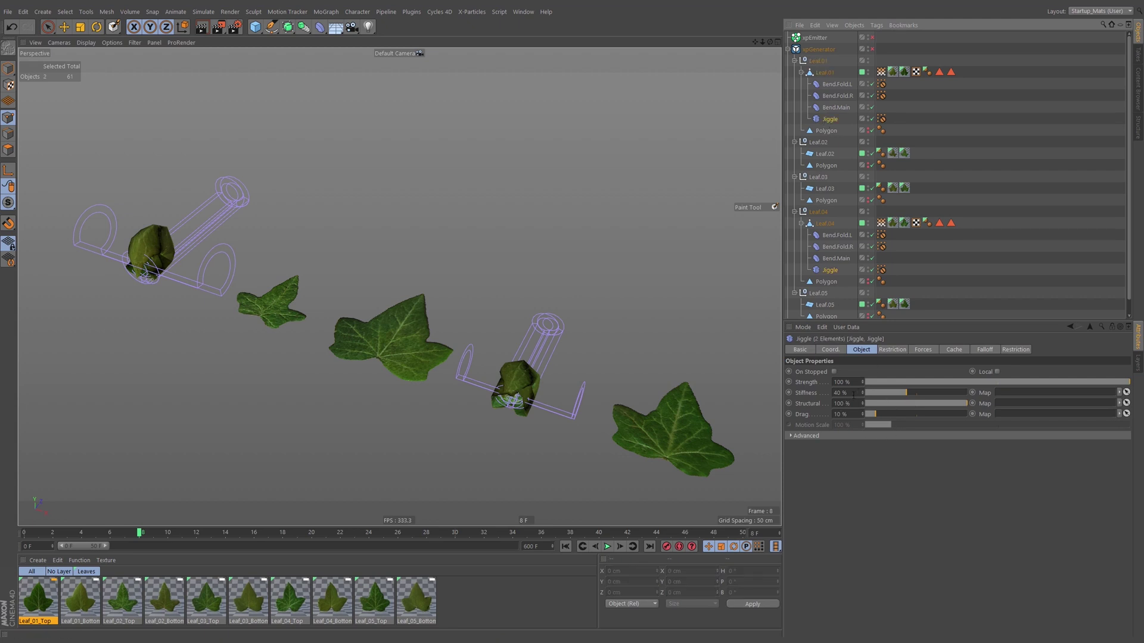
click(841, 414)
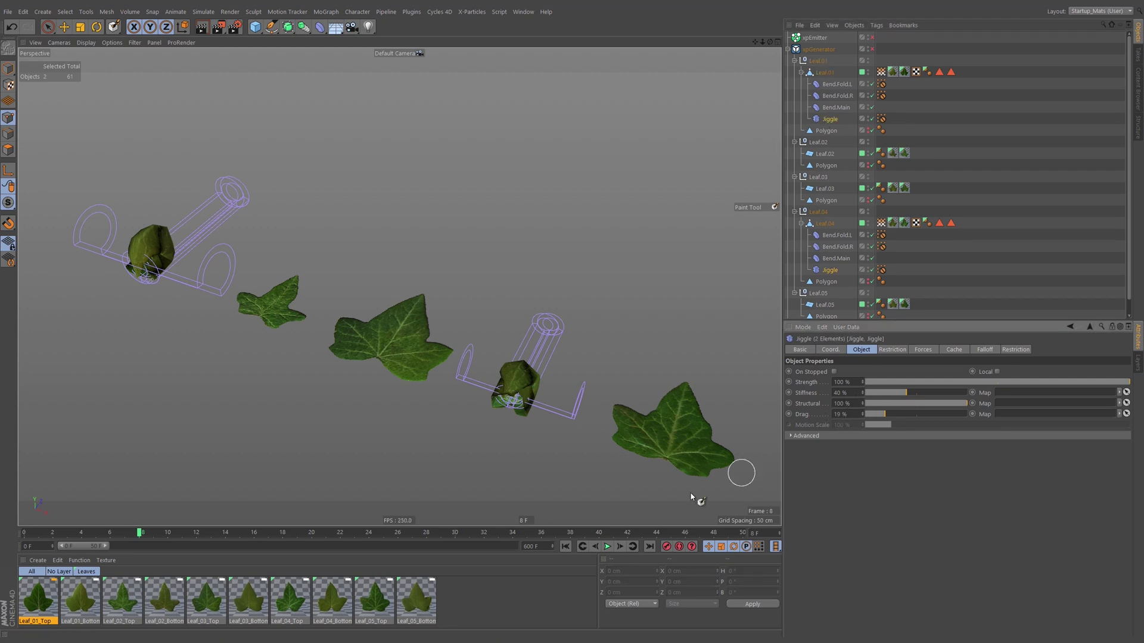
click(607, 547)
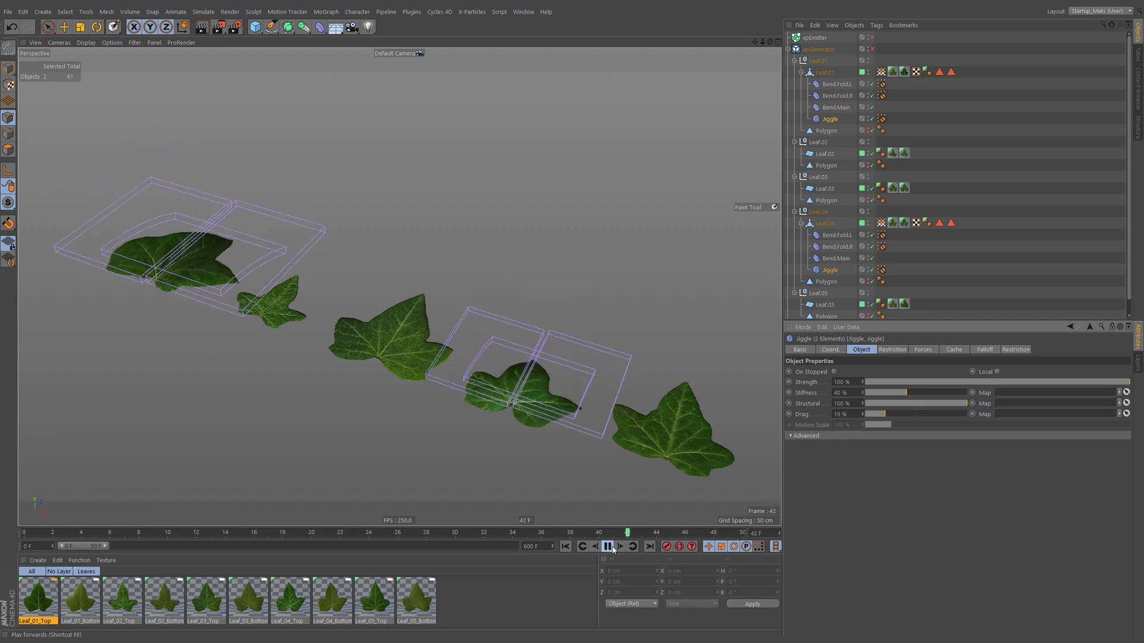
Extend the timeline's preview range to about 140 frames and review the unfolding leaves from the front.
drag(105, 547, 173, 546)
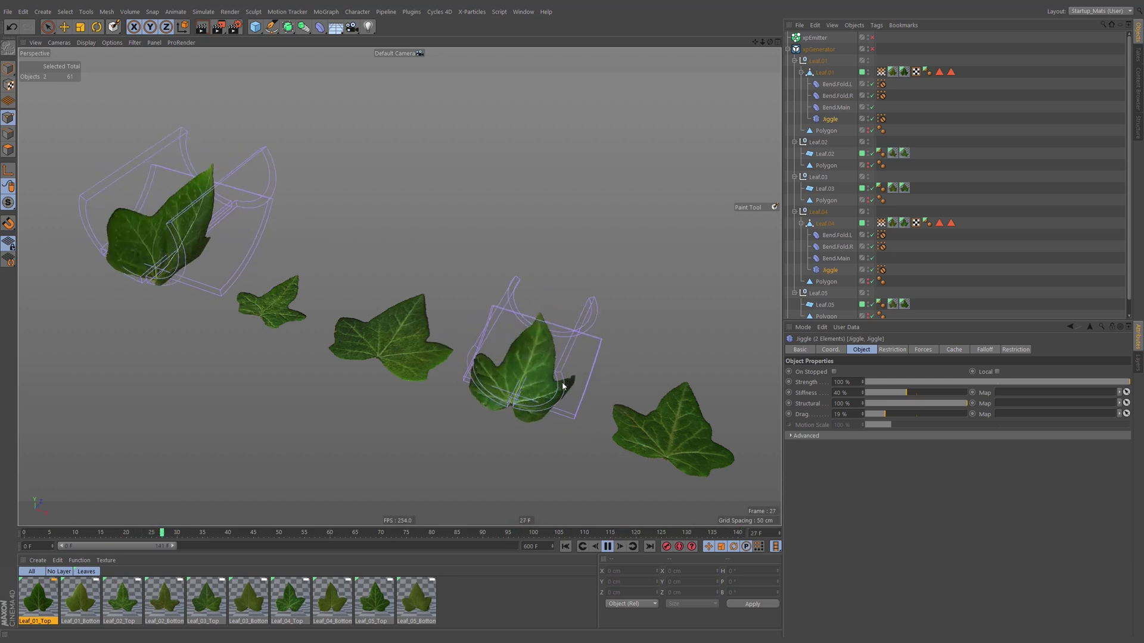
alt+drag(530, 370, 510, 377)
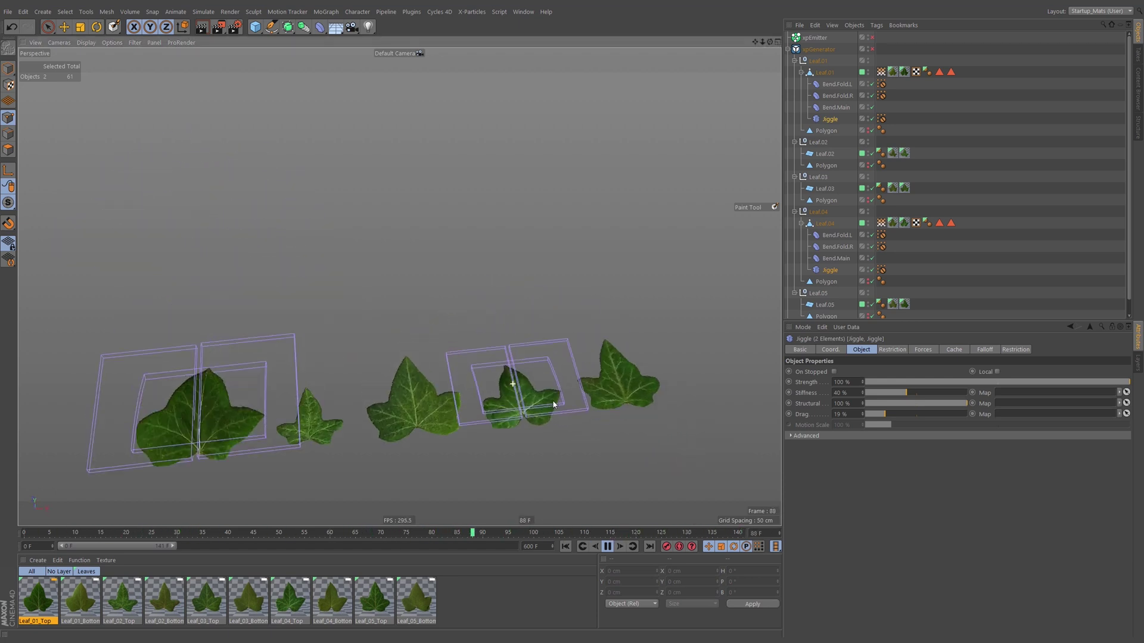
click(607, 546)
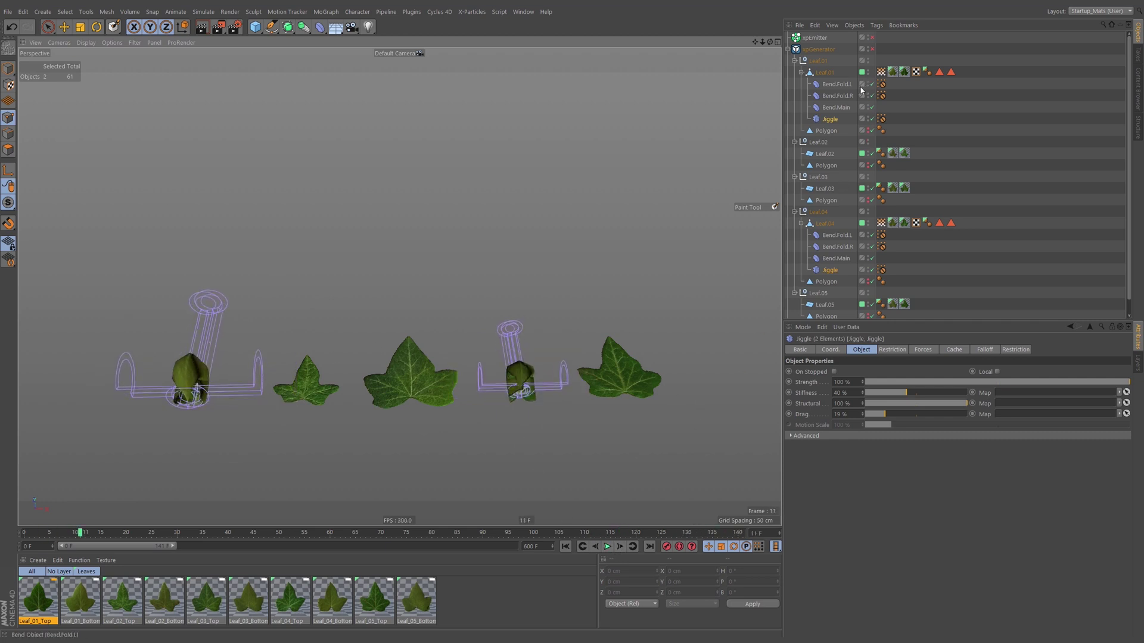
Hide the deformer cages of Leaf.01 and Leaf.04 in the viewport and play back the animation without them.
alt+drag(870, 102, 869, 110)
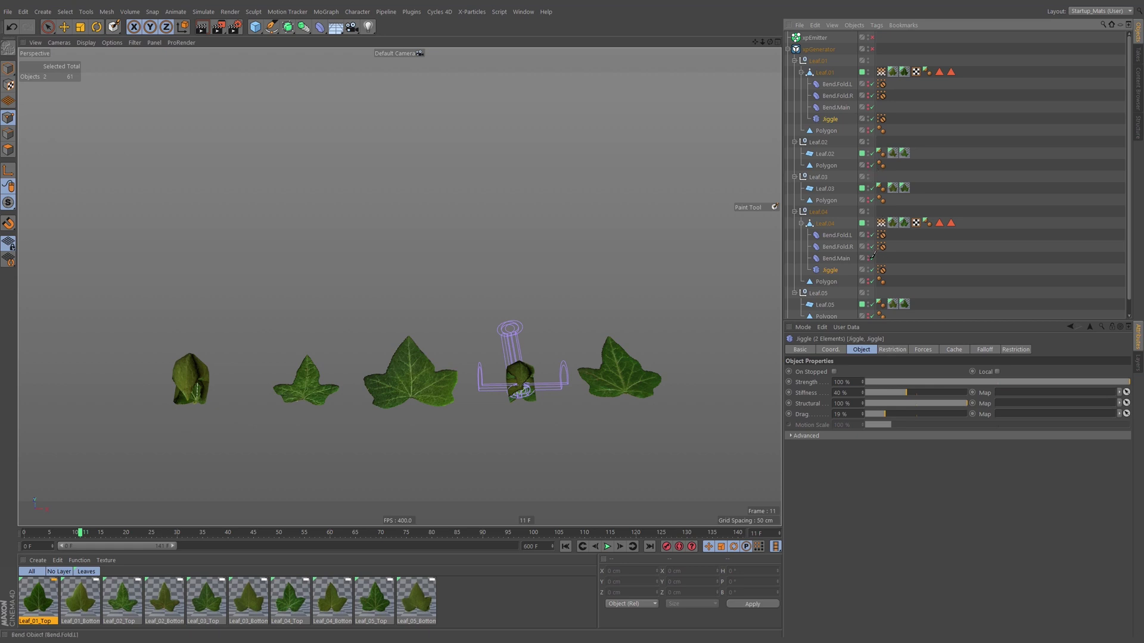
alt+drag(870, 262, 870, 265)
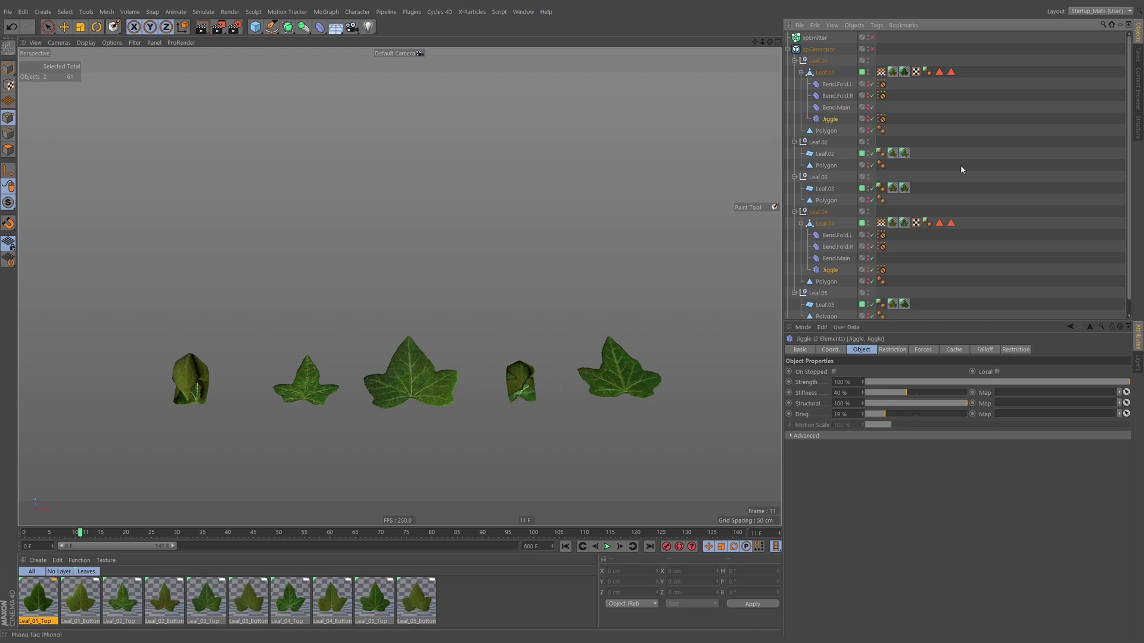
click(954, 215)
click(608, 546)
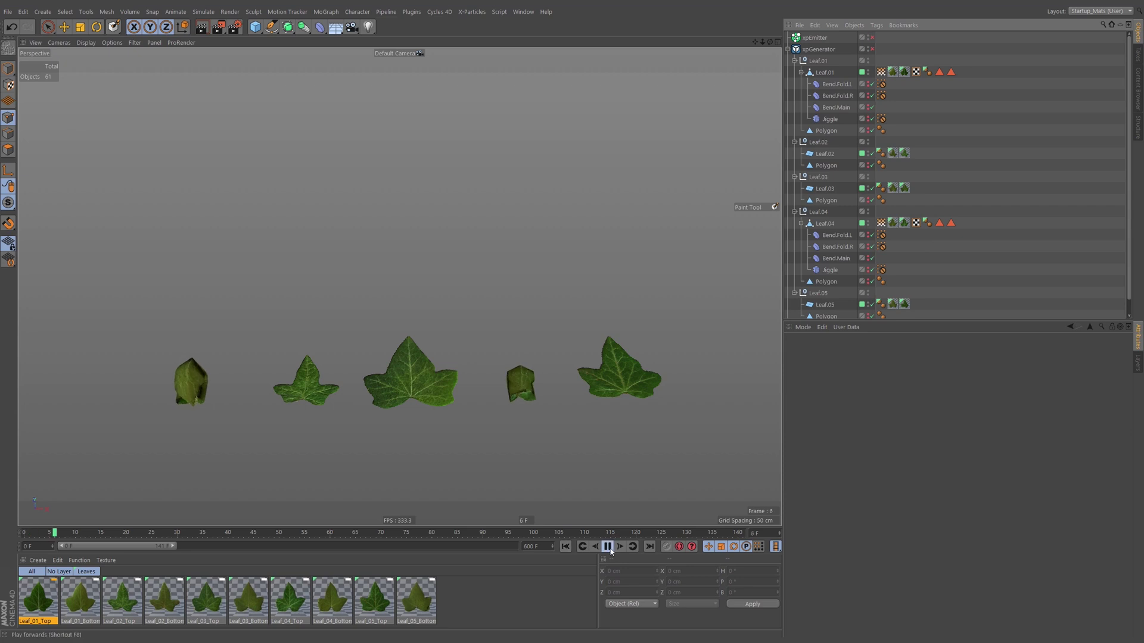
click(607, 547)
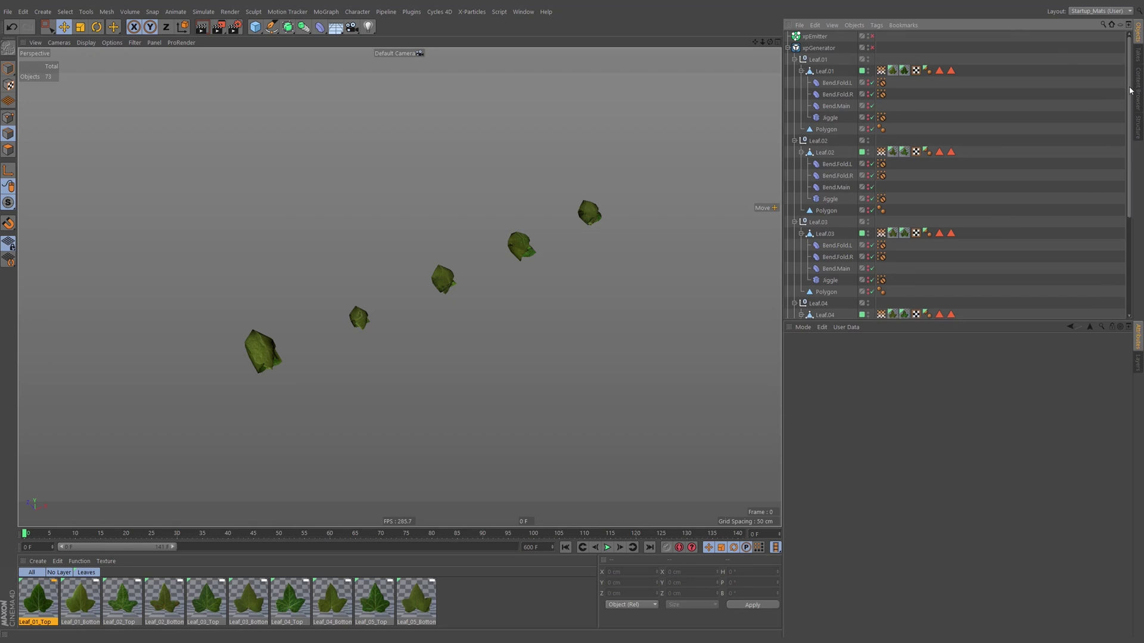
Review the deformer setup of all five leaves and play back their unfolding from several angles.
drag(1128, 90, 1127, 196)
scroll(923, 76, up, 5)
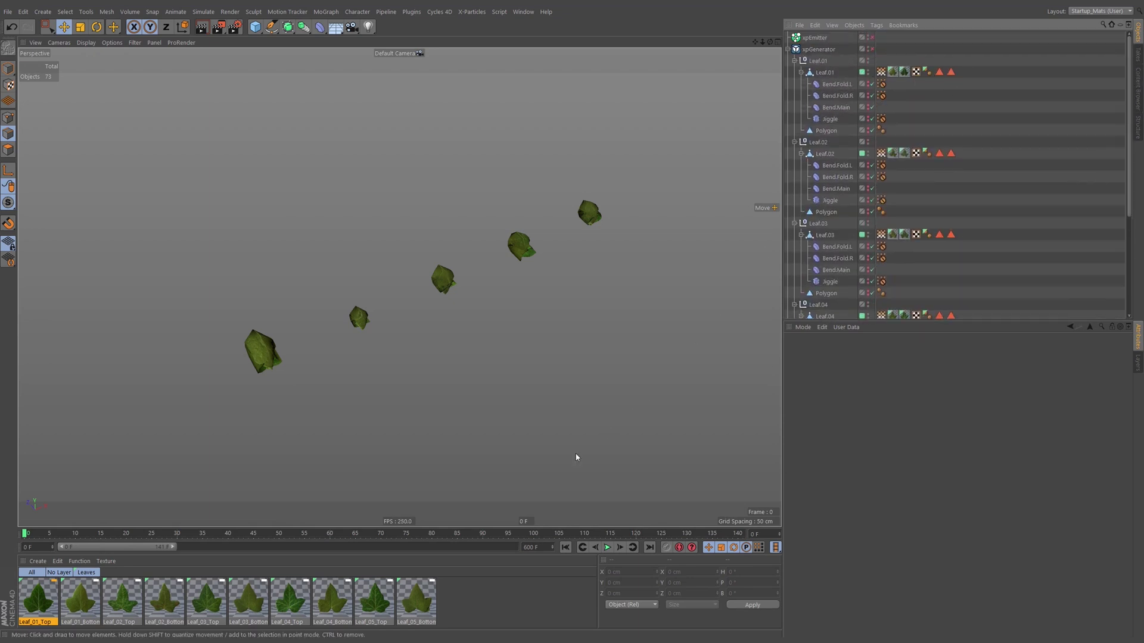
click(607, 548)
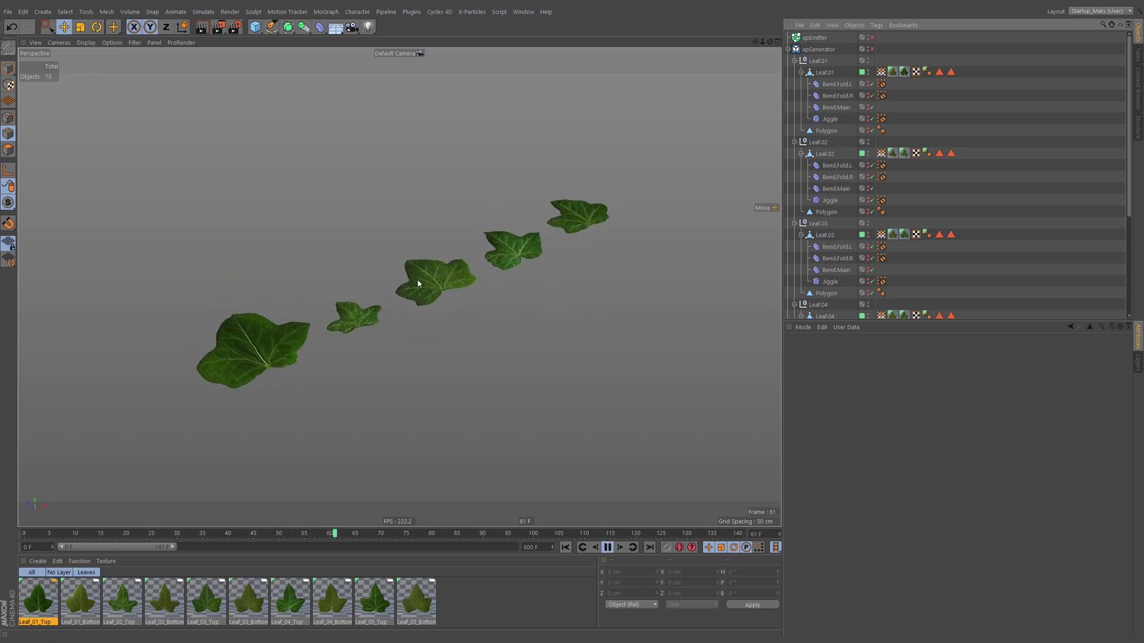
alt+drag(417, 279, 441, 301)
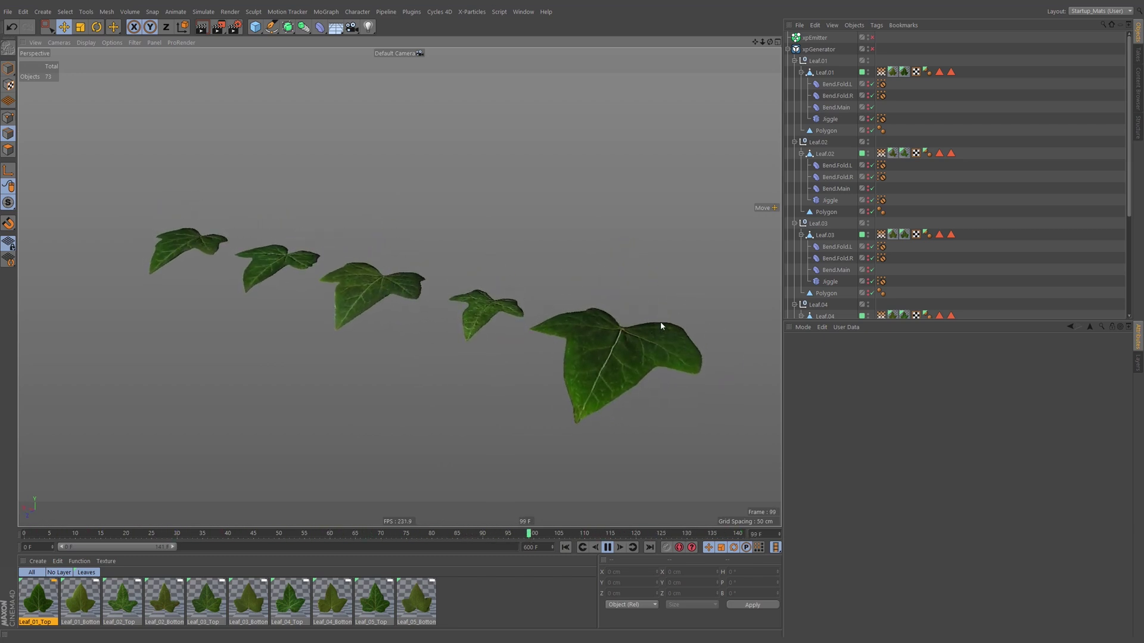
click(607, 547)
Enable the xpEmitter object.
click(872, 37)
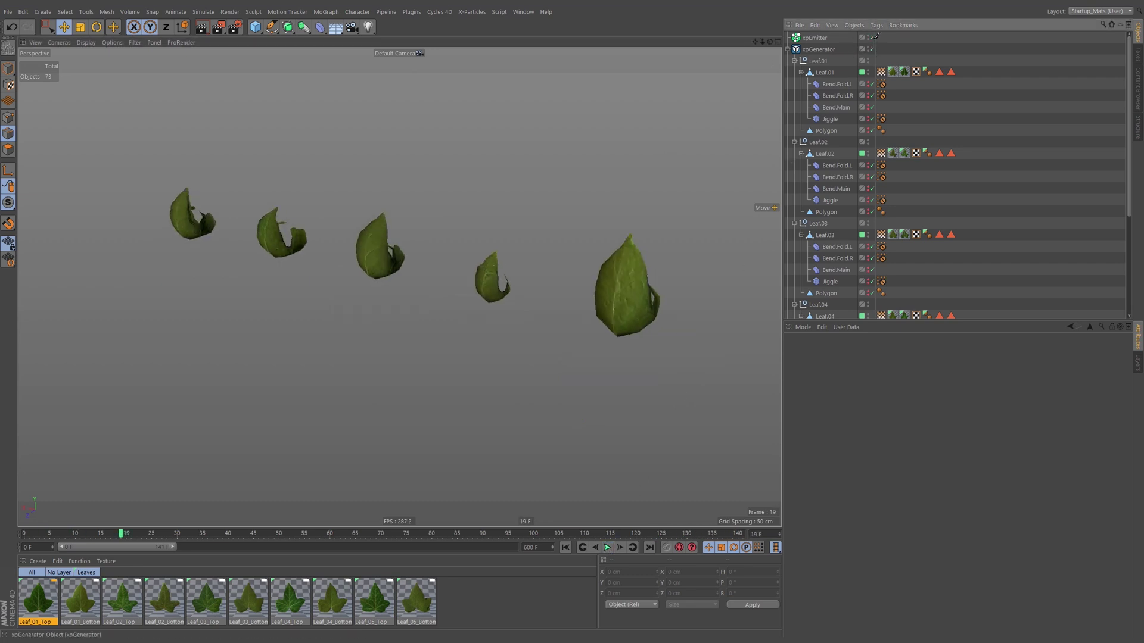
Play back the particle-generated leaves from the first frame and examine their unfolding from afar and close up.
click(565, 547)
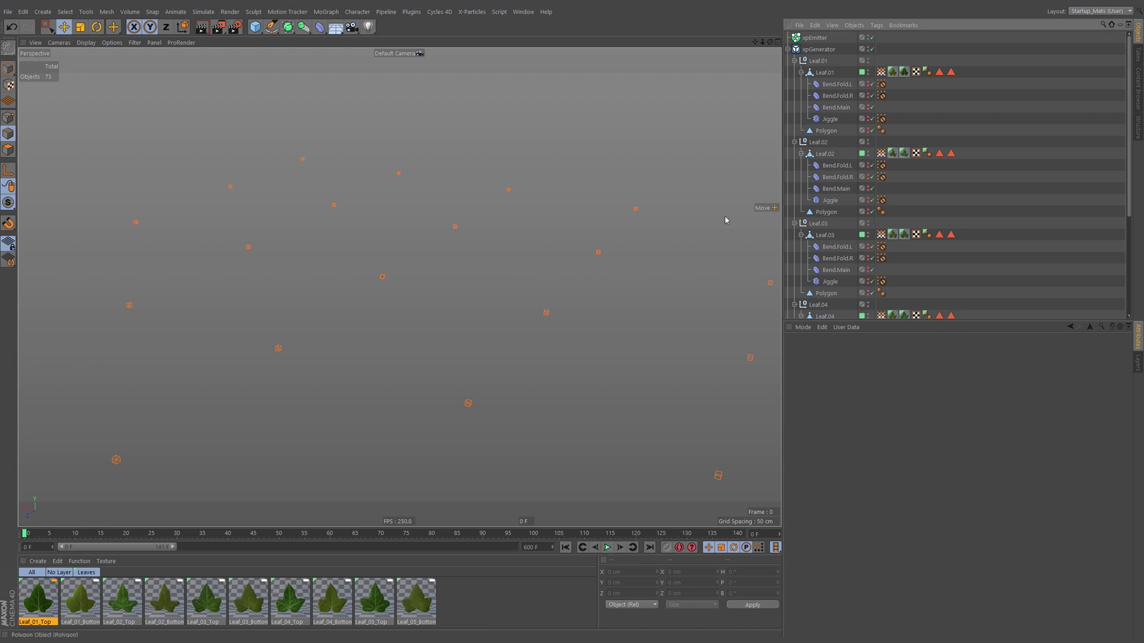
click(607, 547)
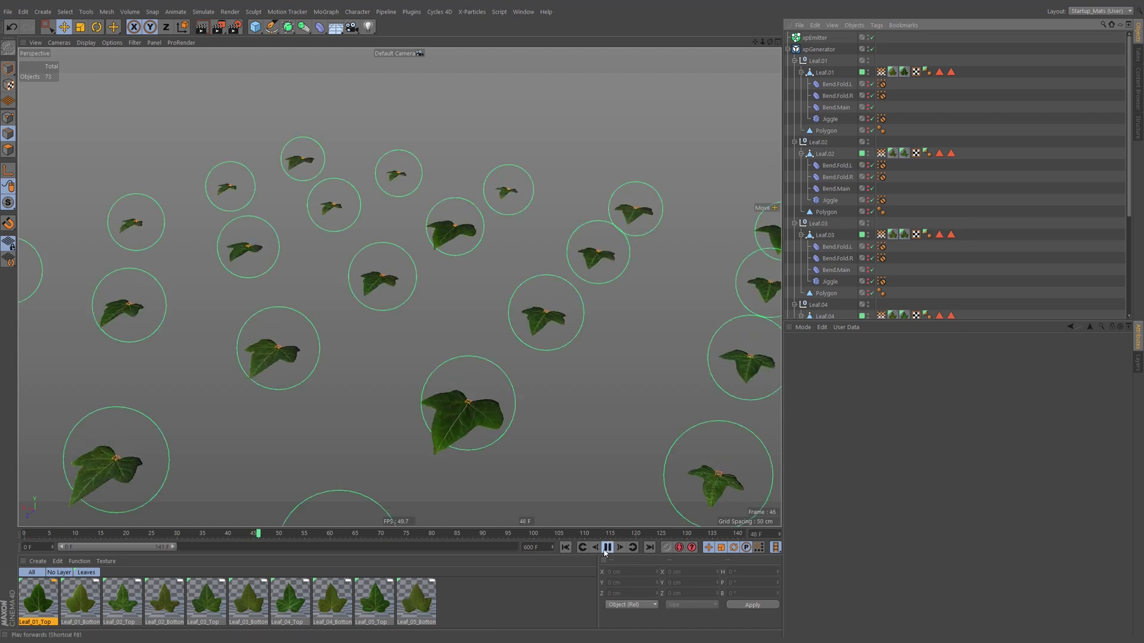
scroll(526, 259, down, 5)
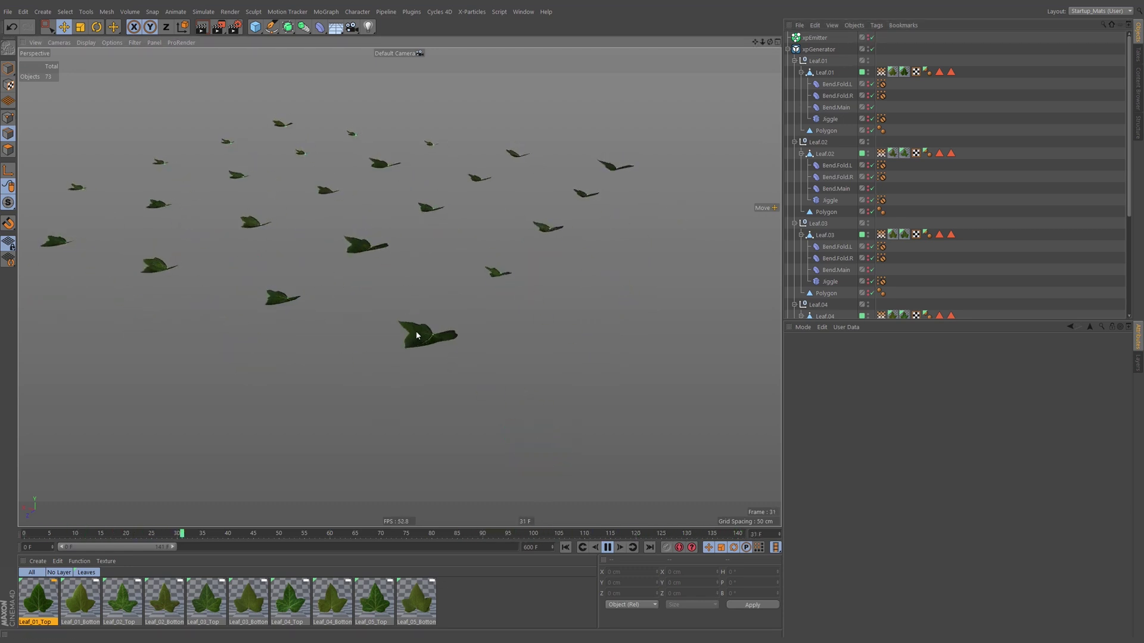
scroll(416, 331, up, 6)
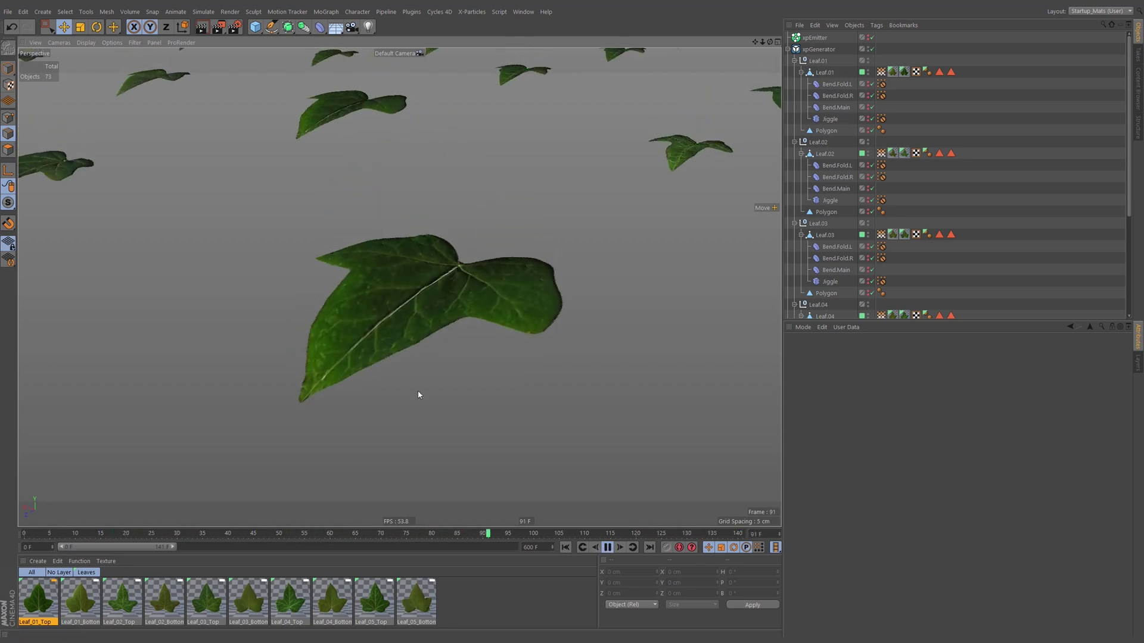
click(607, 547)
click(565, 547)
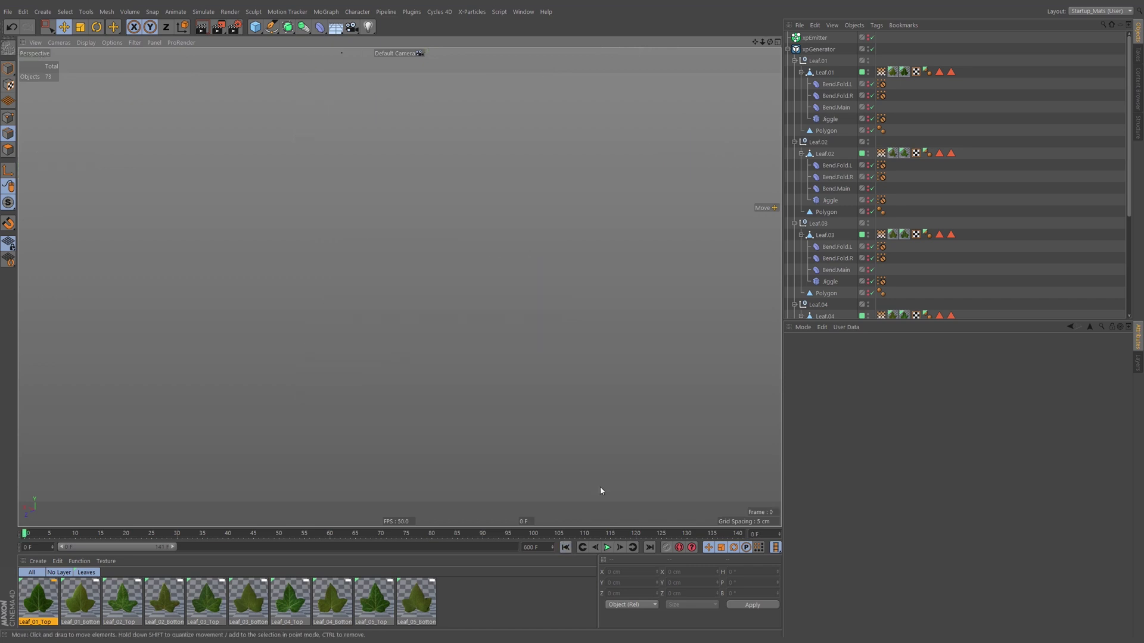
Disable the xpEmitter and xpGenerator objects, and filter the object hierarchy by "Leaf".
click(871, 50)
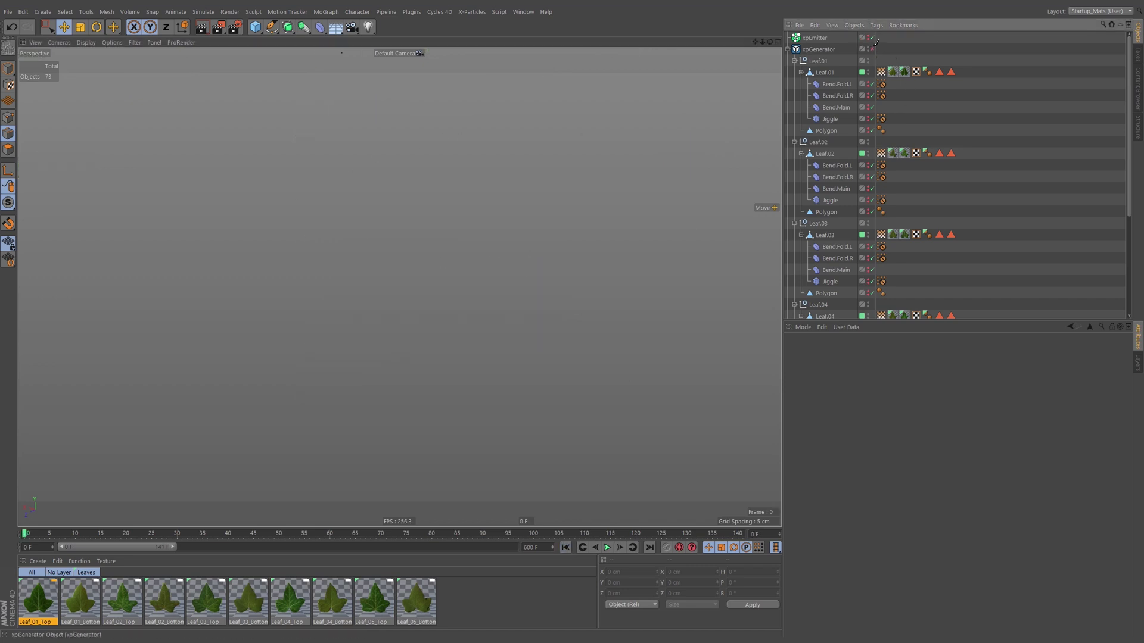
alt+middle_drag(622, 102, 559, 322)
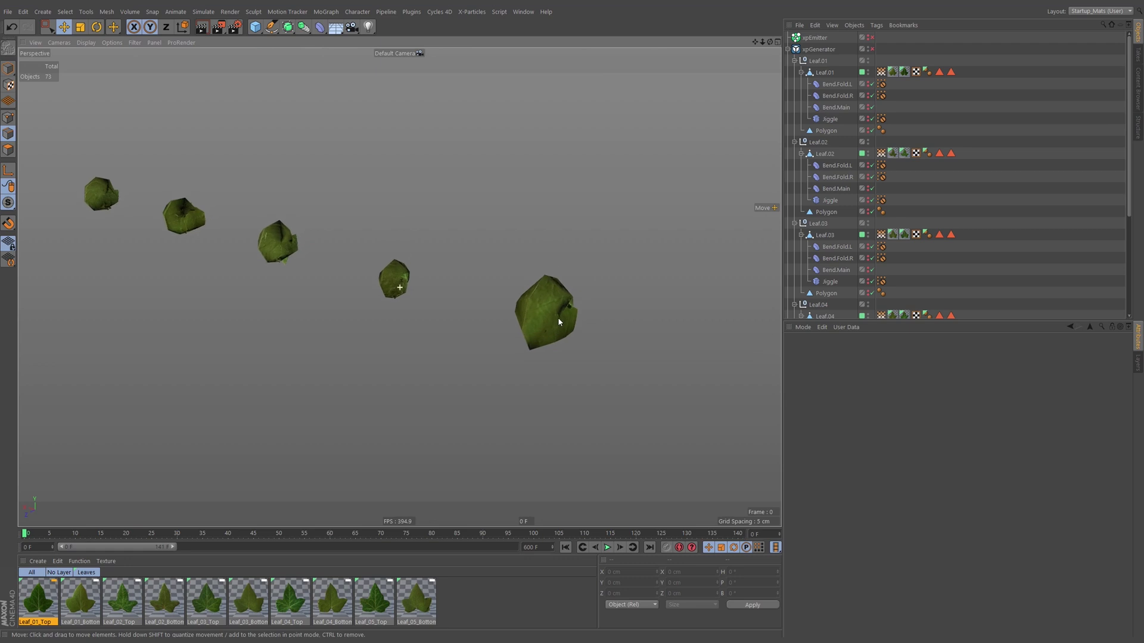
ctrl+click(788, 49)
click(787, 50)
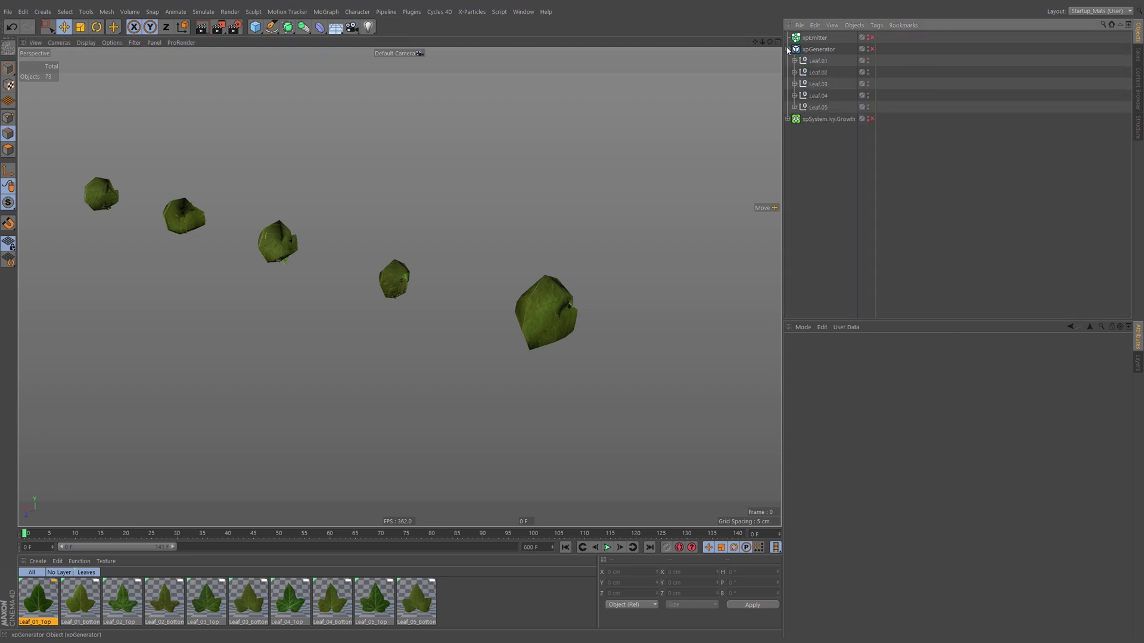
click(788, 50)
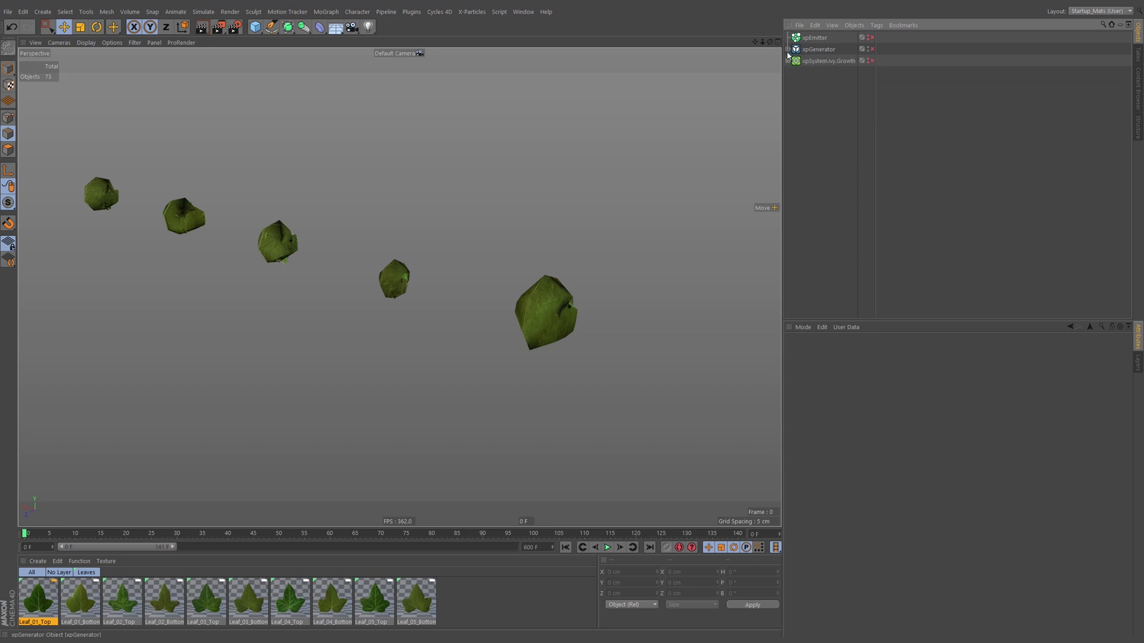
click(1103, 25)
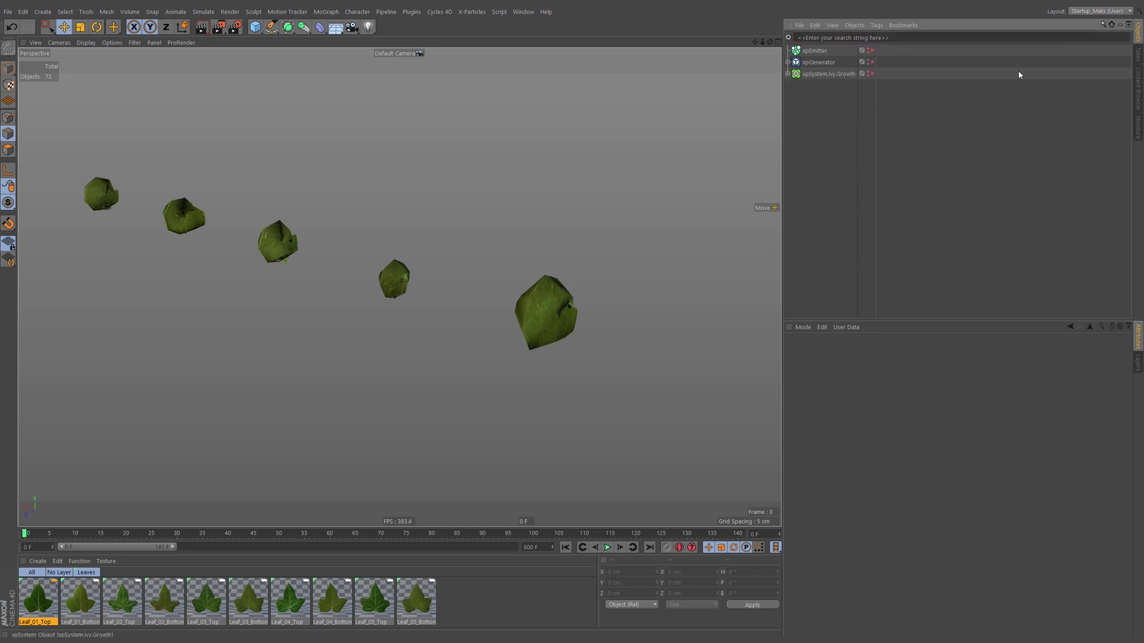
text(Leaf)
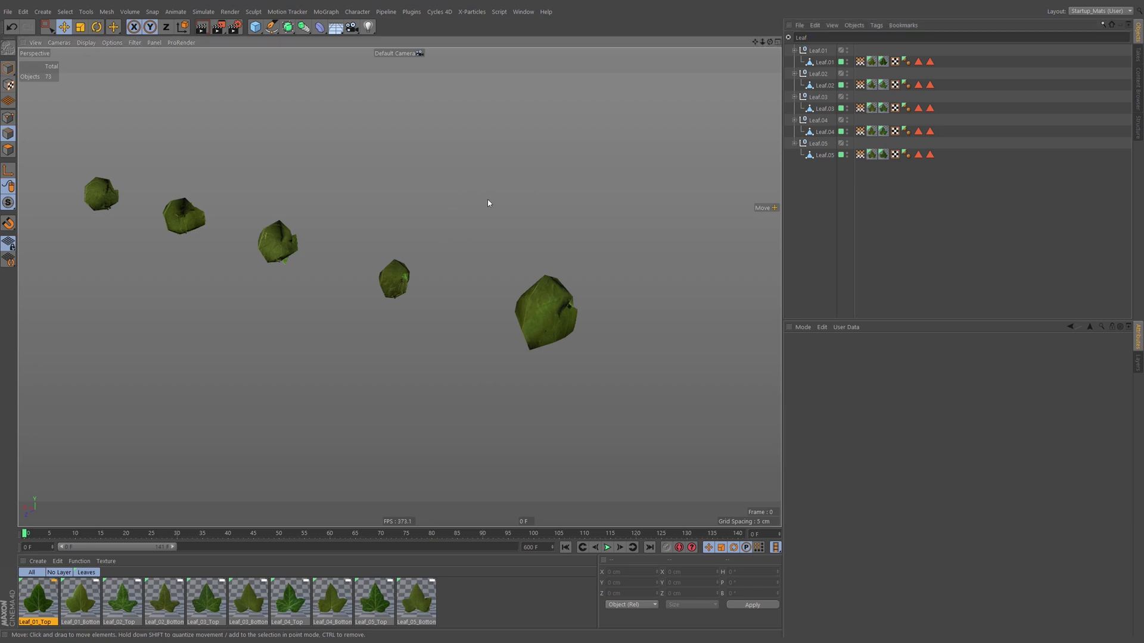
Open the Timeline's dope sheet and load only the polygon objects Leaf.01 to Leaf.05 into it.
key(shift+F3)
drag(597, 193, 395, 75)
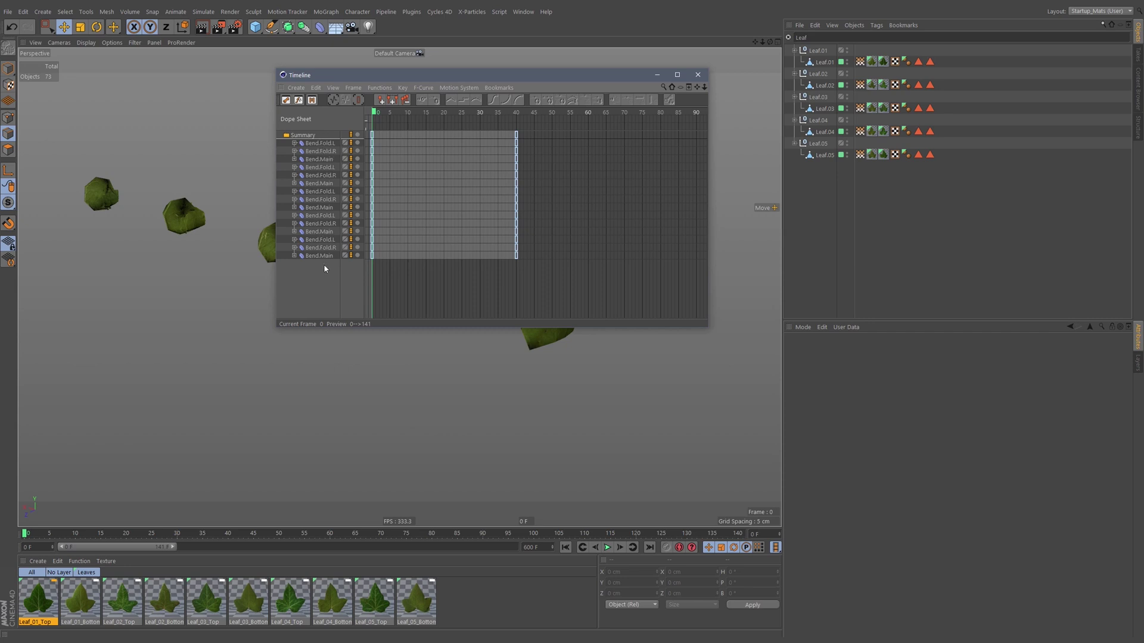
click(333, 88)
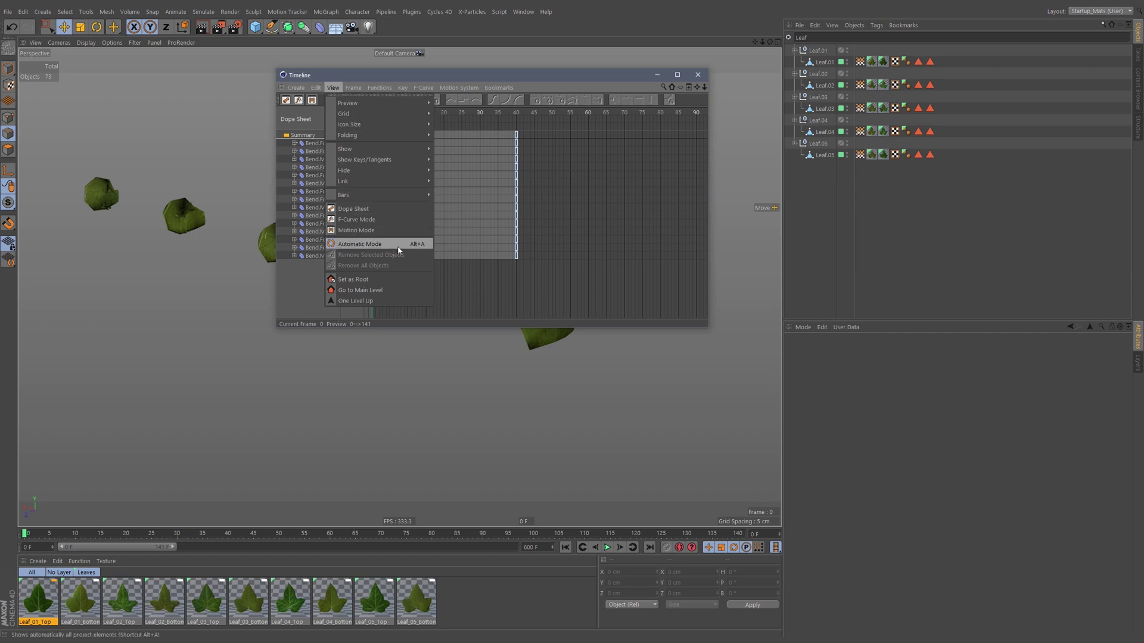
click(327, 275)
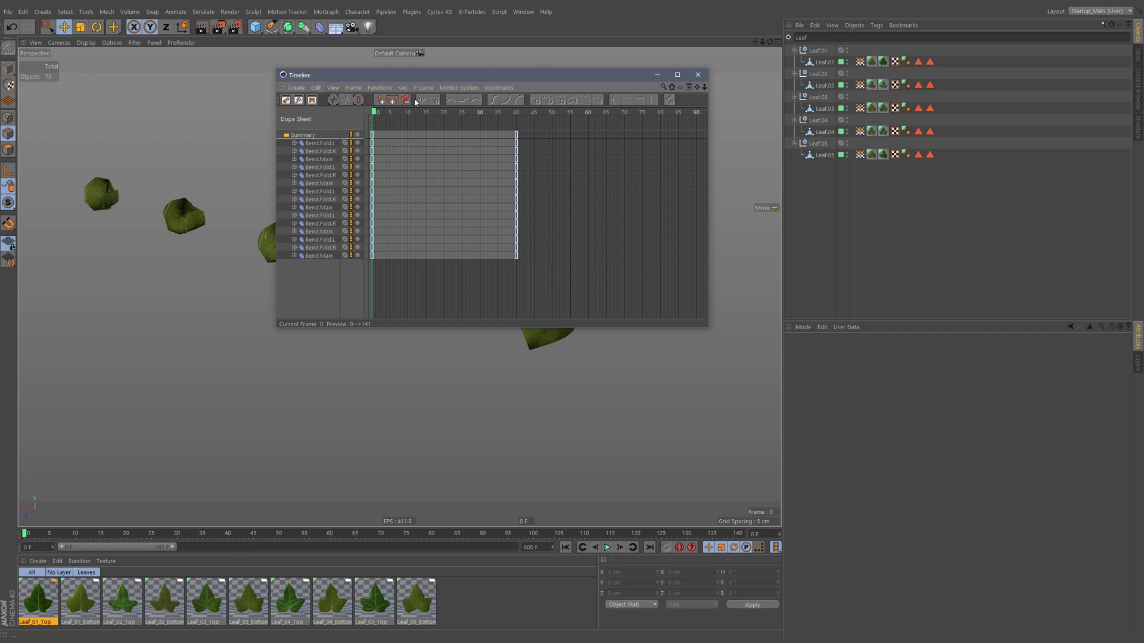
click(828, 61)
ctrl+click(832, 86)
ctrl+click(824, 108)
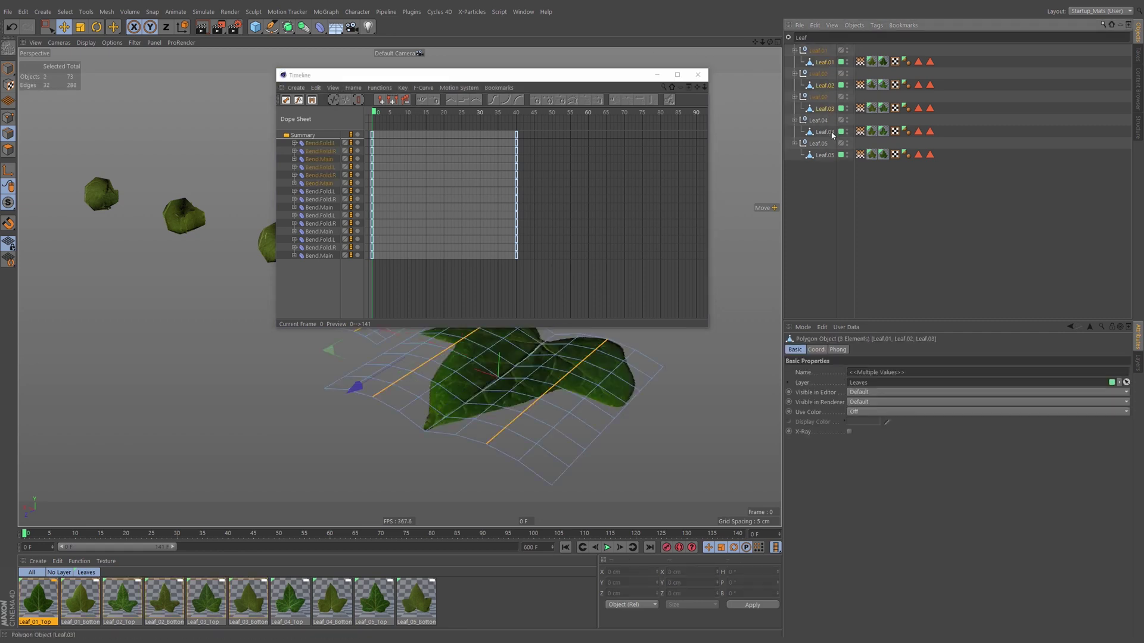
ctrl+click(824, 132)
ctrl+click(825, 155)
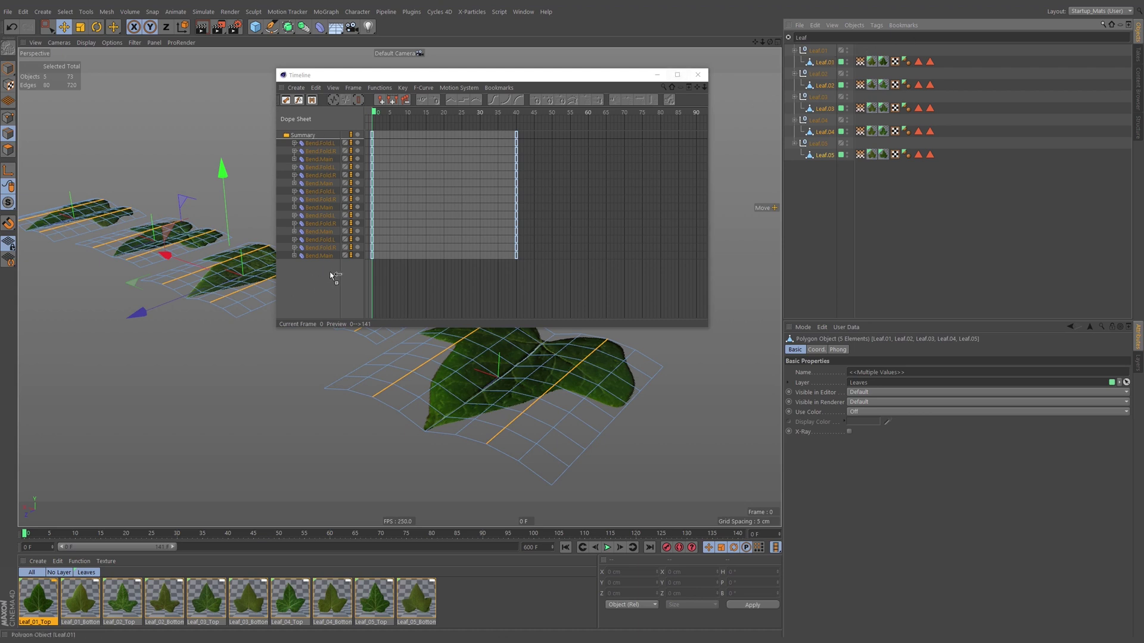
drag(332, 275, 334, 290)
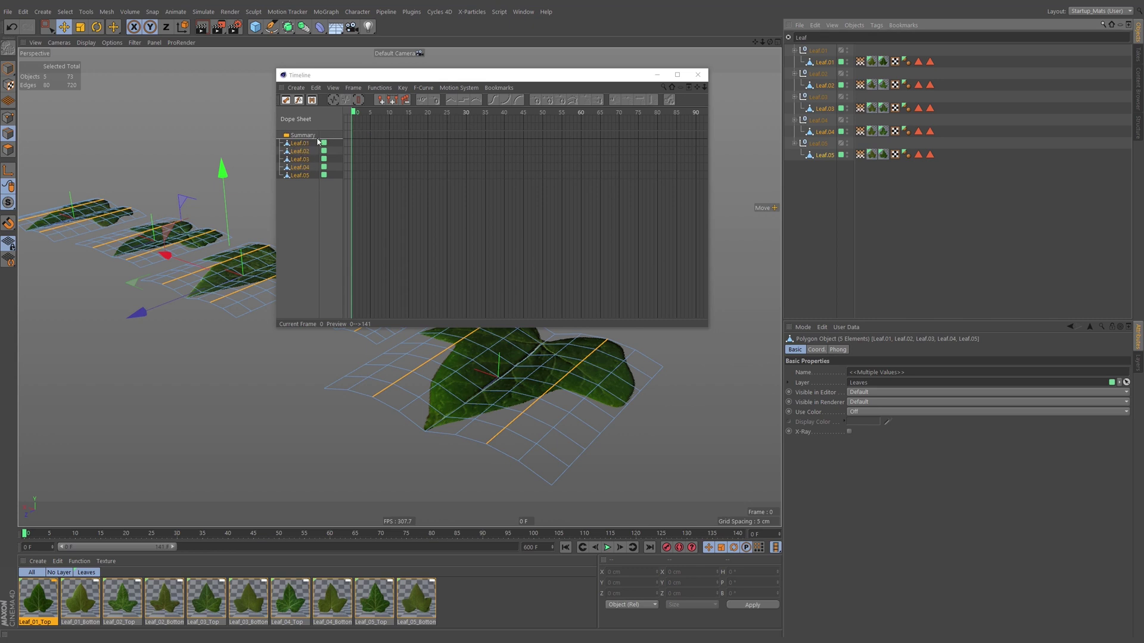
Bake the five leaves as copies up to frame 120 with PLA included, and close the Timeline.
click(379, 88)
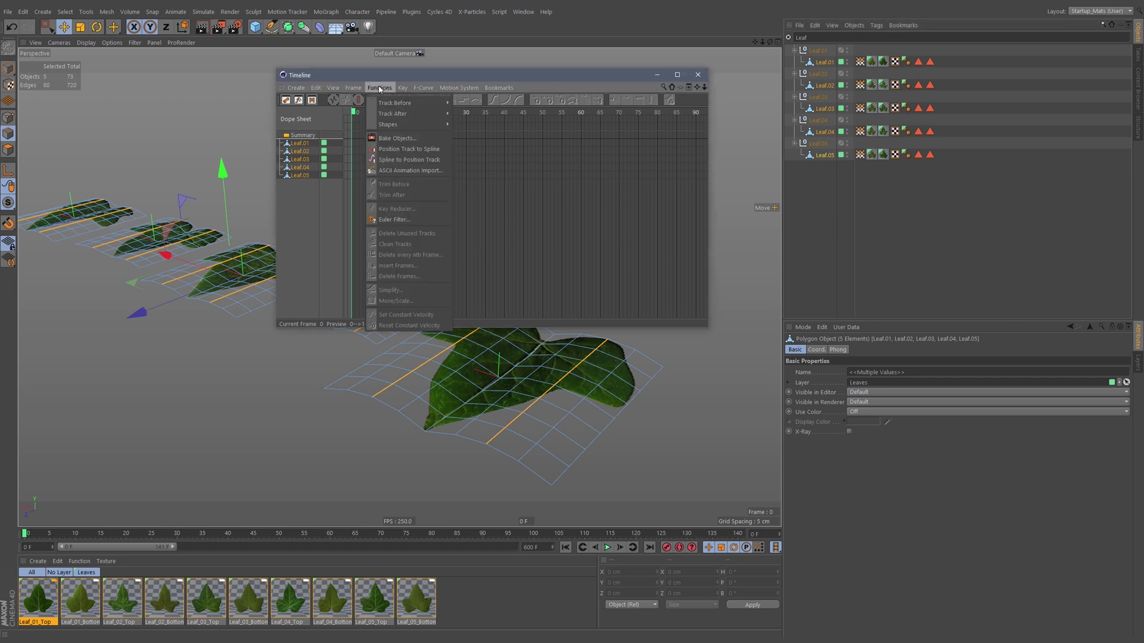
click(420, 139)
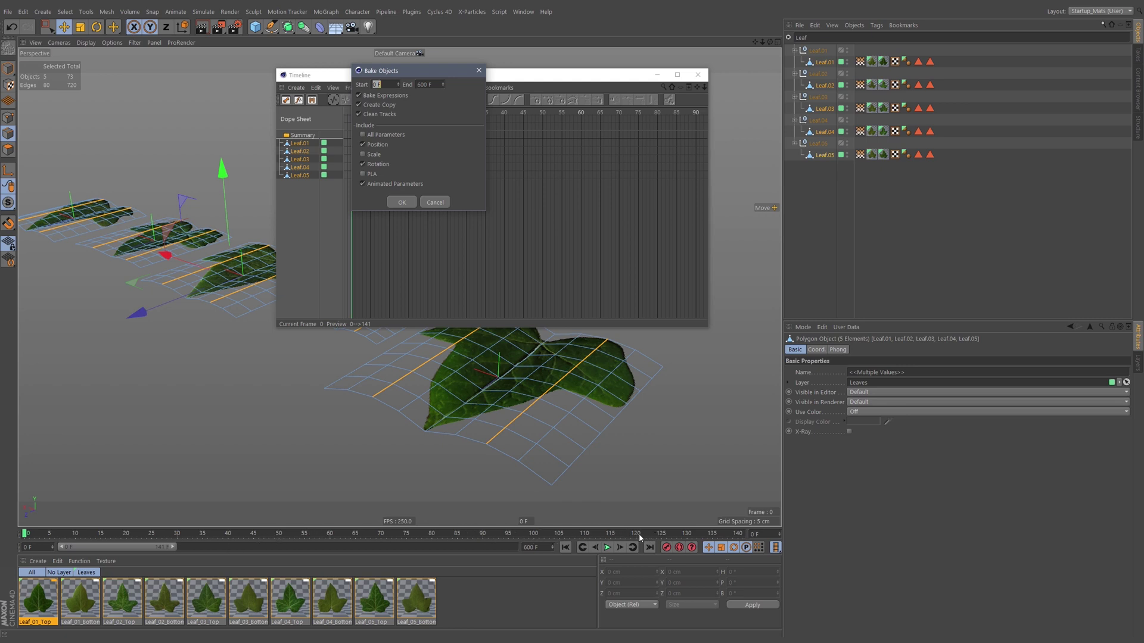
click(435, 84)
text(120)
click(368, 175)
click(398, 203)
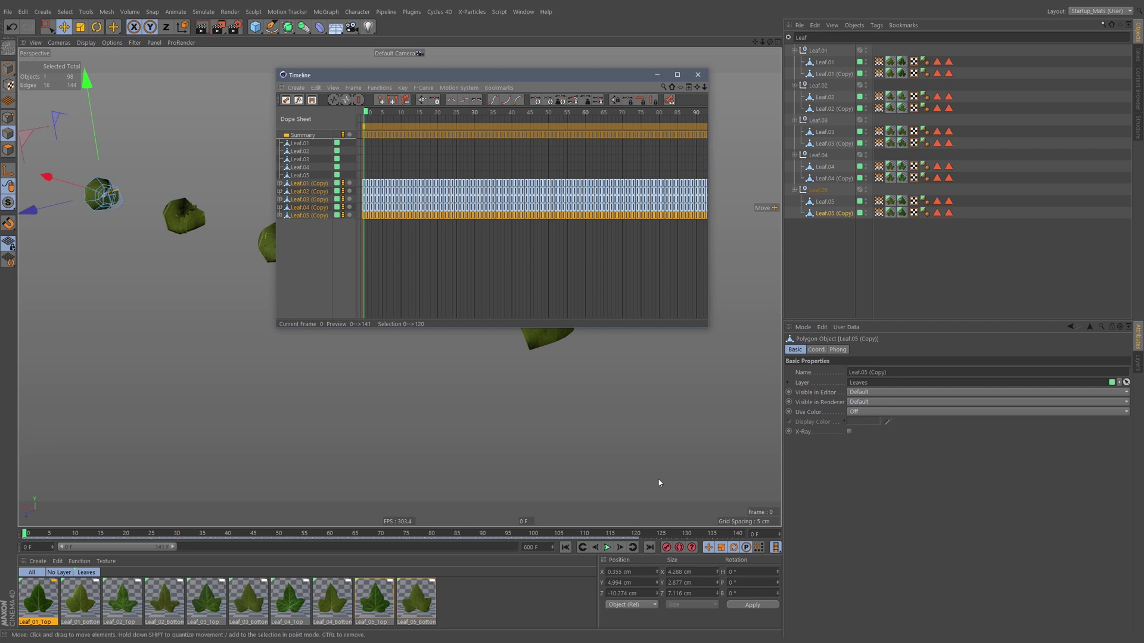
click(697, 75)
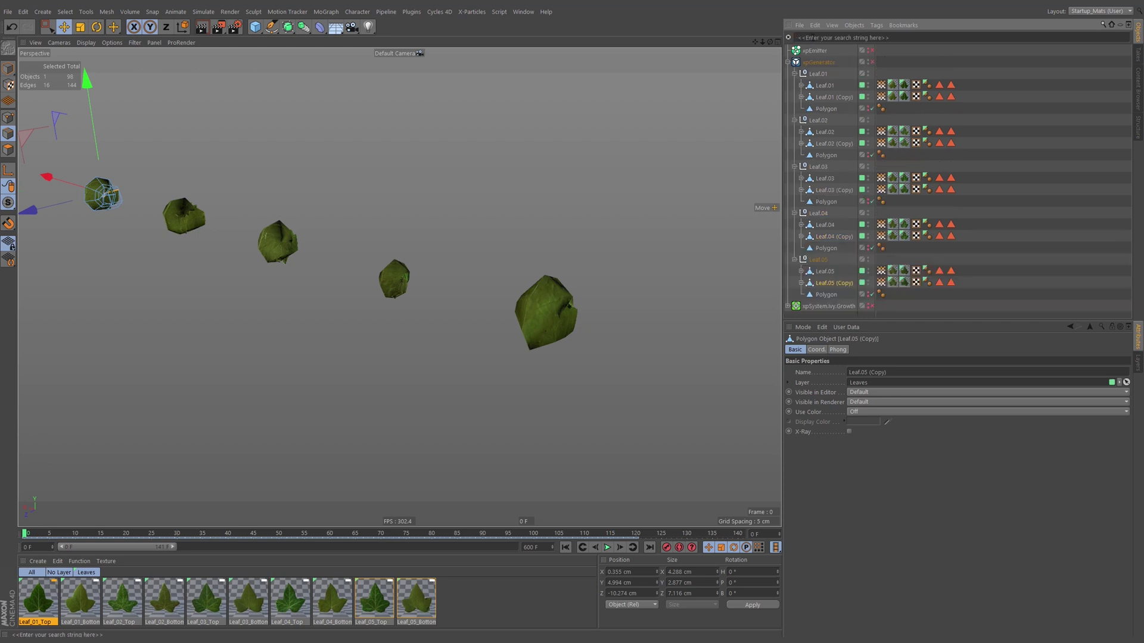
Clear the object filter and compare the deformers under Leaf.01 with those under its baked copy.
key(Escape)
click(801, 97)
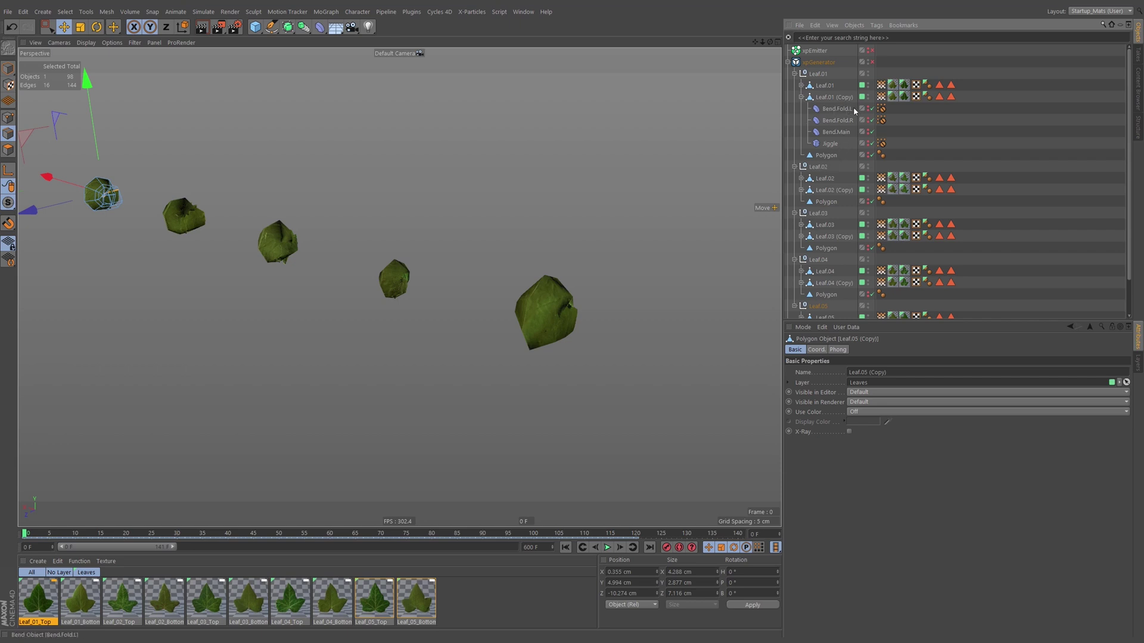
click(801, 87)
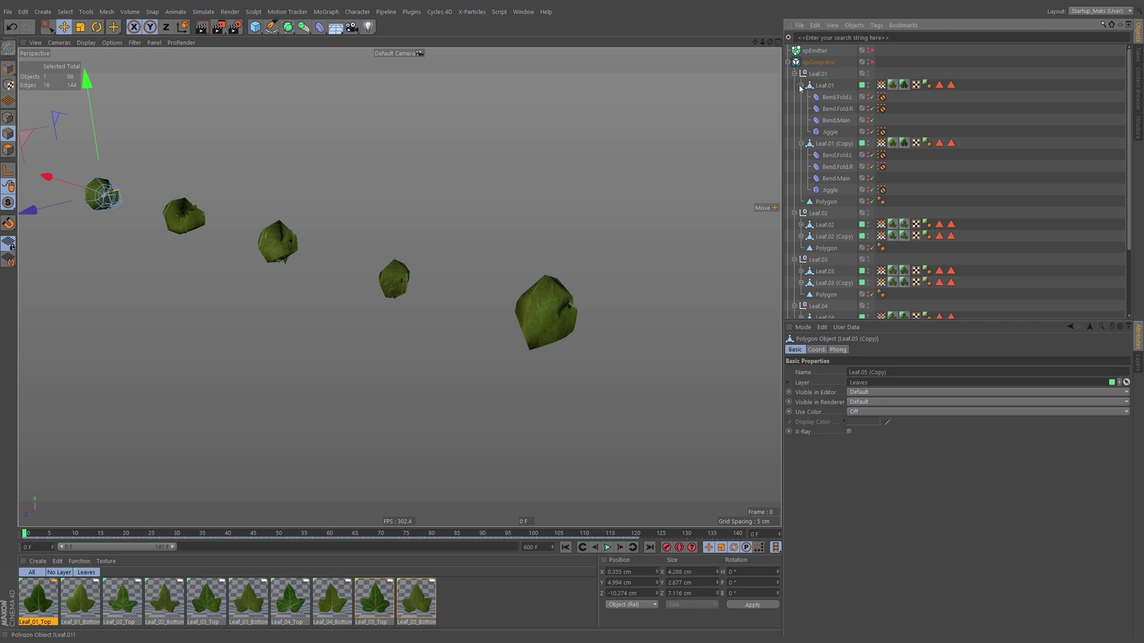
key(ctrl+shift+a)
click(802, 87)
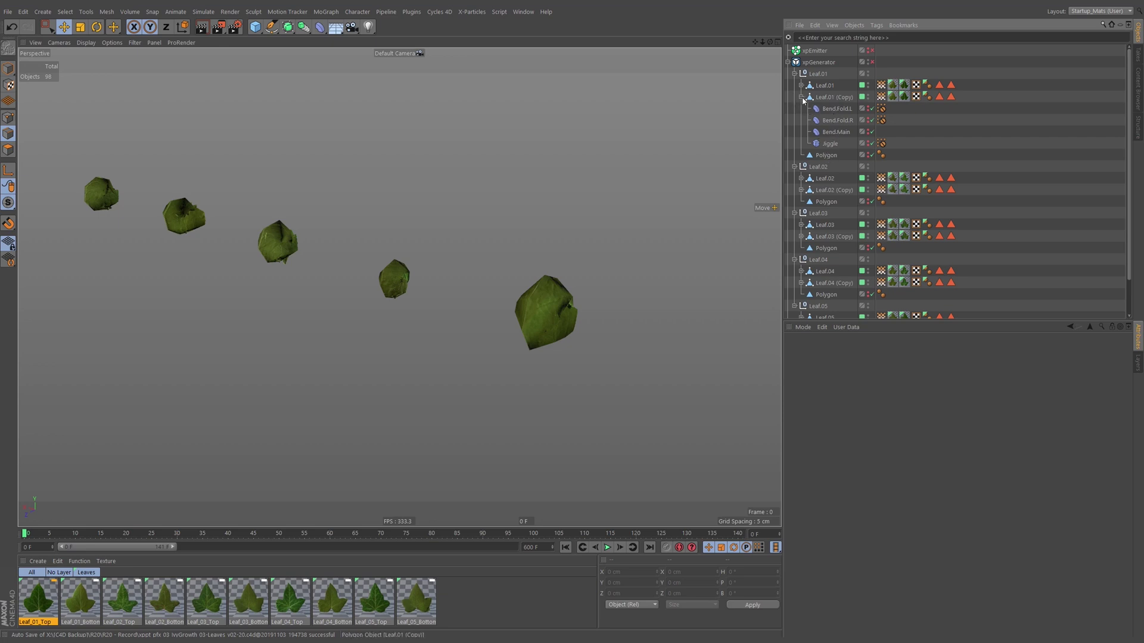
Delete the bend and Jiggle deformers under the baked copies of all five leaves, keeping the copies themselves.
middle_click(840, 99)
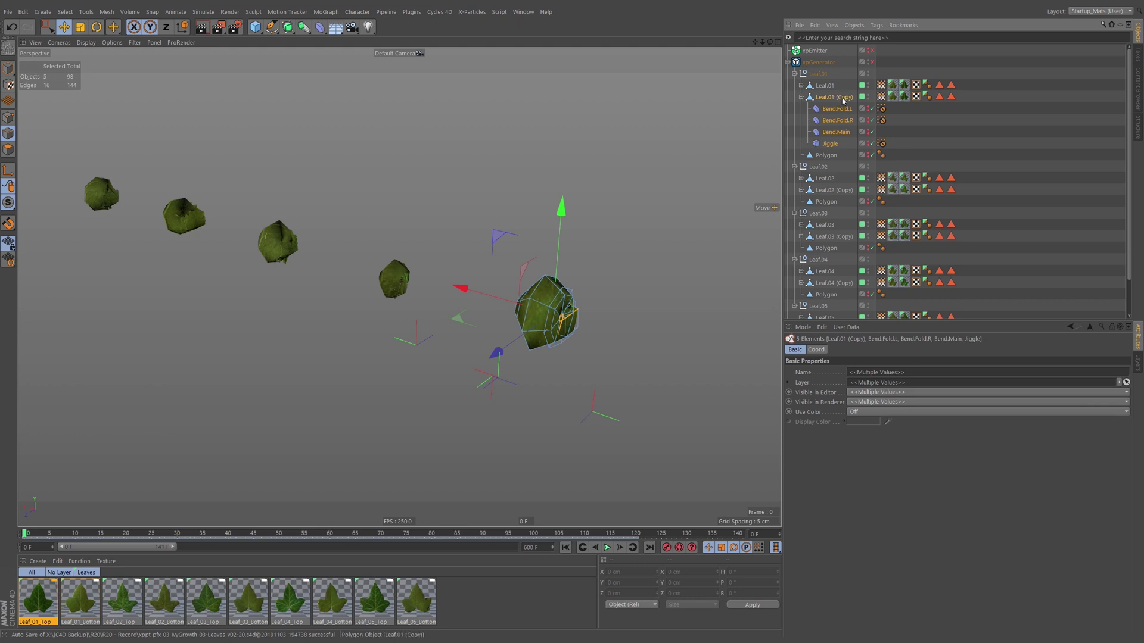
ctrl+click(839, 100)
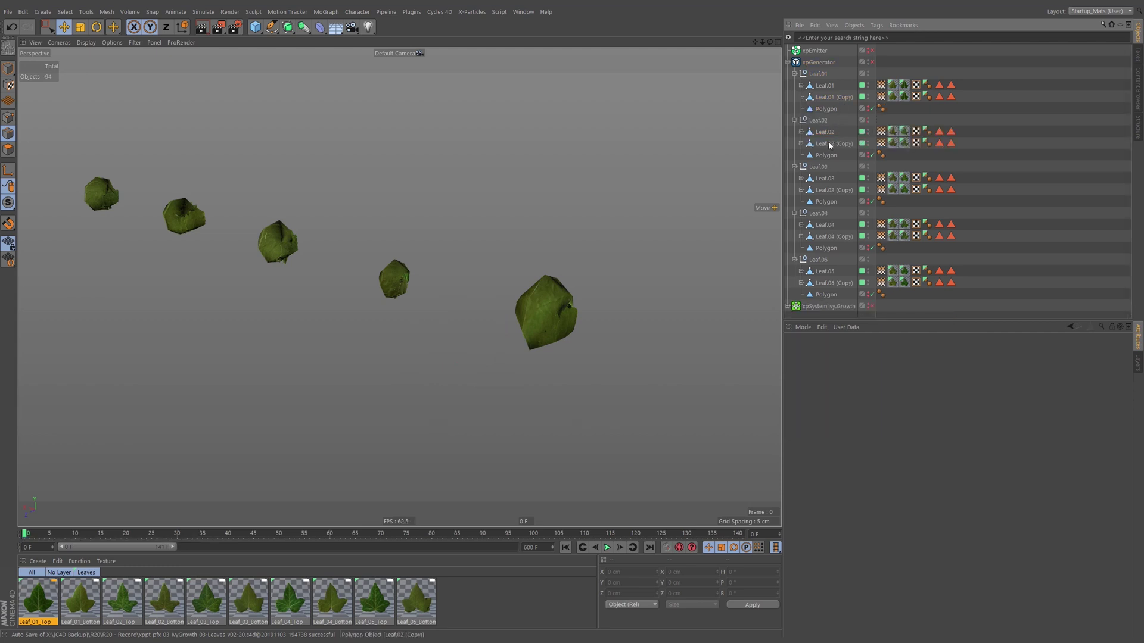
middle_click(835, 145)
ctrl+click(835, 146)
middle_click(834, 190)
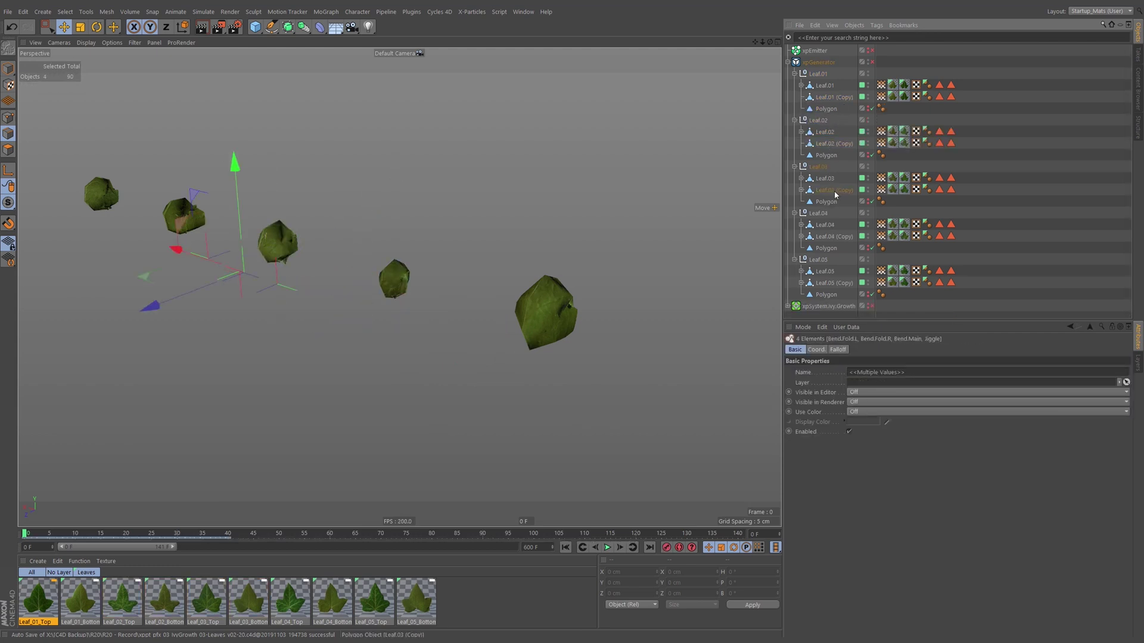
middle_click(834, 237)
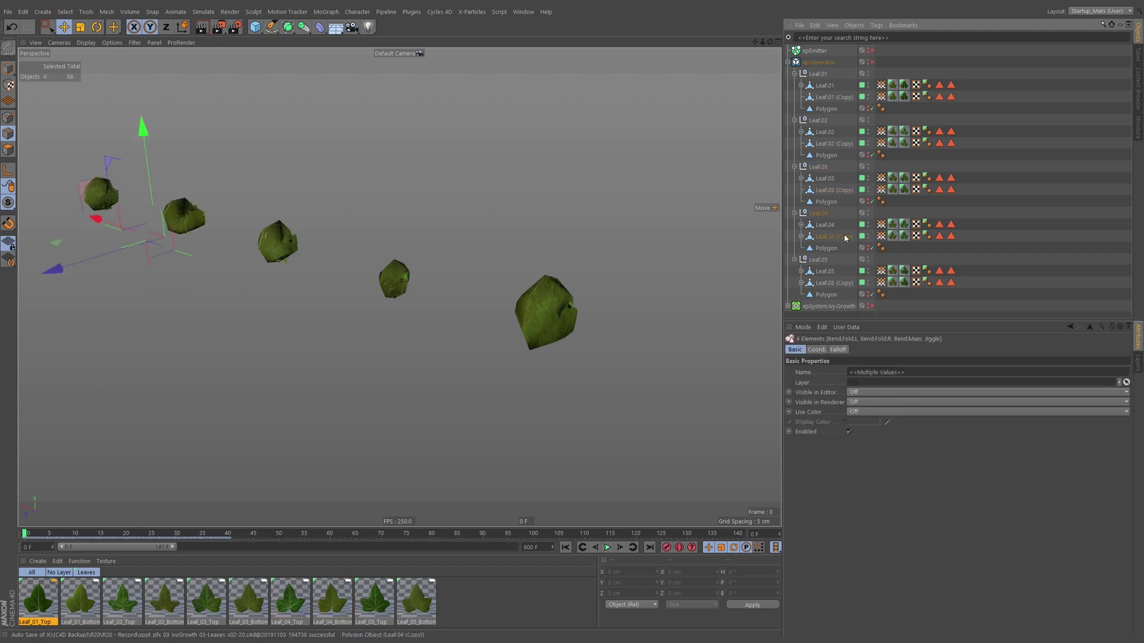
middle_click(834, 284)
ctrl+click(837, 283)
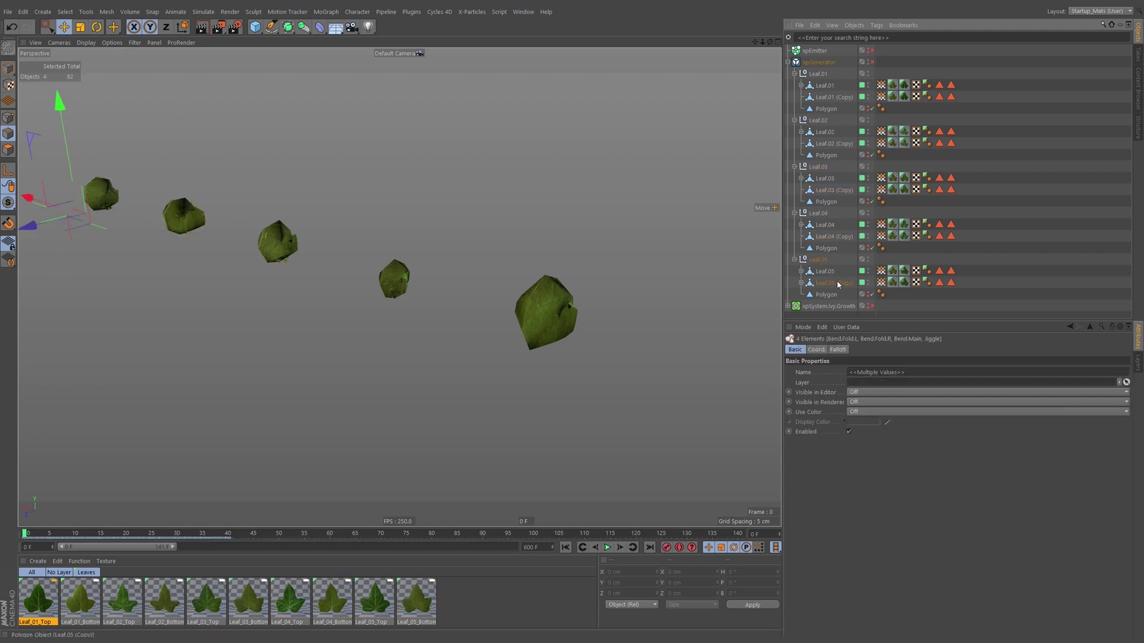
ctrl+middle_click(834, 284)
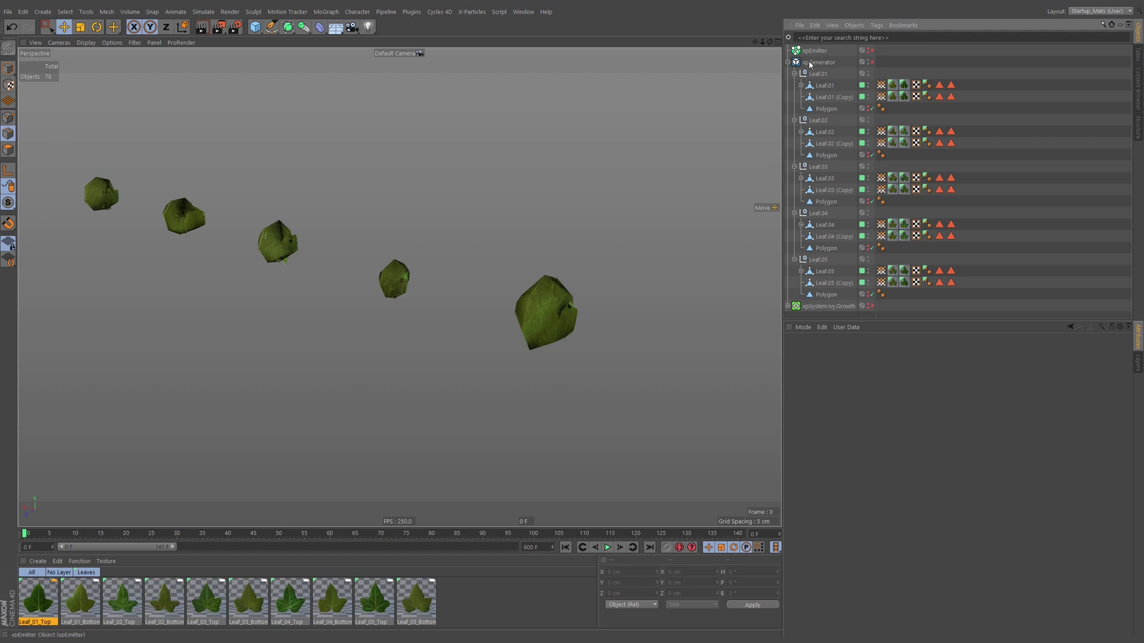
Move the original Leaf.01 to Leaf.05 polygon objects out of xpGenerator and group them in a null.
click(826, 85)
ctrl+click(826, 132)
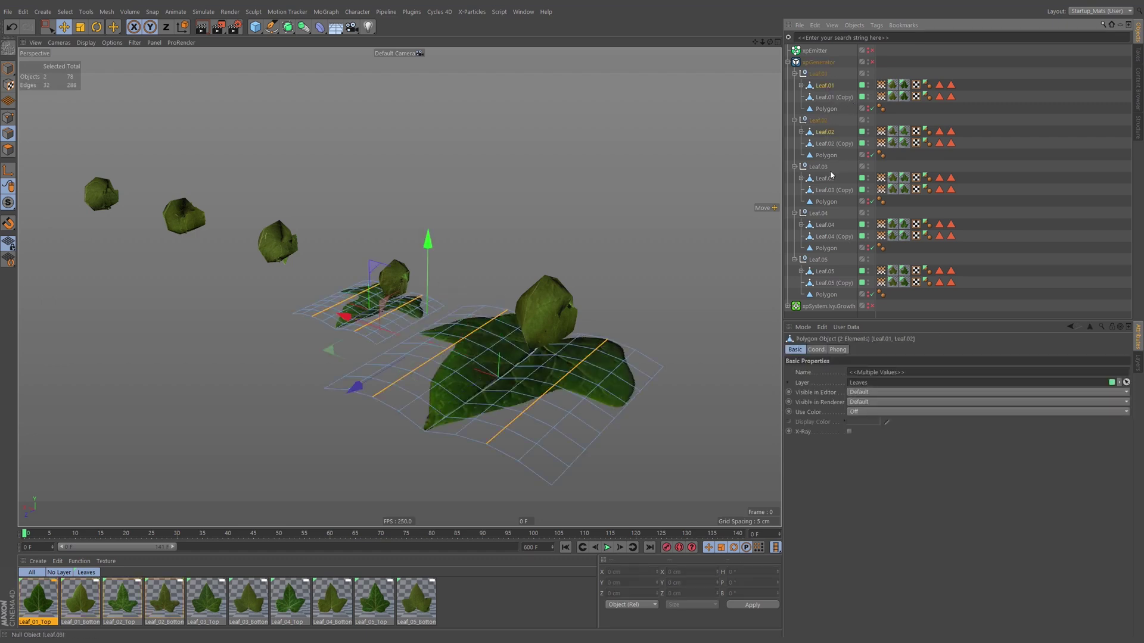
ctrl+click(826, 178)
ctrl+click(828, 225)
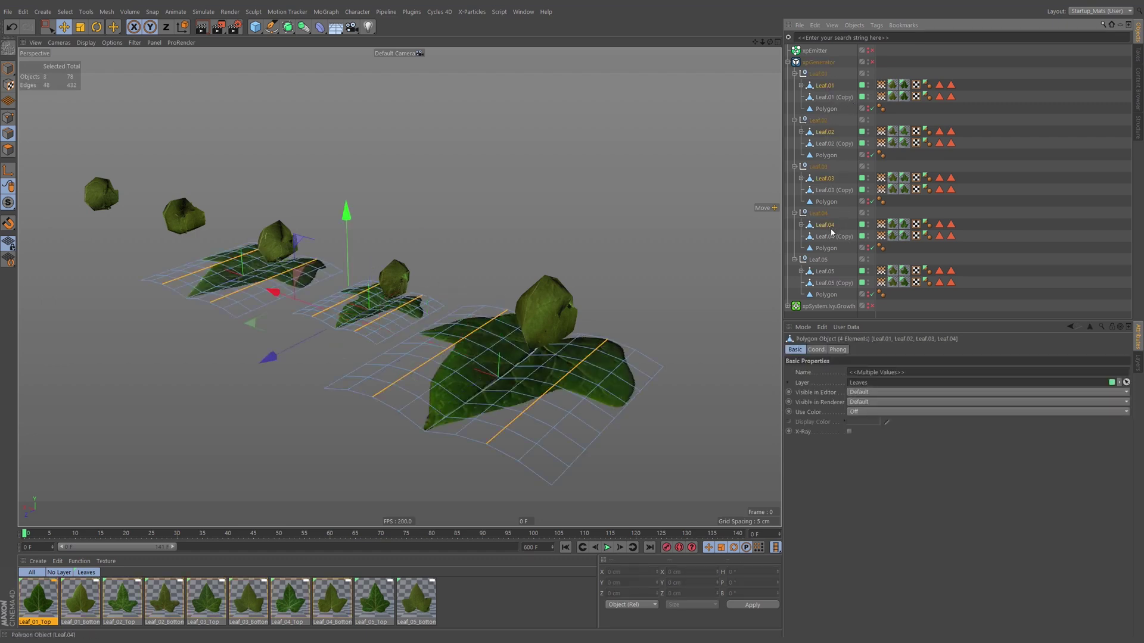
ctrl+click(826, 271)
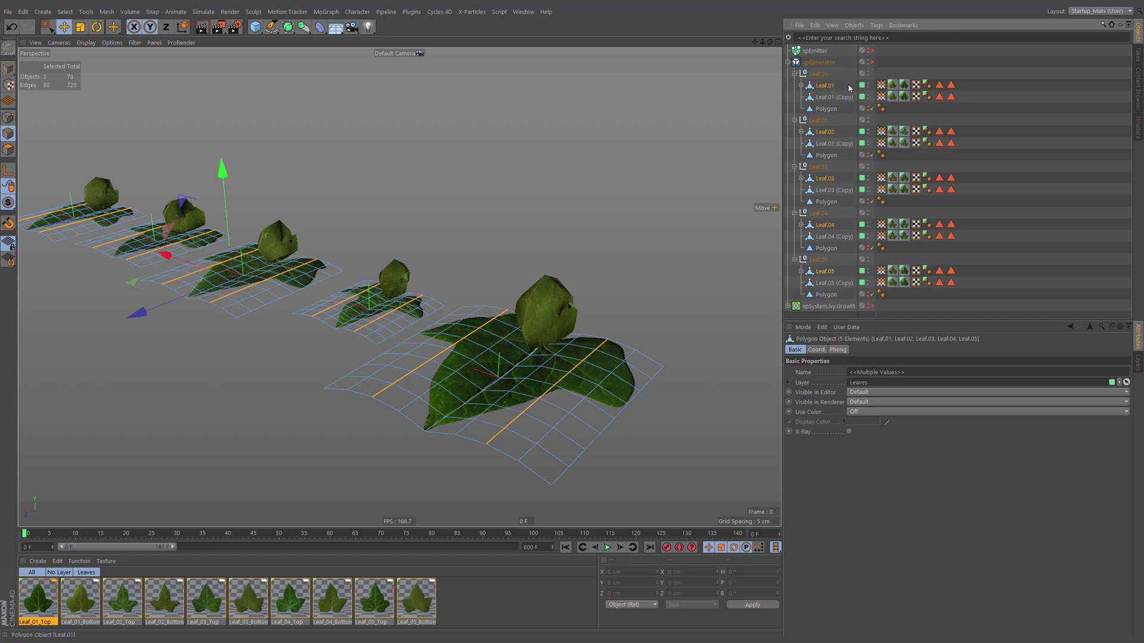
drag(826, 65, 822, 67)
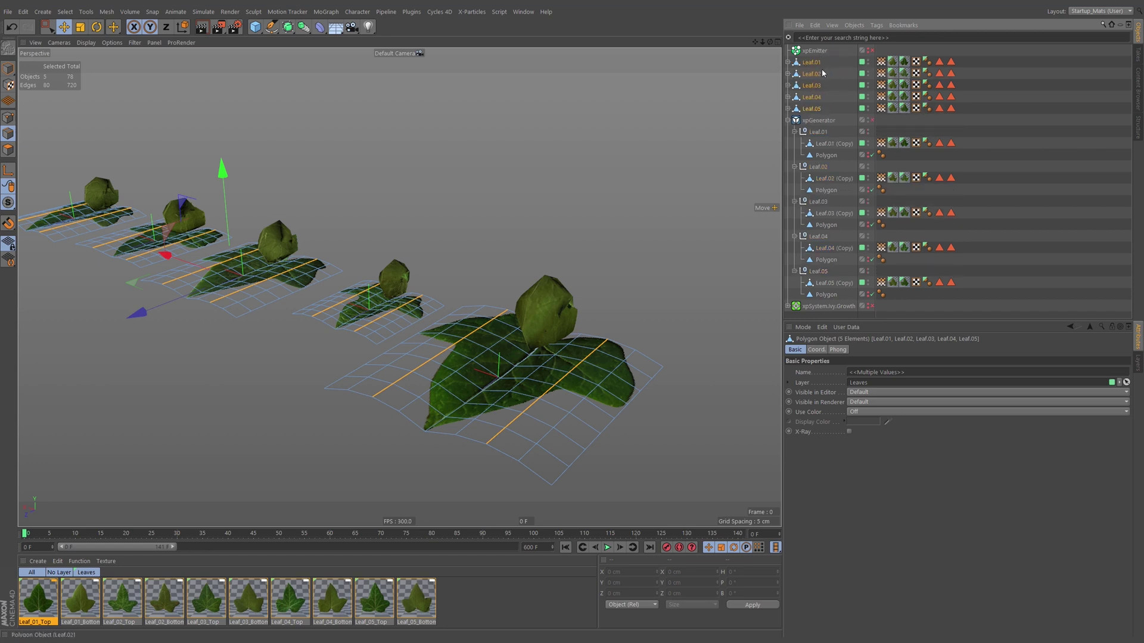
key(alt+g)
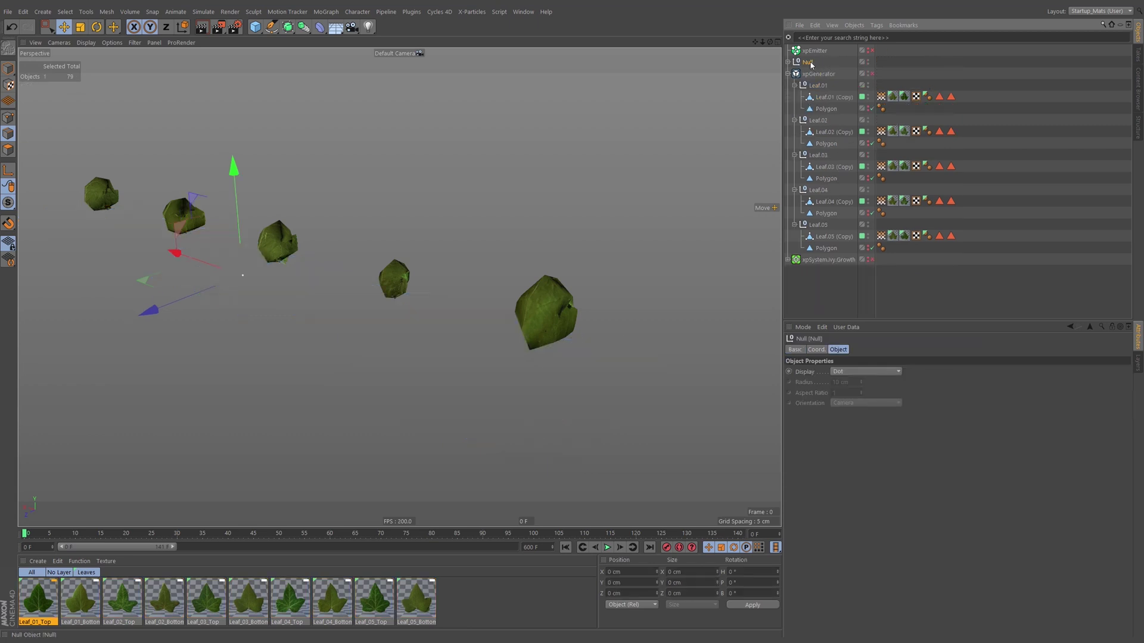
Rename the null holding the original leaves to Leaf Rigs and move it below xpGenerator in the object hierarchy.
double_click(810, 62)
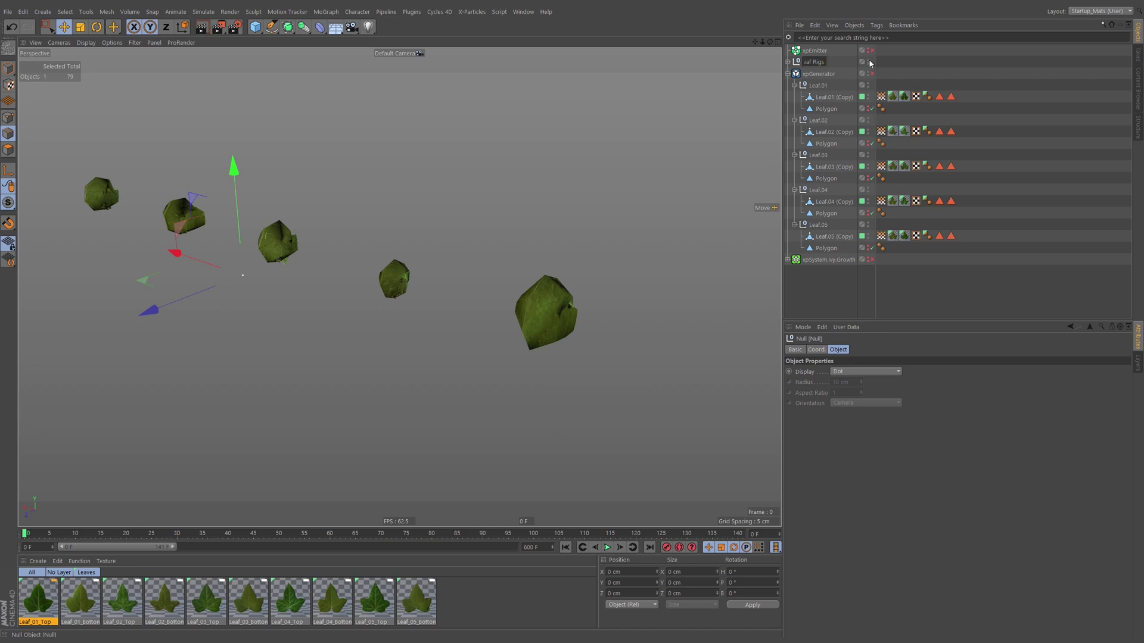
key(Return)
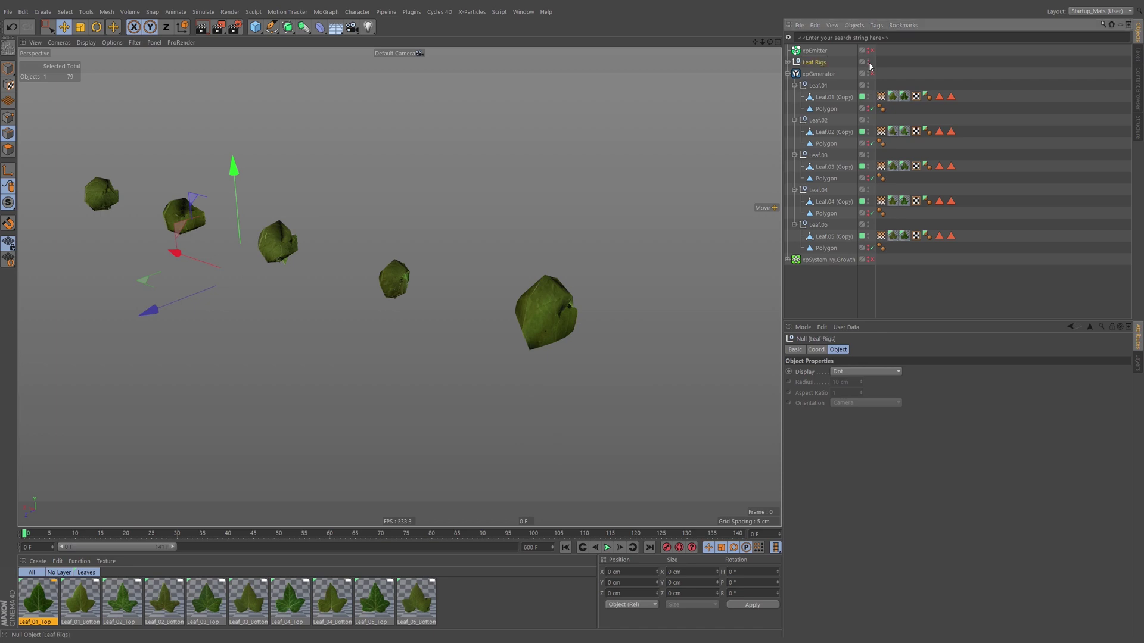
drag(813, 63, 825, 256)
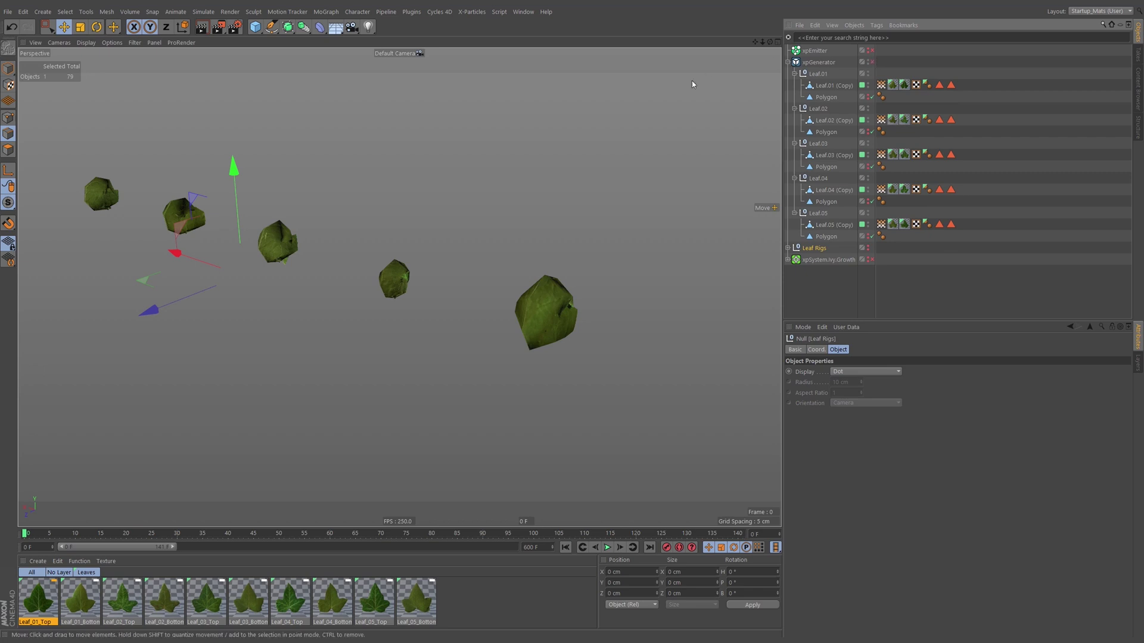
Play the animation and examine the points of Leaf.01 (Copy) as the baked leaf unfolds.
click(608, 548)
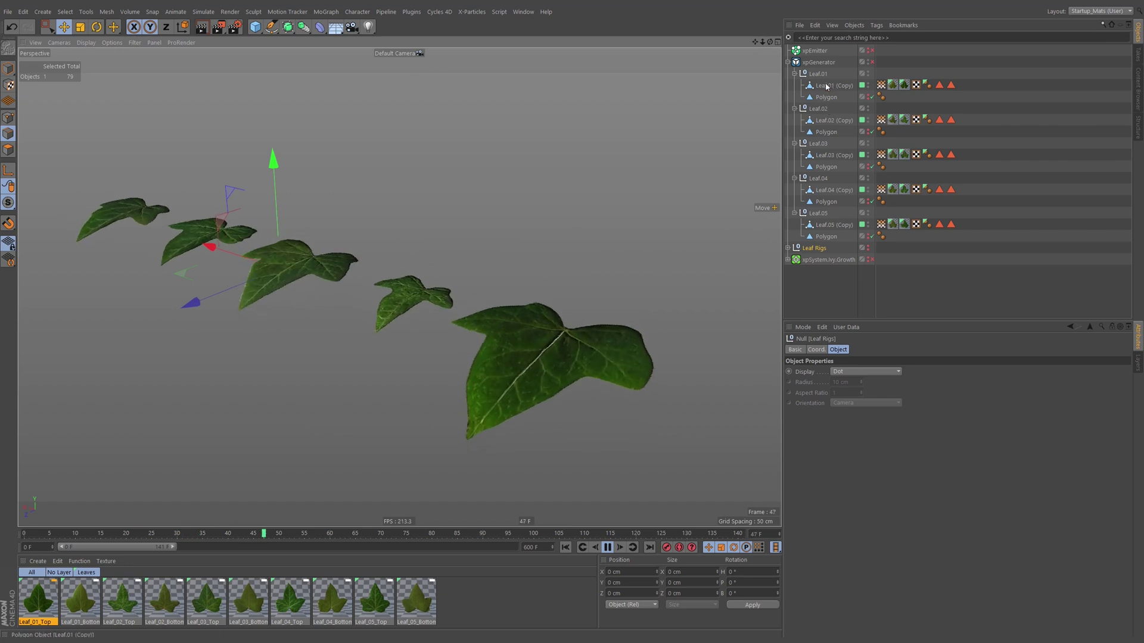
click(844, 87)
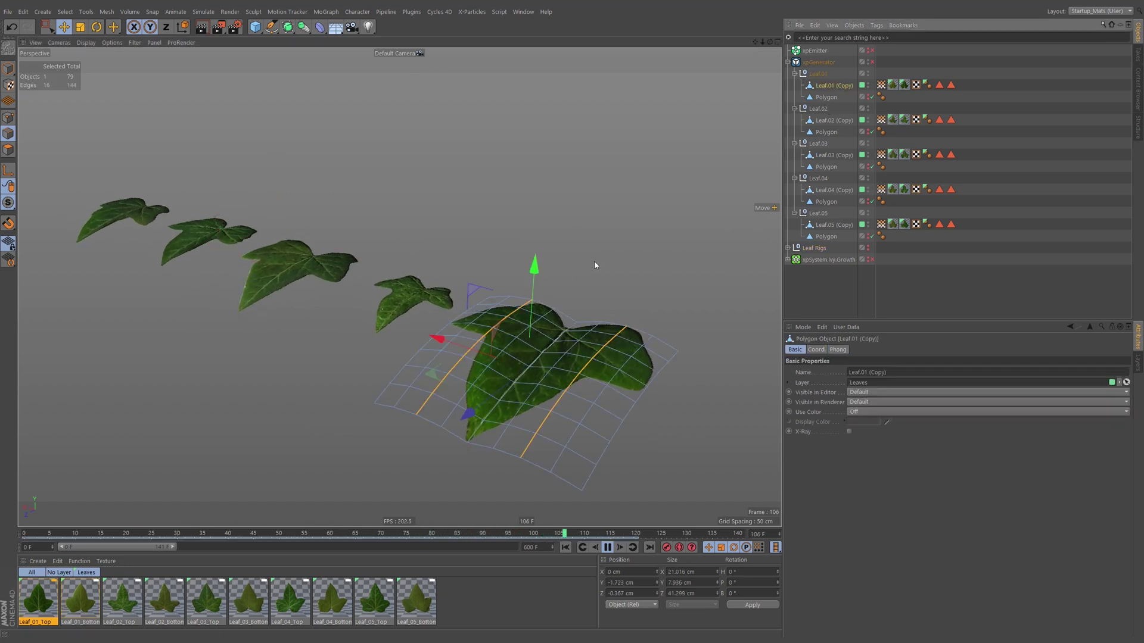
click(8, 118)
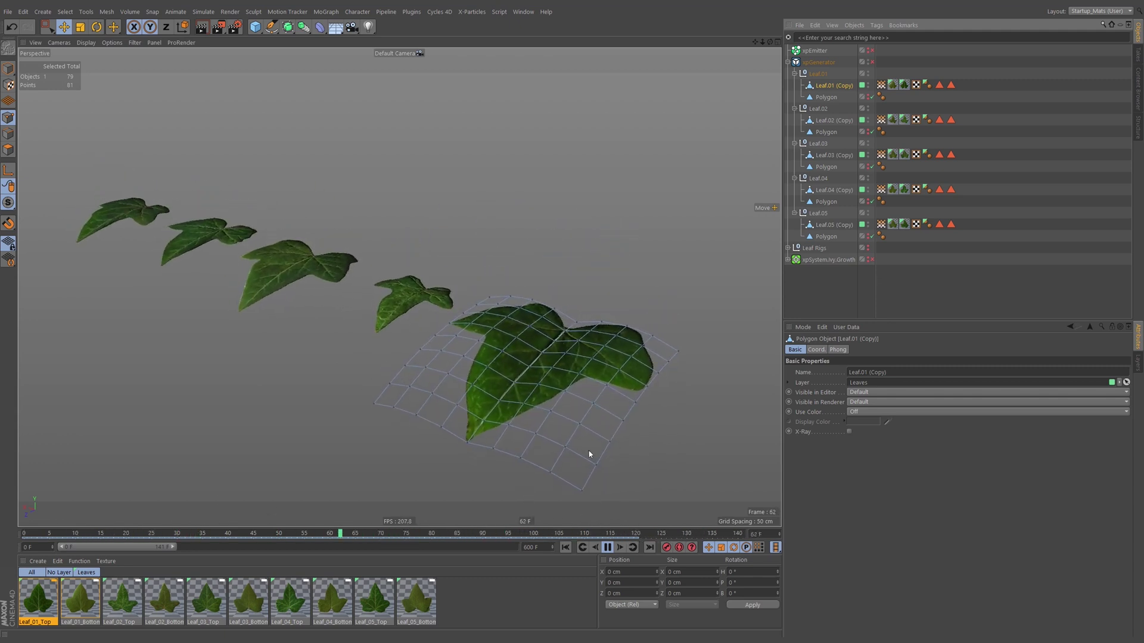
click(607, 548)
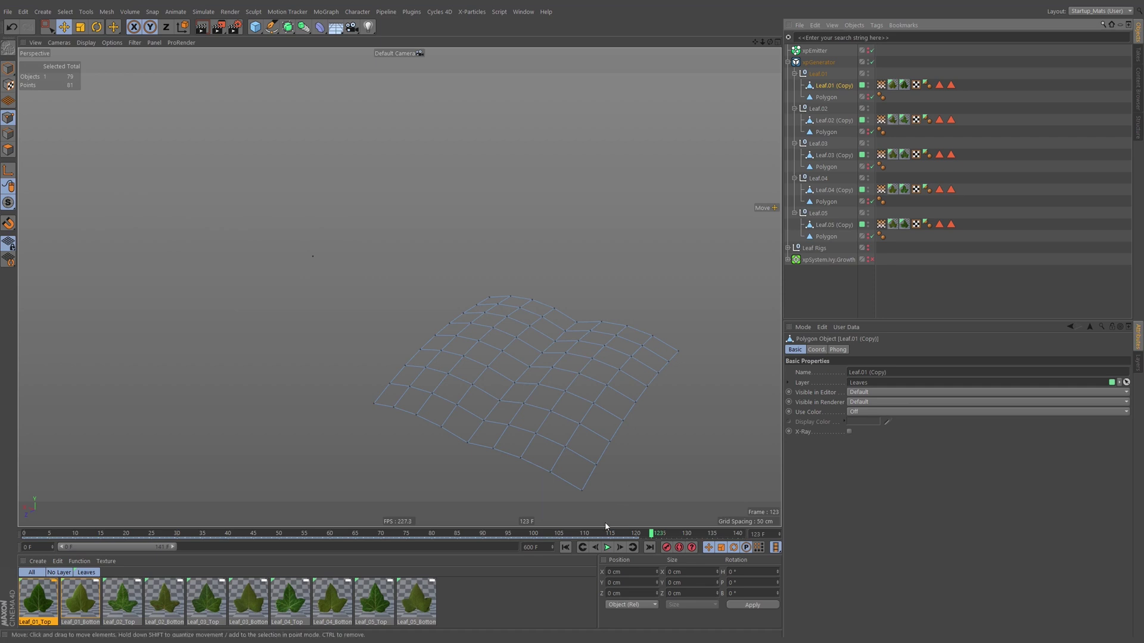
Replay the animation from the start with xpEmitter and xpGenerator enabled, examining the unfolding of the emitted leaves up close and from afar.
click(565, 547)
click(1021, 107)
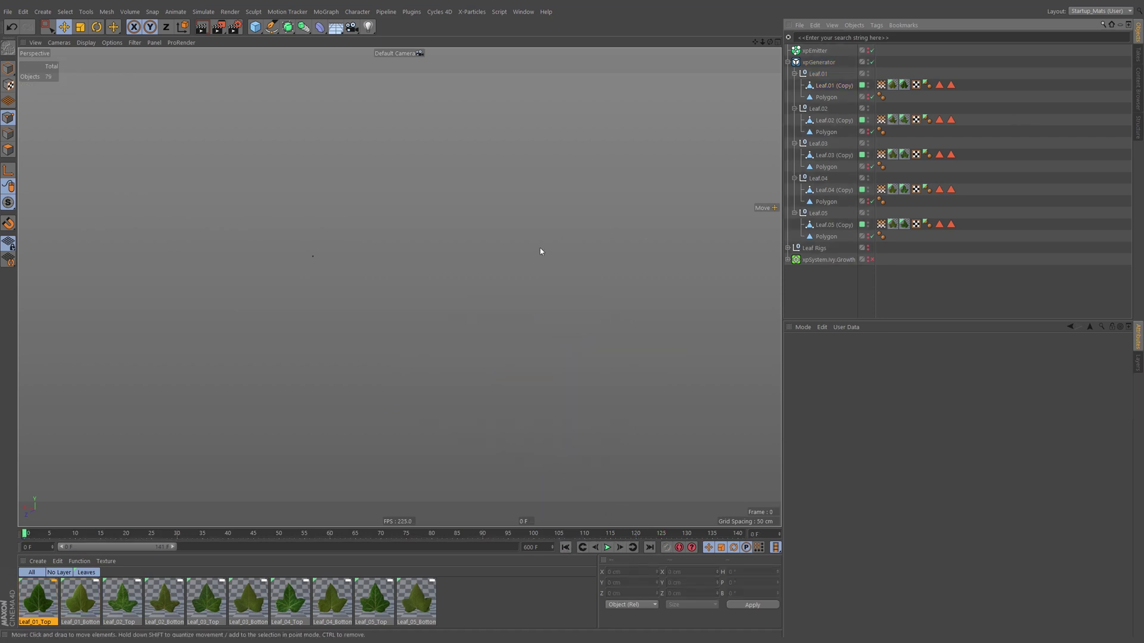
click(612, 550)
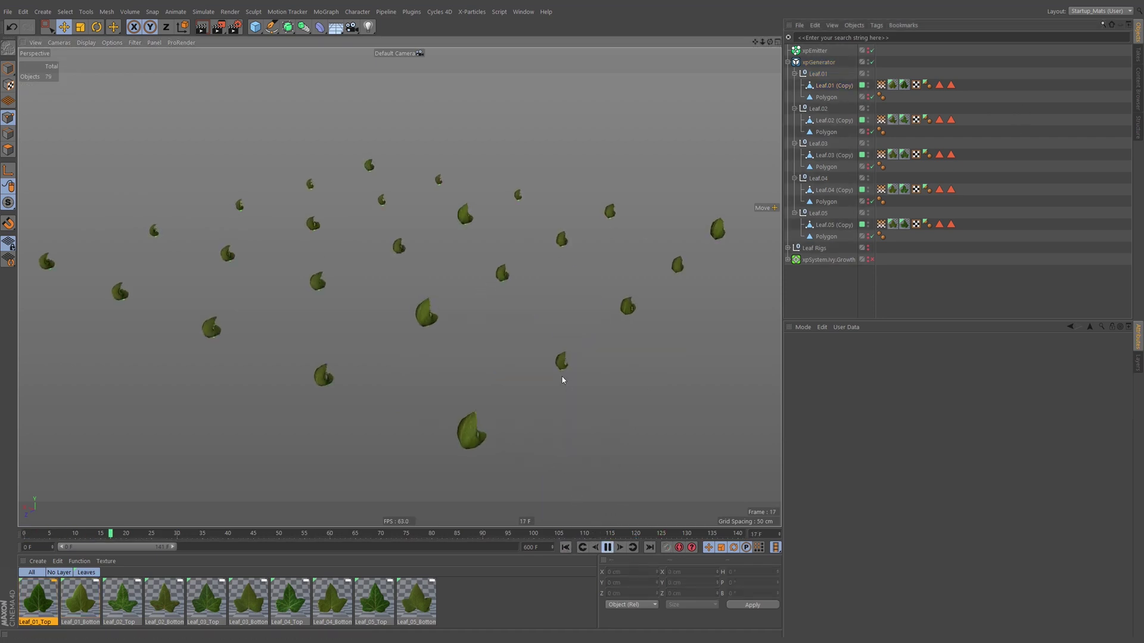
scroll(511, 324, up, 10)
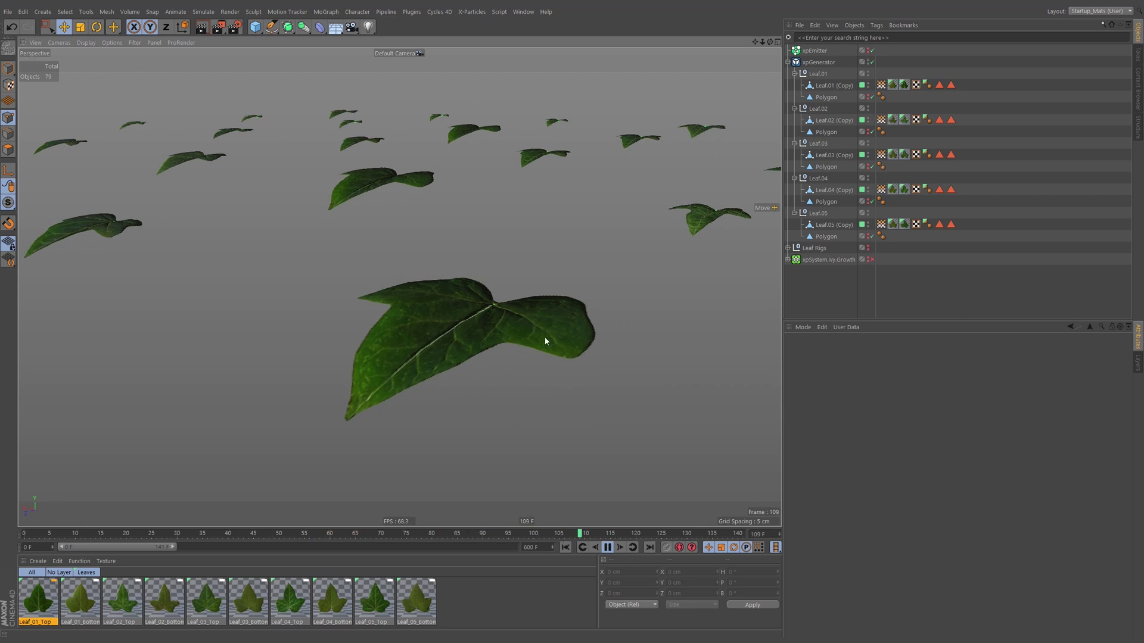
click(607, 547)
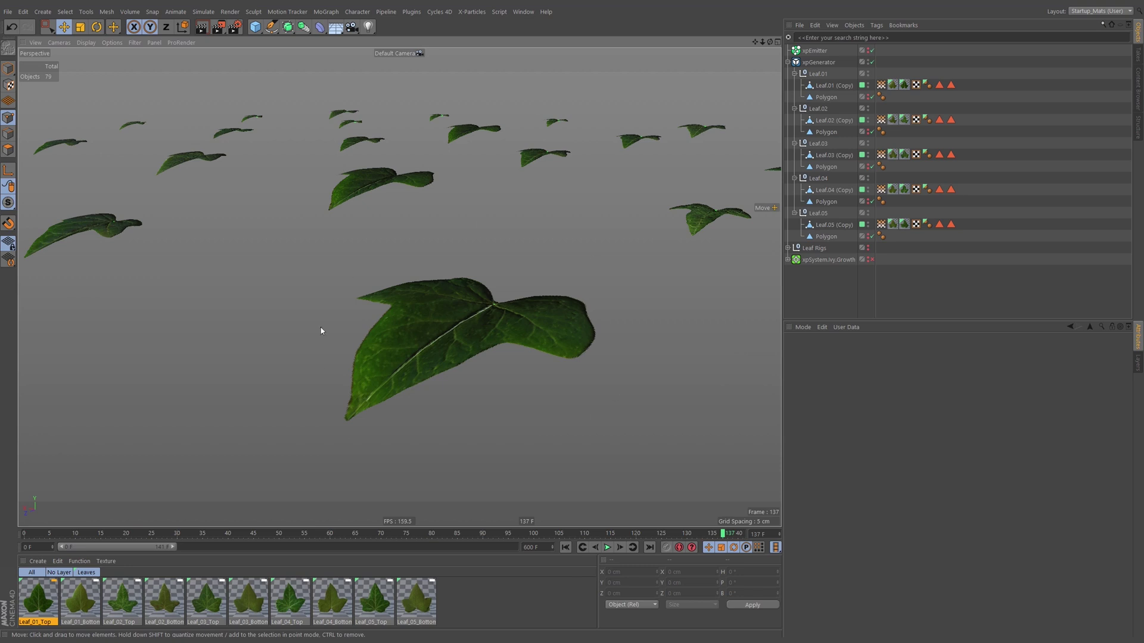
click(565, 548)
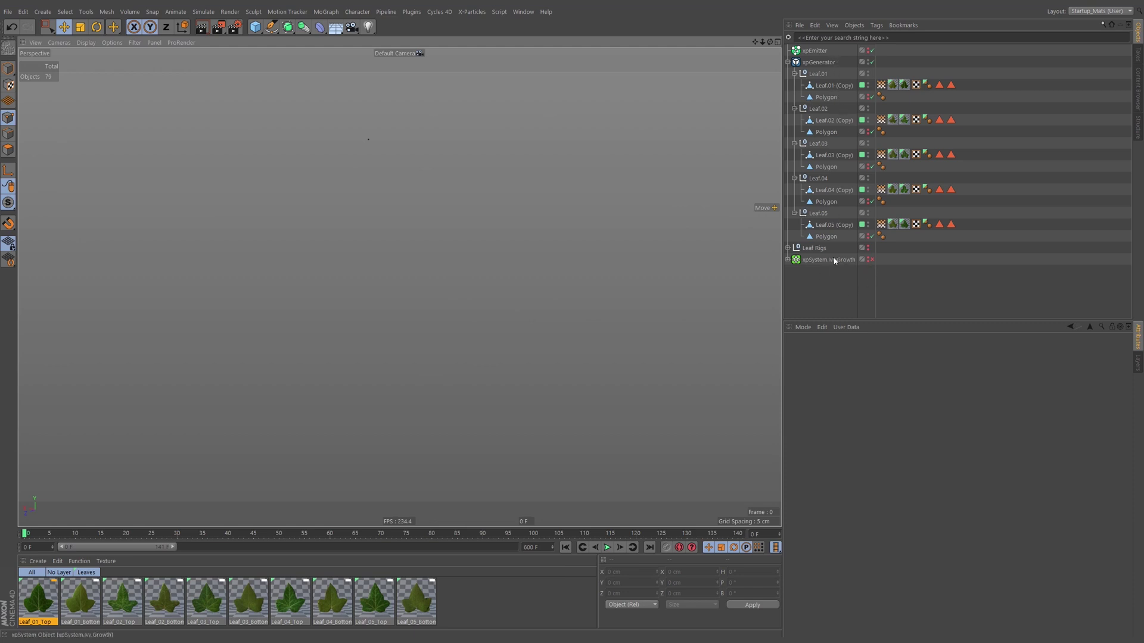
click(608, 548)
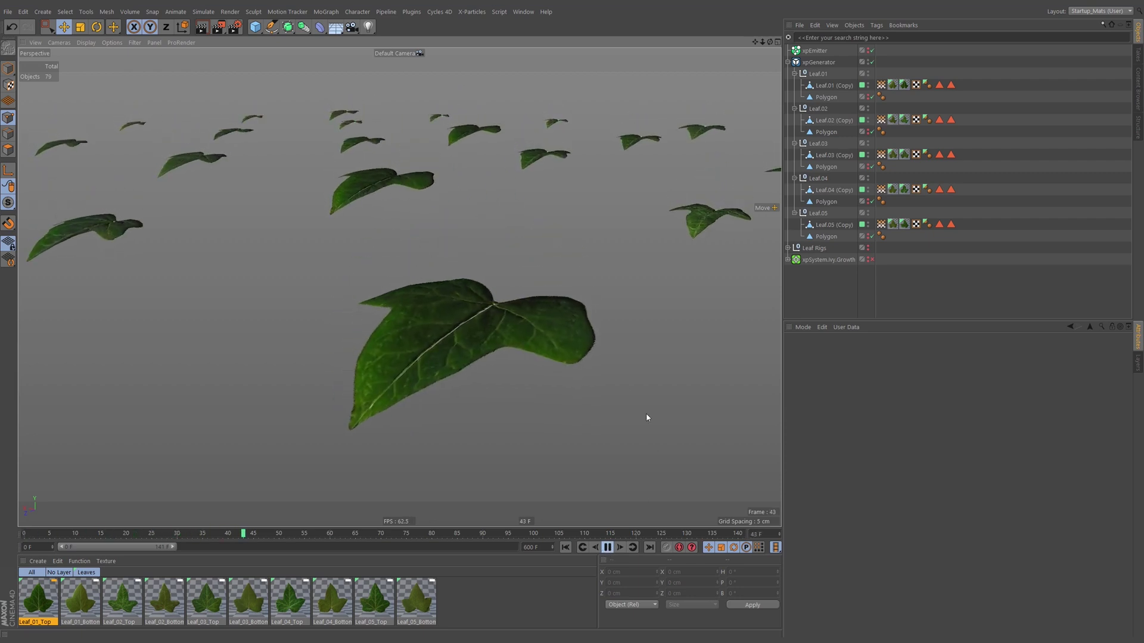
alt+drag(384, 185, 411, 239)
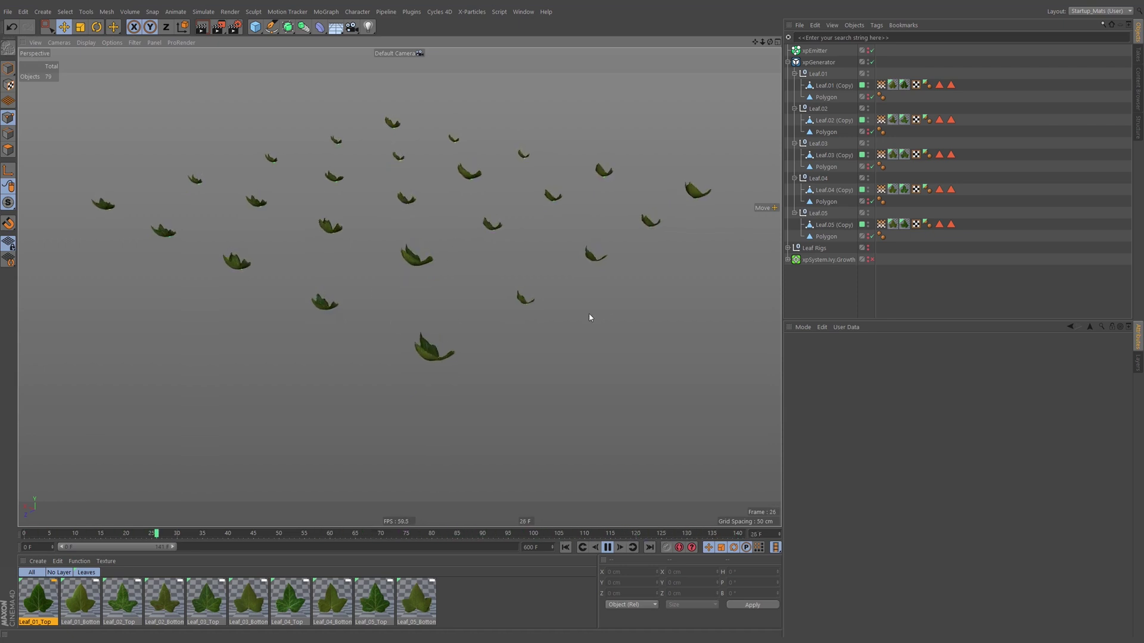
Try an animation Scale of 50% on xpGenerator while the leaves play back.
click(823, 62)
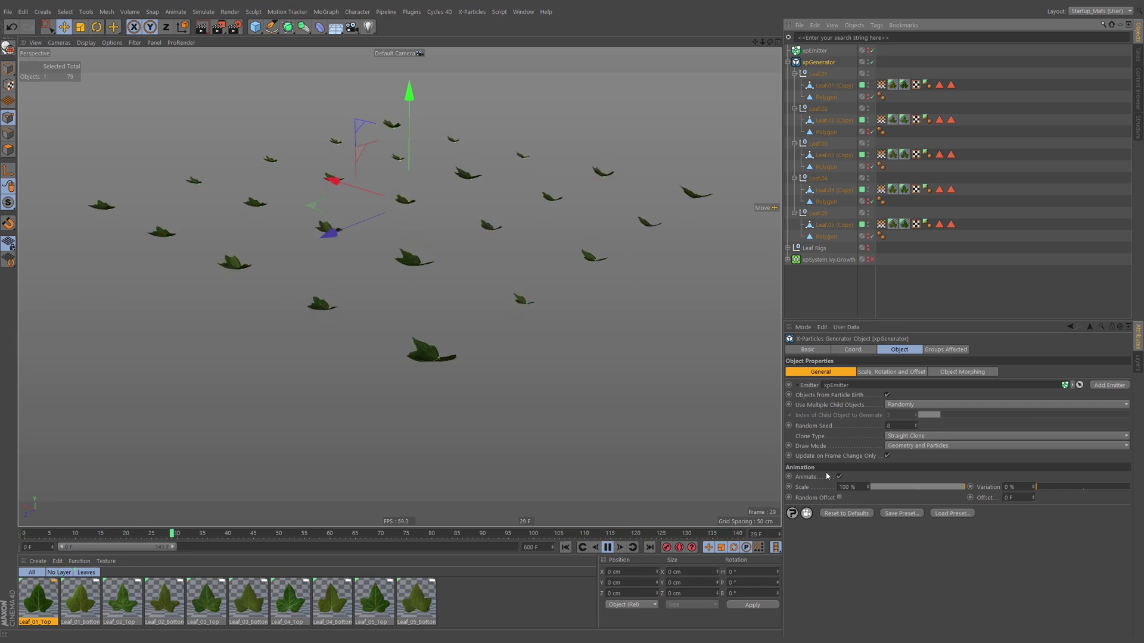
click(856, 488)
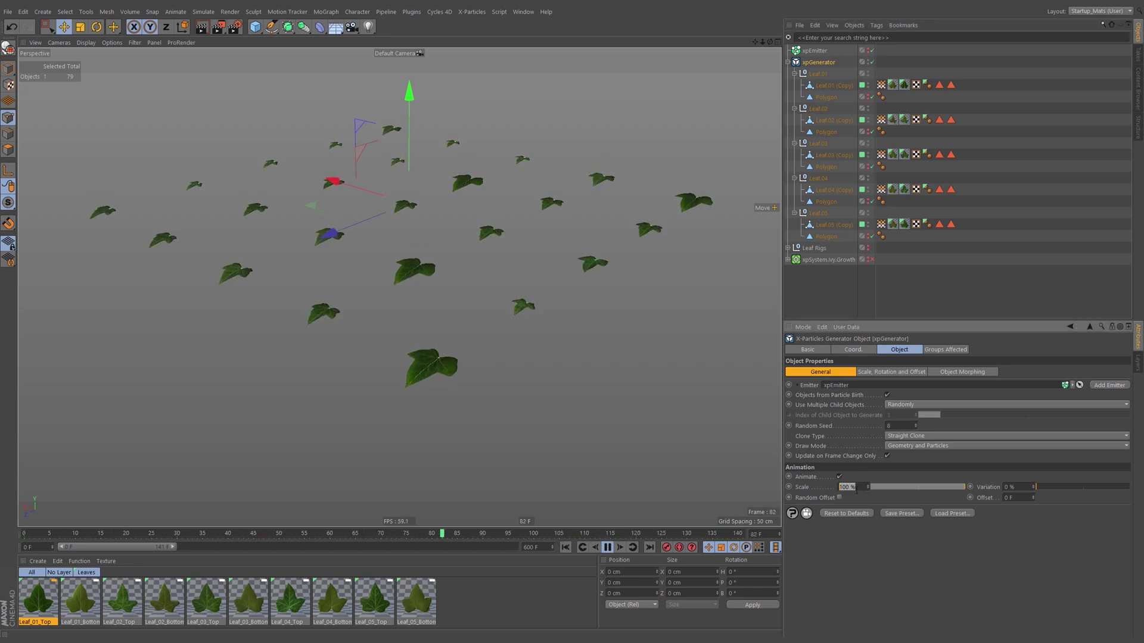
text(50)
key(Return)
Try an animation Scale of 400% on xpGenerator, replay from the start, and undo the change.
double_click(846, 488)
text(400)
key(Return)
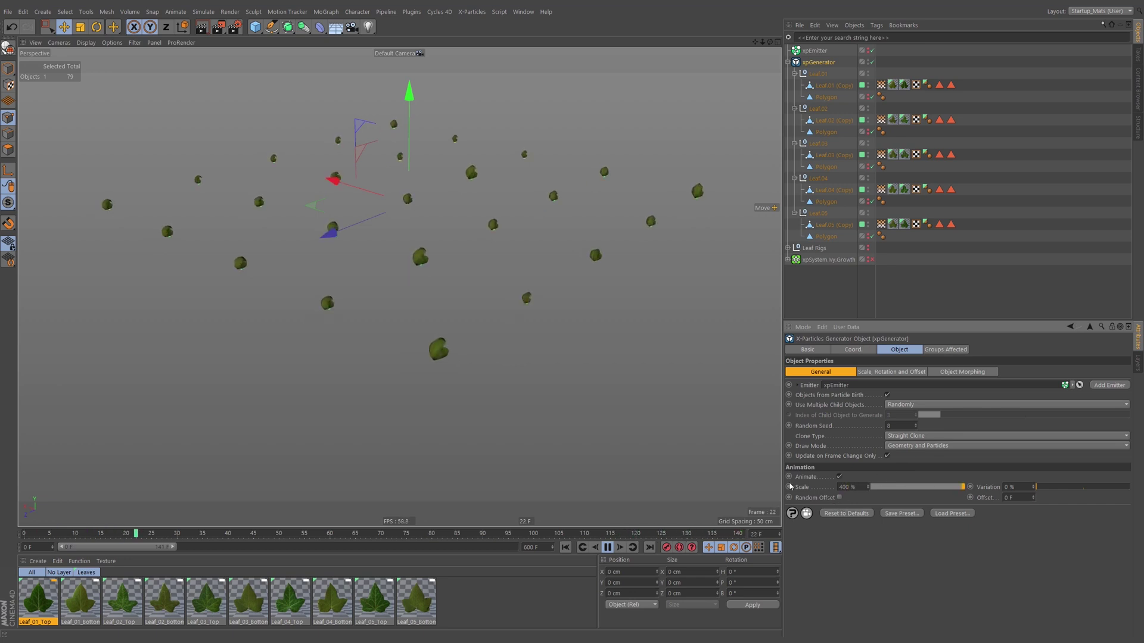
click(569, 548)
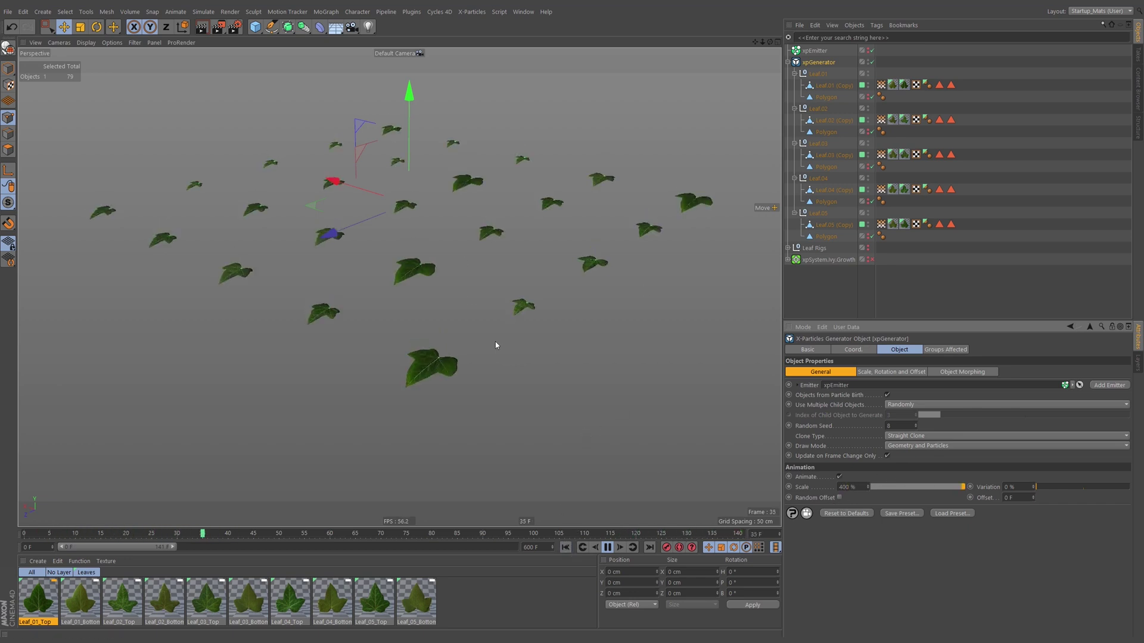
click(569, 548)
click(566, 548)
key(ctrl+z)
Try 30% Variation on xpGenerator's animation scale during playback, and return to the start of the timeline.
double_click(1010, 487)
text(30)
key(Return)
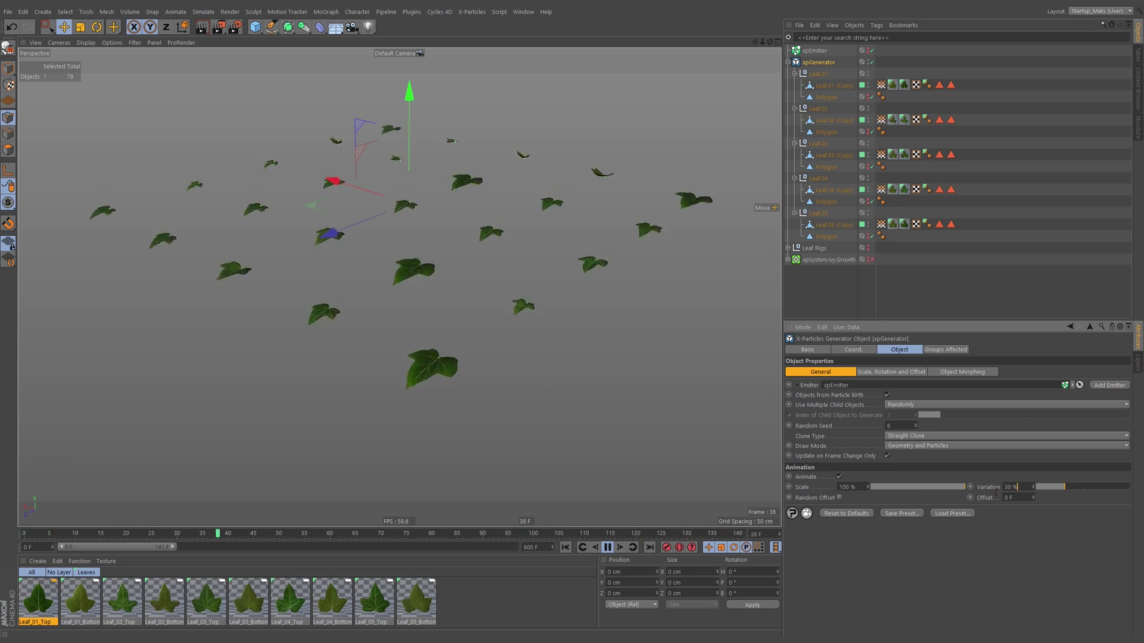
click(607, 547)
click(565, 547)
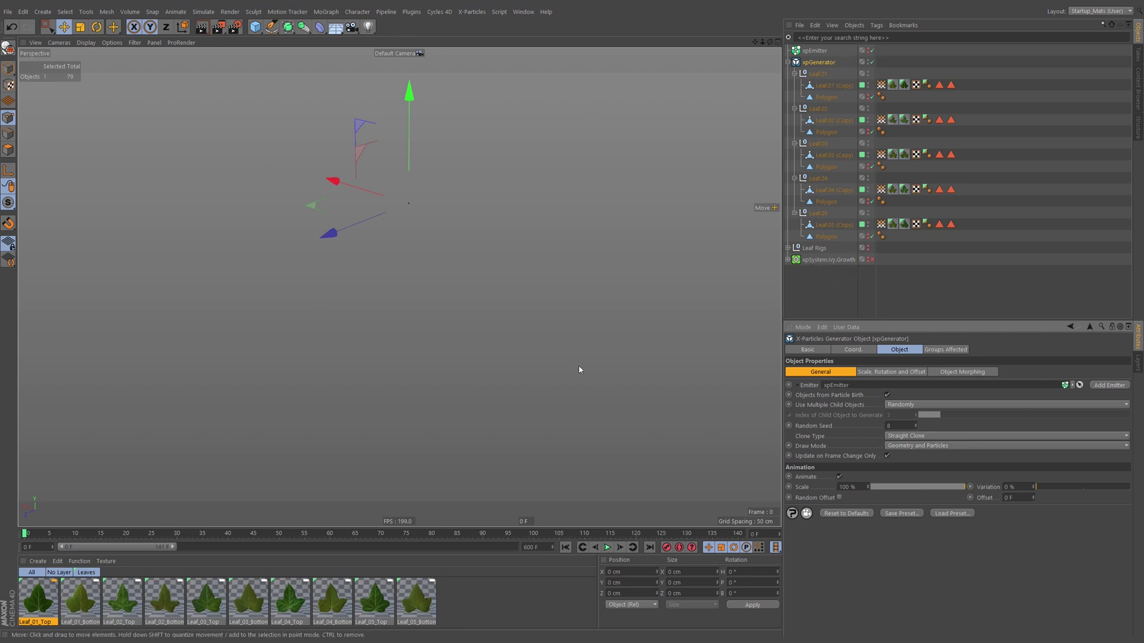
Replay the leaf unfolding from the start, stop it, rewind, and advance to frame 1.
click(607, 547)
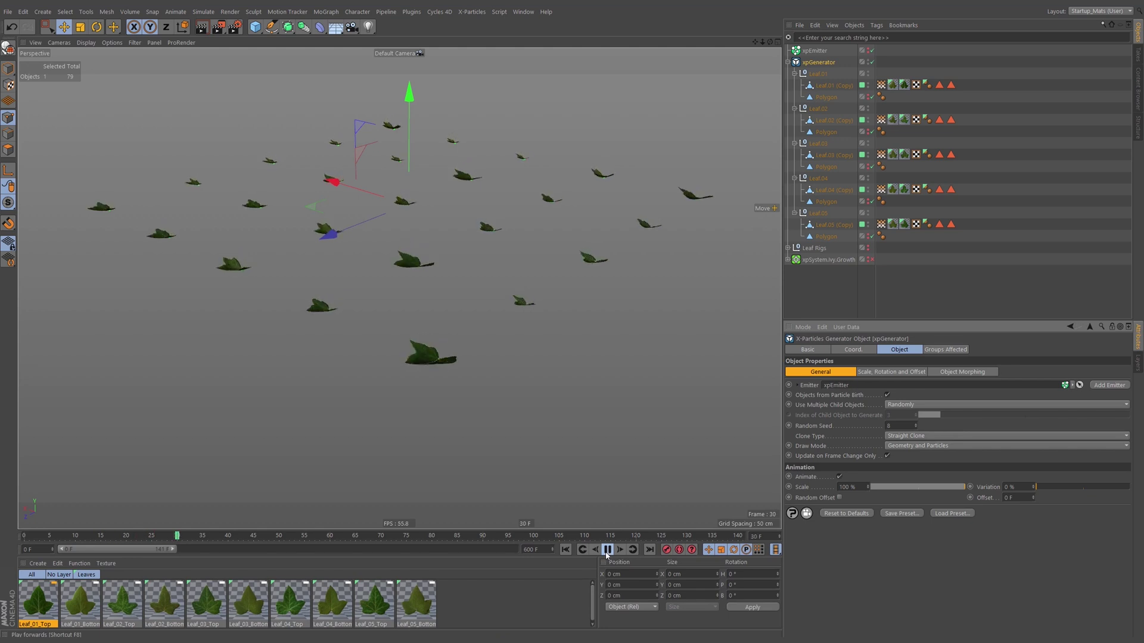
click(607, 549)
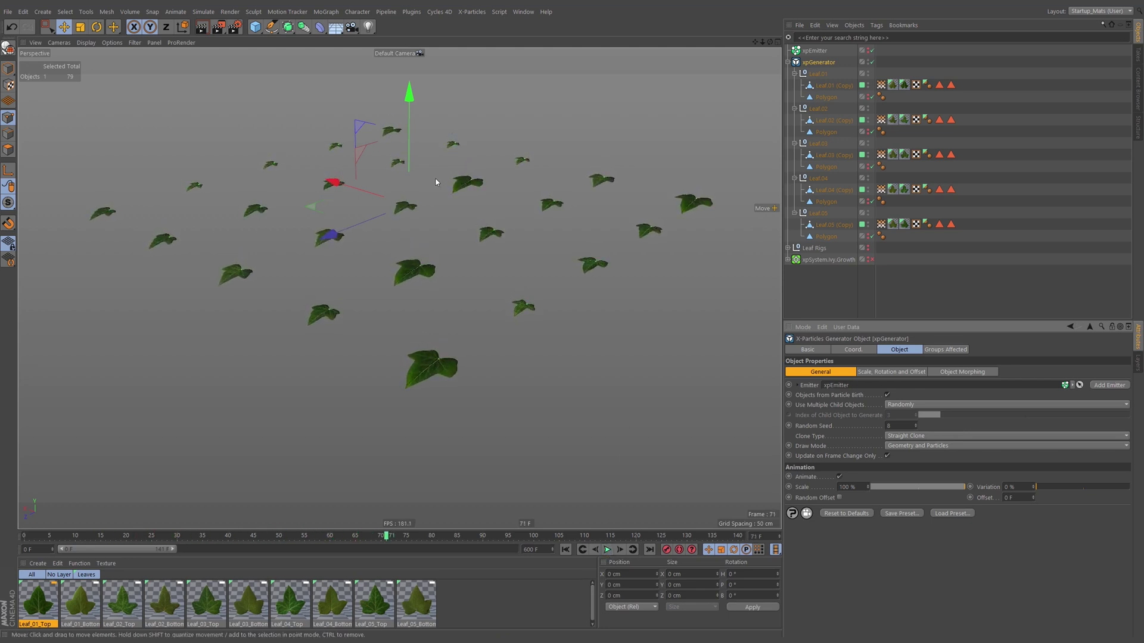
click(566, 550)
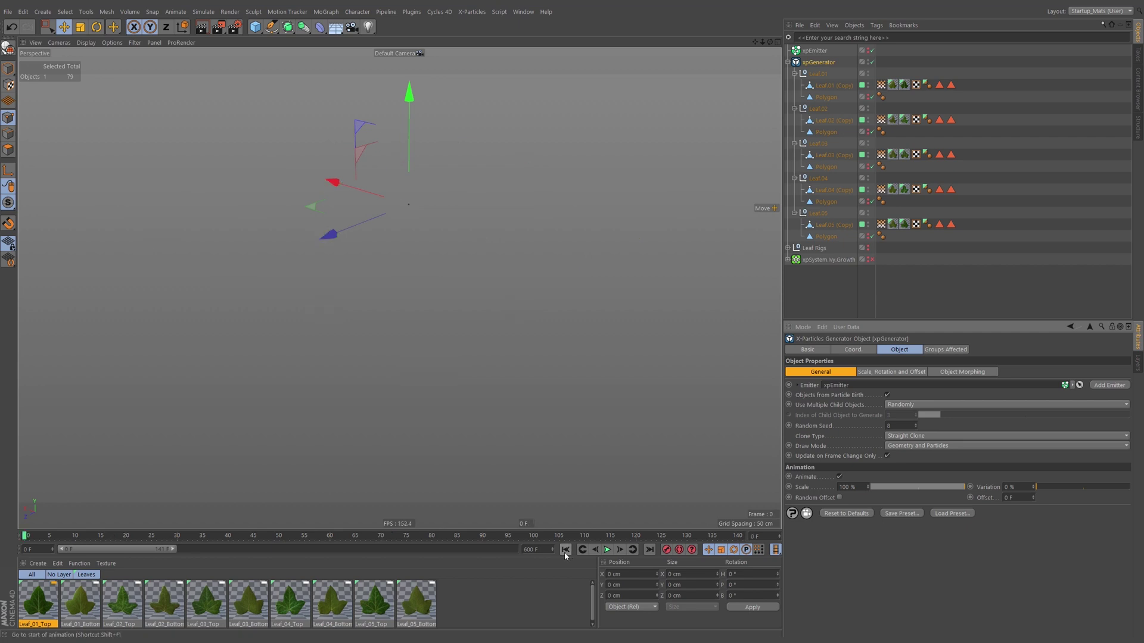
key(g)
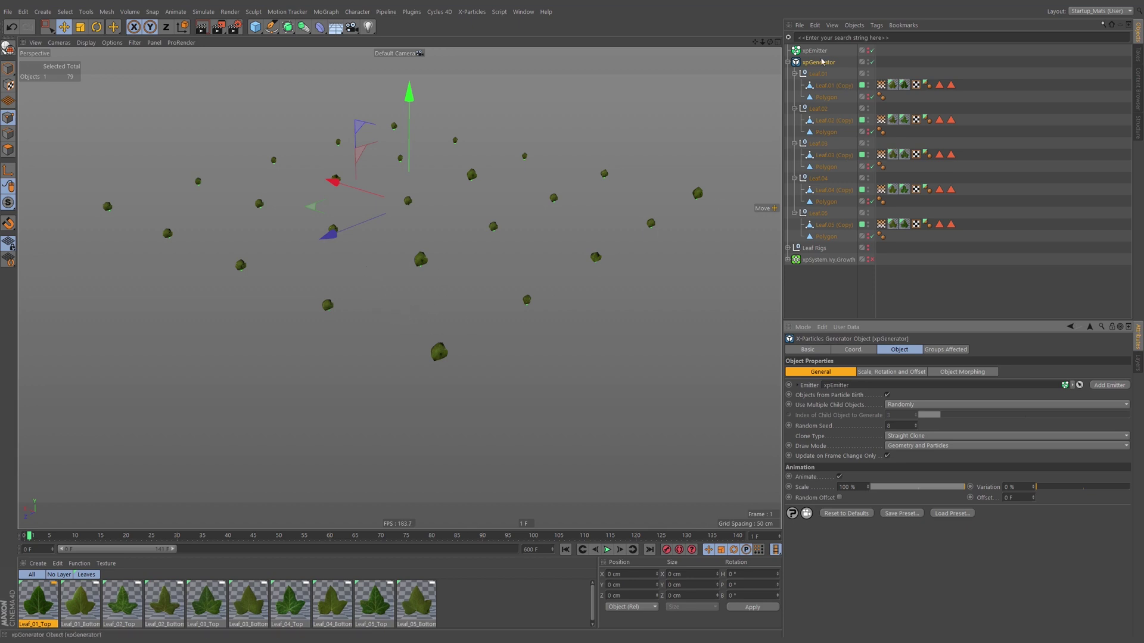
Collapse the xpGenerator hierarchy and add an xpScale modifier to the scene.
click(789, 63)
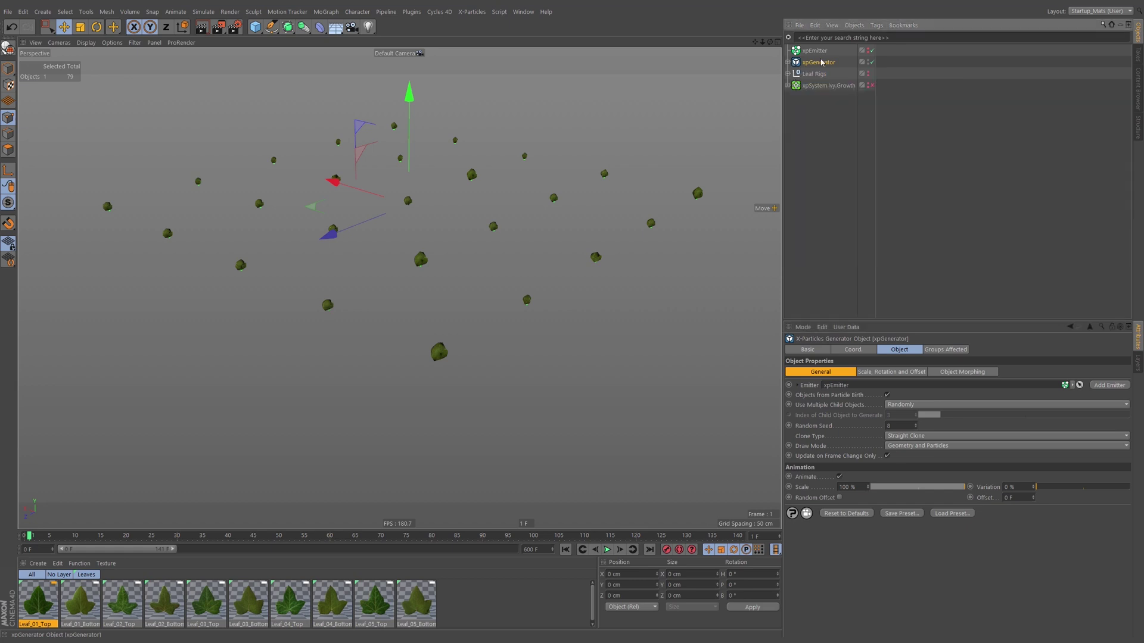
click(799, 125)
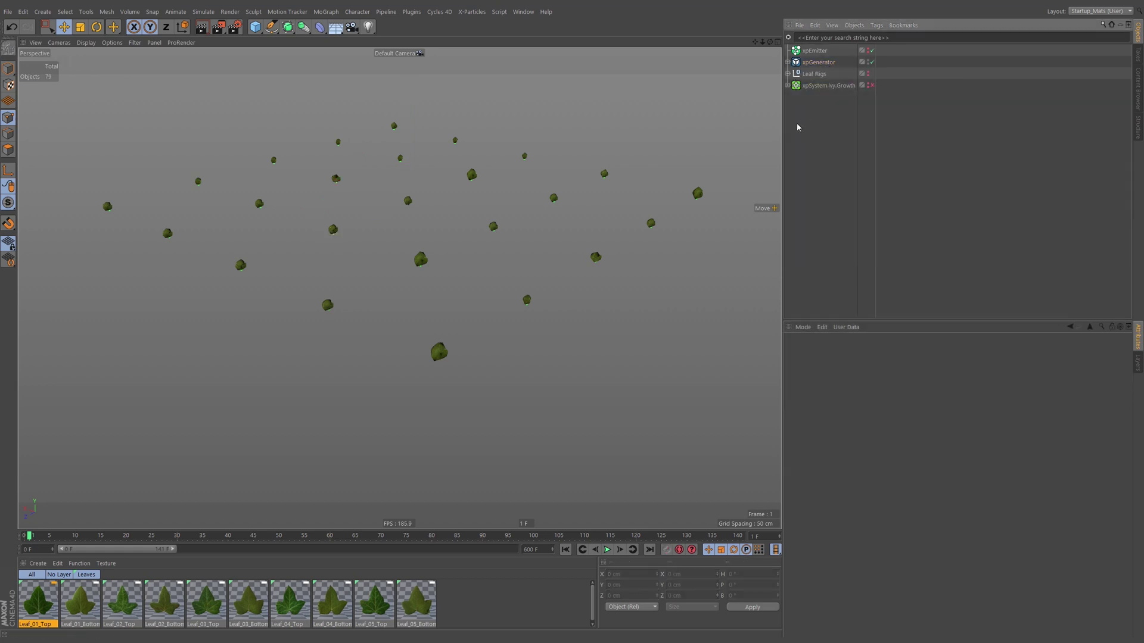
click(472, 11)
mouse_move(511, 136)
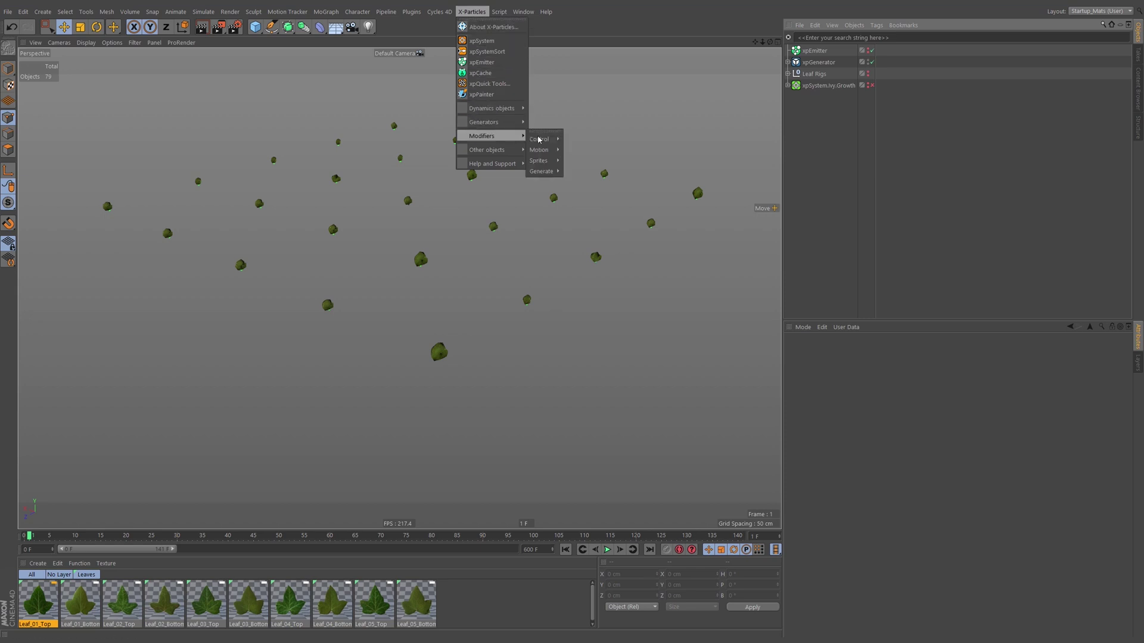
mouse_move(559, 142)
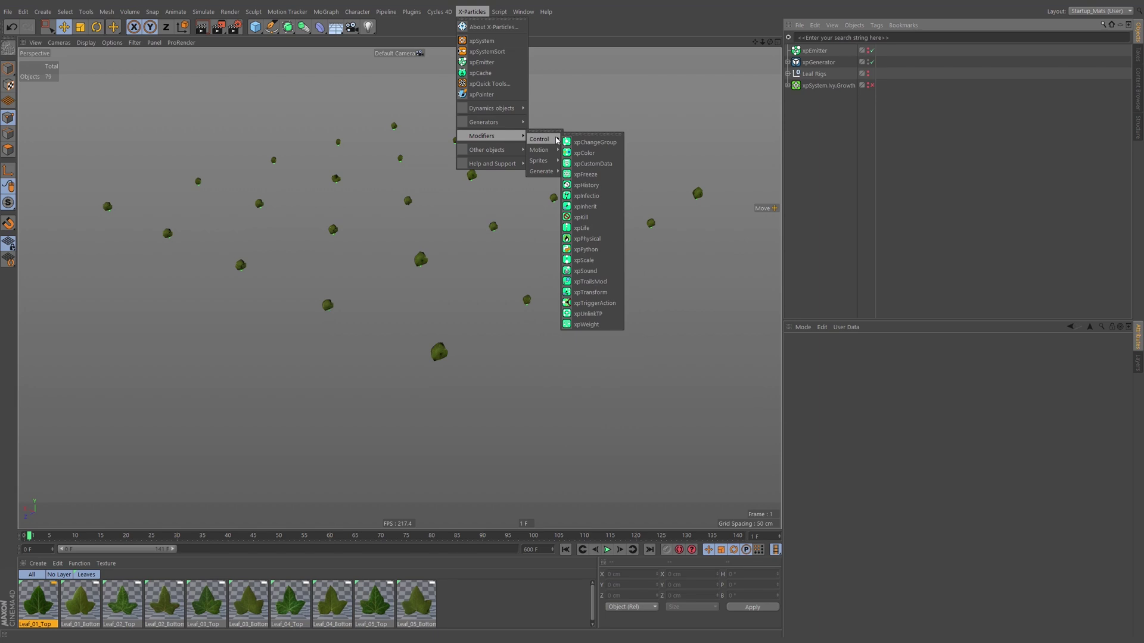
click(587, 260)
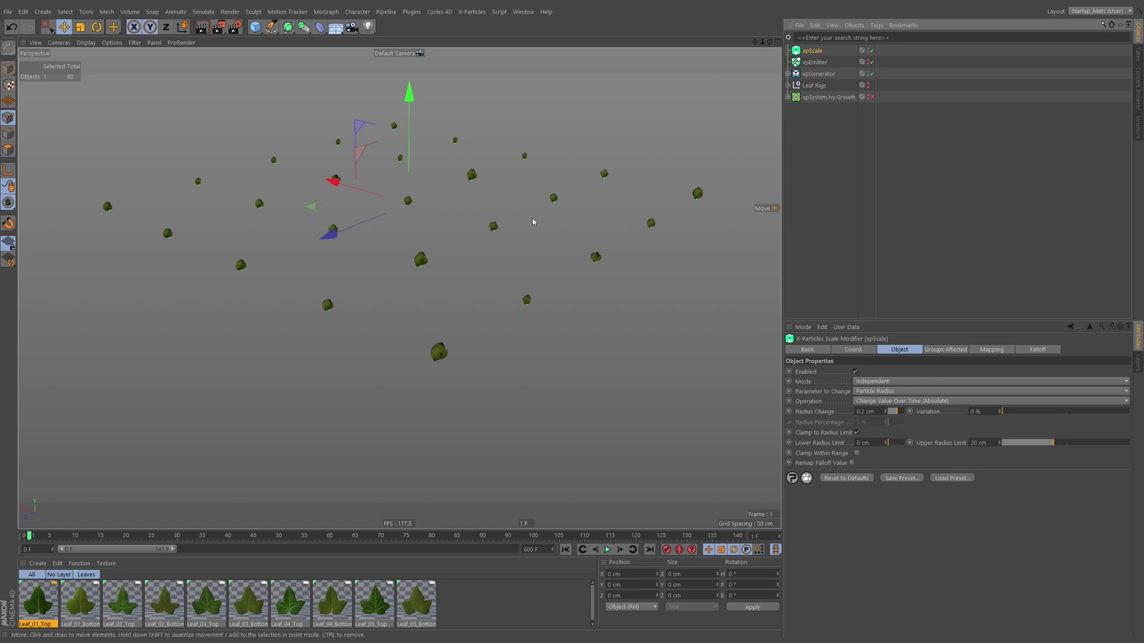
Set the particle Radius in xpEmitter's emission settings to 0 cm.
click(813, 63)
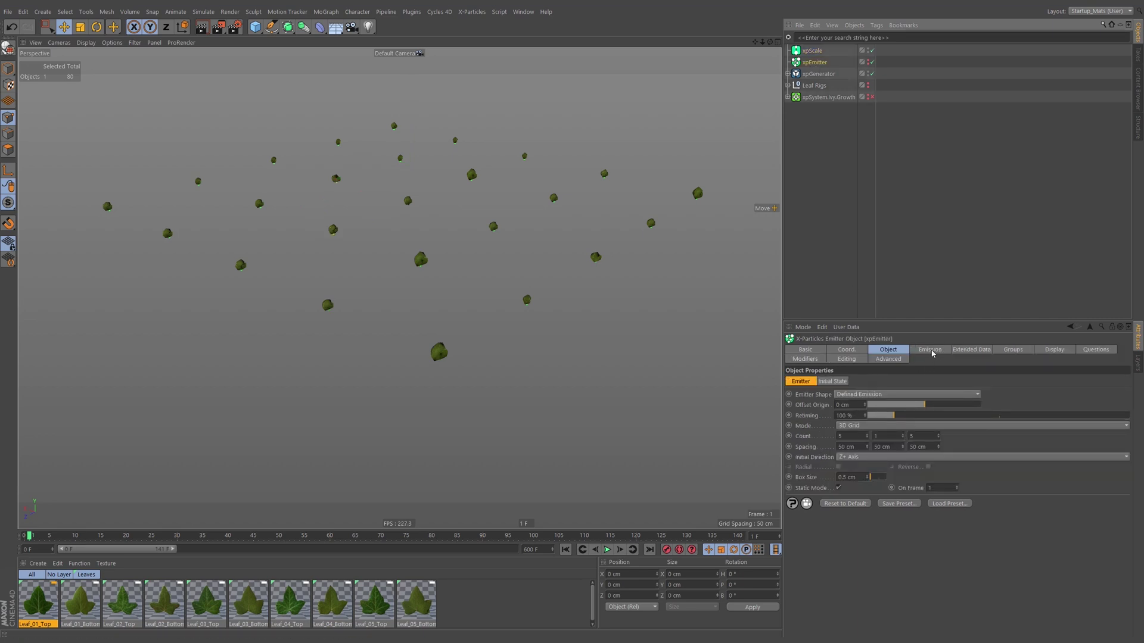
click(930, 350)
double_click(840, 503)
text(0)
key(Return)
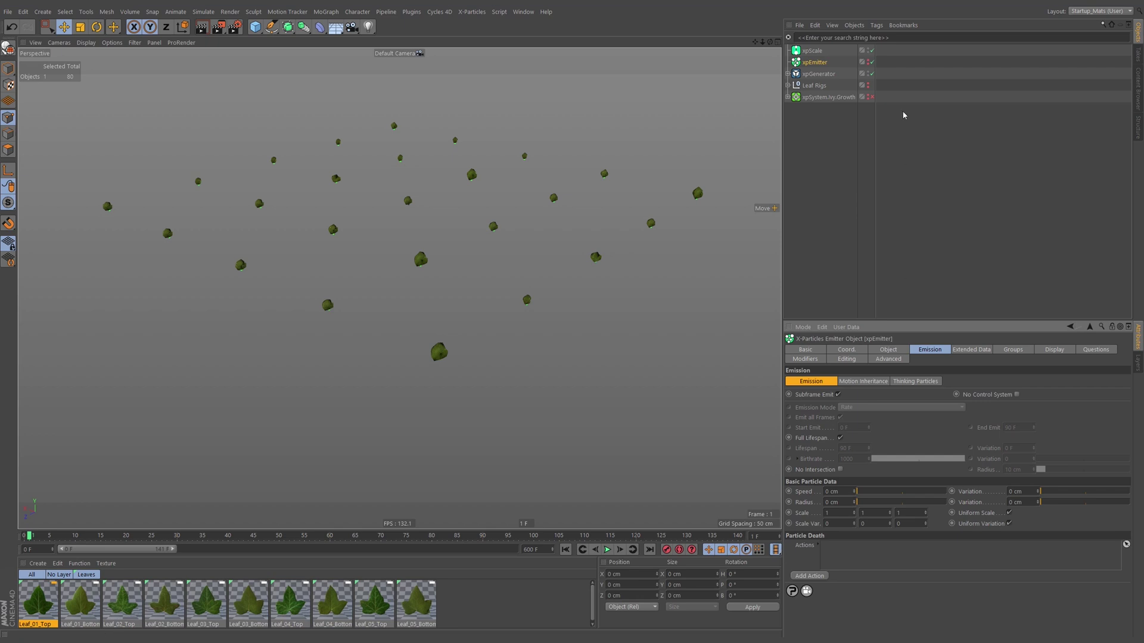
Make xpEmitter's particles visible in the viewport and replay from the start to check how they and the leaves scale up.
click(868, 62)
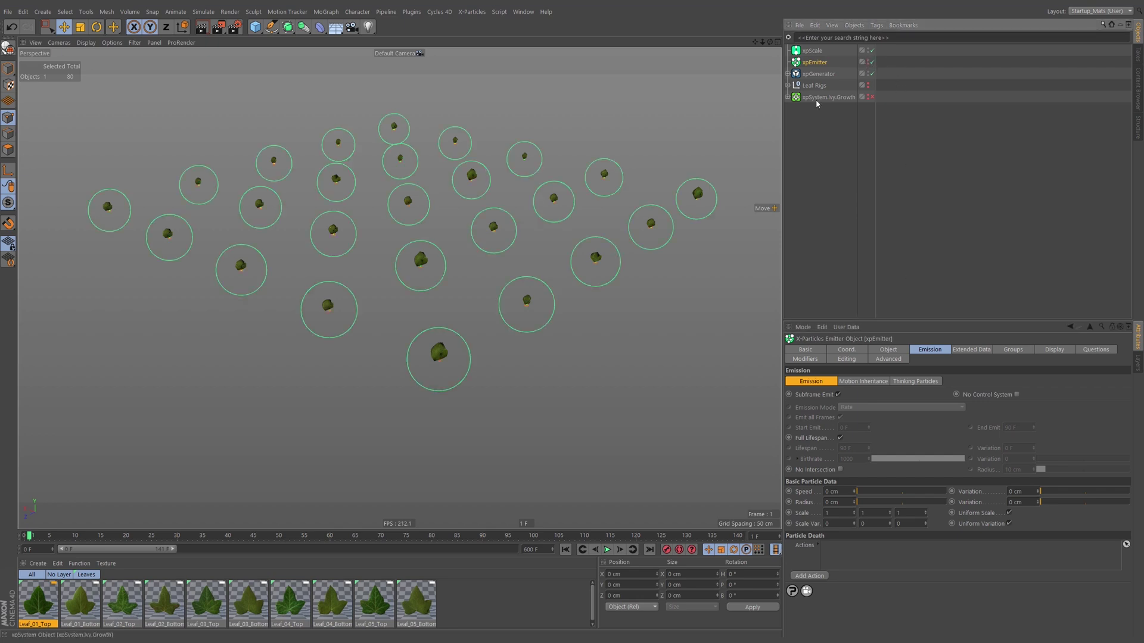
click(565, 549)
click(607, 549)
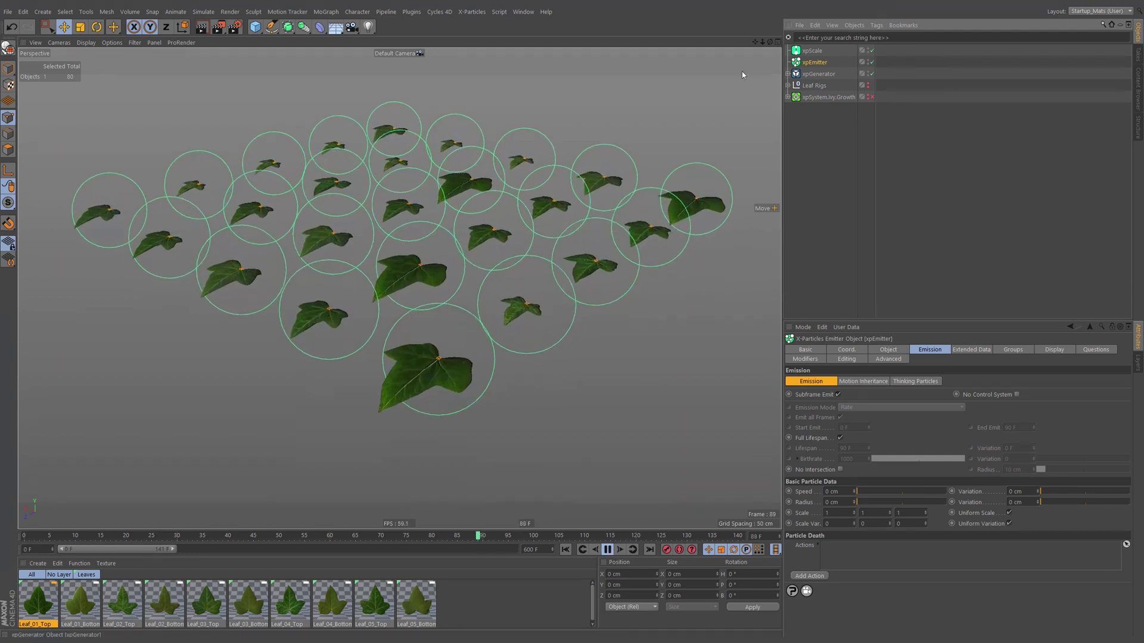
click(607, 550)
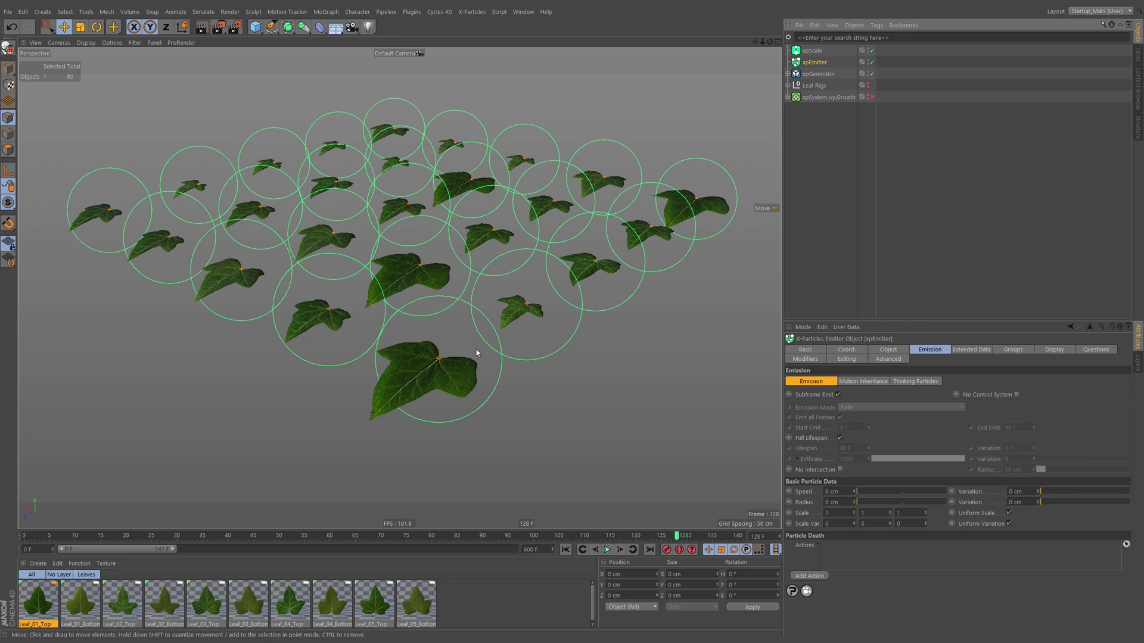
Set xpScale's Upper Radius Limit to 4 cm and replay the leaf growth from the start.
click(813, 52)
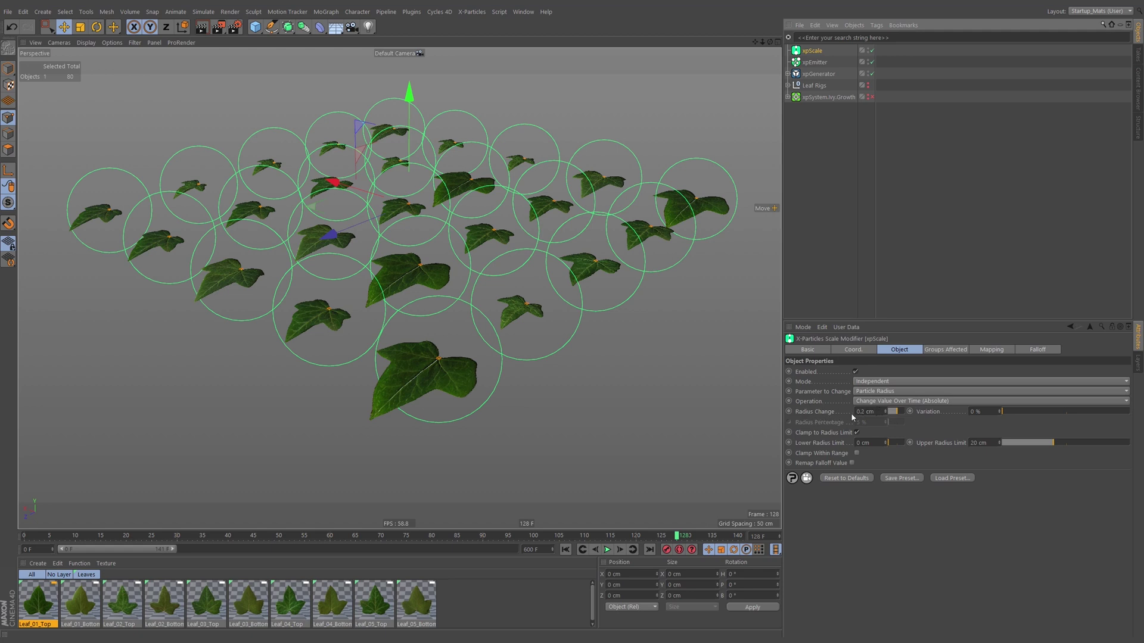
click(978, 443)
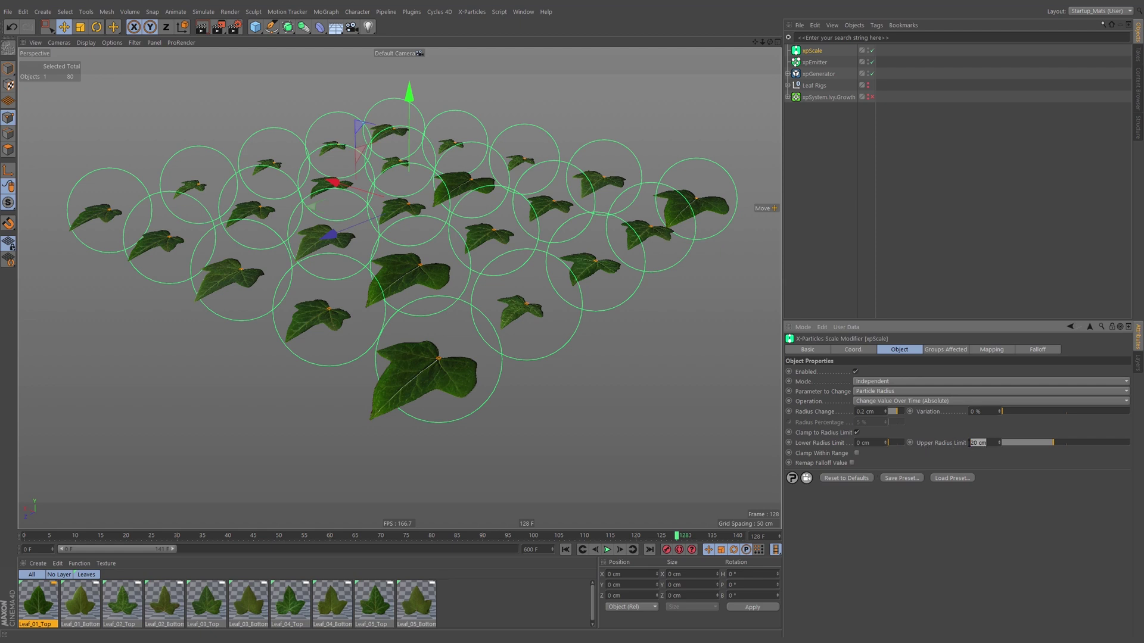
text(4)
key(Return)
click(566, 549)
click(609, 551)
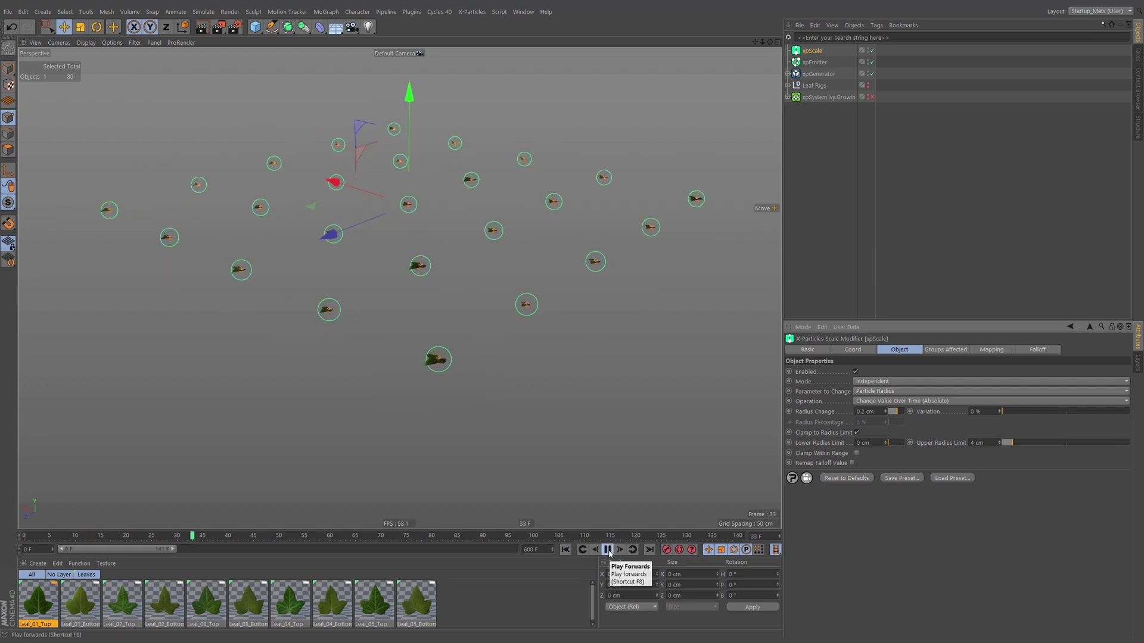
Stop playback and set the xpEmitter's 3D grid spacing to 10 cm on all three axes.
click(609, 552)
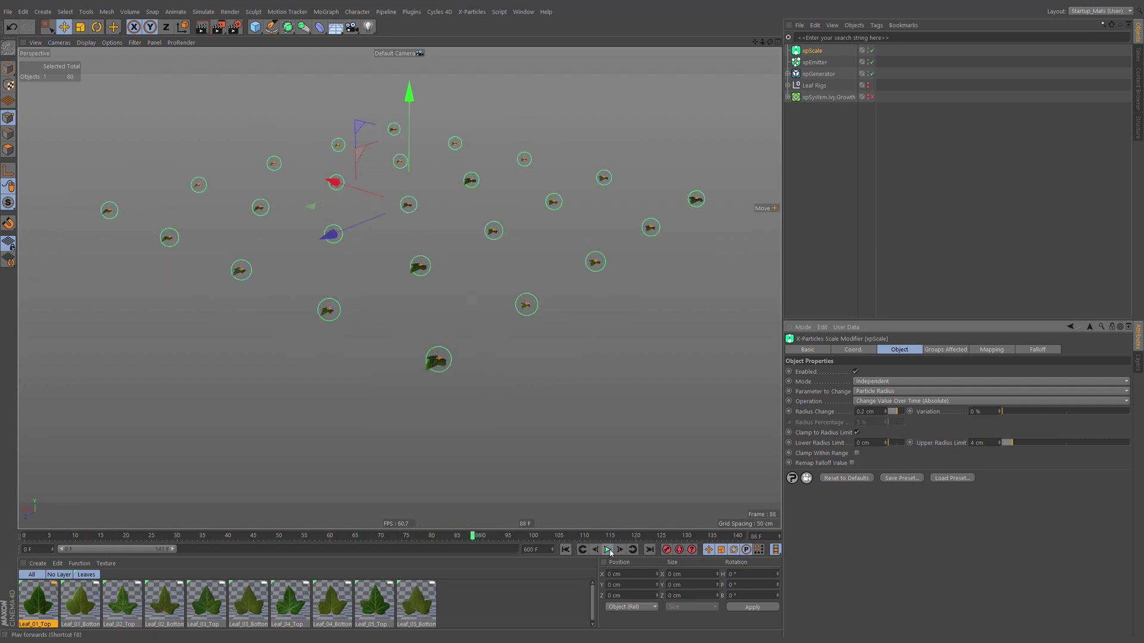
click(815, 62)
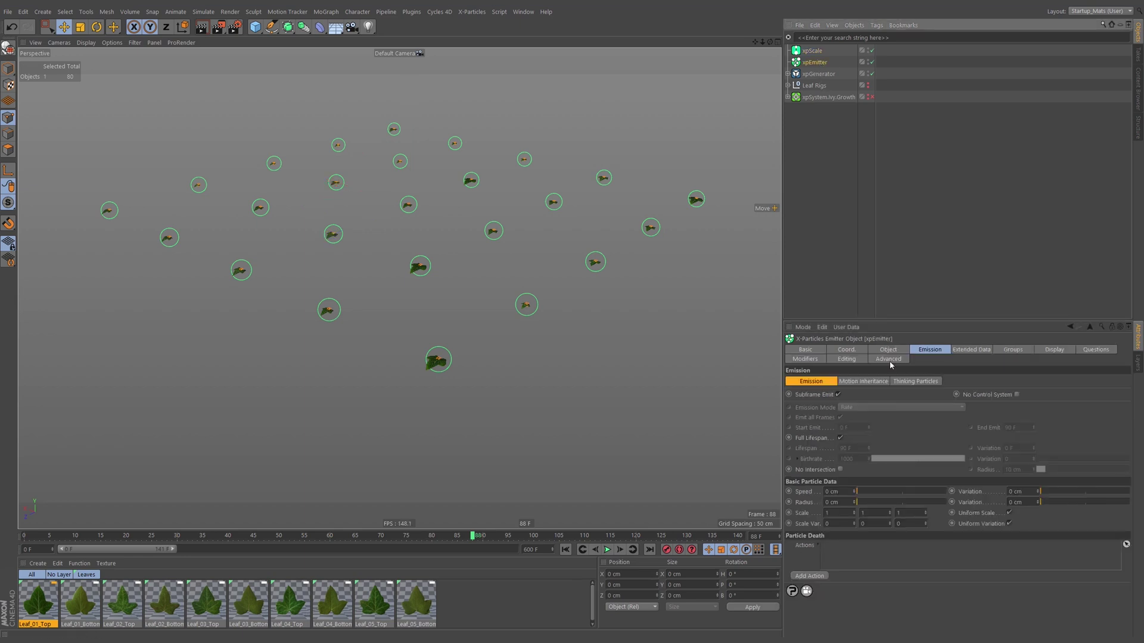
click(889, 350)
double_click(854, 447)
text(10)
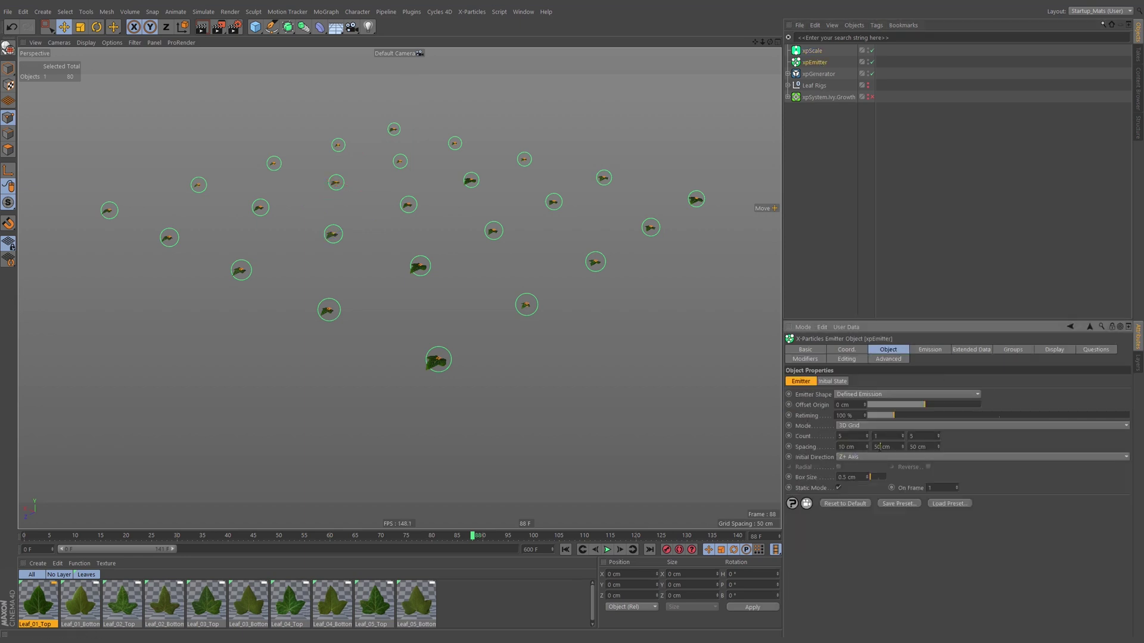
key(Tab)
text(10)
Set the emitter's box size to 0.1 cm and play the animation from the start with the grid framed closely.
double_click(851, 477)
text(0.1)
key(Return)
click(566, 549)
click(608, 549)
scroll(527, 245, up, 10)
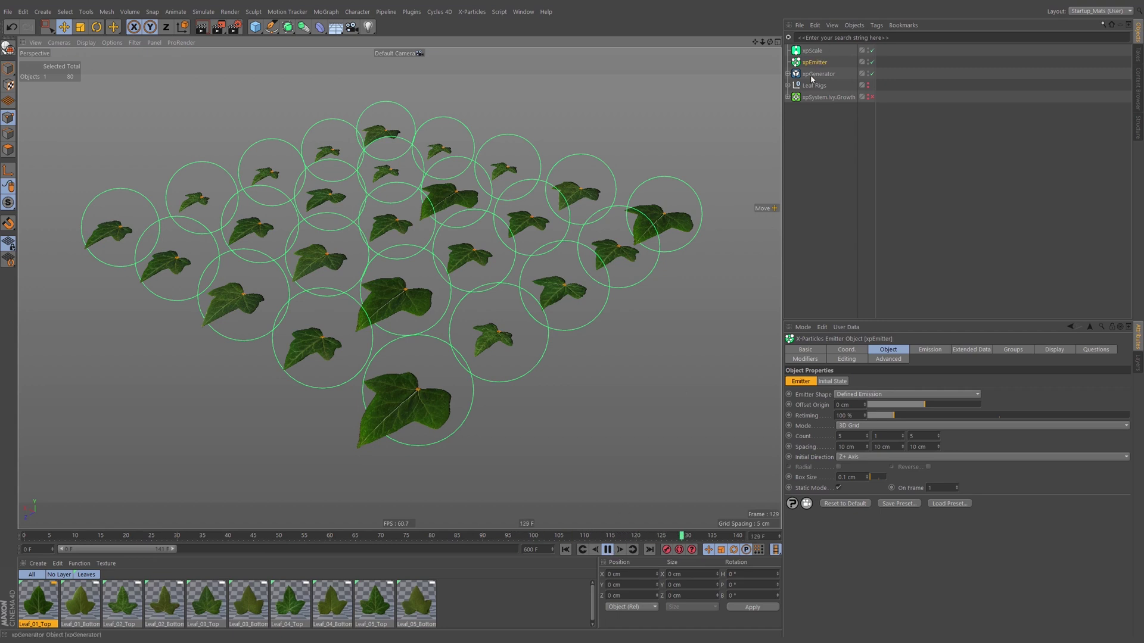
Set the xpScale modifier's radius change to 0.1 cm and replay the leaf growth from the first frame.
click(811, 51)
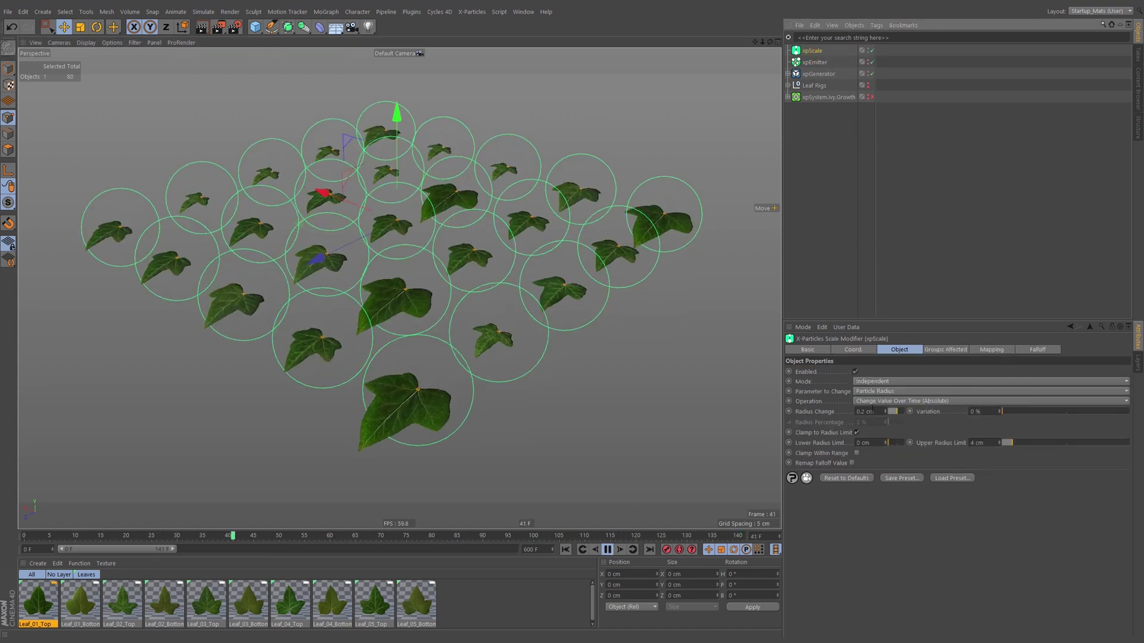
double_click(874, 413)
text(0.1)
key(Return)
click(567, 551)
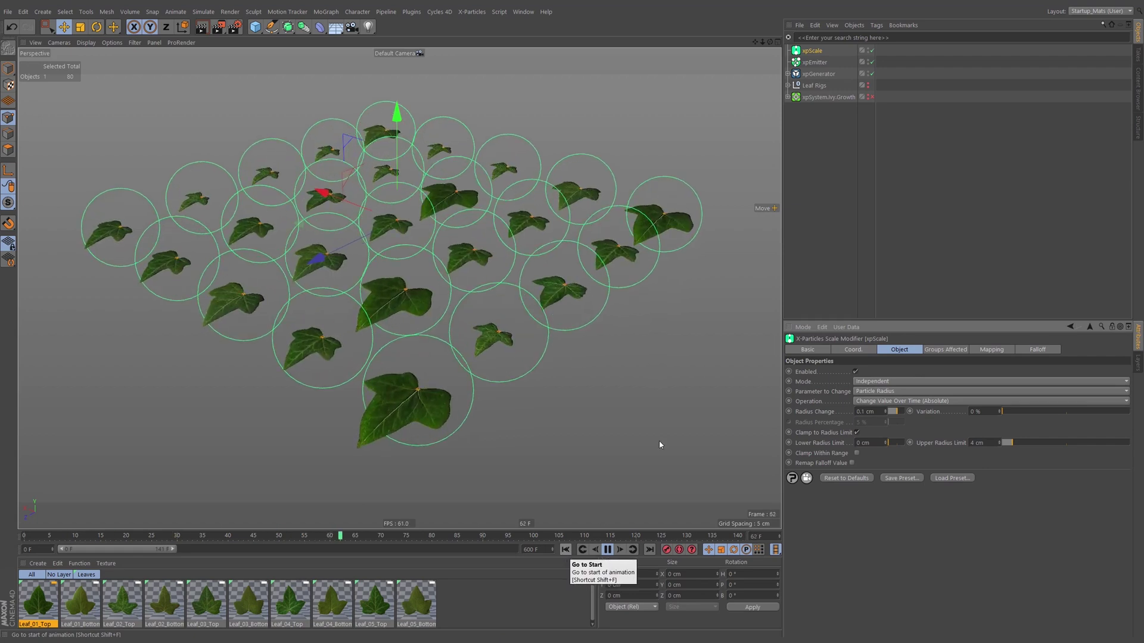
click(825, 204)
click(565, 549)
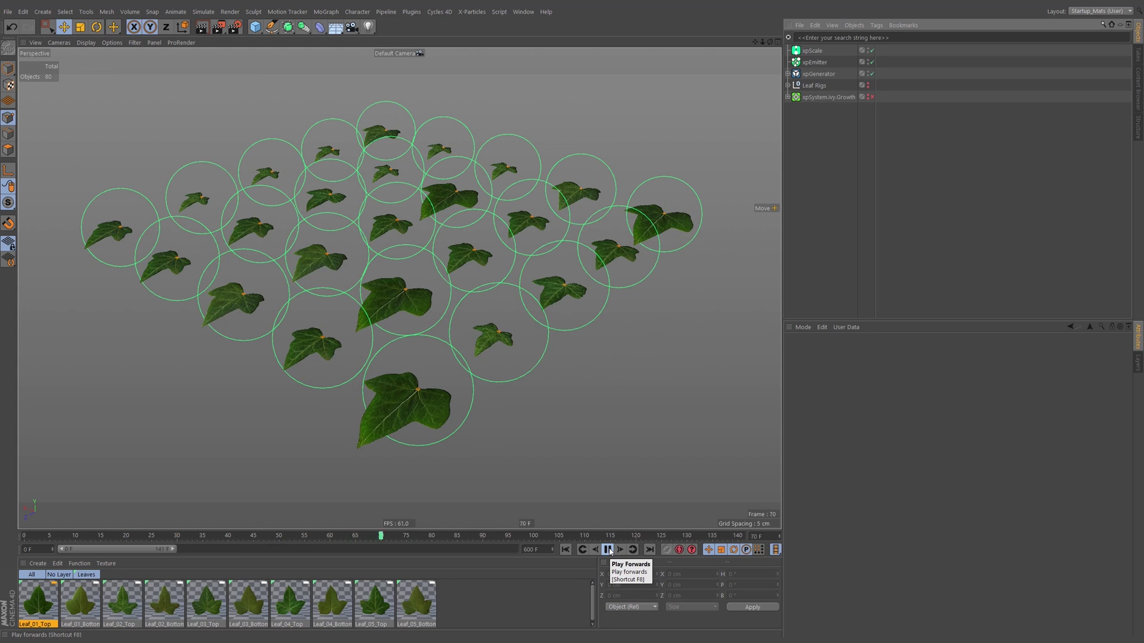
Stop and rewind the animation, and set the xpScale radius change variation to 30%.
click(607, 550)
click(566, 549)
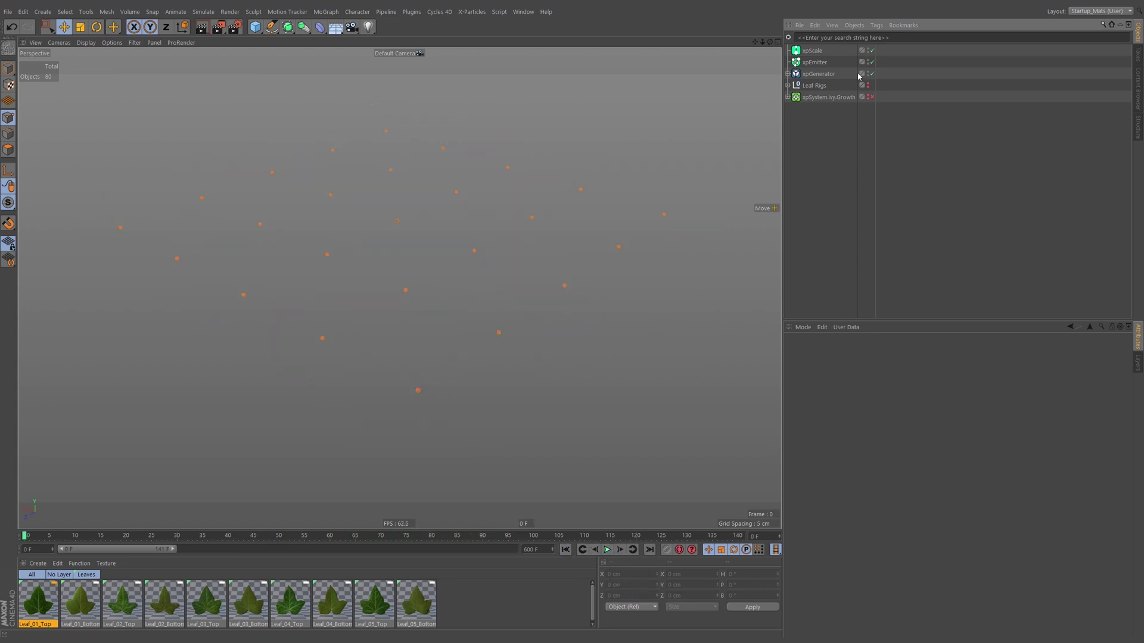
click(812, 51)
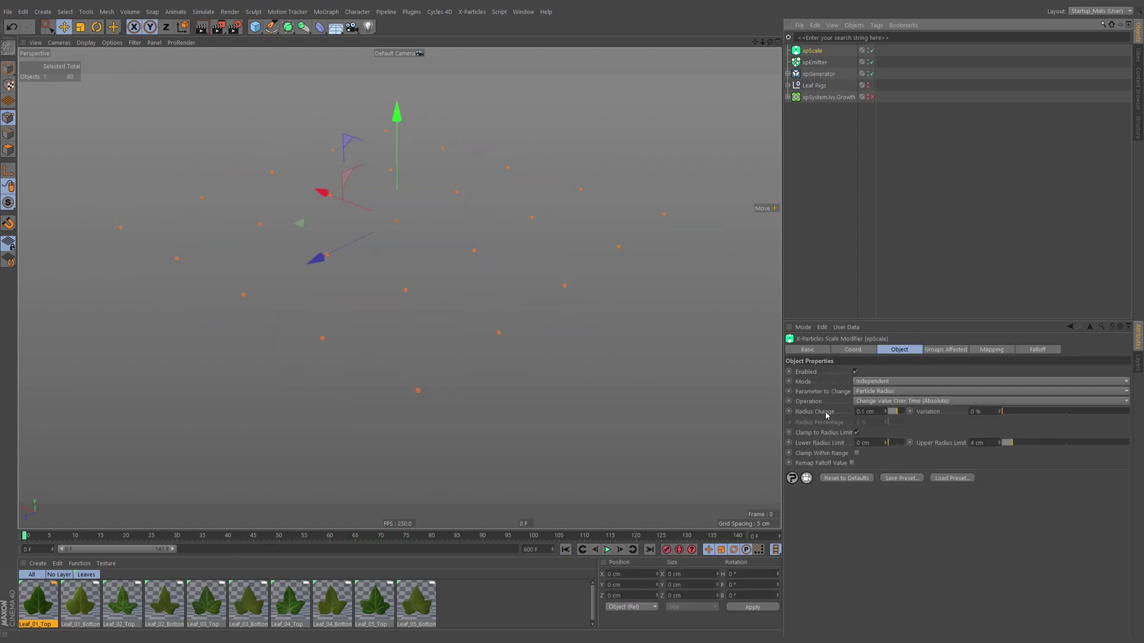
click(975, 412)
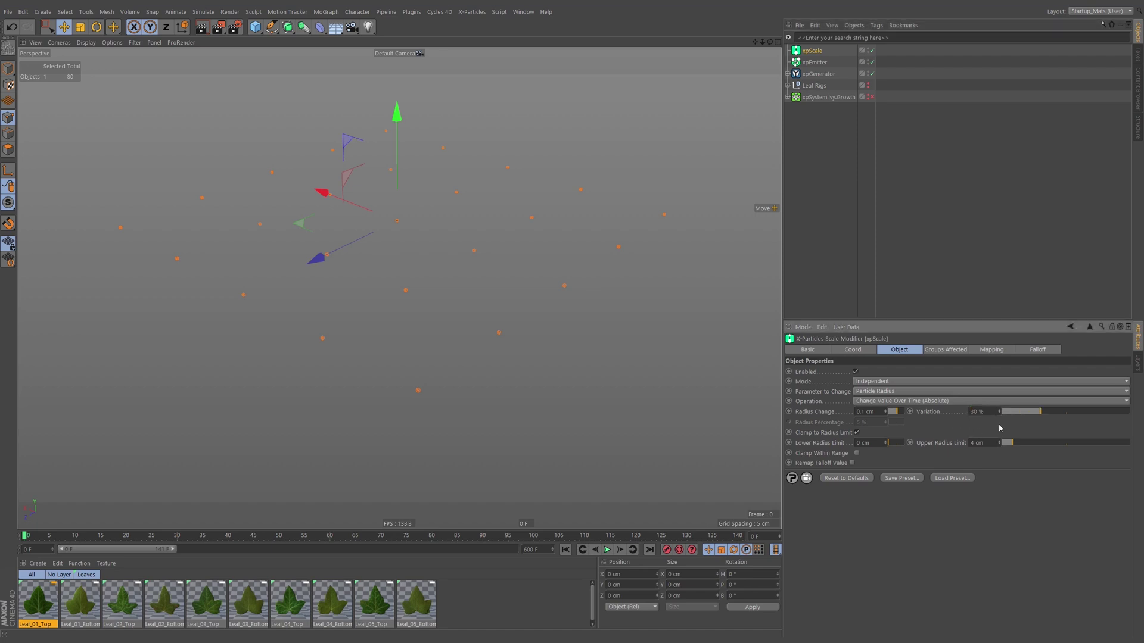
Set the xpGenerator's animation scale variation to 18% and play the simulation.
click(822, 74)
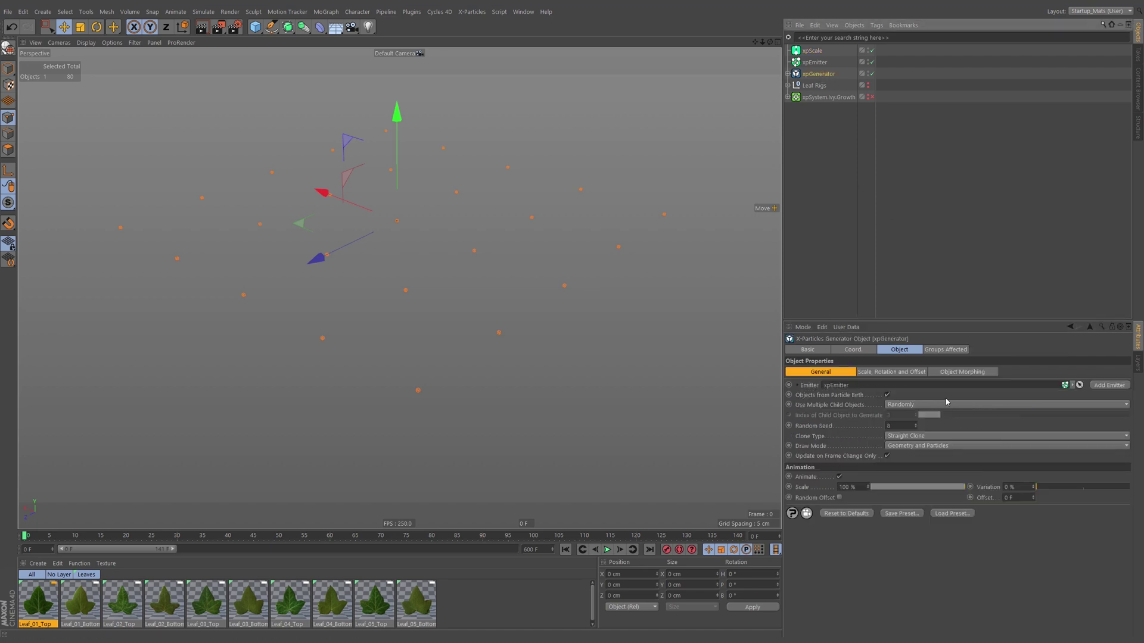
click(989, 500)
text(18)
key(Return)
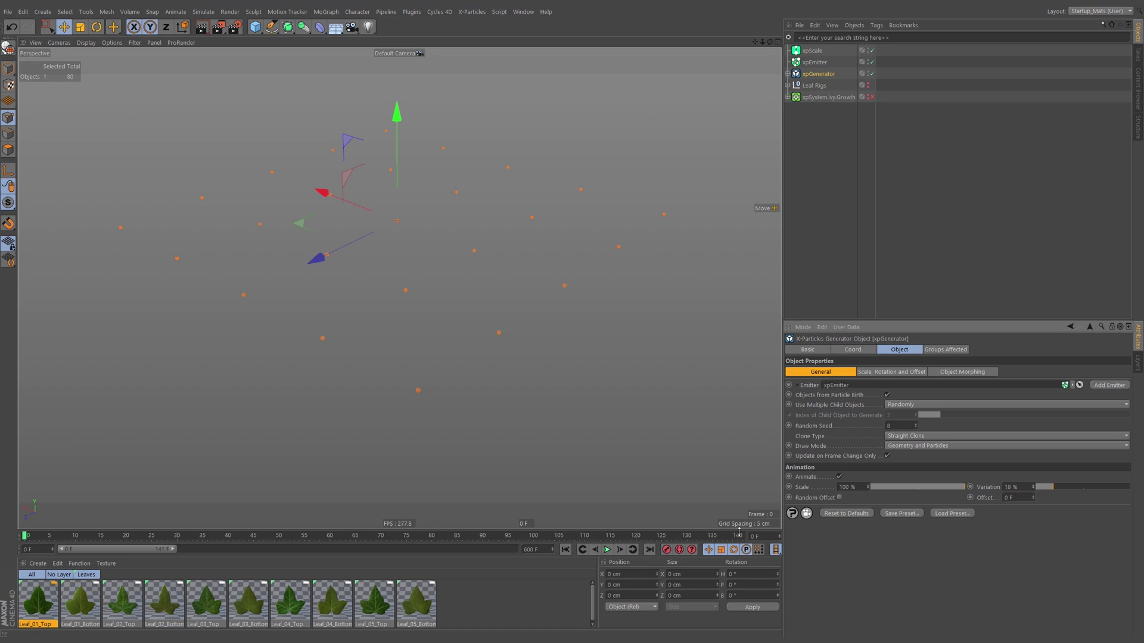
click(607, 550)
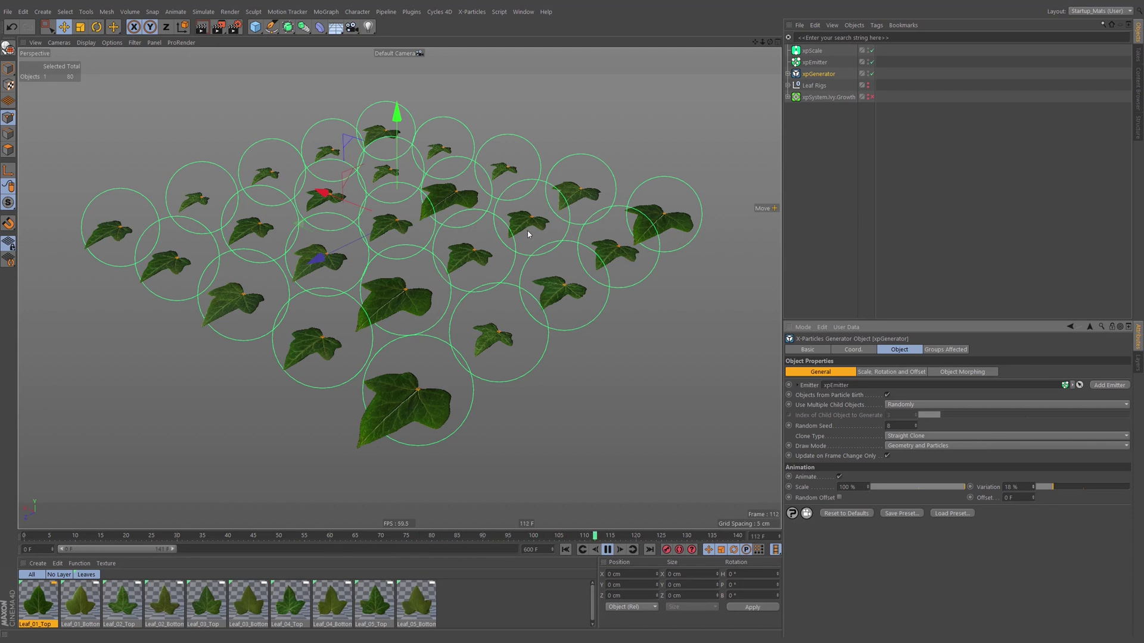
Stop playback and examine the leaf sizes against their particle radii in the top view.
click(814, 52)
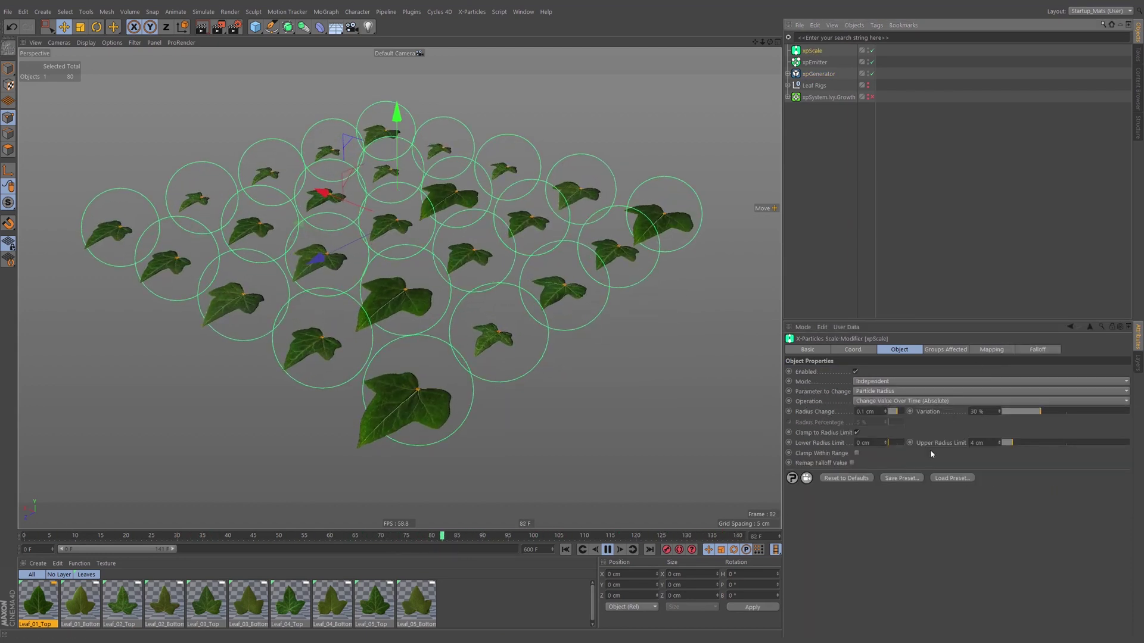
click(607, 550)
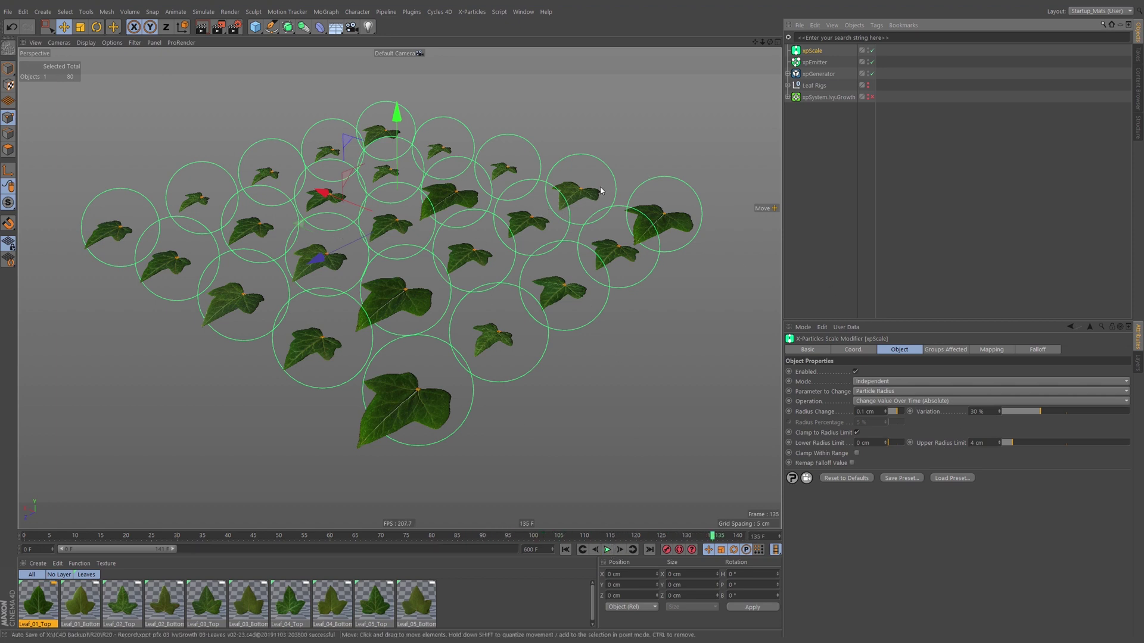
key(F2)
alt+middle_drag(332, 275, 564, 246)
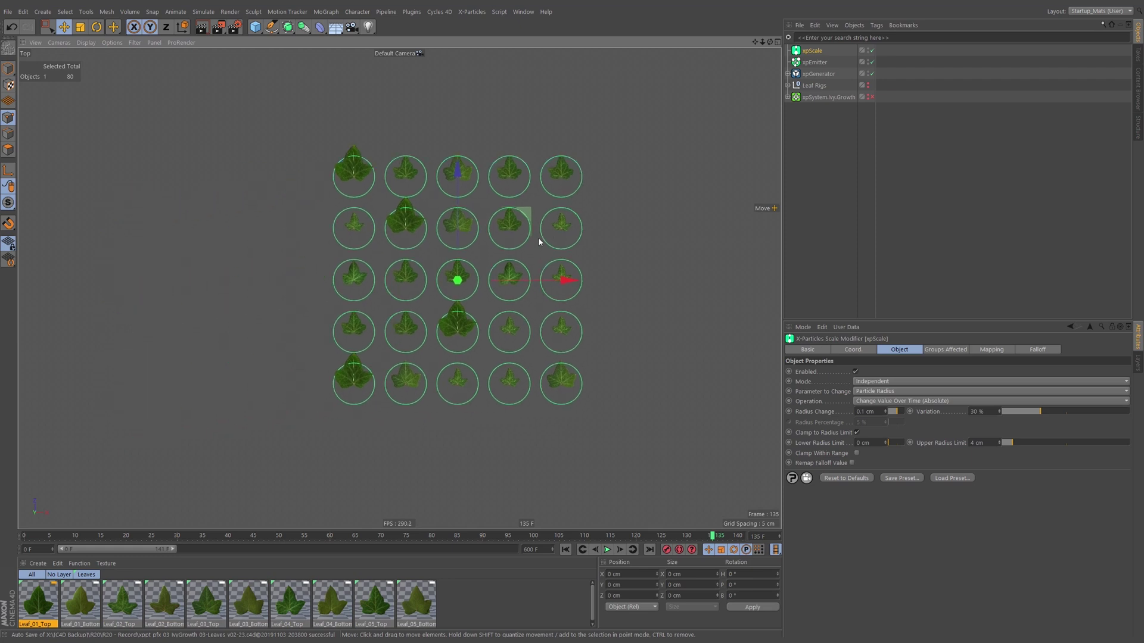
scroll(441, 253, up, 3)
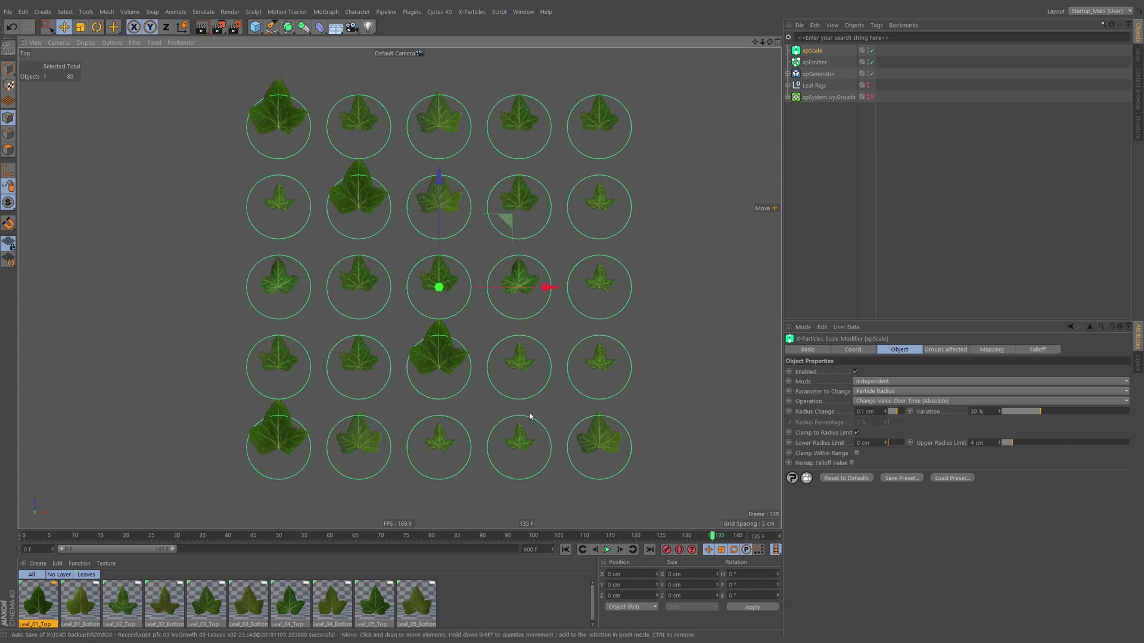
alt+middle_drag(540, 460, 531, 447)
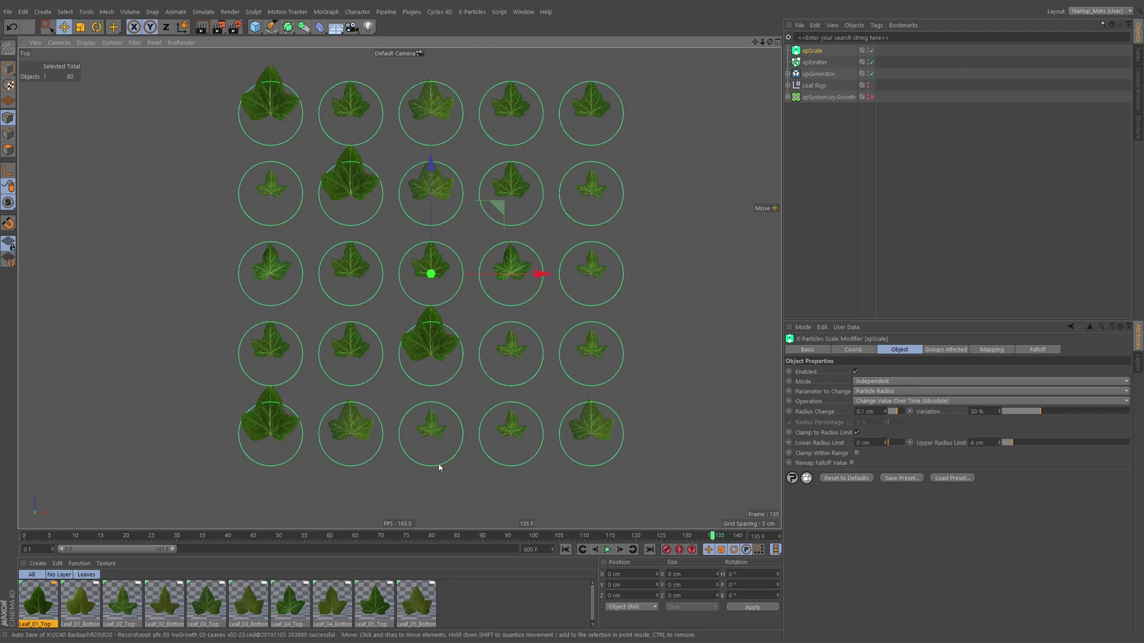
alt+middle_drag(644, 212, 518, 224)
scroll(537, 232, down, 2)
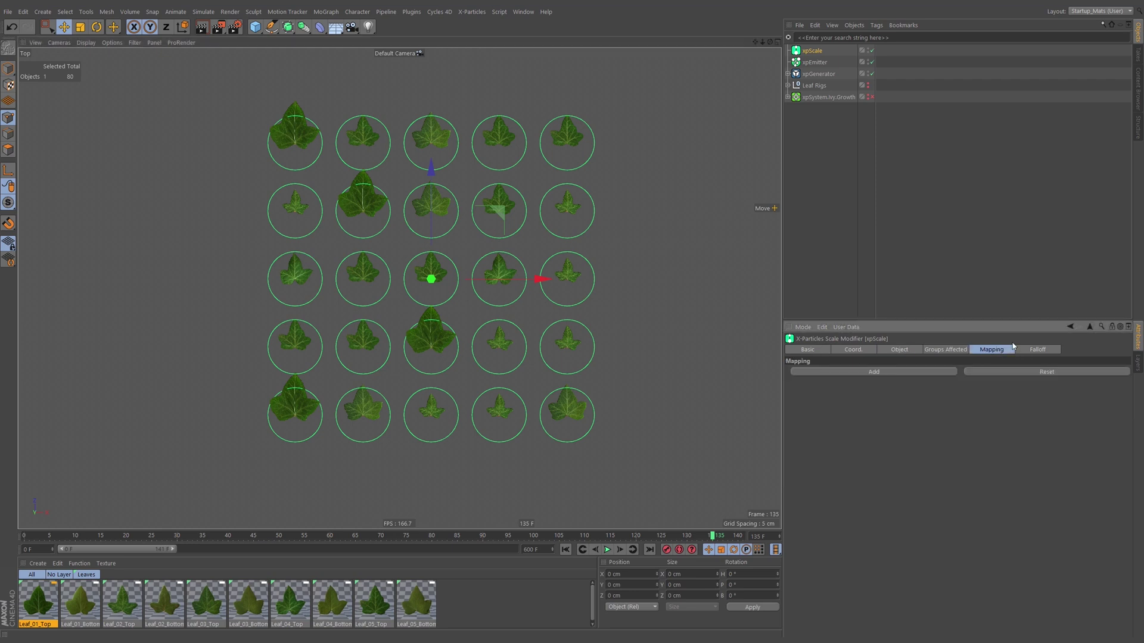
Add a mapping to the xpScale modifier with Upper Radius Limit as its parameter.
click(901, 373)
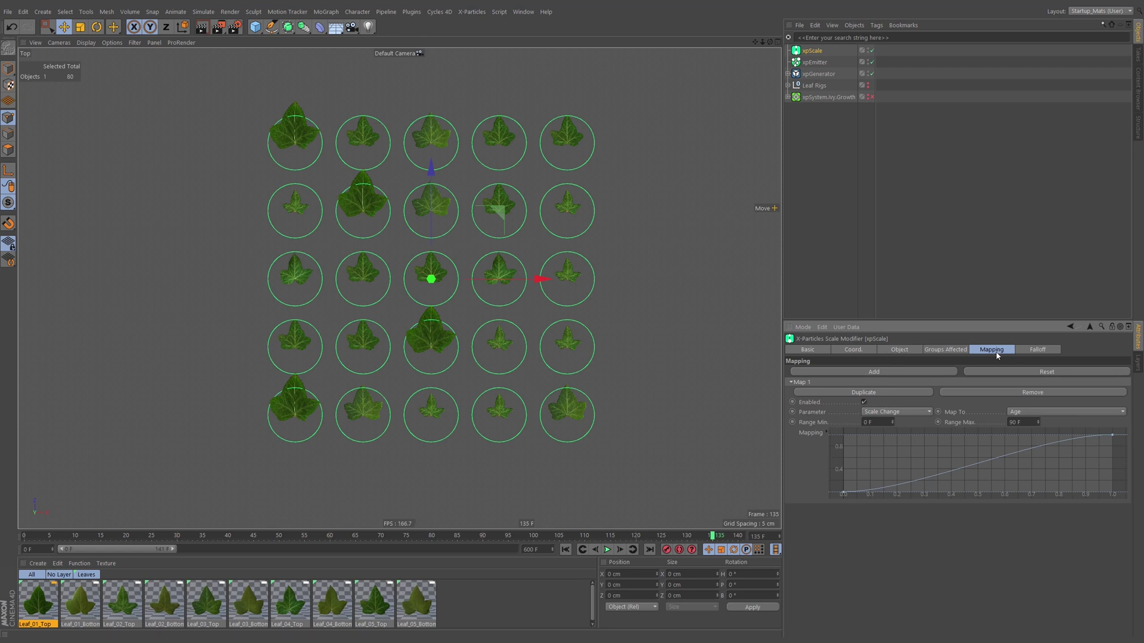
click(904, 351)
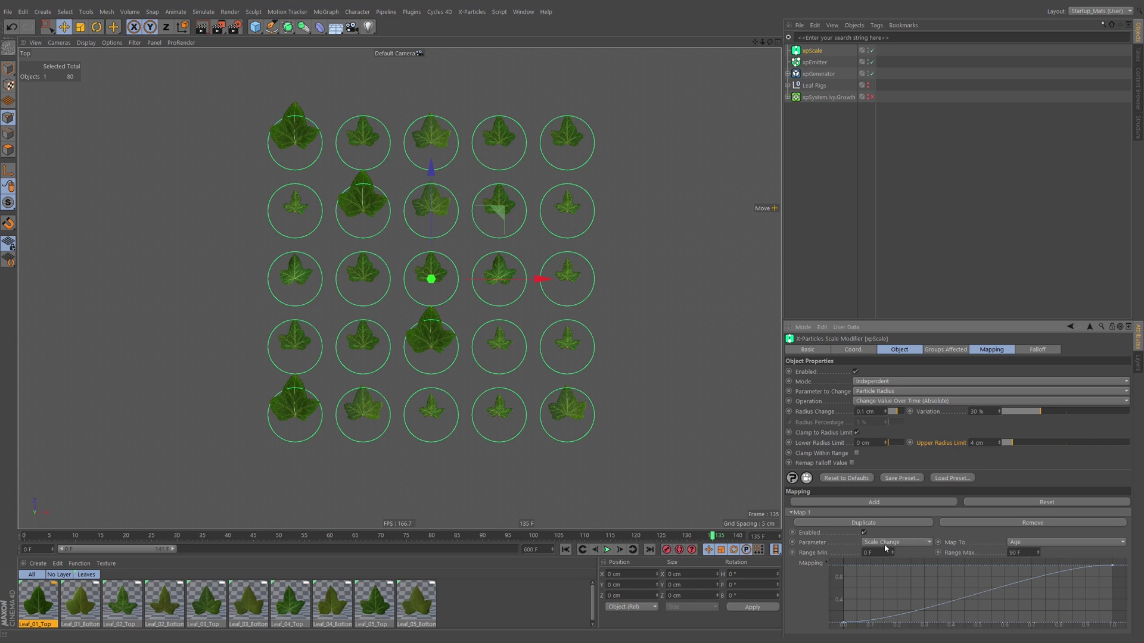
click(930, 543)
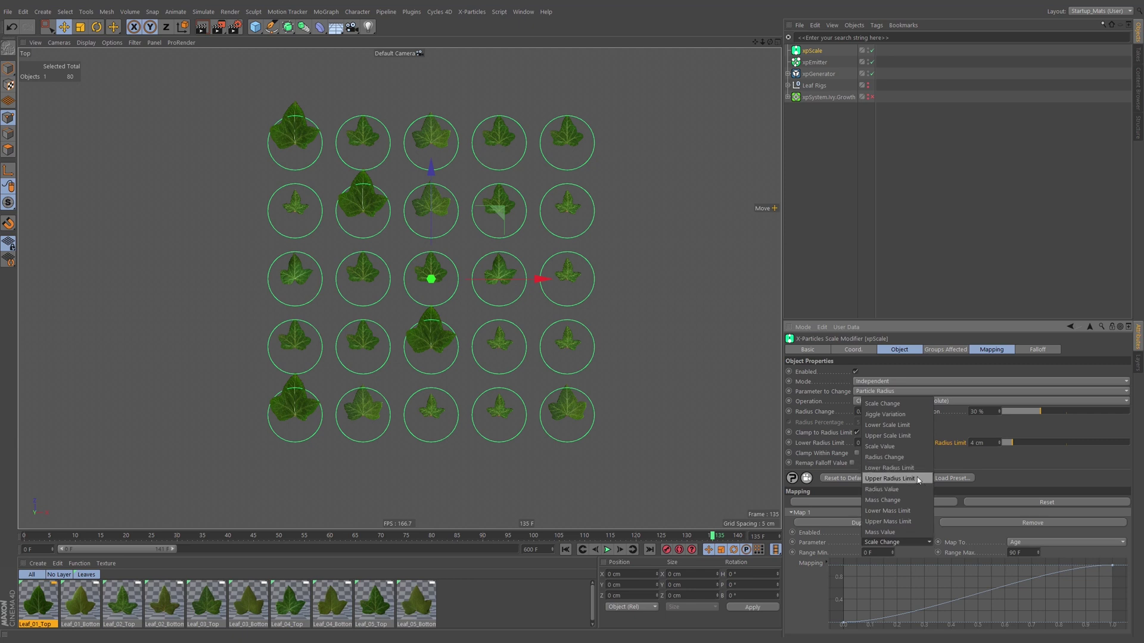
click(890, 479)
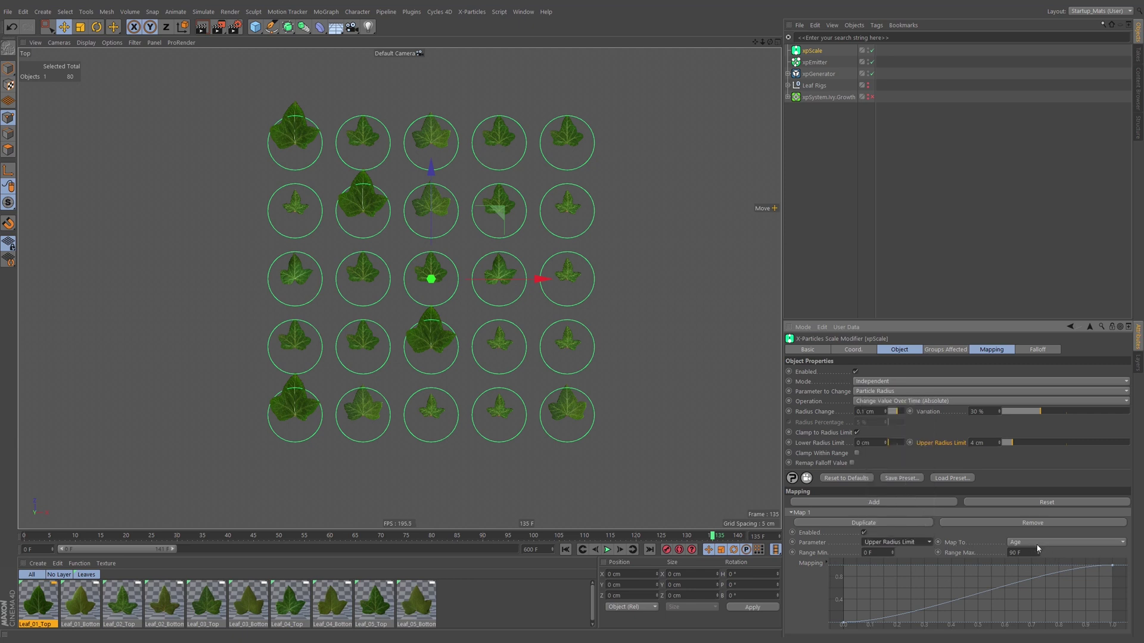
Map the upper radius limit to a Shader, load a Noise shader and open its settings.
click(1123, 543)
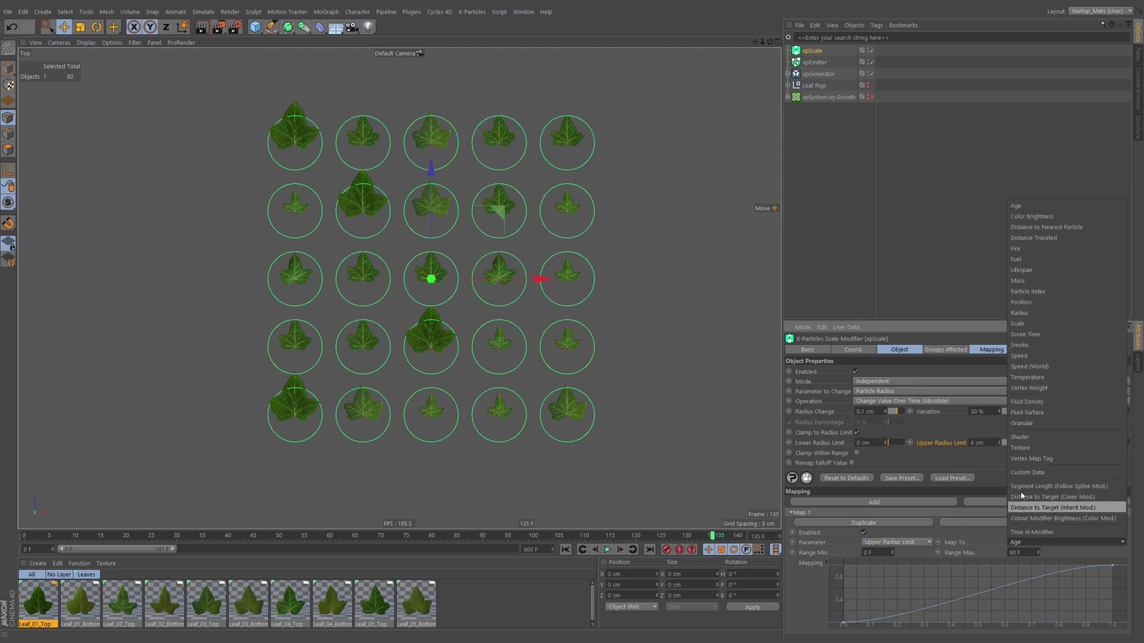
click(1043, 439)
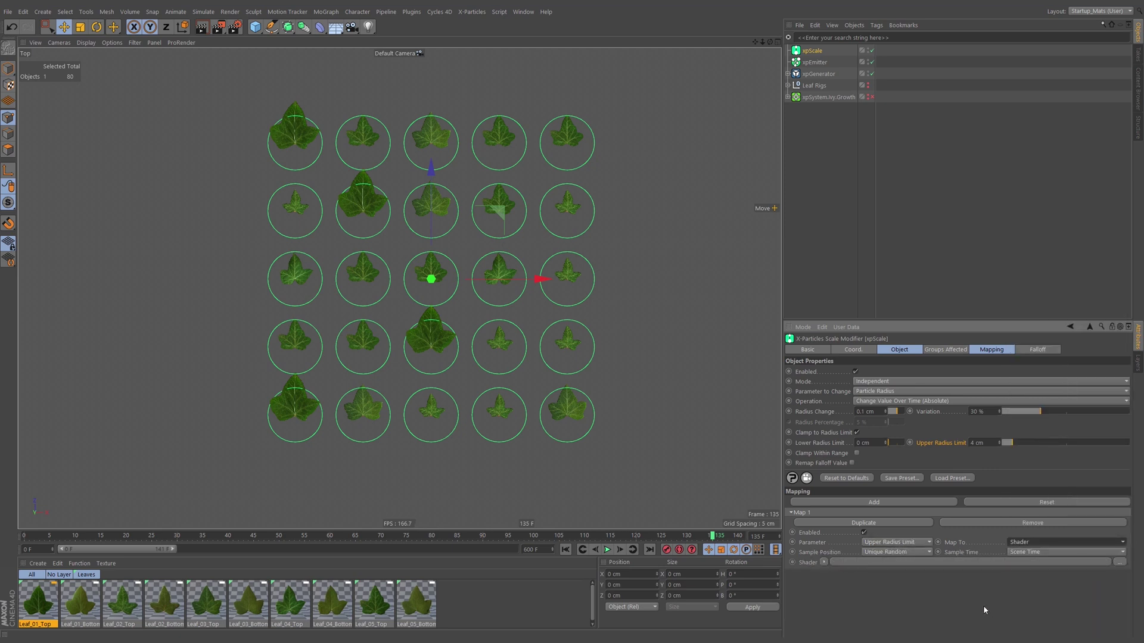
click(824, 562)
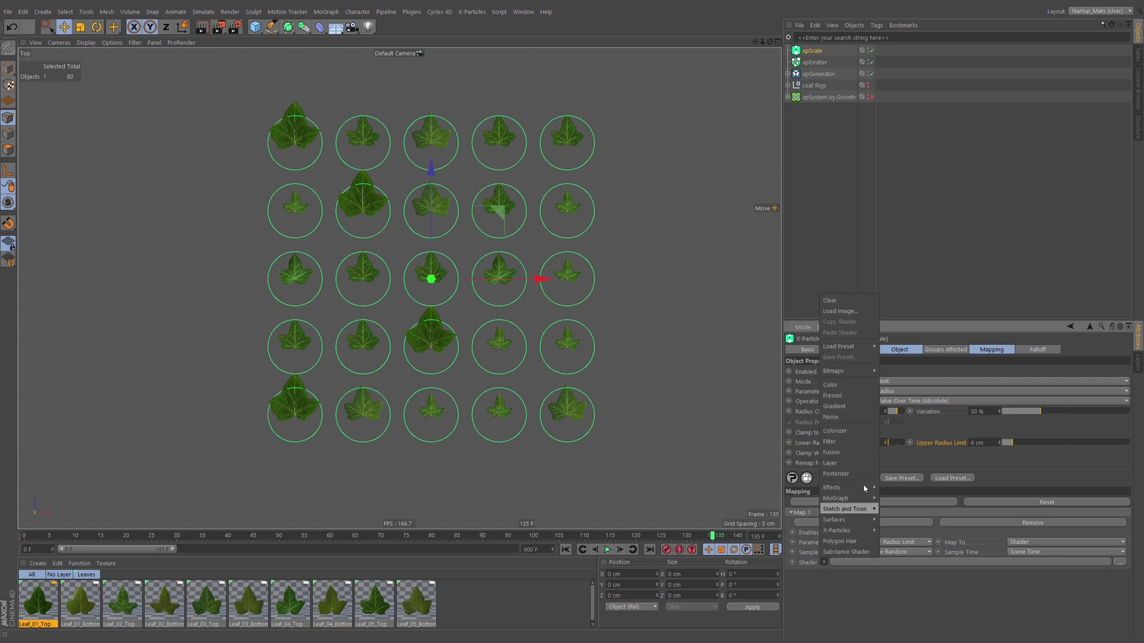
click(840, 418)
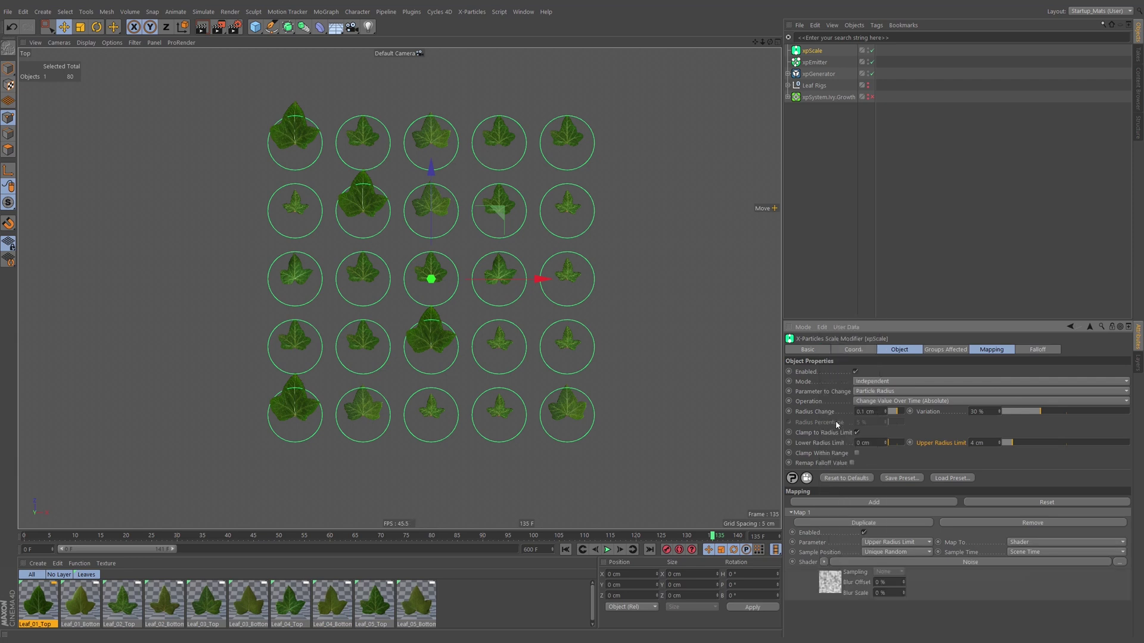
click(831, 583)
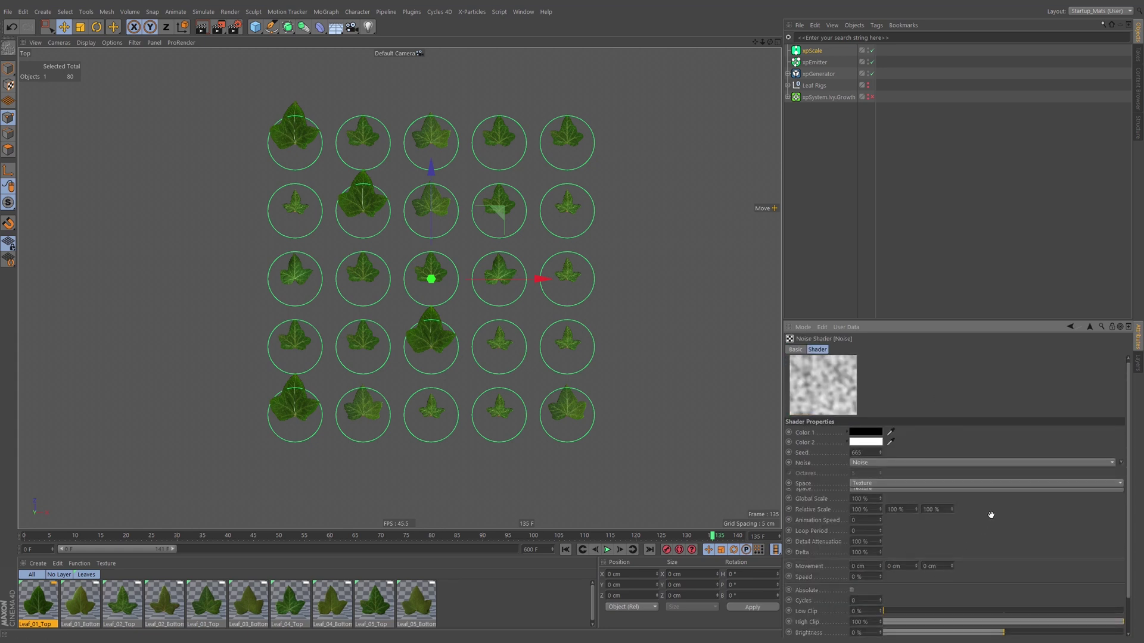
Replay the growth from the start and set the noise's low clip to 41% and high clip to 61%.
click(566, 549)
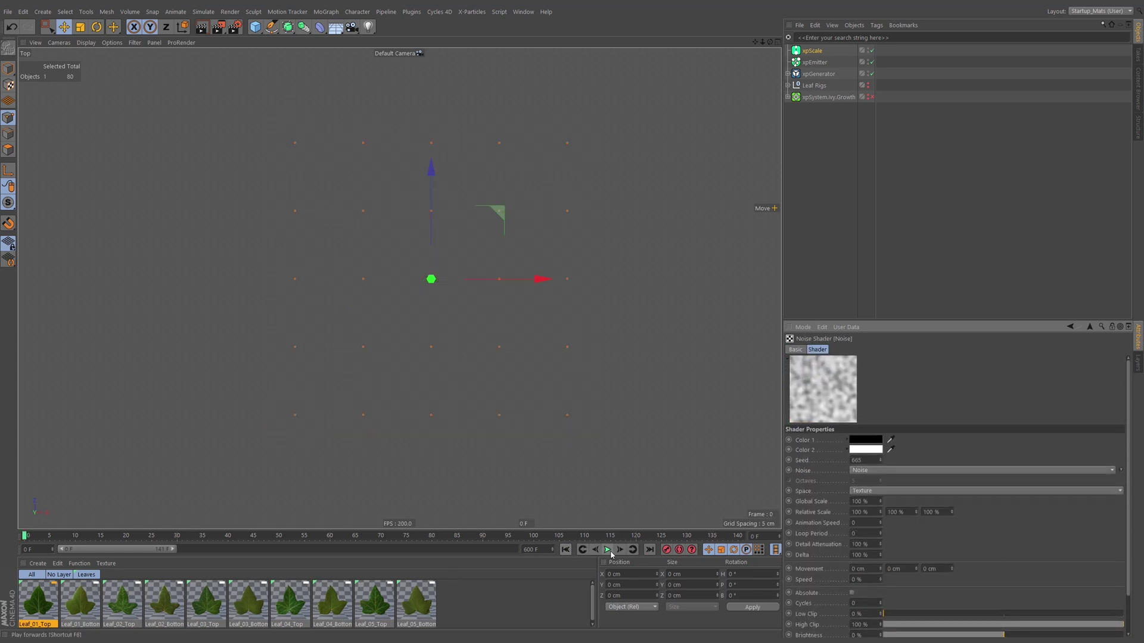
click(607, 550)
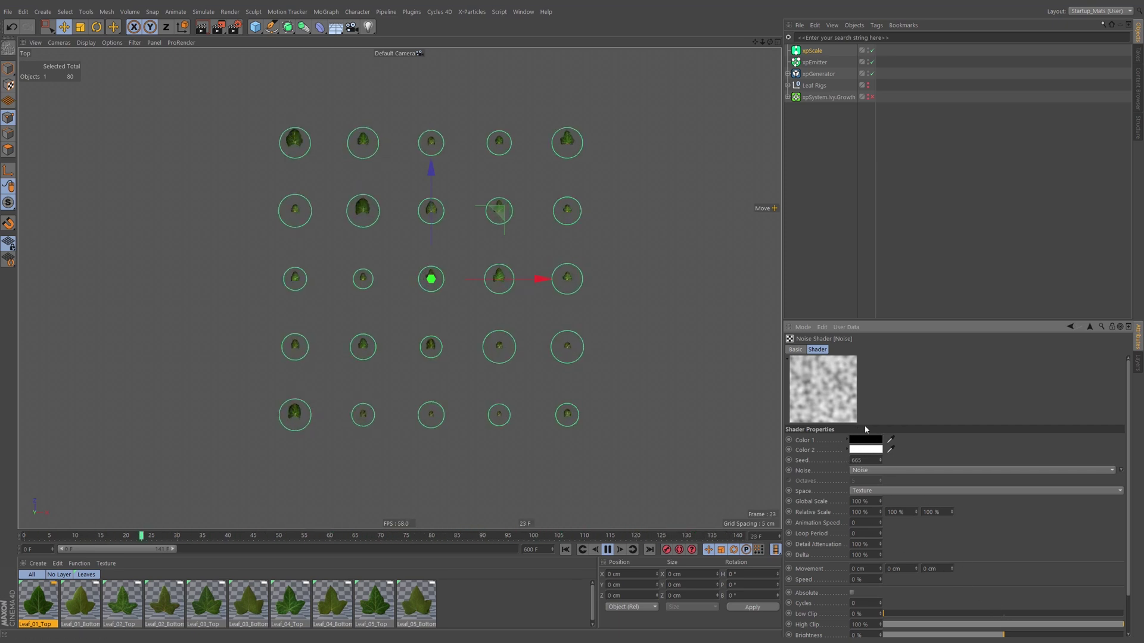
click(993, 614)
click(1031, 625)
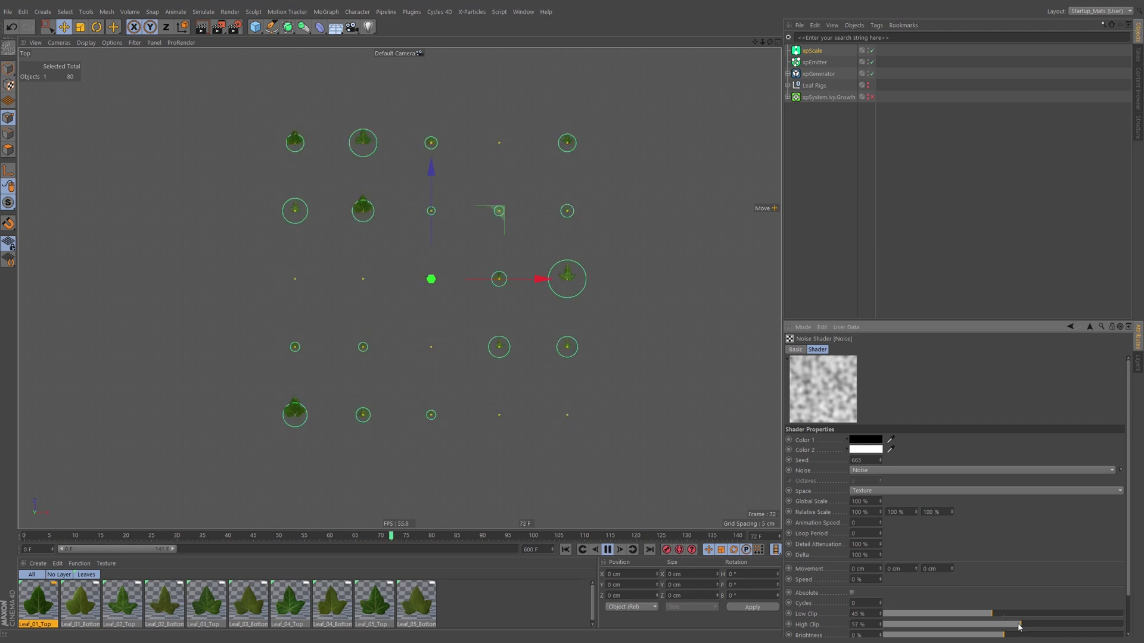
click(982, 614)
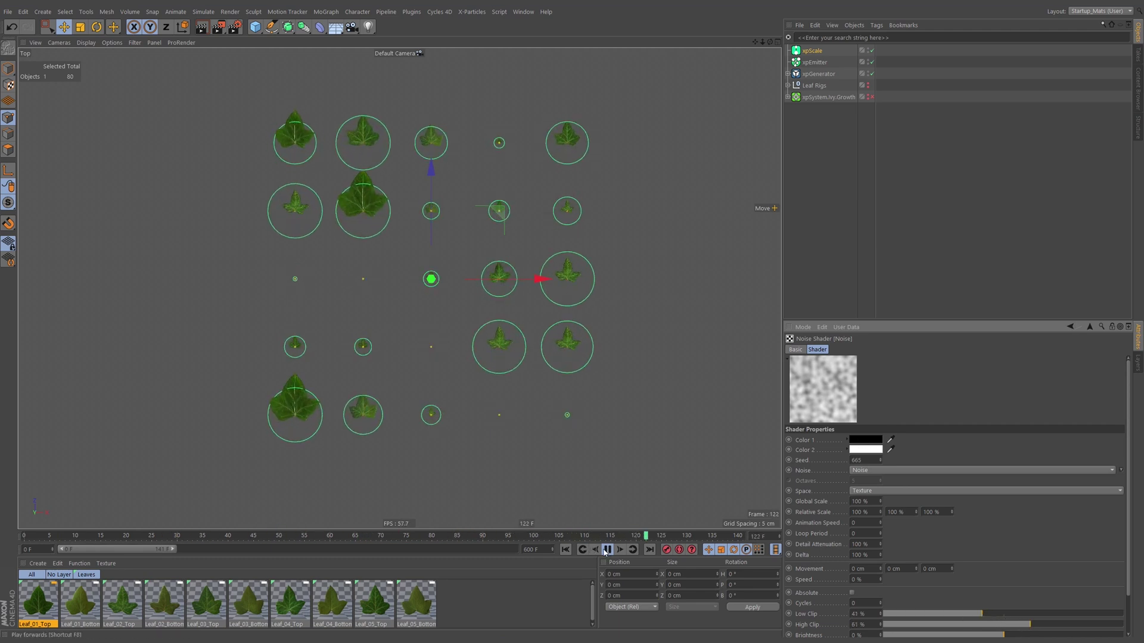
Replay the animation from the first frame to check how the clipped noise affects the particle radii.
click(607, 549)
click(565, 550)
click(607, 550)
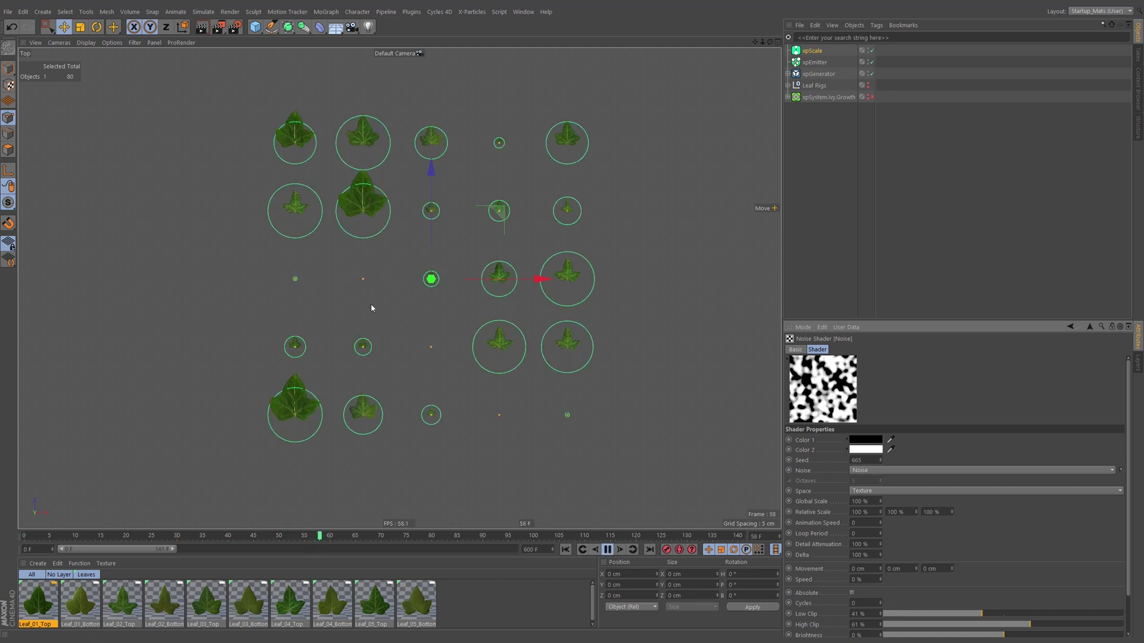
Stop playback and return the noise shader's low clip to 0% and high clip to 100%.
click(609, 550)
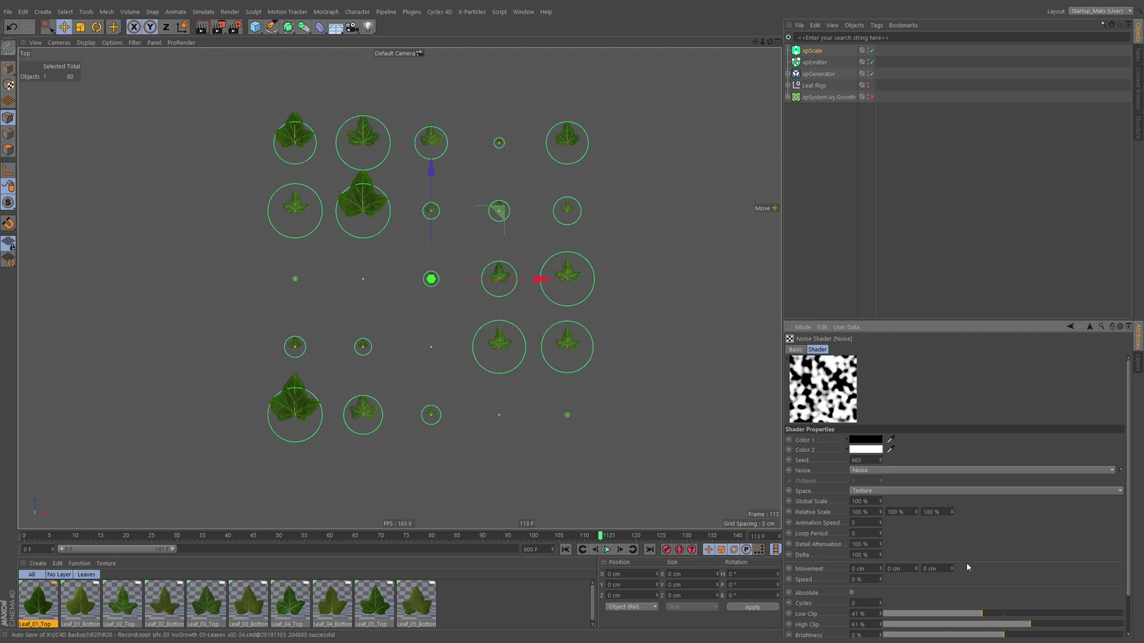
drag(934, 616, 922, 612)
drag(1057, 630, 1124, 626)
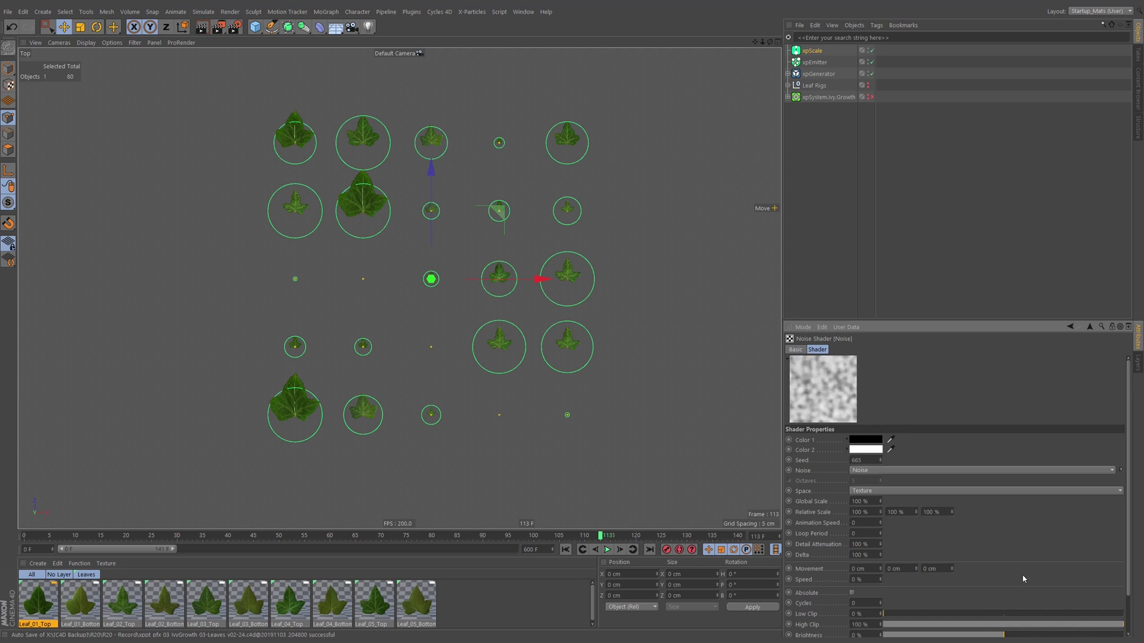
Set the brightness of the noise's Color 2 to 50% and replay the animation from the first frame.
click(870, 444)
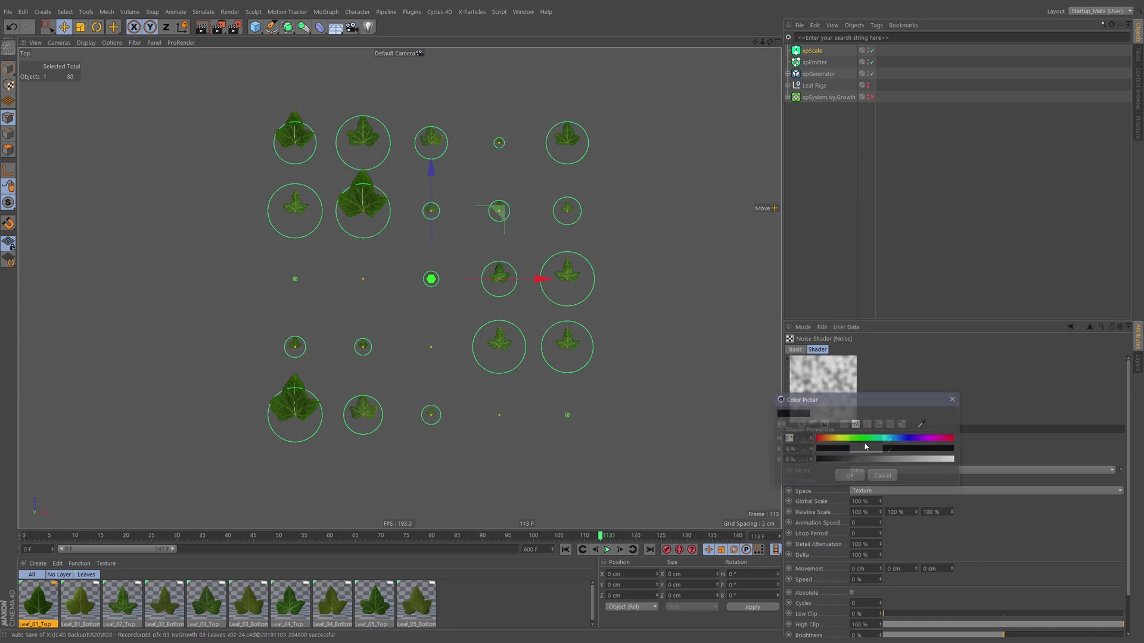
click(883, 476)
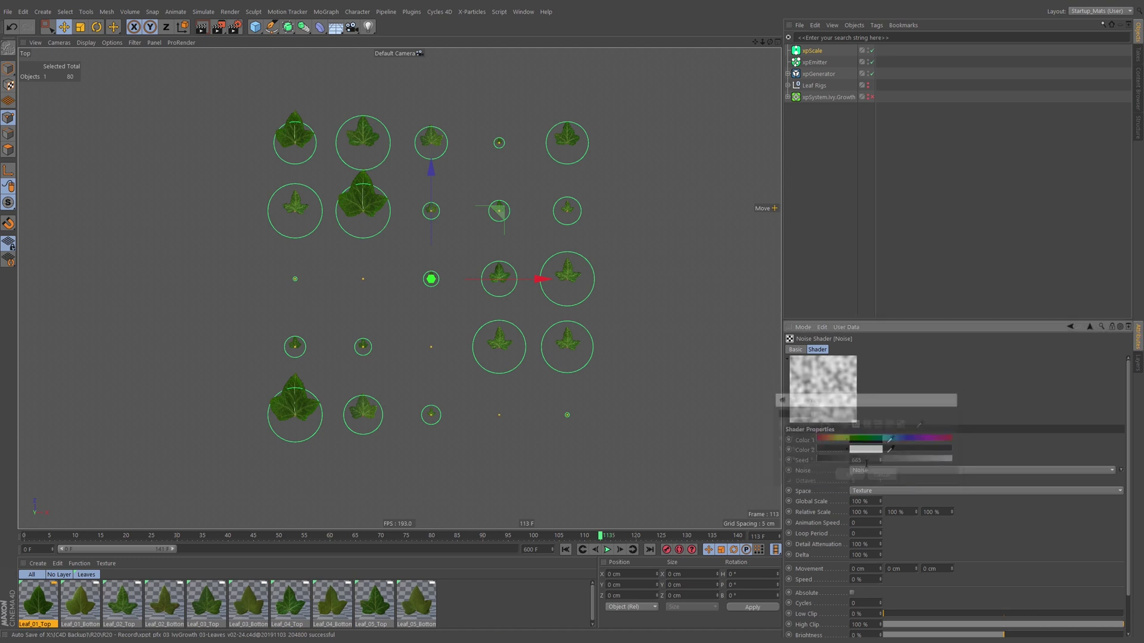
click(863, 451)
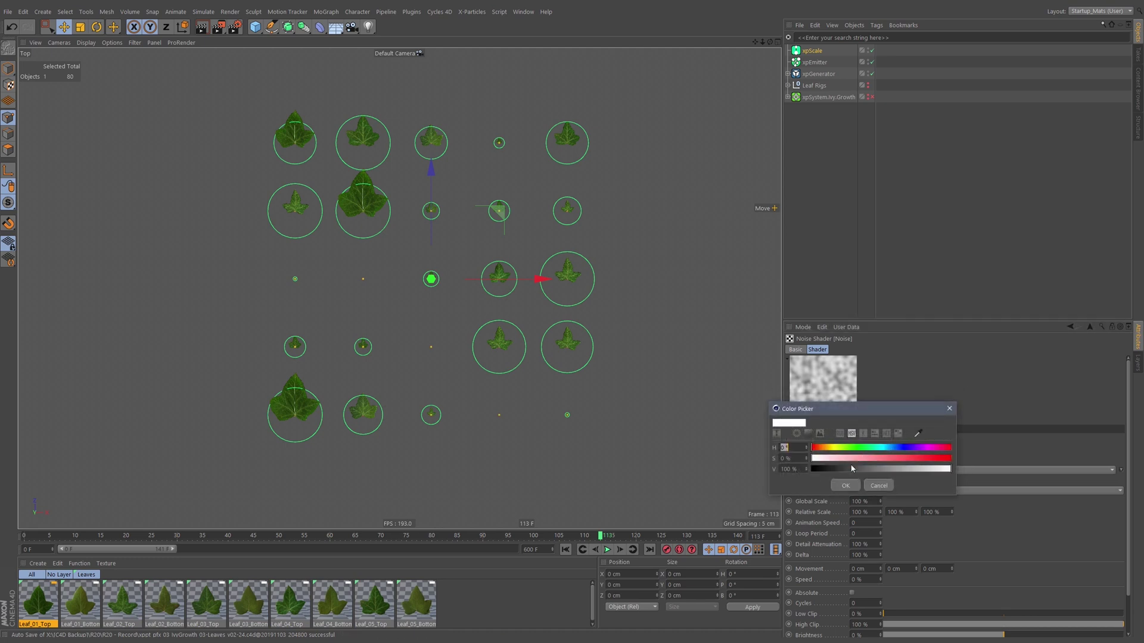
key(Tab)
key(Tab)
text(50)
key(Return)
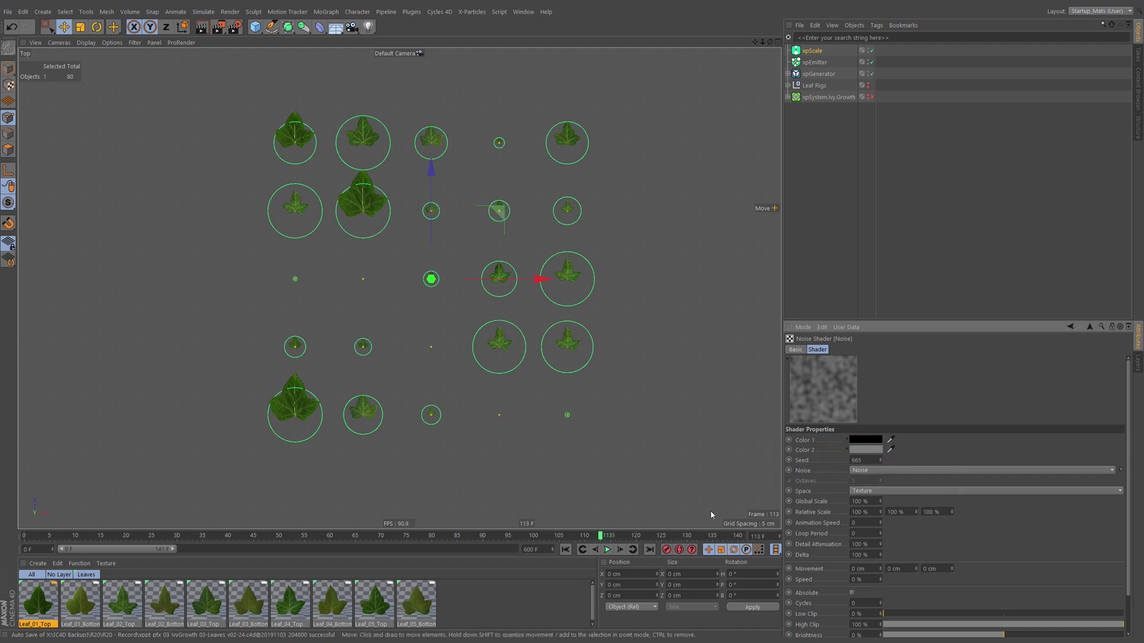
click(565, 550)
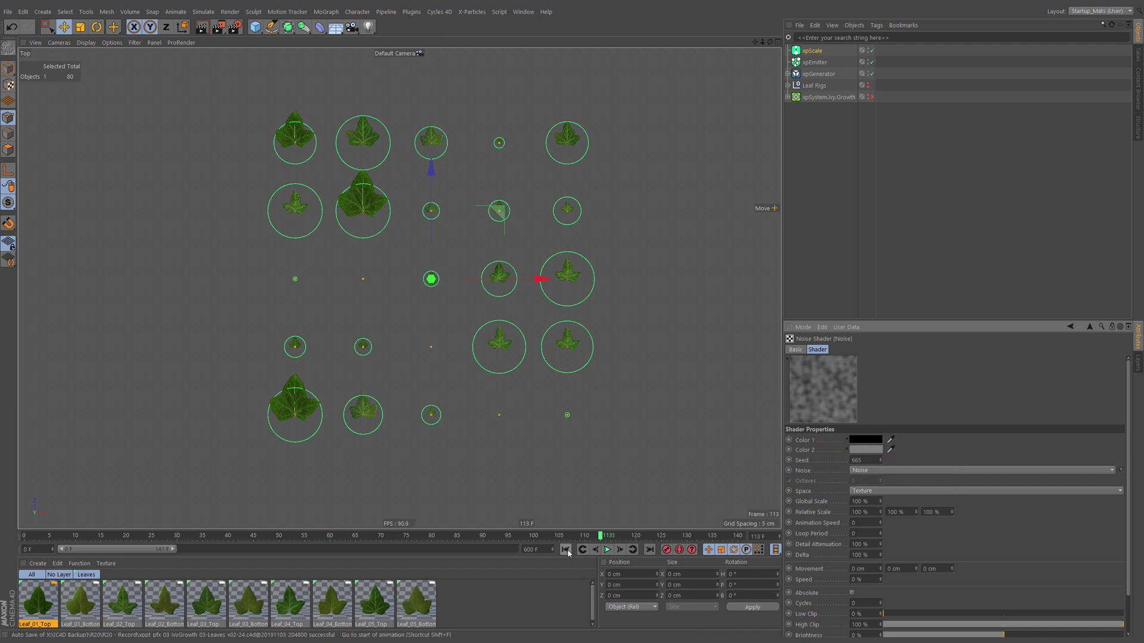
click(607, 550)
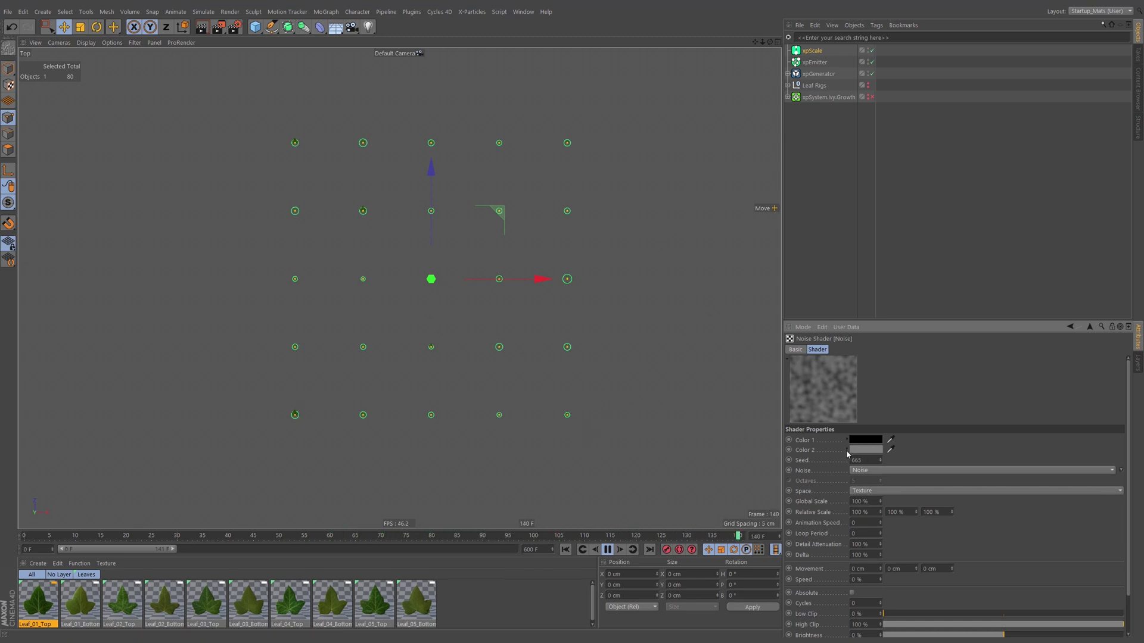
Return the noise's Color 2 to full white.
click(866, 450)
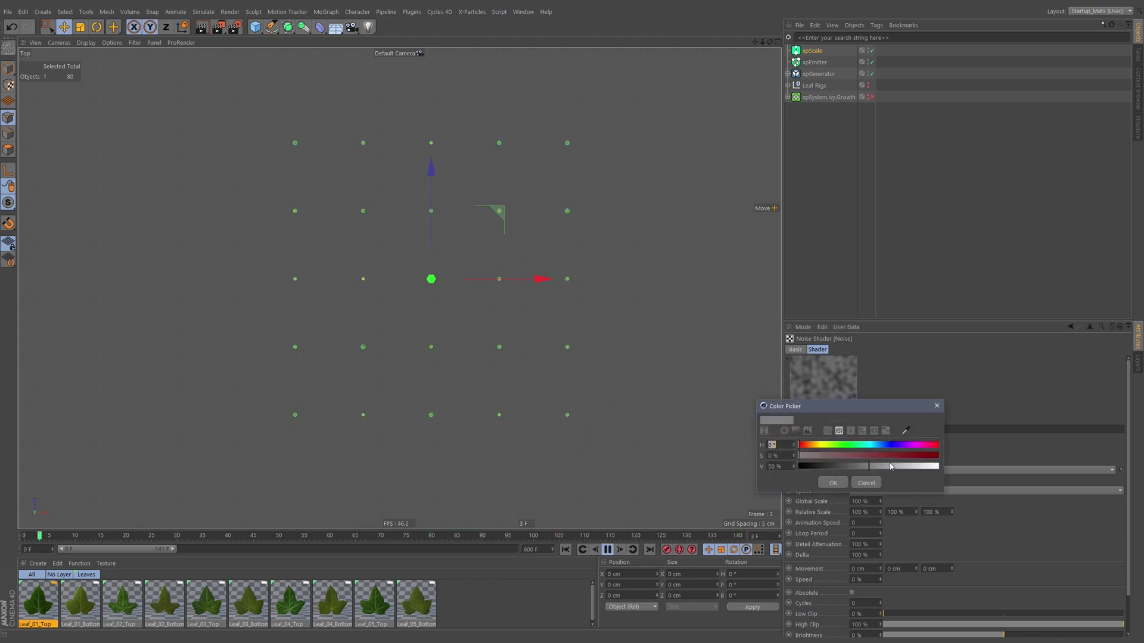
drag(891, 467, 939, 467)
click(833, 483)
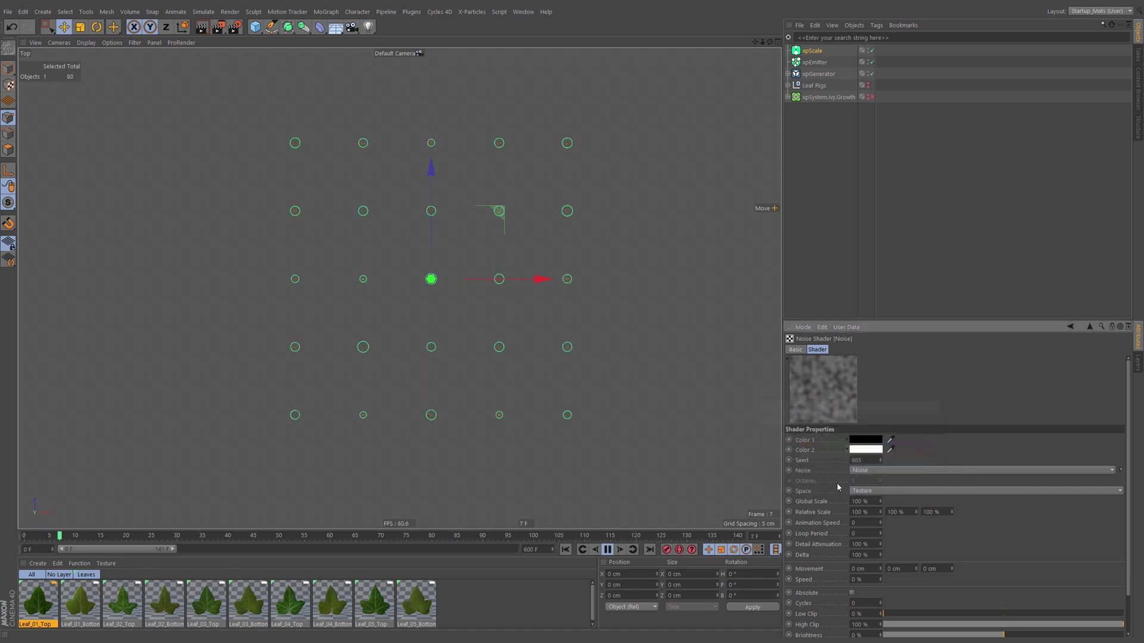
Set the brightness of the noise's Color 1 to 20%.
click(864, 440)
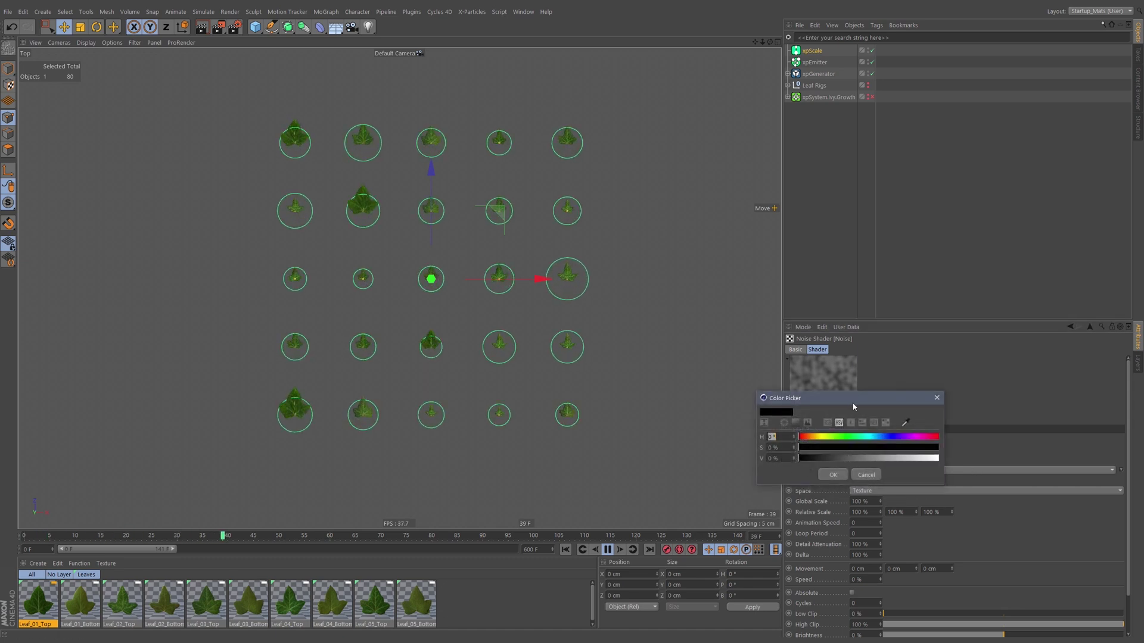
drag(853, 407, 673, 416)
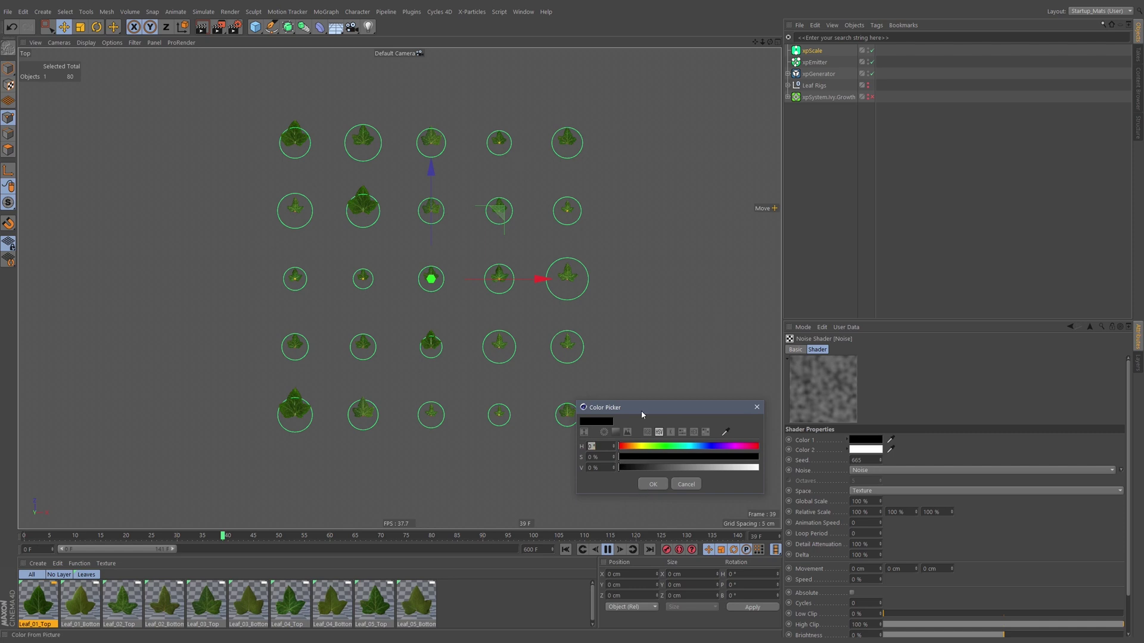
click(594, 468)
text(20)
click(653, 484)
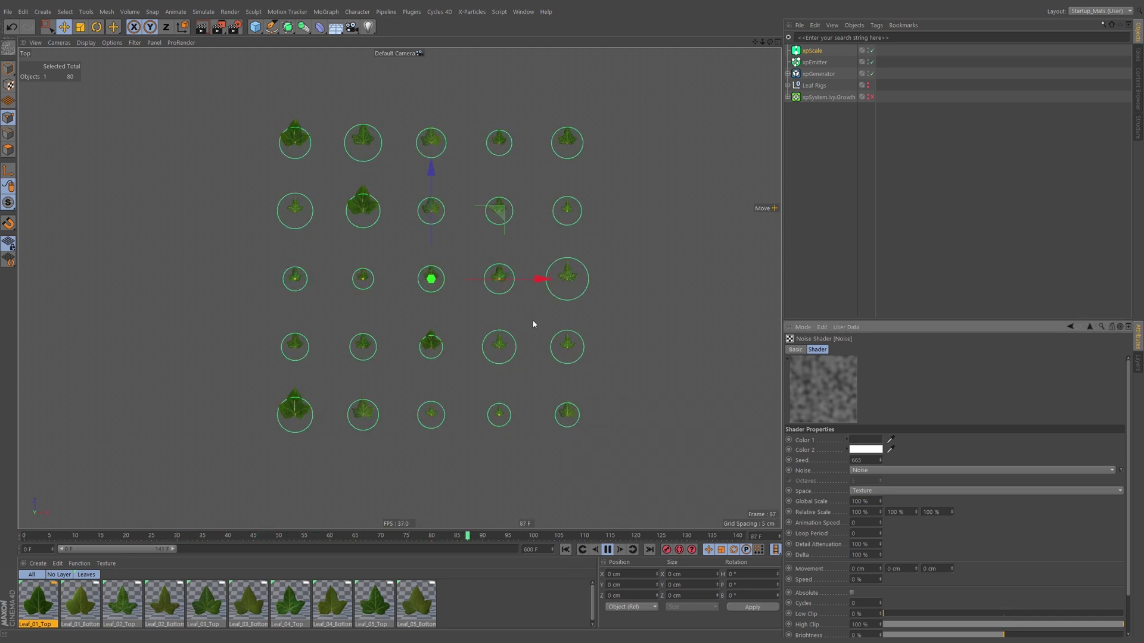
Raise the noise's Color 1 to a 50% grey and replay the growth from the first frame.
click(848, 440)
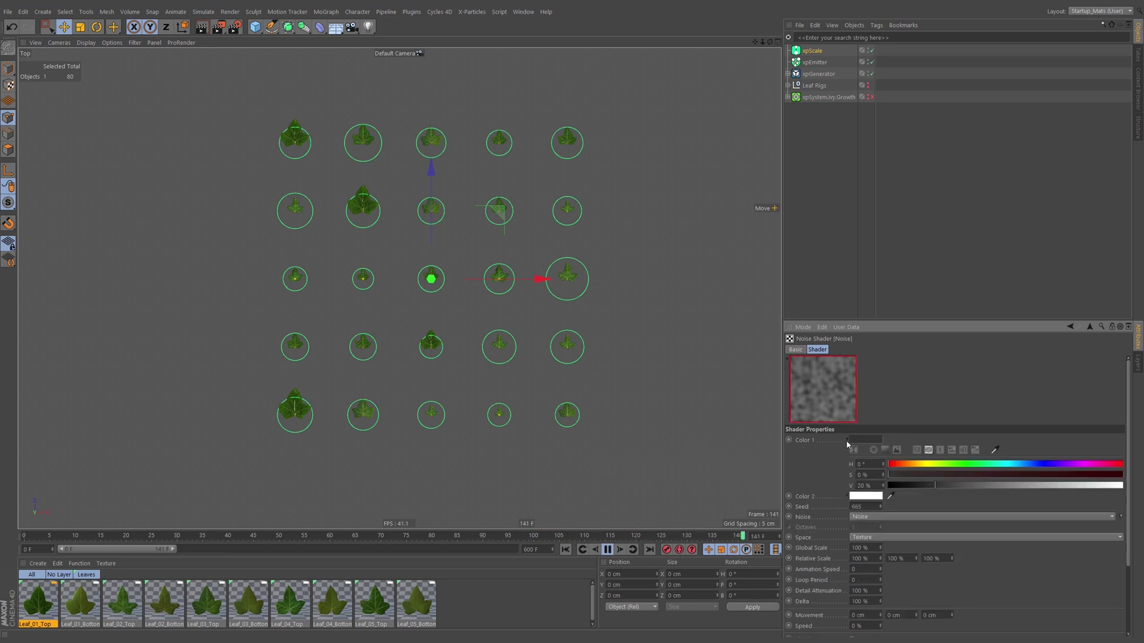
click(847, 441)
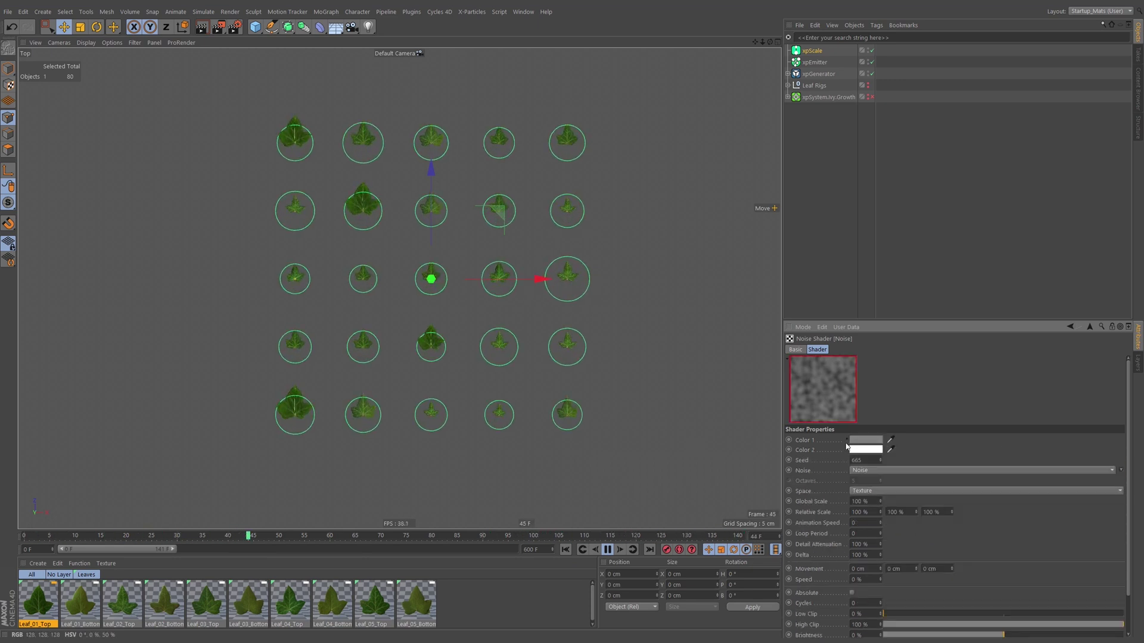
click(608, 549)
click(565, 550)
click(609, 549)
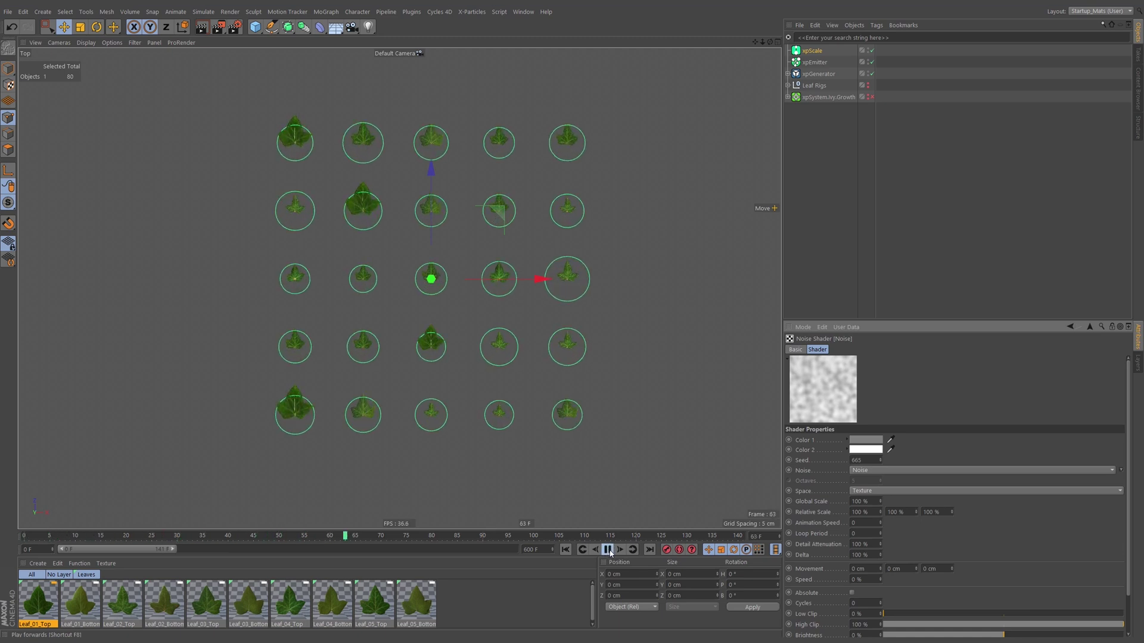
click(608, 549)
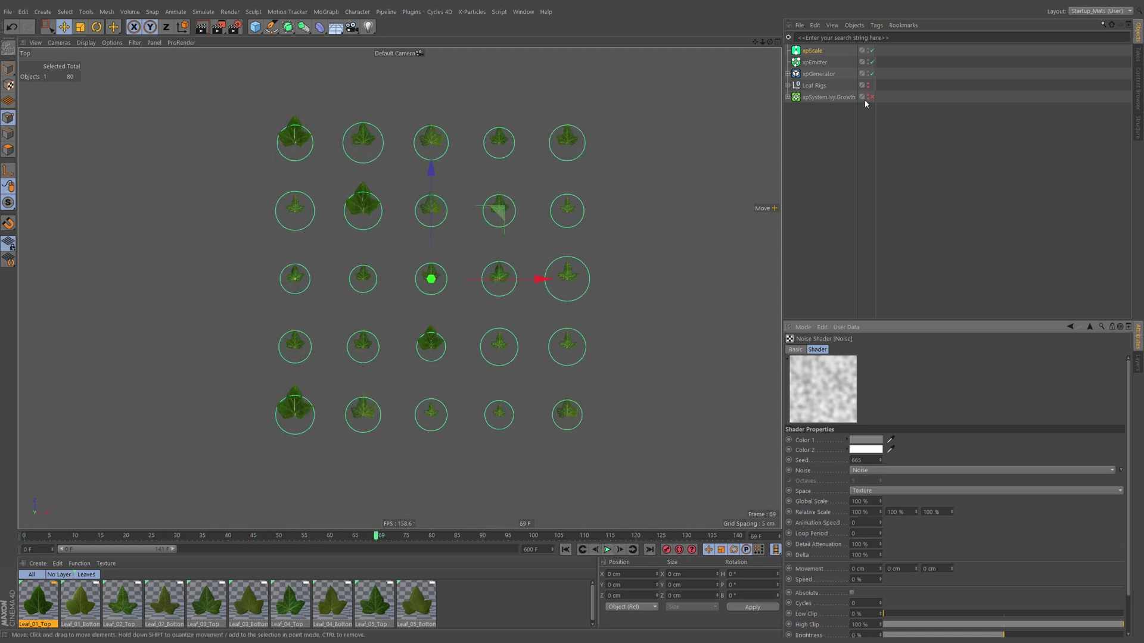
Review the mapping settings of xpScale, replay the leaf growth and rewind to the first frame.
click(812, 51)
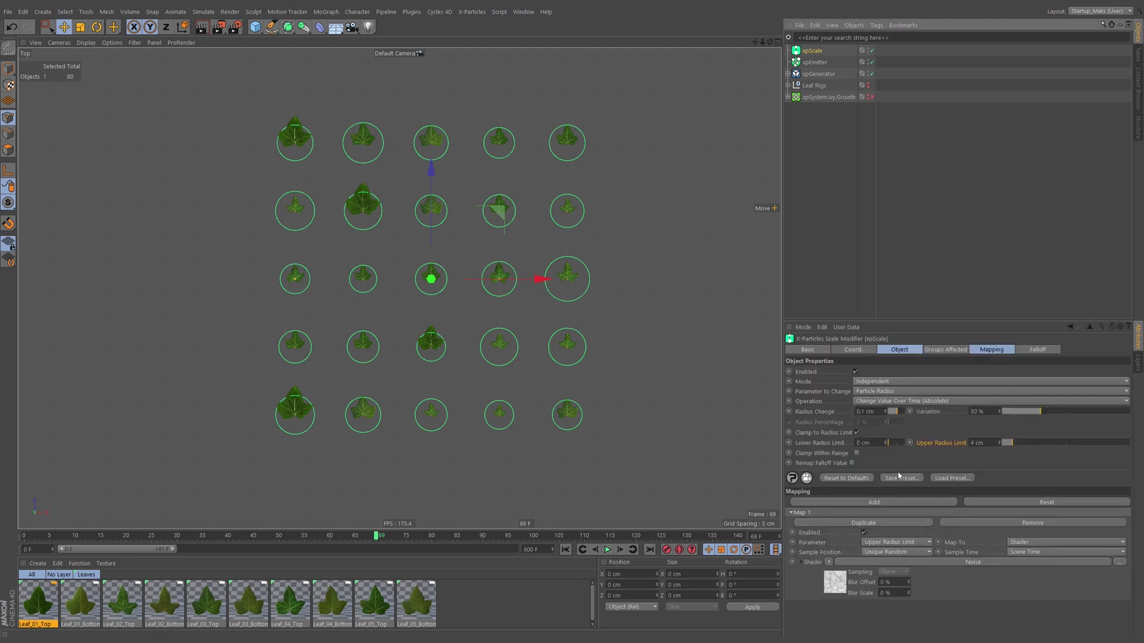
click(990, 350)
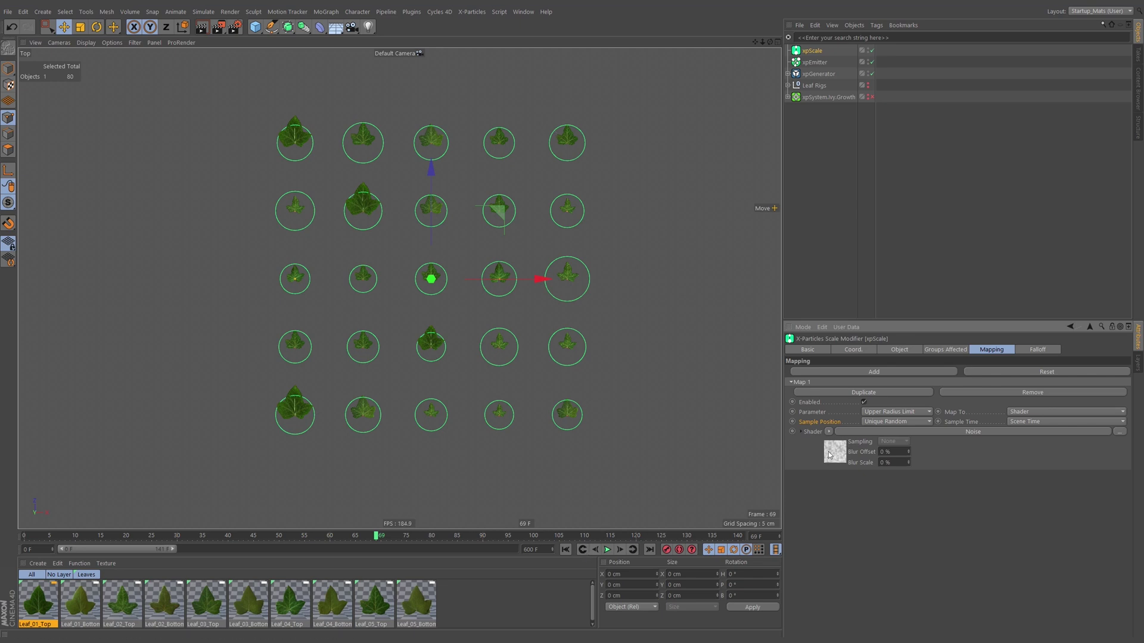
click(565, 549)
click(607, 549)
click(565, 549)
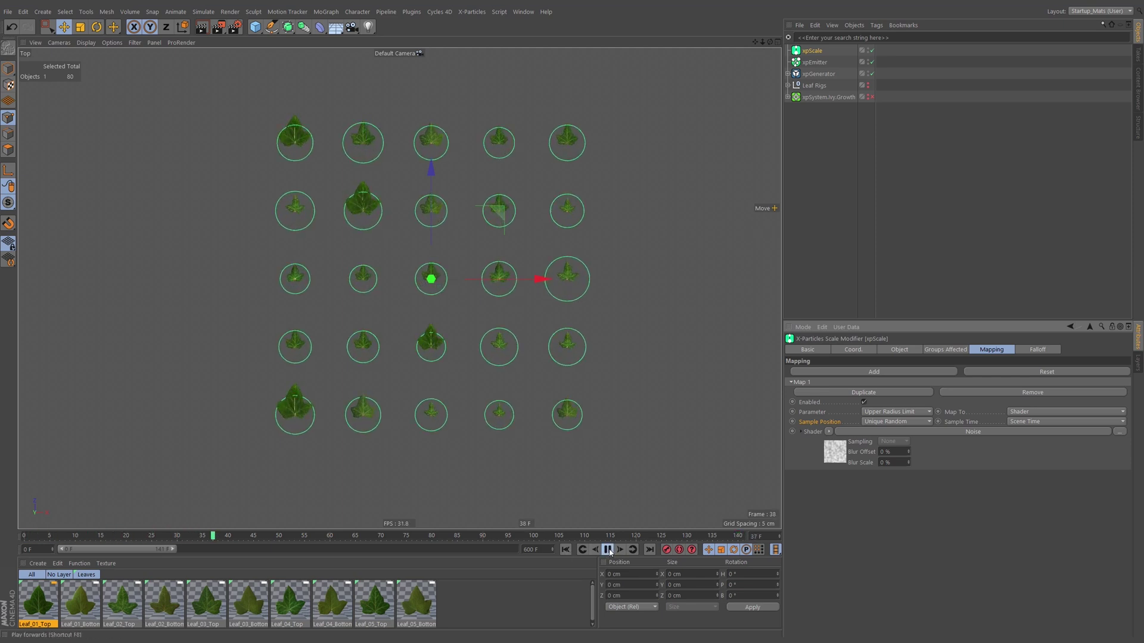
key(F8)
click(565, 549)
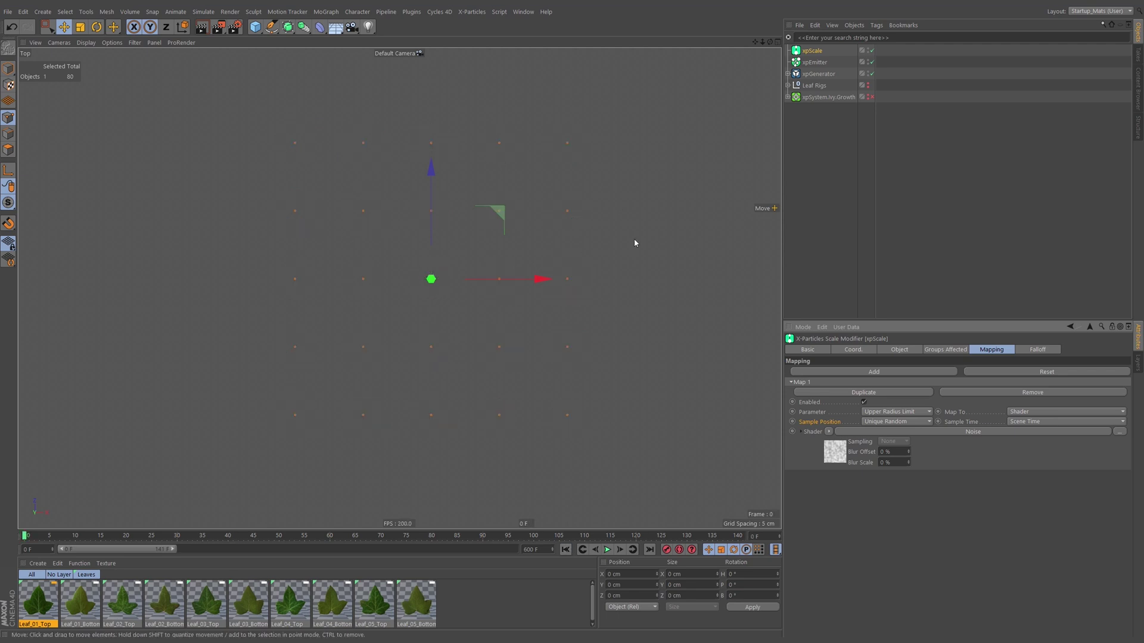
Place xpSystem.Ivy.Growth above Leaf Rigs in the object hierarchy, enable it and expand it, with the whole wall framed in perspective view.
key(F1)
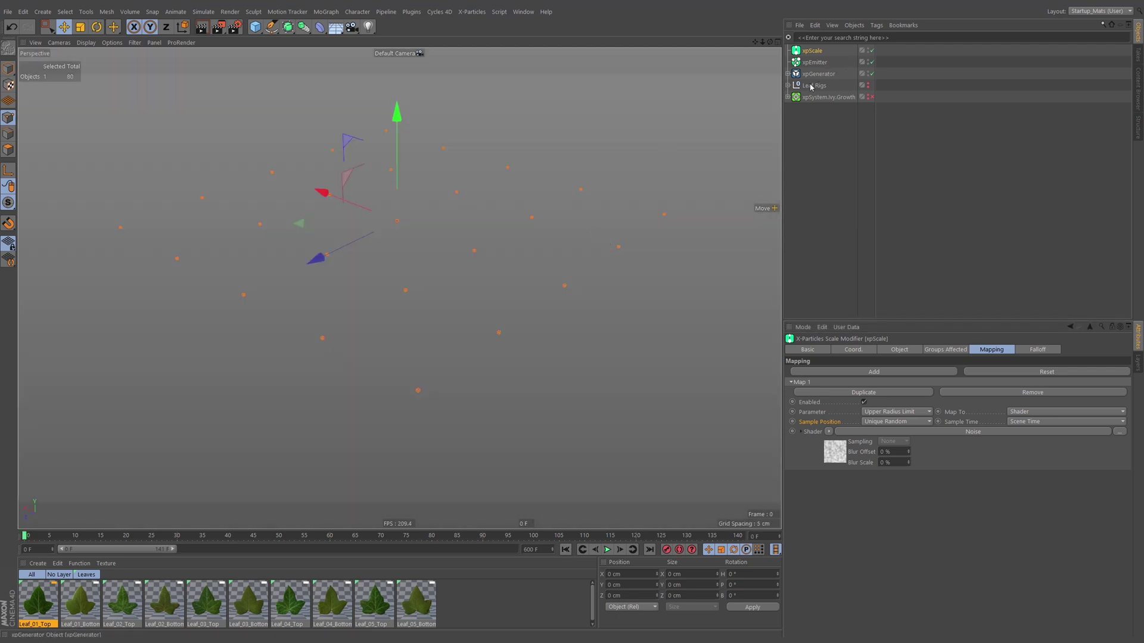
drag(819, 97, 827, 84)
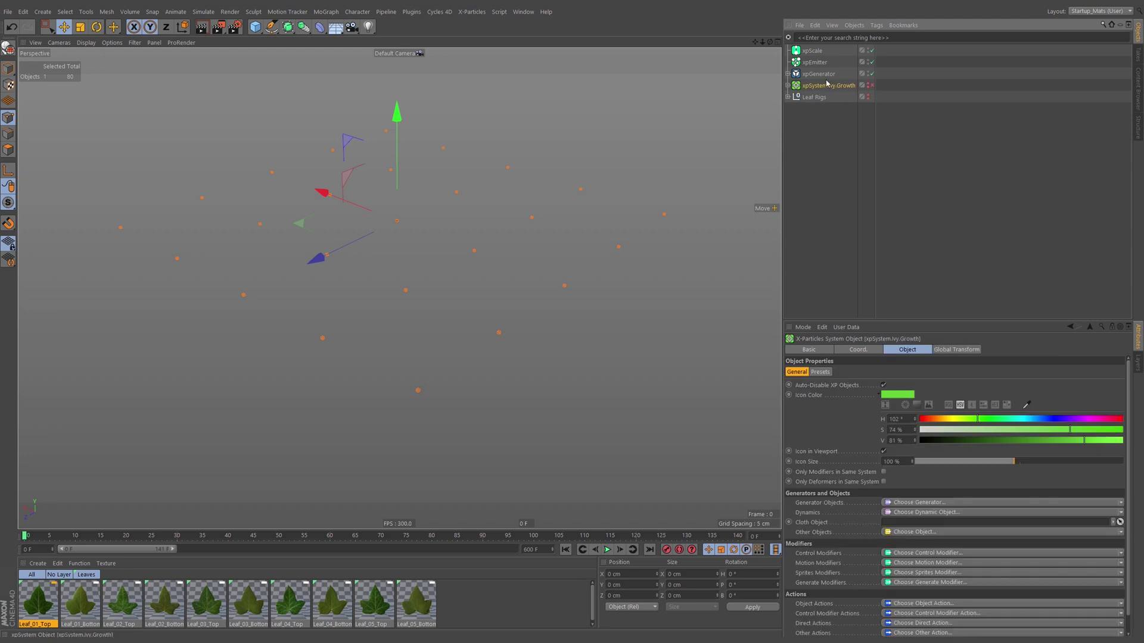
click(870, 85)
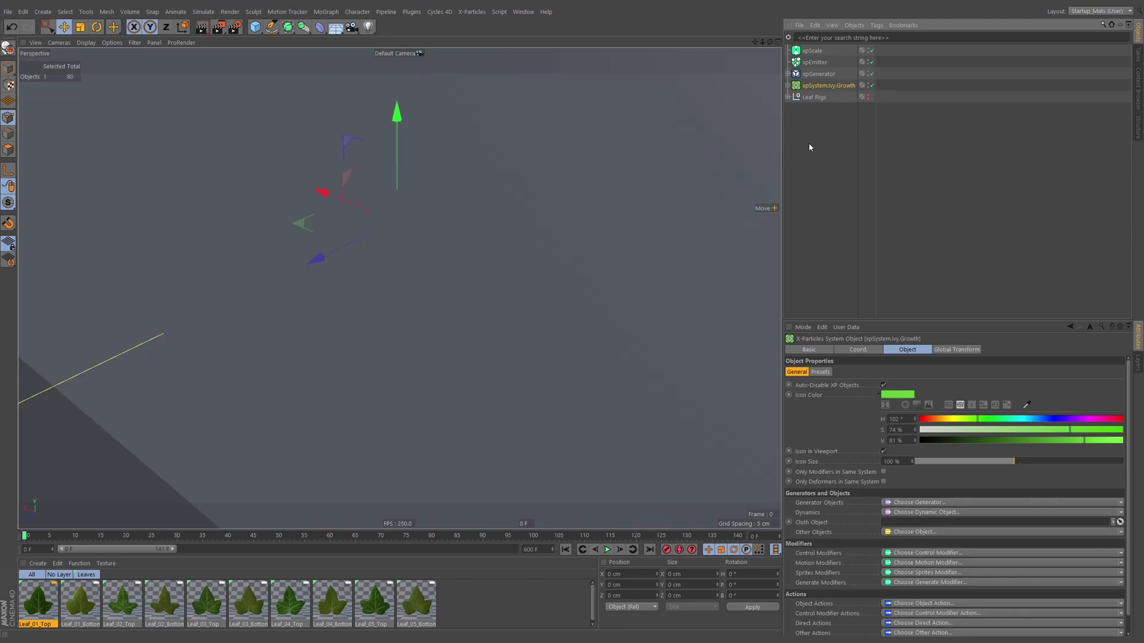
click(787, 86)
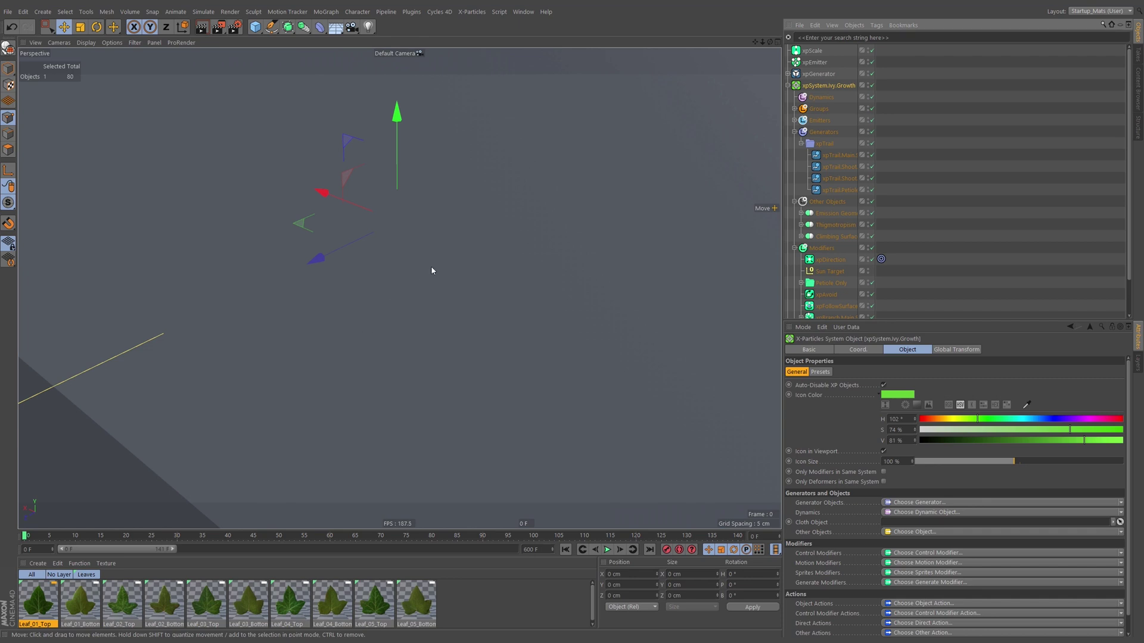
scroll(462, 186, down, 10)
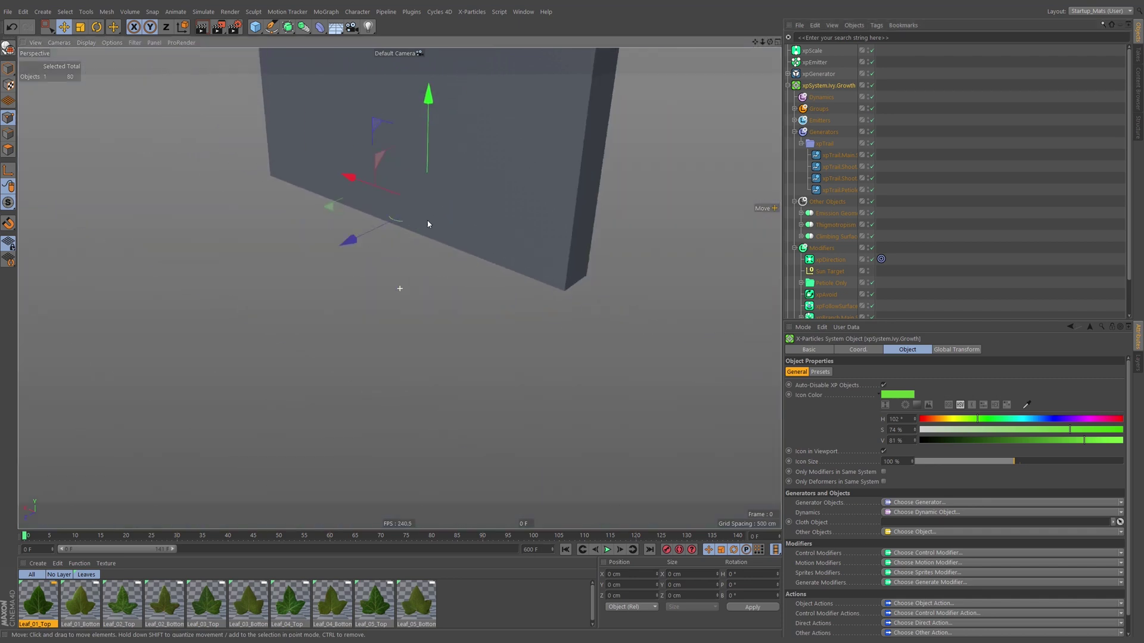
alt+drag(428, 224, 479, 378)
click(693, 386)
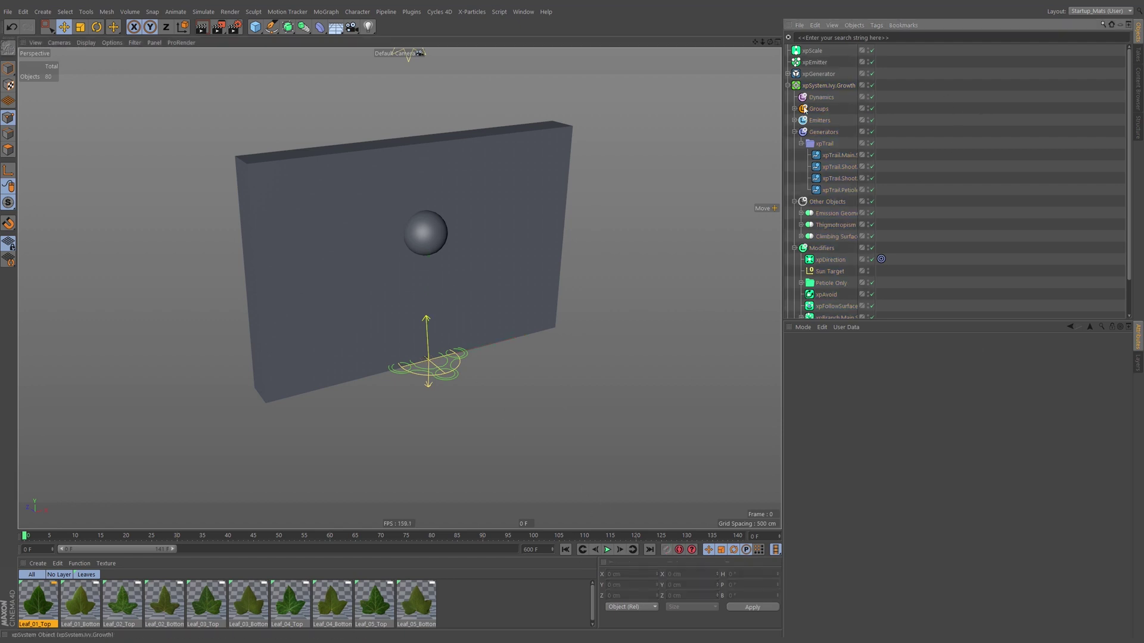
Play the ivy growth simulation, stop it once the branches surround the sphere, and inspect them up close.
click(608, 550)
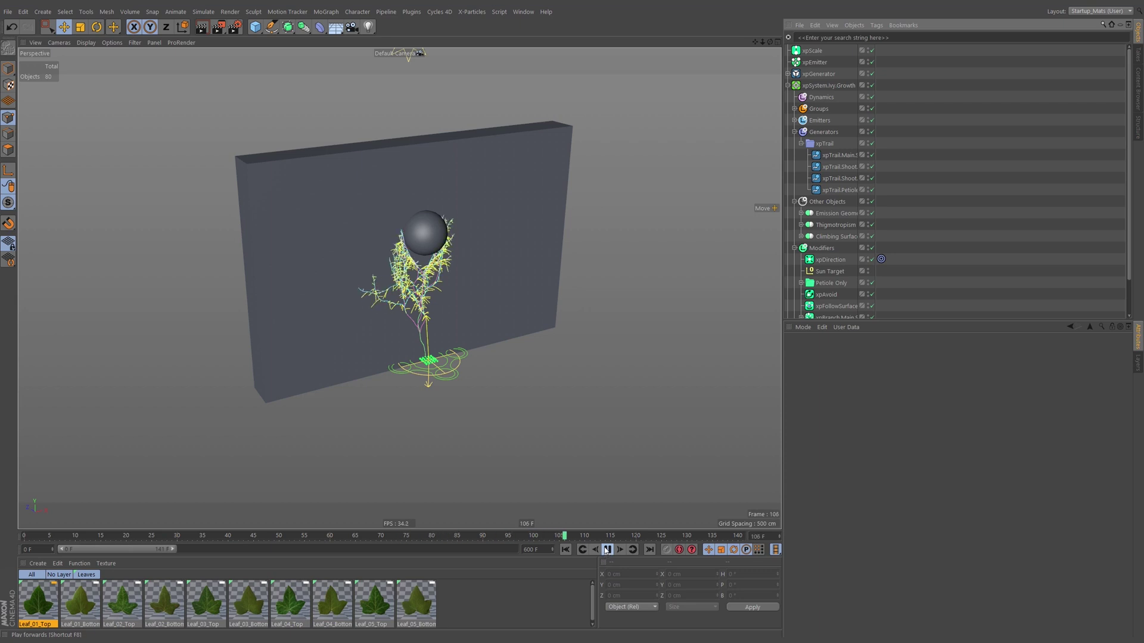
click(606, 549)
scroll(492, 221, up, 3)
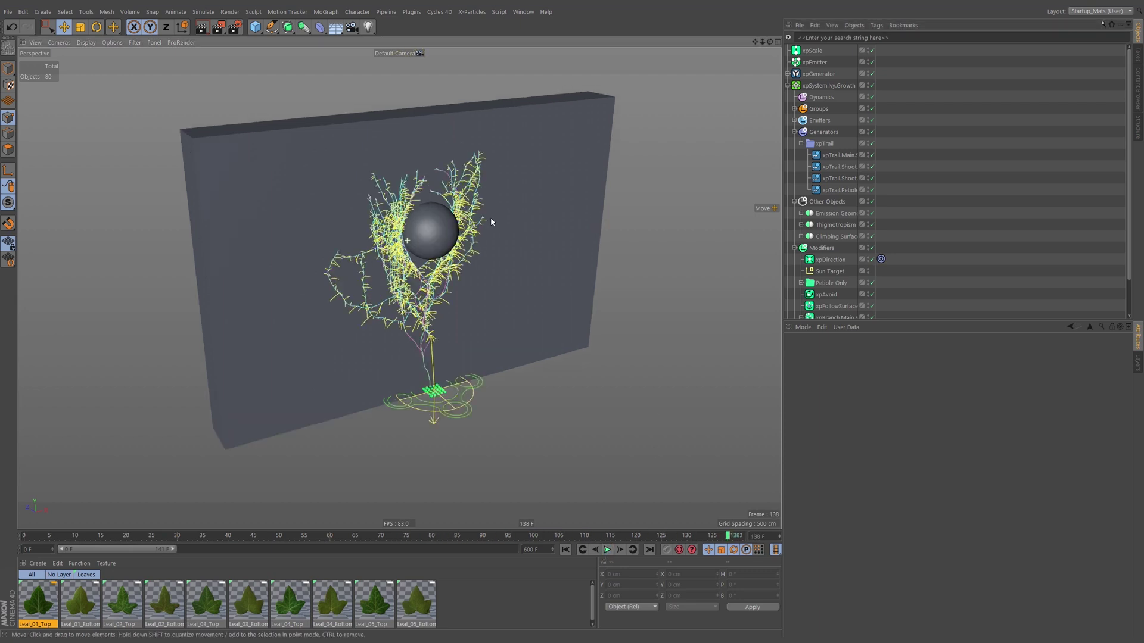
scroll(491, 222, up, 5)
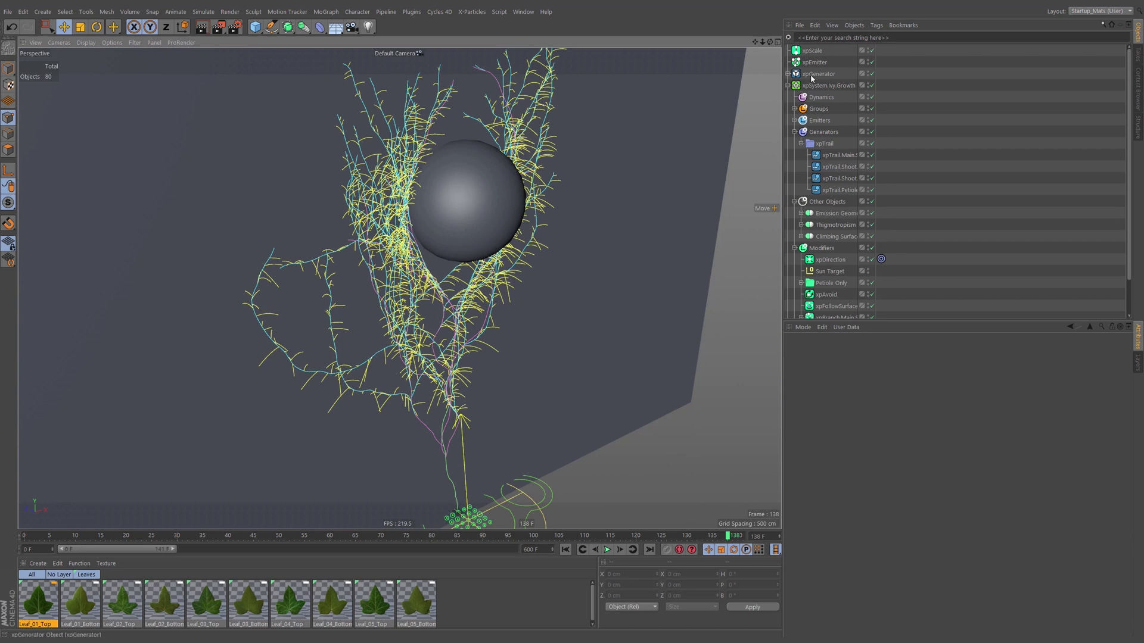
Move xpGenerator into the Generators group of the ivy growth system.
click(816, 74)
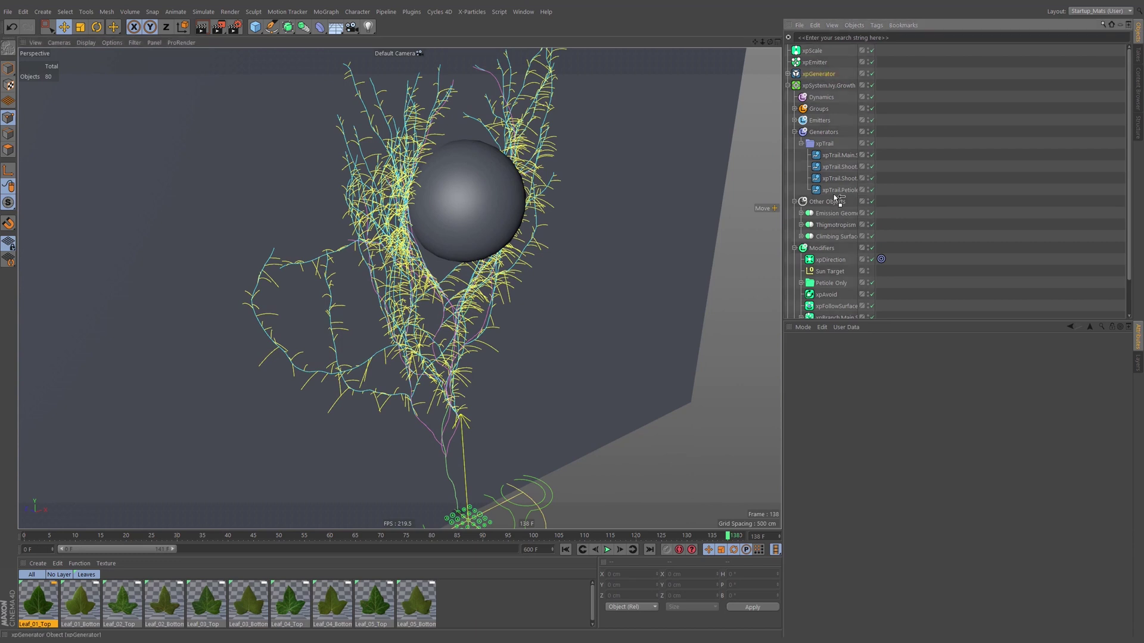
drag(824, 142, 826, 149)
click(802, 145)
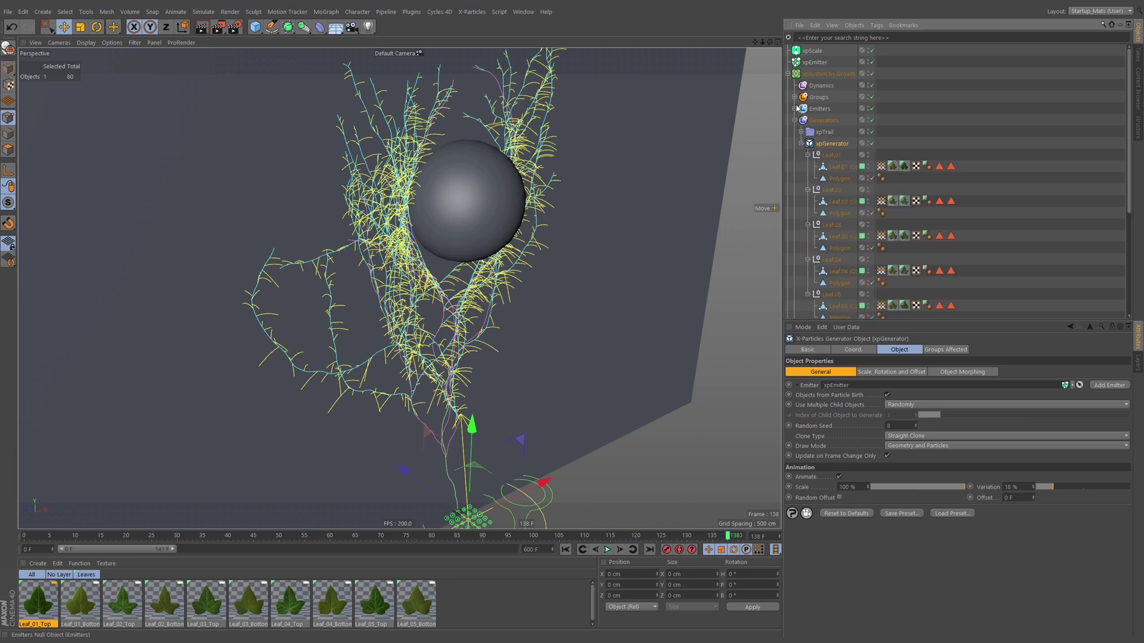
Delete the standalone test xpEmitter and collapse the leaf objects under xpGenerator.
click(814, 62)
key(Delete)
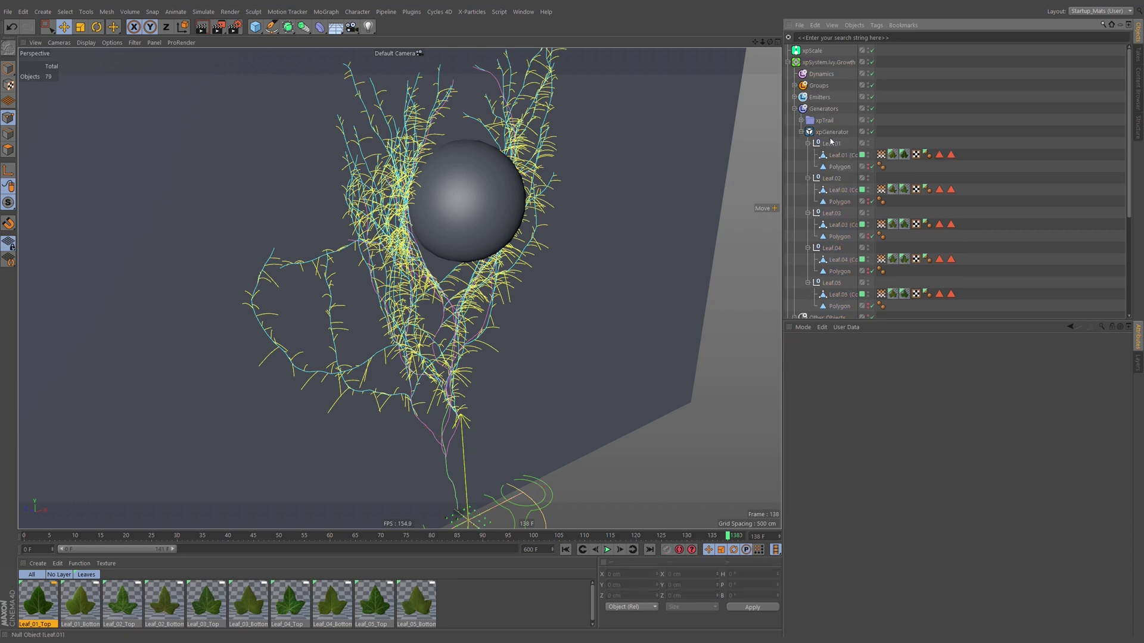
click(804, 133)
click(802, 133)
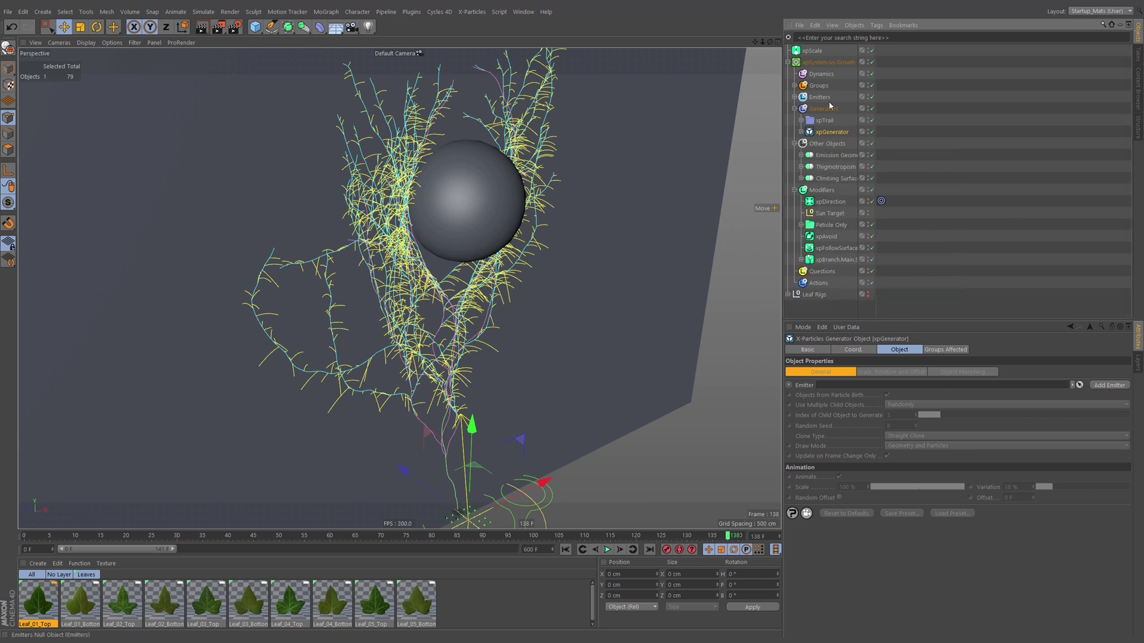
Expand the Emitters and Groups folders and assign the ivy system's xpEmitter as the emitter of xpGenerator.
click(794, 97)
click(796, 85)
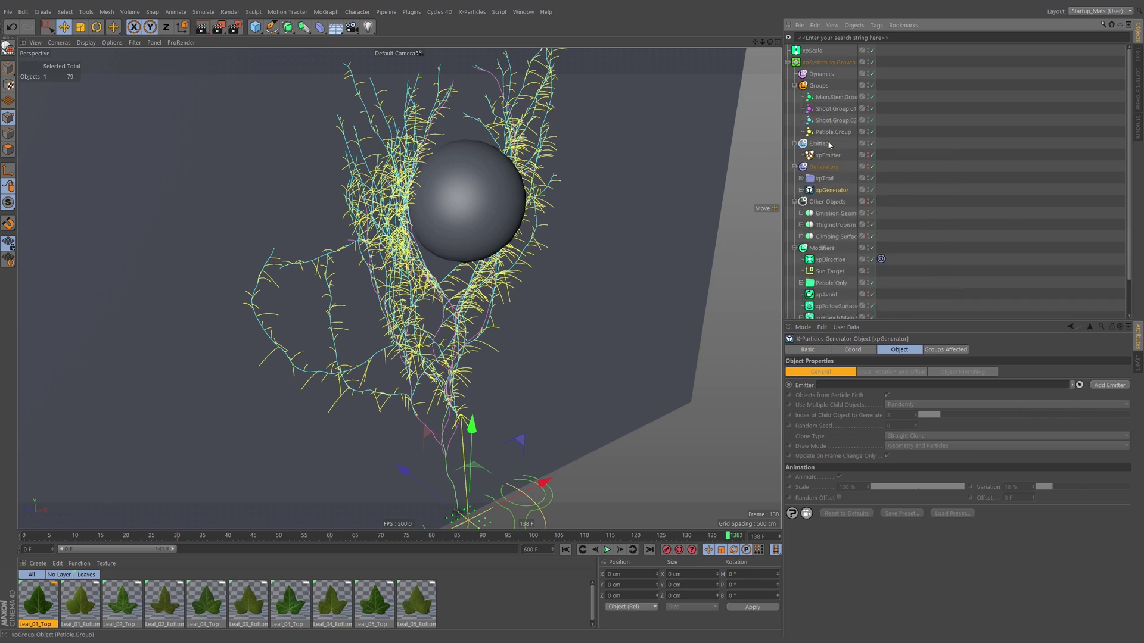
click(1080, 386)
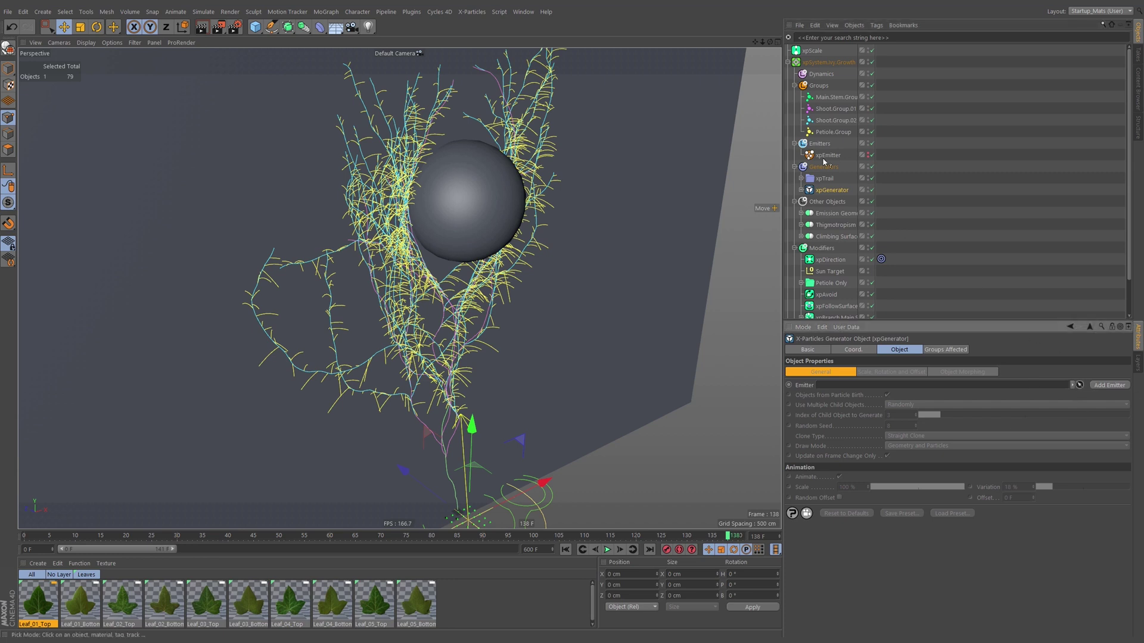
click(828, 155)
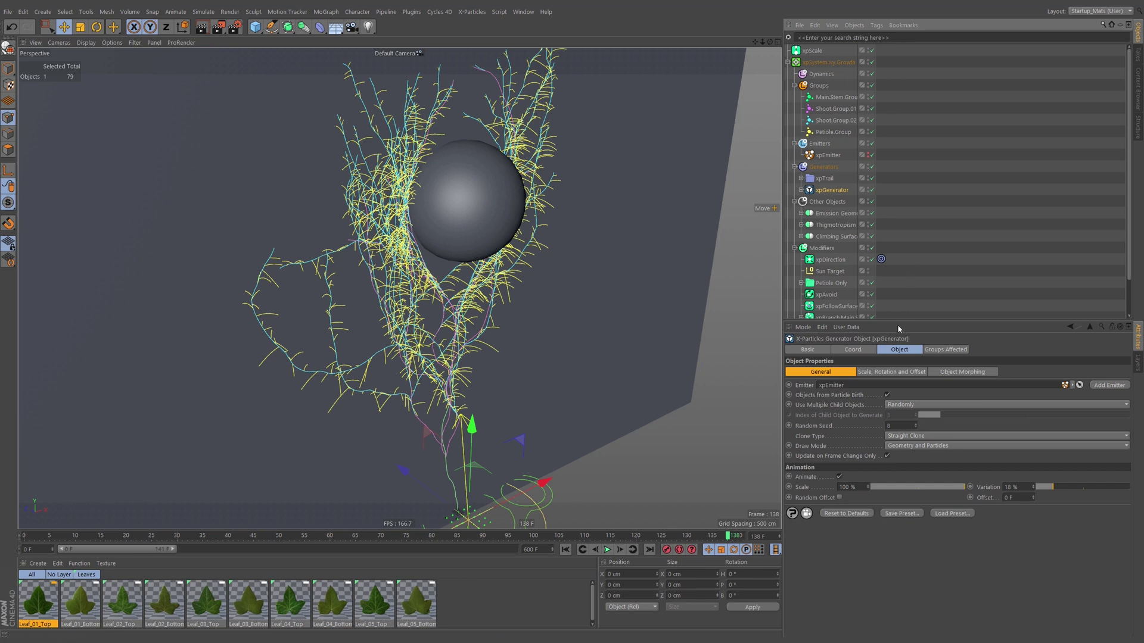
Restrict xpGenerator to the Petiole.Group particles by adding that group to its affected groups.
click(945, 350)
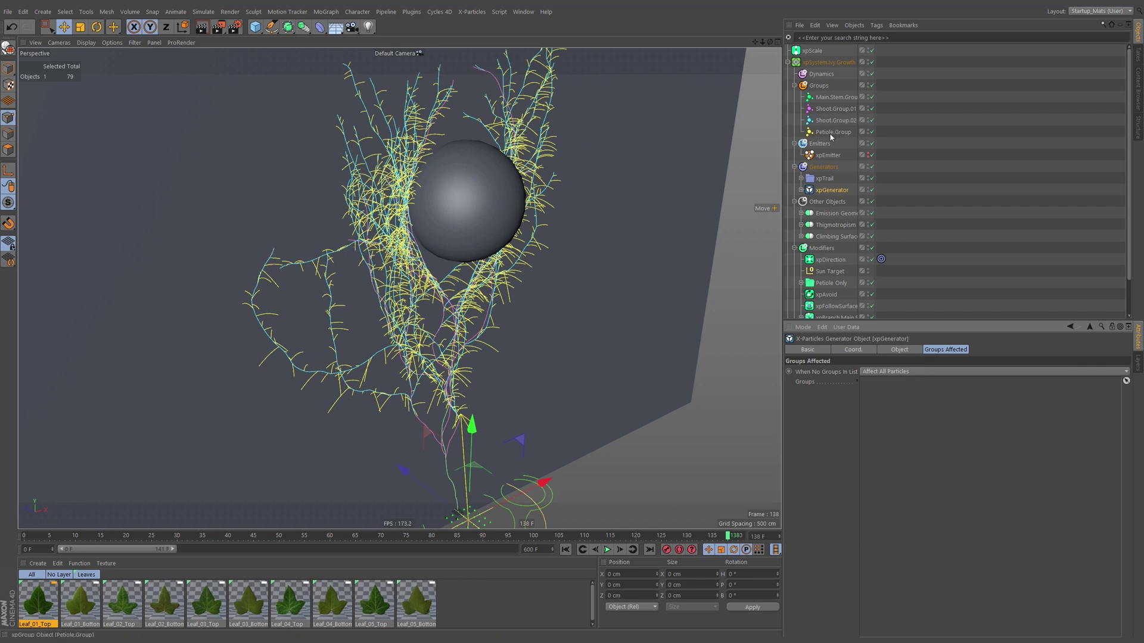
drag(837, 135, 833, 147)
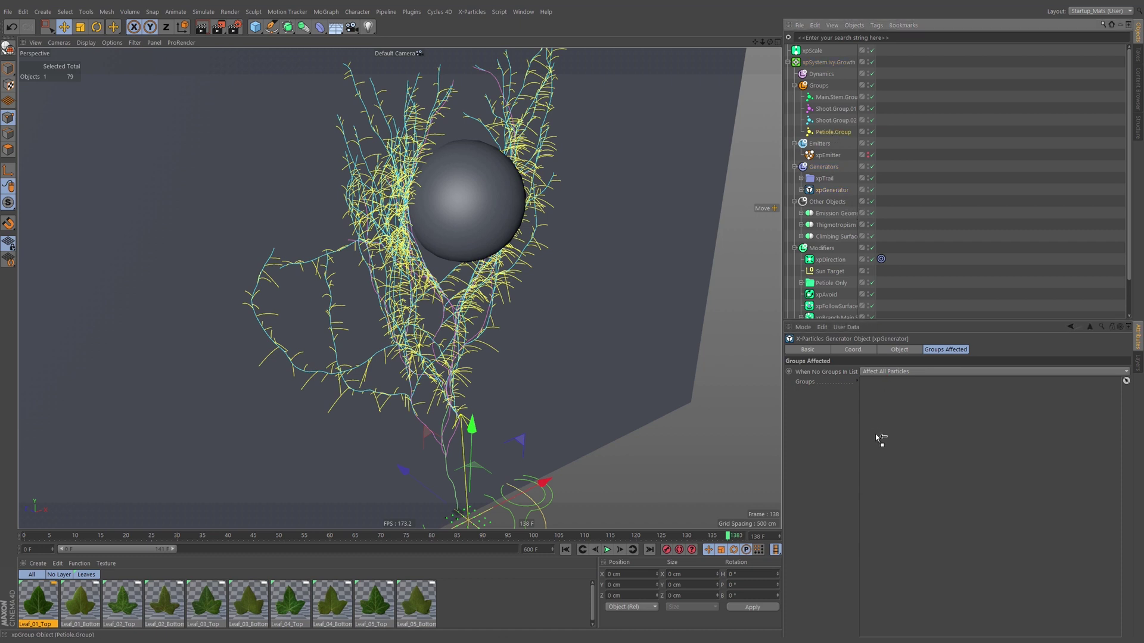
drag(876, 434, 876, 418)
Rename Petiole.Group to Petiole.Leaf.Group and deselect it.
double_click(836, 132)
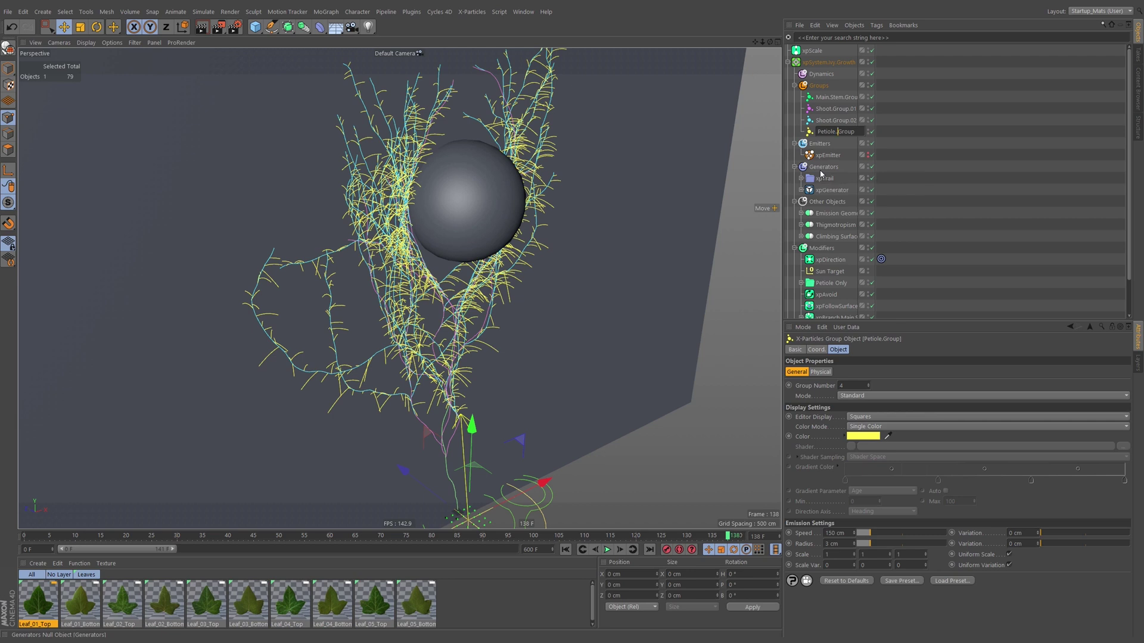
text(Leaf.)
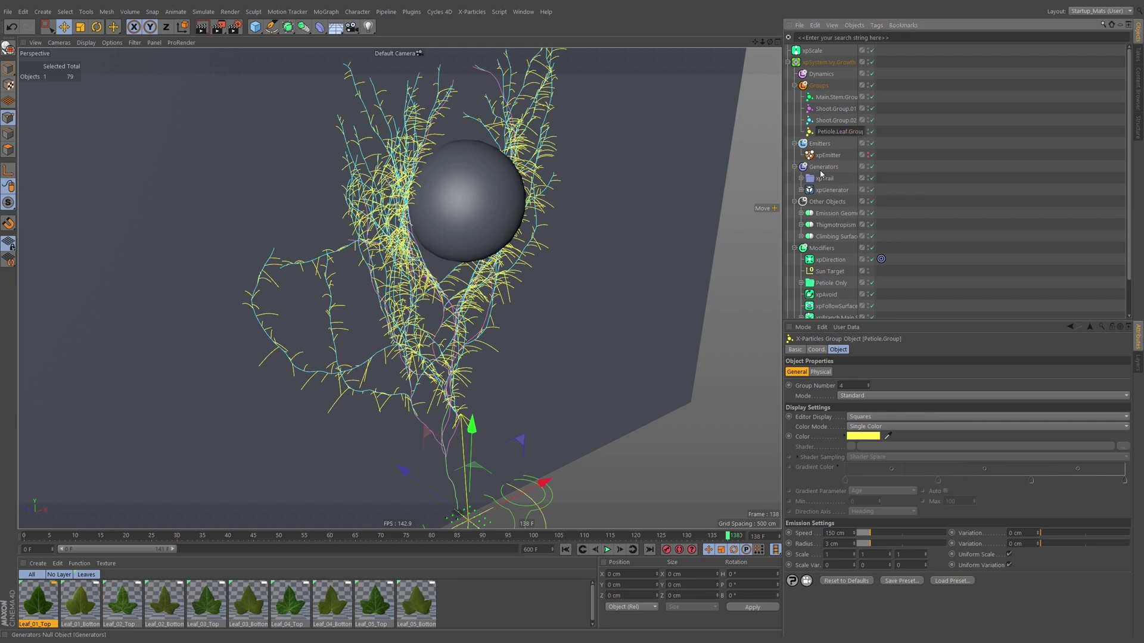
key(Return)
click(895, 166)
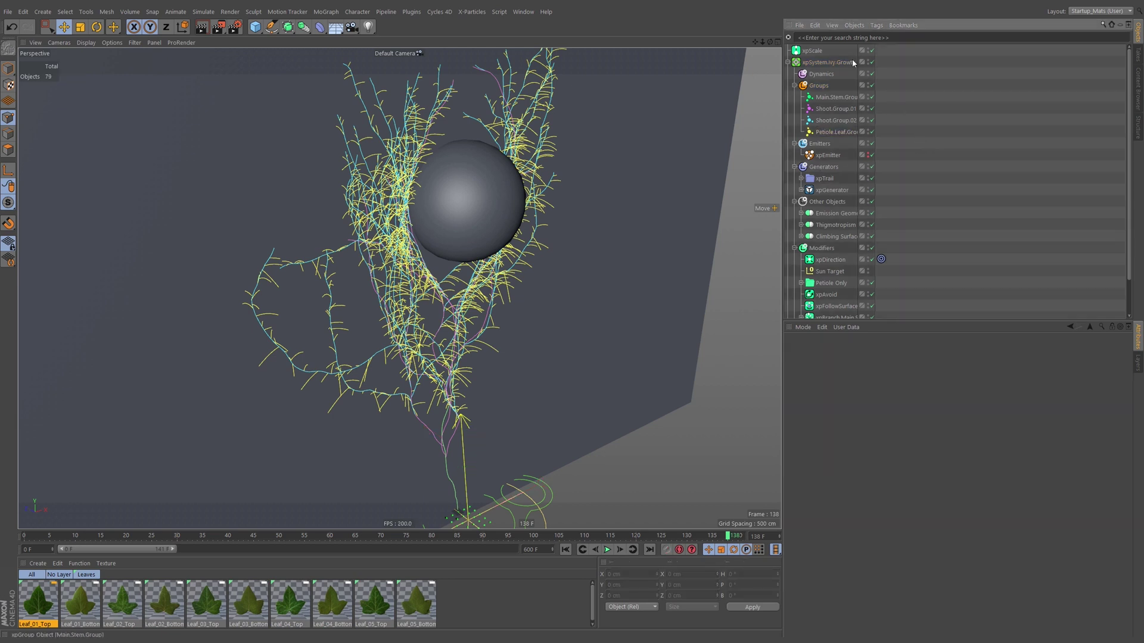
Move xpScale into the ivy system's Modifiers folder and limit it to the Petiole.Leaf.Group particles.
double_click(814, 50)
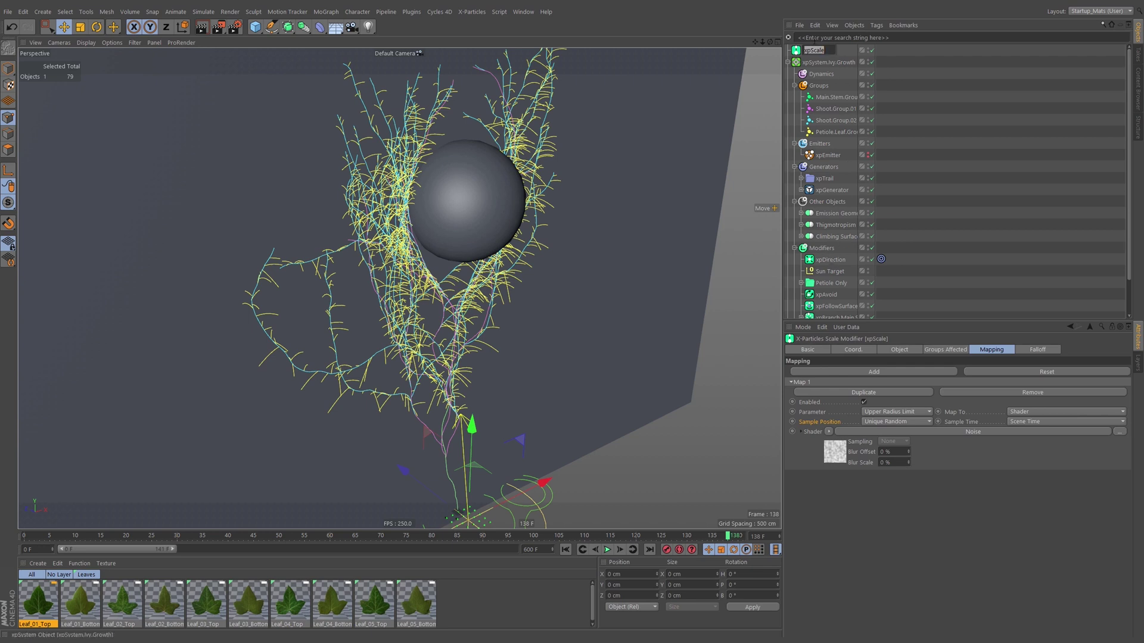
key(Return)
drag(833, 256, 819, 257)
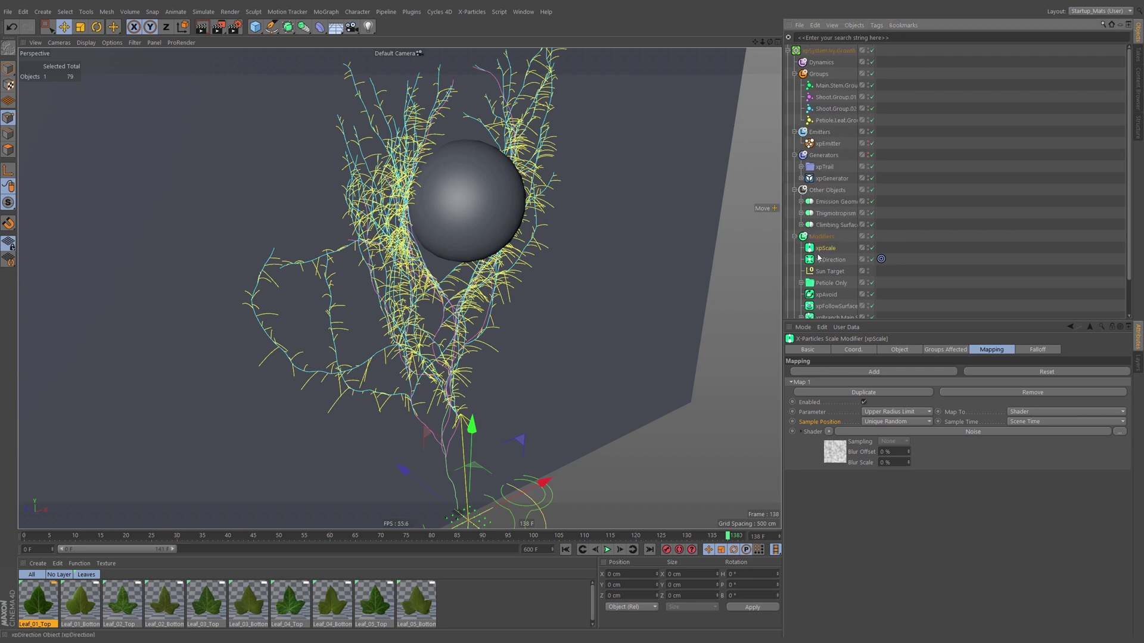
click(946, 351)
drag(837, 120, 865, 175)
drag(886, 454, 884, 456)
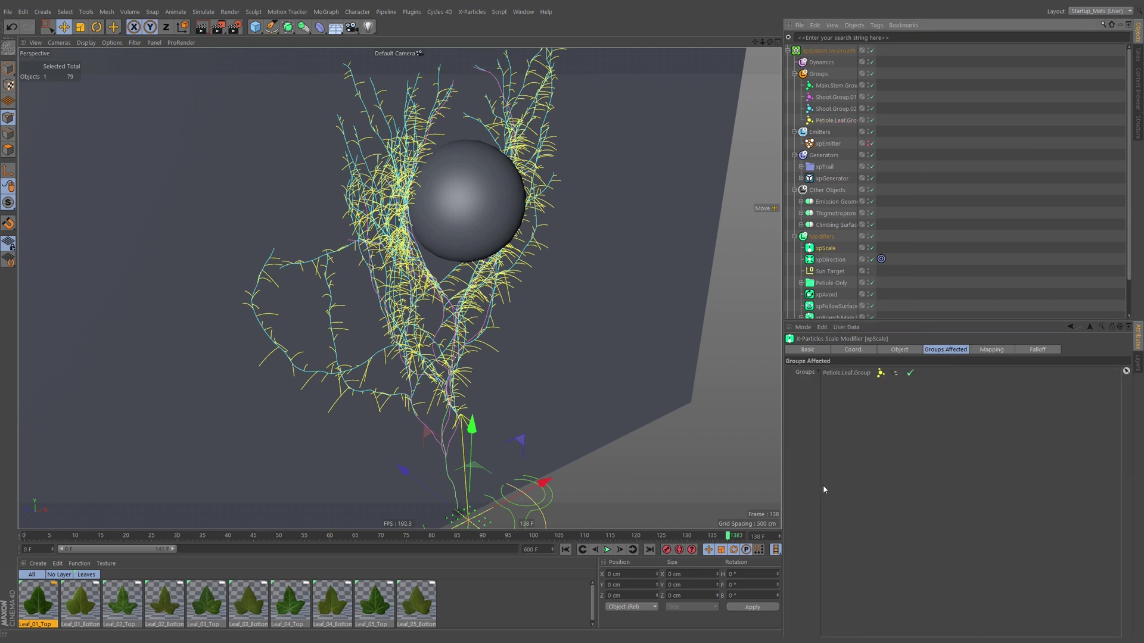
Replay the ivy growth from frame 0, watch the leaves grow up close, and stop at frame 132.
click(565, 549)
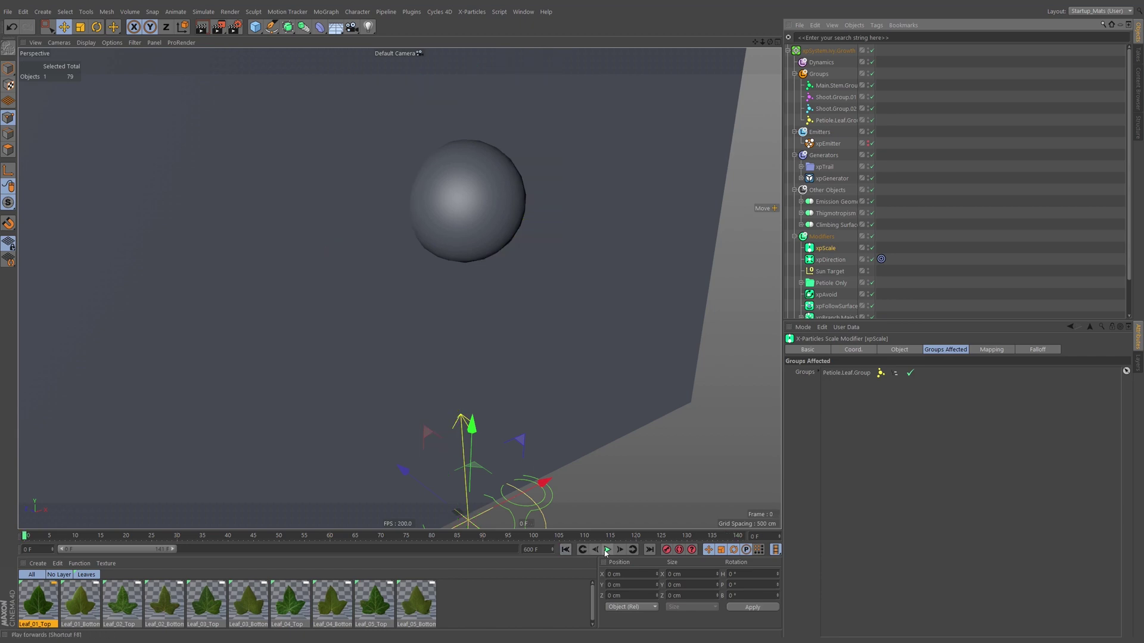
click(607, 549)
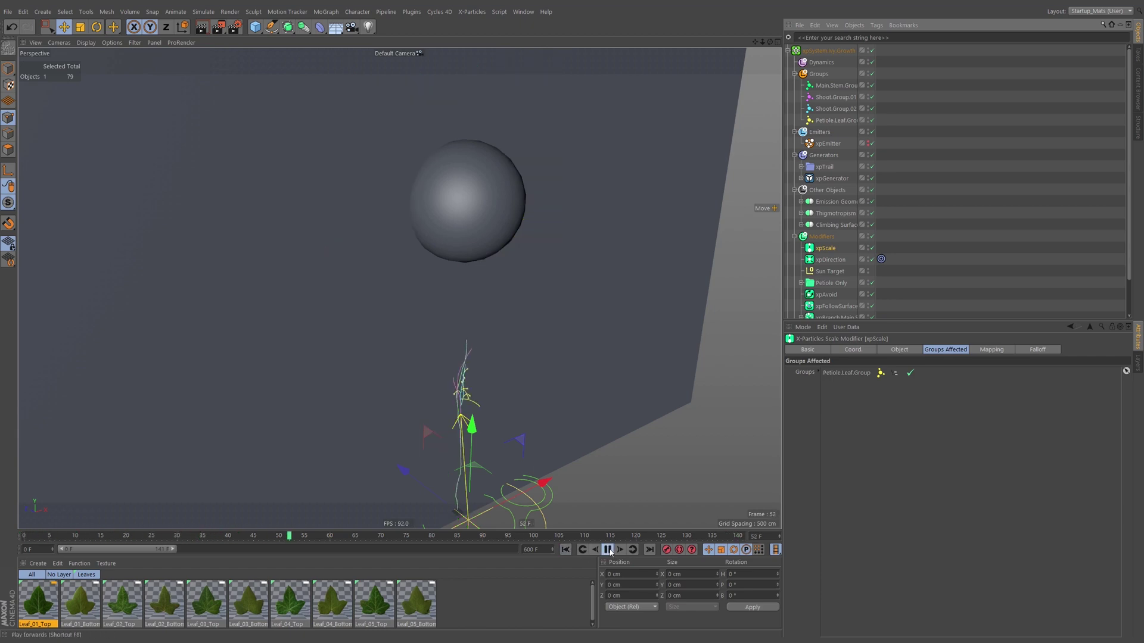
scroll(658, 300, up, 10)
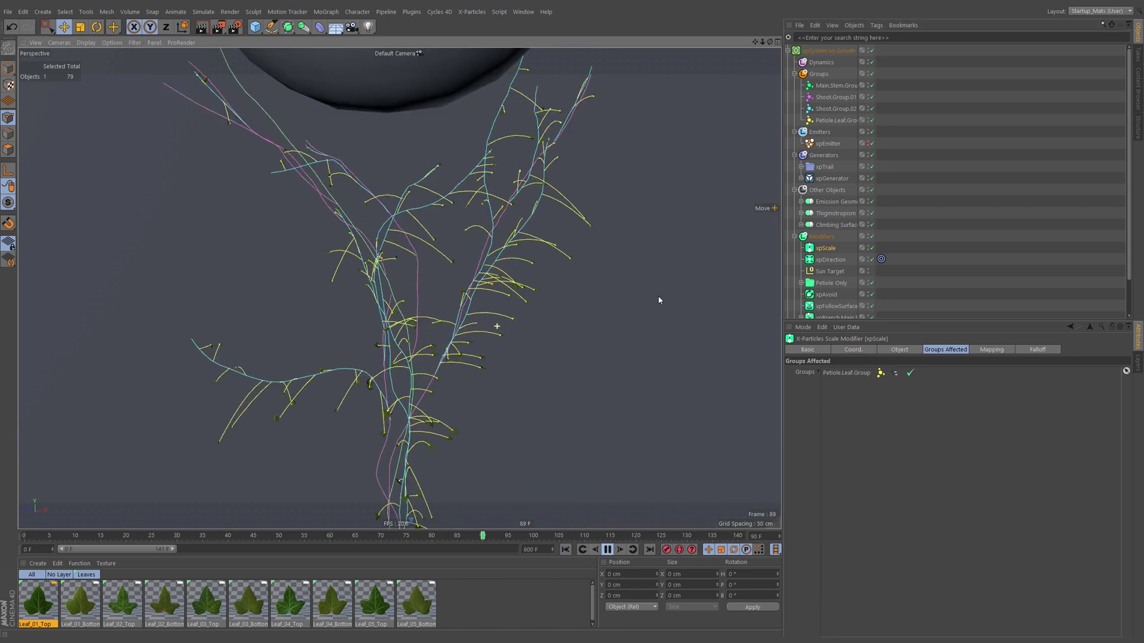
scroll(475, 360, up, 5)
scroll(492, 233, up, 3)
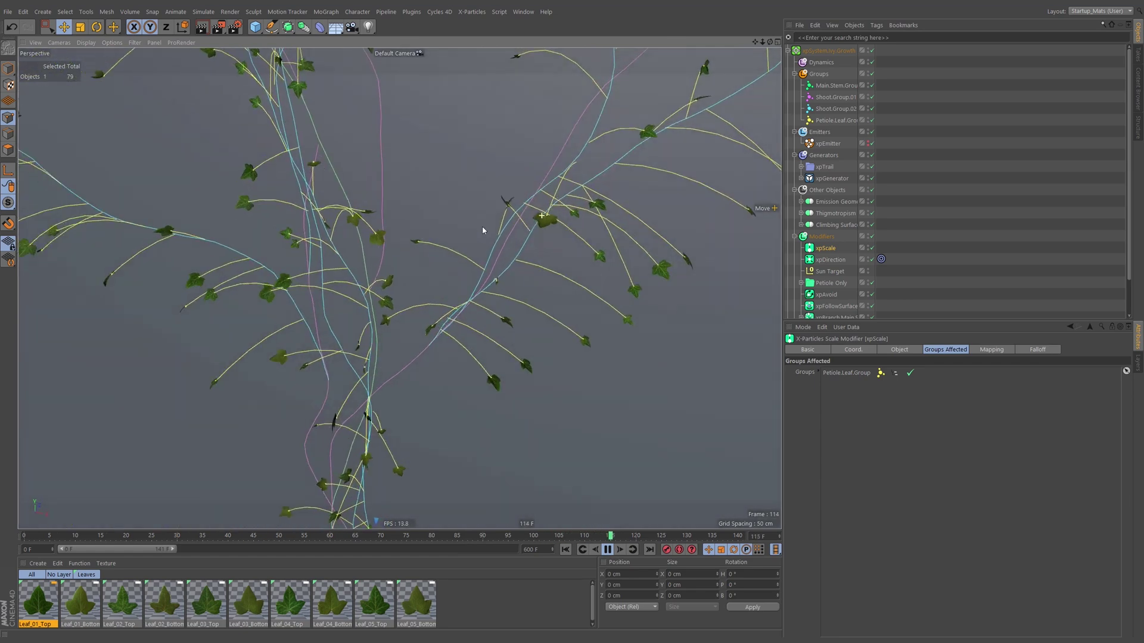
click(607, 549)
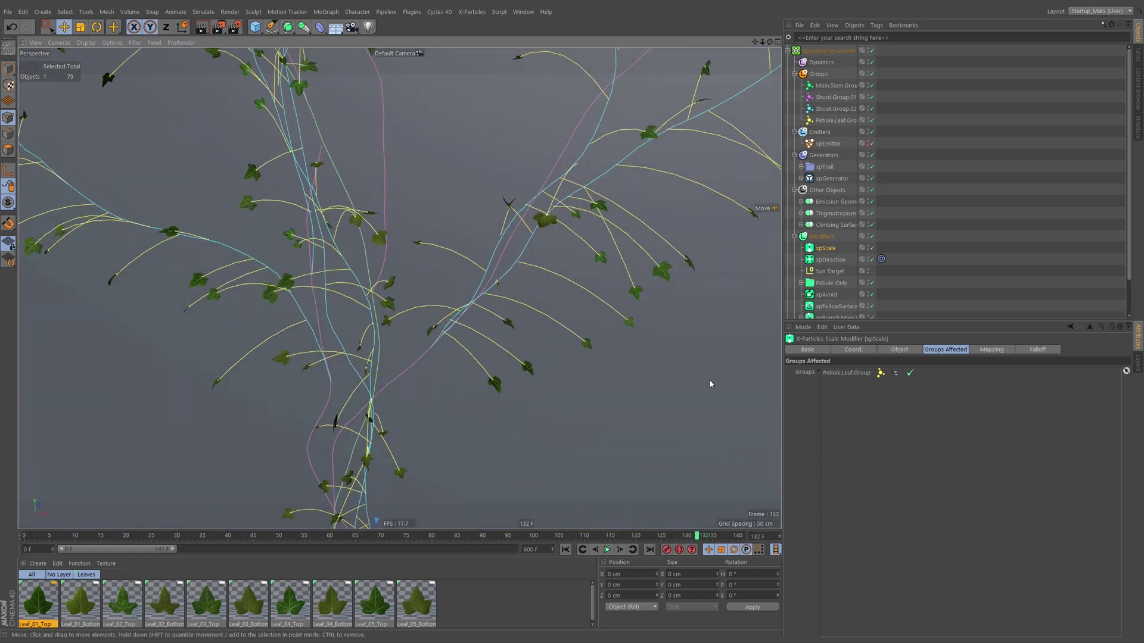
Check xpGenerator's affected groups and examine the leaf sizes along the branches from near and far.
click(831, 179)
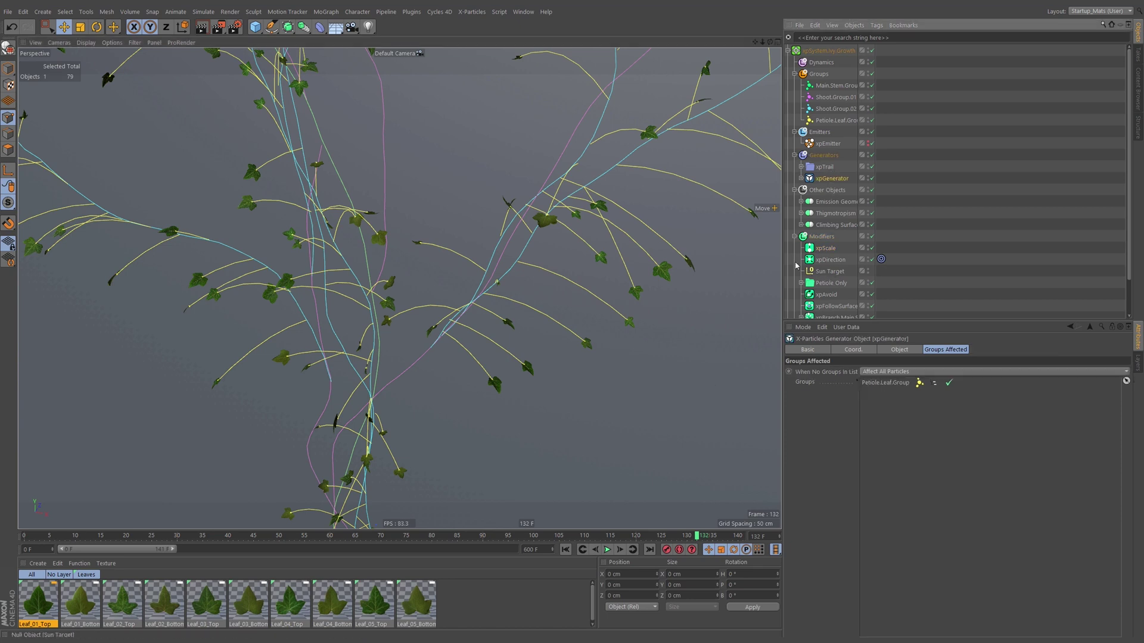
scroll(554, 242, down, 5)
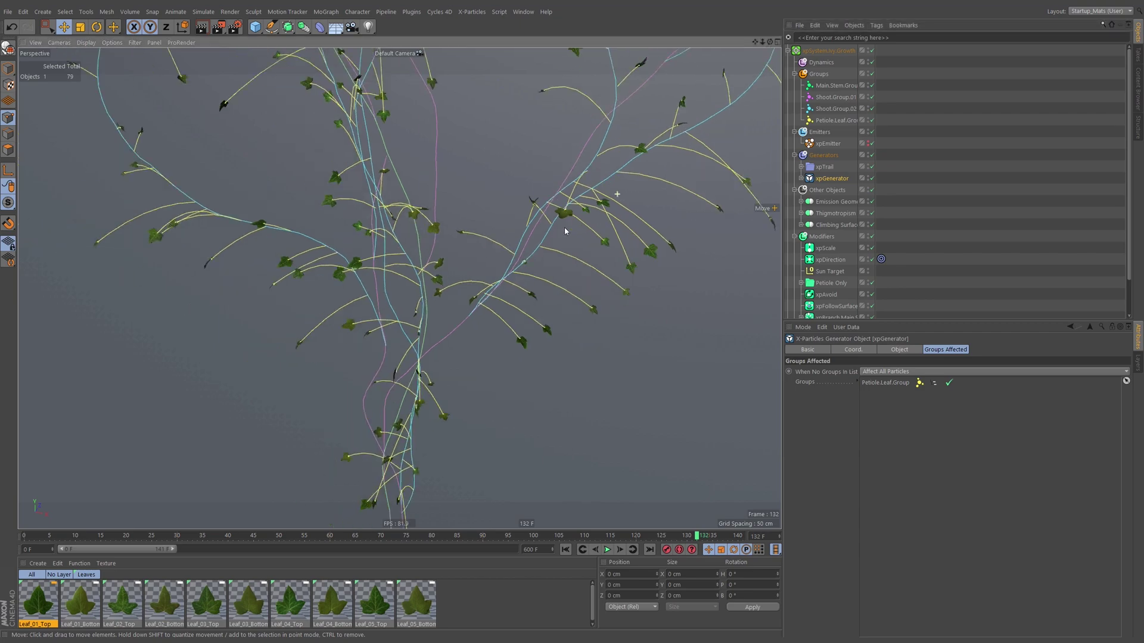
scroll(556, 152, up, 10)
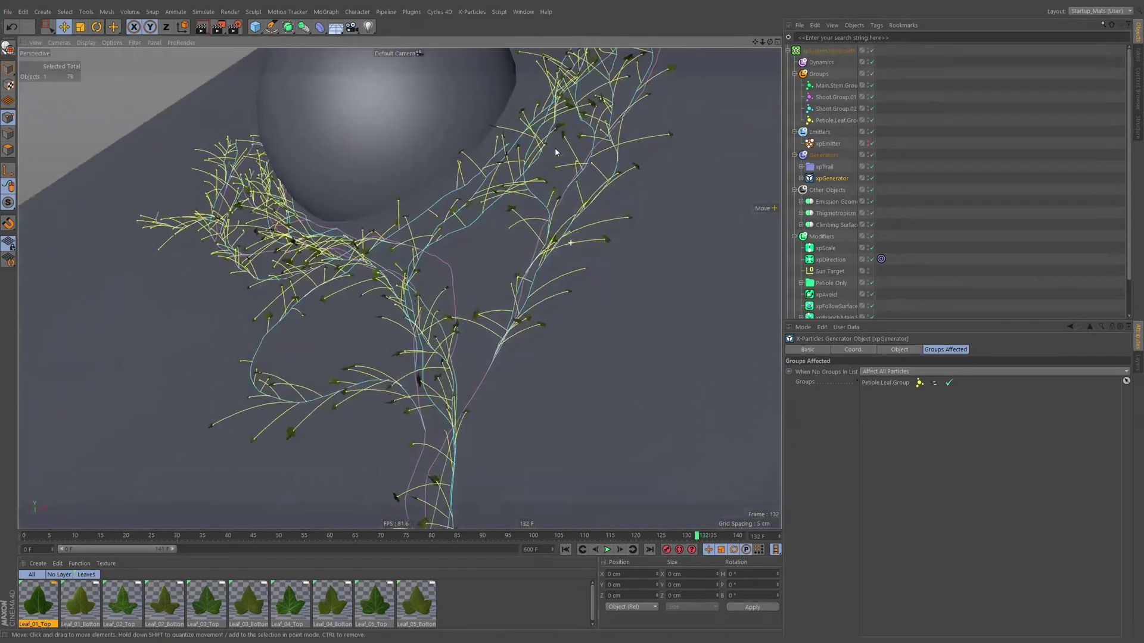
scroll(555, 152, down, 5)
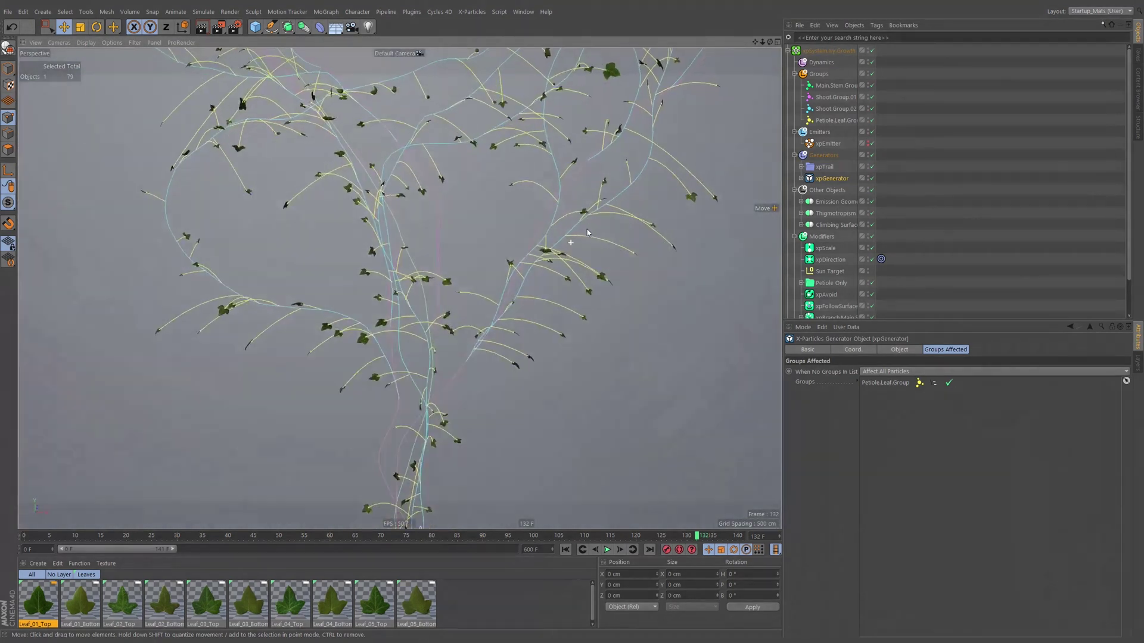
scroll(587, 229, up, 8)
scroll(578, 195, down, 8)
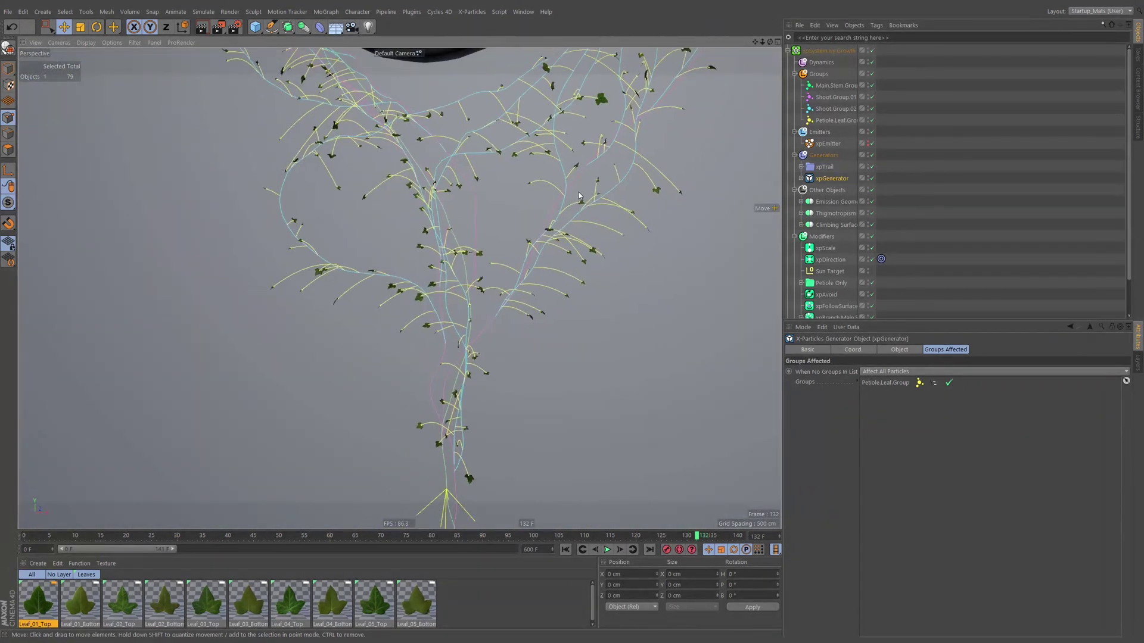
scroll(579, 196, up, 4)
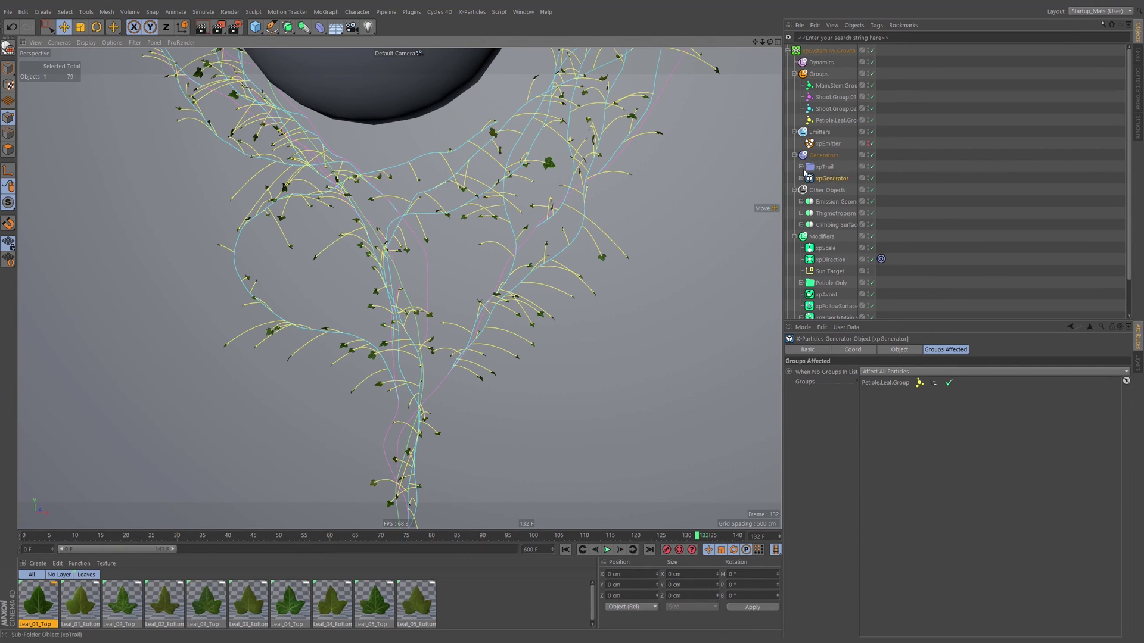
Set xpScale's Upper Radius Limit to 8 cm and play the growth, stopping around frame 105.
click(825, 248)
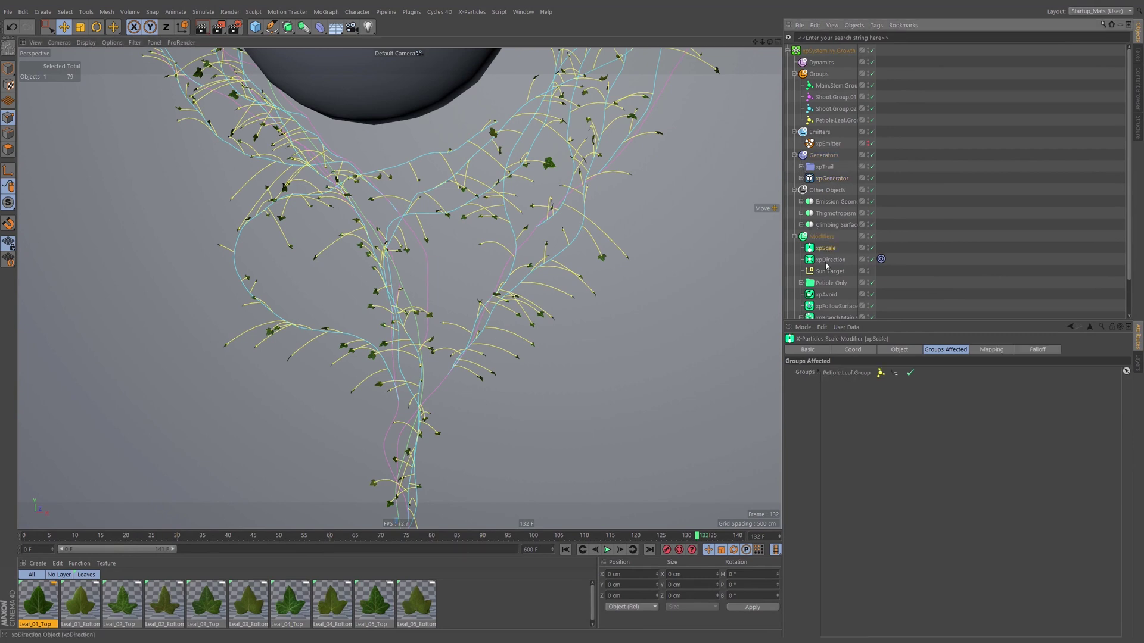
click(898, 351)
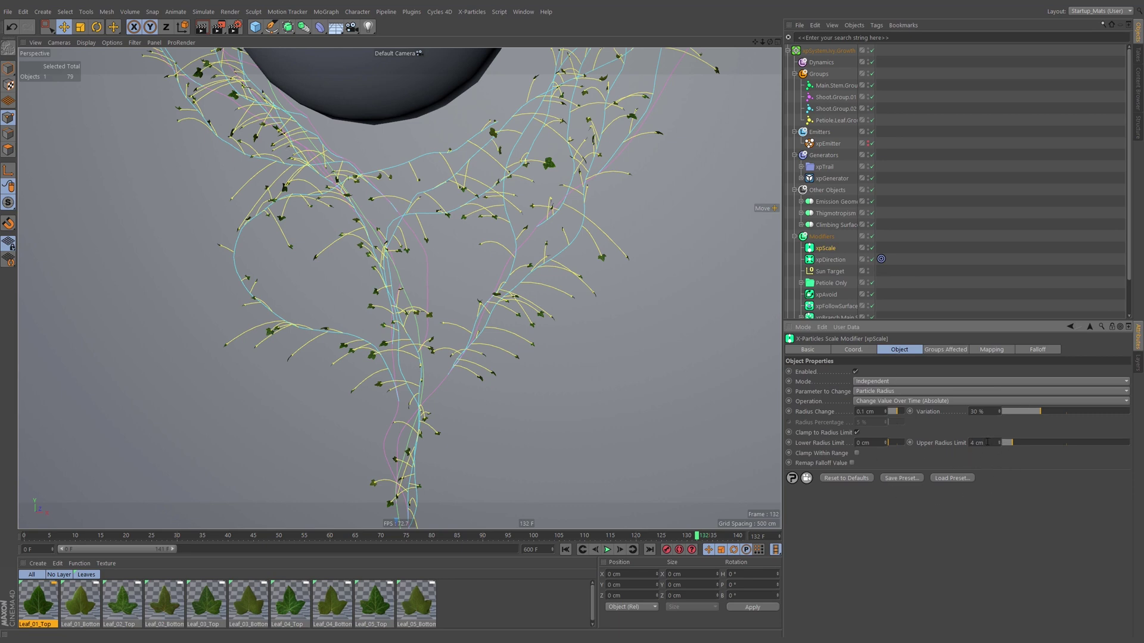
double_click(979, 442)
text(8)
key(Return)
click(607, 549)
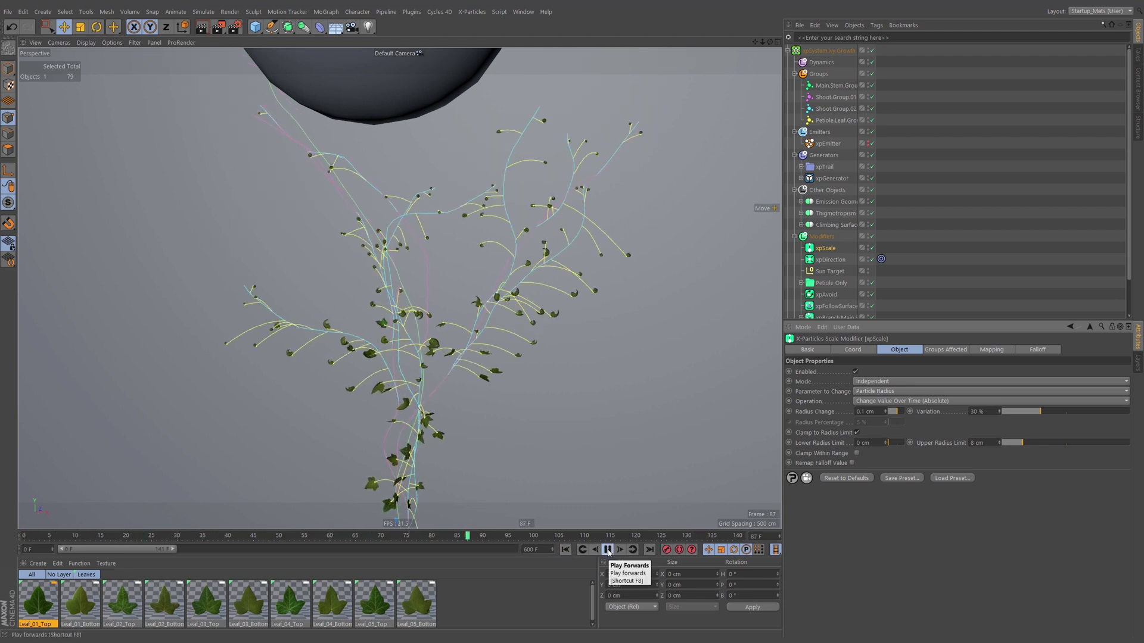
click(607, 551)
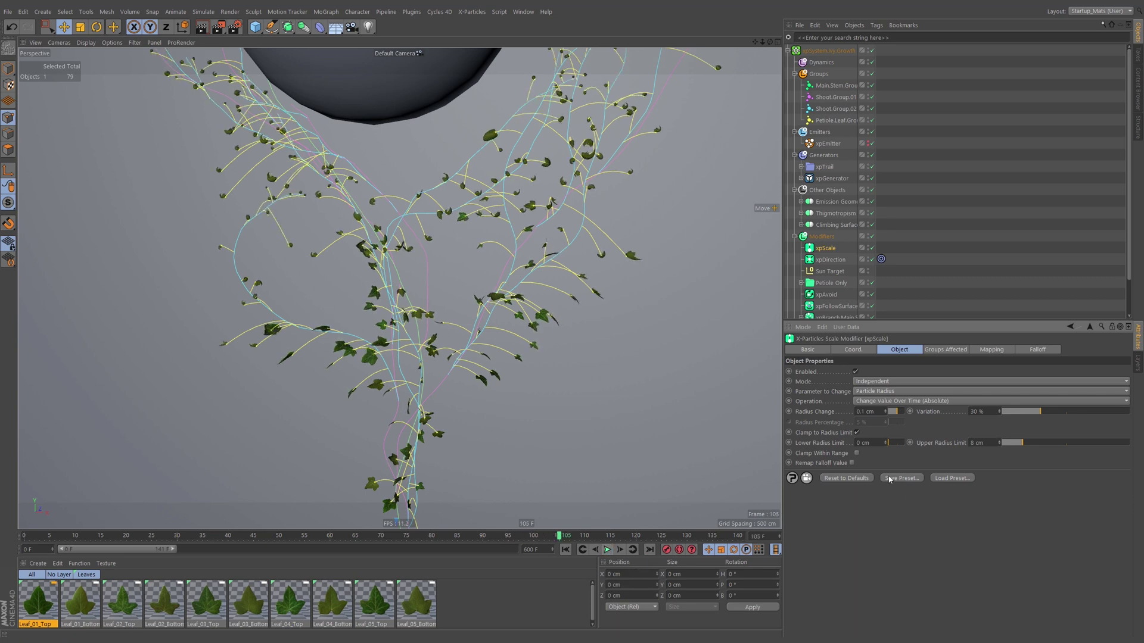
Set xpScale's Radius Change to 0.4 cm and replay the growth from the start, stopping at frame 125.
text(0.4)
key(Return)
click(566, 550)
click(607, 550)
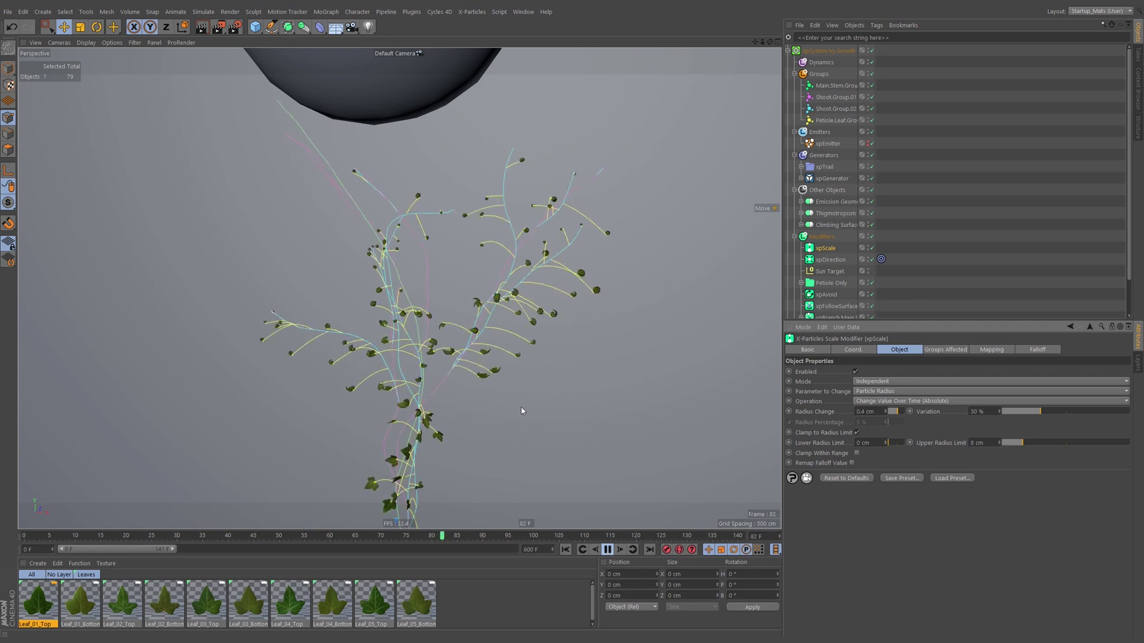
click(608, 552)
Examine the size and orientation of the leaves at the petiole ends from several close angles.
scroll(672, 271, up, 10)
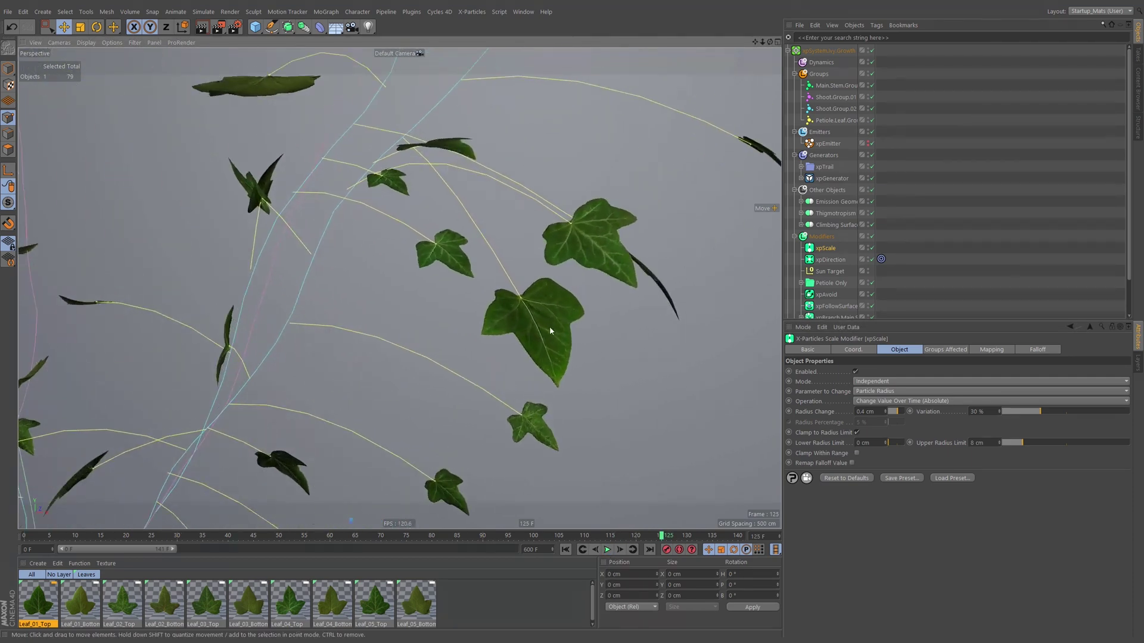
mouse_move(549, 327)
alt+mouse_down()
mouse_move(600, 312)
mouse_move(641, 316)
mouse_move(659, 270)
mouse_move(578, 250)
mouse_move(513, 283)
mouse_move(451, 265)
mouse_move(537, 225)
mouse_move(544, 263)
mouse_move(649, 175)
alt+mouse_up()
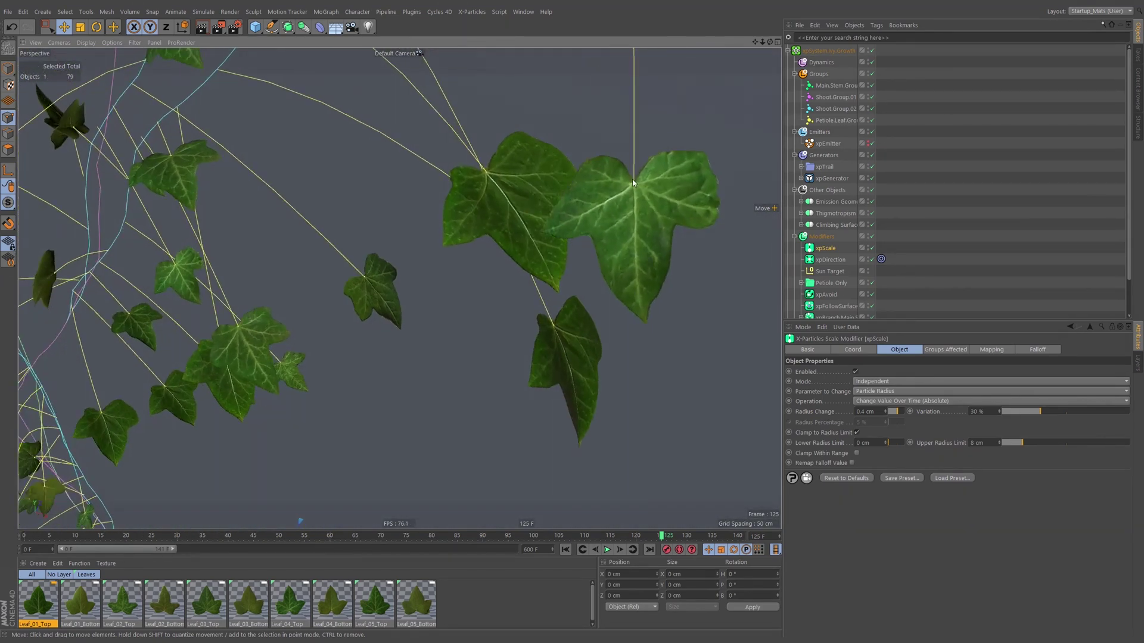
alt+drag(521, 183, 441, 130)
mouse_move(321, 192)
alt+mouse_down()
mouse_move(276, 248)
mouse_move(350, 186)
mouse_move(395, 286)
mouse_move(344, 174)
mouse_move(373, 255)
mouse_move(358, 244)
mouse_move(303, 252)
mouse_move(544, 221)
alt+mouse_up()
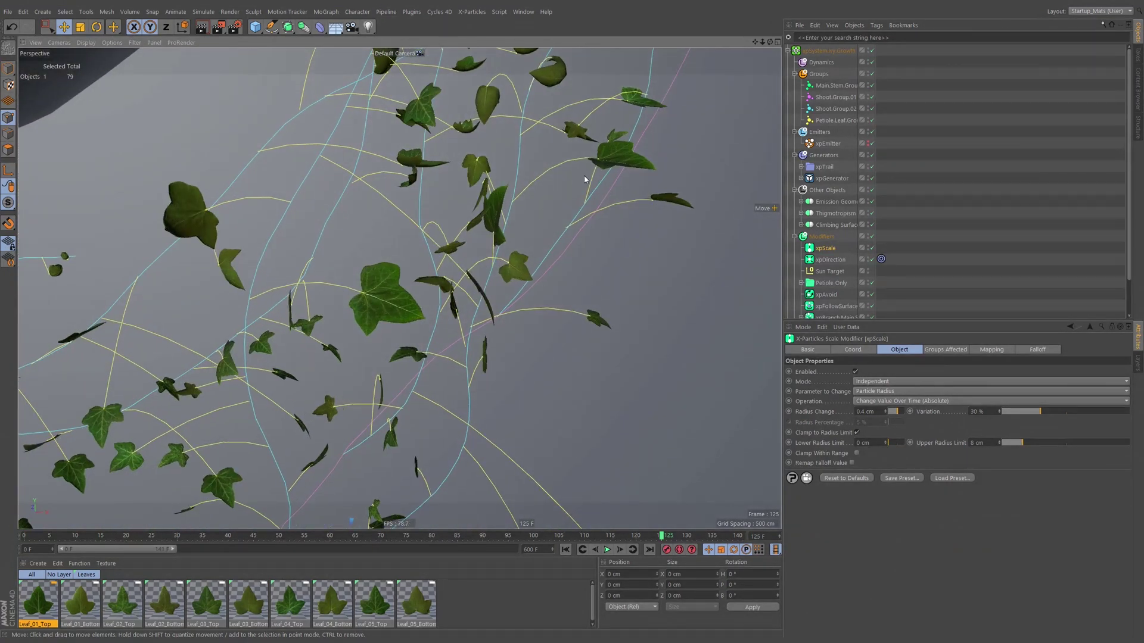
alt+drag(616, 131, 587, 223)
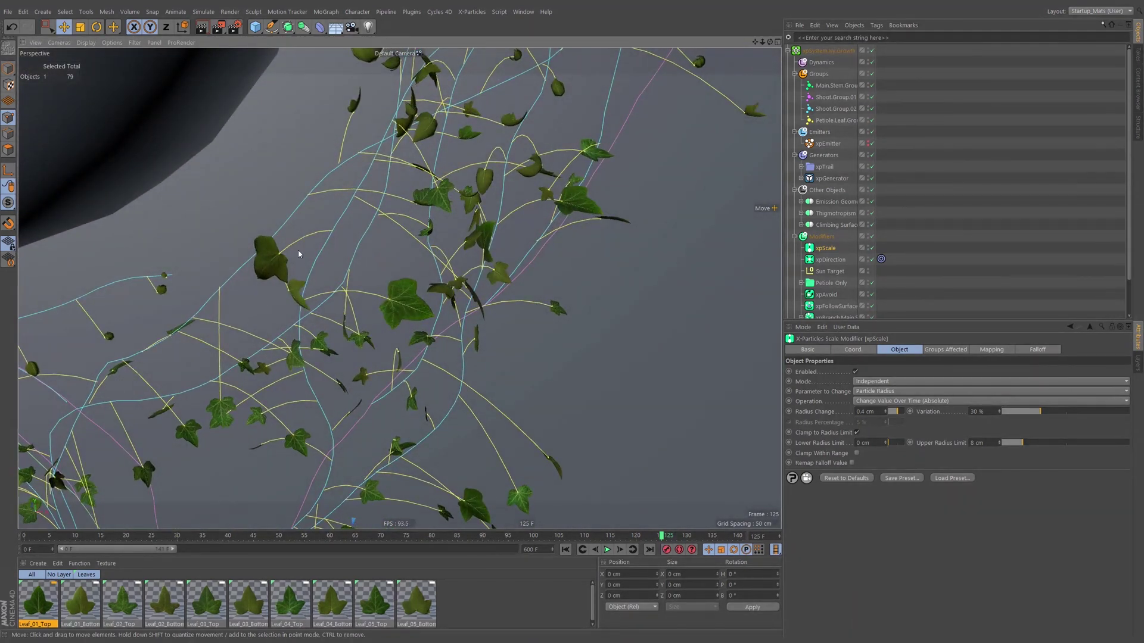
Set the Up-Vector in xpEmitter's extended rotation data to Y-Positive after checking how the leaves are oriented.
click(829, 144)
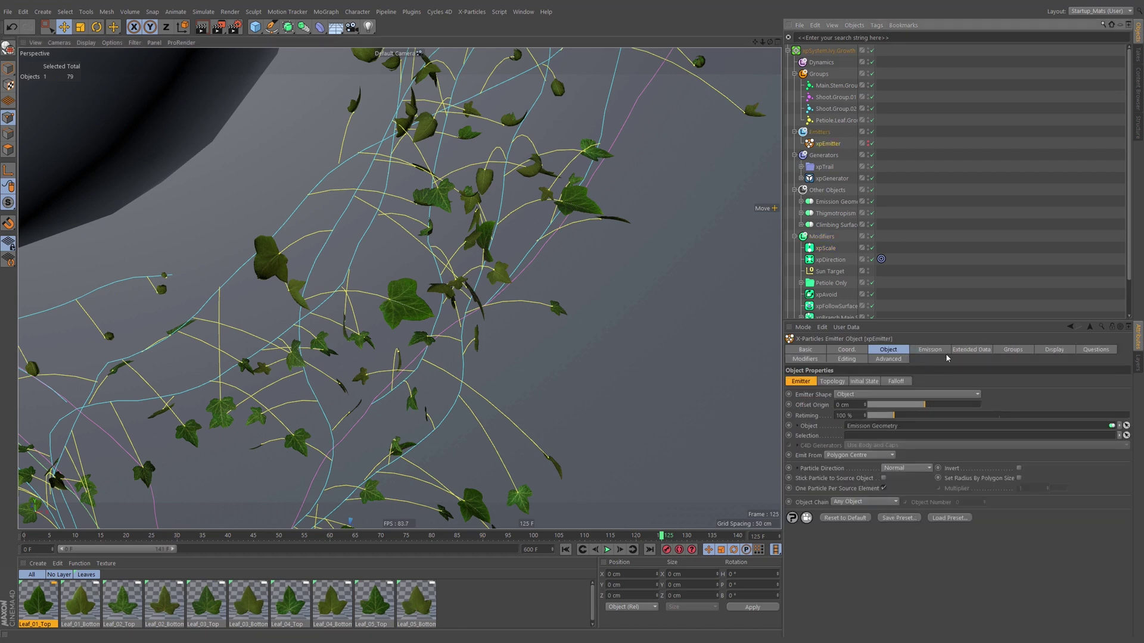
click(971, 350)
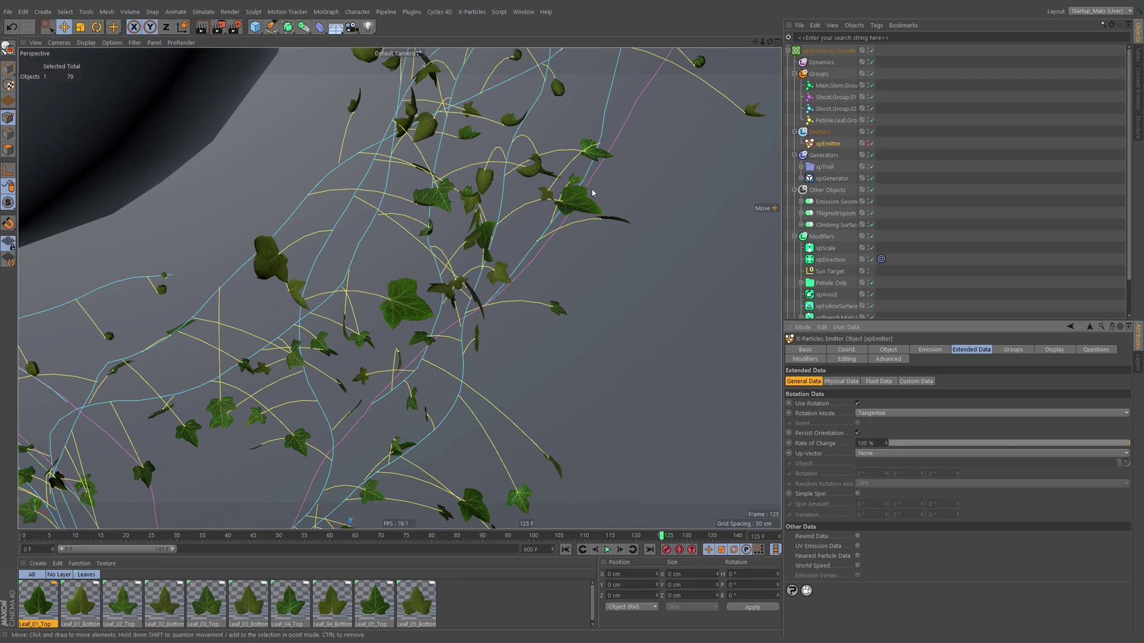
alt+drag(598, 154, 494, 224)
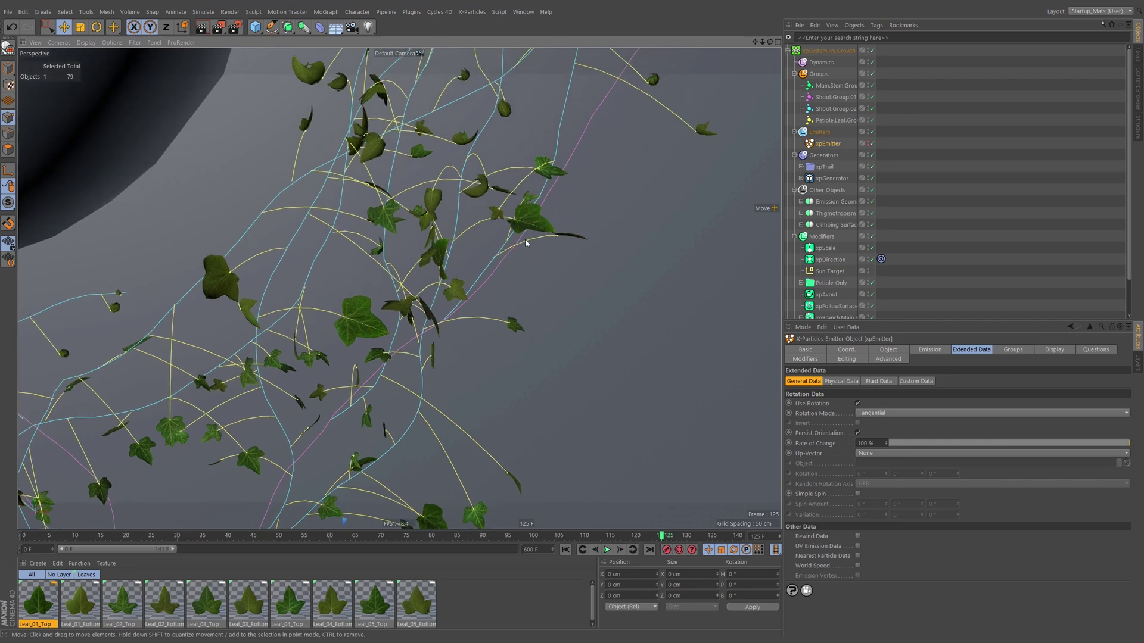
alt+drag(528, 220, 382, 190)
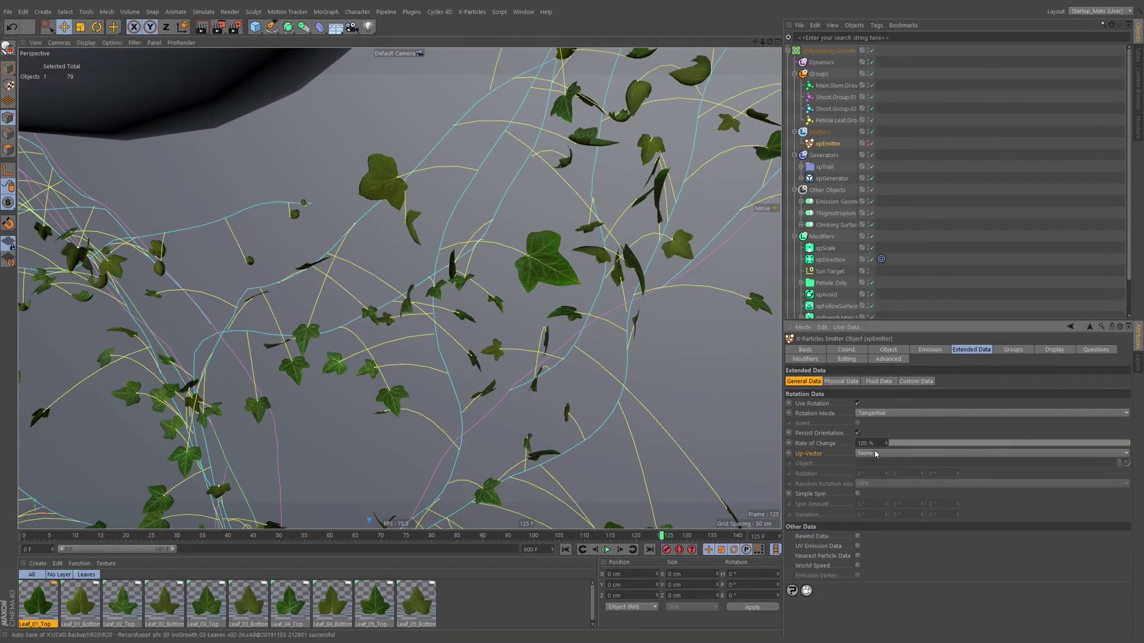
click(875, 454)
click(879, 482)
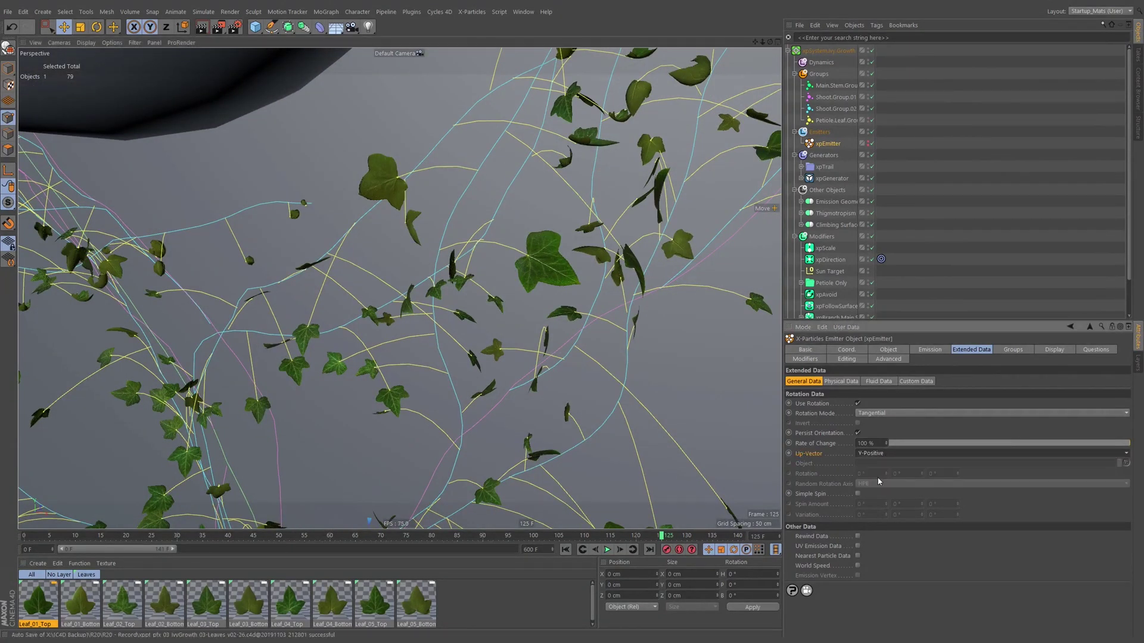
Replay the growth from the start with the Y-Positive up-vector, stopping at frame 117.
click(565, 549)
scroll(523, 286, down, 3)
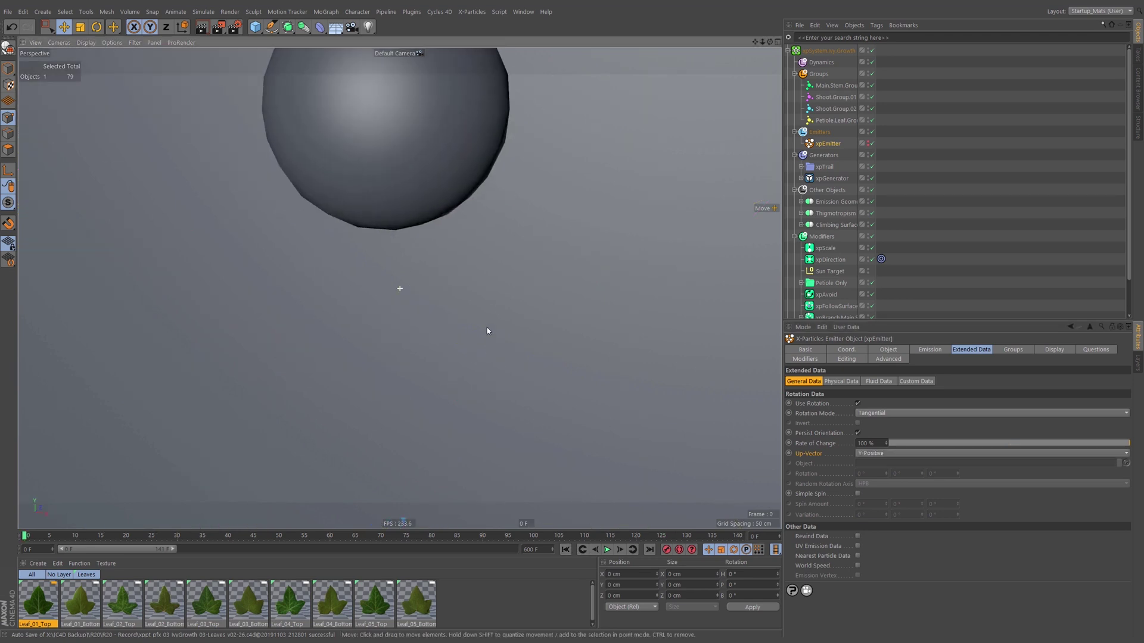
scroll(487, 331, up, 3)
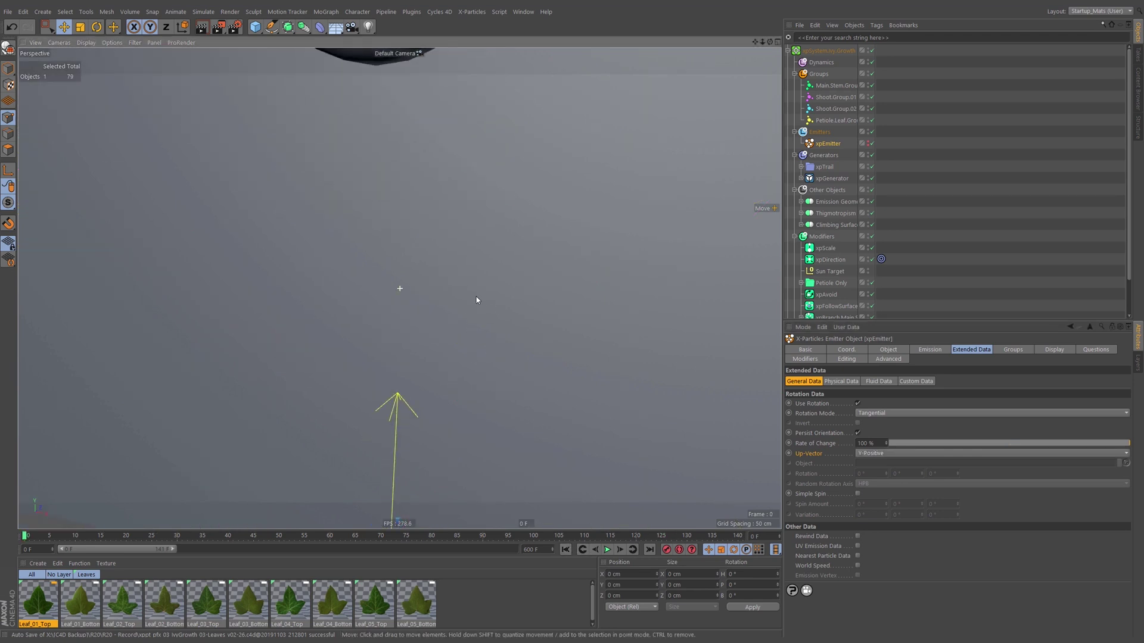
click(607, 549)
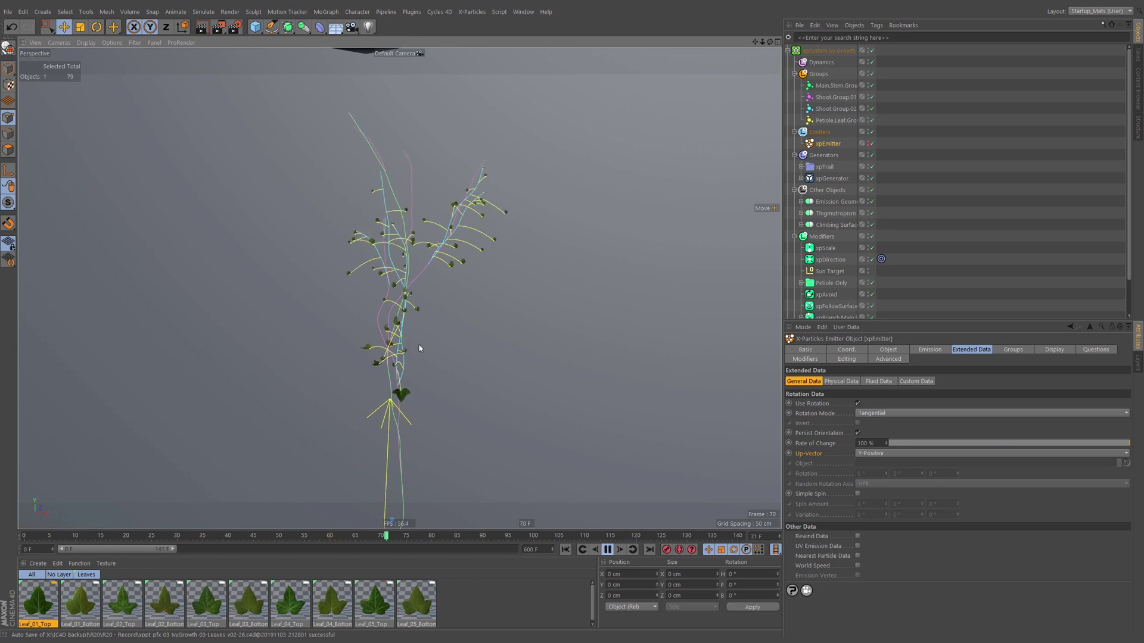
scroll(420, 371, up, 5)
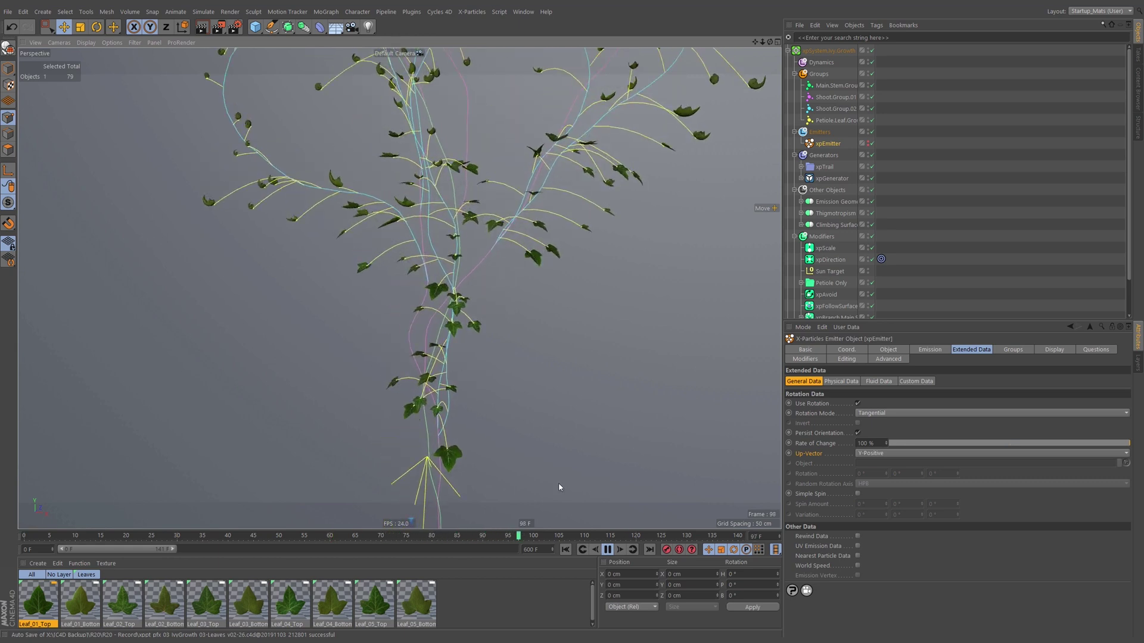
click(607, 549)
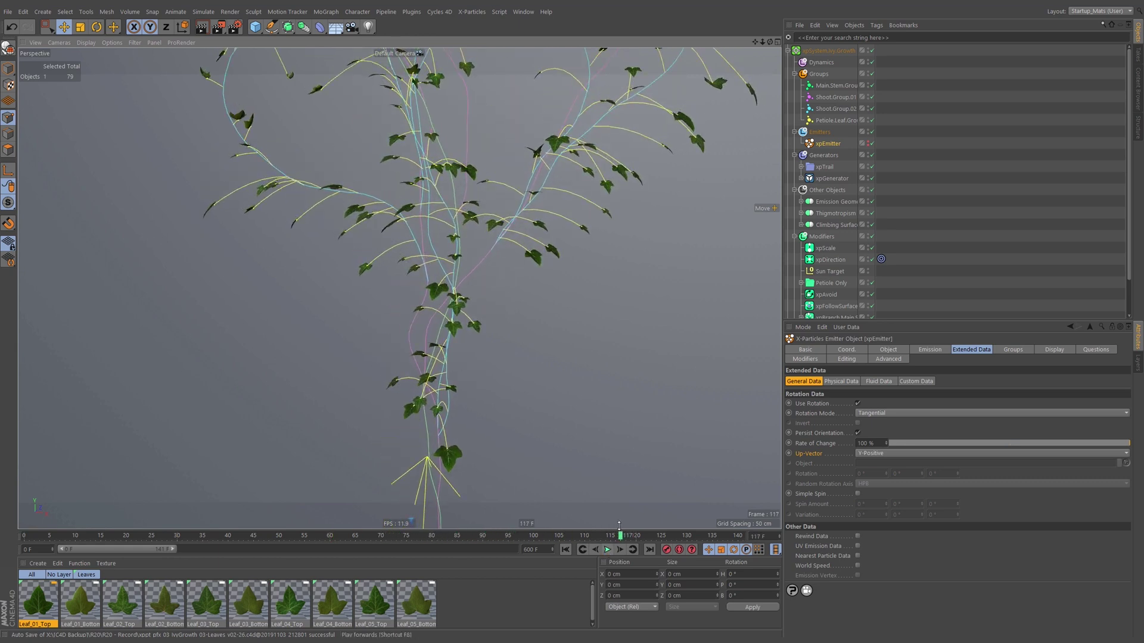
Continue the growth to frame 135 and check the leaf orientation around the stems from other angles.
alt+drag(450, 243, 583, 194)
click(605, 550)
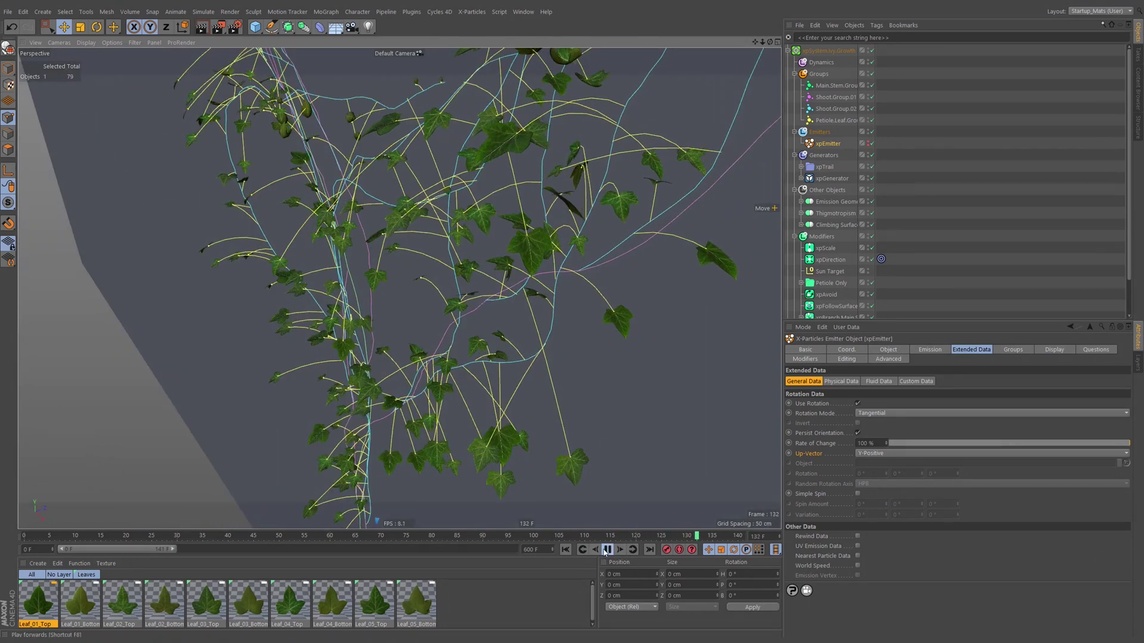
click(607, 549)
alt+drag(539, 334, 565, 260)
Enable Luminance on the five Bottom leaf materials (Leaf_01 to Leaf_05) and set its colour to magenta, hue 293°, saturation 73%.
click(80, 602)
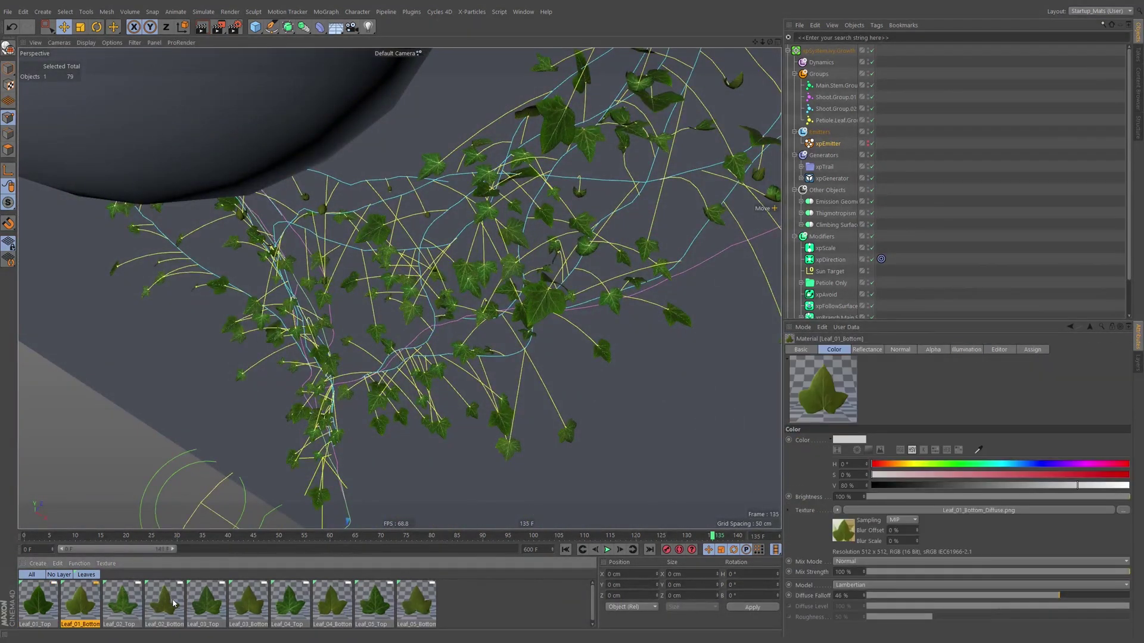
ctrl+click(165, 603)
ctrl+click(248, 604)
ctrl+click(332, 603)
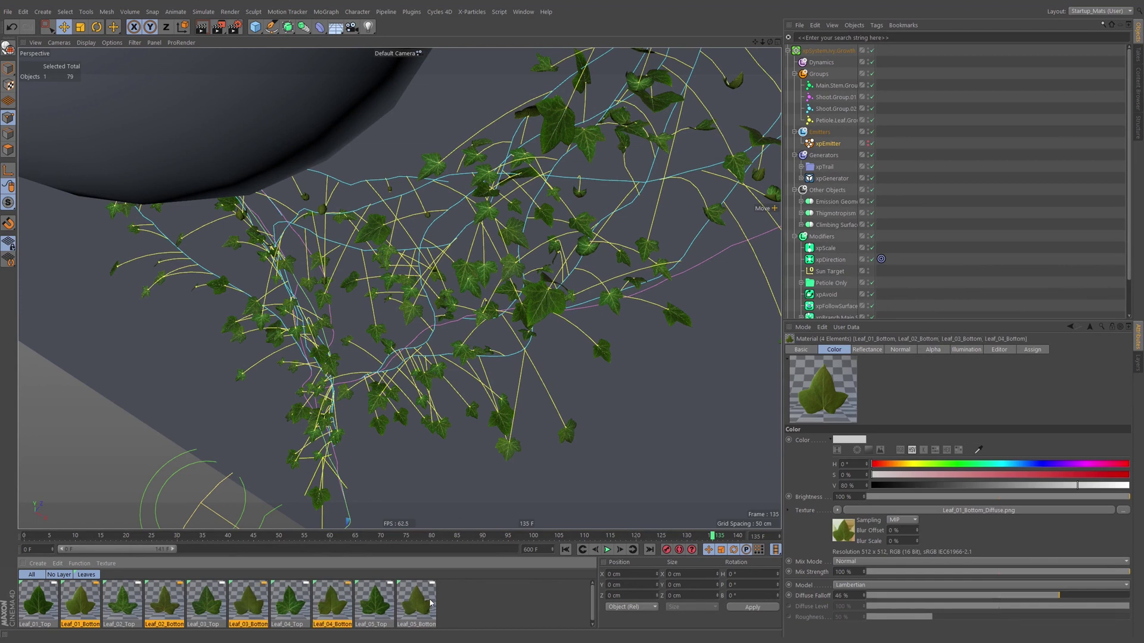
ctrl+click(416, 603)
click(801, 350)
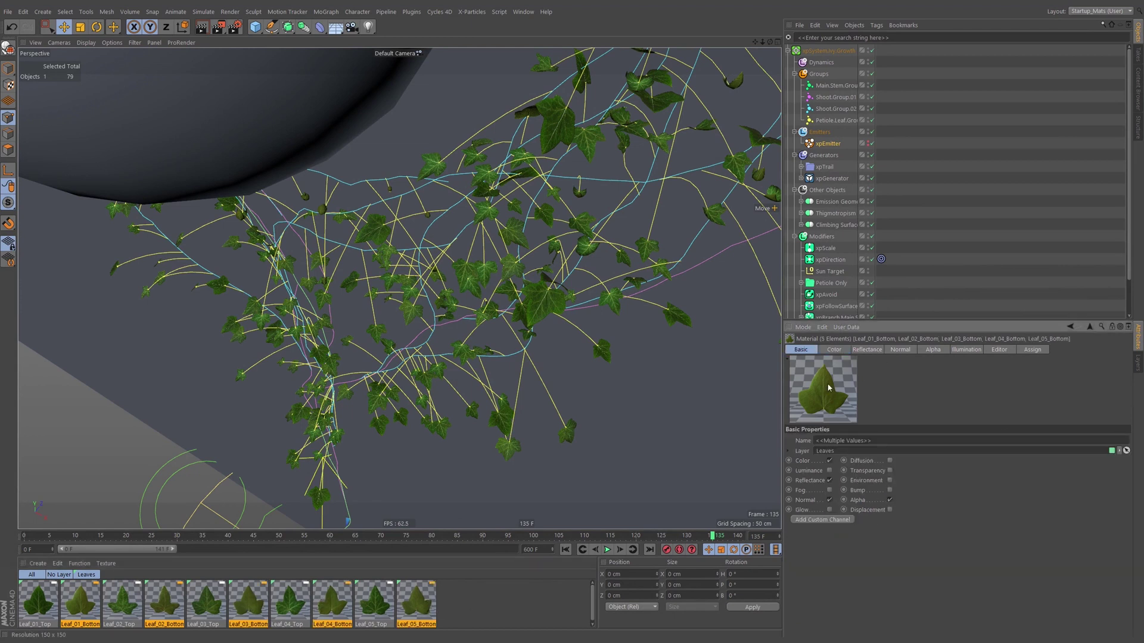
click(829, 471)
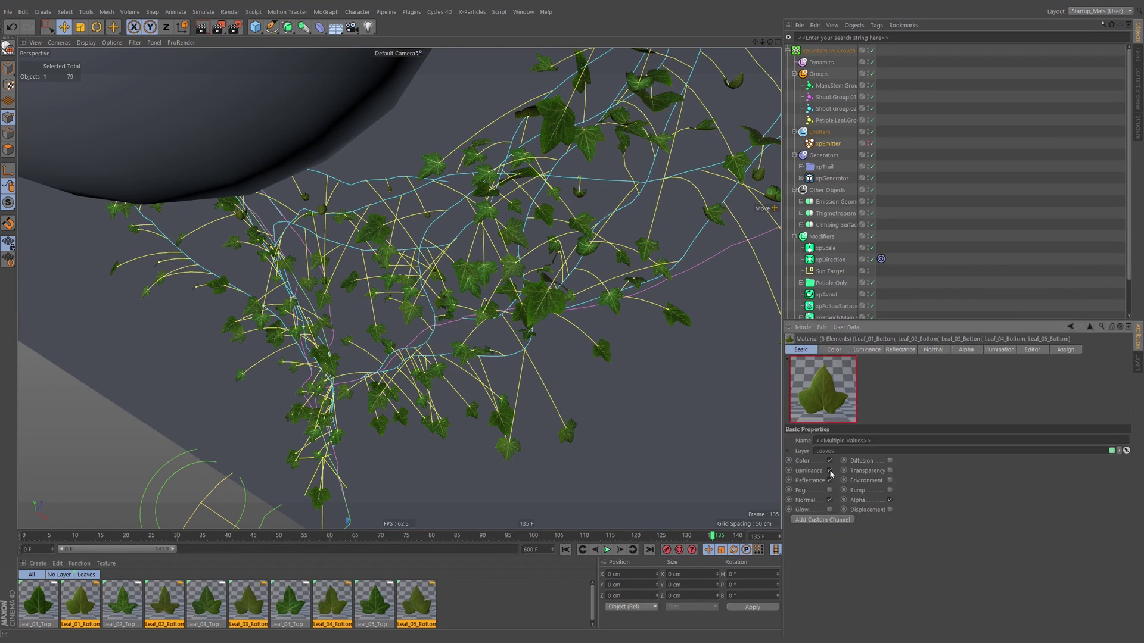
click(869, 350)
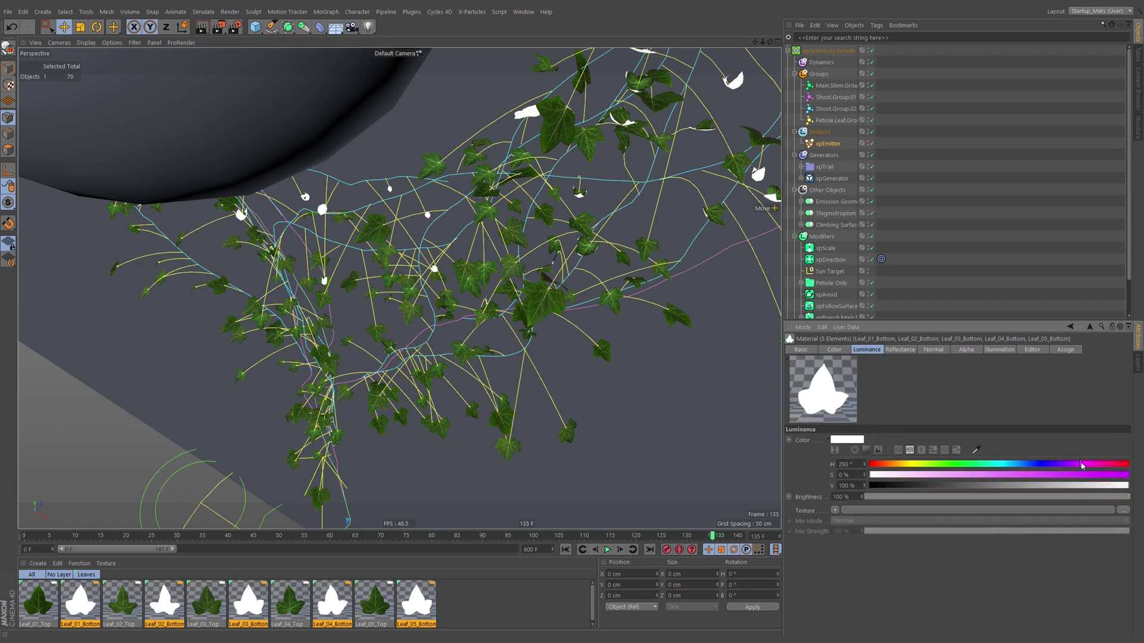
click(1059, 475)
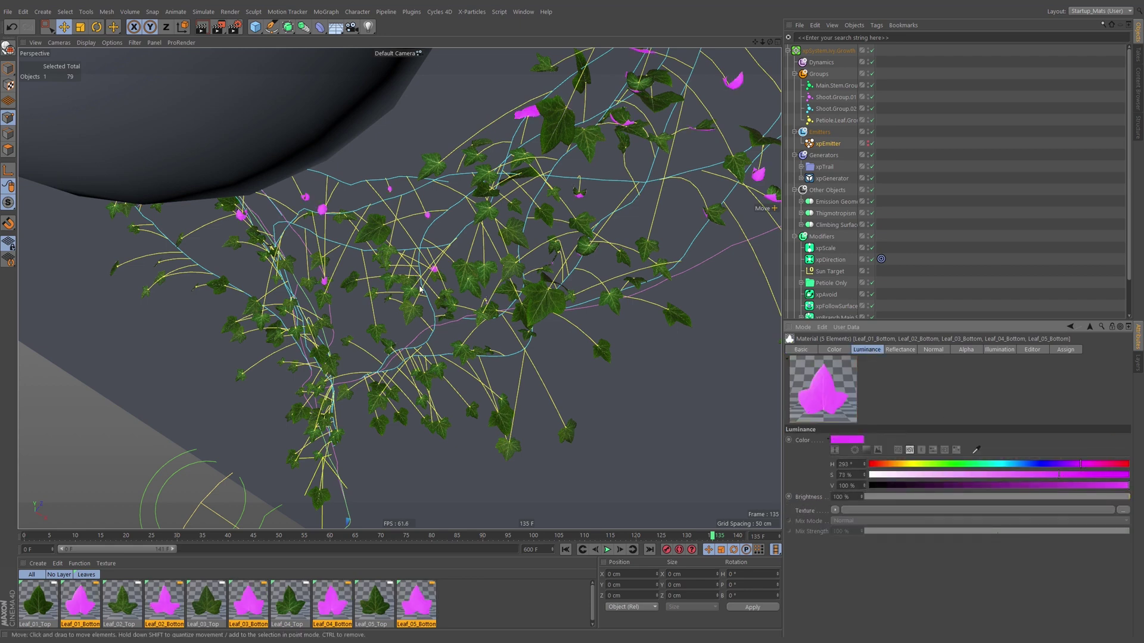
Replay the growth to frame 104 and examine where the magenta leaf undersides face the camera.
alt+drag(420, 289, 479, 293)
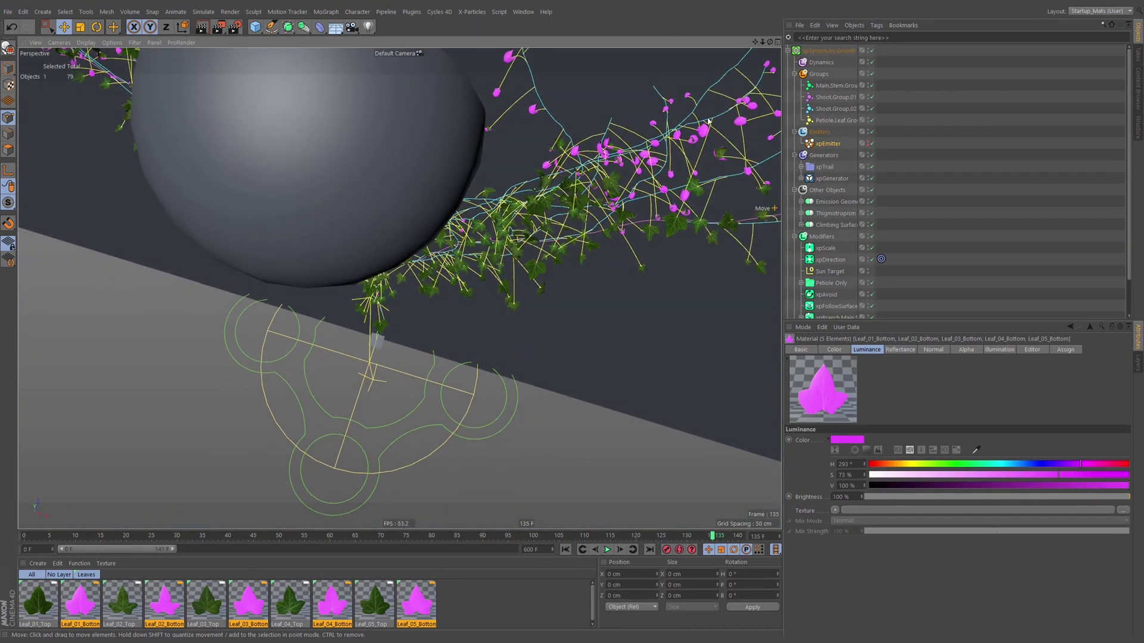
click(608, 550)
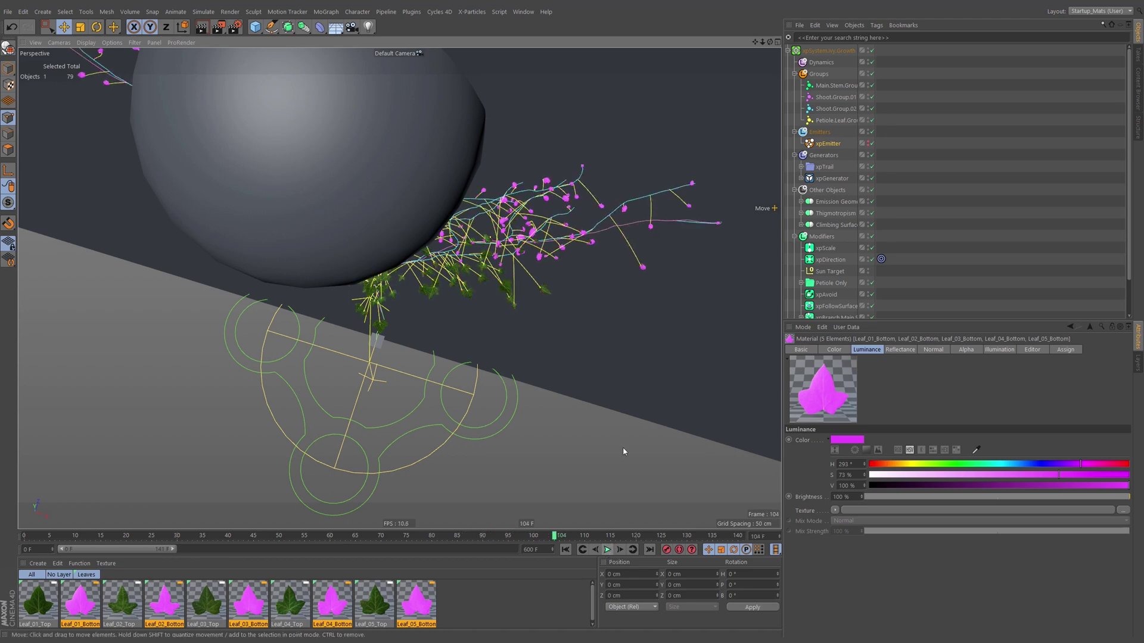
alt+drag(464, 269, 216, 561)
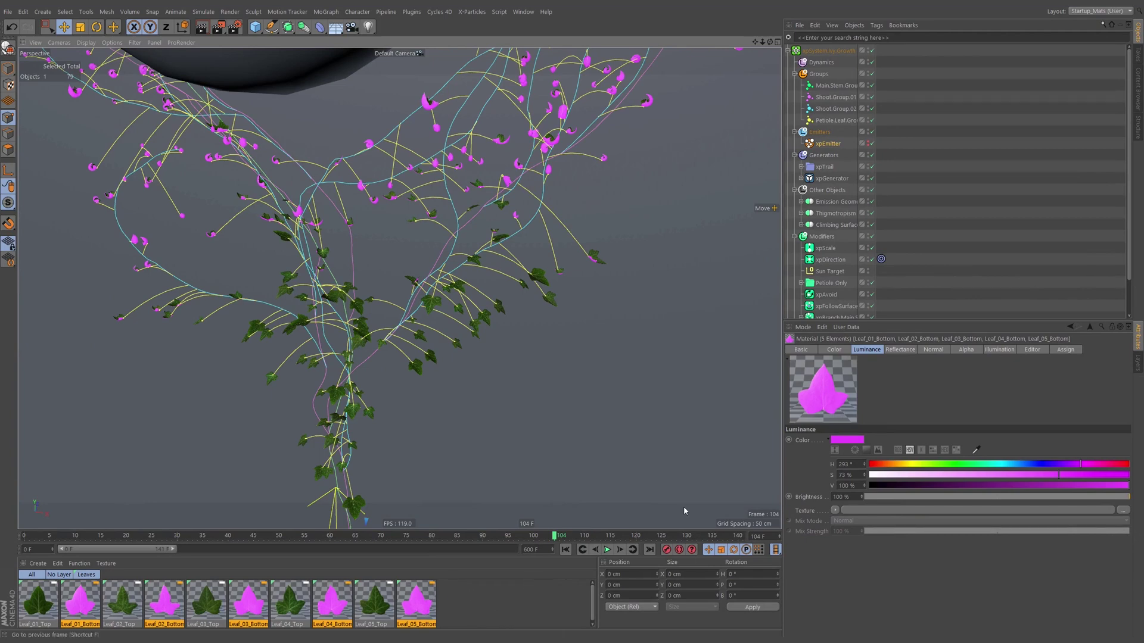
Disable Luminance on the five Bottom leaf materials and look at the leaves up close.
click(802, 350)
click(830, 471)
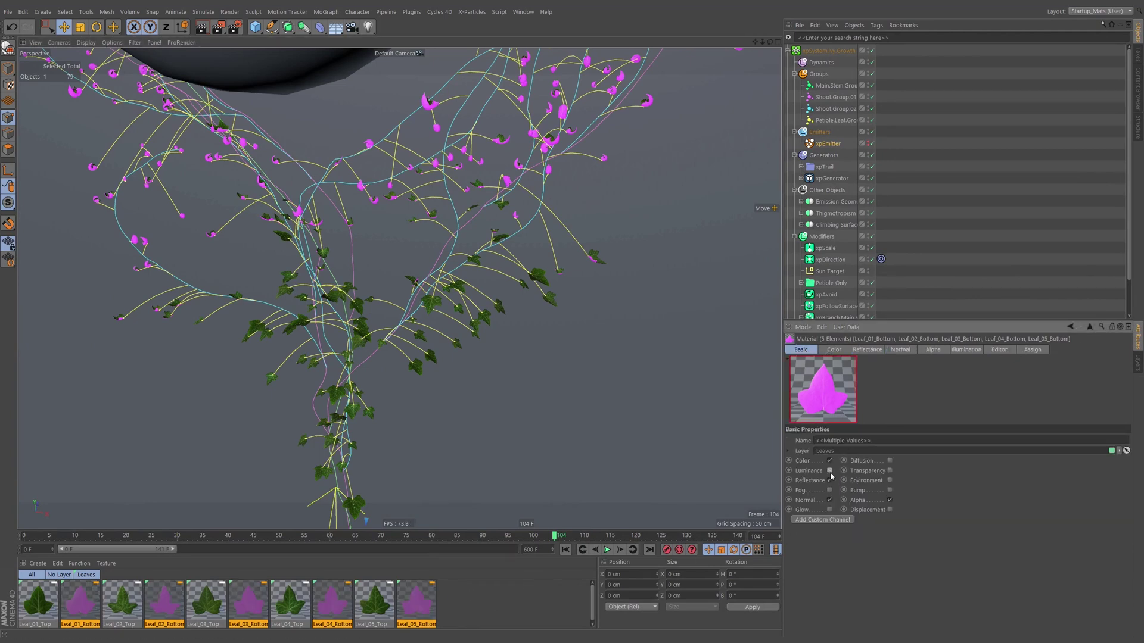
alt+drag(441, 280, 476, 263)
scroll(476, 262, up, 10)
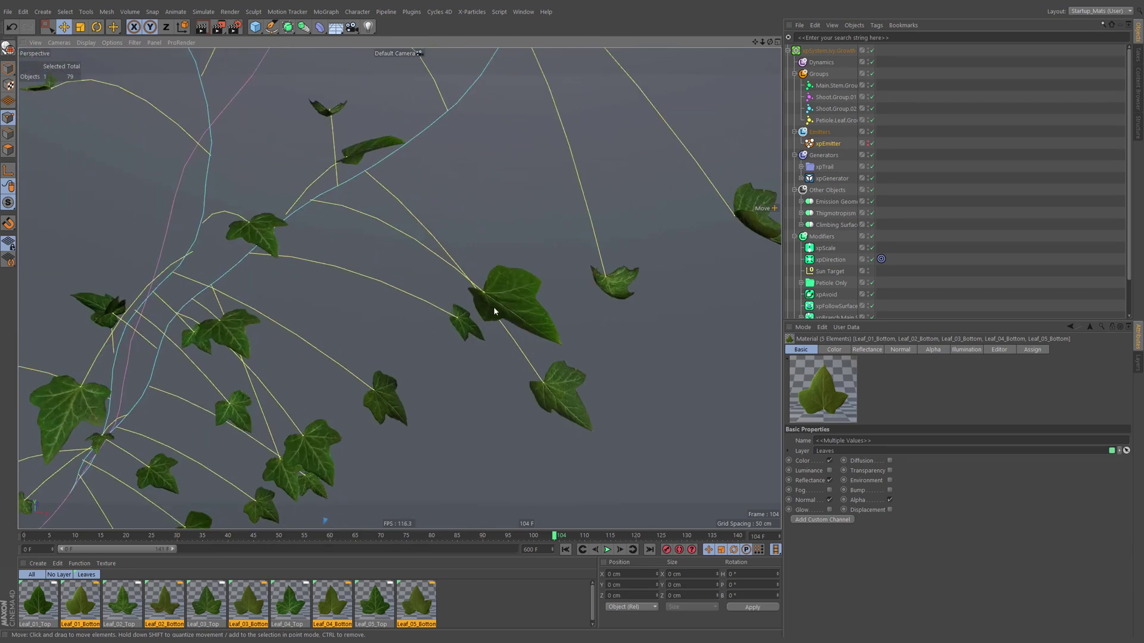
Play the growth on to frame 118 and inspect how the leaves hang from their petioles.
alt+drag(494, 310, 520, 291)
scroll(526, 276, down, 5)
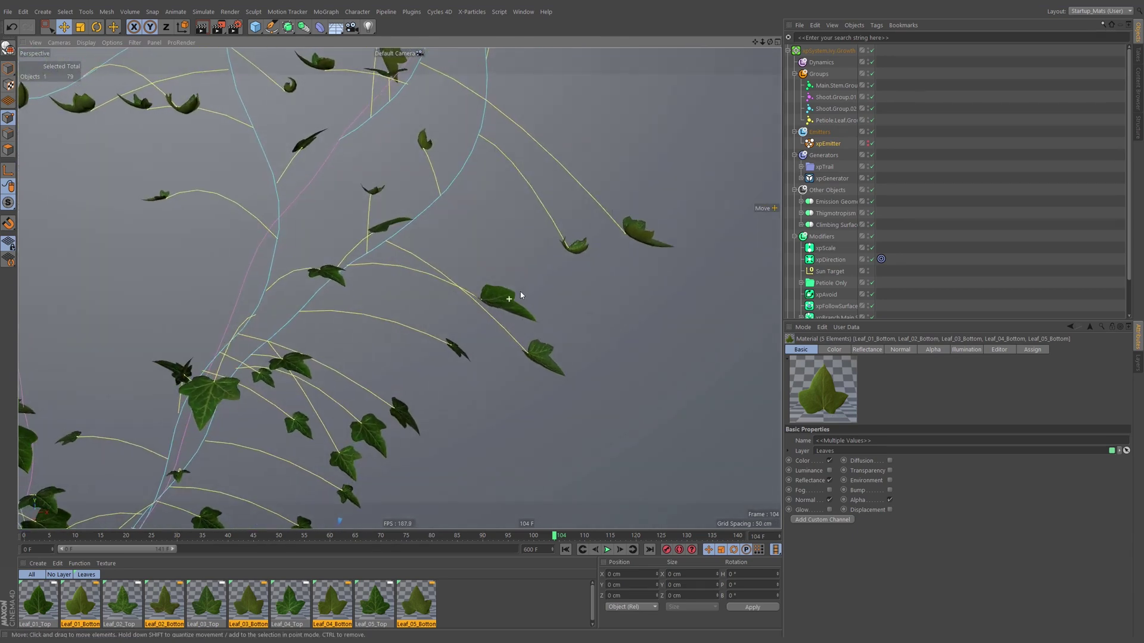
click(608, 550)
click(607, 550)
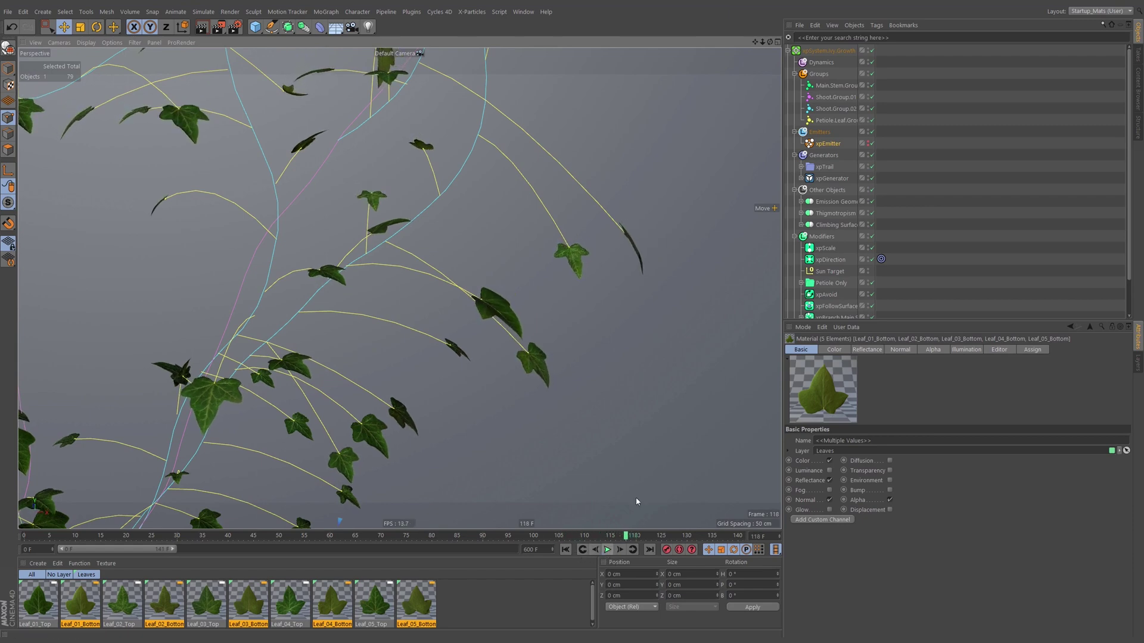
alt+drag(501, 280, 484, 303)
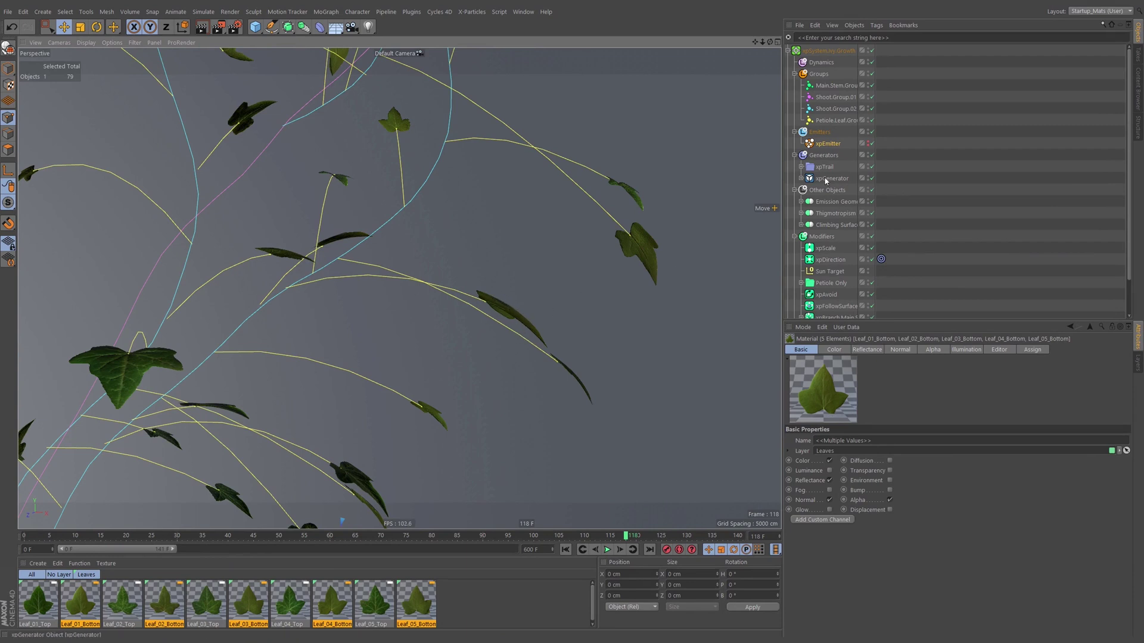
Set xpGenerator's Rotate Using to Offset Particle Rotation with a second rotation value of -90°.
click(830, 178)
click(898, 349)
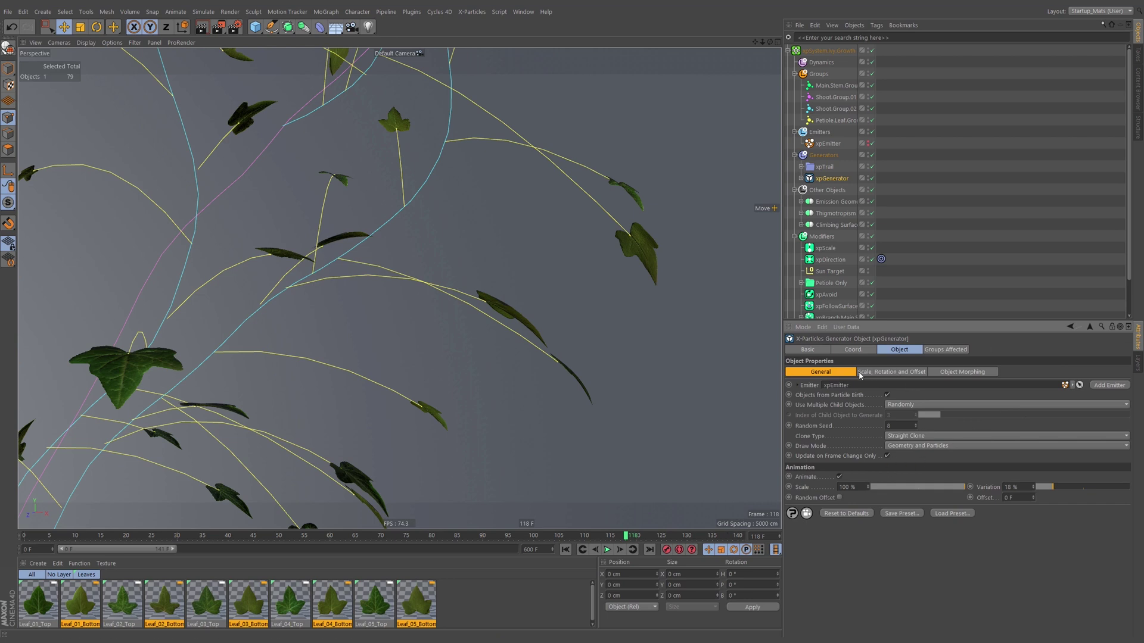
click(901, 372)
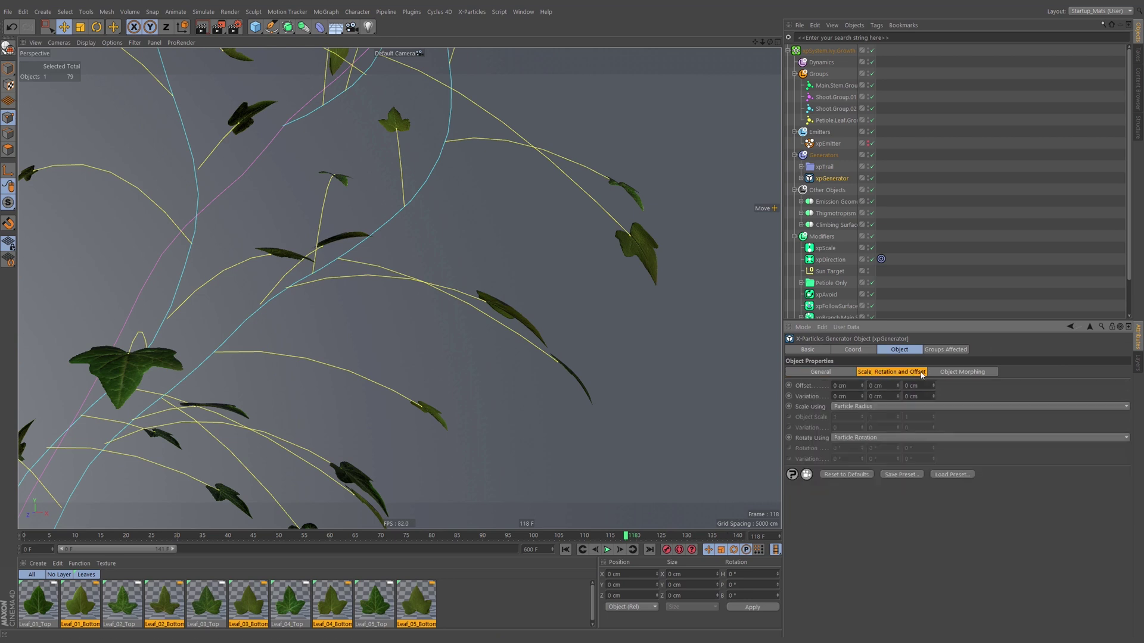
click(864, 438)
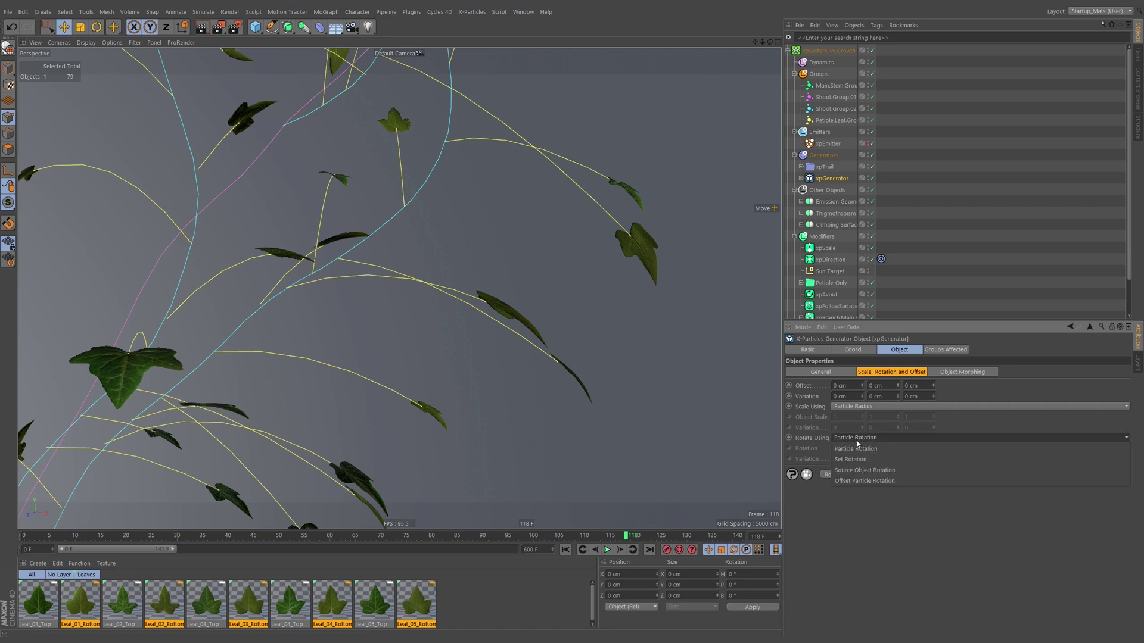
click(870, 482)
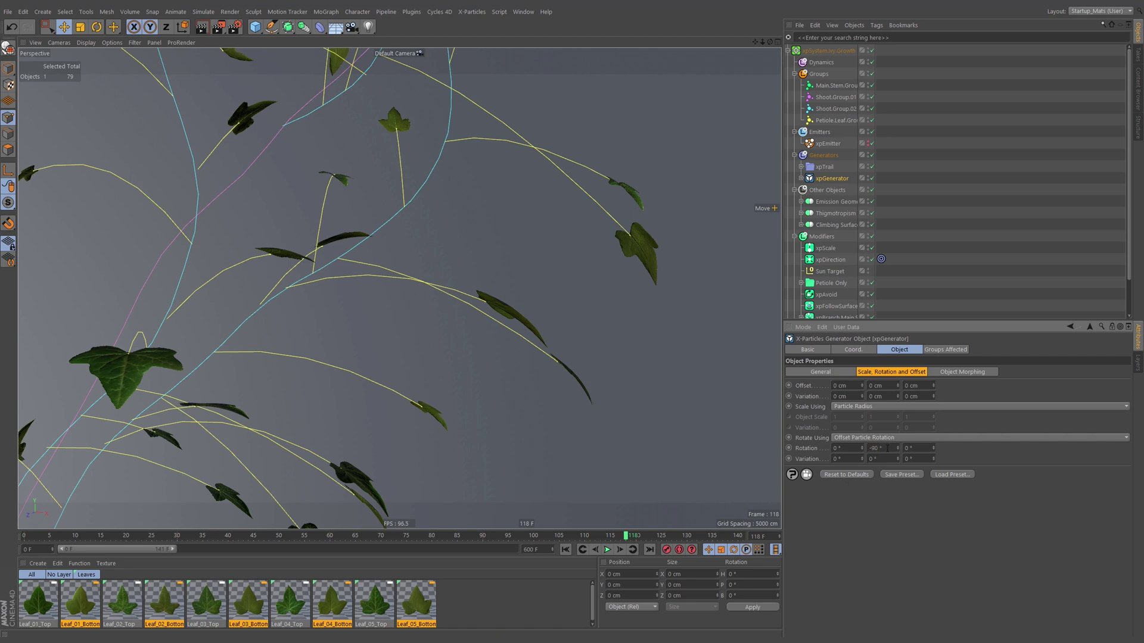
Replay the growth from the start to frame 119 and examine the rotated leaves at the petiole ends.
click(565, 549)
click(607, 549)
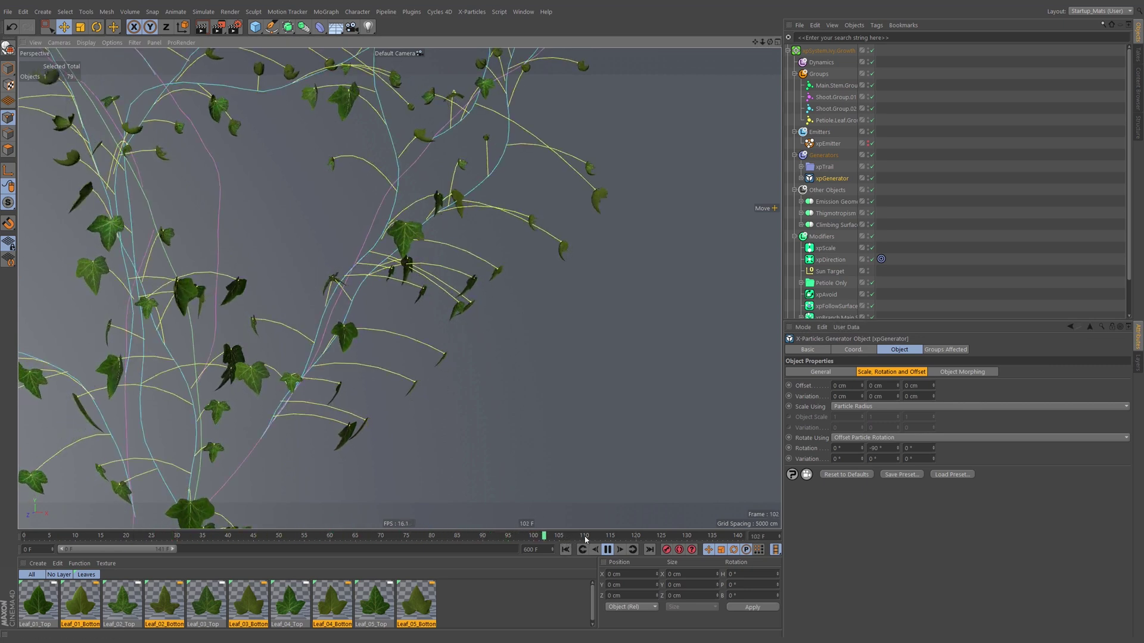
click(607, 550)
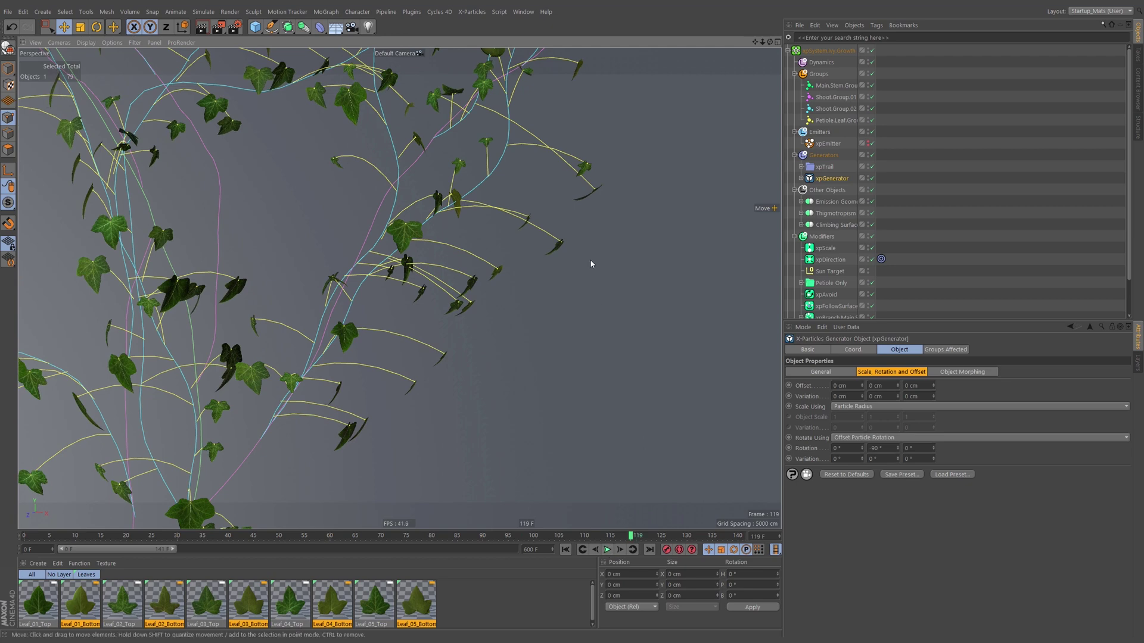
scroll(593, 256, up, 5)
alt+drag(542, 241, 522, 268)
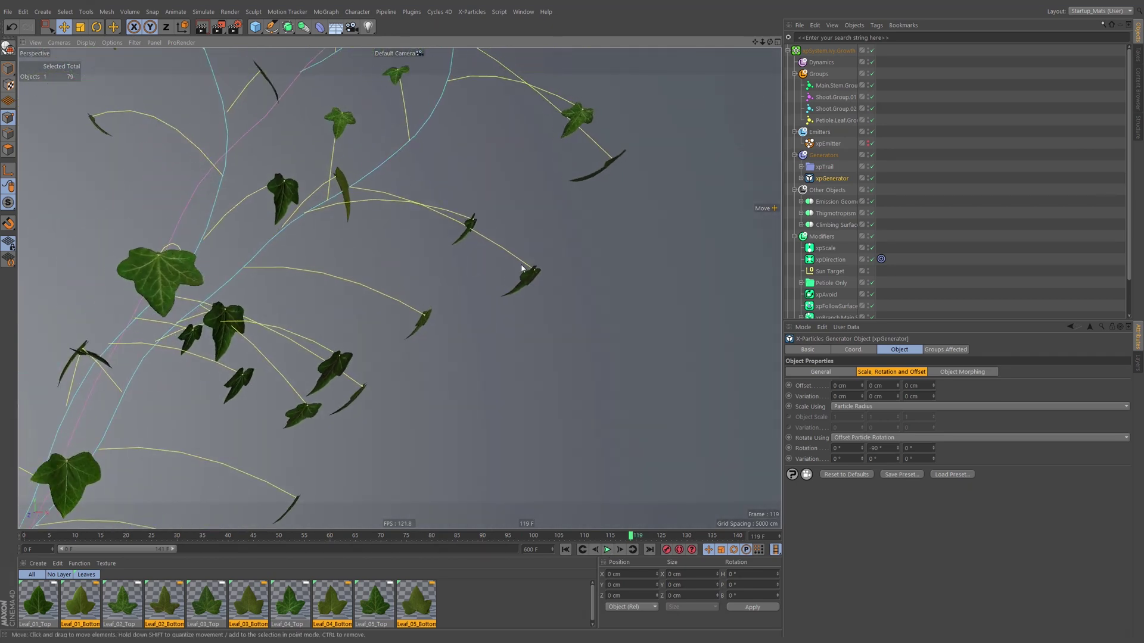
Set the second value of xpGenerator's rotation offset to -30° and play the growth on to frame 132.
click(872, 448)
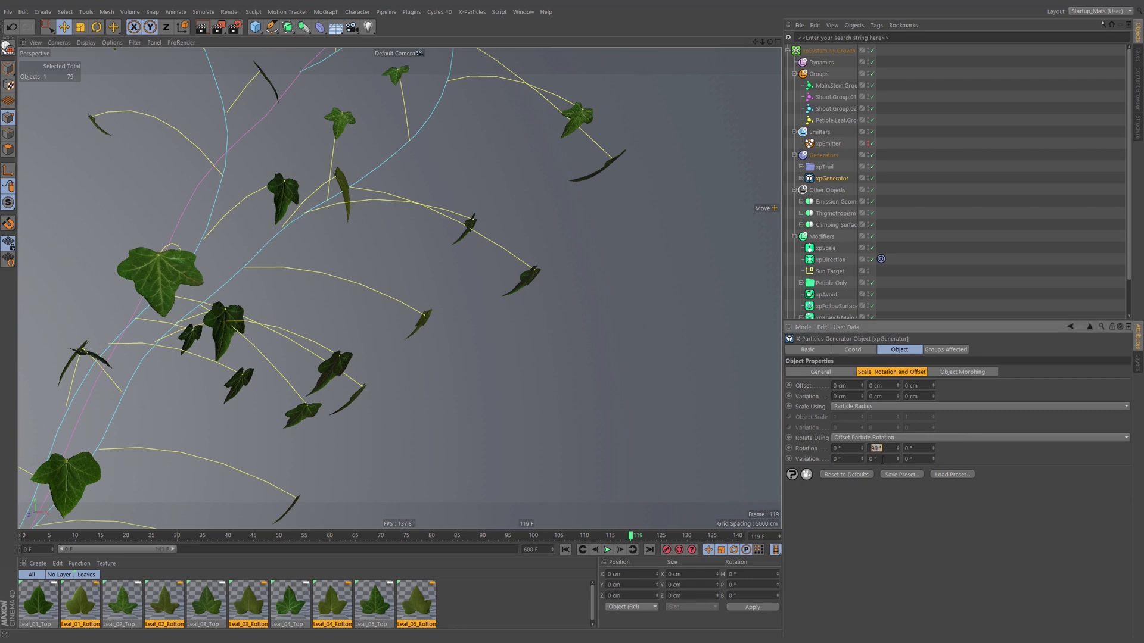
text(-30)
click(607, 549)
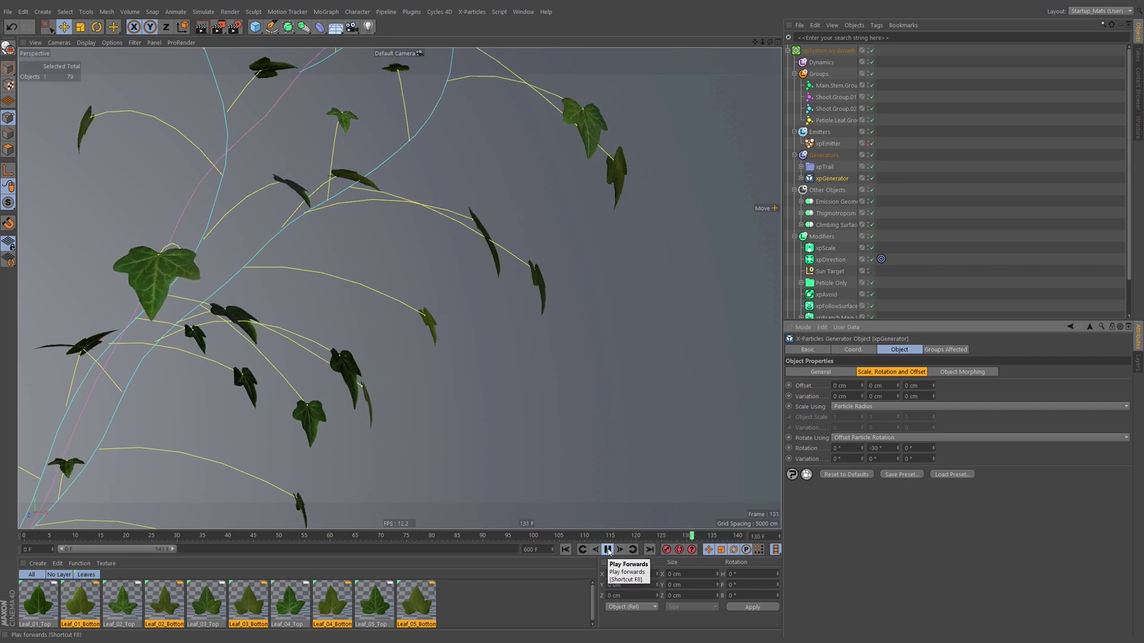
click(607, 550)
Examine the leaf distribution and orientation over the whole plant around the sphere from several angles.
scroll(422, 230, down, 10)
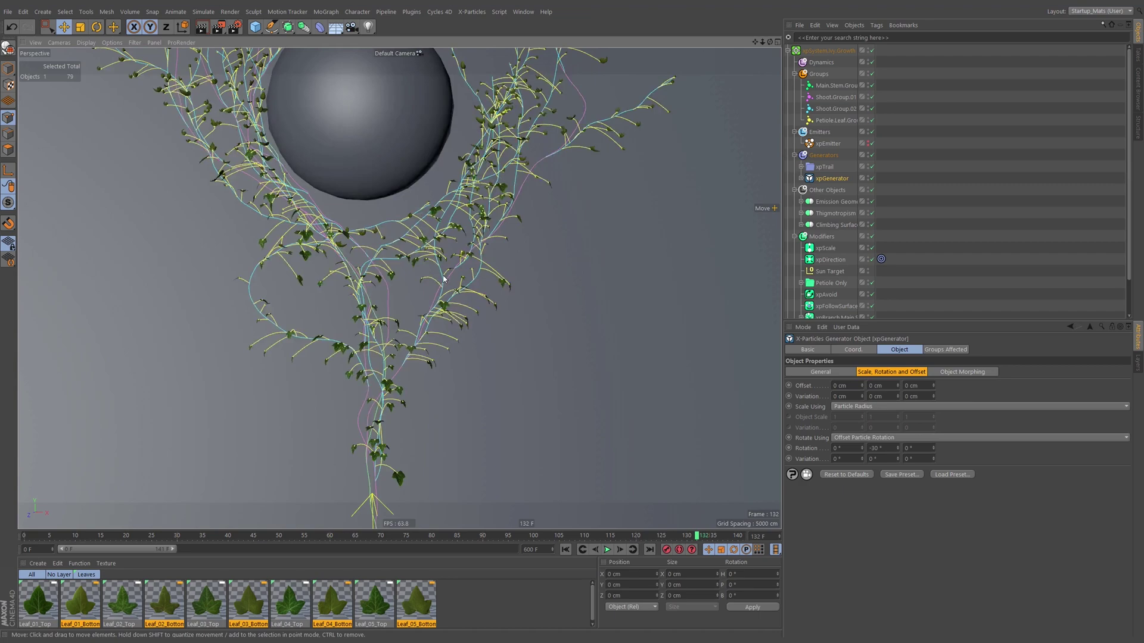
alt+middle_drag(443, 279, 346, 408)
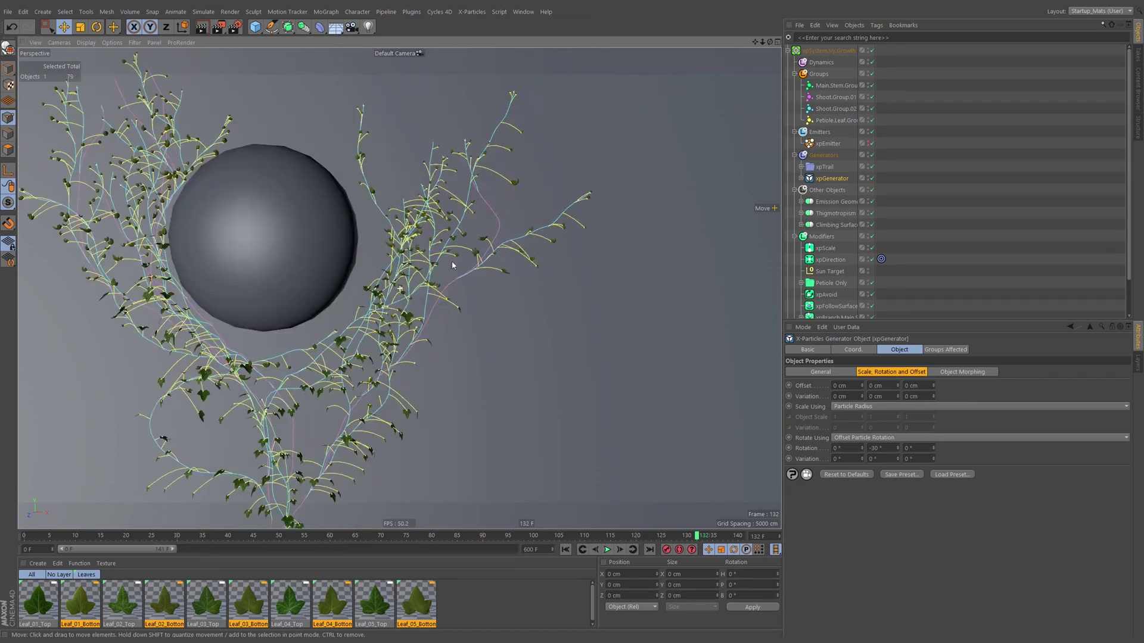
alt+drag(347, 409, 379, 344)
alt+middle_drag(378, 344, 438, 283)
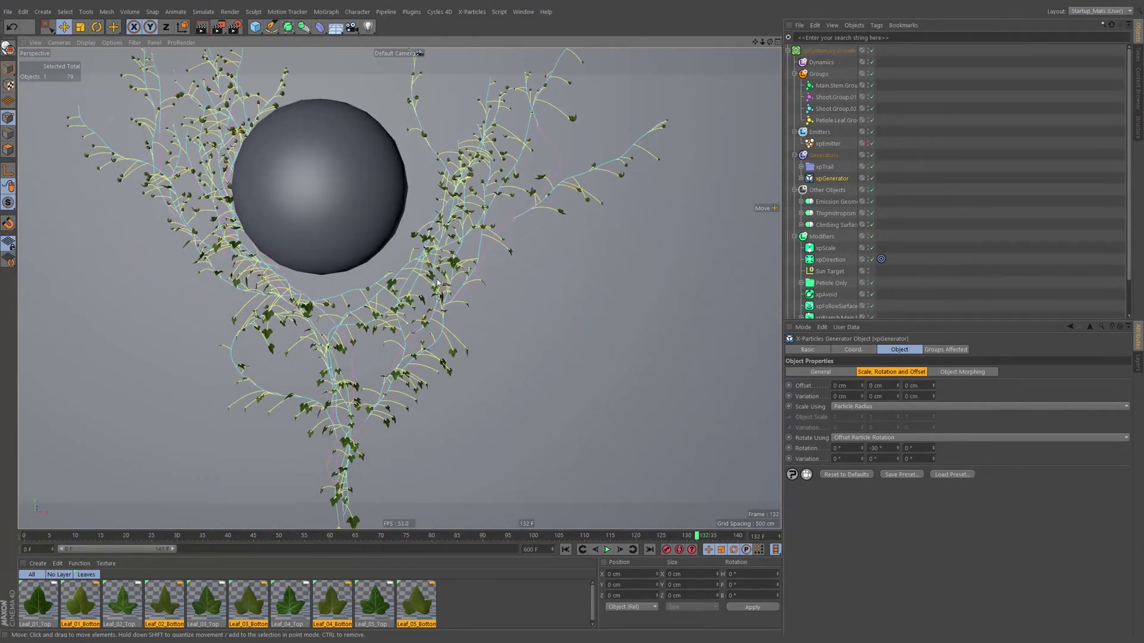
alt+drag(438, 282, 381, 465)
alt+middle_drag(381, 465, 411, 435)
scroll(542, 204, up, 10)
alt+drag(543, 205, 470, 264)
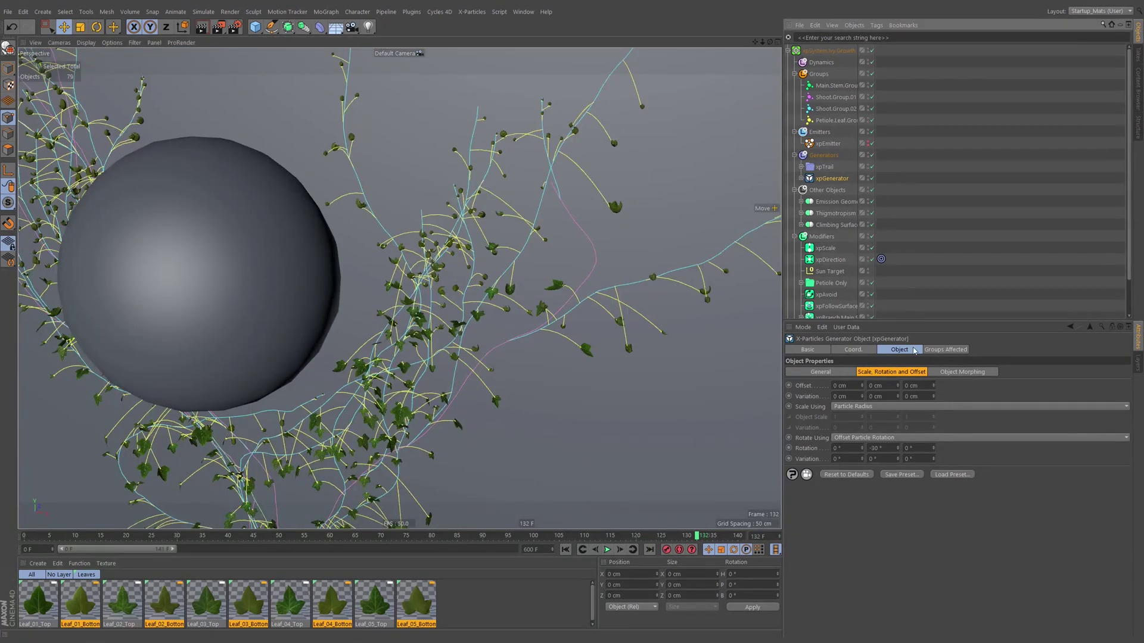
Show xpGenerator's General settings, extend the preview range to about frame 350 and play the growth on to frame 161.
click(834, 374)
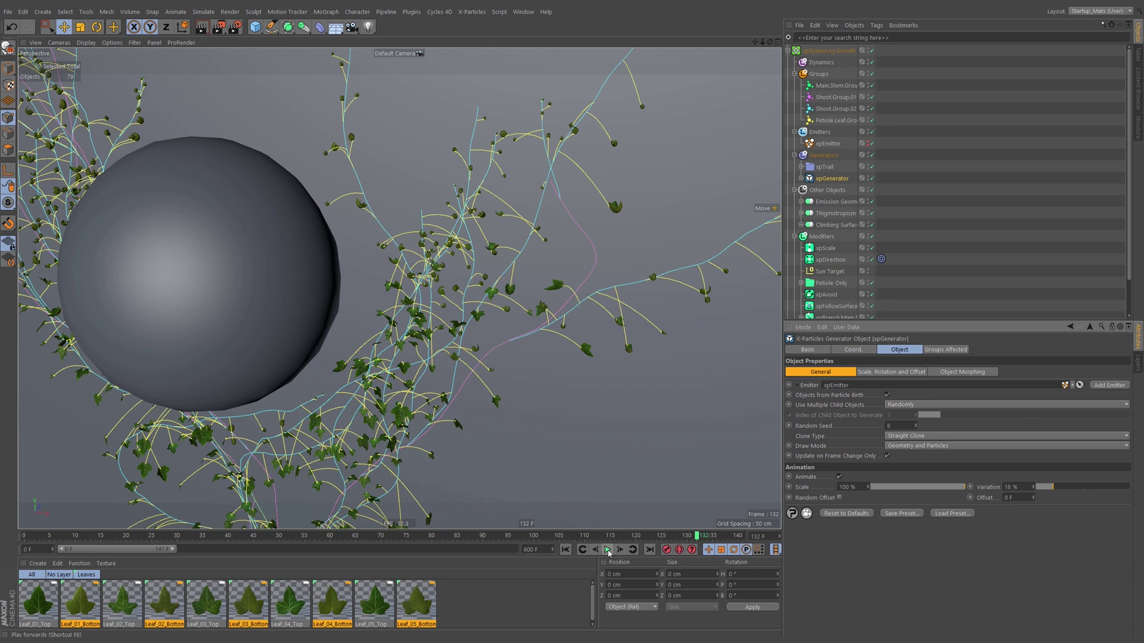
drag(177, 551, 335, 551)
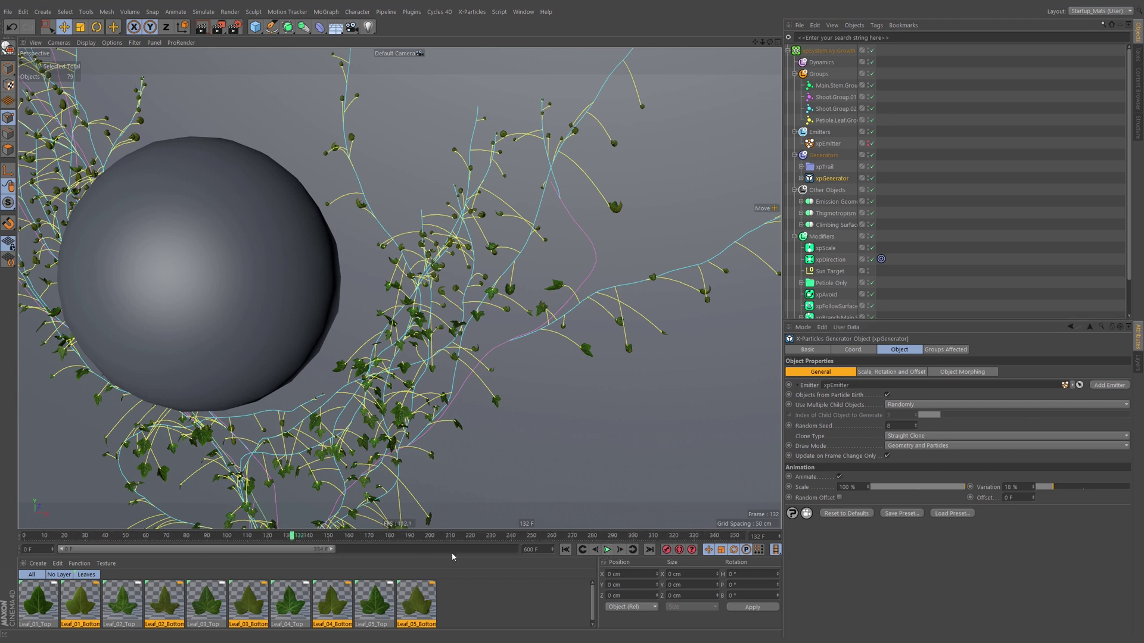
click(607, 550)
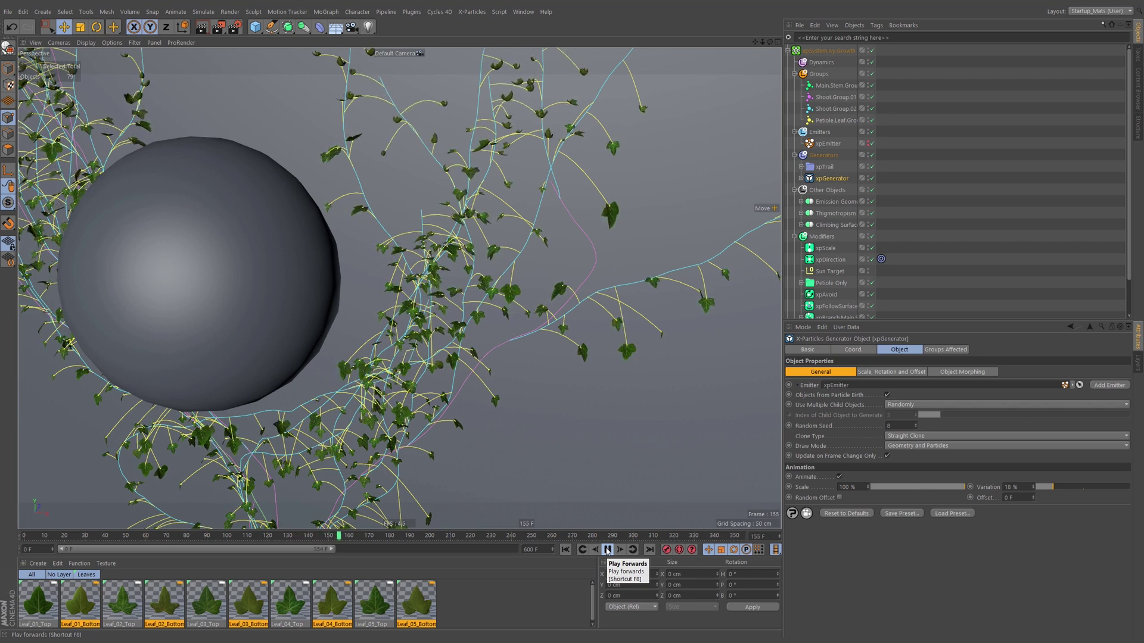
click(608, 550)
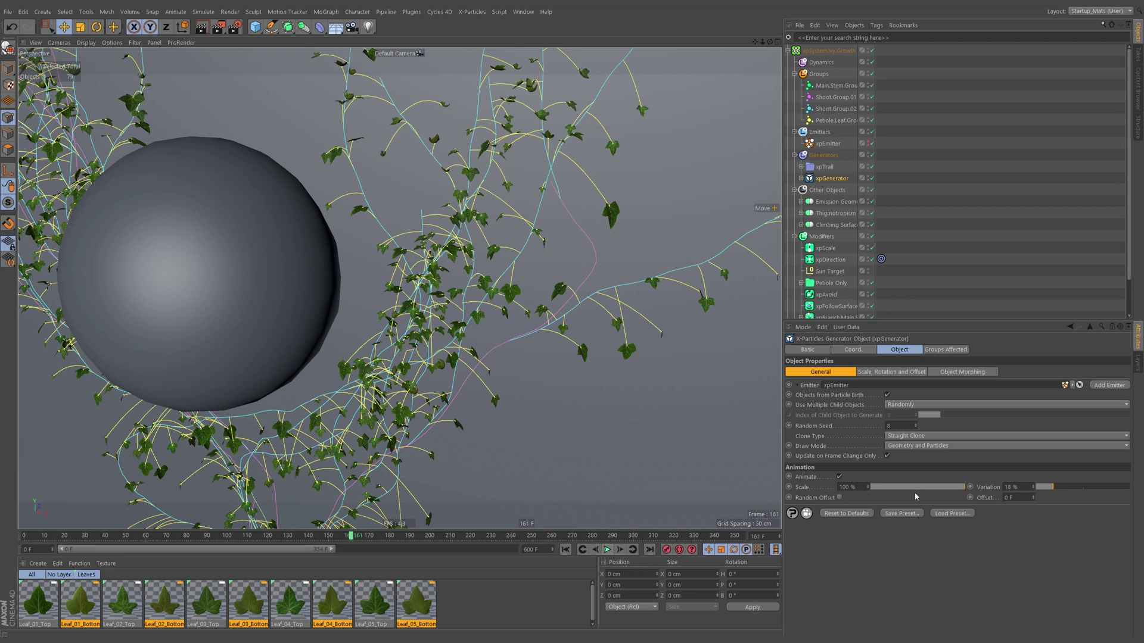
Set xpGenerator's Clone Type to Create Render Instances and replay the growth from the start.
click(920, 437)
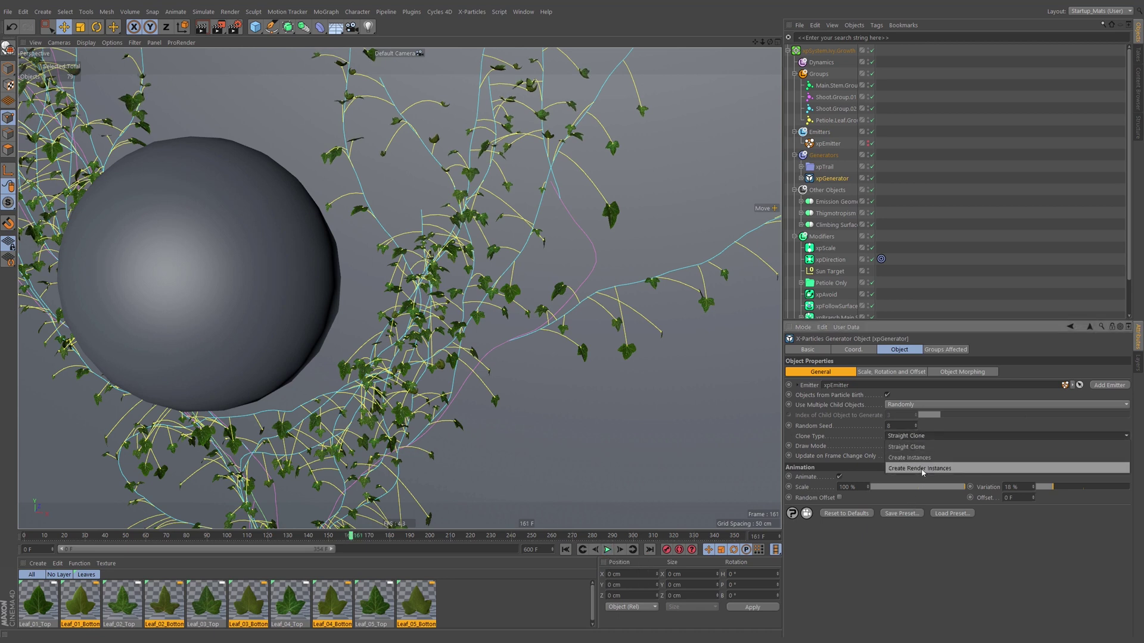
click(922, 469)
click(566, 551)
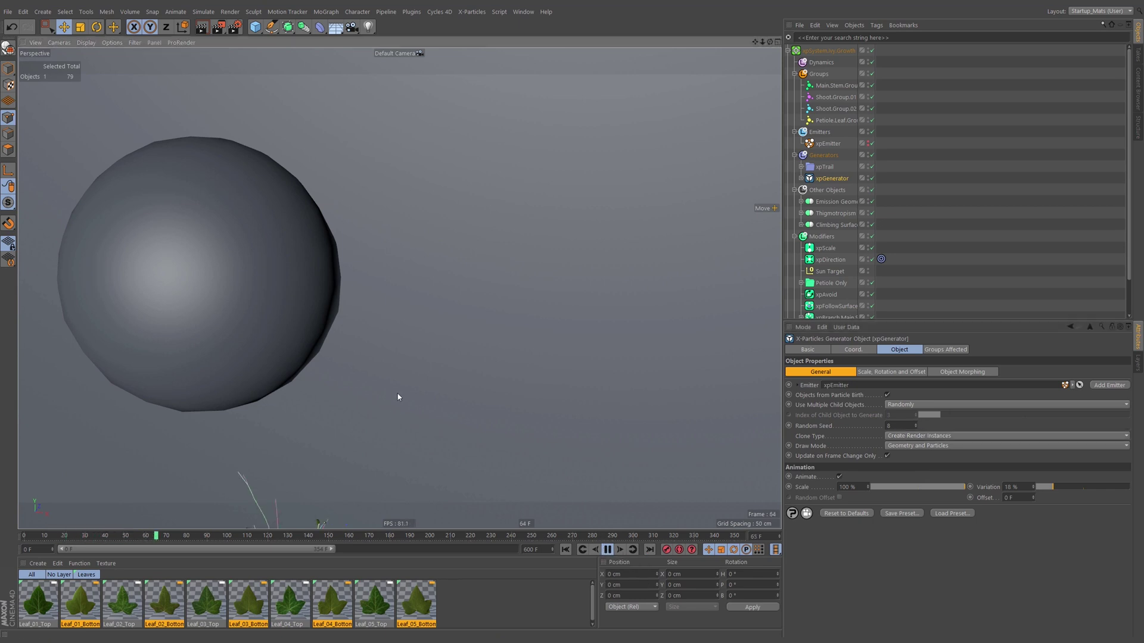
alt+drag(395, 396, 453, 429)
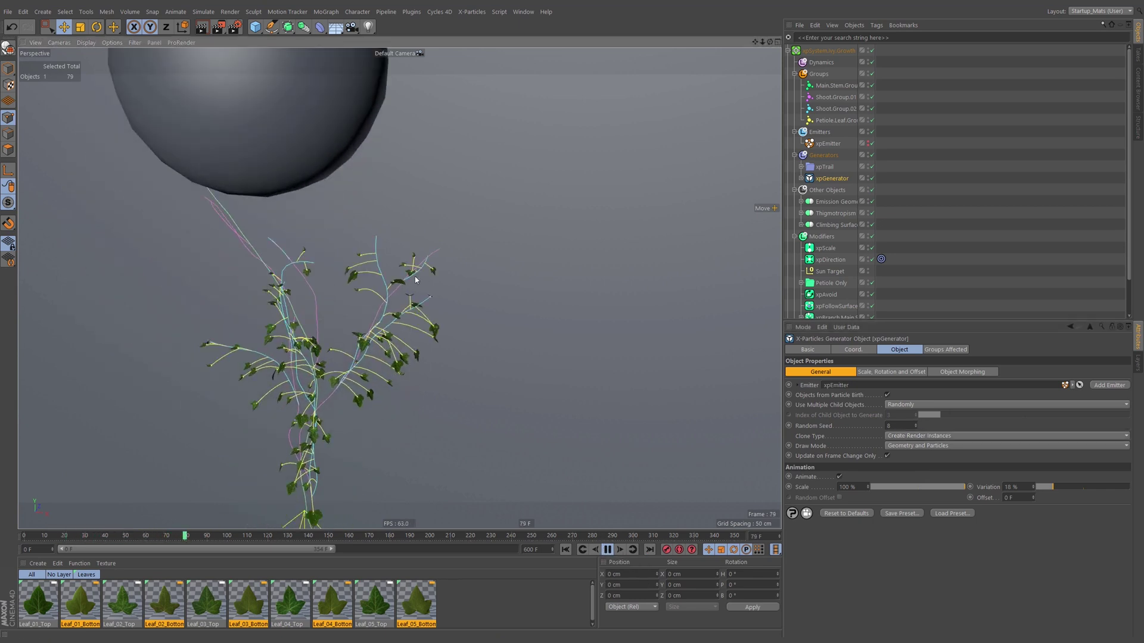
click(607, 549)
Replay the growth from the start several times and examine the leaves opening along the lower stems.
click(566, 550)
alt+drag(417, 404, 434, 266)
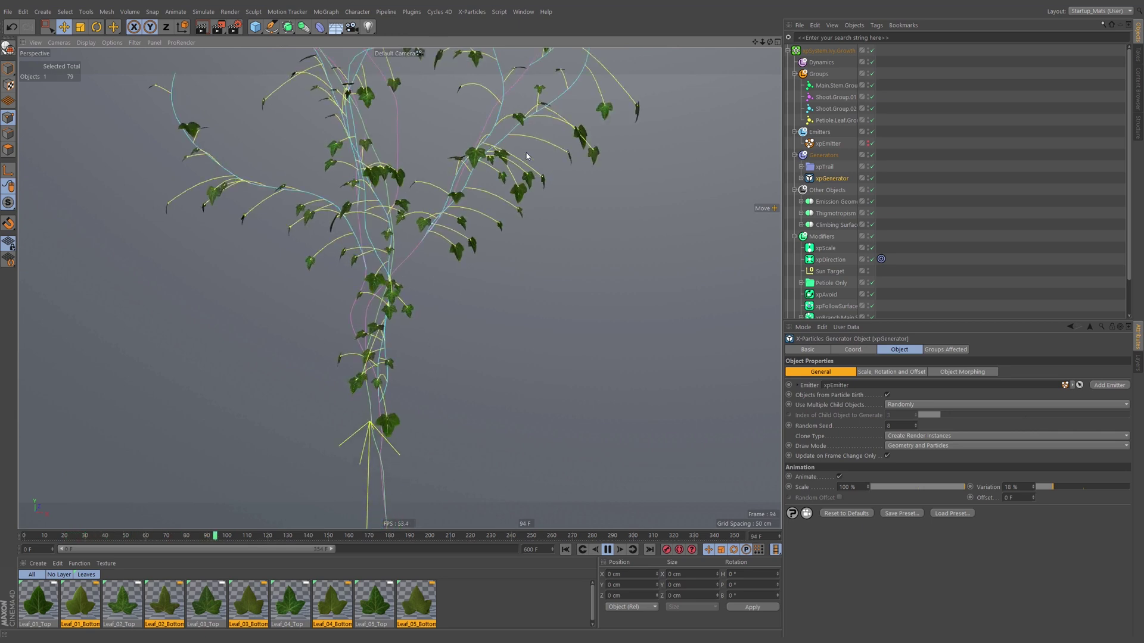
alt+drag(430, 238, 393, 339)
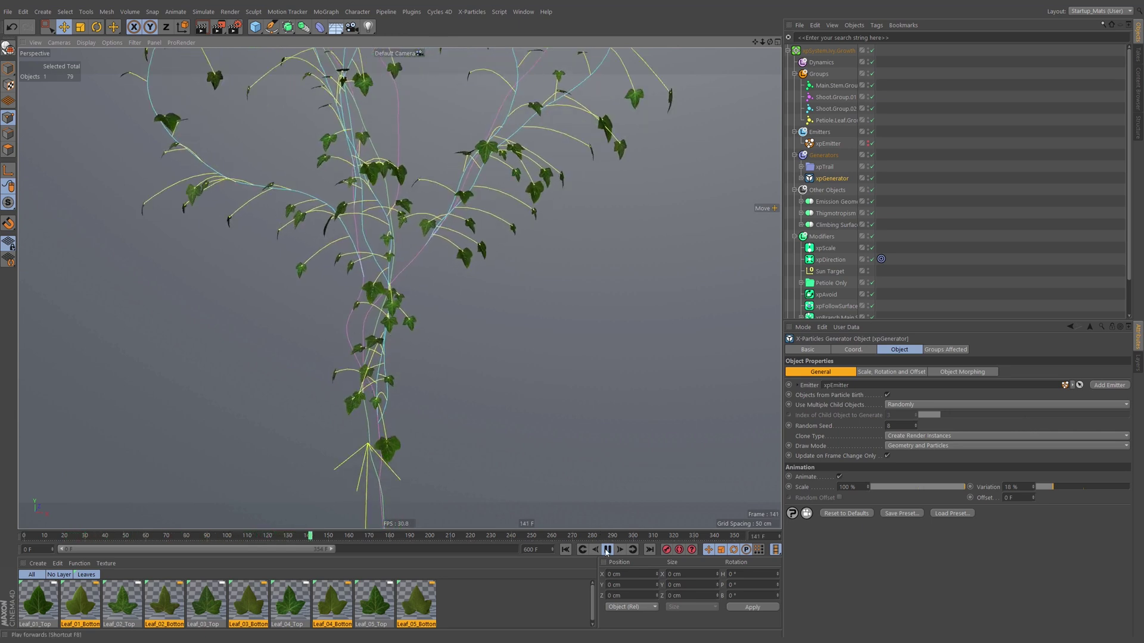
click(566, 551)
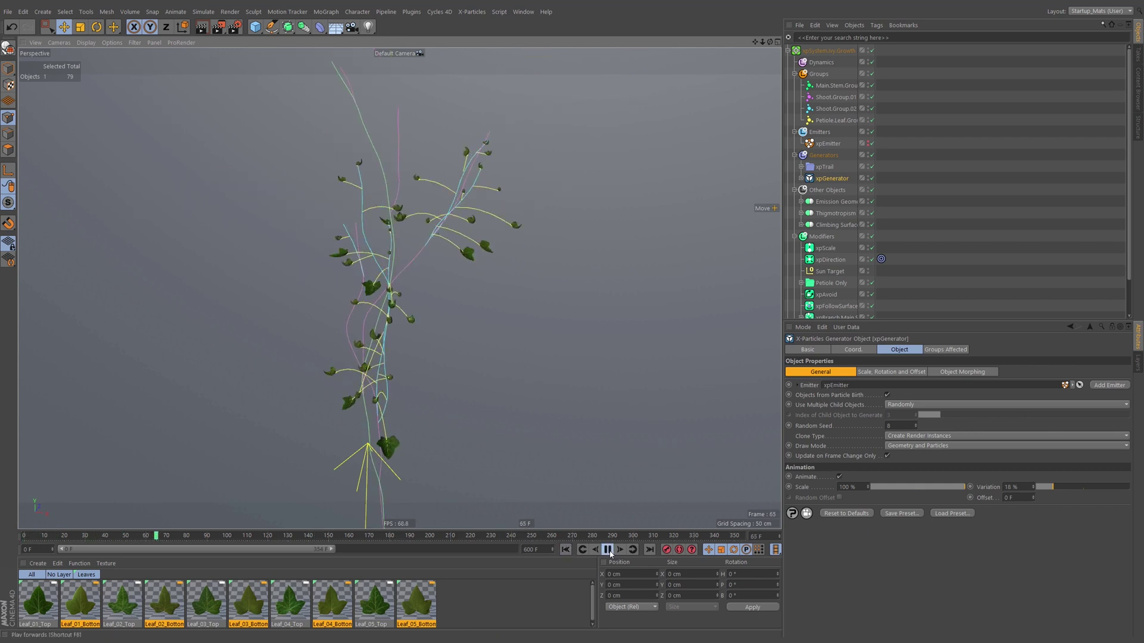
click(609, 553)
click(607, 550)
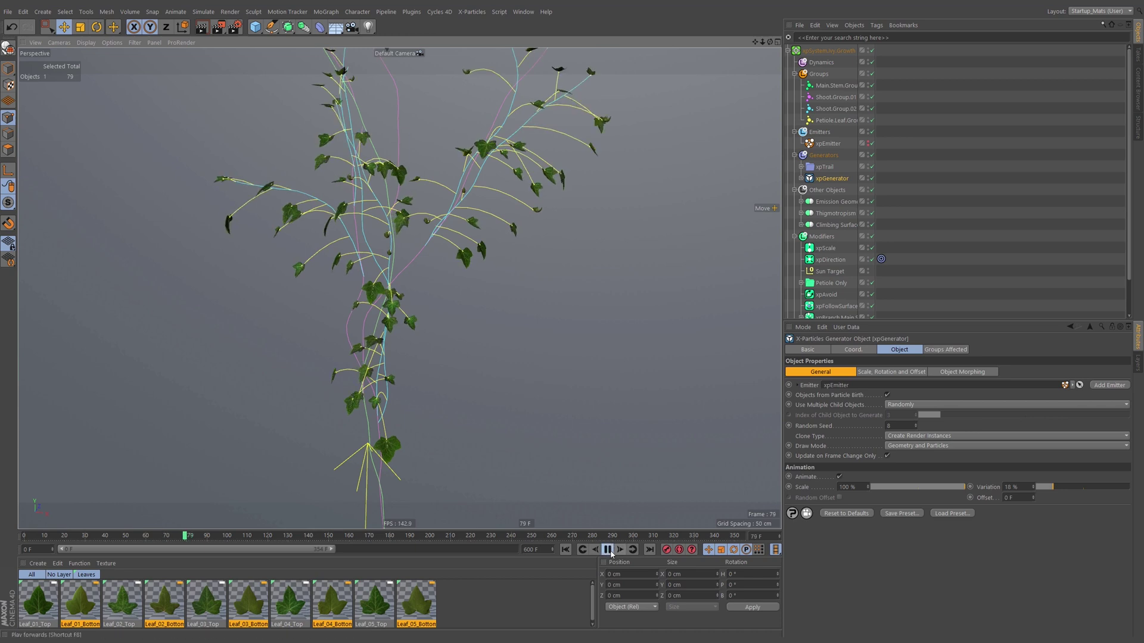
click(566, 550)
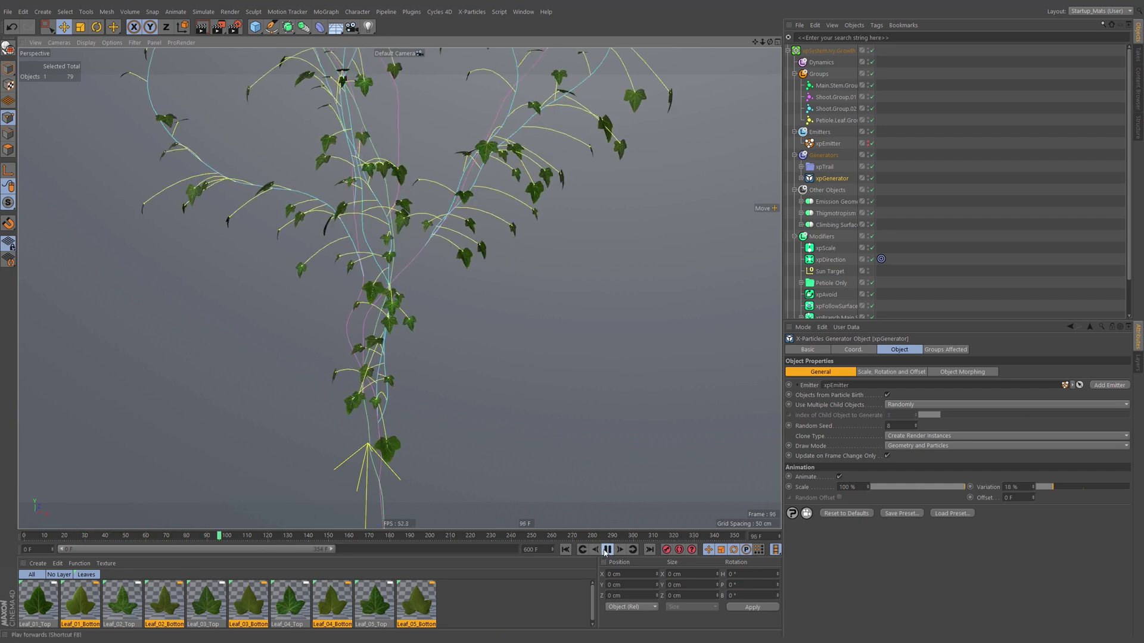
click(607, 550)
Replay the growth to frame 116 and examine the leaves on the branches just beneath the sphere.
scroll(392, 331, up, 2)
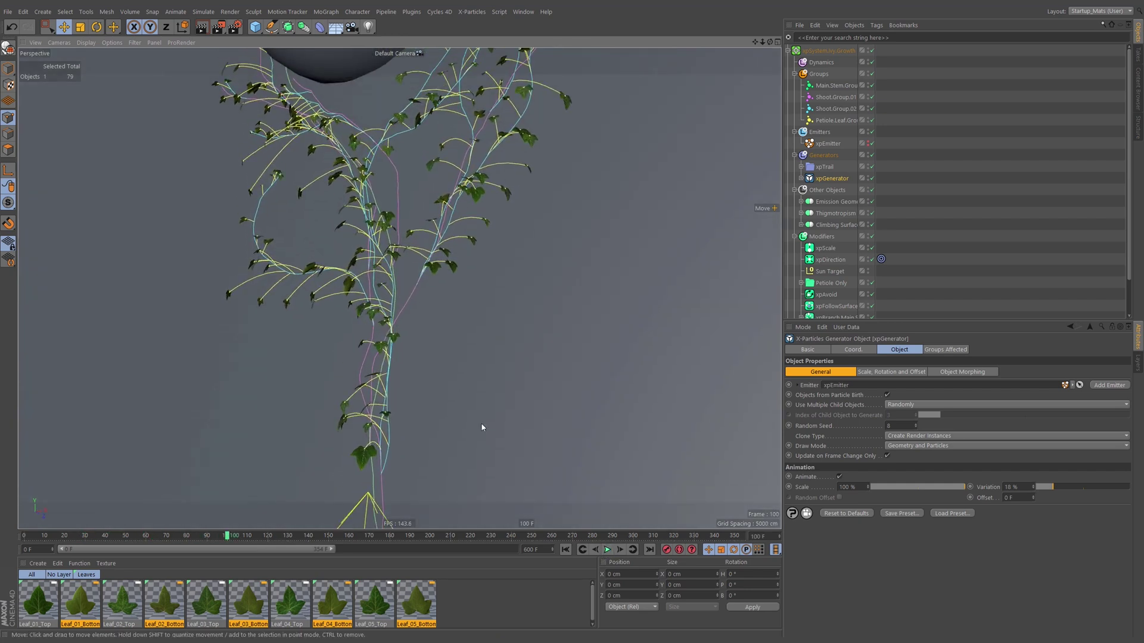
click(566, 549)
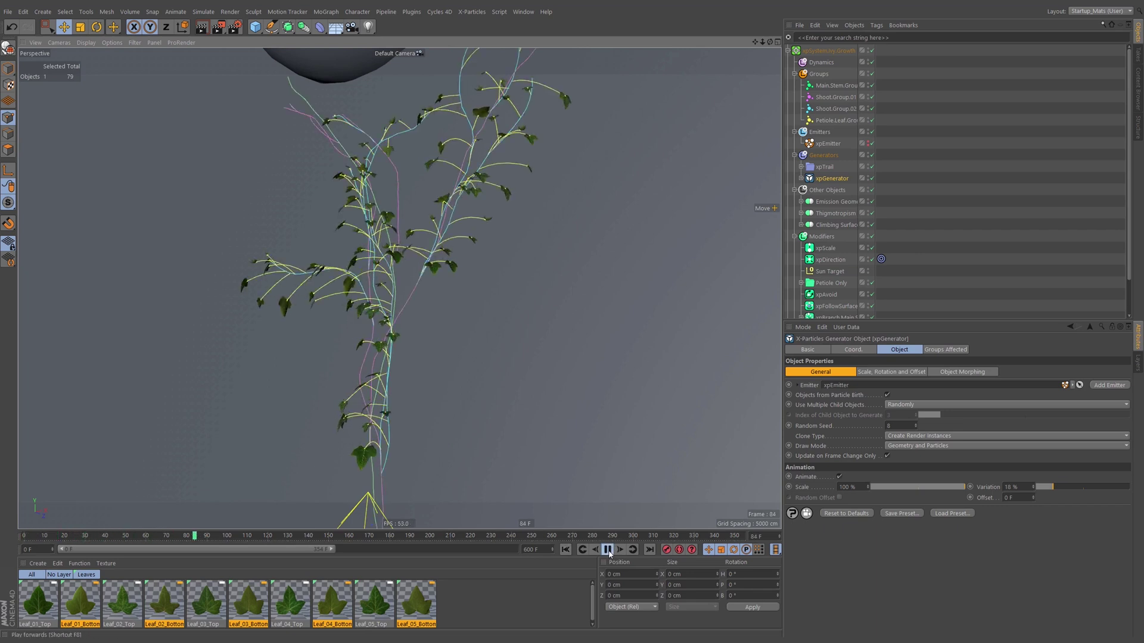
click(607, 550)
alt+drag(518, 255, 460, 216)
scroll(459, 216, up, 5)
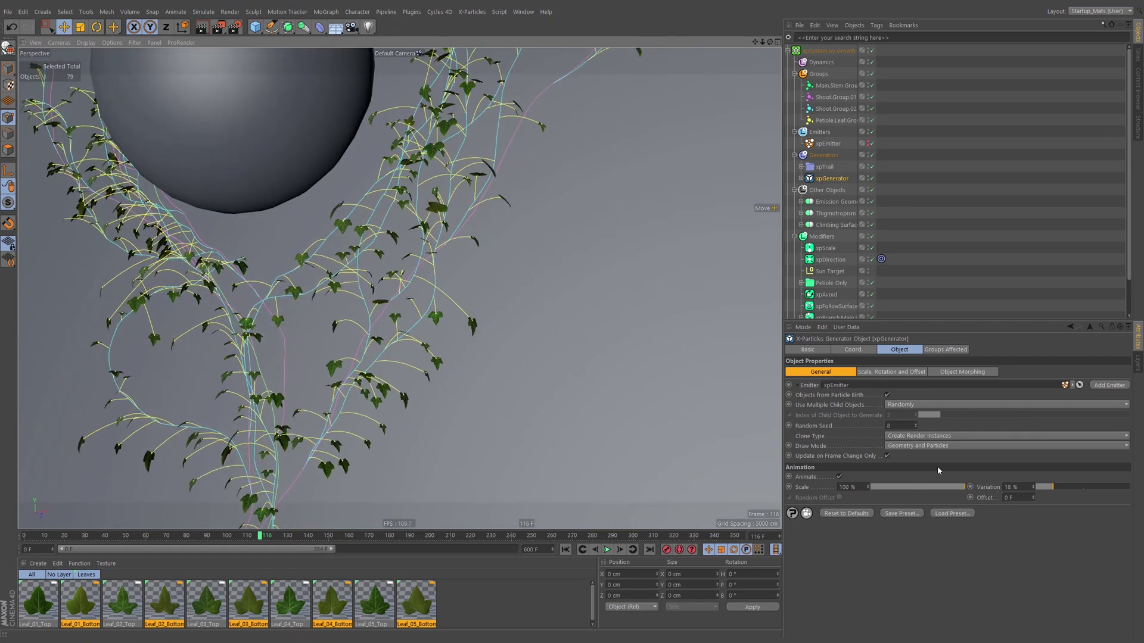
Keep Clone Type on Create Render Instances and replay the growth from the start to frame 192.
click(918, 437)
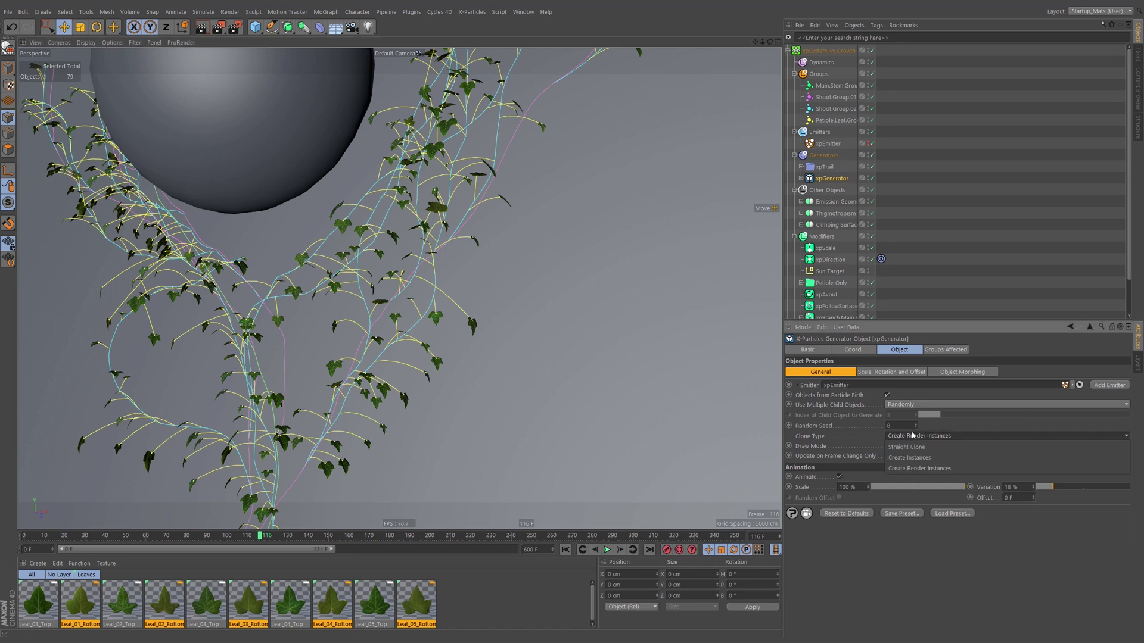
click(914, 469)
click(564, 549)
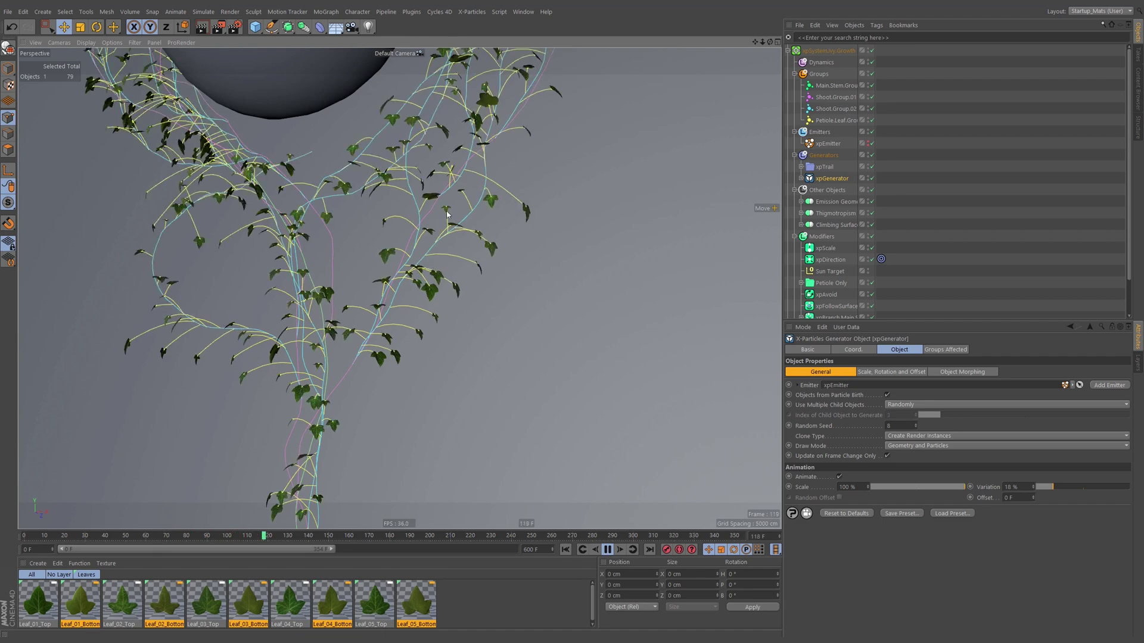
alt+drag(287, 233, 461, 329)
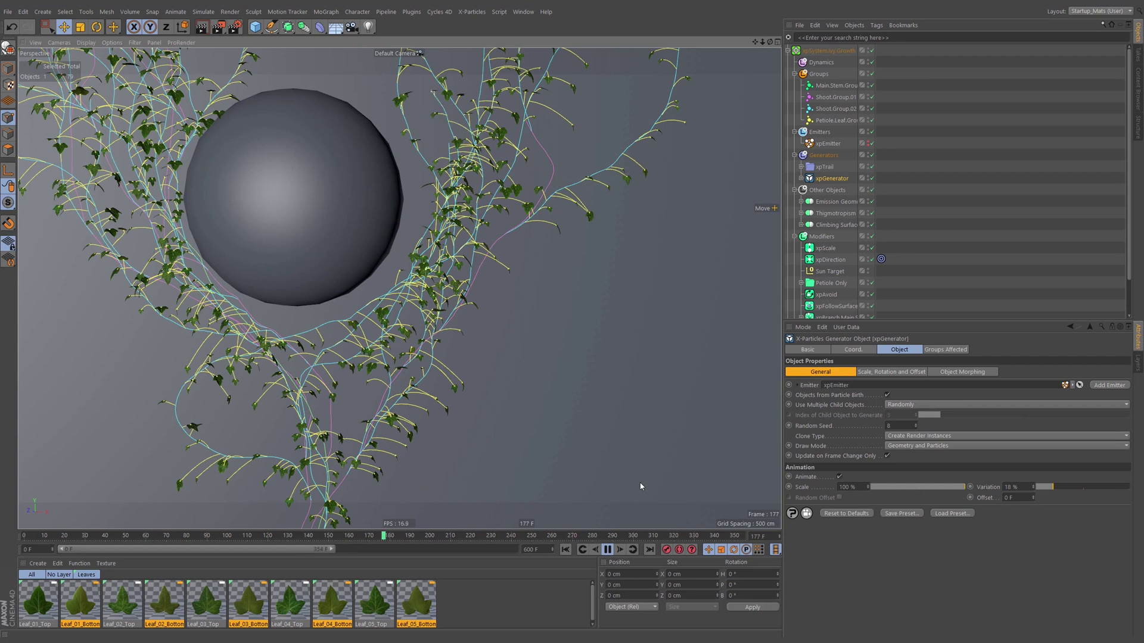
Set the xpScale modifier's Upper Radius Limit to 20 cm and replay the growth to frame 154 to check the leaf size.
click(825, 249)
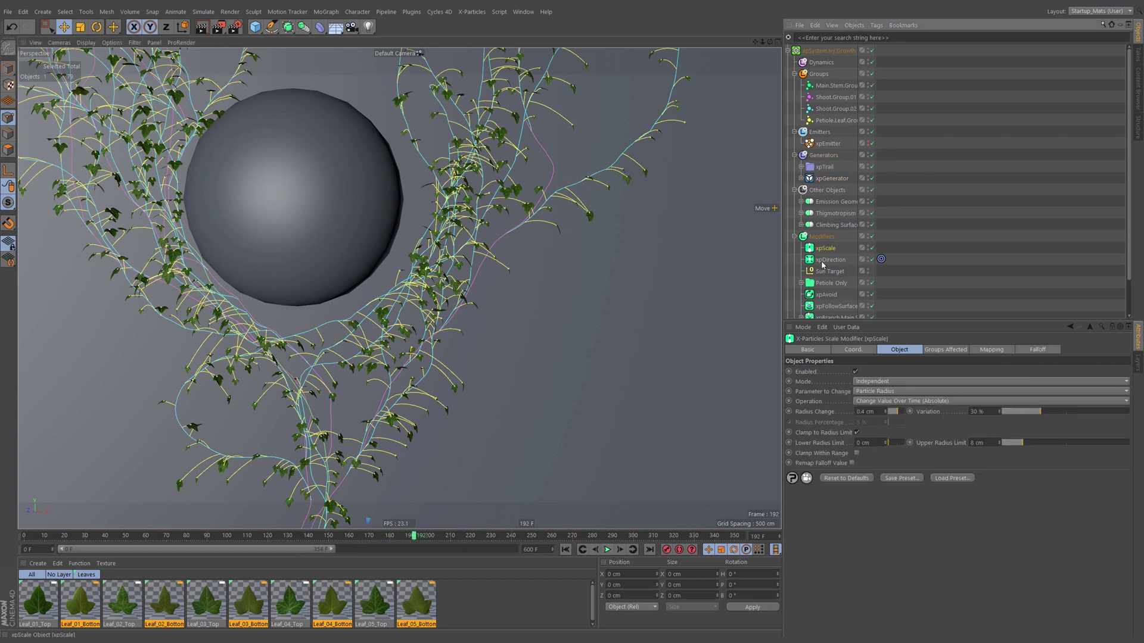
click(980, 444)
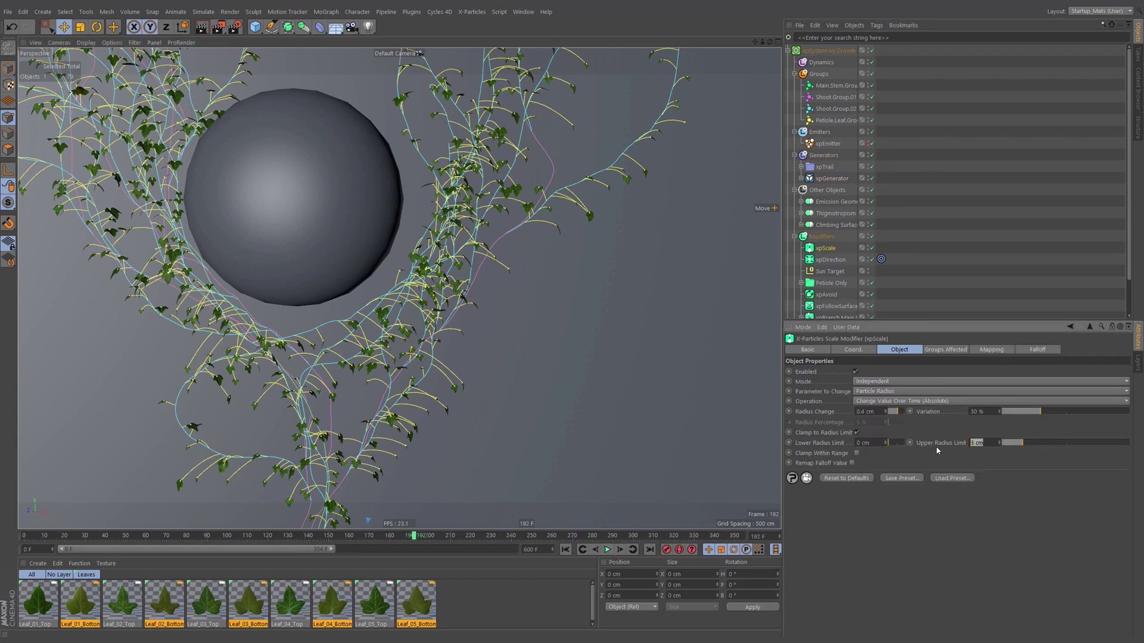
click(566, 550)
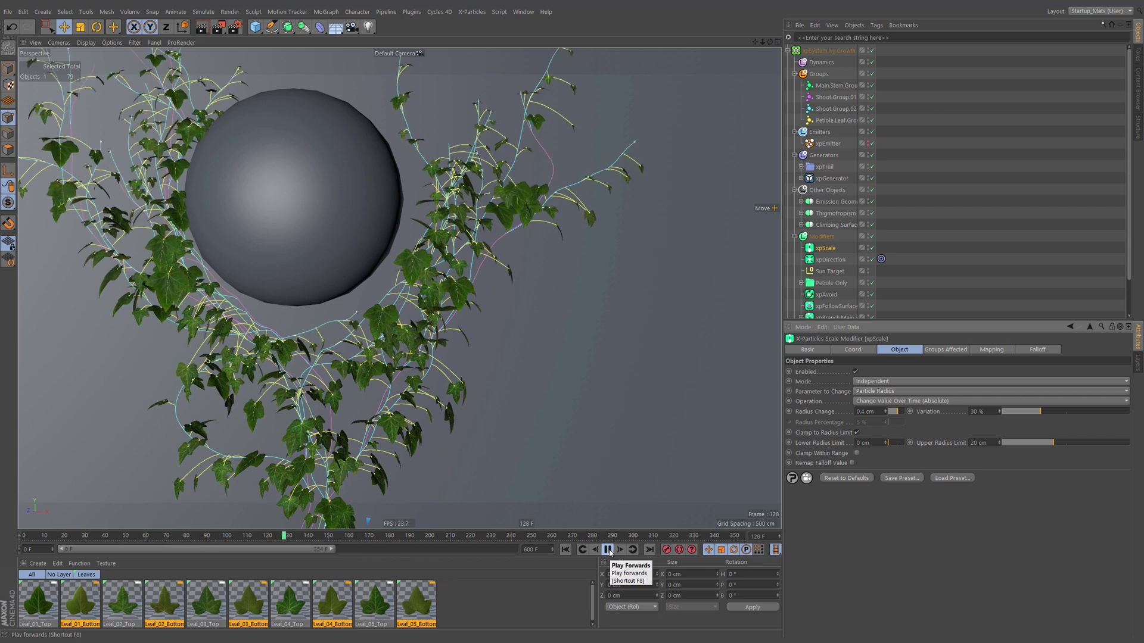
click(608, 549)
scroll(456, 221, down, 5)
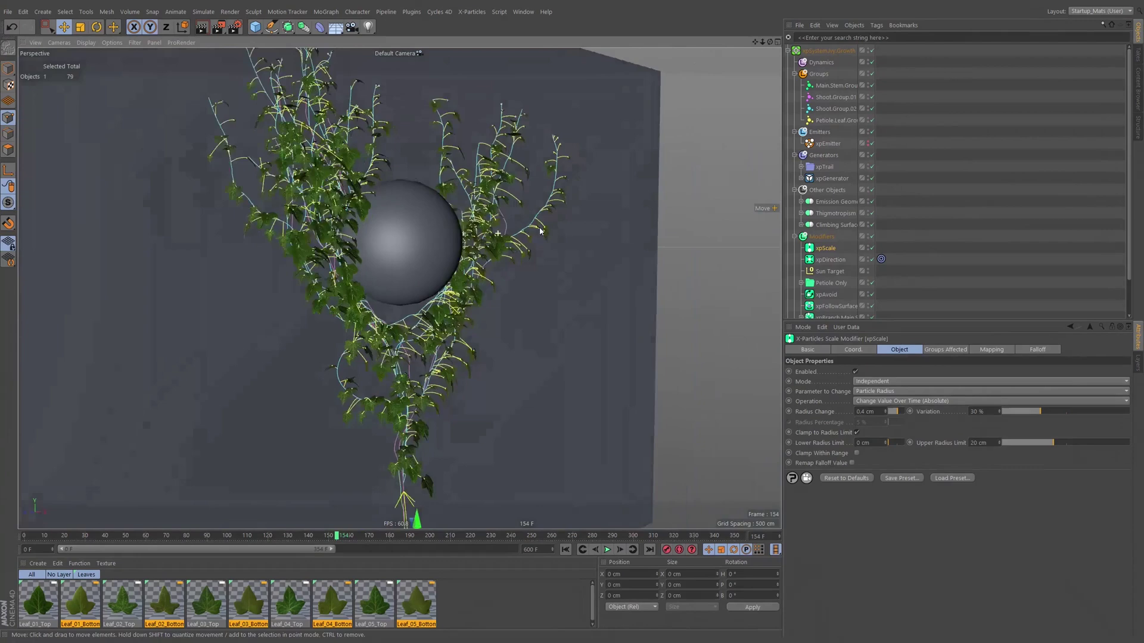
alt+drag(540, 231, 490, 234)
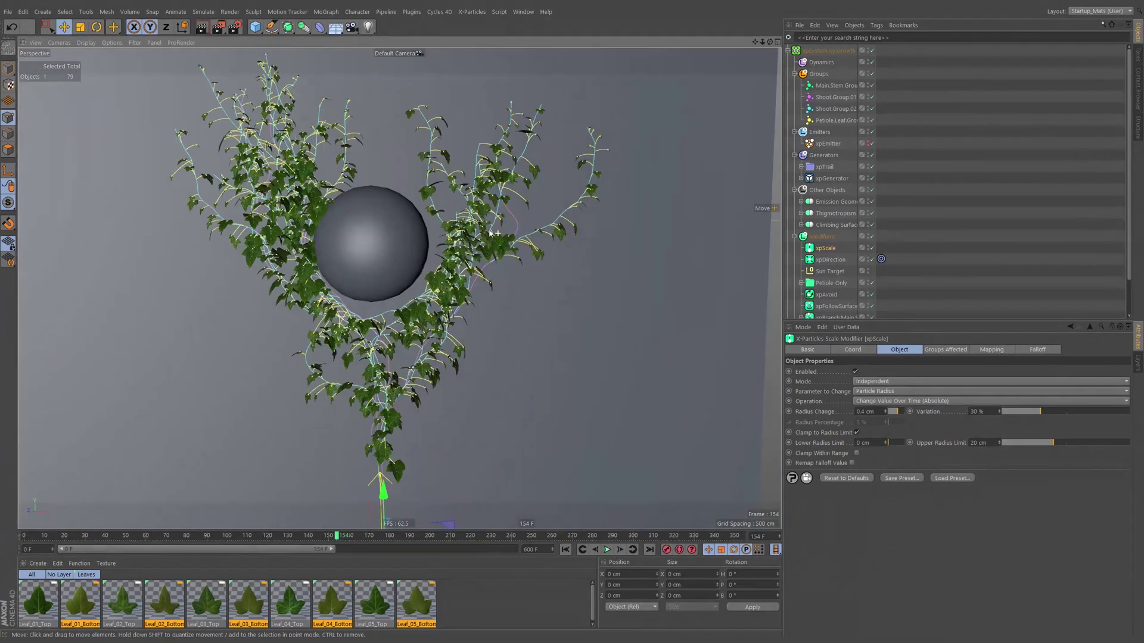
Set the xpScale modifier's Upper Radius Limit to 16 cm and replay the growth from the start to frame 136.
drag(1053, 443, 1043, 443)
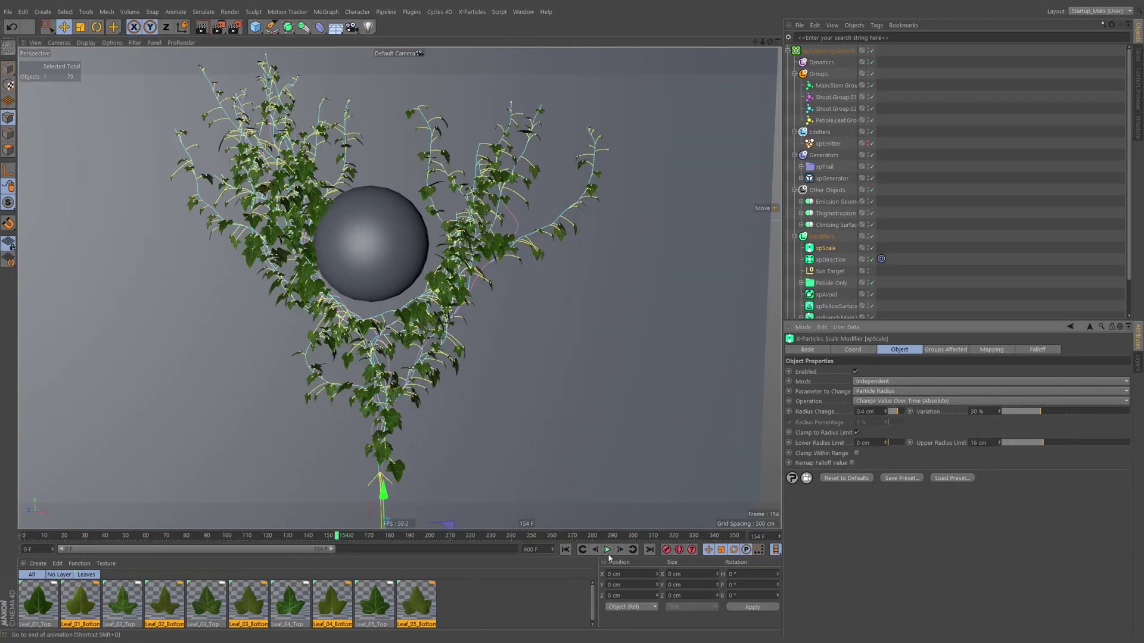
click(565, 552)
click(607, 550)
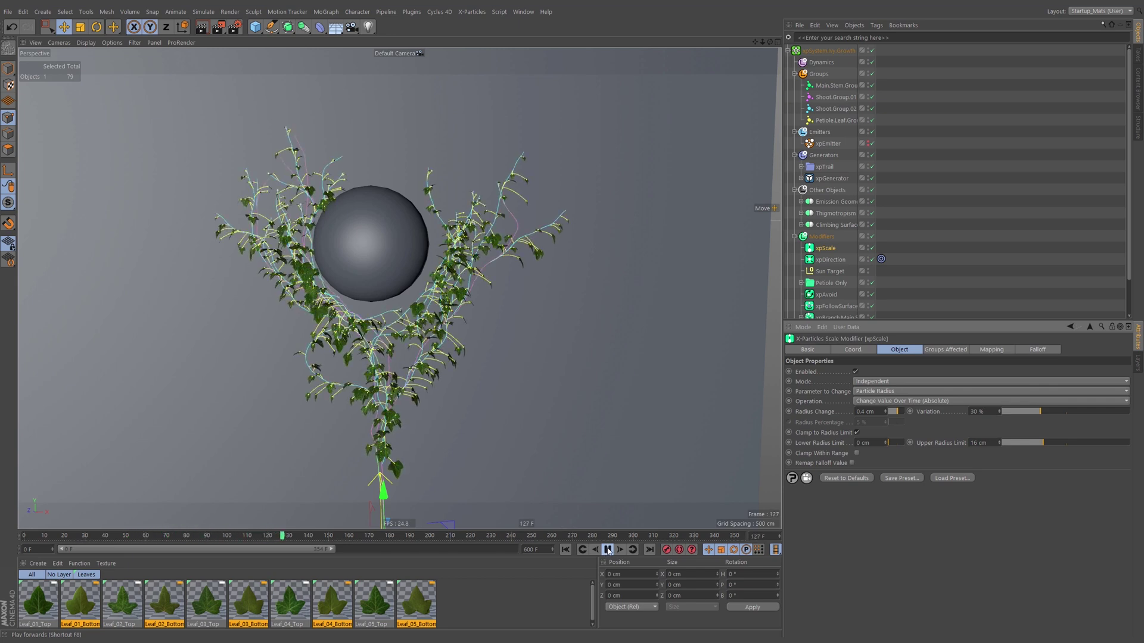
Rename the xpScale modifier as xpScale.Leaves.Scale.Up and widen the object name column to fit the full name.
double_click(829, 250)
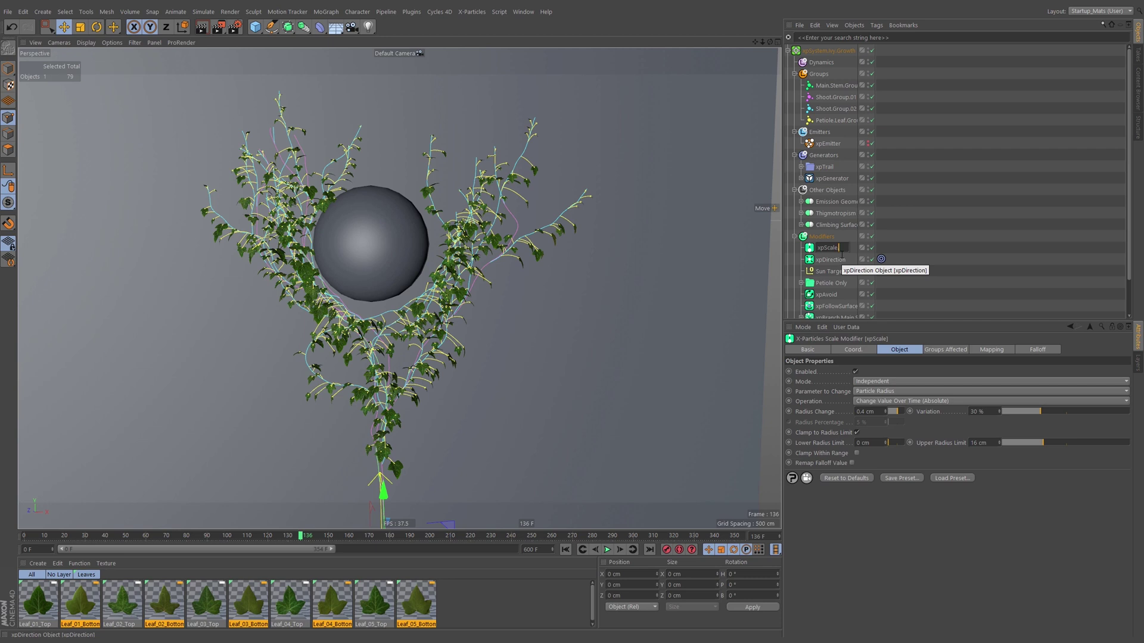
text(.Lea)
text(ves.Scale.Up)
key(Return)
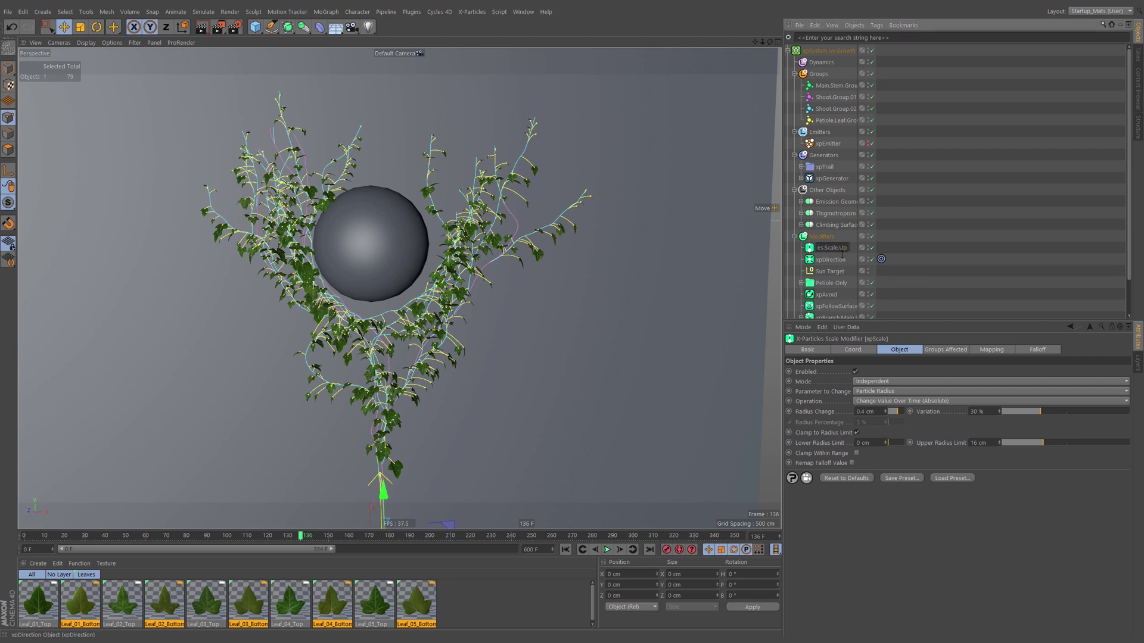
click(879, 246)
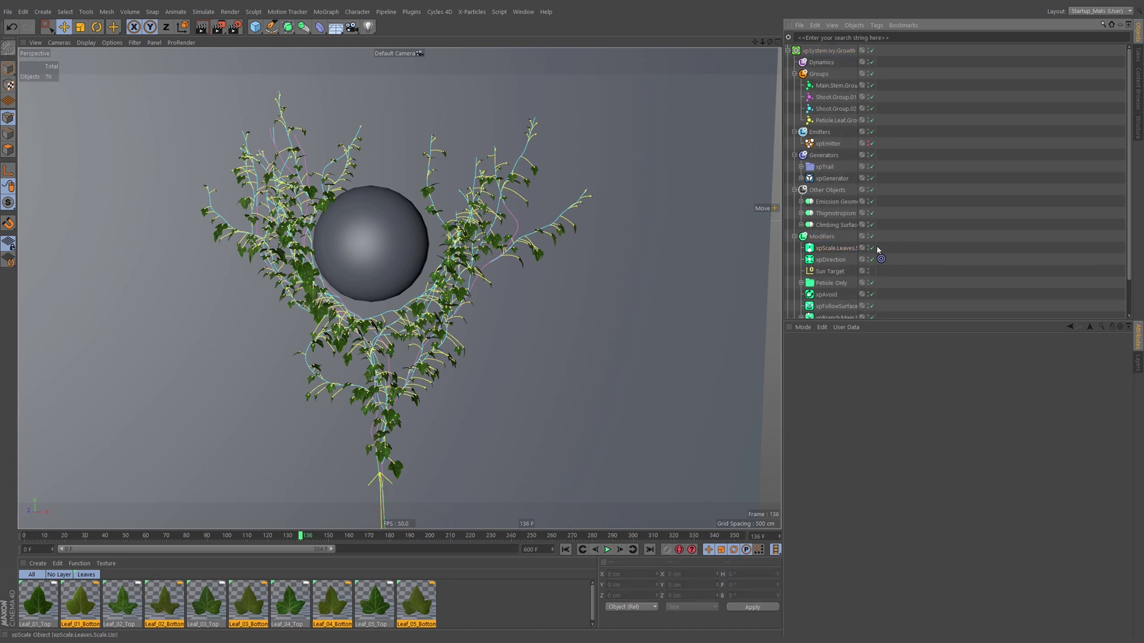
click(876, 248)
drag(876, 247, 898, 248)
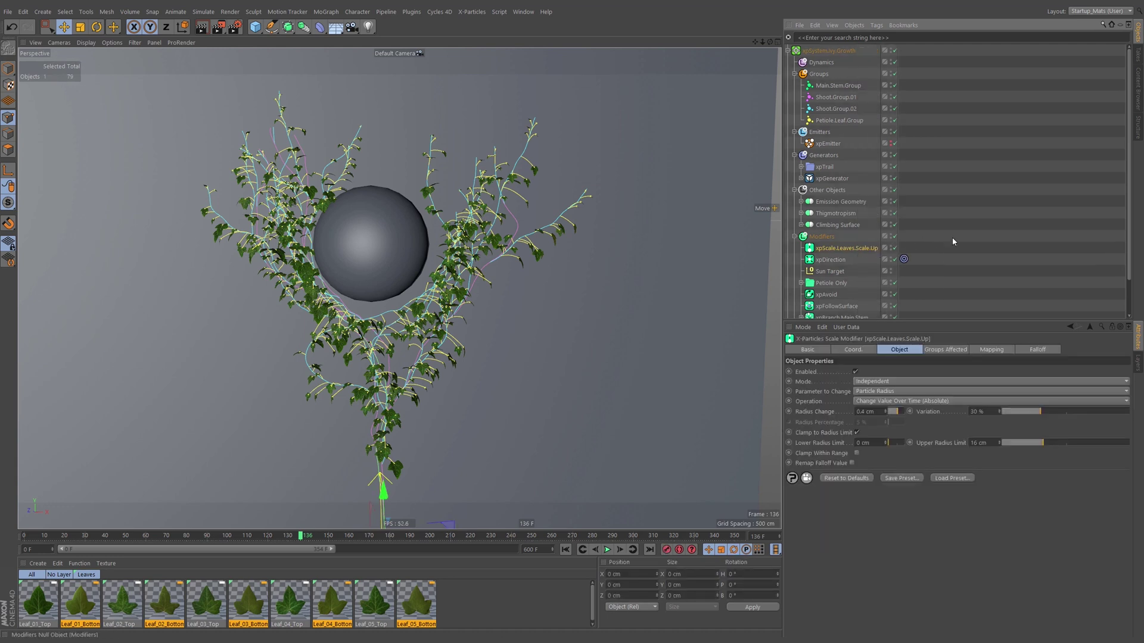
click(953, 236)
click(851, 247)
Play the growth on briefly, return to frame 0 and examine the source leaves around the emission geometry up close.
click(607, 550)
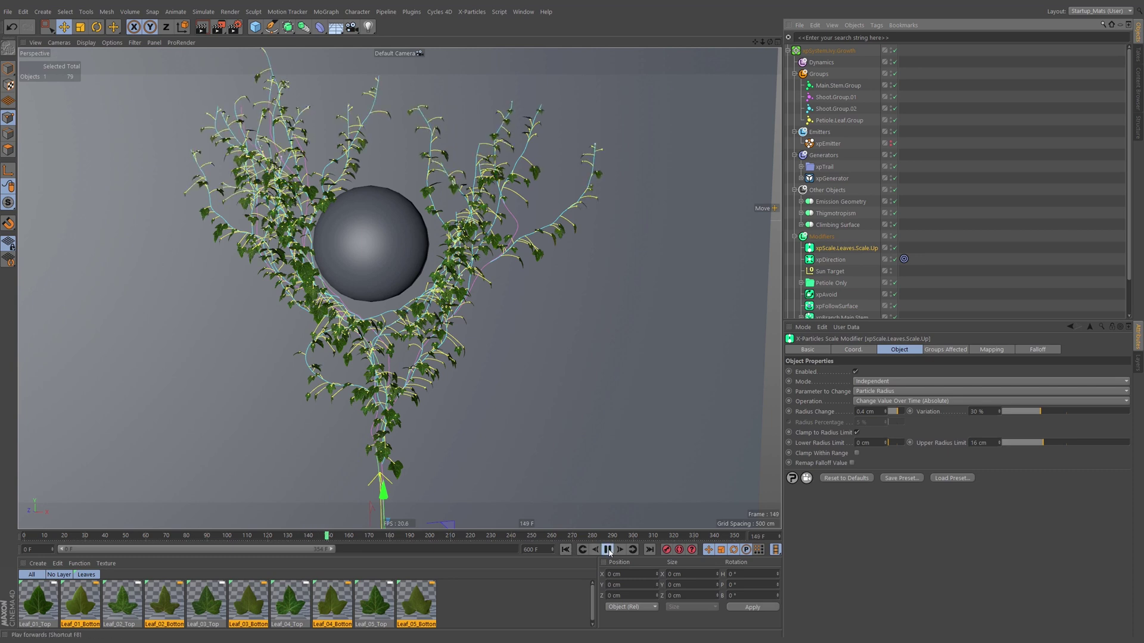
click(608, 550)
click(565, 550)
scroll(399, 309, down, 3)
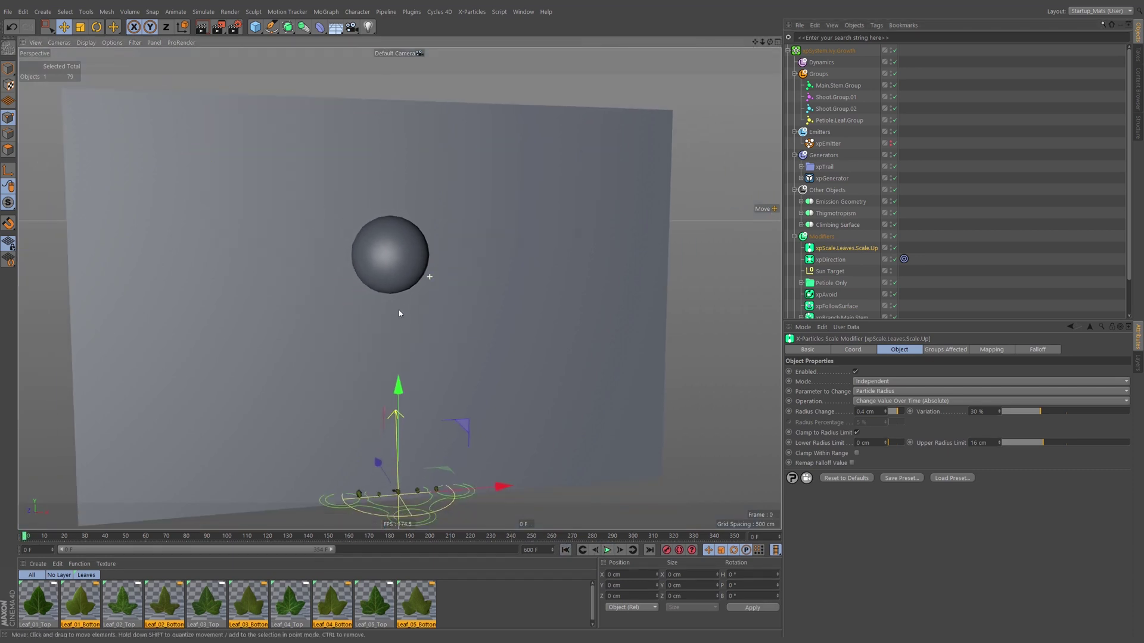
alt+middle_drag(451, 353, 527, 261)
alt+drag(526, 261, 566, 304)
scroll(499, 384, up, 8)
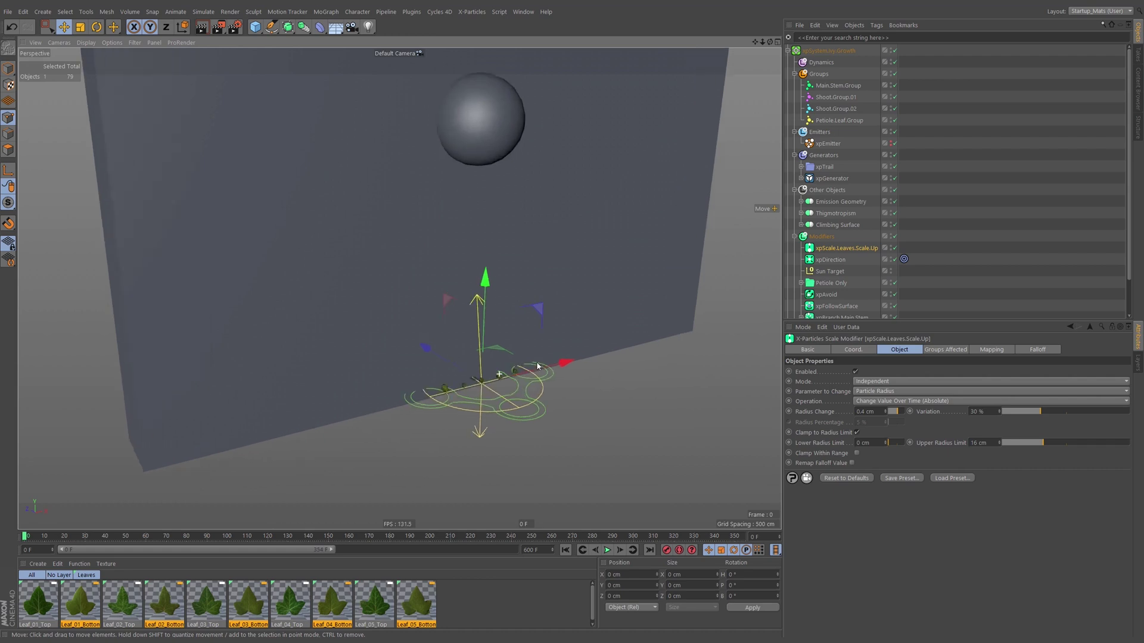
scroll(498, 386, down, 3)
alt+drag(525, 369, 728, 244)
scroll(543, 328, up, 3)
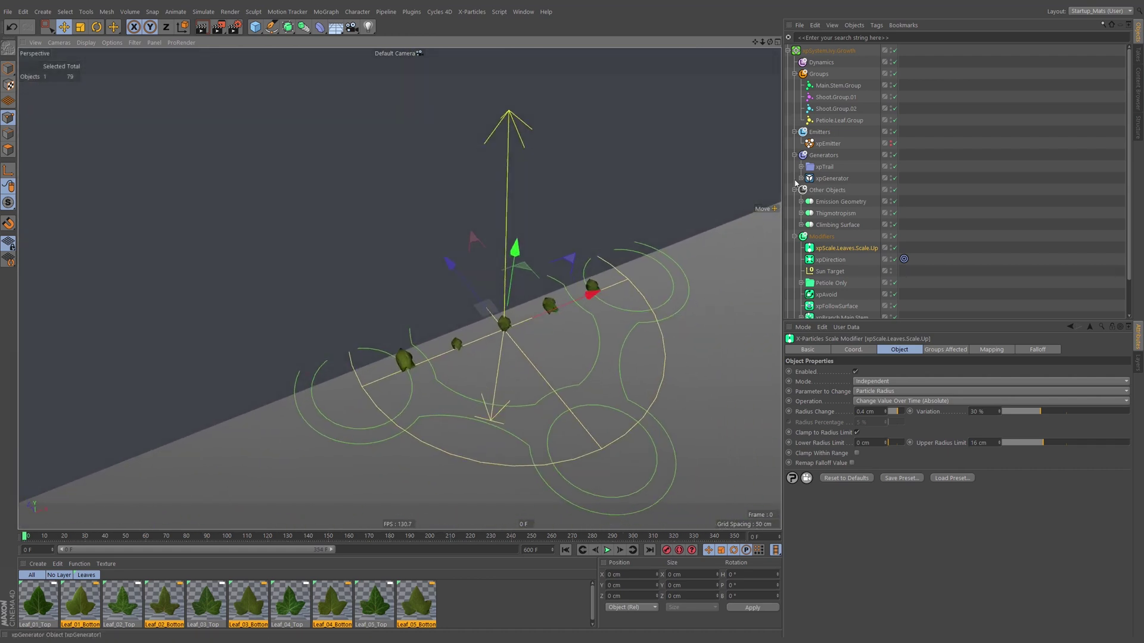
Select xpGenerator and check its child objects in the hierarchy.
click(826, 179)
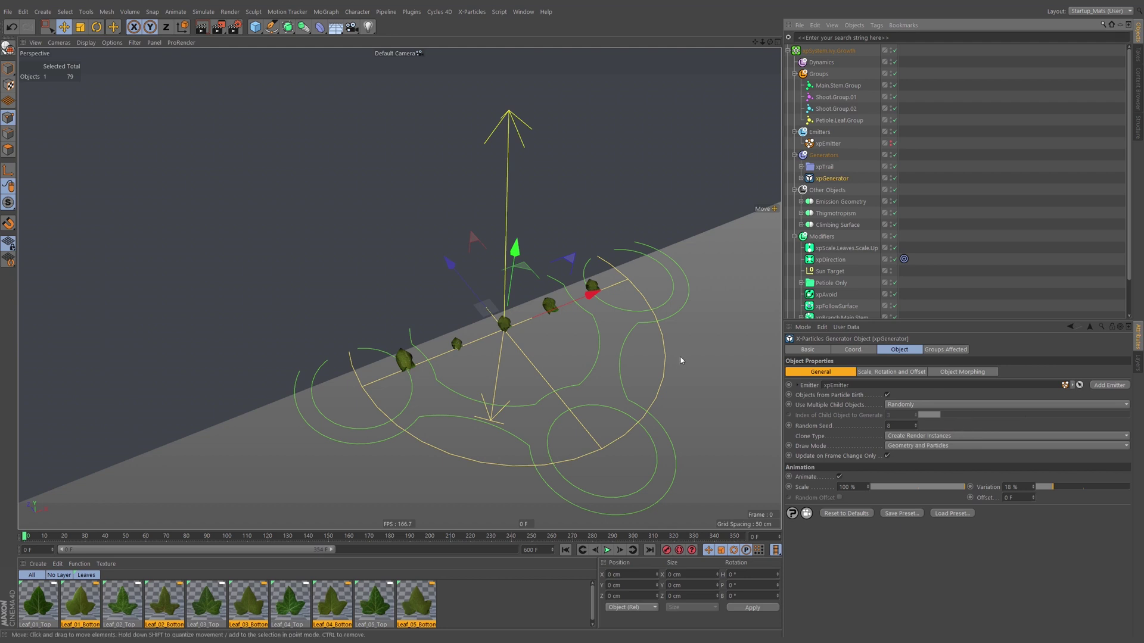
click(801, 179)
click(801, 179)
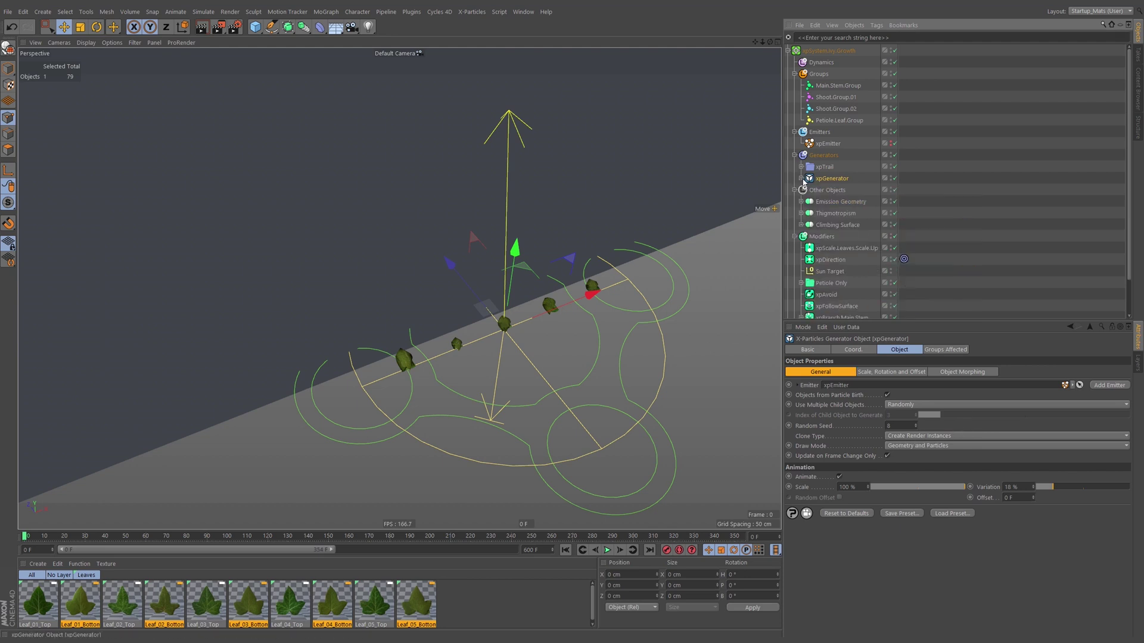
Expand xpGenerator and select its five leaf nulls, Leaf.01 to Leaf.05.
click(802, 179)
click(831, 190)
shift+click(832, 237)
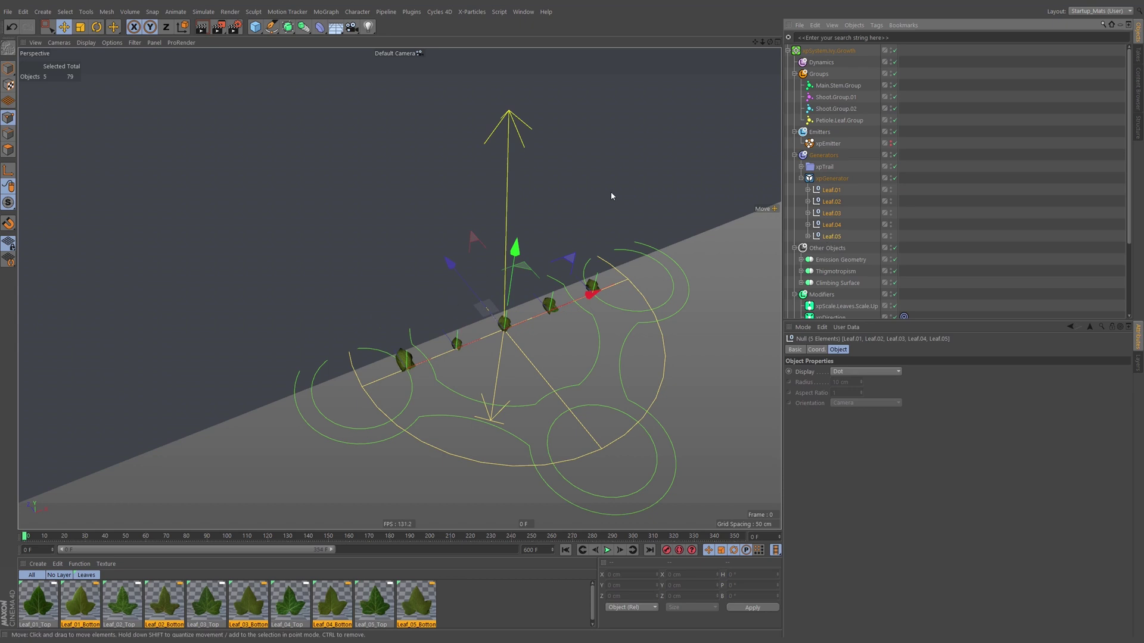
Play the ivy growth up to frame 153 and examine the leaves around the sphere.
key(h)
drag(446, 197, 445, 490)
alt+drag(446, 210, 471, 262)
click(608, 551)
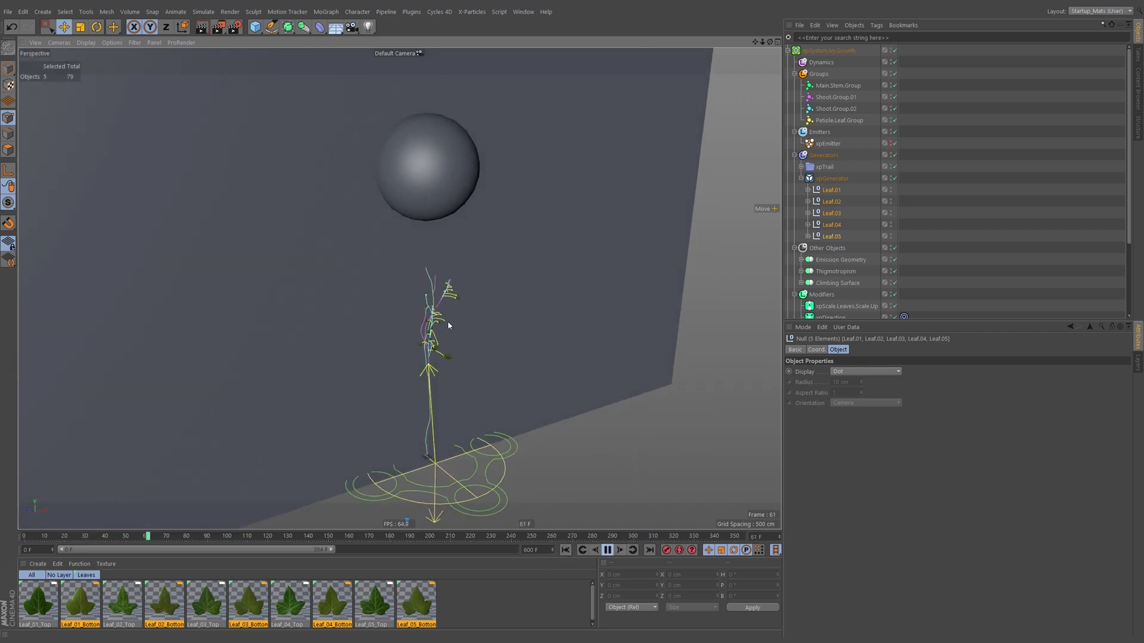
click(607, 550)
alt+middle_drag(468, 212, 480, 268)
alt+drag(481, 268, 509, 263)
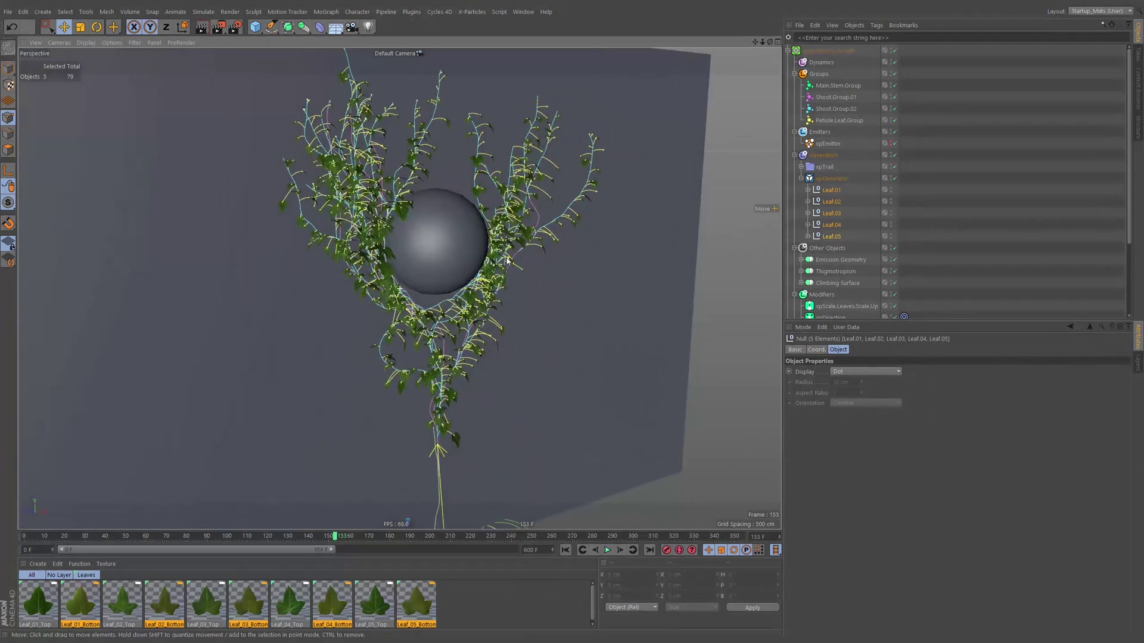
Expand the xpTrail folder, disable xpTrail.Petiole and examine the null dots at the leaf bases up close.
click(801, 166)
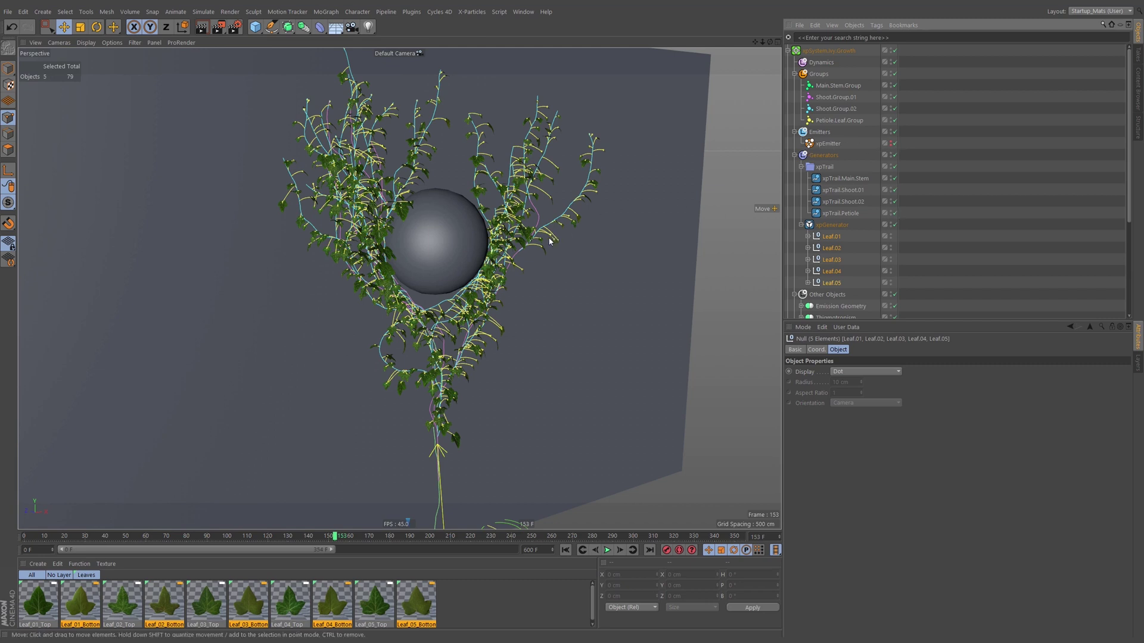
click(895, 213)
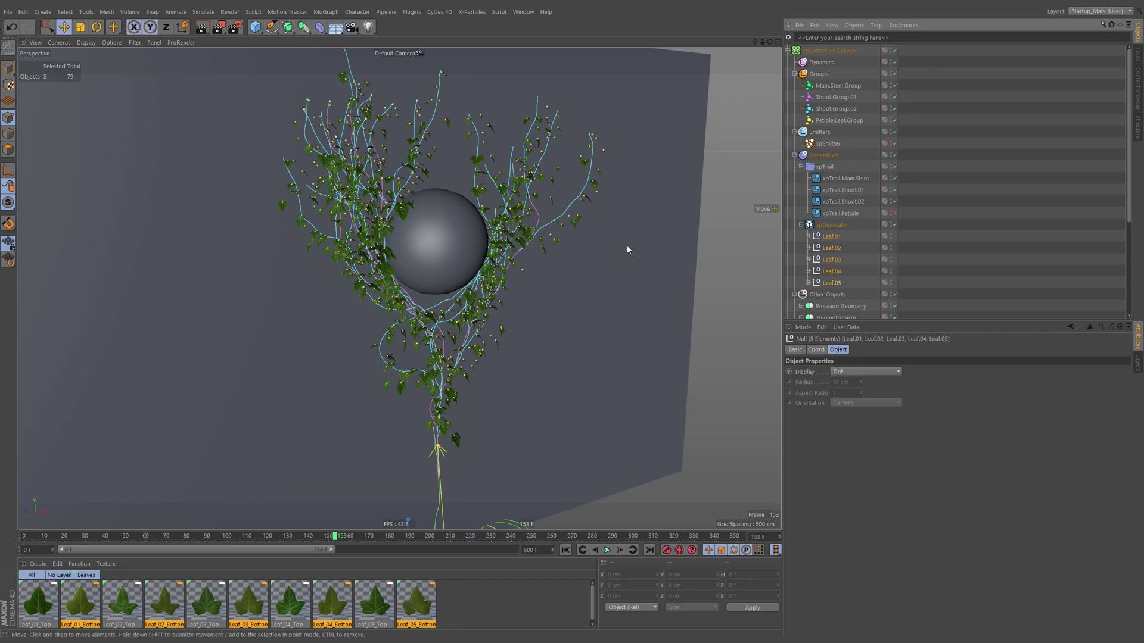
scroll(557, 243, up, 10)
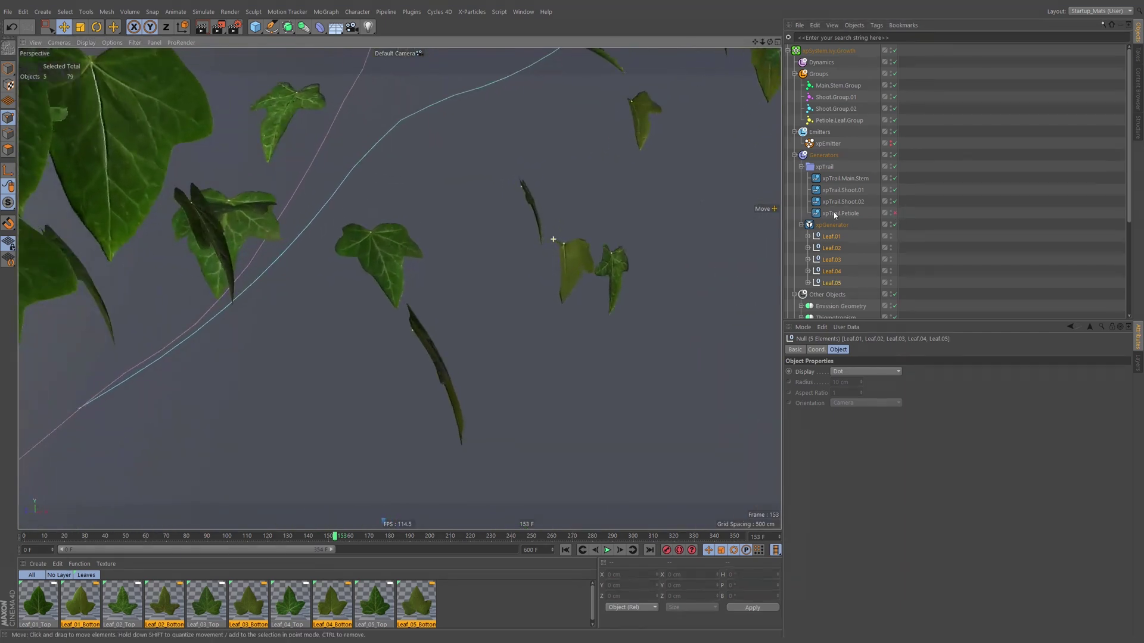
scroll(553, 239, down, 10)
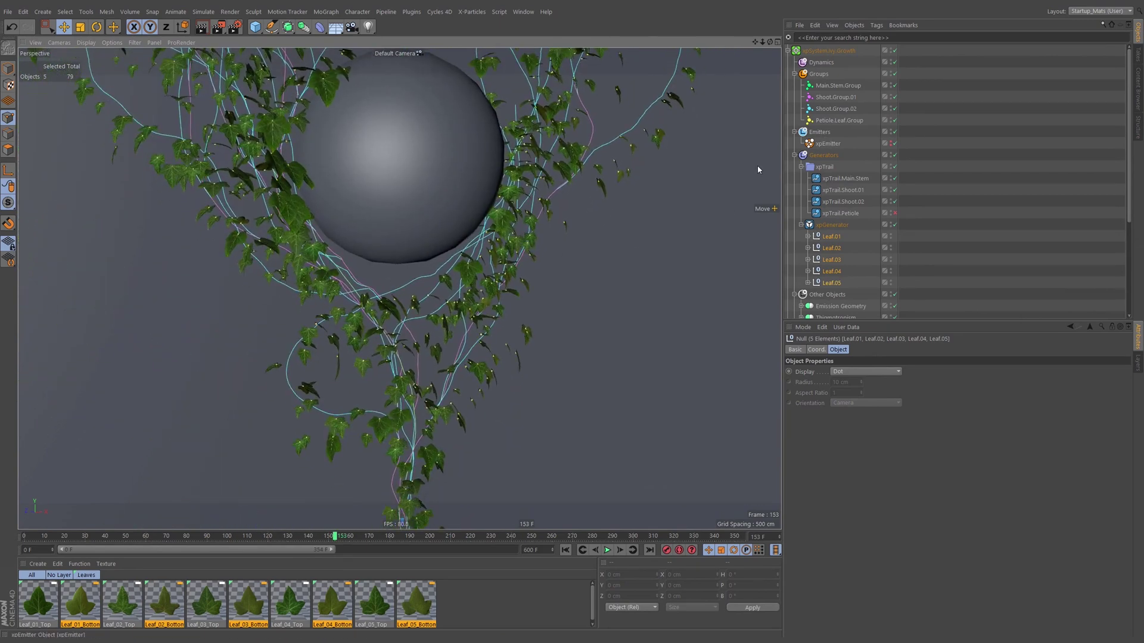
Set the Display of the nulls Leaf.01 to Leaf.05 to Sphere and re-enable xpTrail.Petiole.
click(839, 237)
shift+click(832, 284)
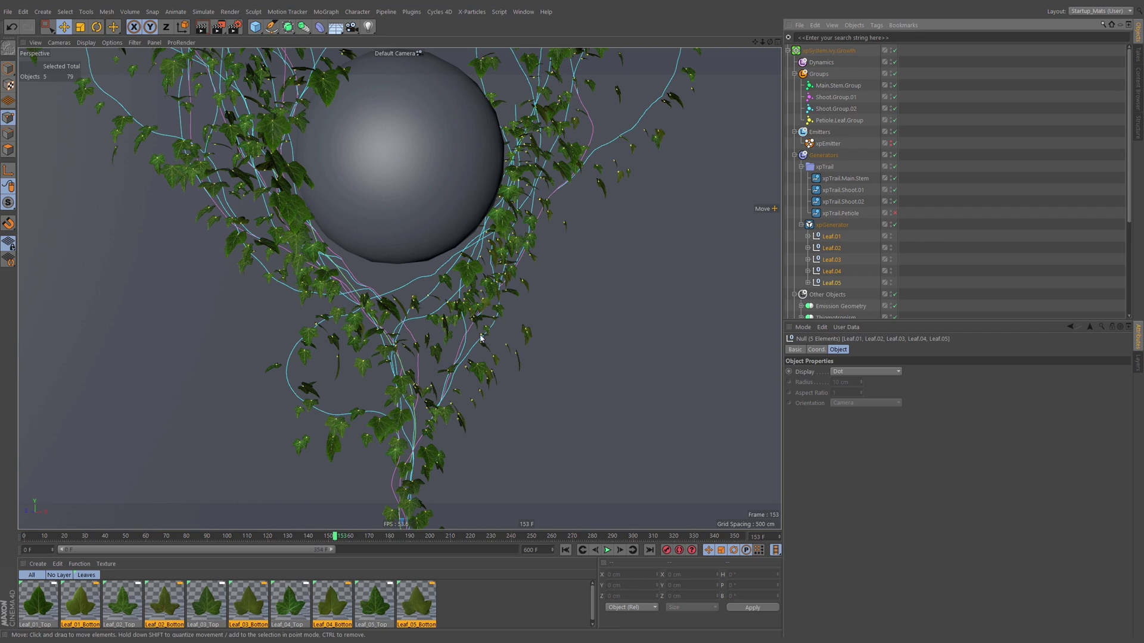
click(849, 372)
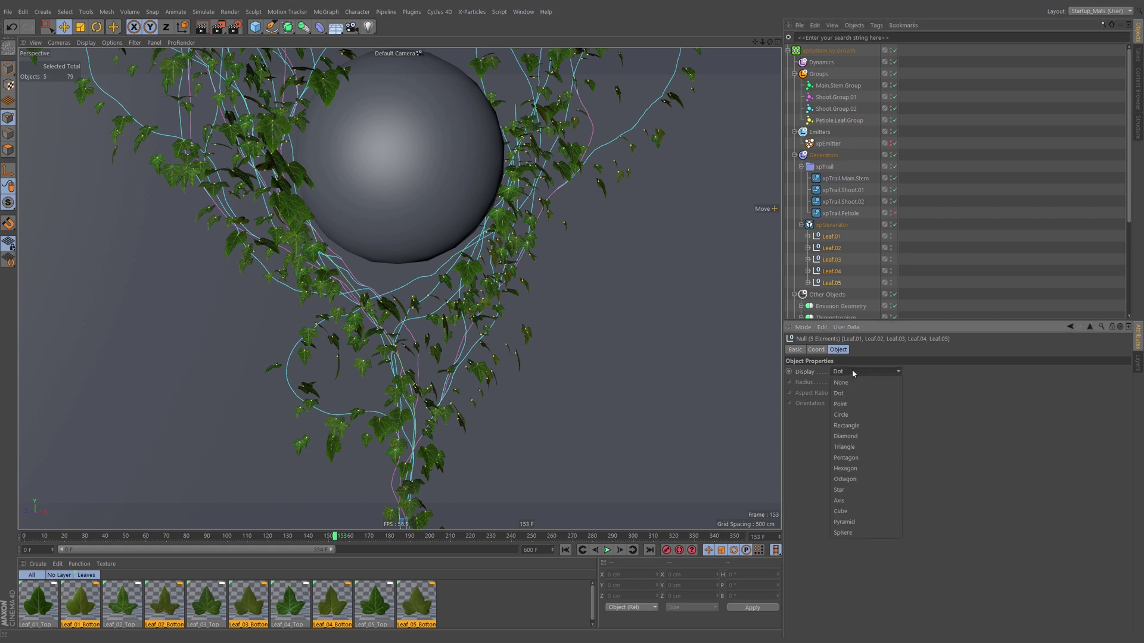
click(844, 533)
click(895, 213)
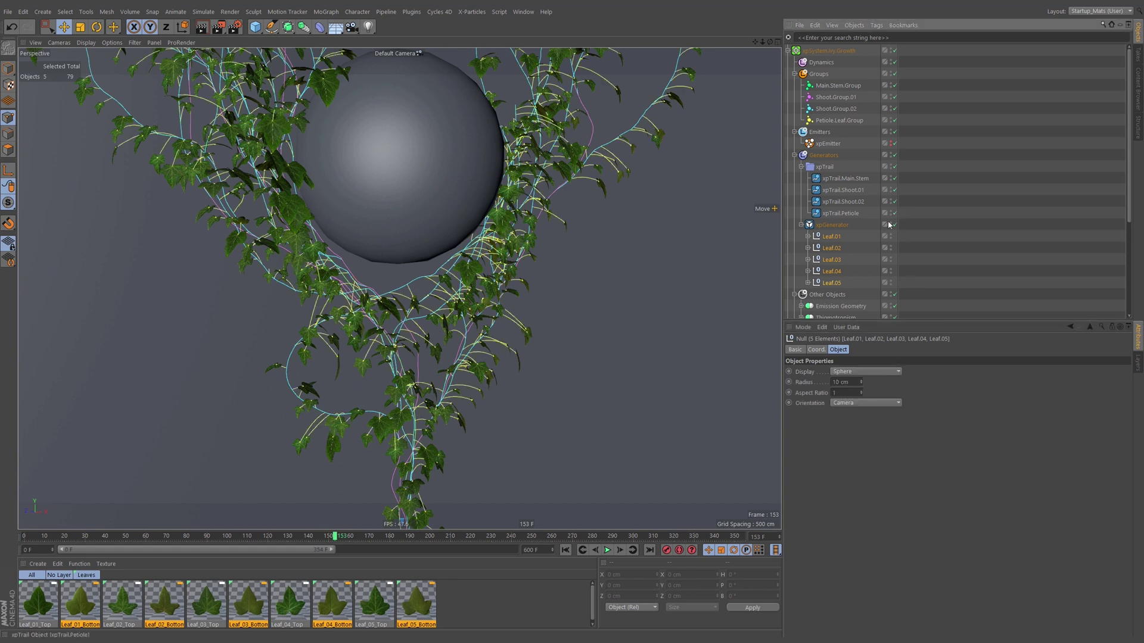
Set the leaf nulls' Orientation to XZ and replay the growth from the start to frame 149 with sphere display.
click(864, 372)
click(852, 524)
click(866, 403)
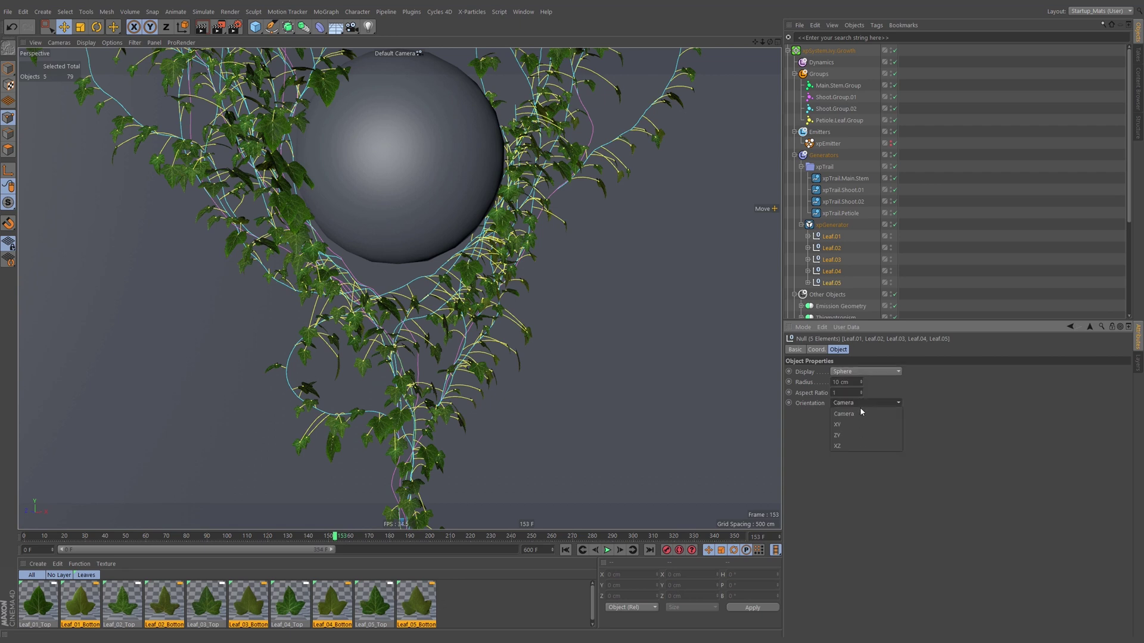
click(852, 446)
click(565, 550)
click(607, 550)
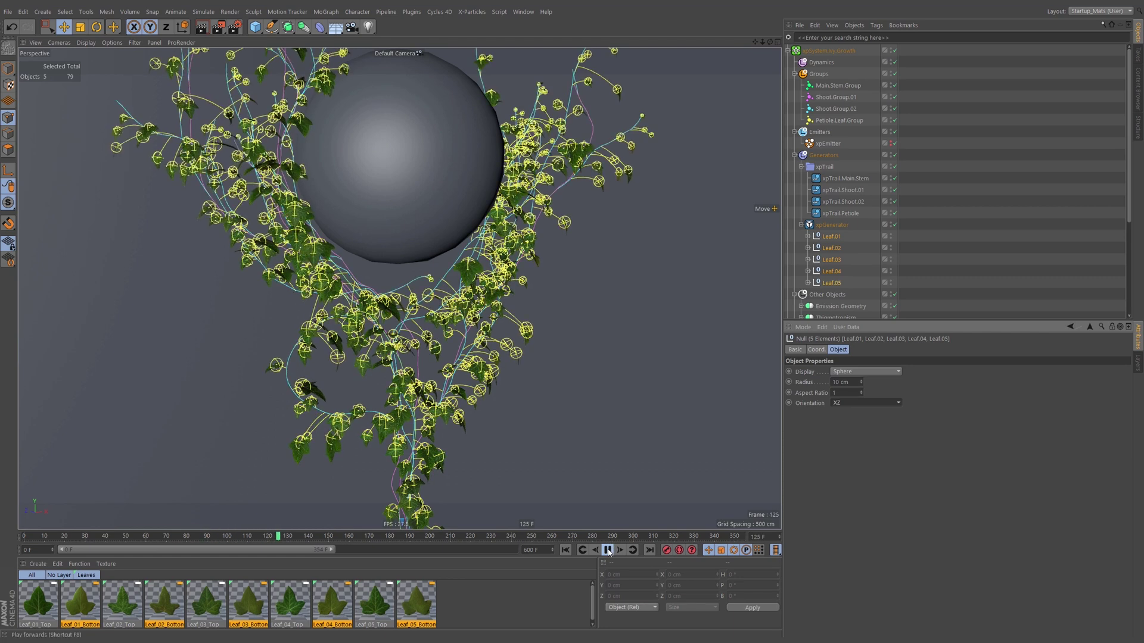
click(607, 550)
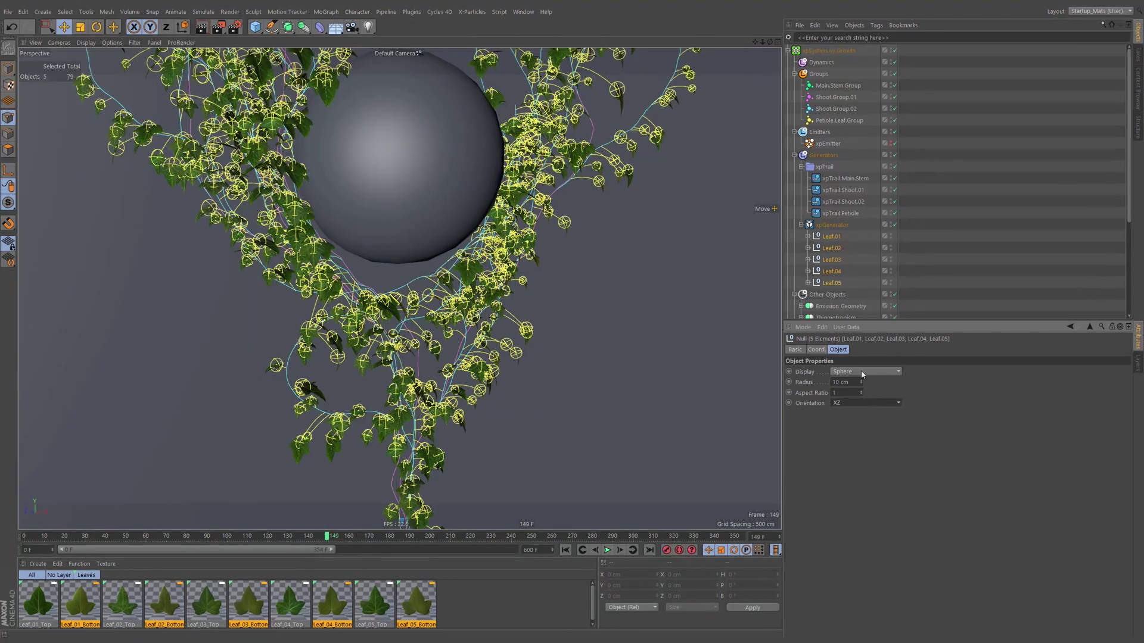
Set the leaf nulls' Display to None, replay the growth from the start to frame 159 and inspect the ivy.
click(860, 370)
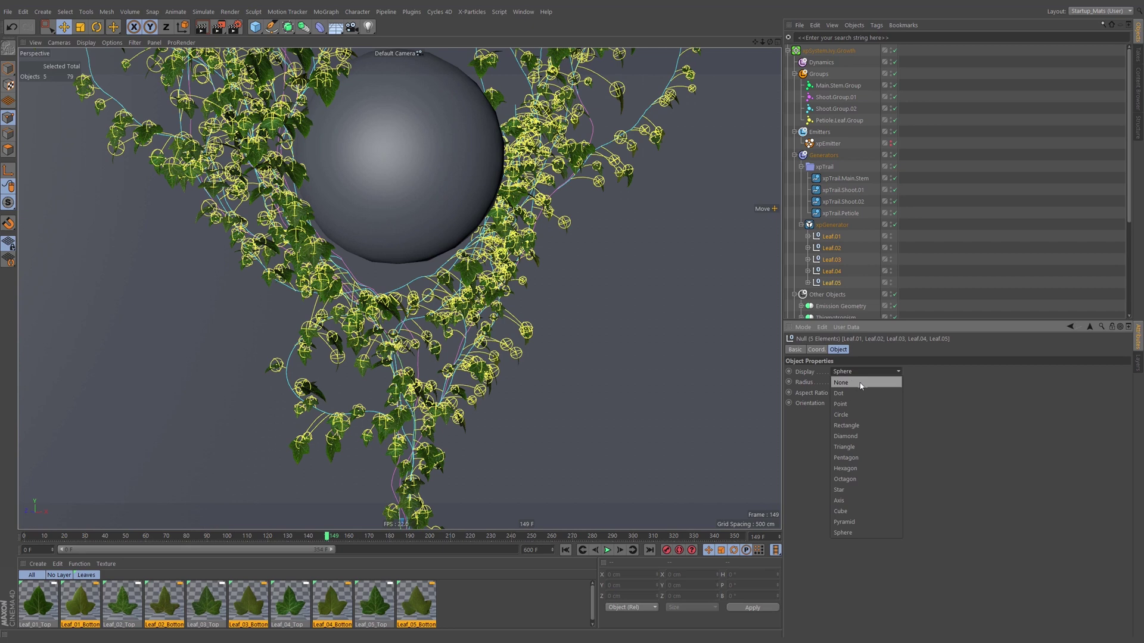
click(858, 383)
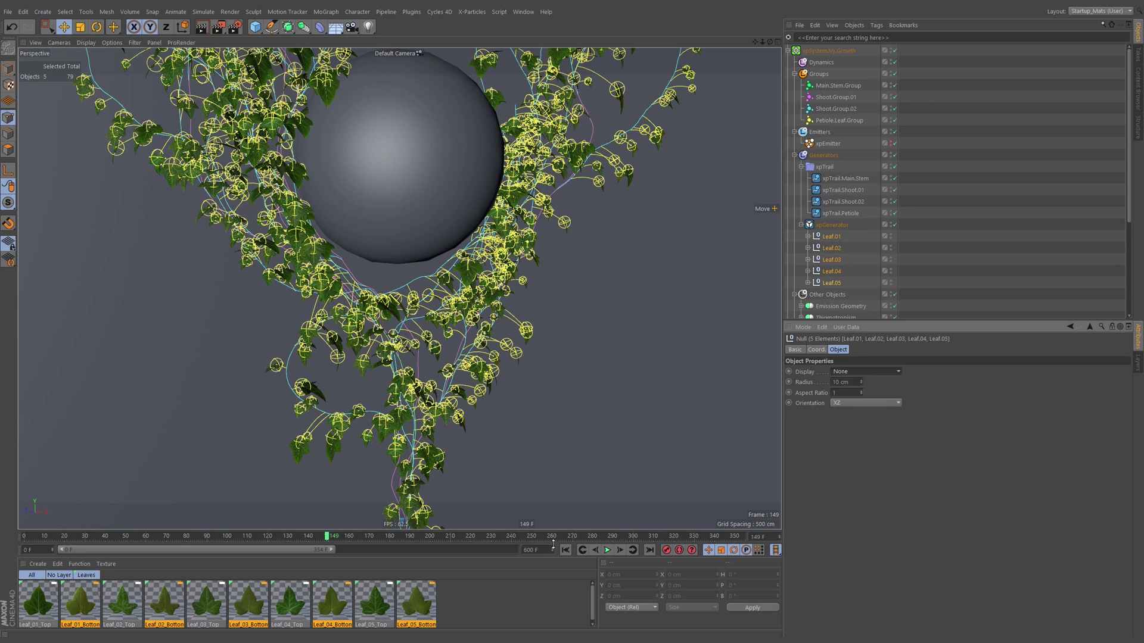
click(566, 550)
click(607, 550)
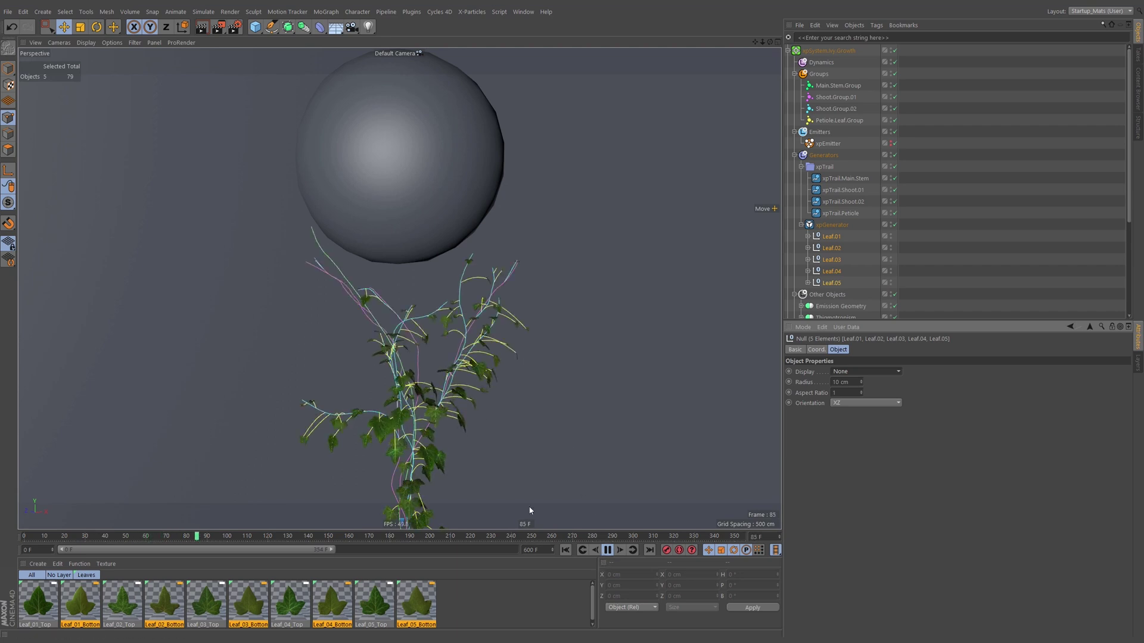
click(608, 552)
scroll(455, 401, down, 5)
alt+drag(455, 401, 468, 262)
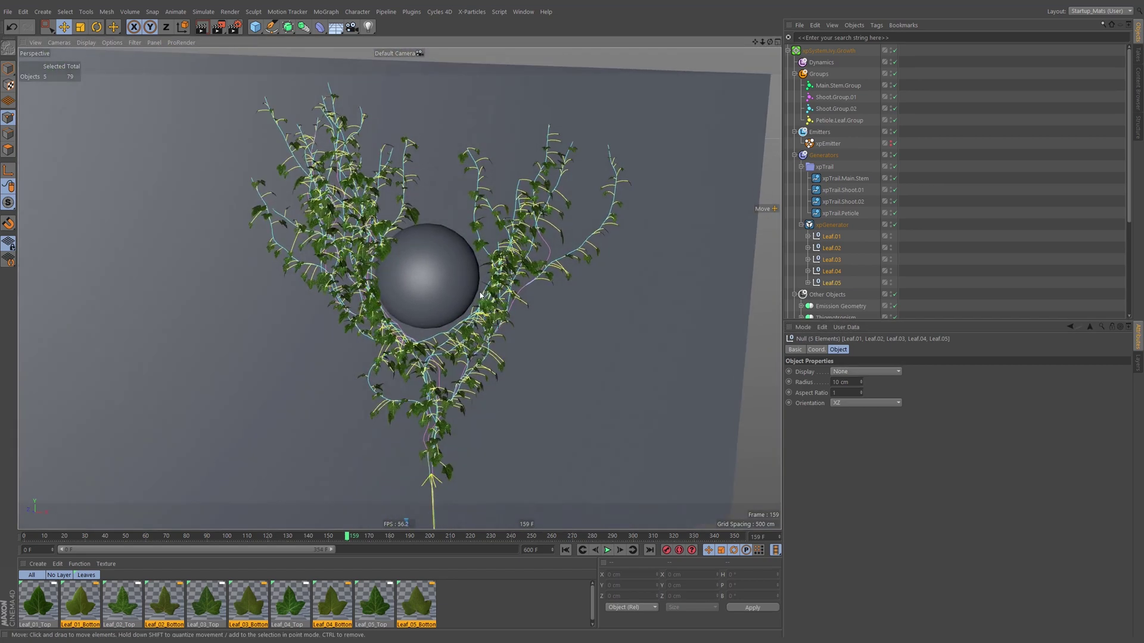
scroll(463, 381, up, 3)
alt+drag(463, 381, 450, 379)
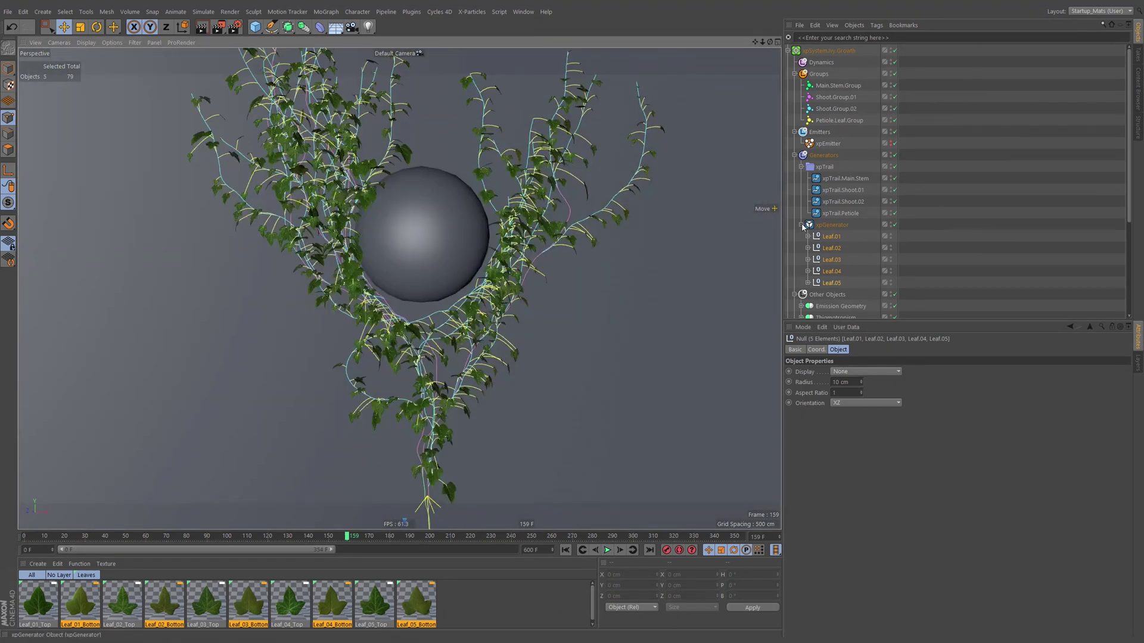
Clear the selection and collapse xpGenerator, Other Objects, Modifiers, Groups and Emitters in the hierarchy.
click(801, 224)
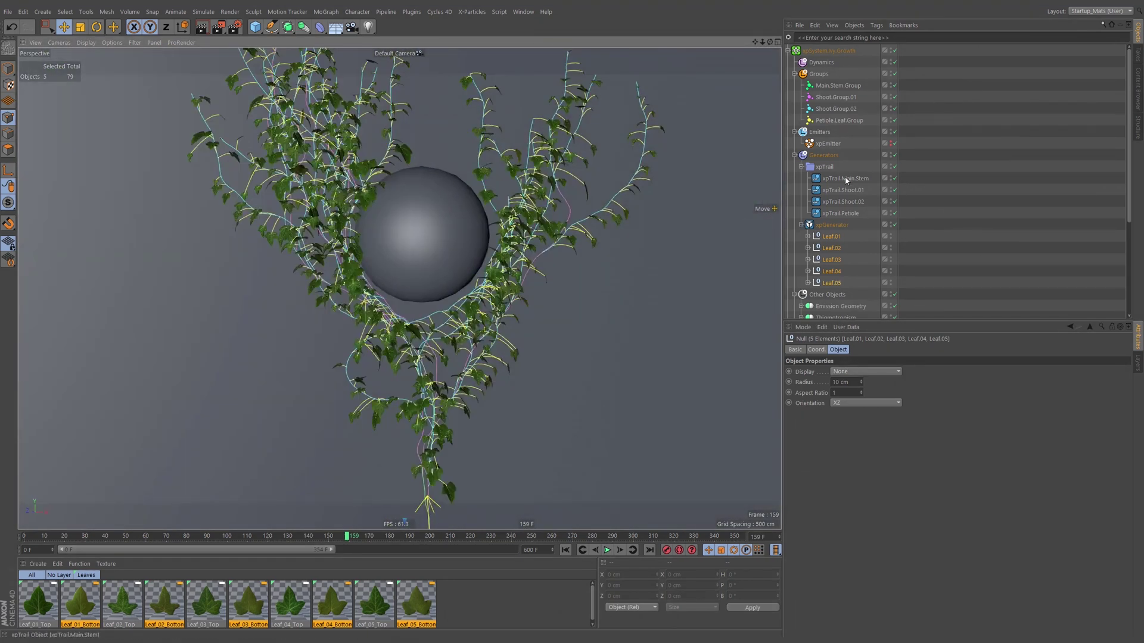
click(973, 213)
click(794, 237)
click(794, 248)
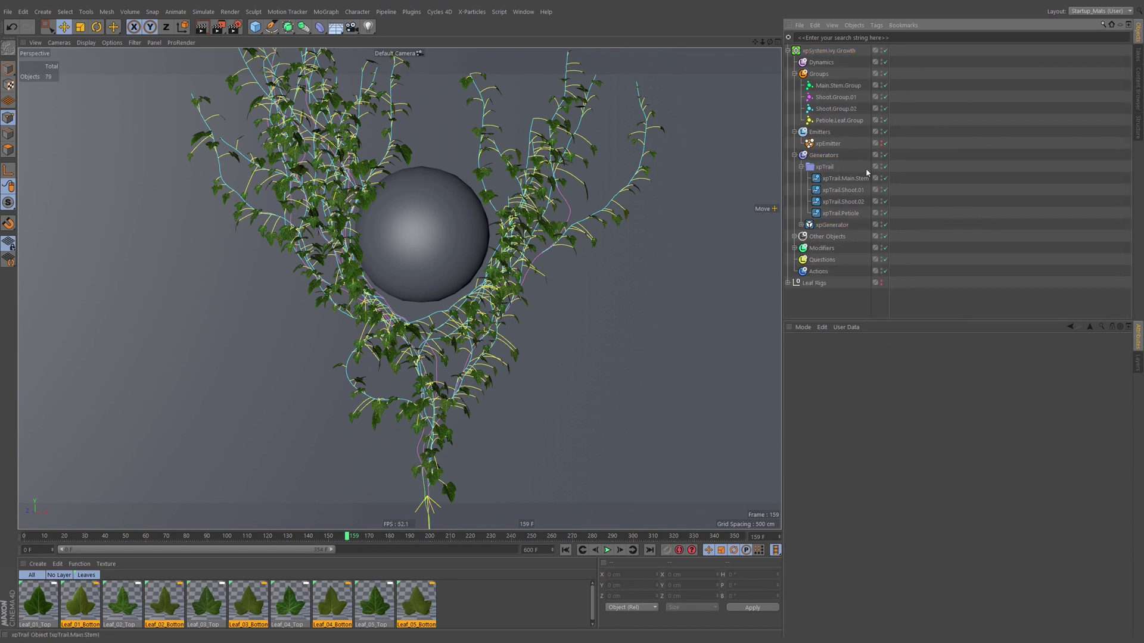
click(794, 74)
click(794, 85)
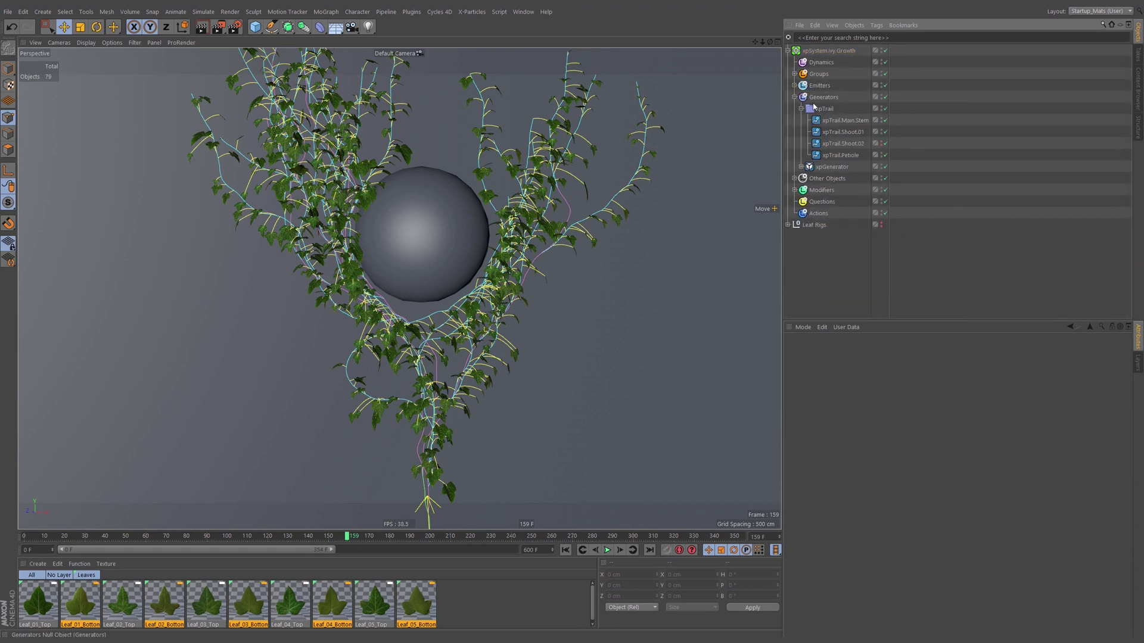
Set the Display Color of all four xpTrail objects to a brown with hue 31°, saturation 37% and value 57%.
click(845, 121)
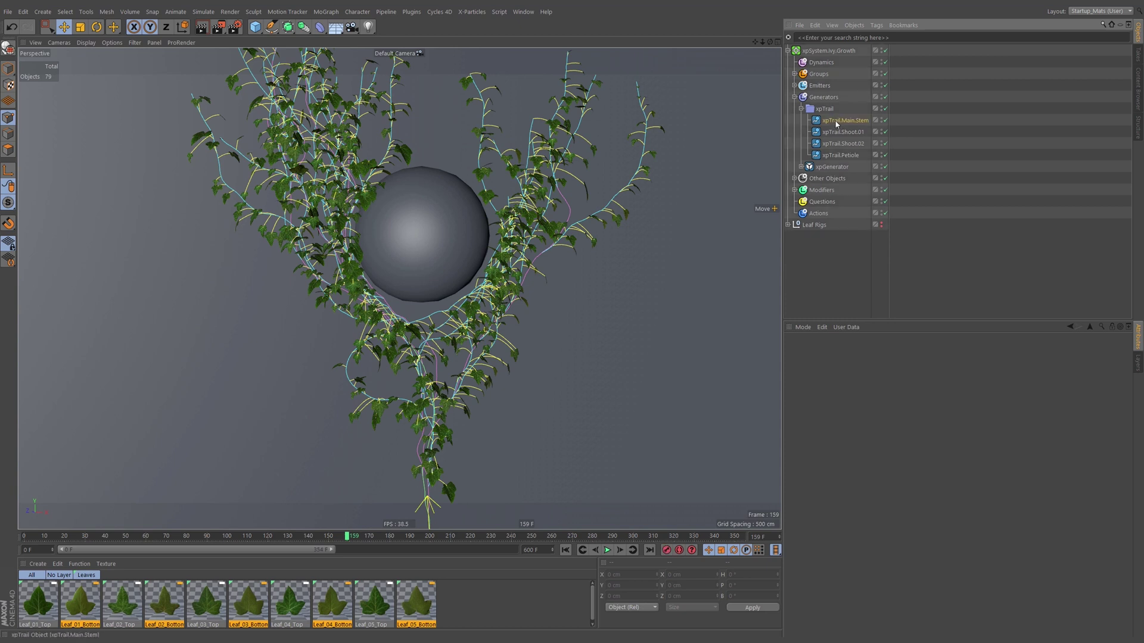
shift+click(841, 155)
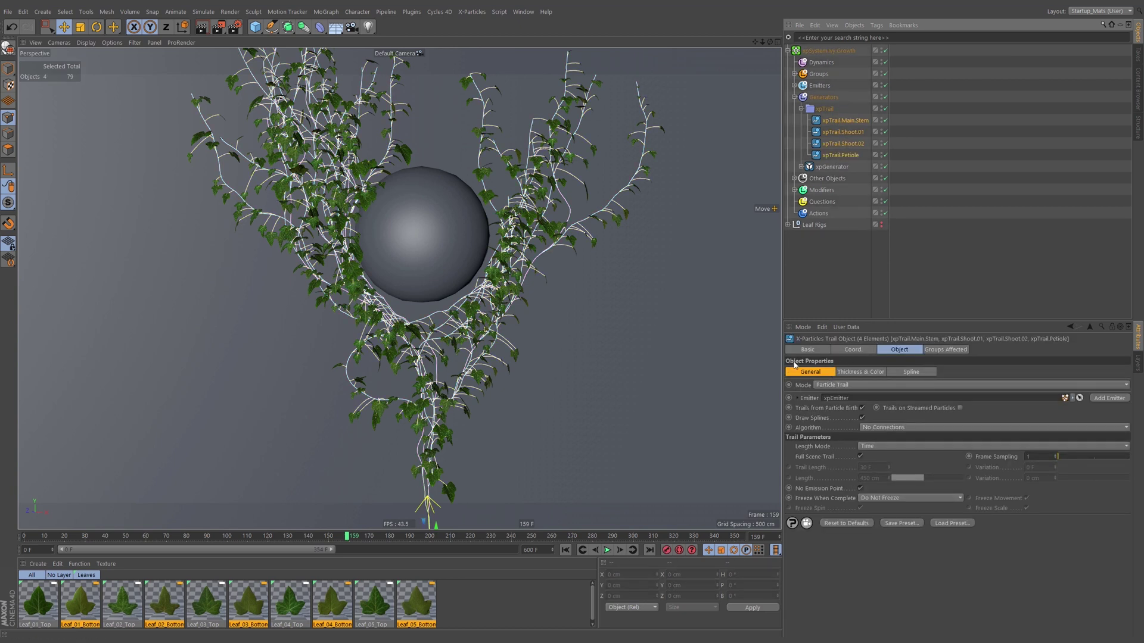
click(807, 350)
click(858, 424)
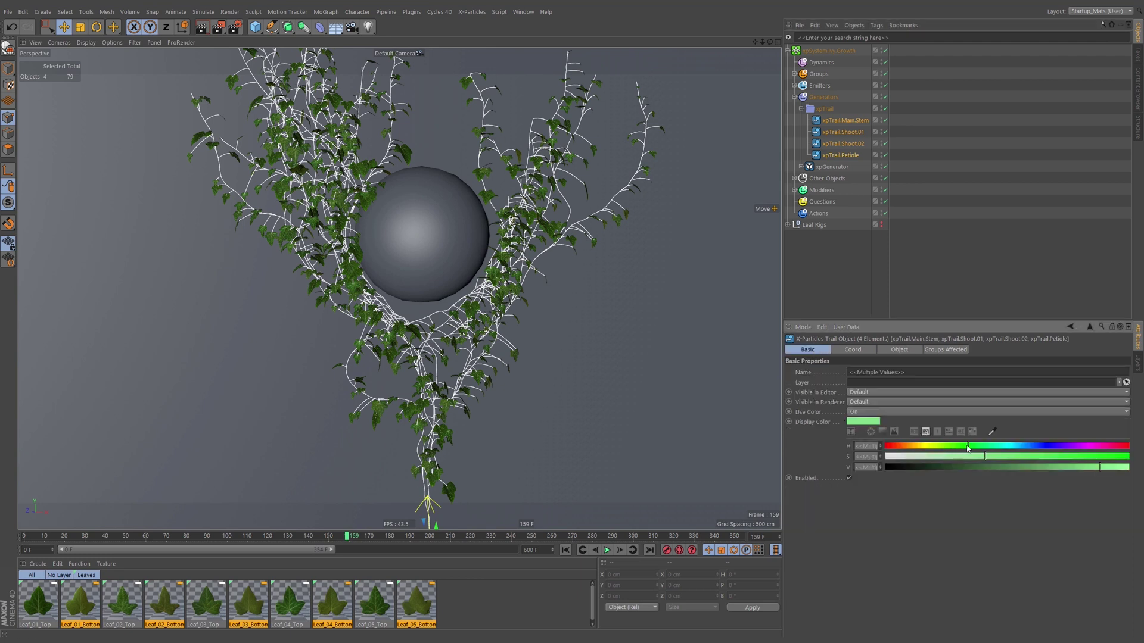
drag(918, 446, 906, 447)
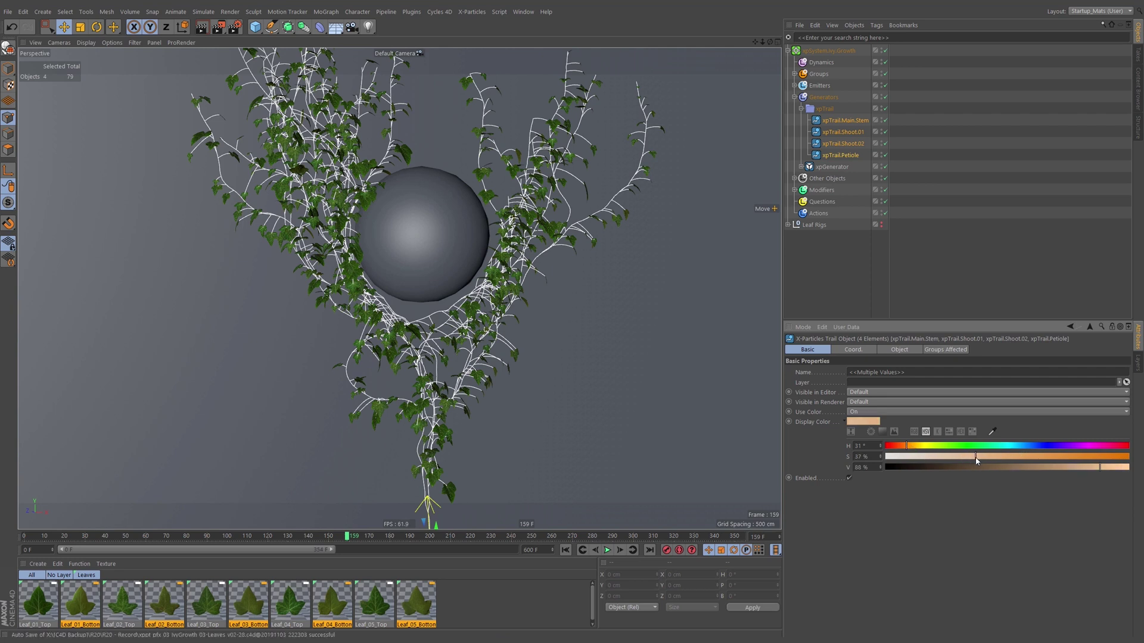
drag(998, 466, 1012, 468)
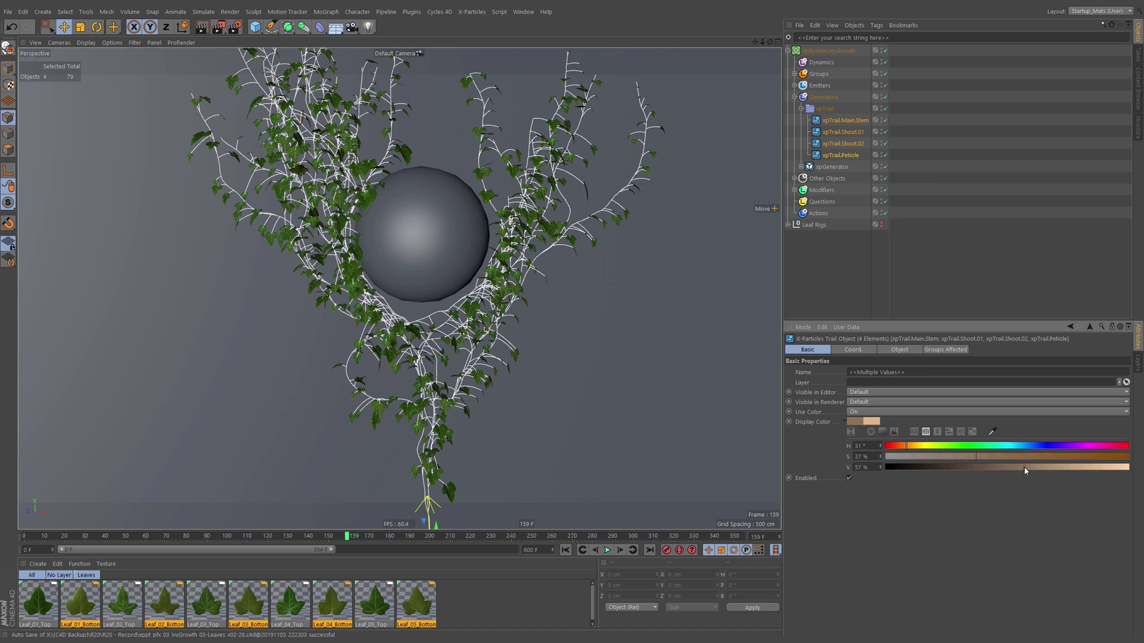
Replay the growth from the start to frame 154 with nothing selected and check the trail colour.
click(566, 550)
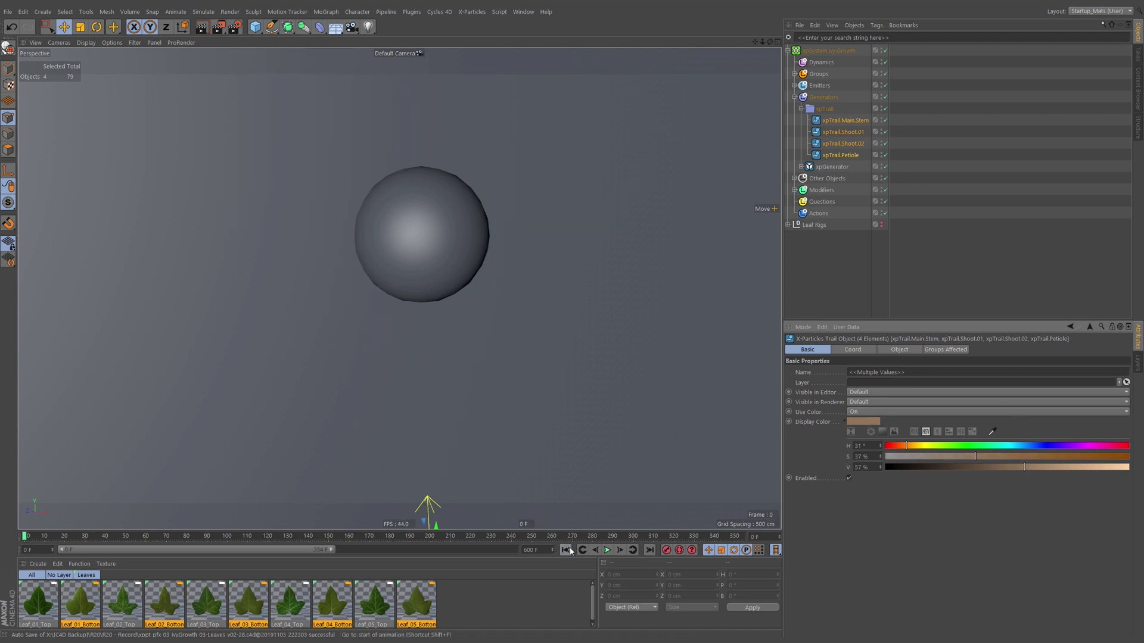
click(607, 550)
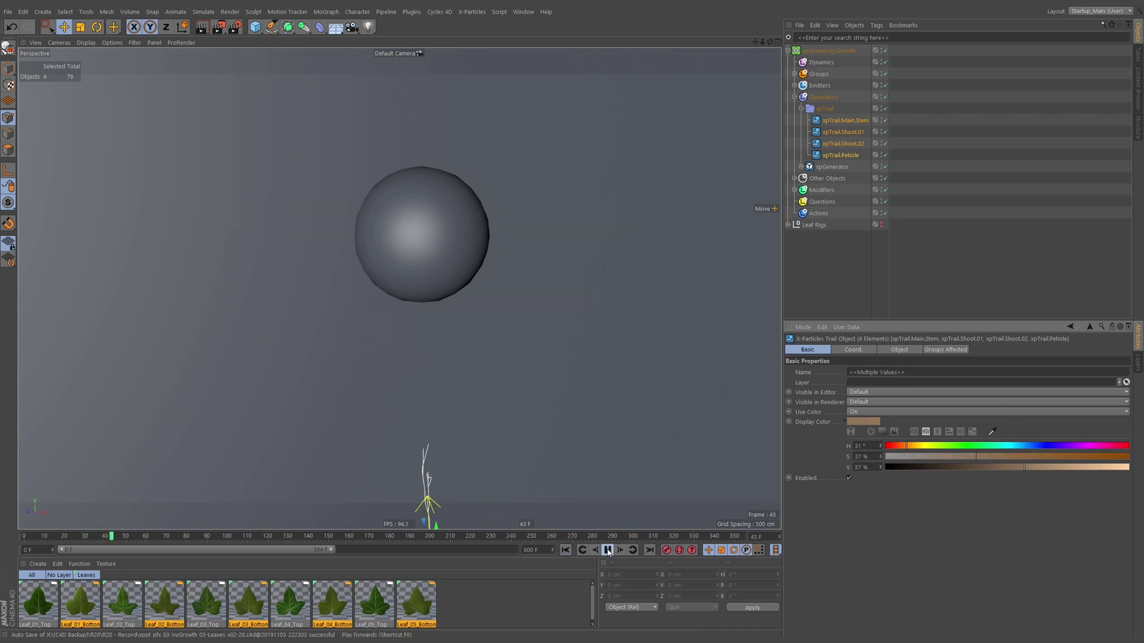
click(837, 295)
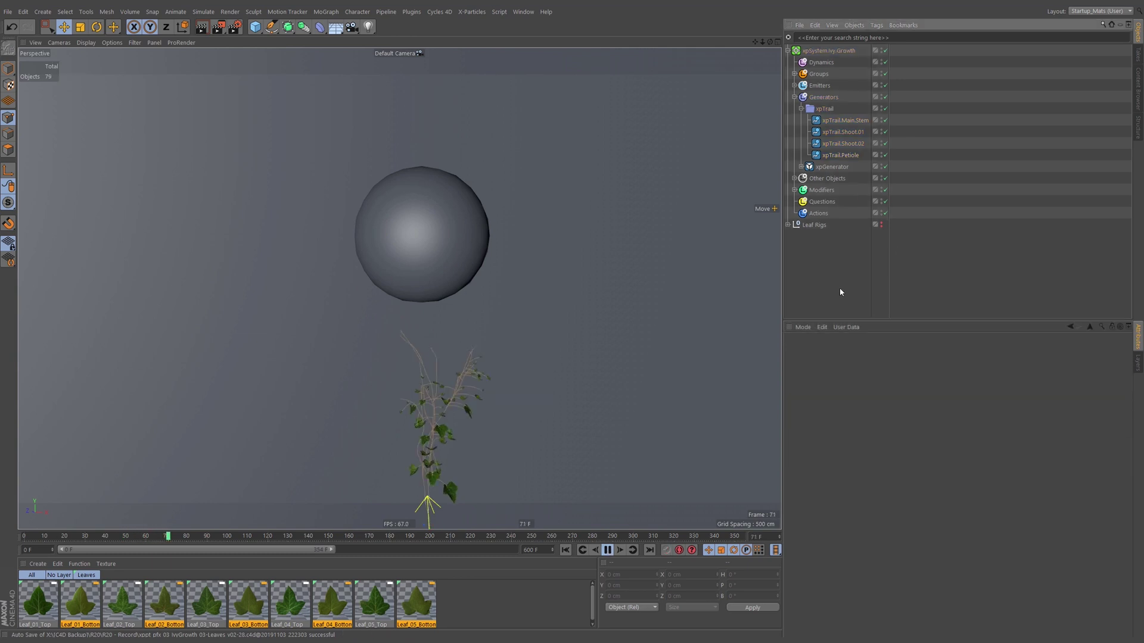
click(608, 550)
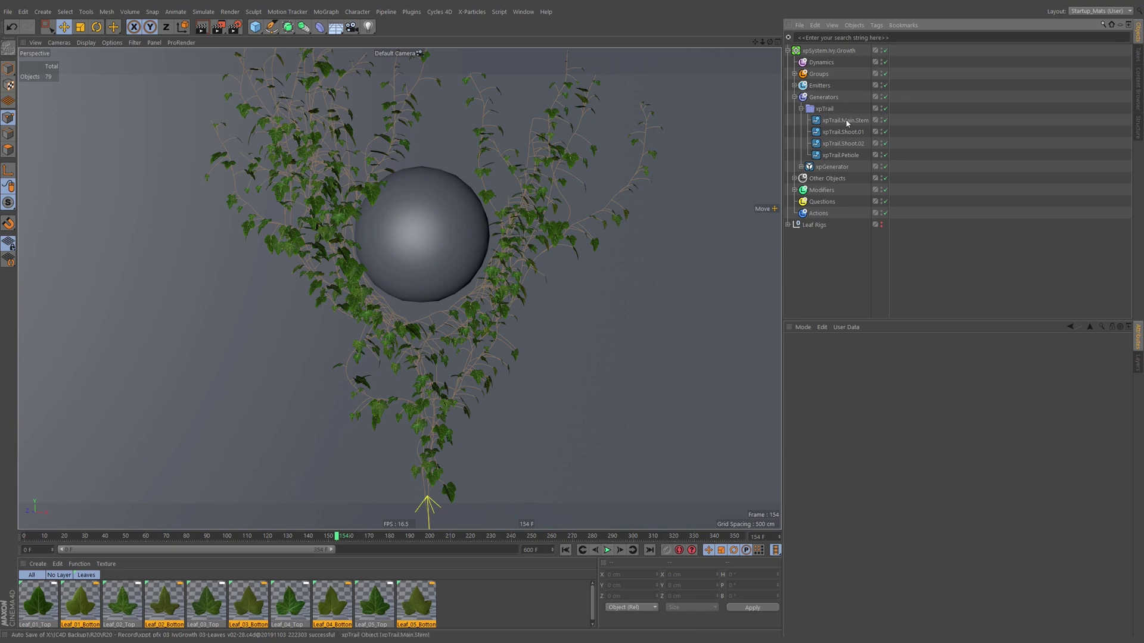
alt+drag(521, 186, 542, 208)
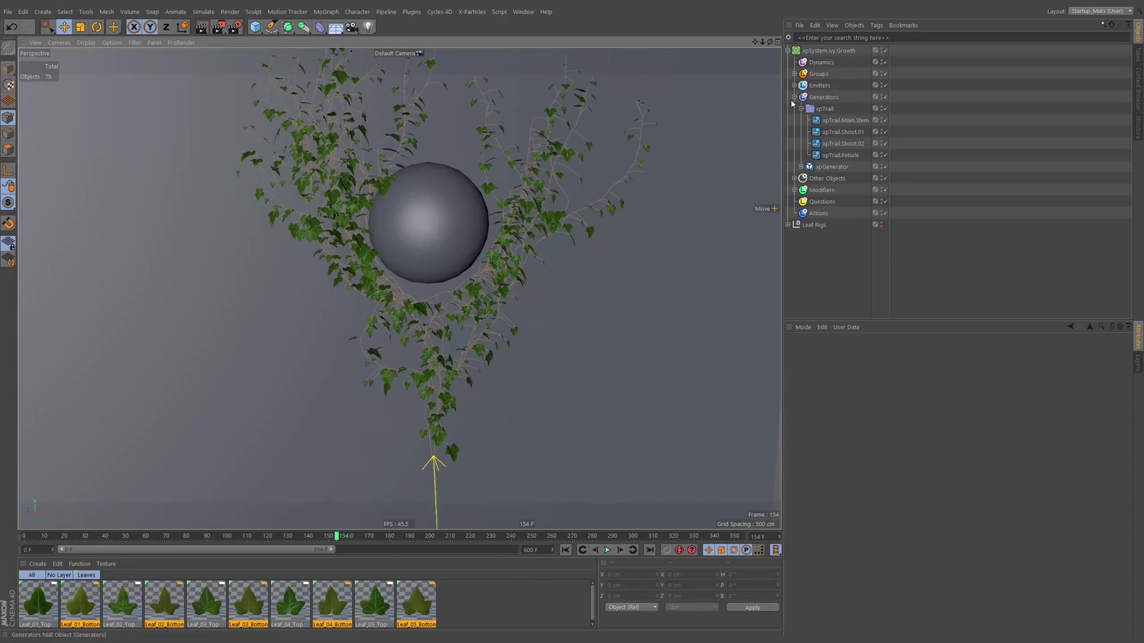
Add an xpSplineMesher generator to the Generators folder.
click(822, 97)
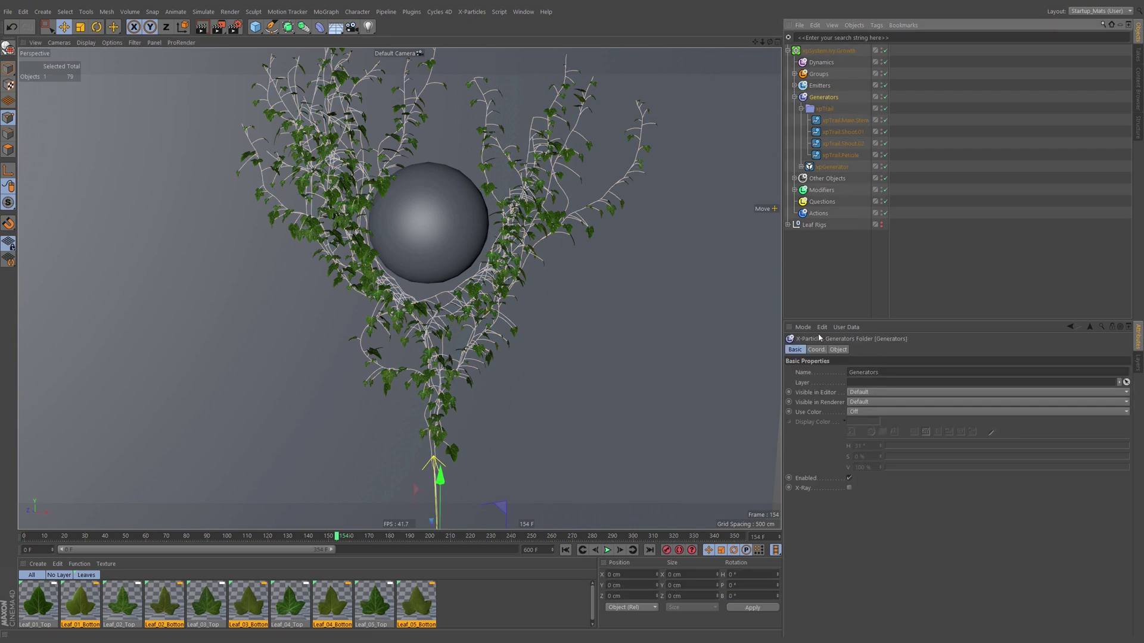
click(838, 351)
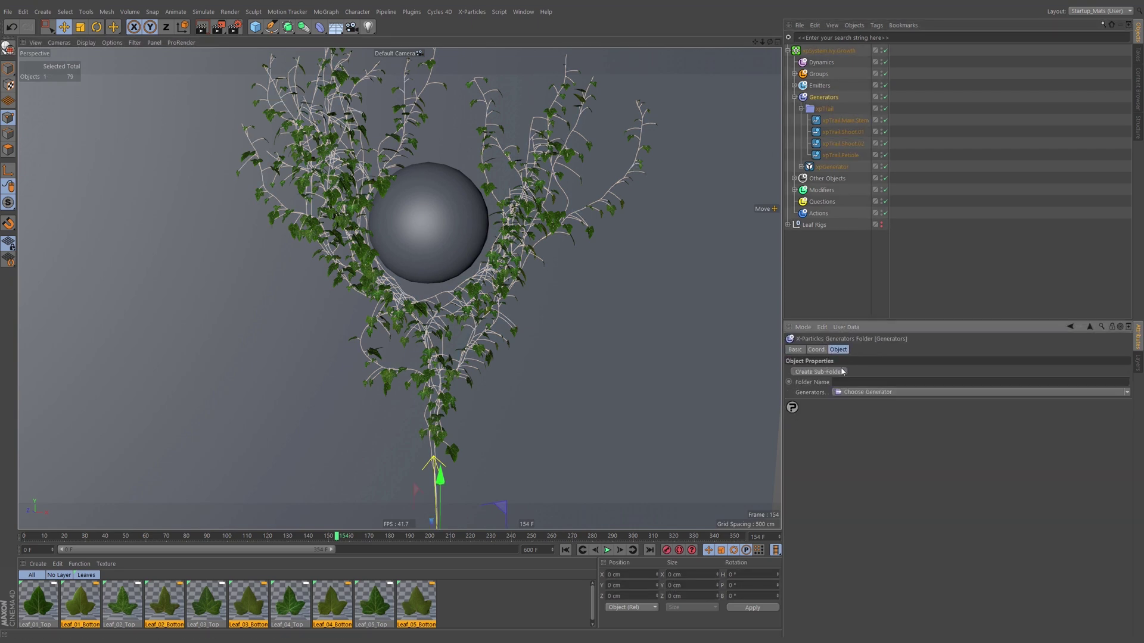
click(941, 393)
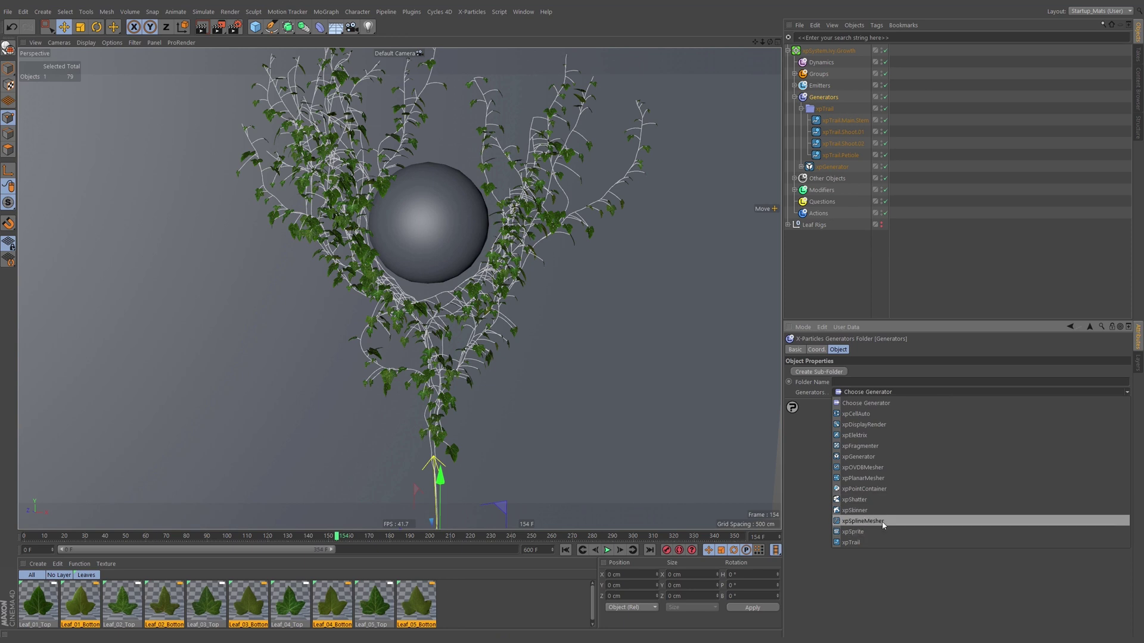
click(901, 522)
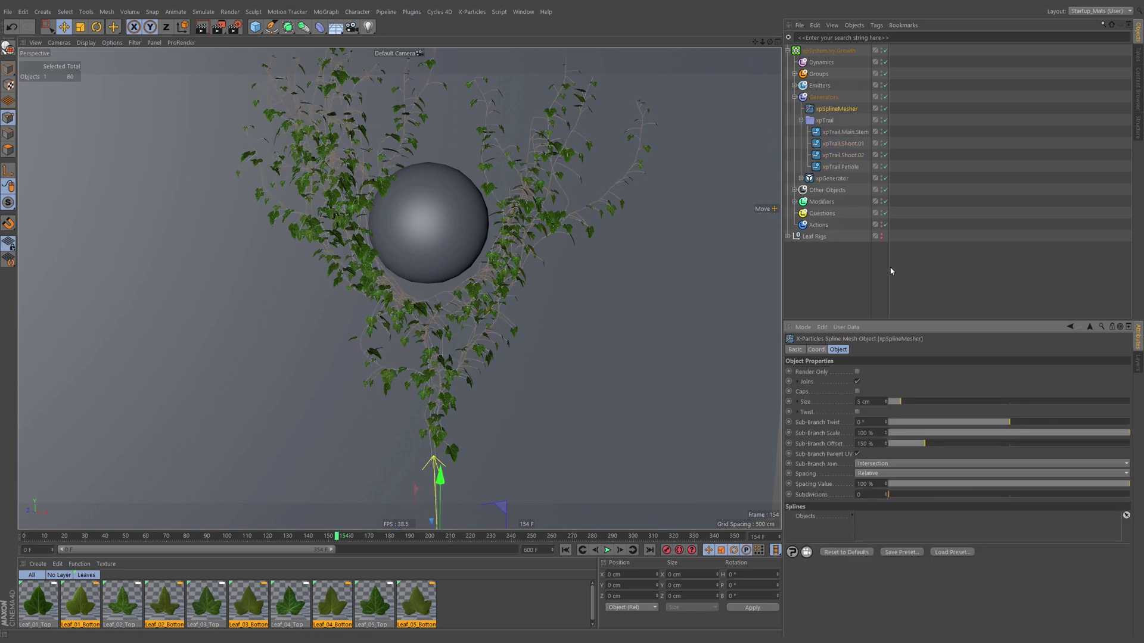
Make three copies of the xpSplineMesher generator.
click(846, 110)
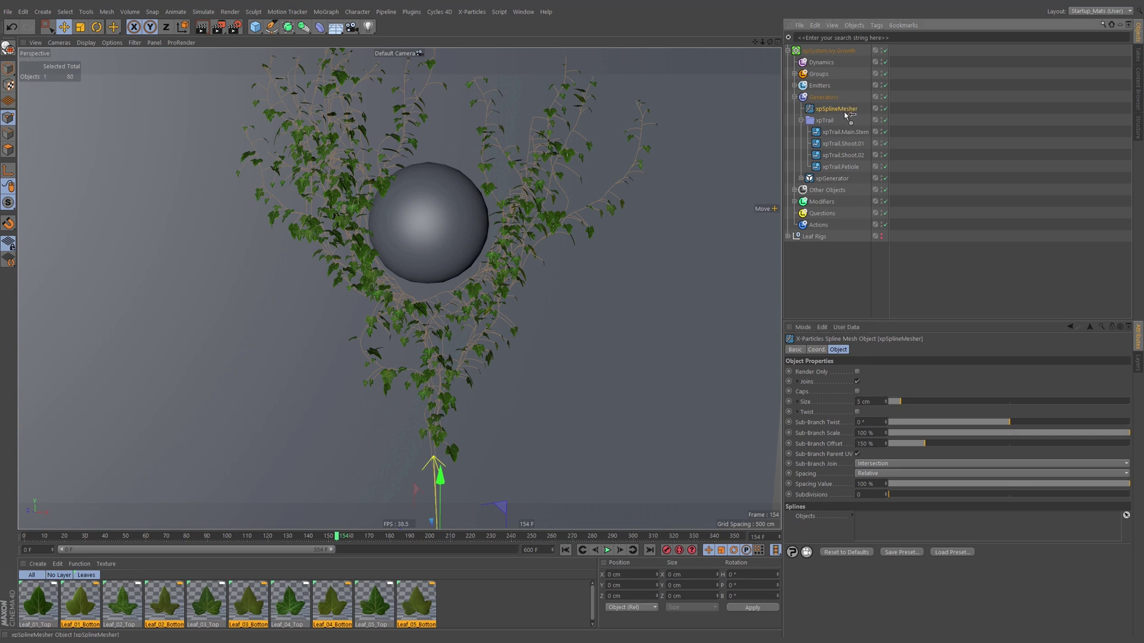
key(ctrl+v)
key(ctrl+v)
key(ctrl+v)
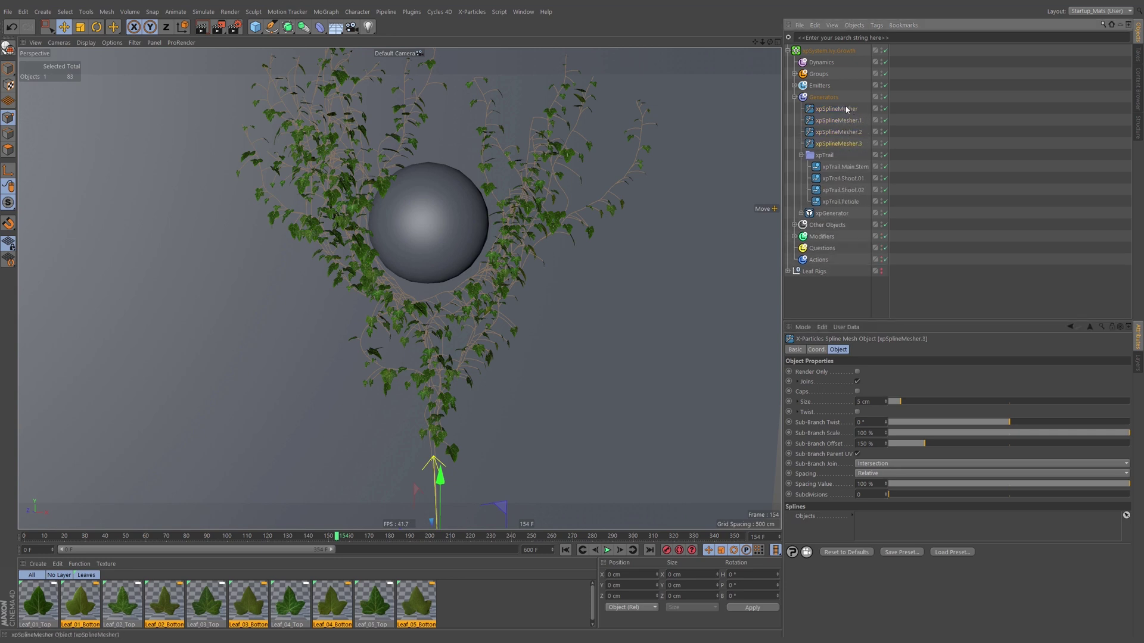
Rename the third mesher copy as xpSplineMesher.Petiole and add xpTrail.Petiole to its Splines Objects.
double_click(865, 144)
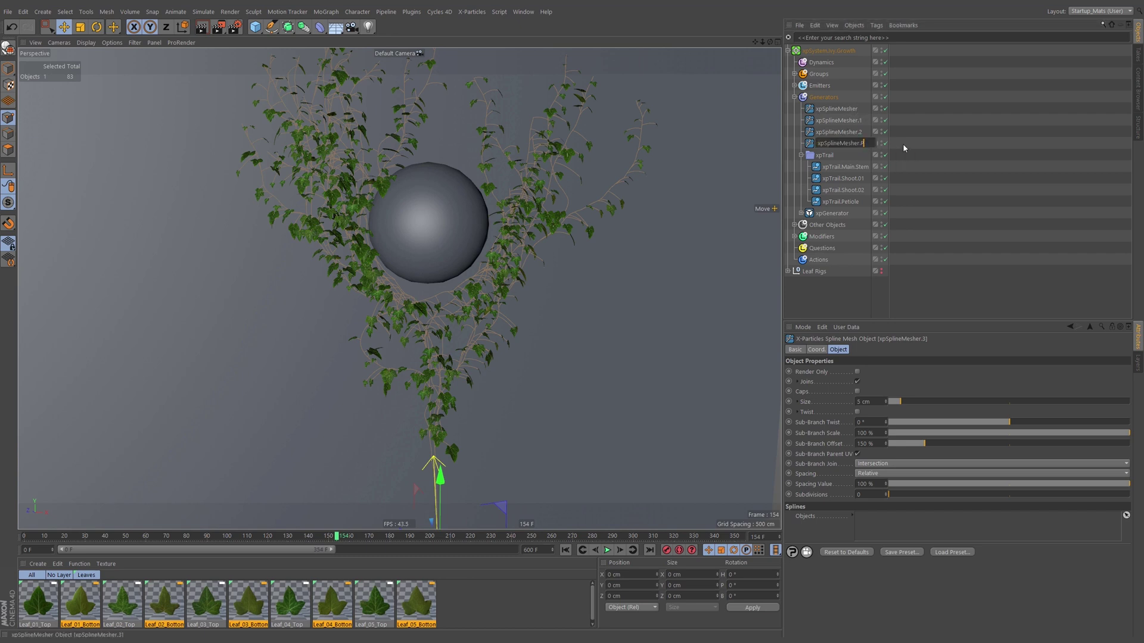
text(Petiole)
key(Return)
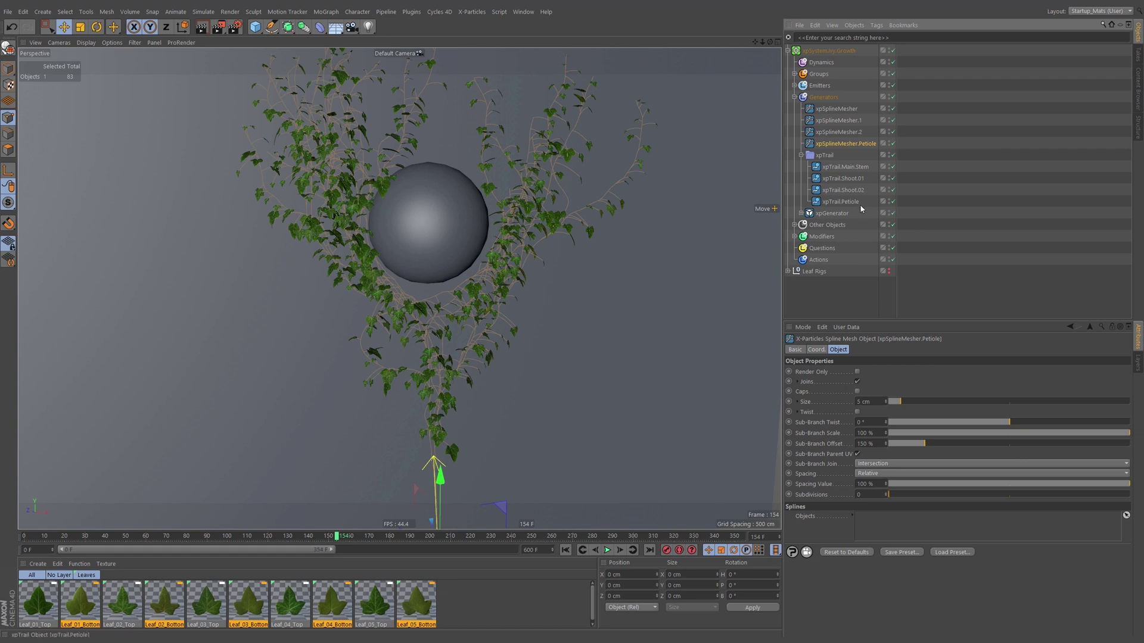
drag(852, 204, 922, 439)
drag(886, 527, 878, 524)
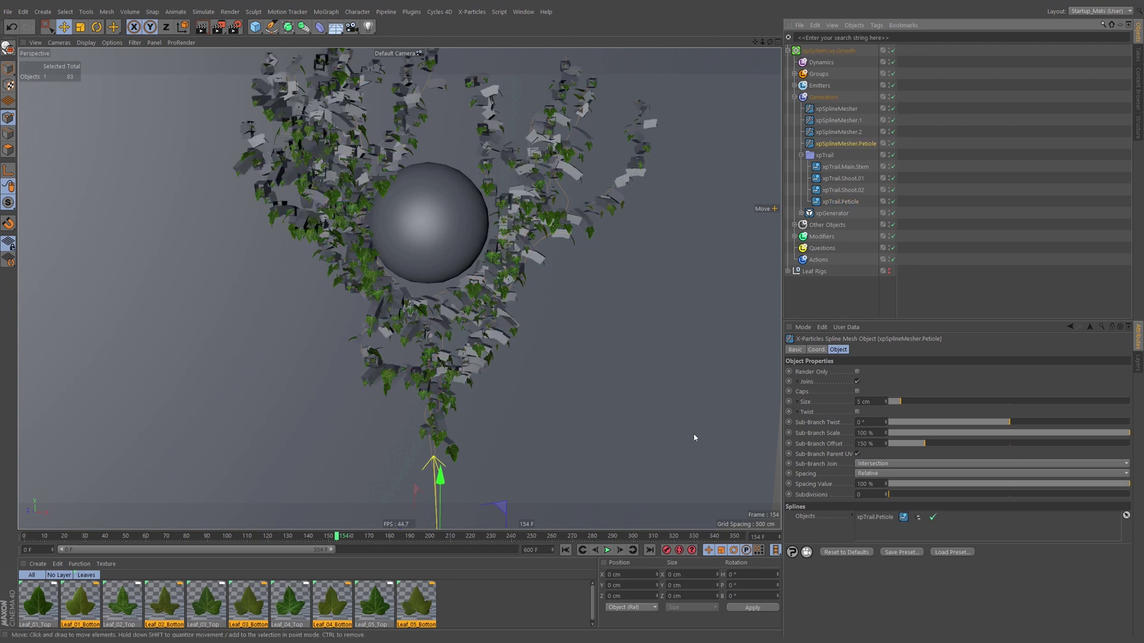
Rename the second mesher copy as xpSplineMesher.Shoot.02 and add xpTrail.Shoot.02 to its Splines Objects.
double_click(858, 132)
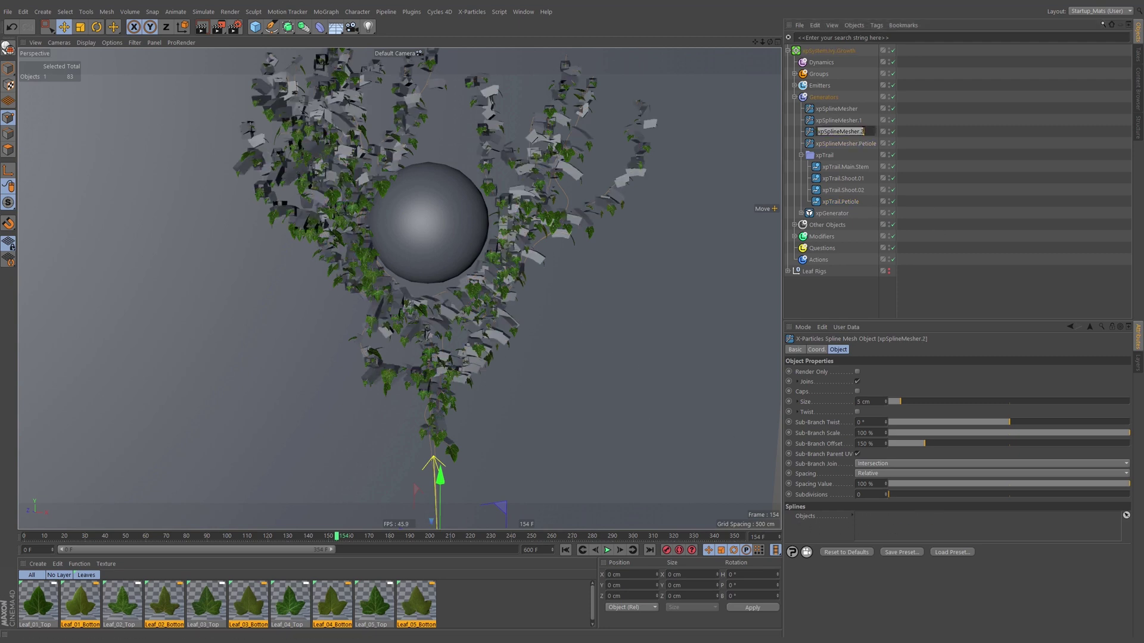
key(End)
text(Shoot.02)
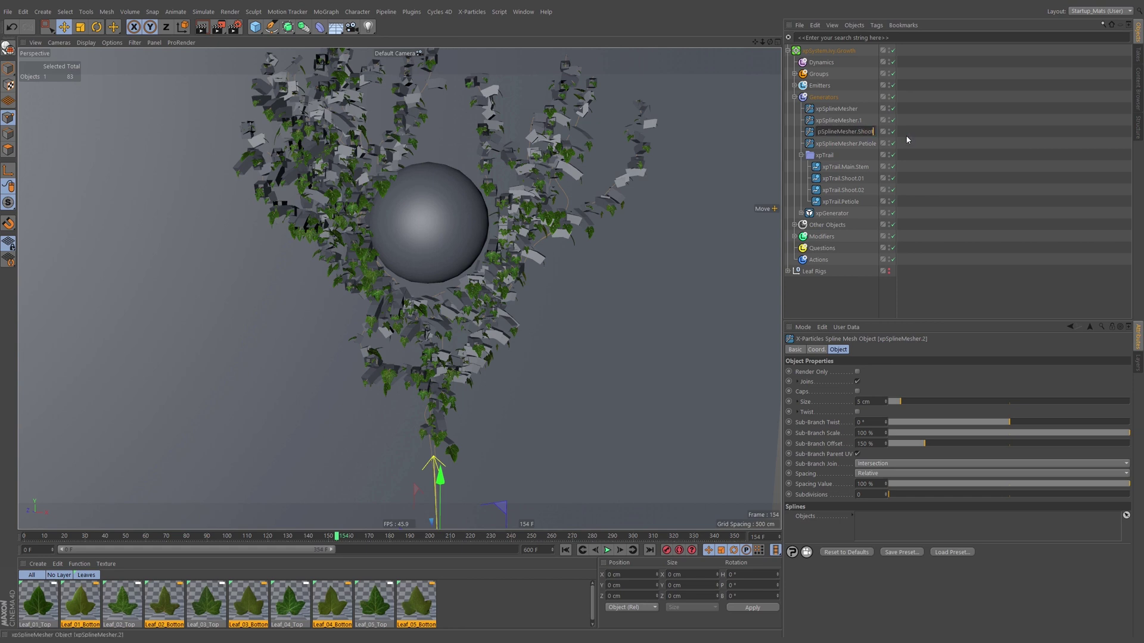
key(Return)
drag(843, 190, 884, 280)
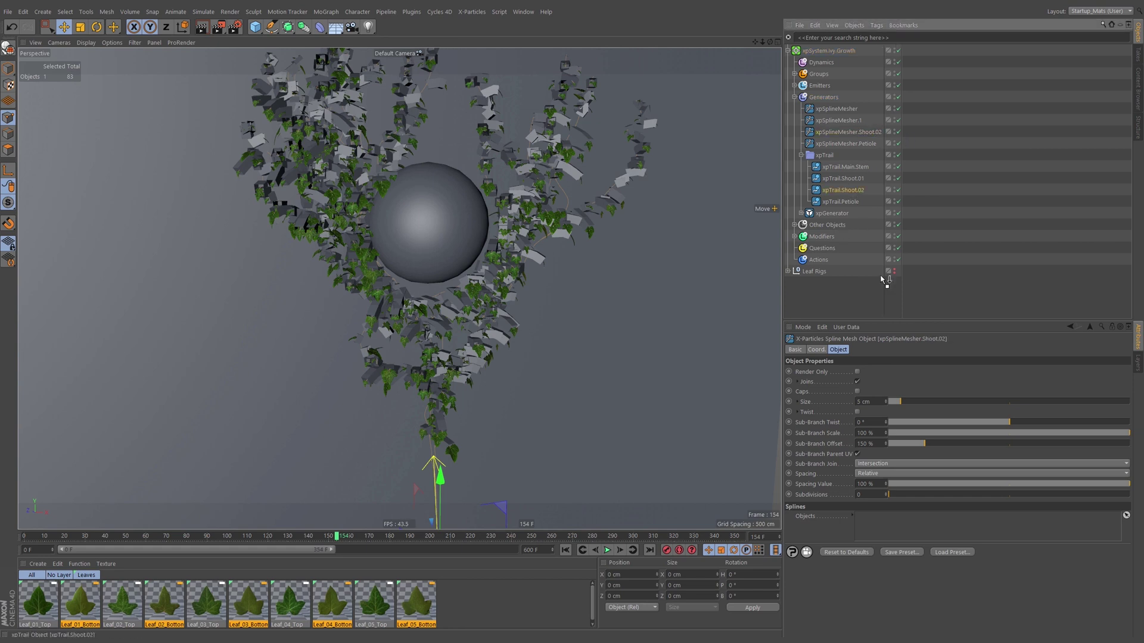
Rename the first mesher copy as xpSplineMesher.Shoot.01 and add xpTrail.Shoot.01 to its Splines Objects.
double_click(858, 120)
key(End)
text(Shoot)
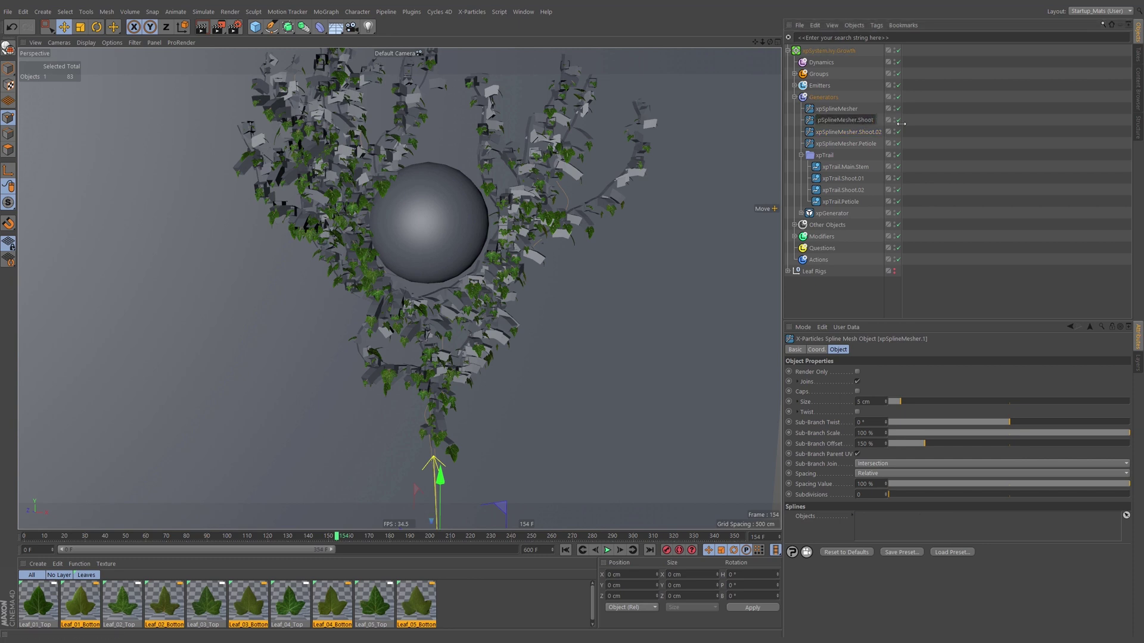
text(.01)
key(Return)
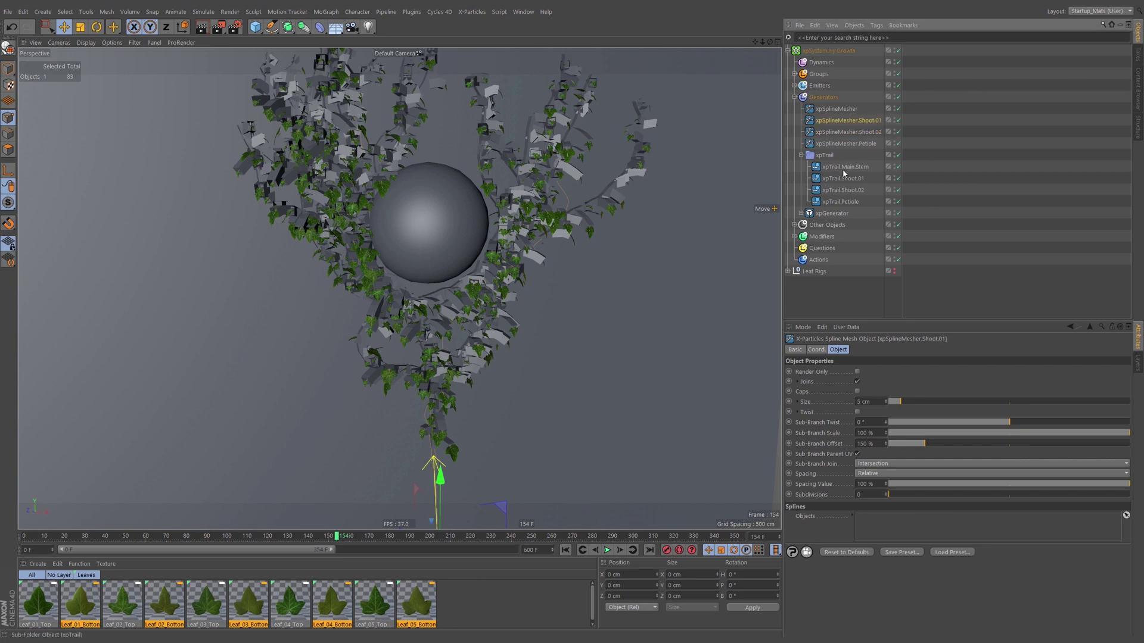
Rename the original mesher as xpSplineMesher.Main.Stem and add xpTrail.Main.Stem to its Splines Objects.
click(839, 108)
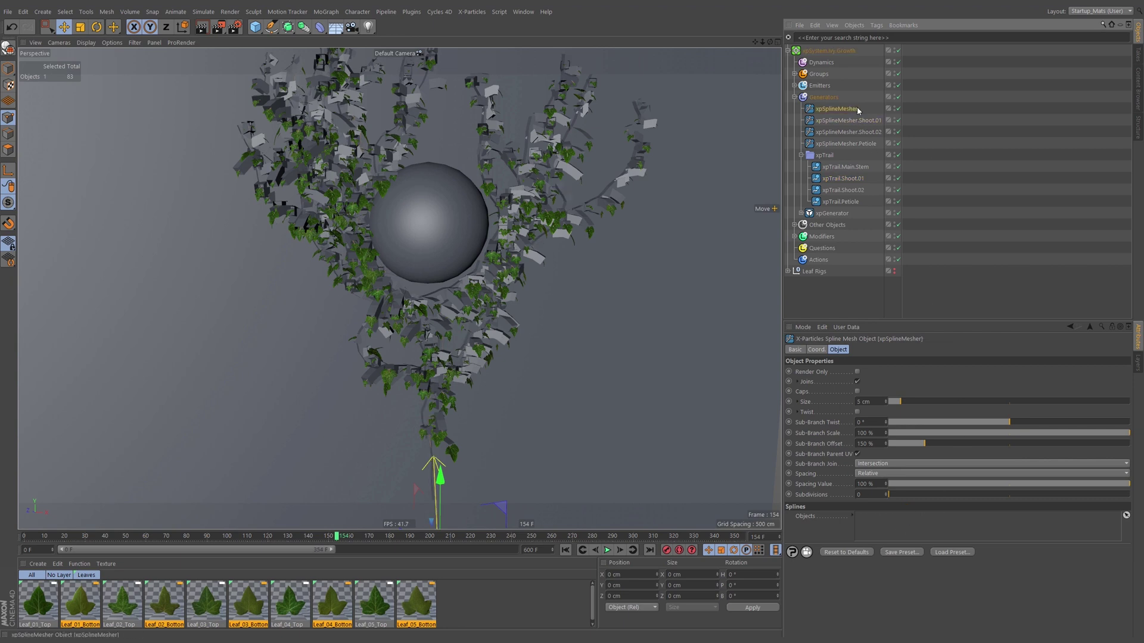
double_click(858, 109)
text(.M)
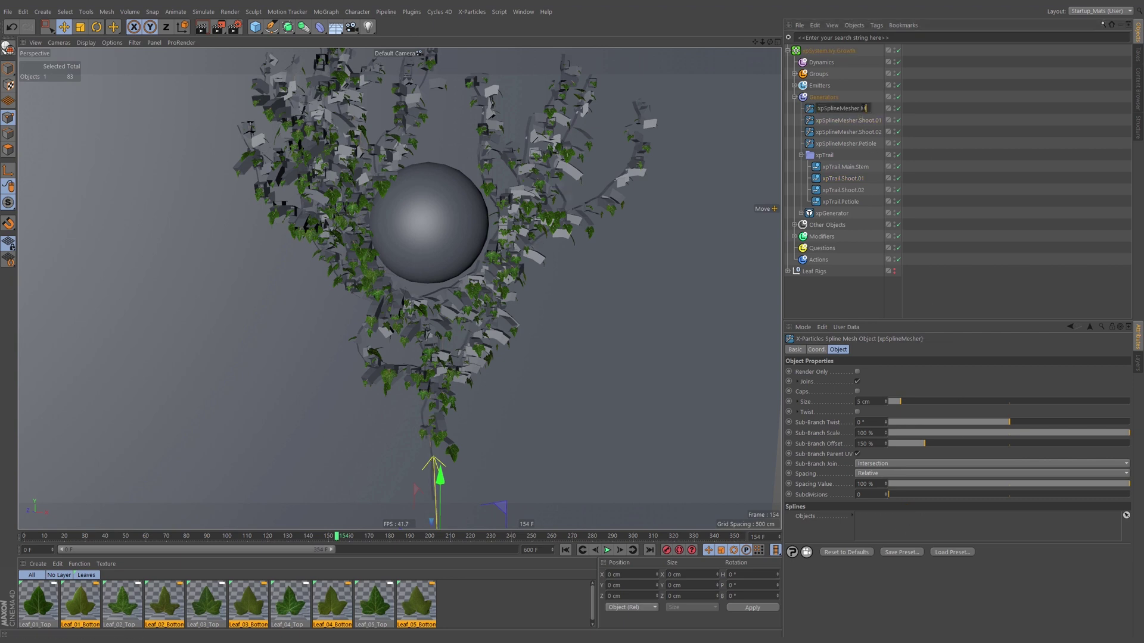
text(ain.Stem)
key(Return)
drag(861, 170, 881, 517)
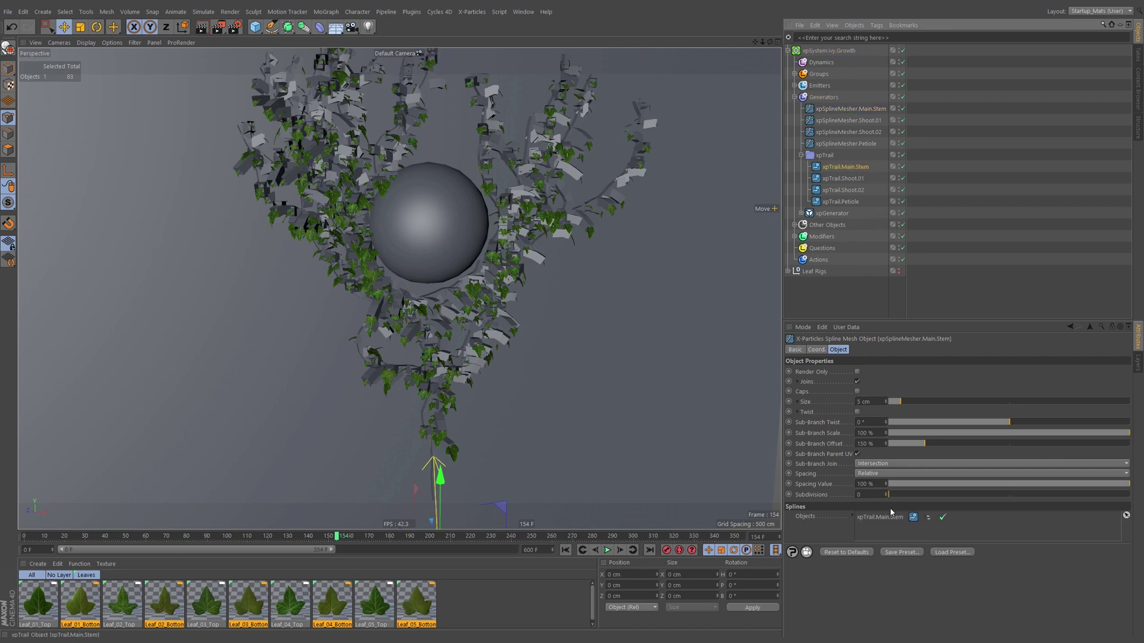
Set the Size of xpSplineMesher.Main.Stem to 3 cm.
alt+drag(529, 196, 524, 224)
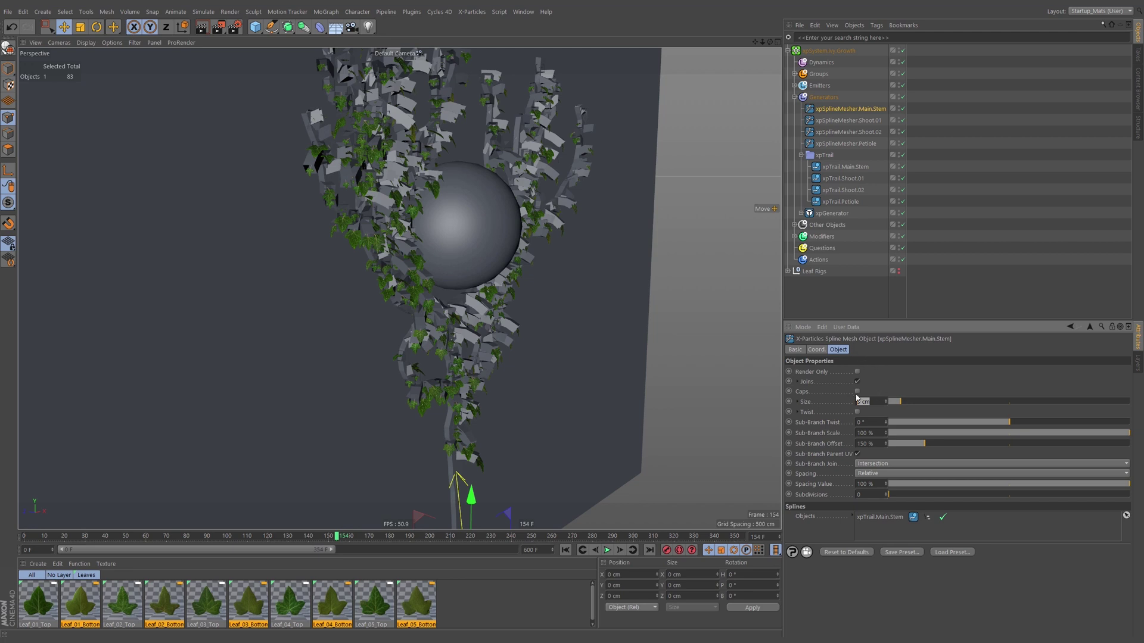
text(3)
key(Return)
alt+middle_drag(467, 371, 524, 301)
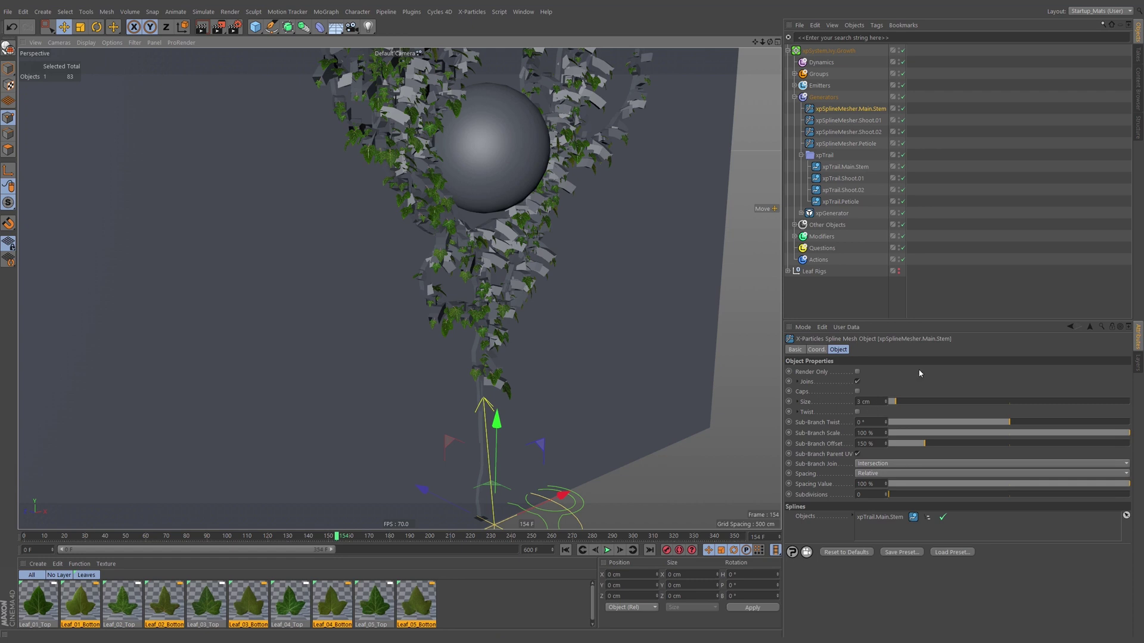
Set the Size of xpSplineMesher.Shoot.01 to 1 cm and of xpSplineMesher.Shoot.02 to 0.7 cm.
click(852, 119)
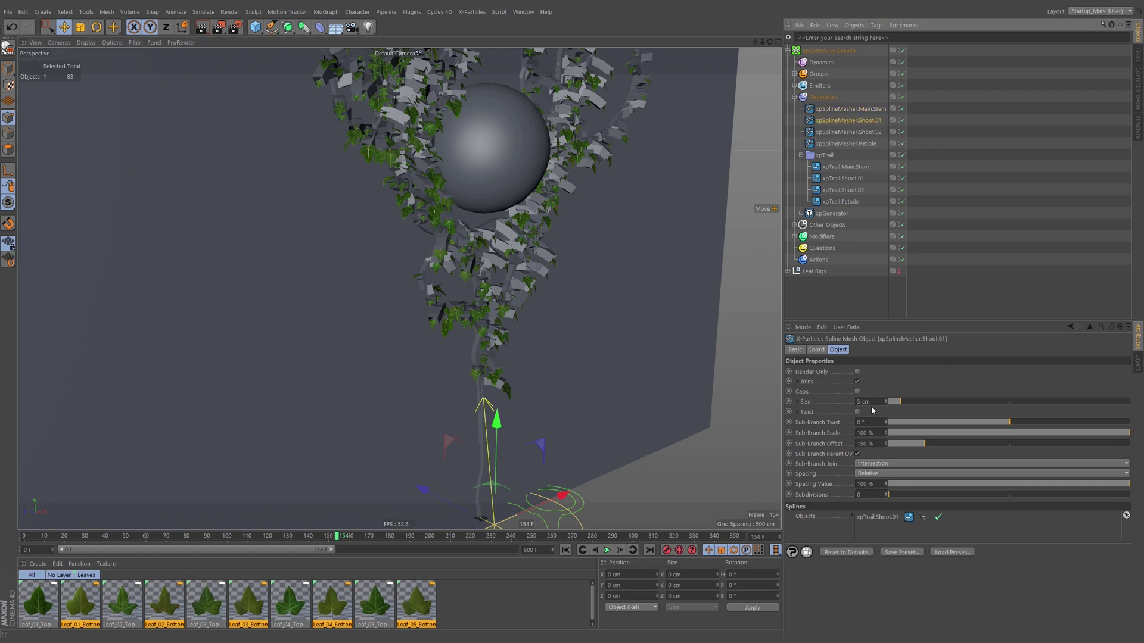
click(868, 132)
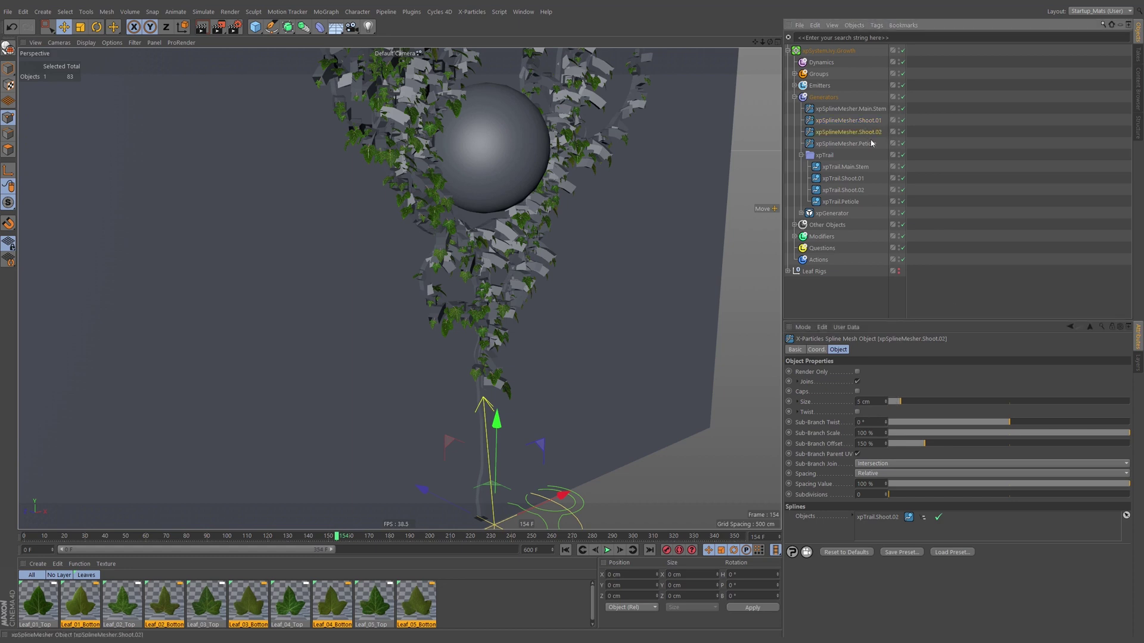
click(865, 402)
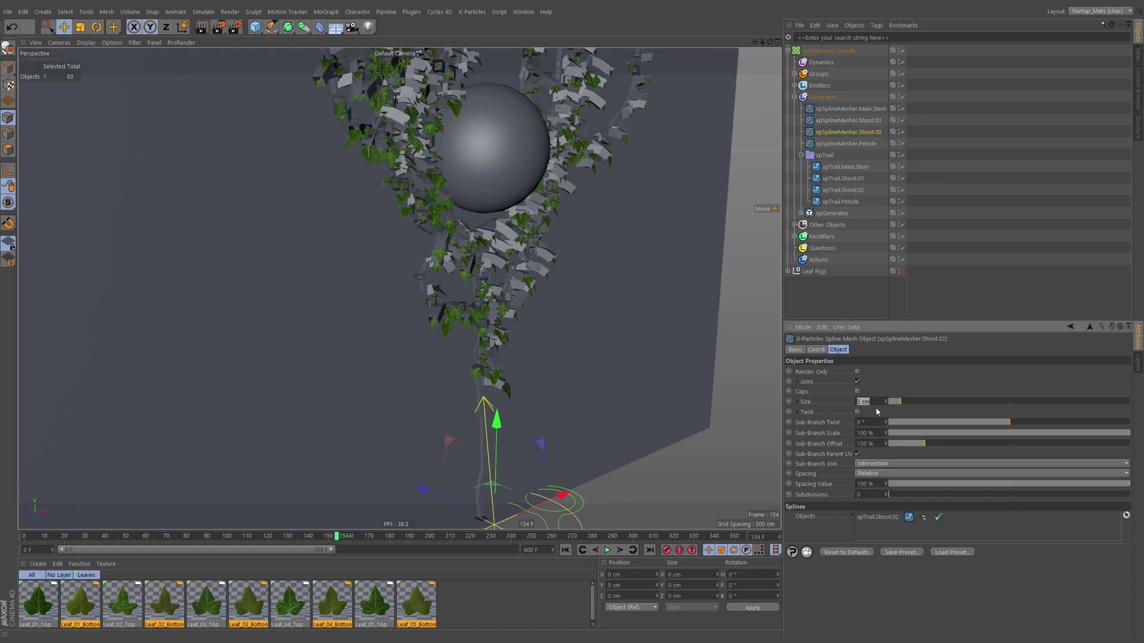
drag(902, 403, 895, 405)
click(867, 402)
text(.7)
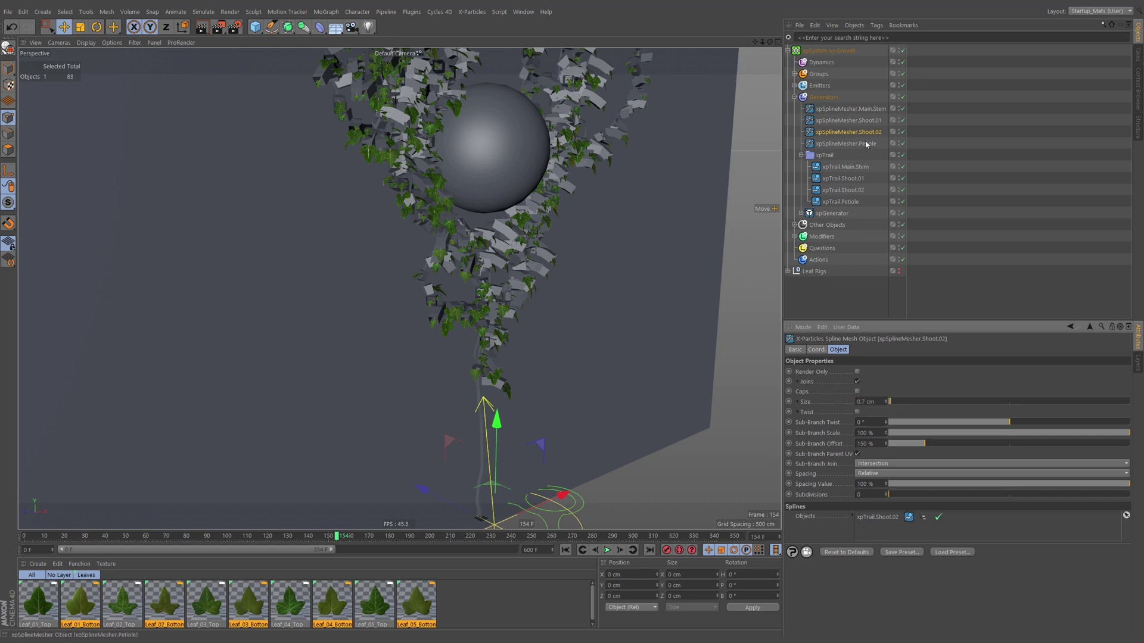
Set the Size of xpSplineMesher.Petiole to 0.4 cm.
key(Down)
click(863, 401)
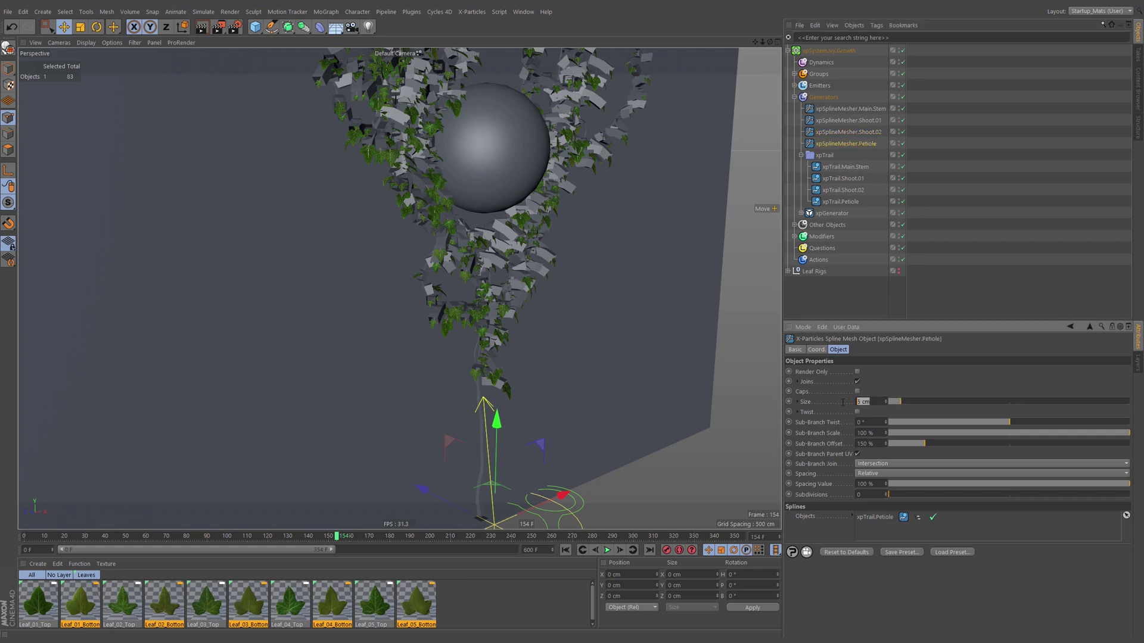
text(.4)
key(Return)
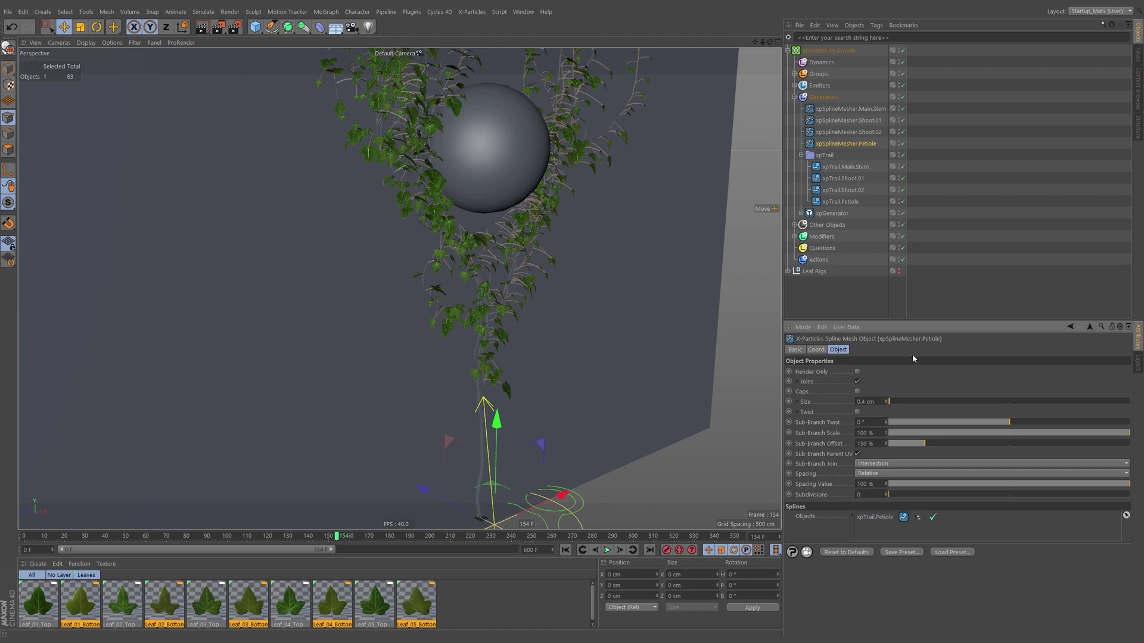
Set Subdivisions to 1 for all four xpSplineMesher objects at once.
scroll(552, 178, up, 10)
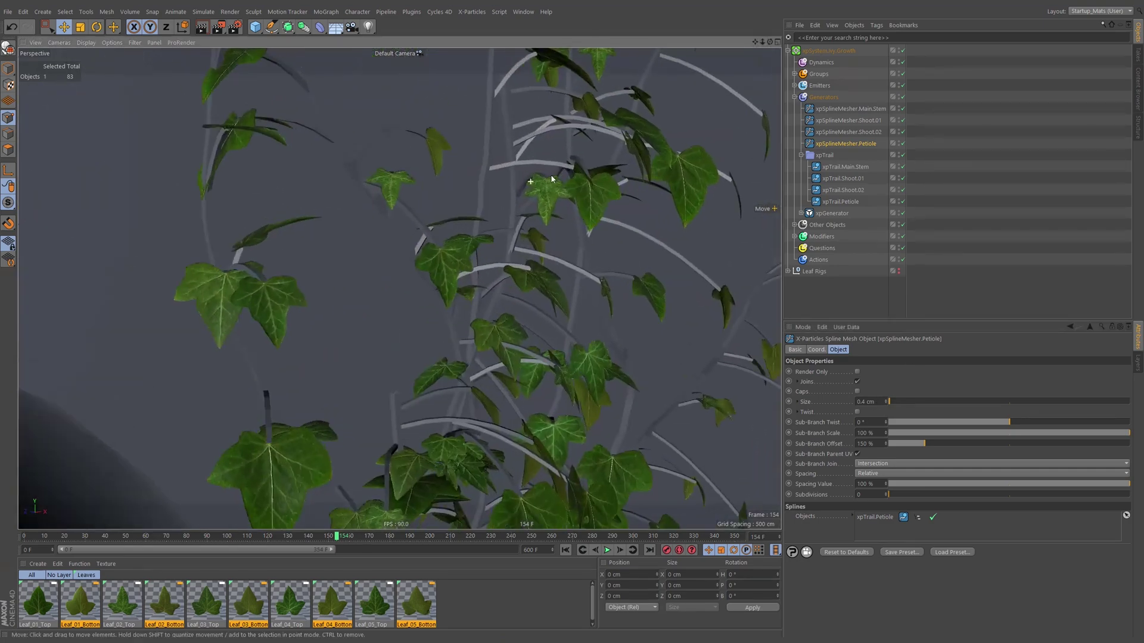
mouse_move(552, 179)
alt+mouse_down()
mouse_move(500, 183)
mouse_move(546, 181)
alt+mouse_up()
alt+drag(539, 181, 590, 227)
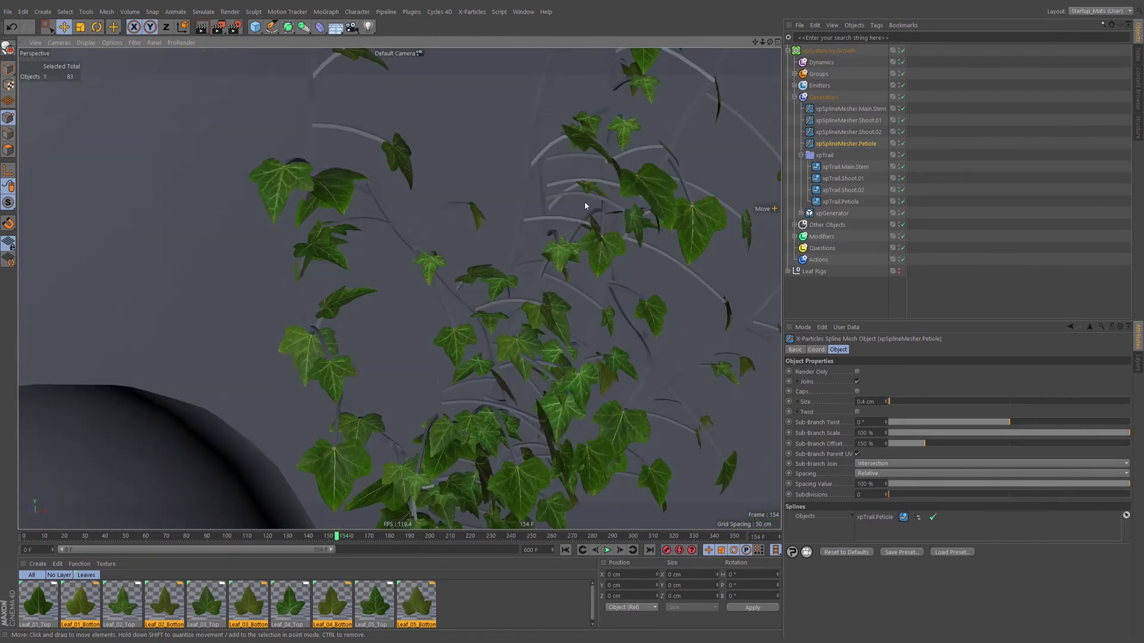
shift+click(851, 110)
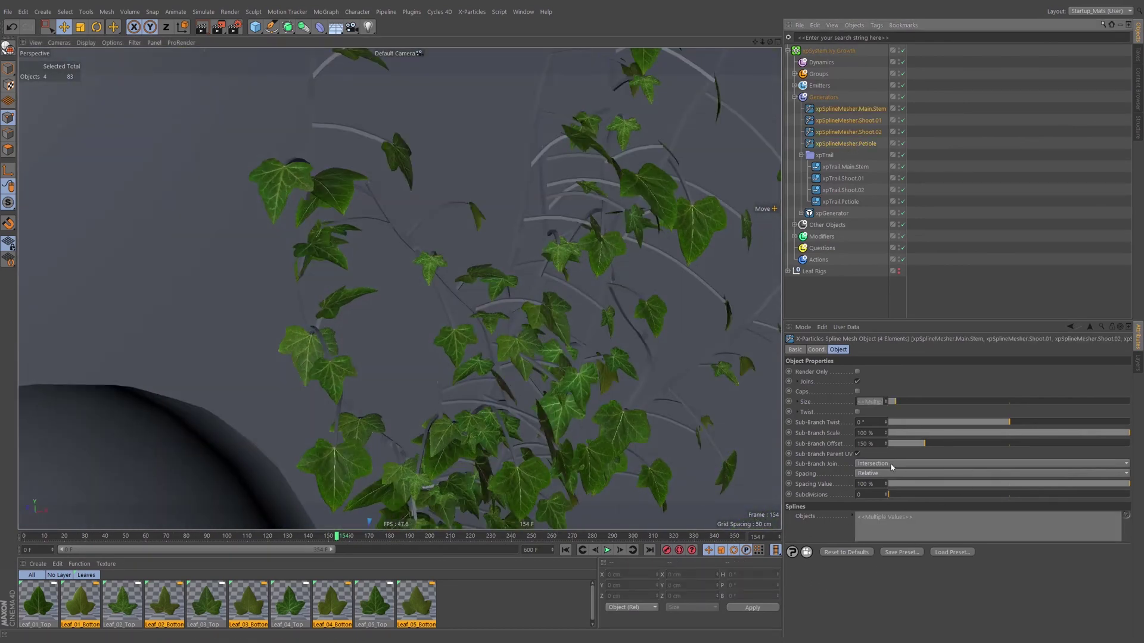
click(886, 493)
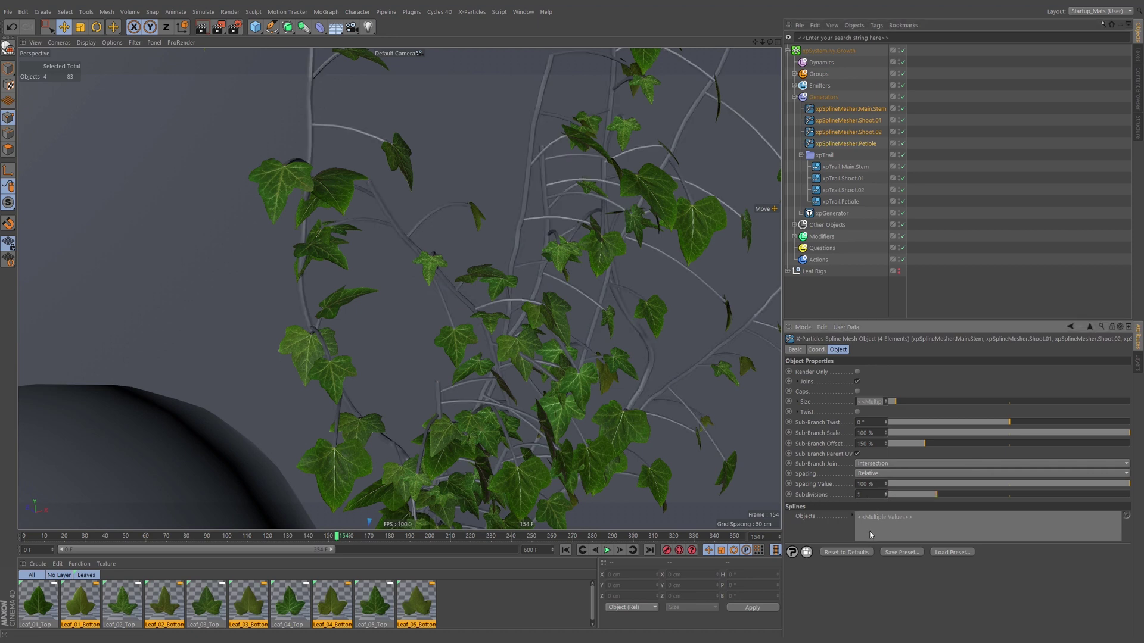
Check the smoothed stems up close and reveal the Size Scale curve of xpSplineMesher.Main.Stem.
alt+drag(608, 184, 451, 207)
scroll(452, 207, up, 10)
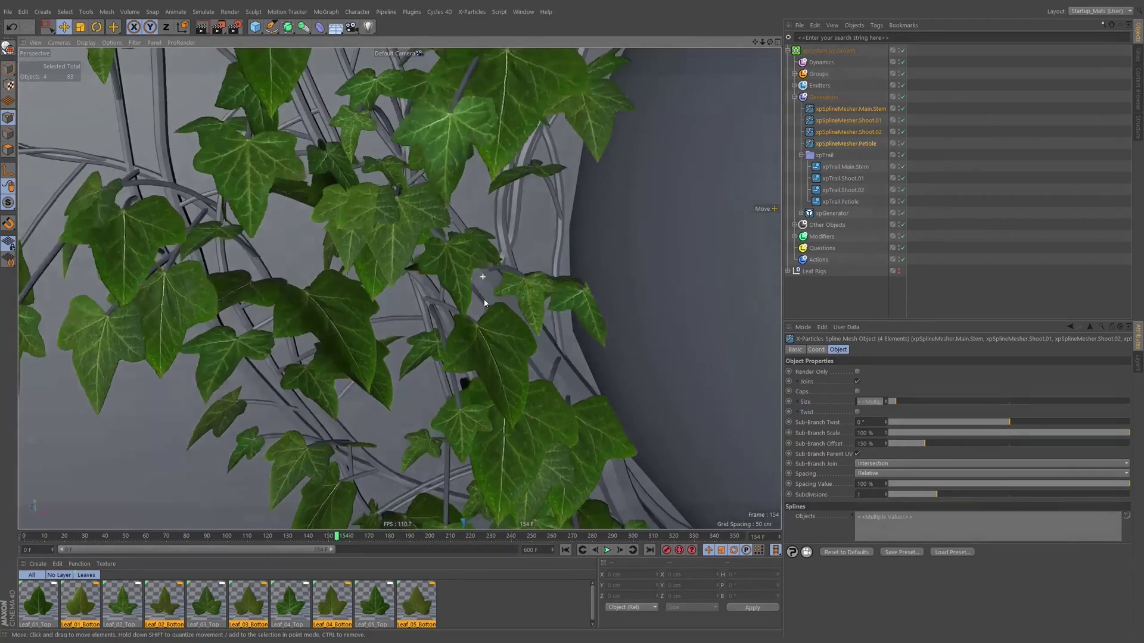
scroll(484, 303, down, 5)
mouse_move(484, 303)
alt+mouse_down()
mouse_move(432, 290)
mouse_move(481, 253)
mouse_move(608, 295)
mouse_move(559, 375)
mouse_move(516, 334)
mouse_move(572, 339)
mouse_move(399, 289)
mouse_move(511, 262)
mouse_move(497, 314)
alt+mouse_up()
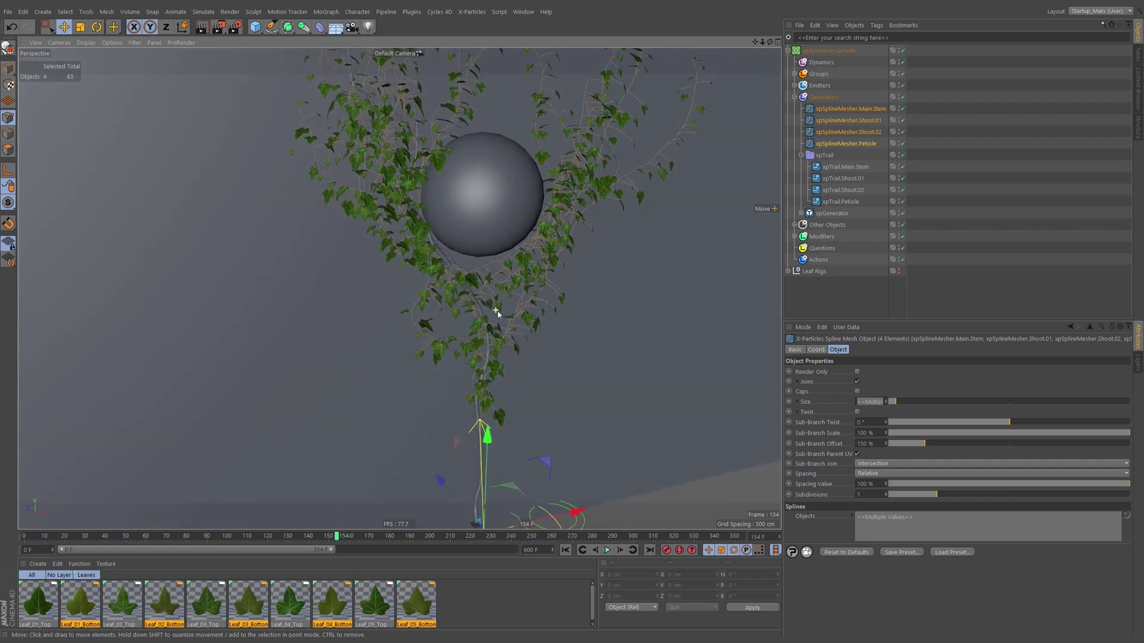
scroll(497, 313, up, 5)
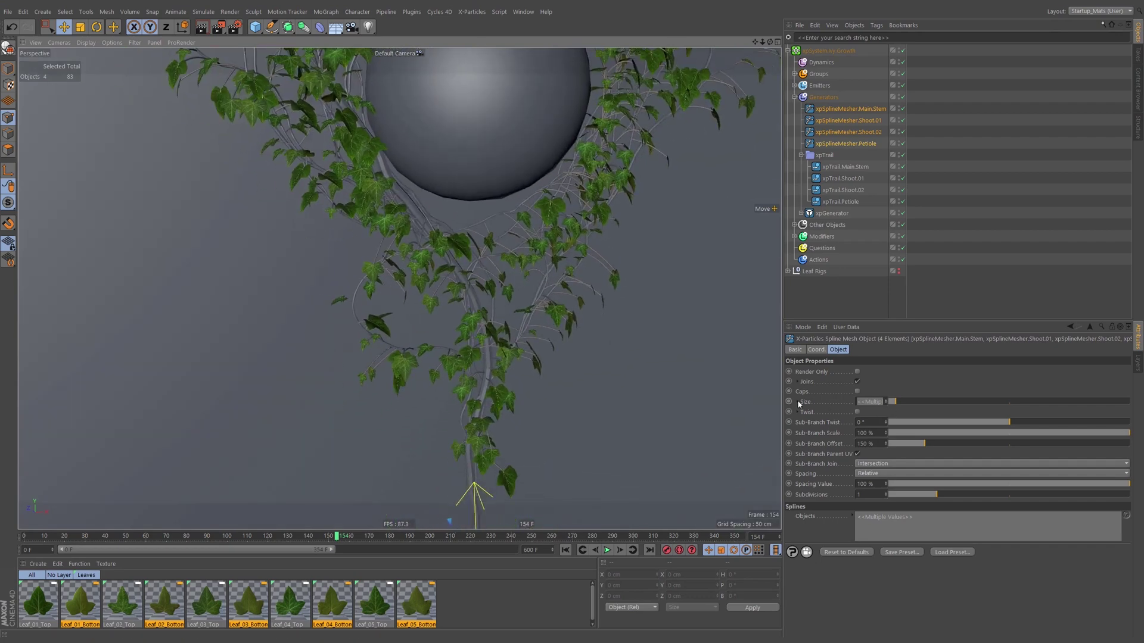
click(846, 109)
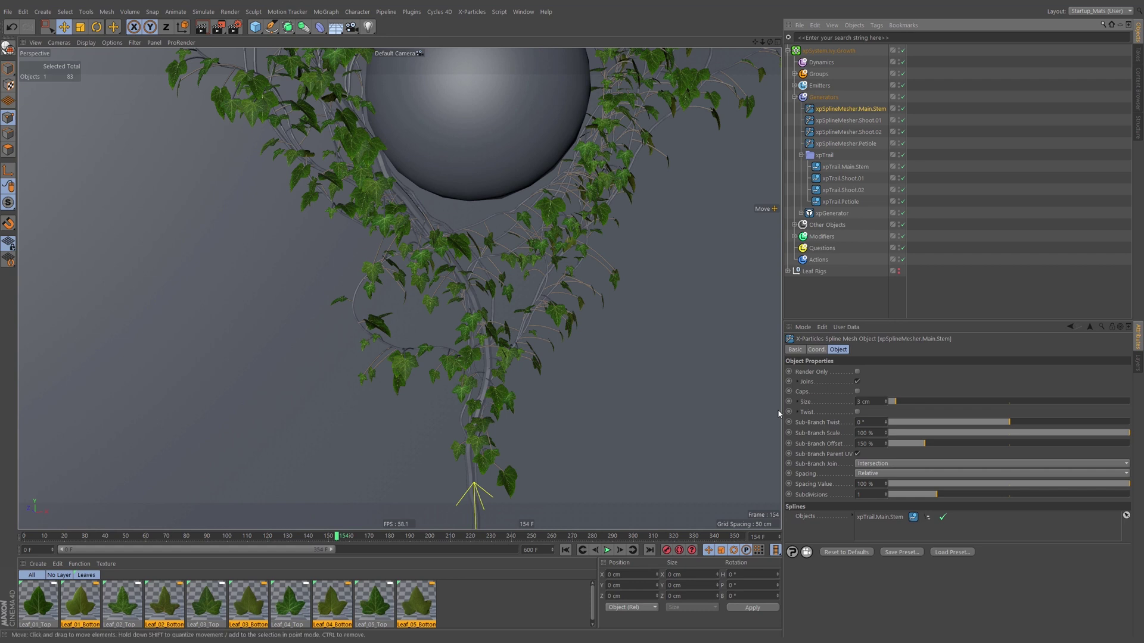
click(799, 402)
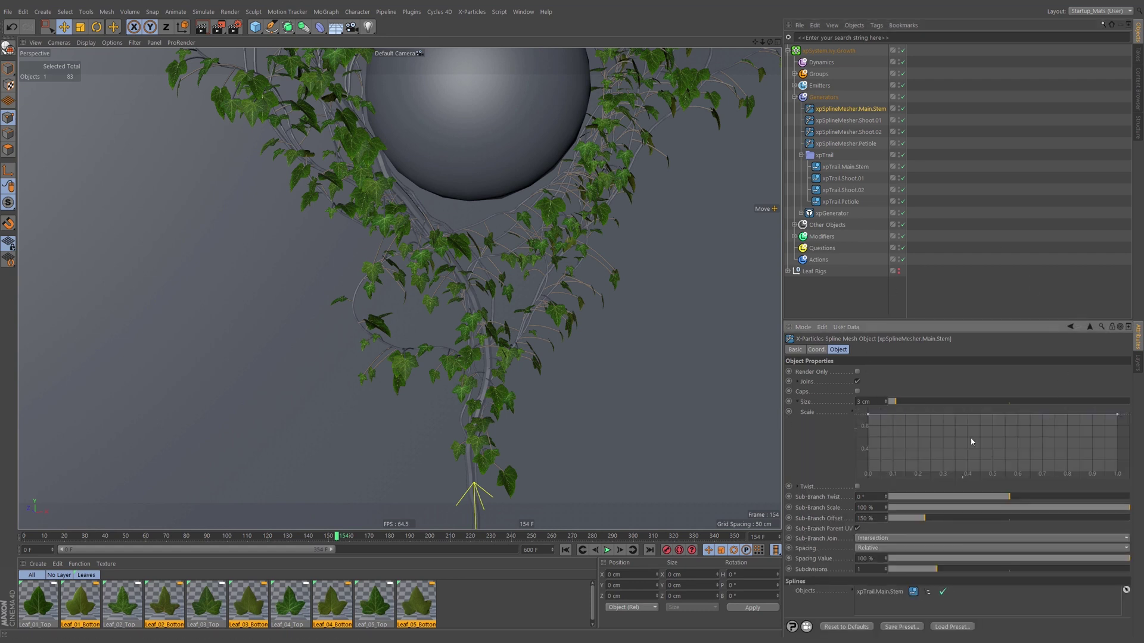
Try lowering the start point of the main stem mesher's Scale curve.
drag(870, 416, 918, 414)
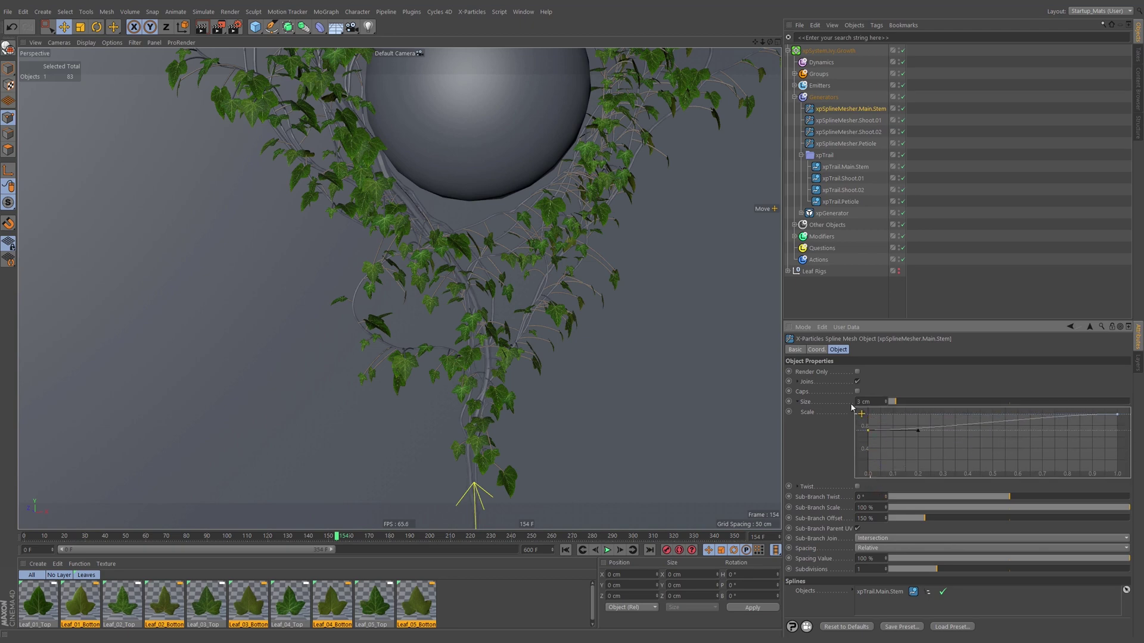
alt+middle_drag(487, 469, 381, 185)
drag(869, 415, 851, 390)
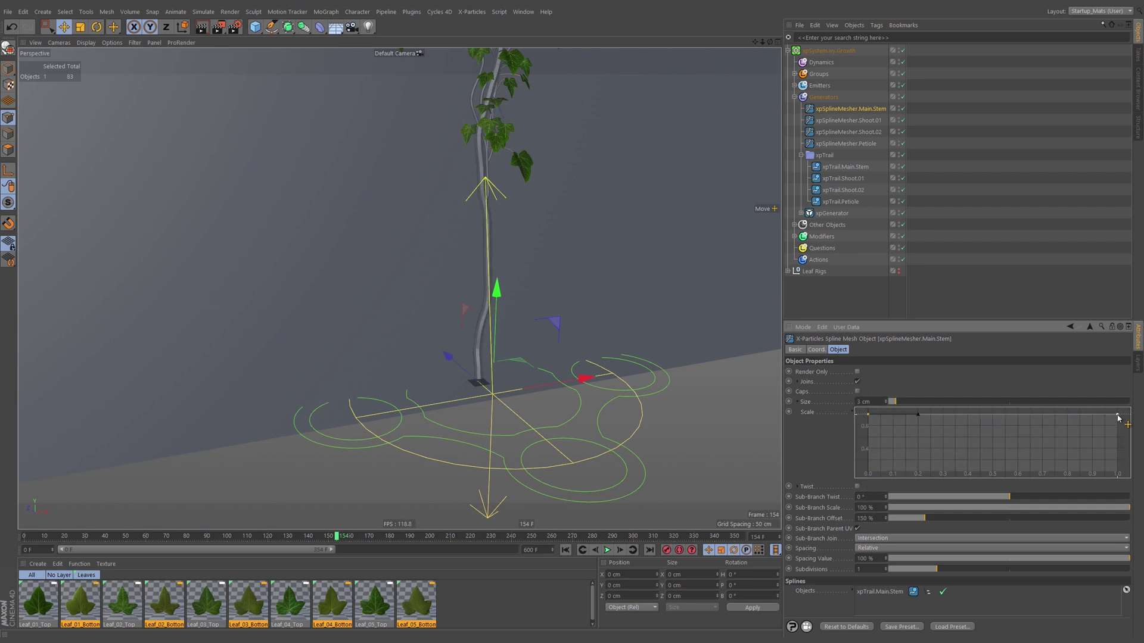
Taper the main stem by lowering the Scale curve's end point to about 0.1 and bending the curve into a convex falloff.
drag(1119, 417, 1118, 467)
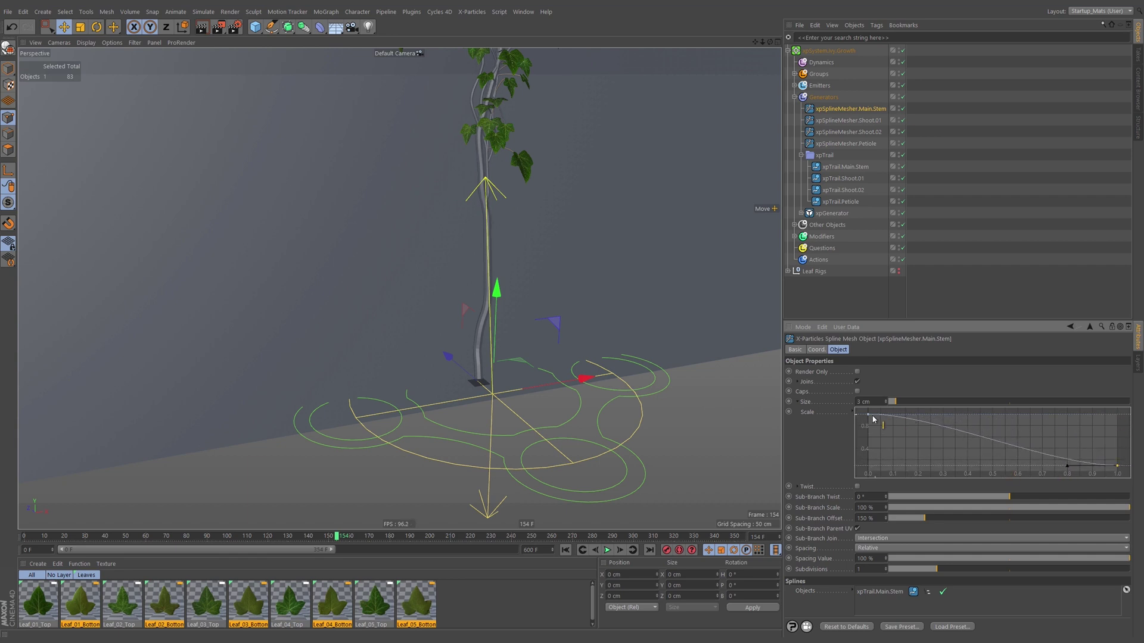
ctrl+click(1066, 465)
drag(1071, 461, 1086, 436)
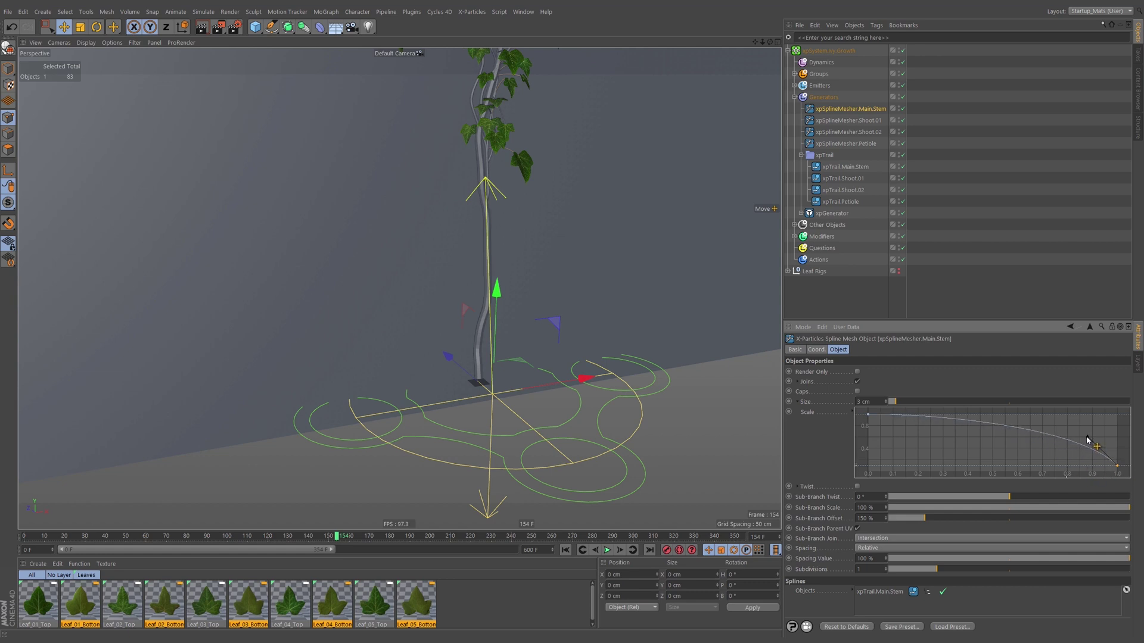
Taper xpSplineMesher.Shoot.01 and xpSplineMesher.Shoot.02 by lowering each Scale curve's end point to about 0.4 and bending it into a convex falloff.
click(863, 121)
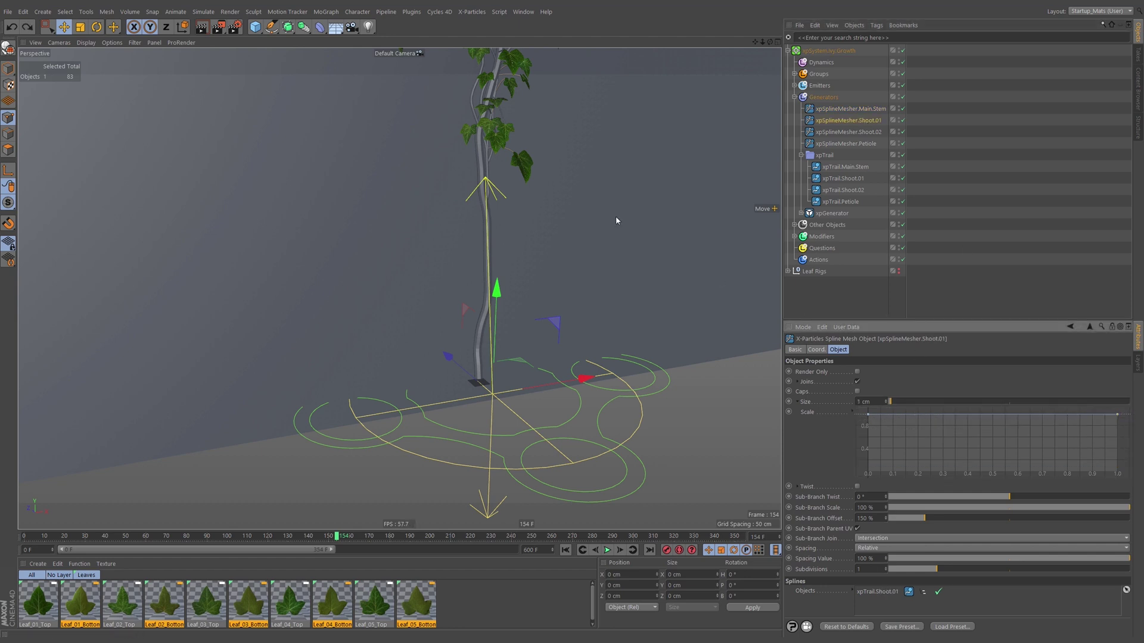
alt+drag(616, 216, 486, 203)
scroll(486, 202, up, 10)
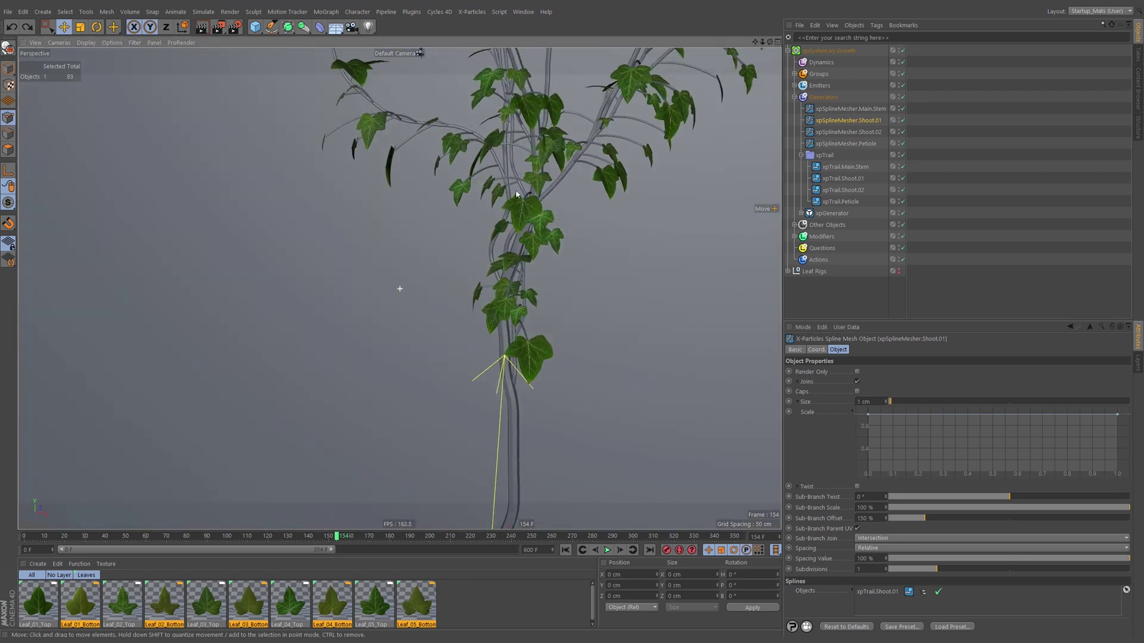
alt+drag(514, 159, 528, 346)
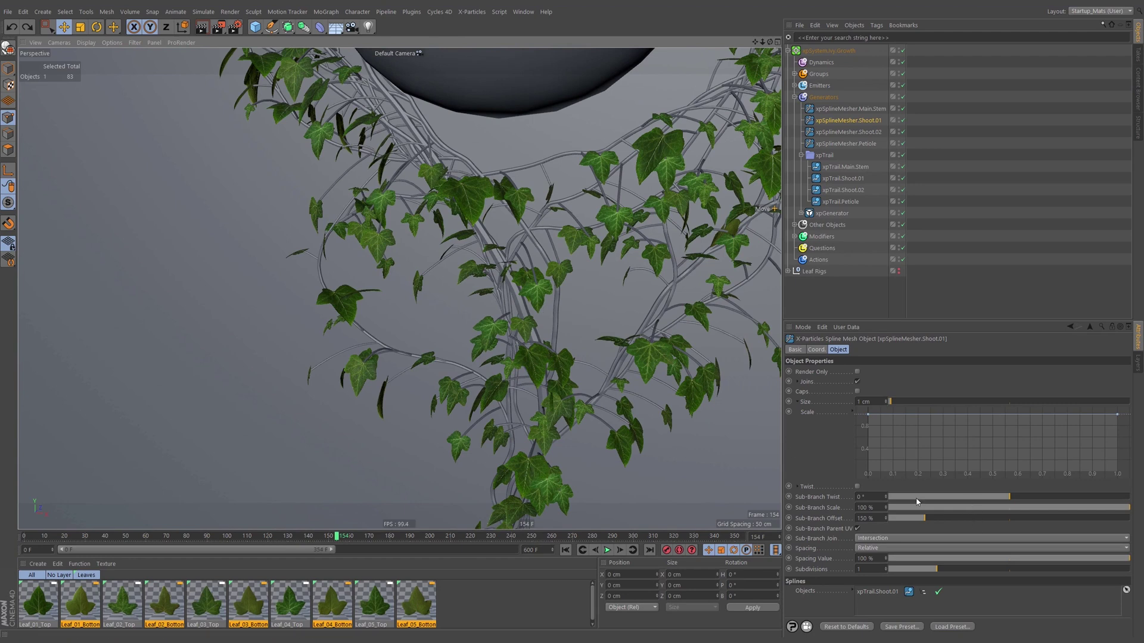
drag(1117, 416, 1140, 454)
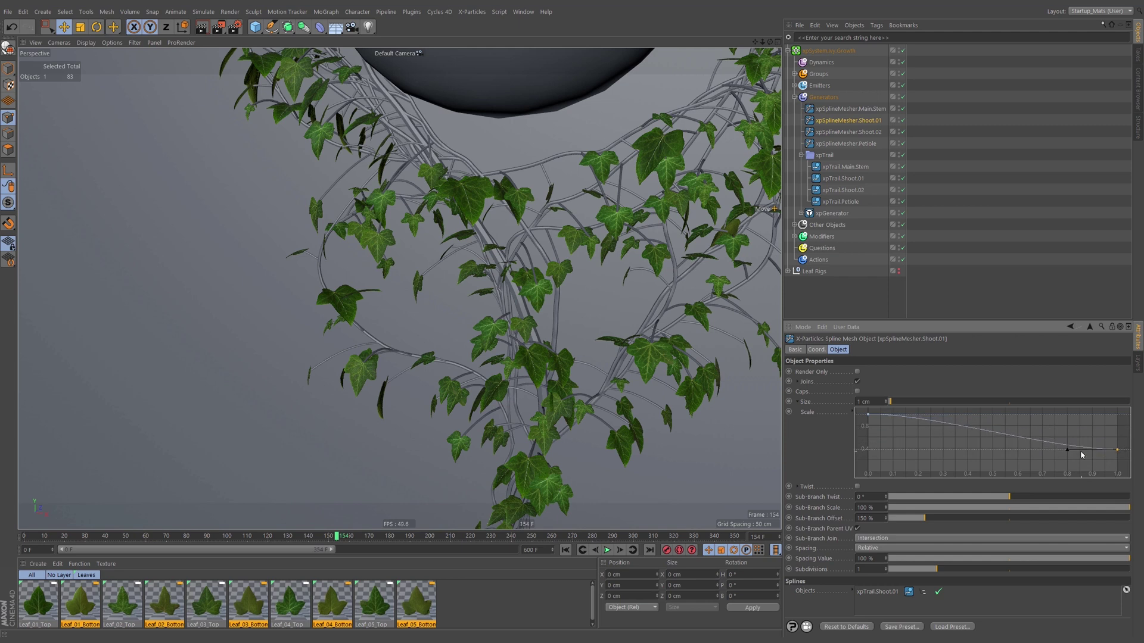
drag(1068, 451, 1081, 425)
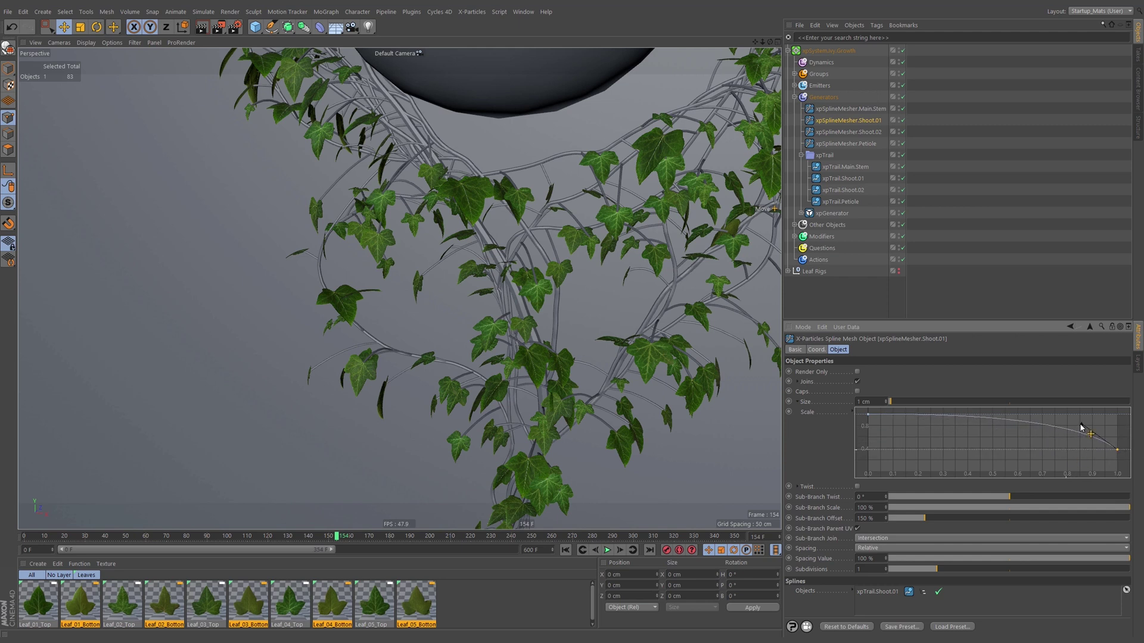
click(847, 133)
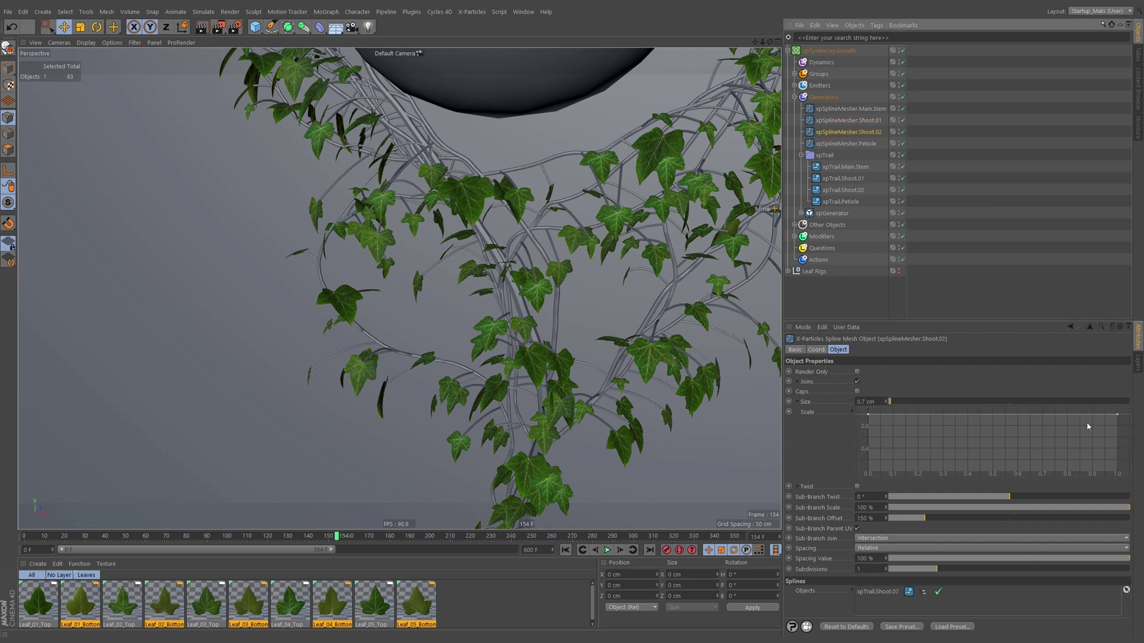
drag(1118, 416, 1074, 427)
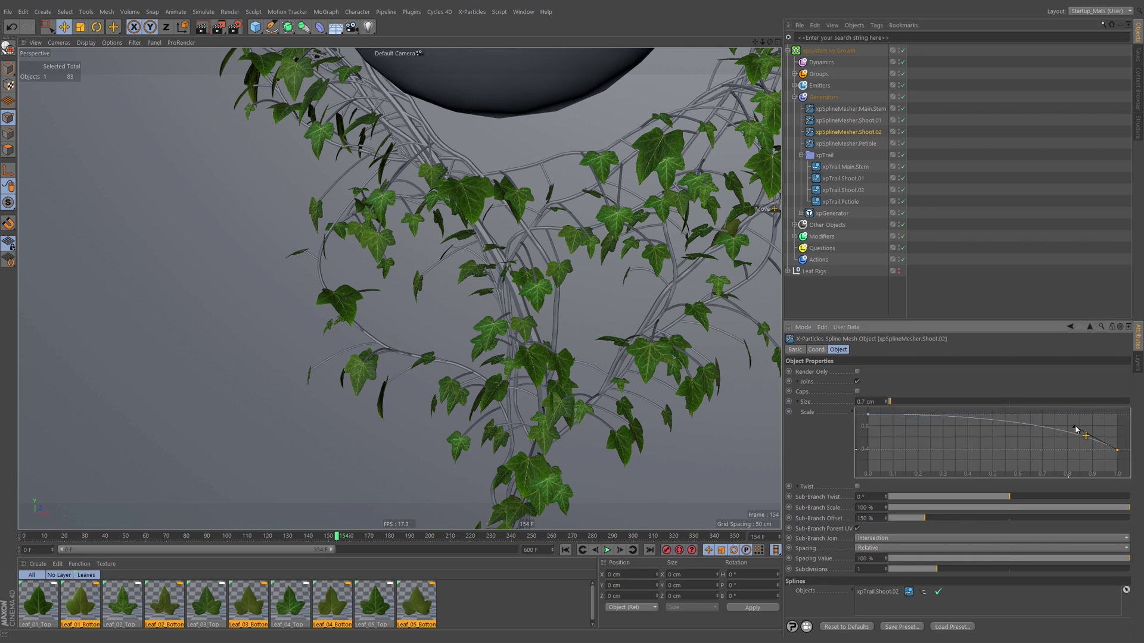
Thin the petiole mesher by pulling its Scale curve's start tangent downward and lowering the end point to about 0.45 with a raised tangent.
click(864, 145)
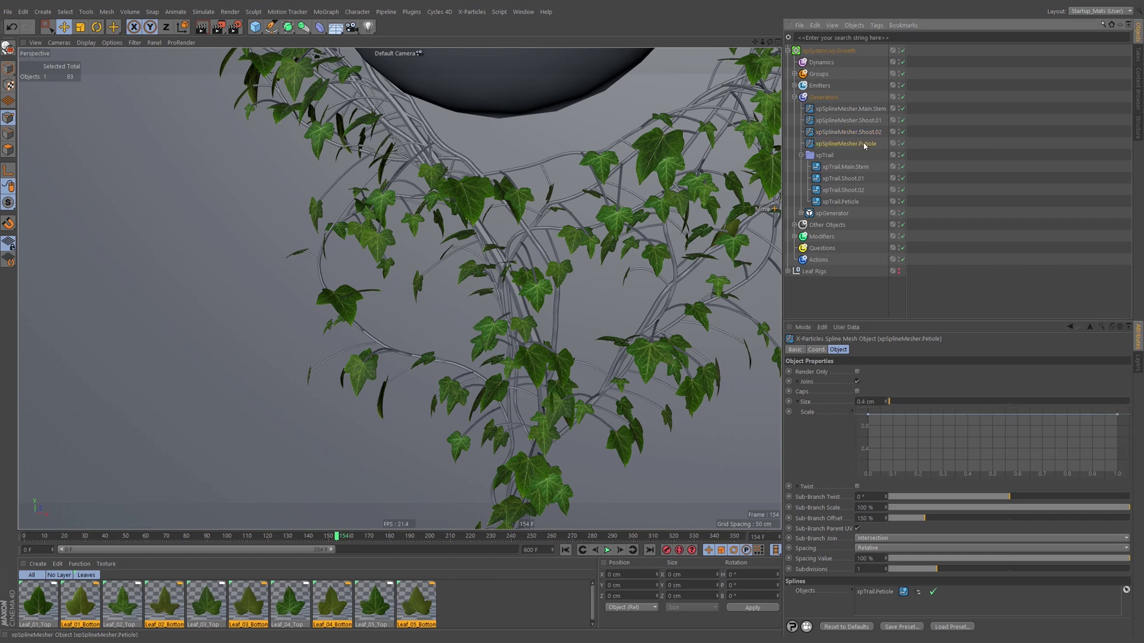
alt+middle_drag(451, 357, 500, 250)
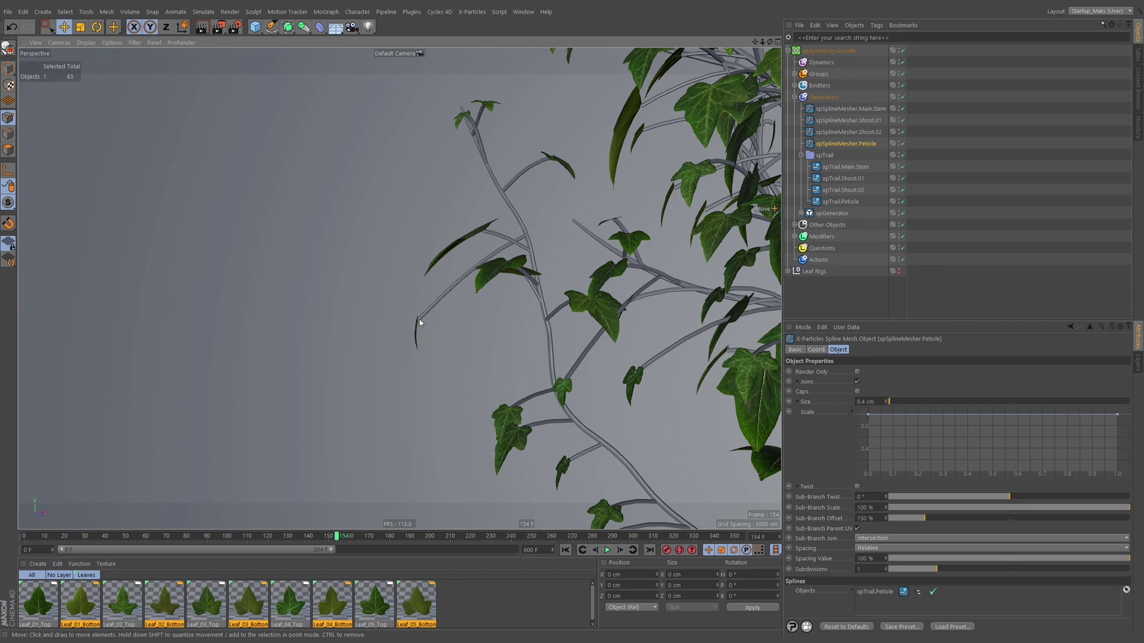
alt+drag(509, 268, 442, 225)
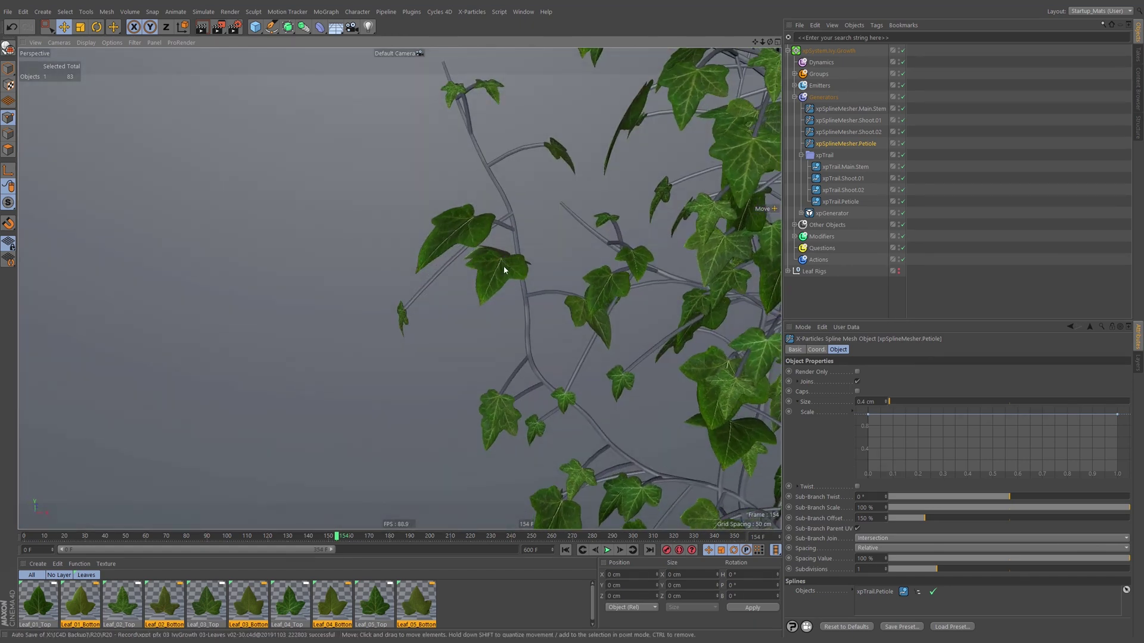
alt+drag(504, 270, 454, 228)
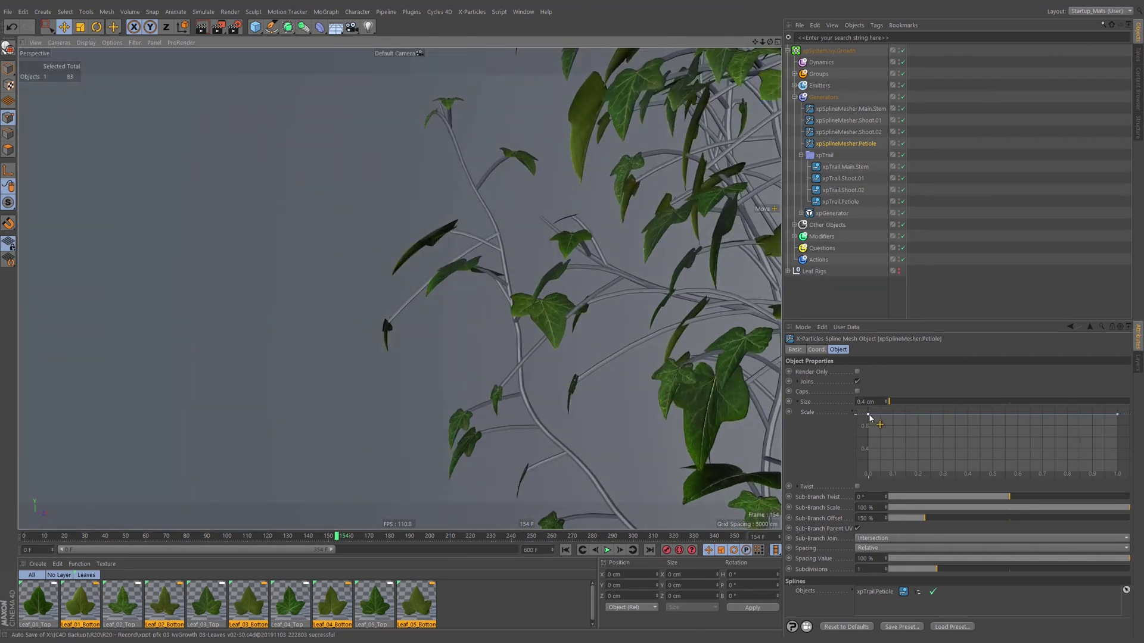
ctrl+click(917, 415)
drag(918, 417, 913, 456)
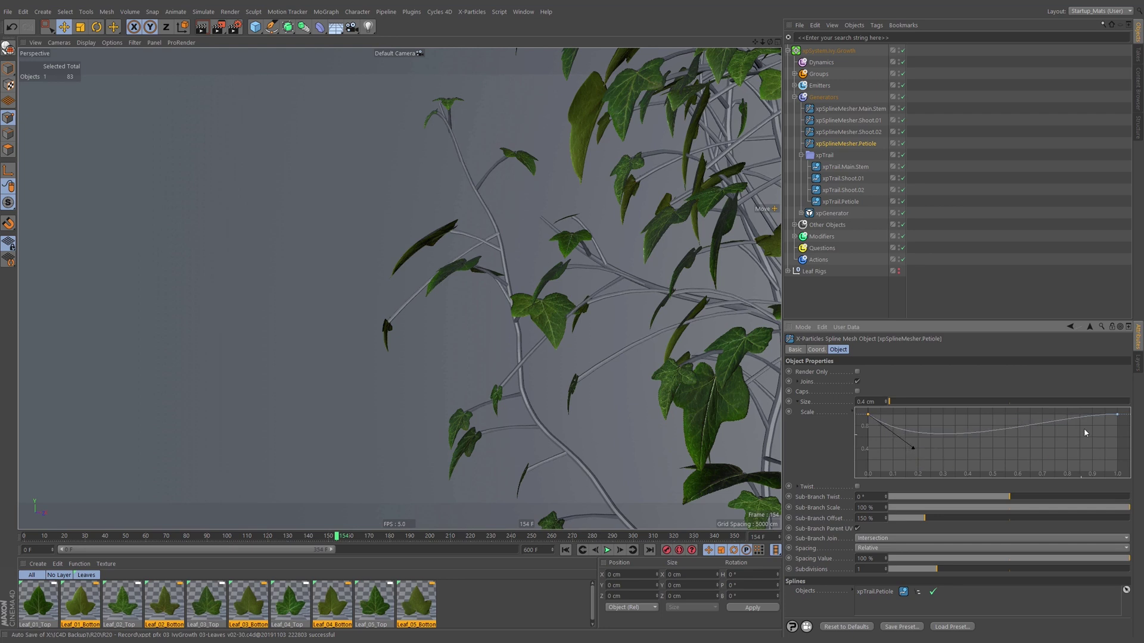
drag(1118, 416, 1080, 437)
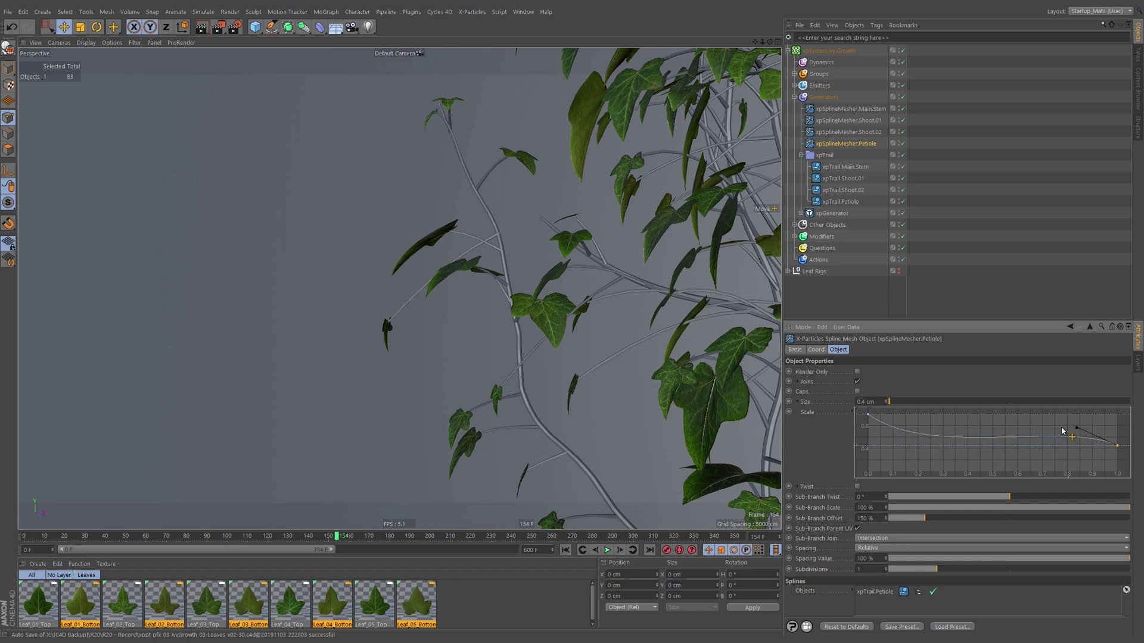
Deepen the petiole Scale curve's early falloff with a longer, lower start tangent, and check the result on the whole plant.
click(868, 415)
drag(914, 451, 941, 464)
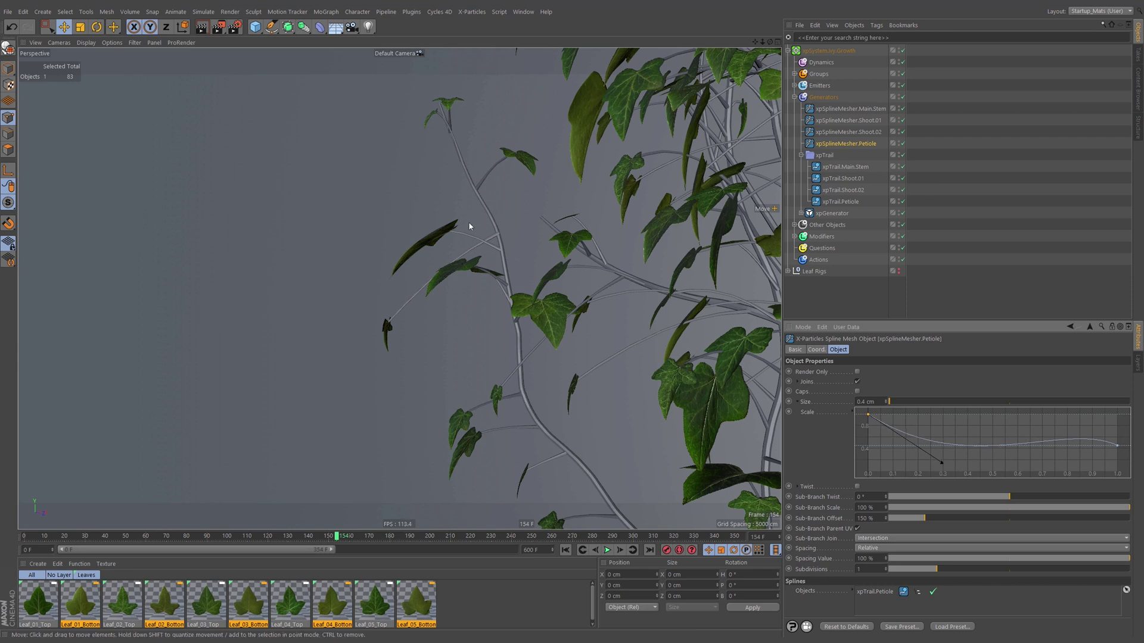
mouse_move(469, 226)
alt+mouse_down()
mouse_move(439, 236)
mouse_move(613, 266)
mouse_move(580, 309)
mouse_move(667, 311)
alt+mouse_up()
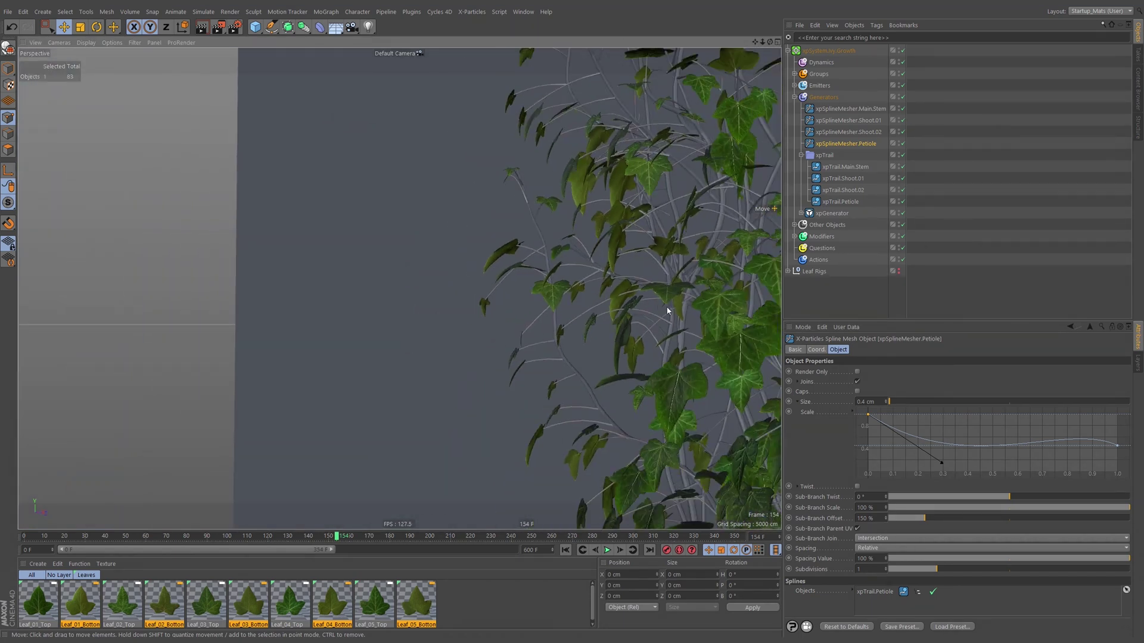
alt+middle_drag(667, 310, 547, 320)
click(834, 295)
alt+drag(605, 275, 573, 300)
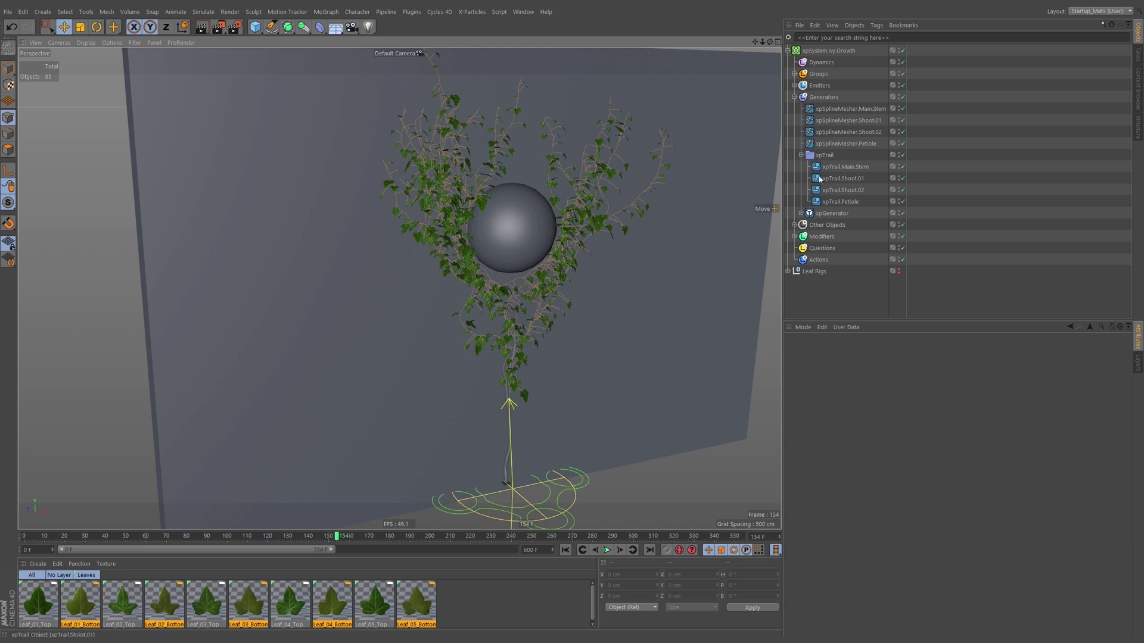
Create a new standard material, show only materials without a layer, and colour it dark brown with H 17°, S 19% and V 30%.
click(37, 565)
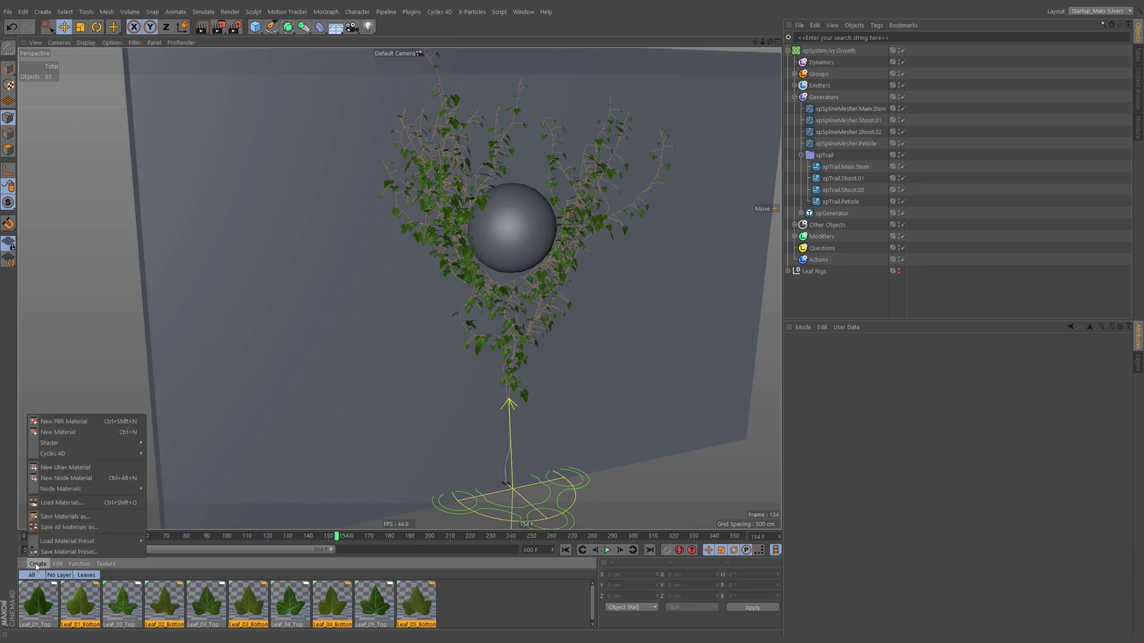
click(57, 432)
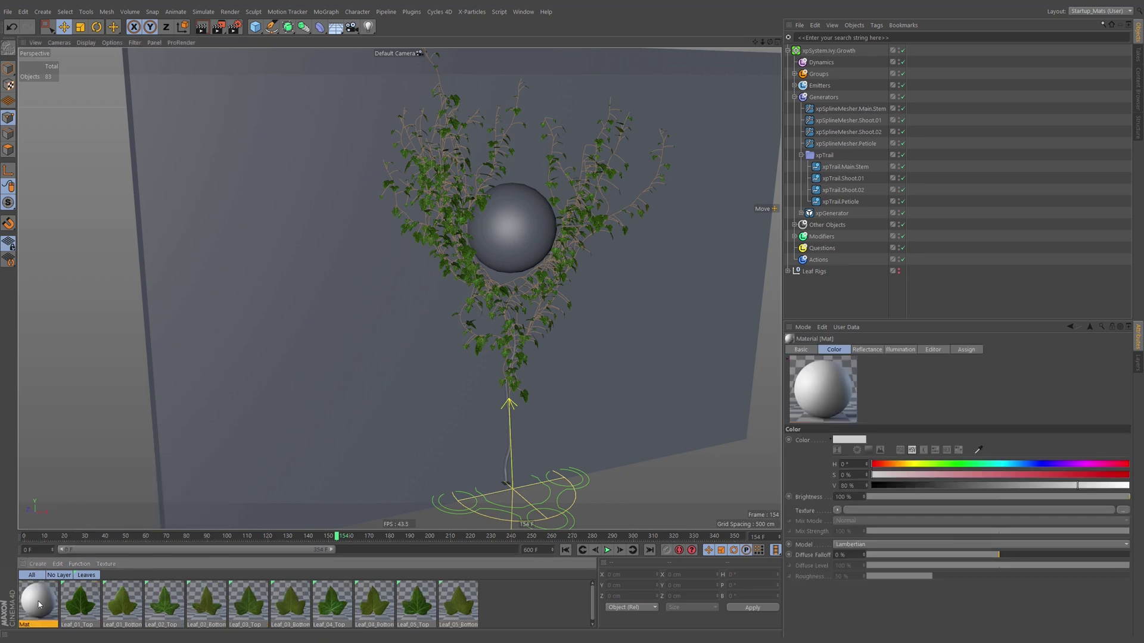
click(59, 575)
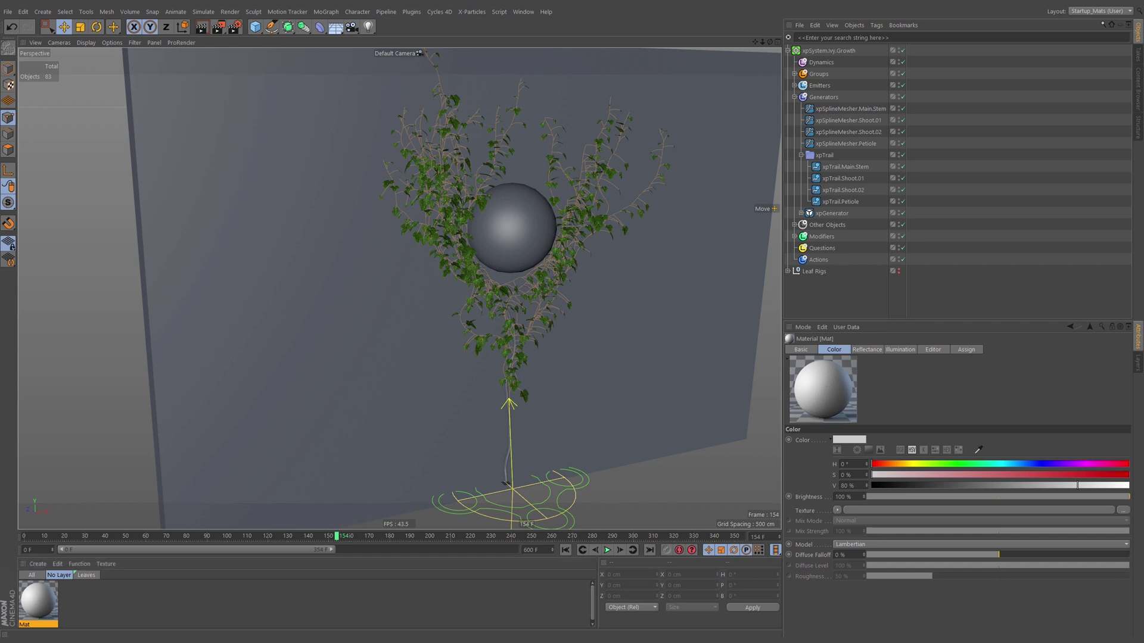
mouse_move(908, 465)
mouse_down()
mouse_move(885, 464)
mouse_move(1037, 476)
mouse_move(886, 466)
mouse_up()
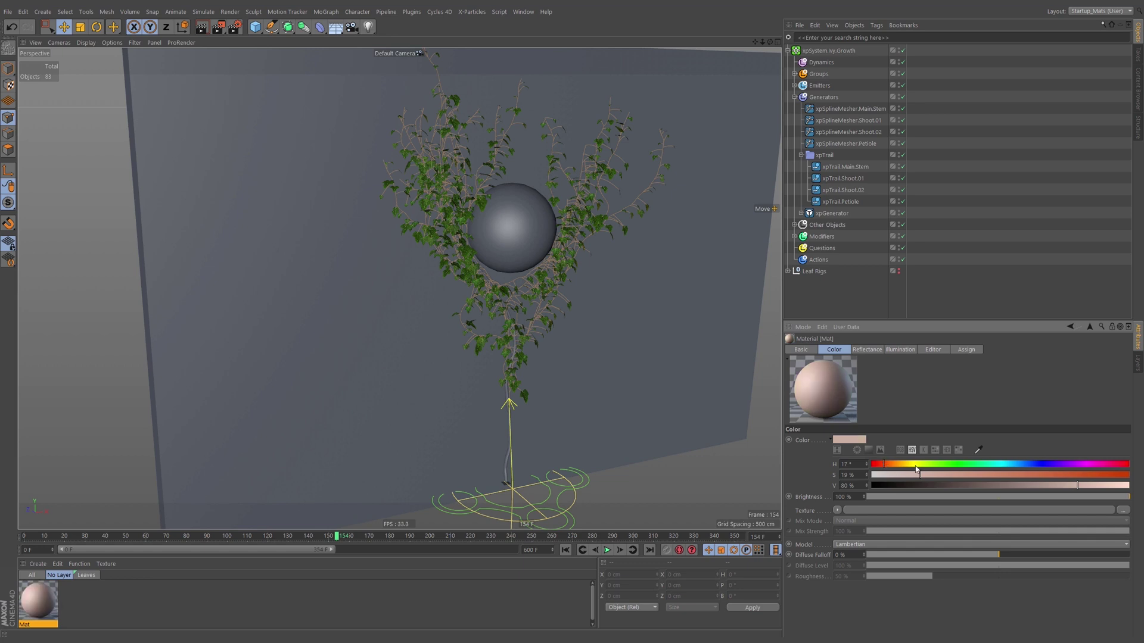
drag(988, 489, 950, 489)
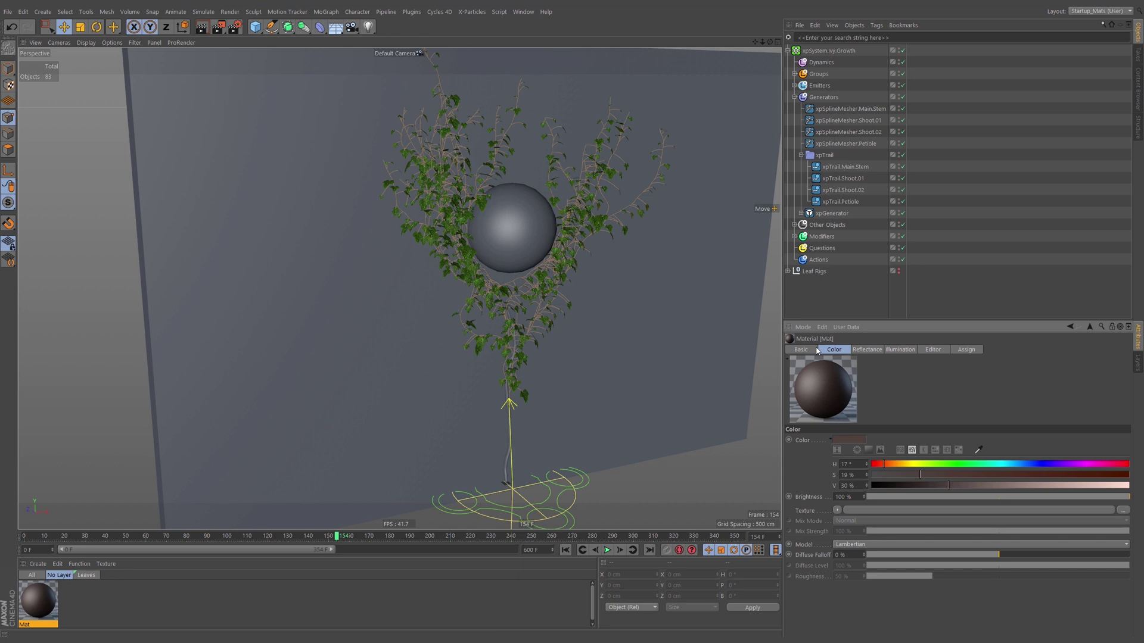
Turn off the brown material's Reflectance channel and assign the material to xpSplineMesher.Main.Stem.
click(867, 350)
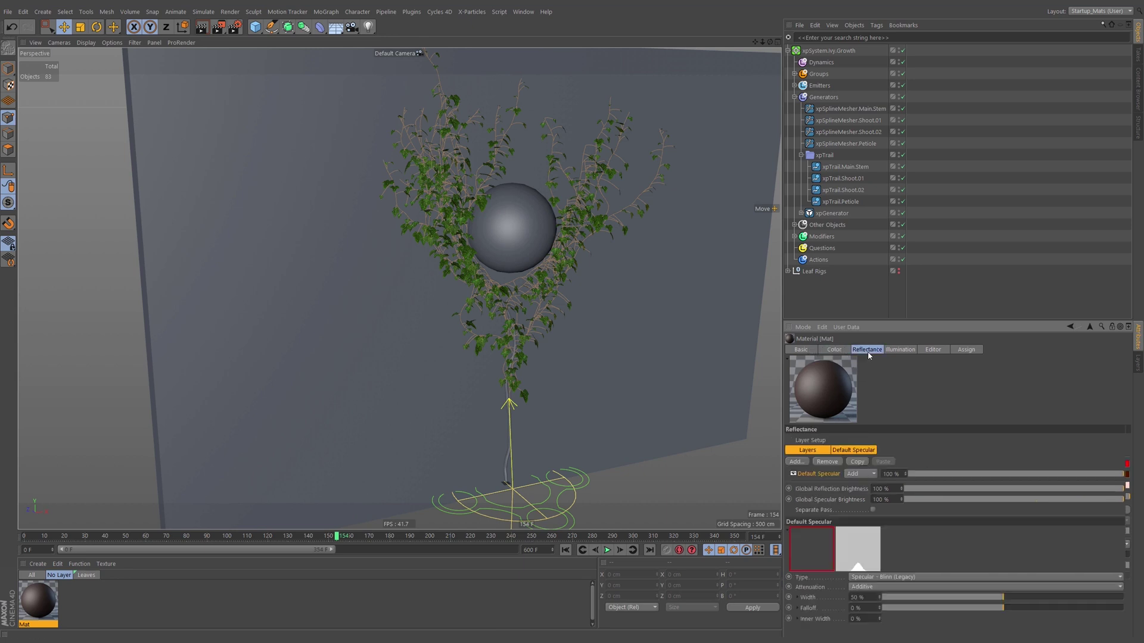
click(801, 349)
click(830, 480)
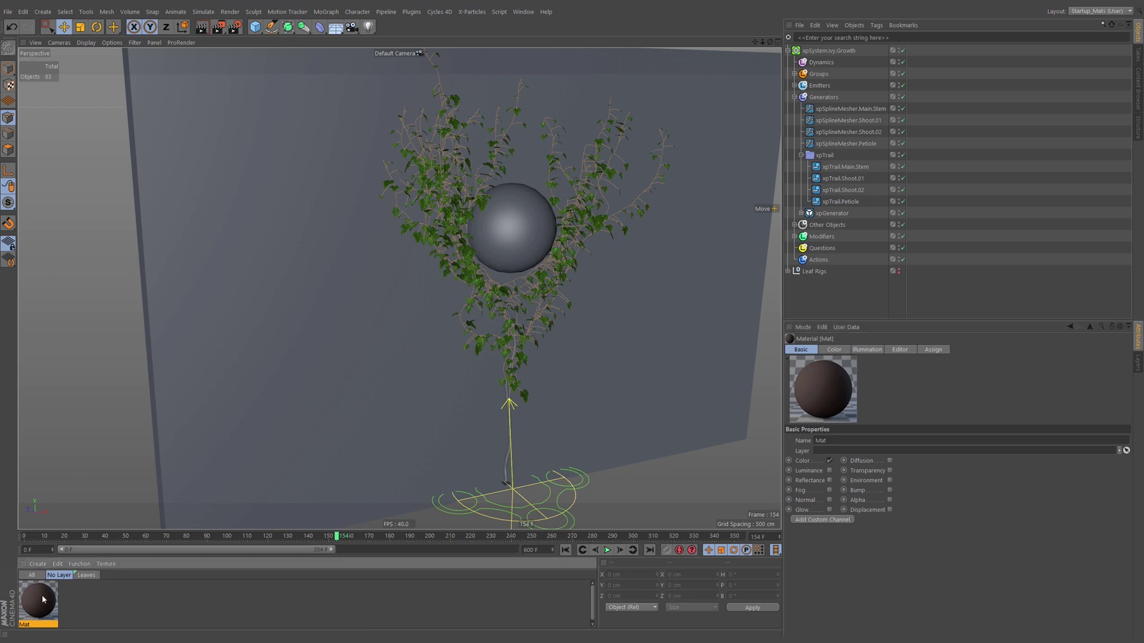
drag(826, 234, 852, 112)
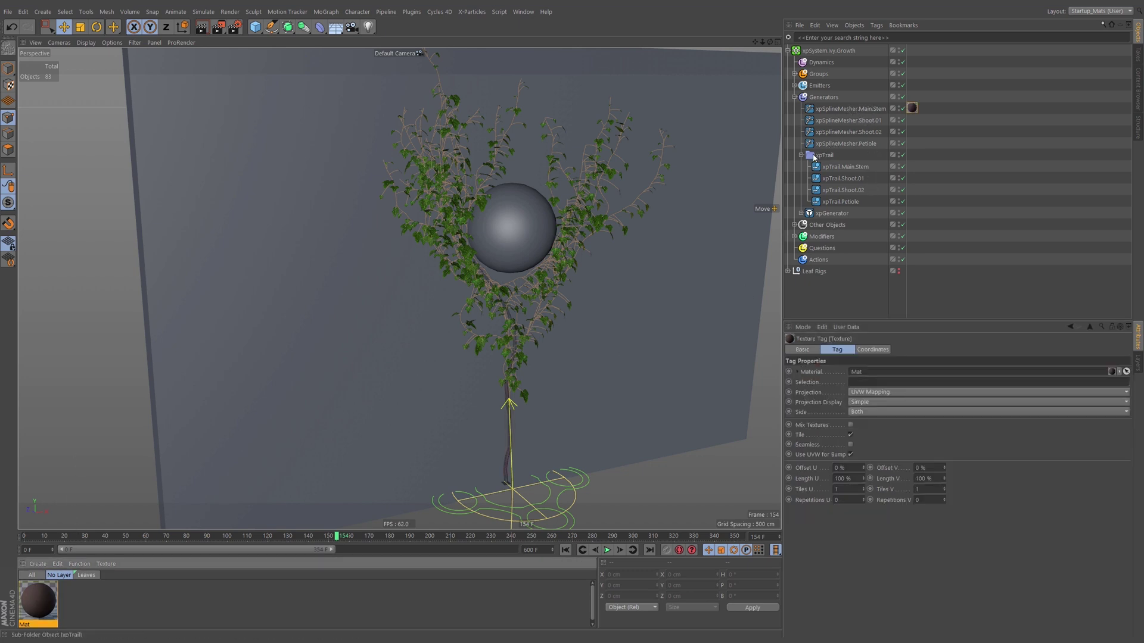
Create a sub-folder in the Generators folder and name it xpSplineMesher.
click(824, 97)
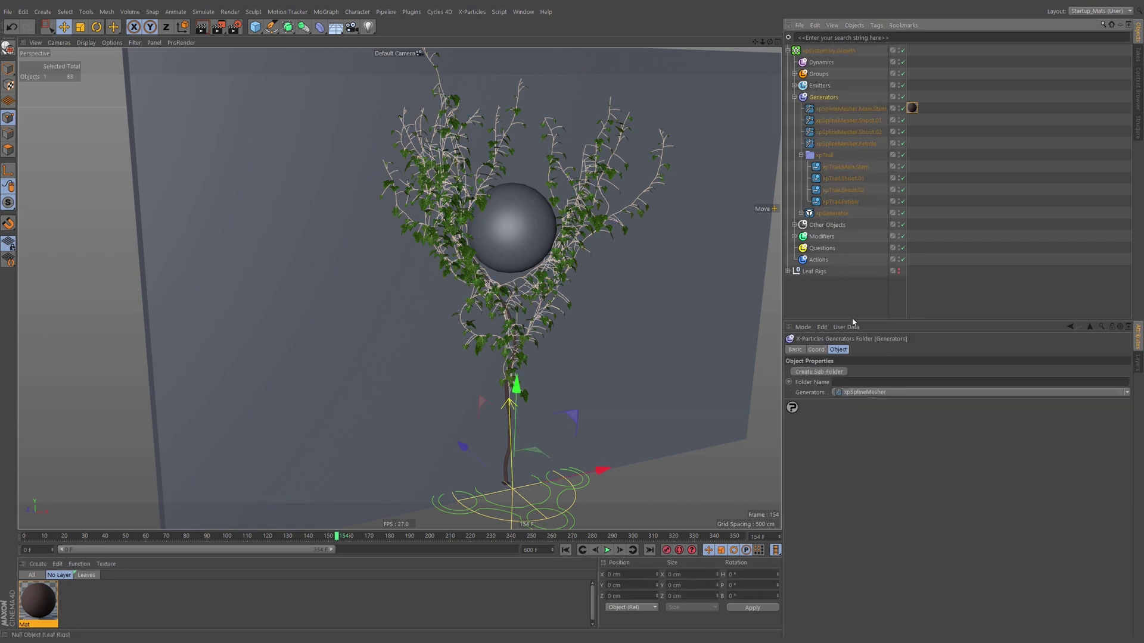
click(828, 371)
click(830, 108)
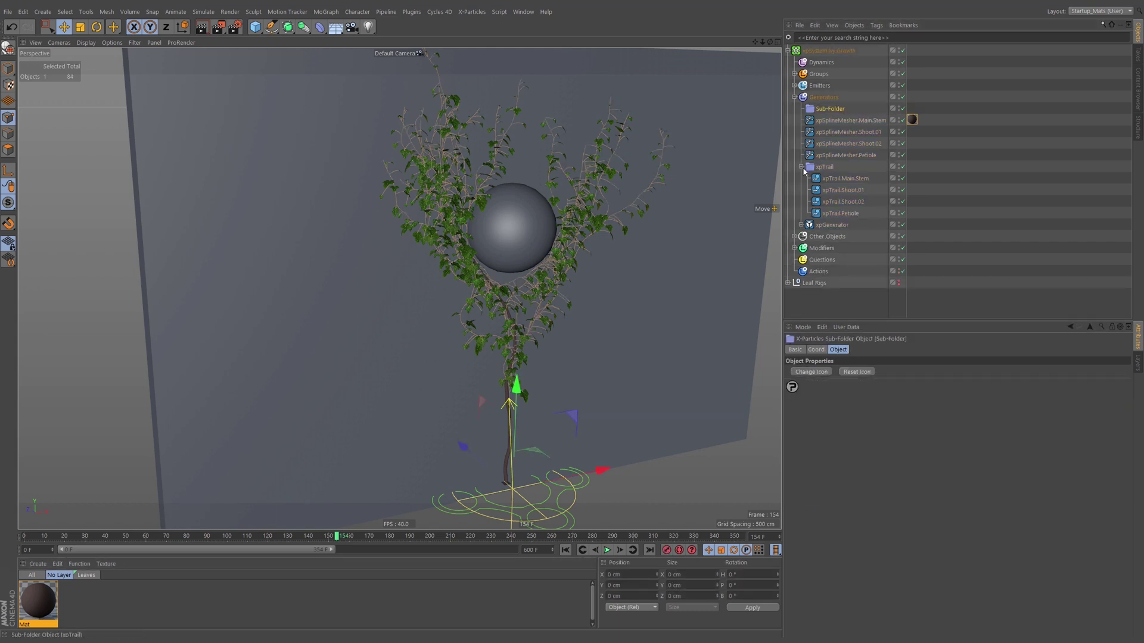
click(801, 167)
double_click(834, 119)
key(ctrl+c)
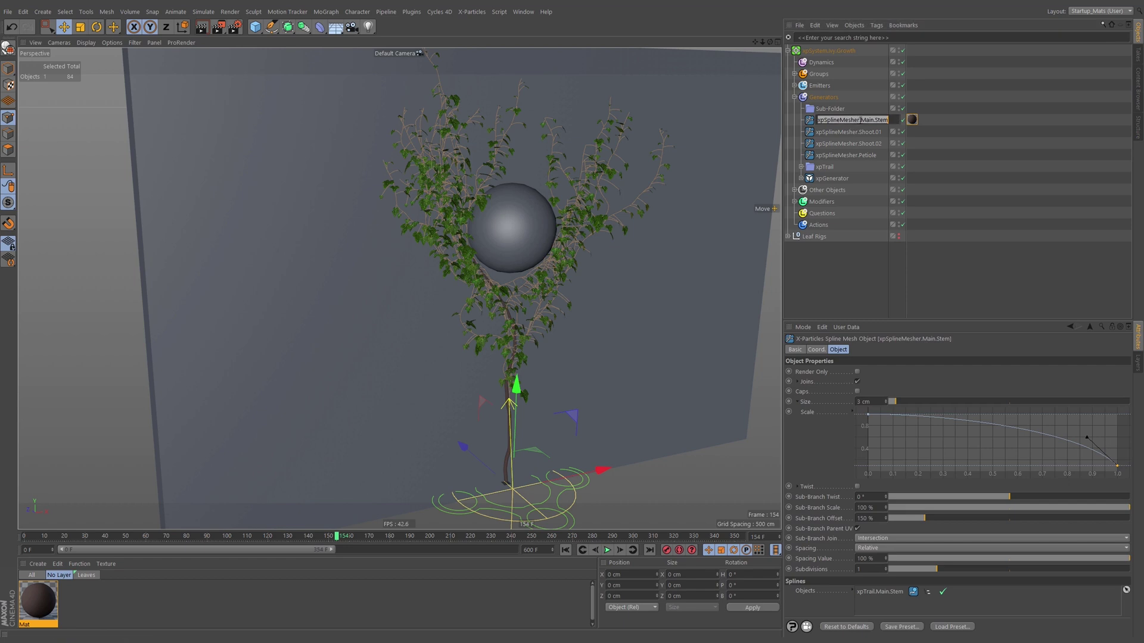
double_click(831, 109)
key(ctrl+v)
key(Return)
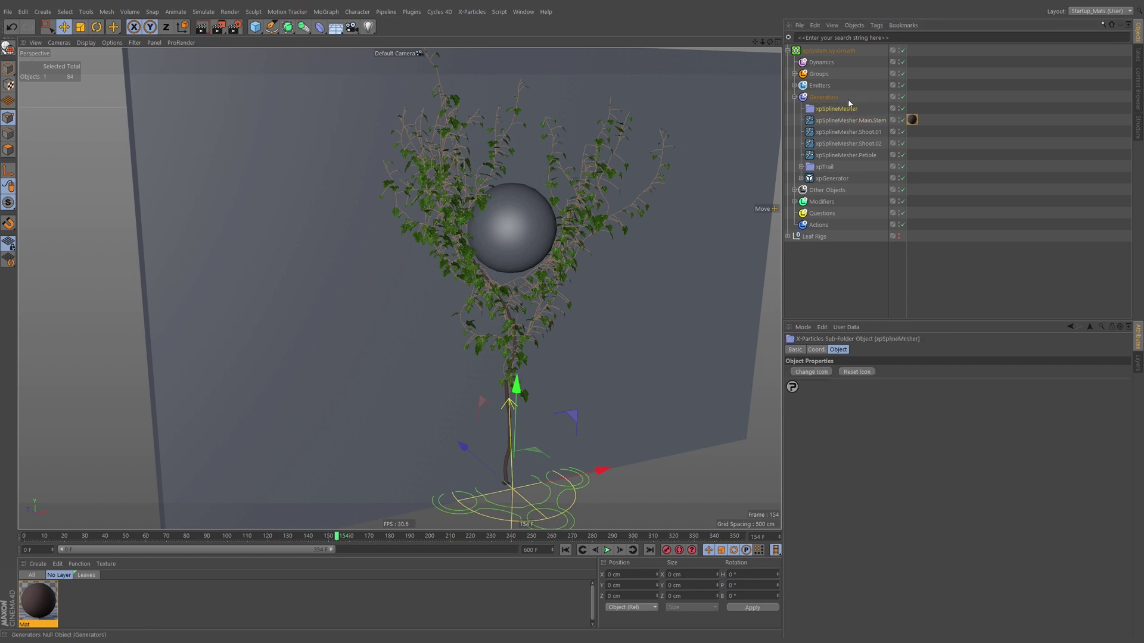
Put all four spline meshers into the xpSplineMesher folder and transfer the main stem's material tag to that folder.
click(849, 121)
shift+click(847, 155)
drag(847, 154, 837, 110)
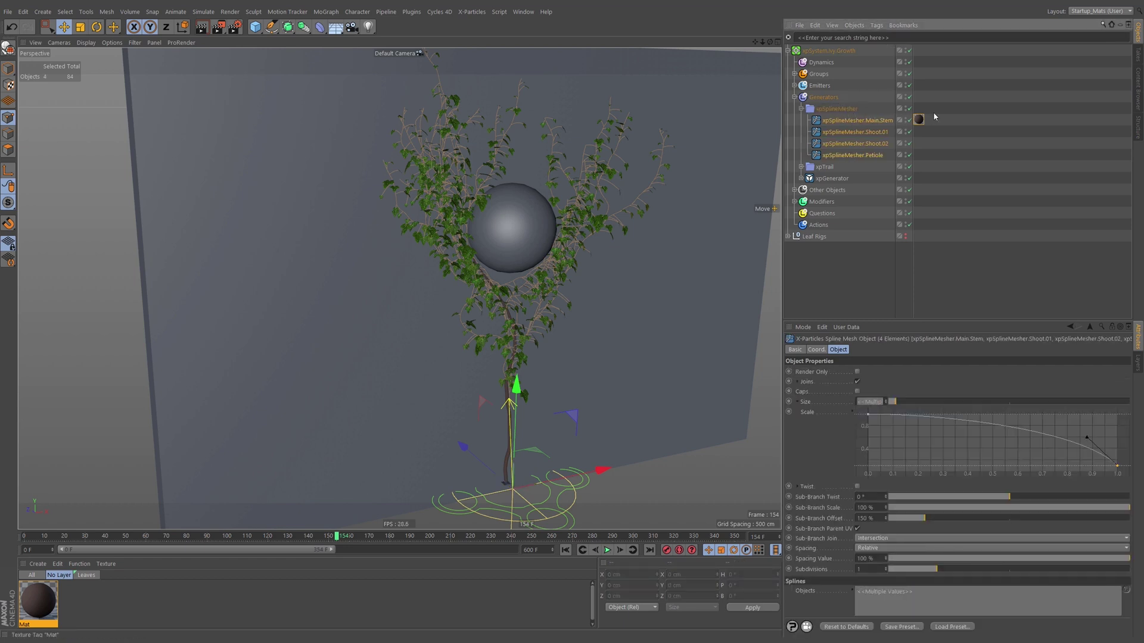
drag(919, 120, 918, 108)
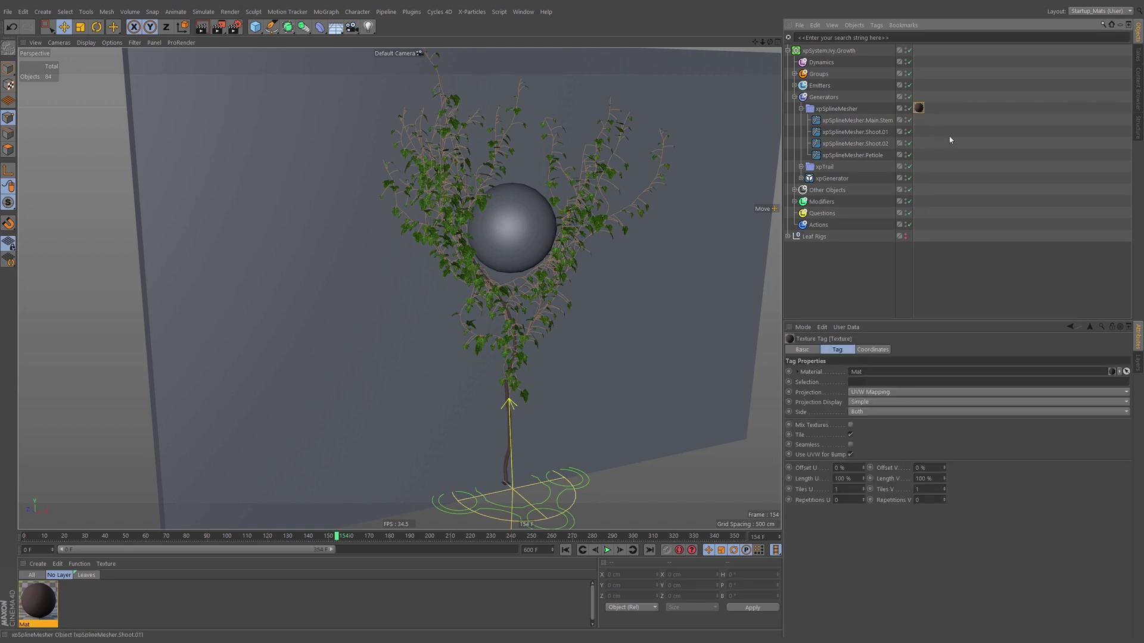
Collapse the xpSplineMesher folder and place it between the xpTrail folder and xpGenerator.
click(801, 109)
drag(835, 110, 830, 127)
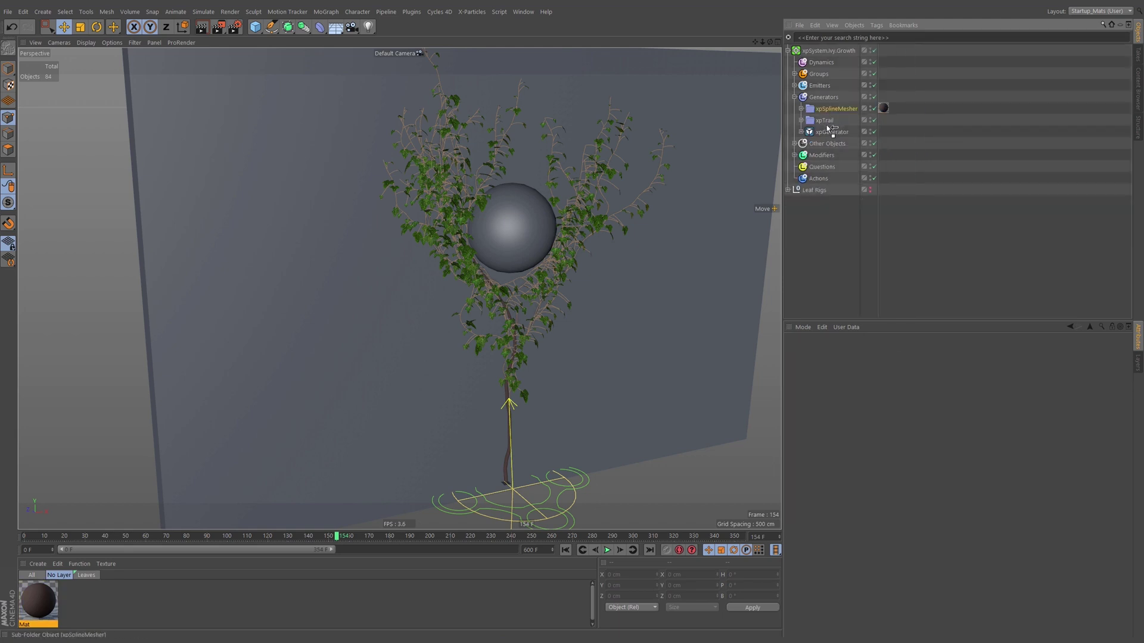
click(950, 133)
Hide Emission Geometry, Thigmotropism and Climbing Surface in the viewport and play the ivy growth from frame 0.
click(565, 550)
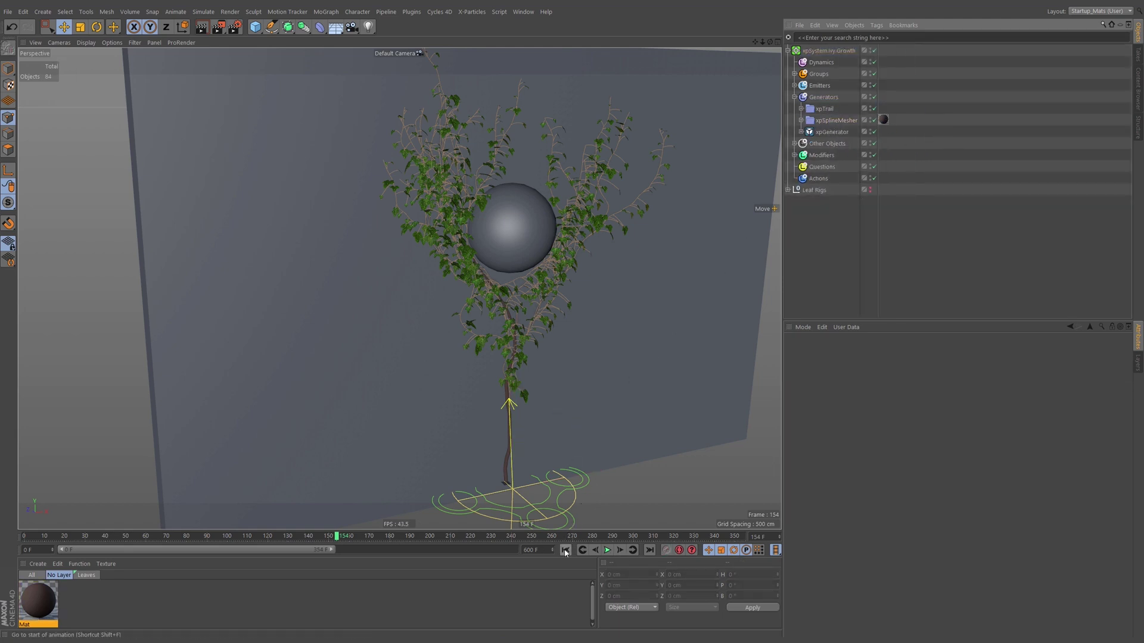
click(794, 143)
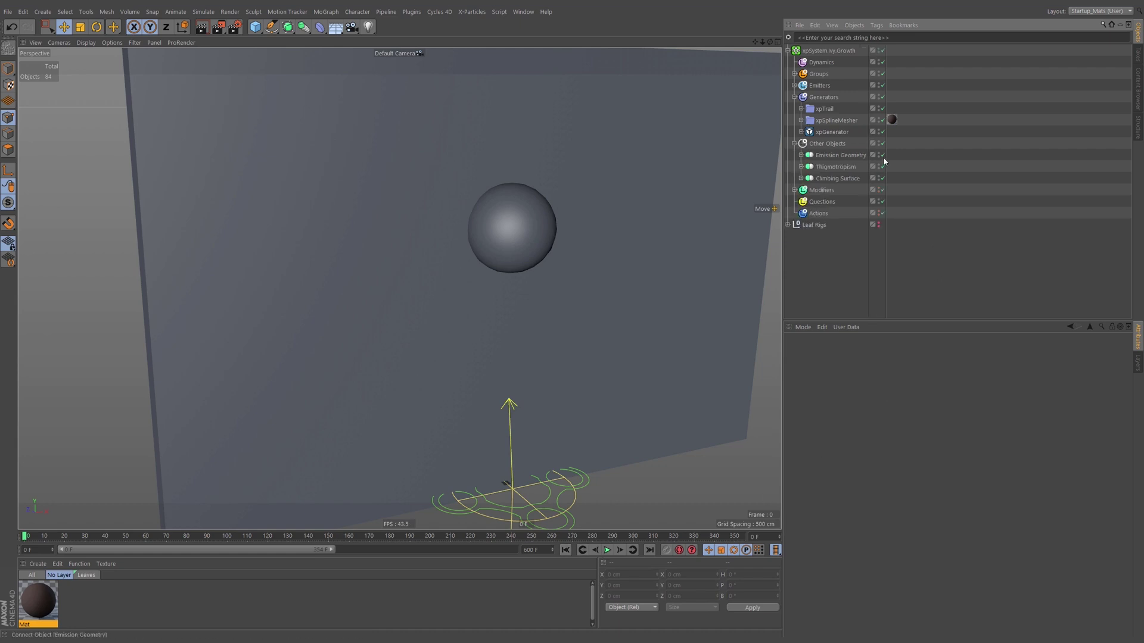
drag(879, 156, 879, 179)
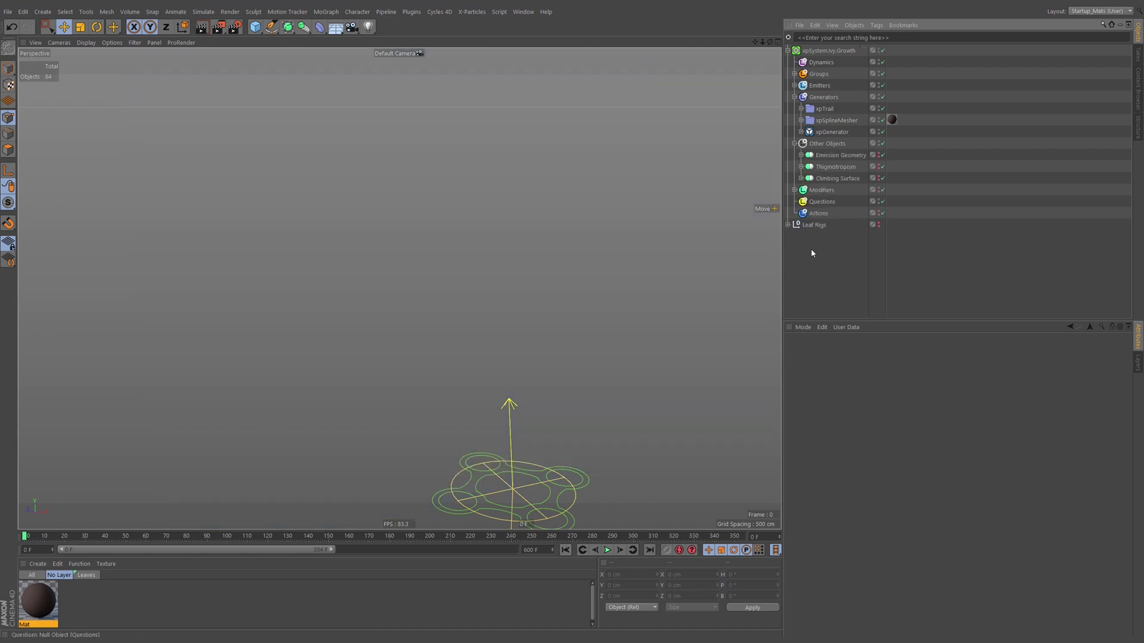
click(607, 550)
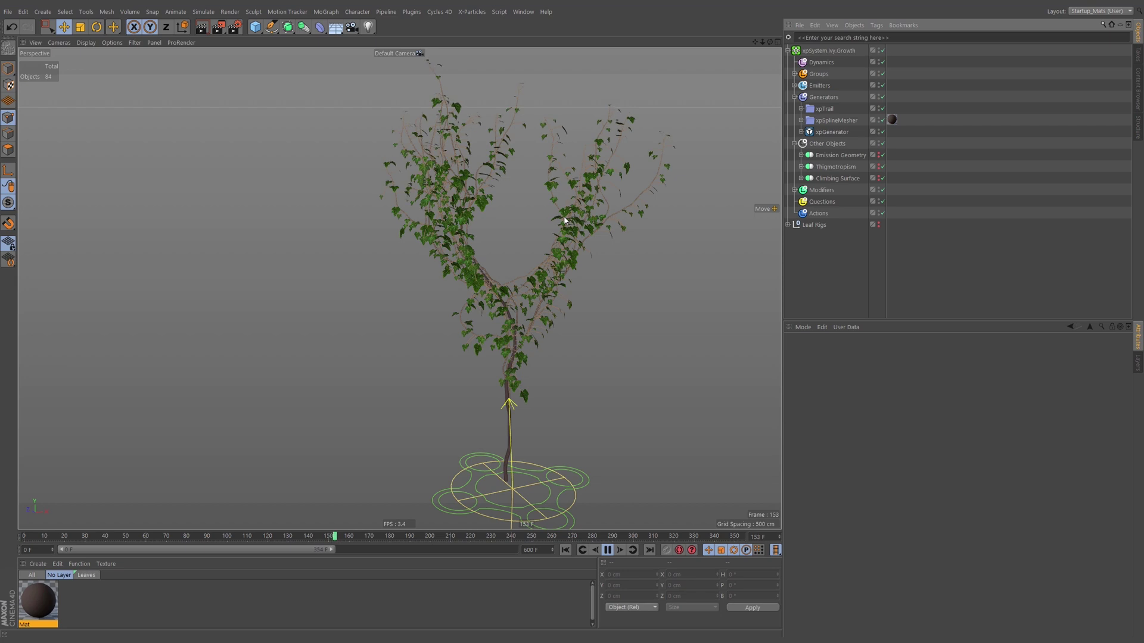
click(608, 550)
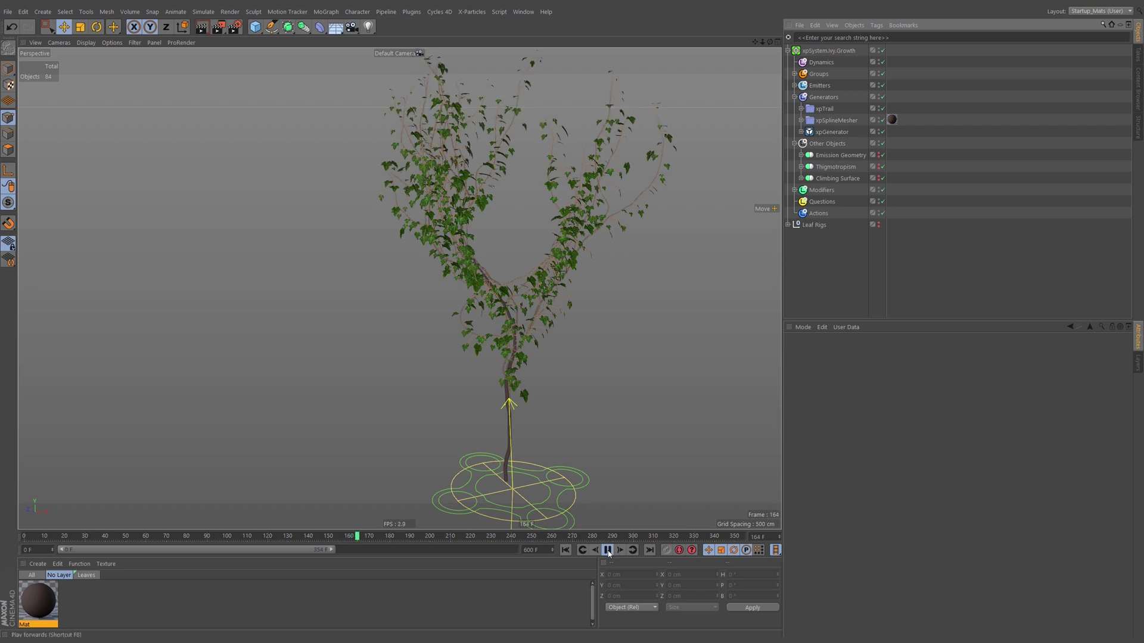